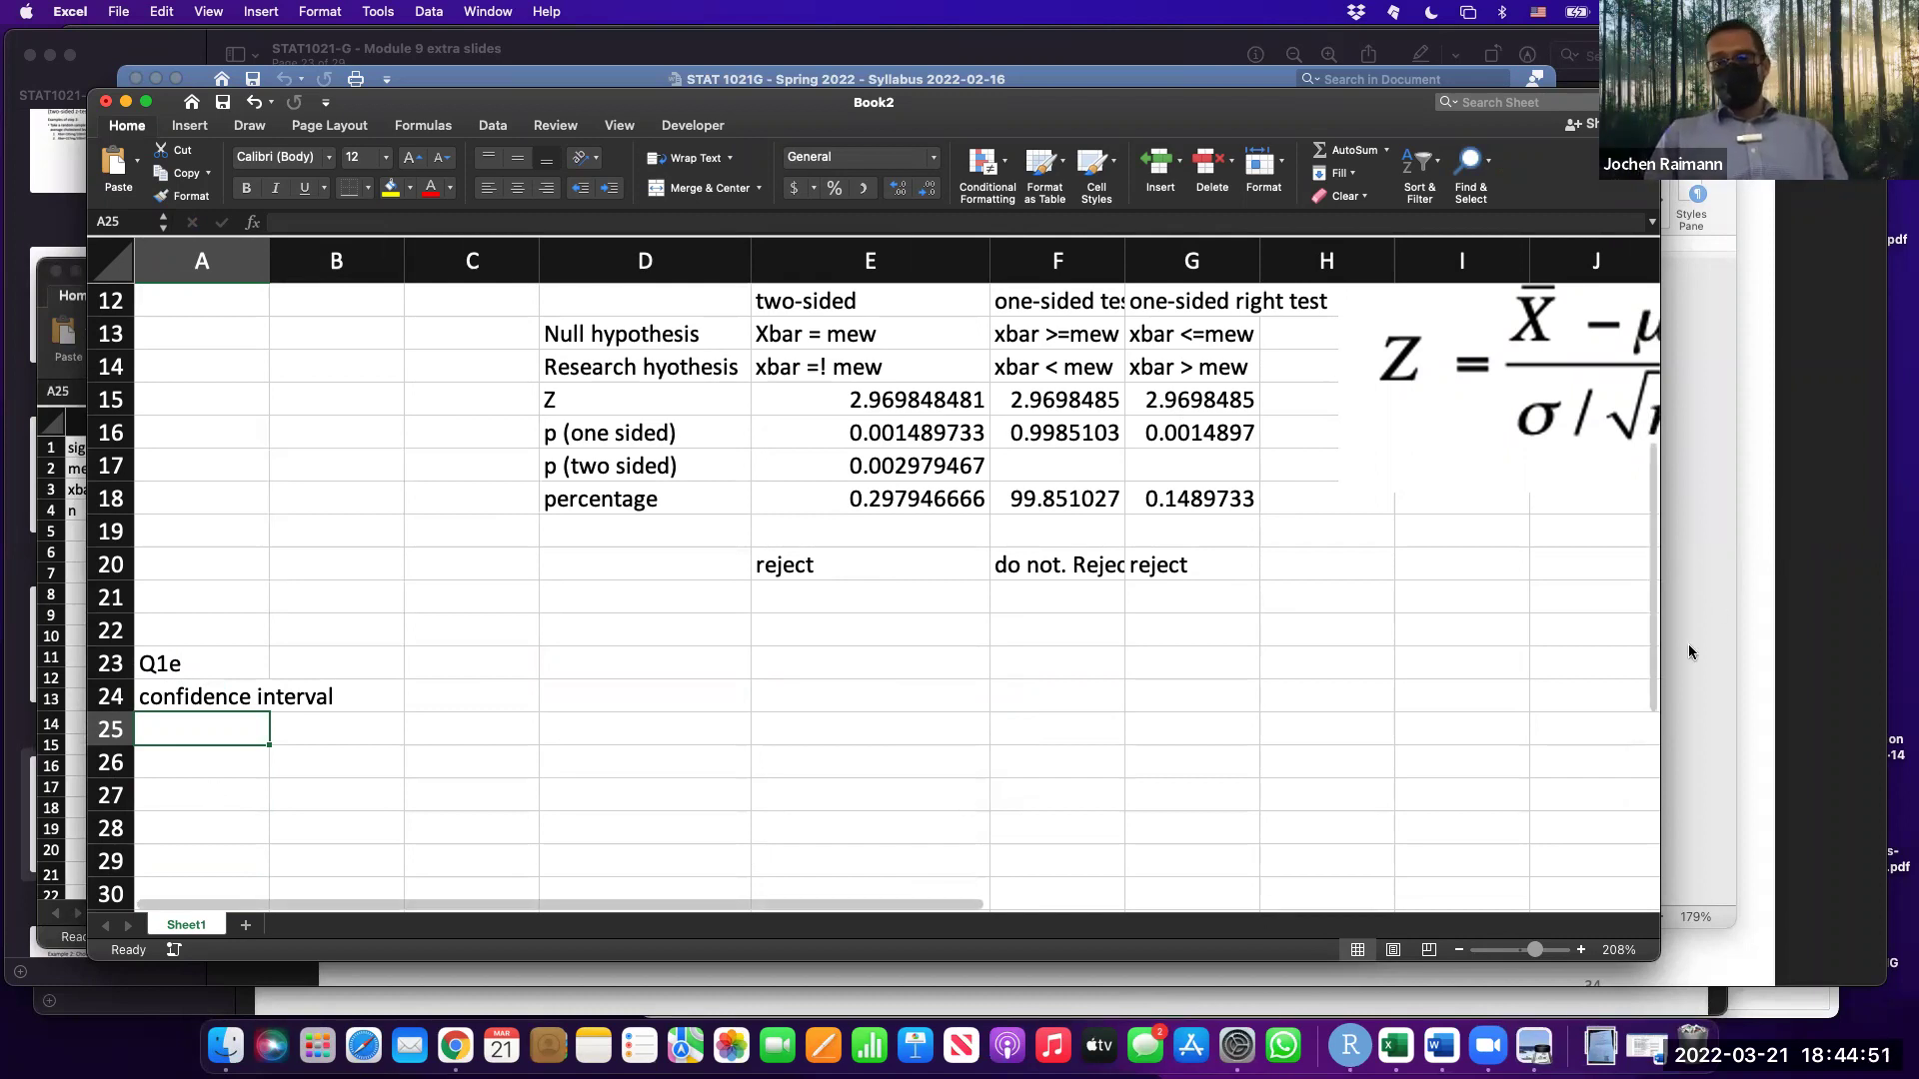
Switch to Preview and bring up the z score tables.pdf document.
{"action": "left_click", "coordinate": [1644, 1045]}
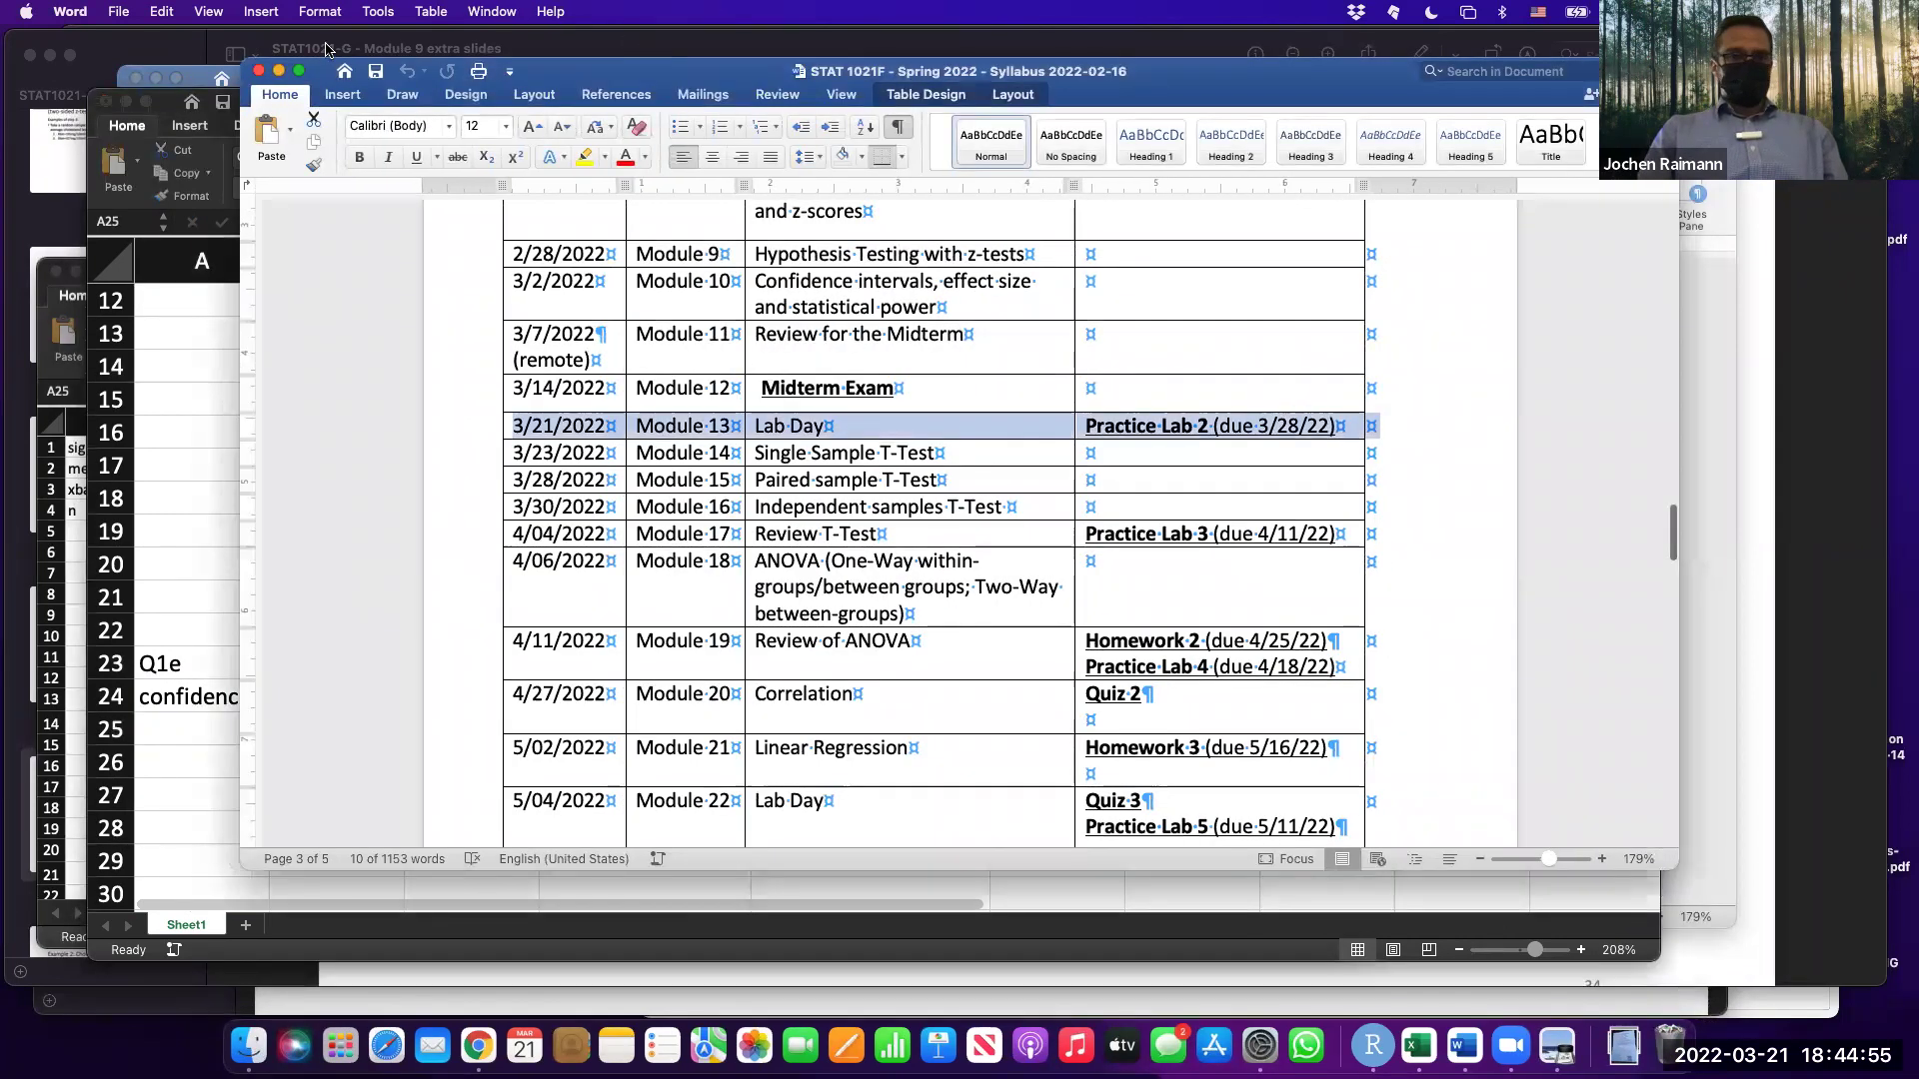
{"action": "left_click", "coordinate": [260, 72]}
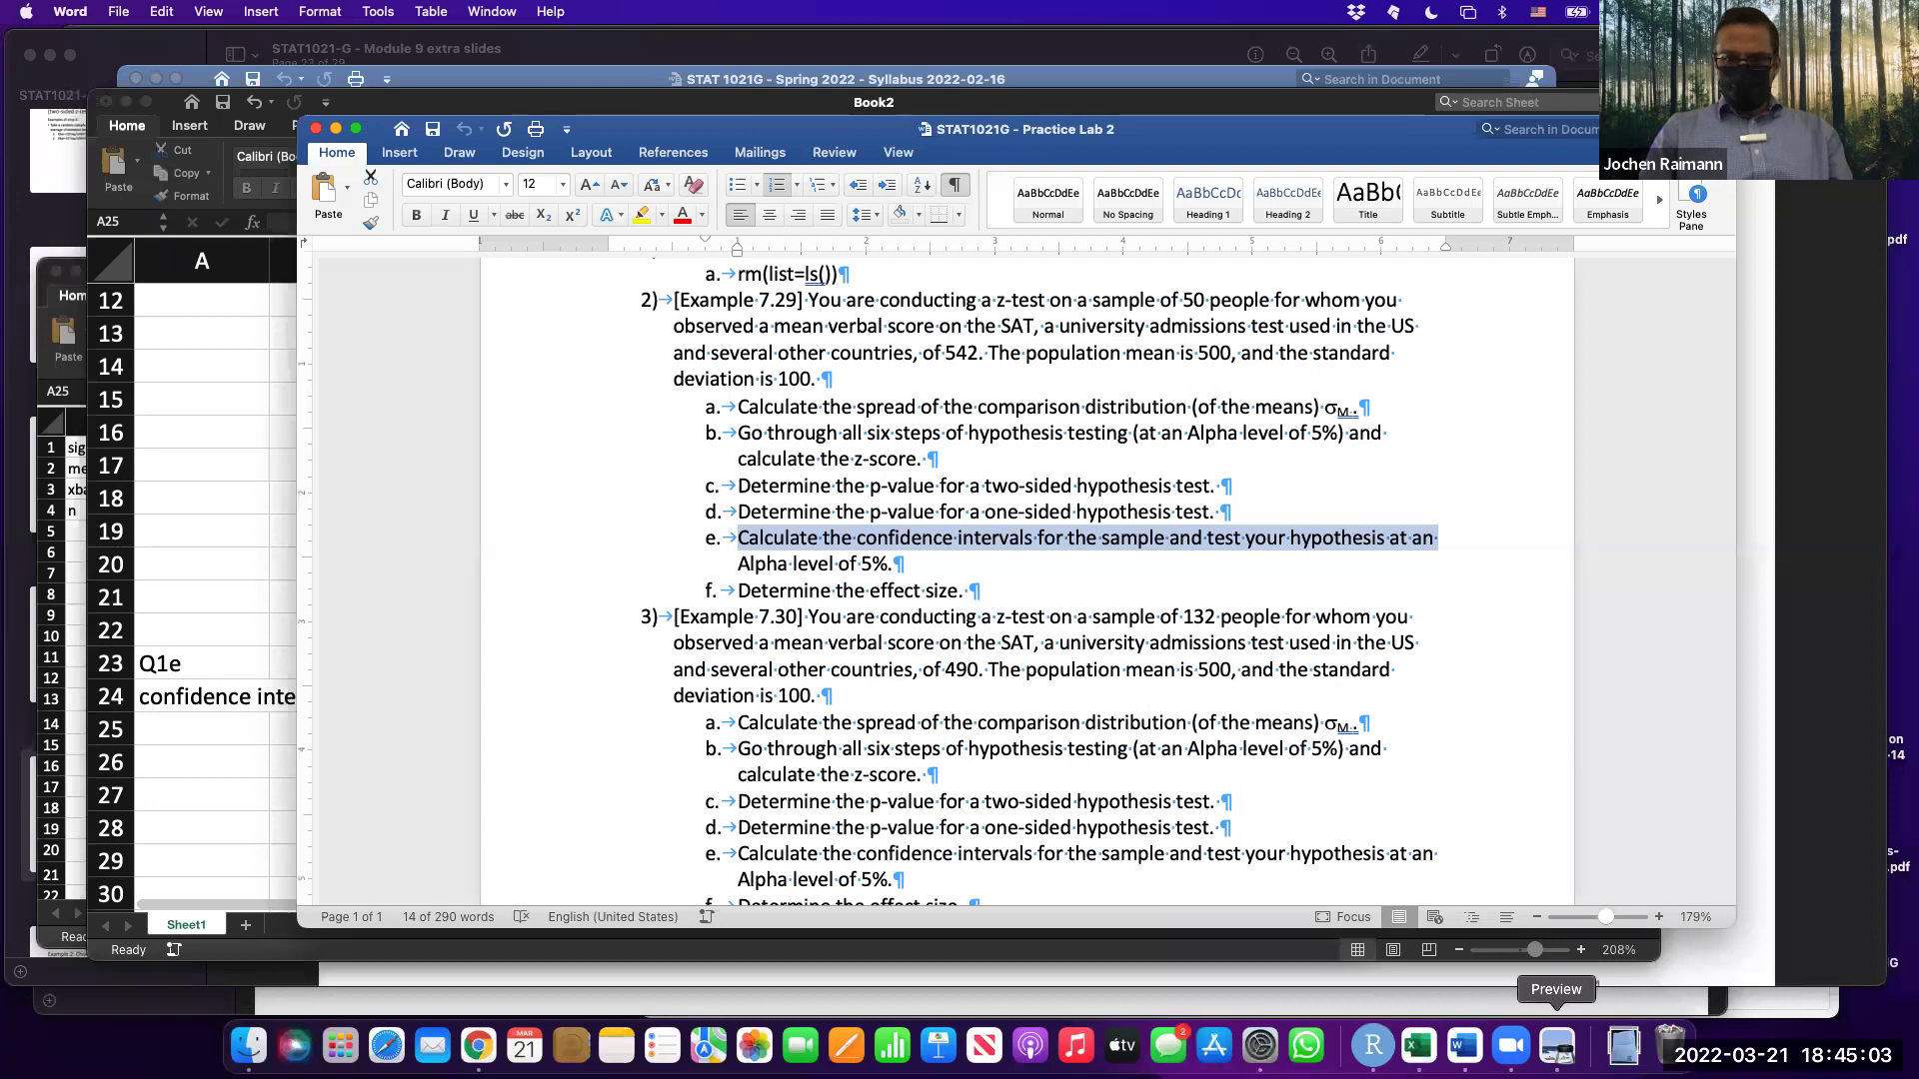
{"action": "left_click", "coordinate": [1557, 1044]}
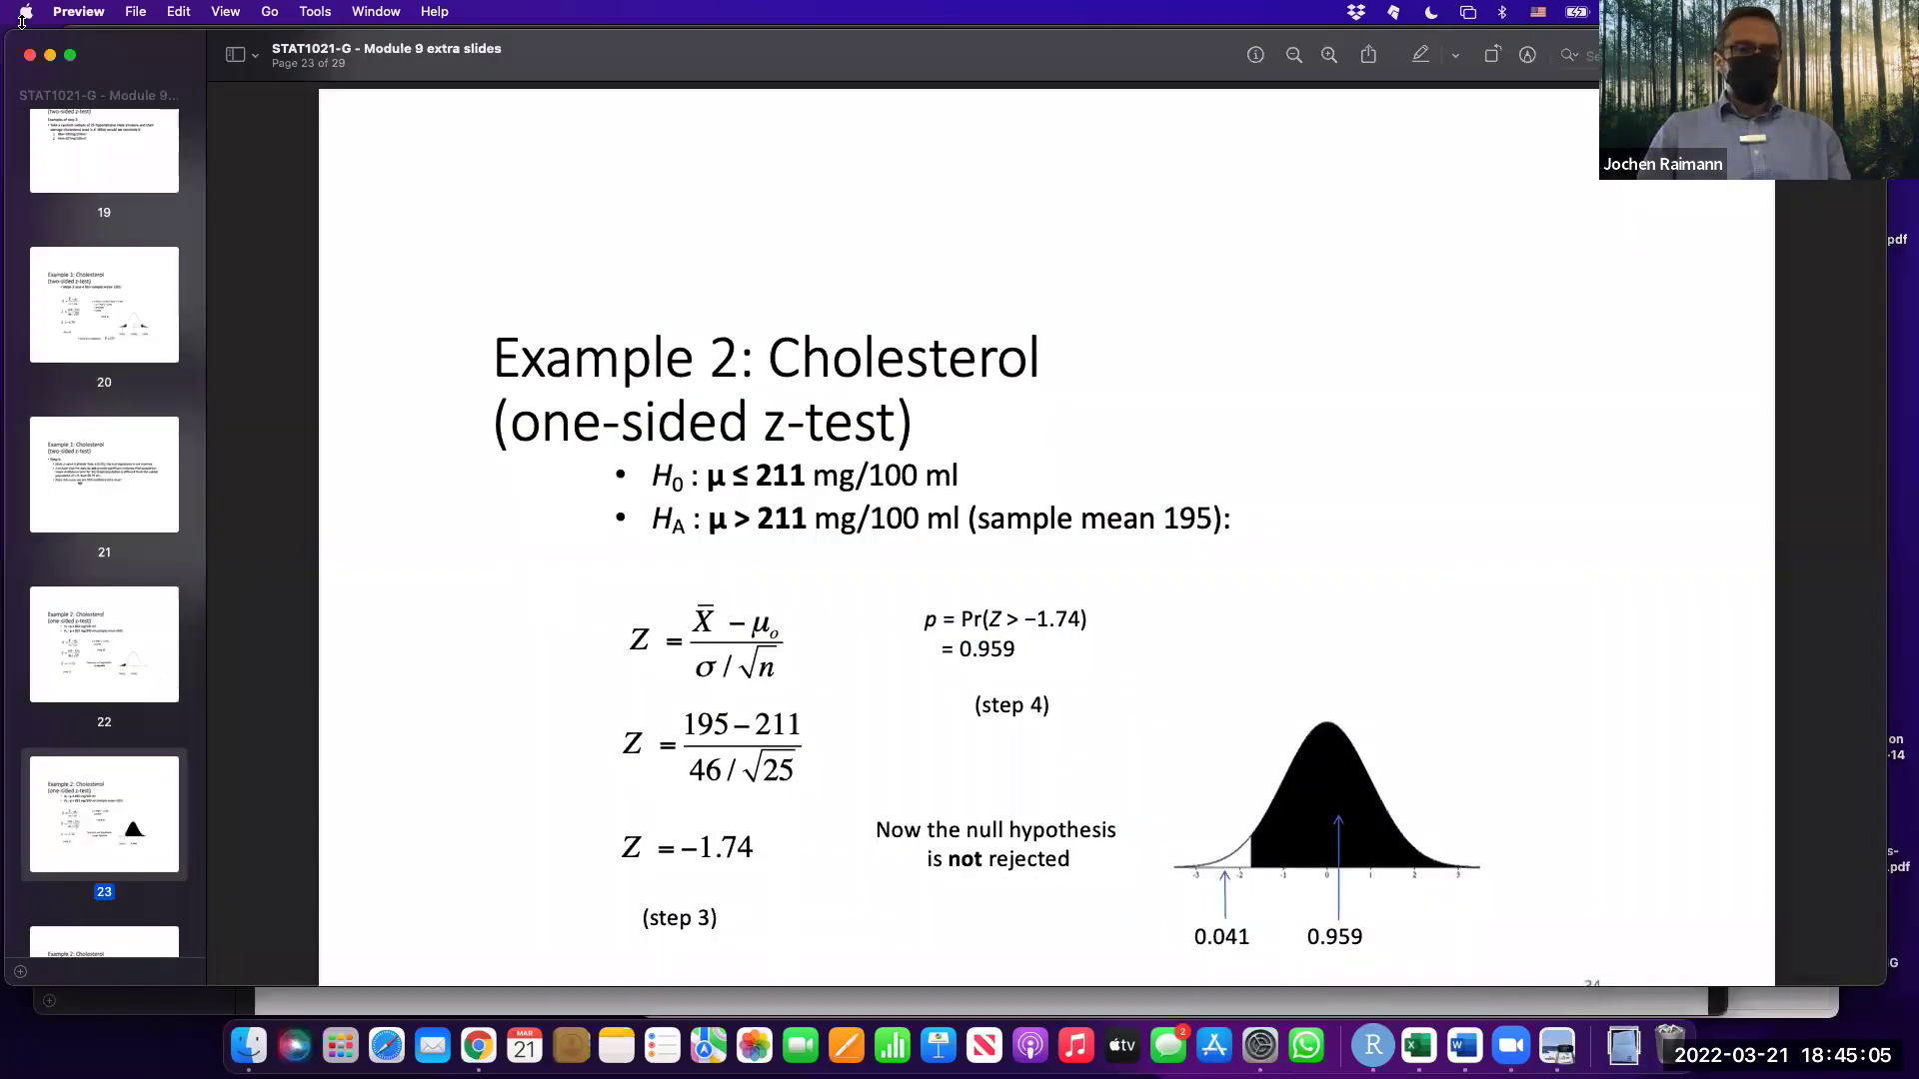
{"action": "left_click", "coordinate": [362, 11]}
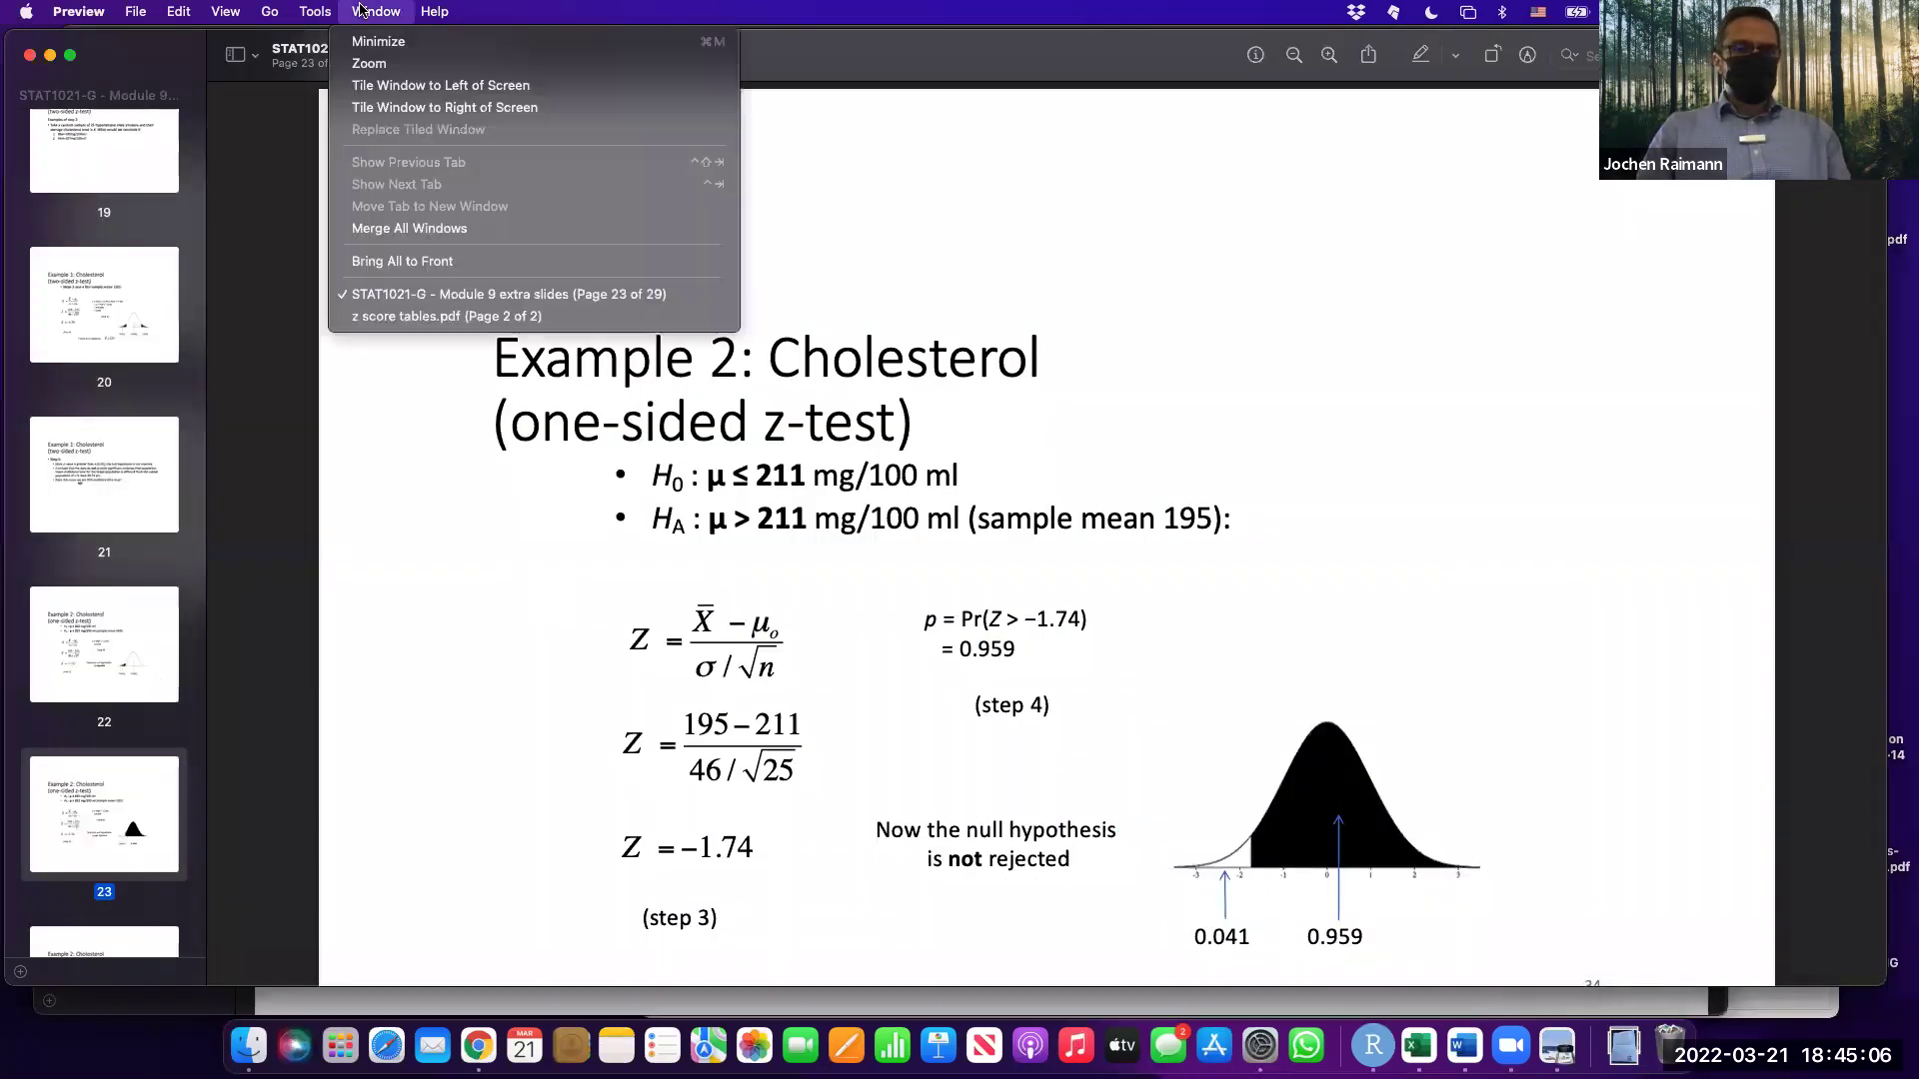
{"action": "left_click", "coordinate": [410, 318]}
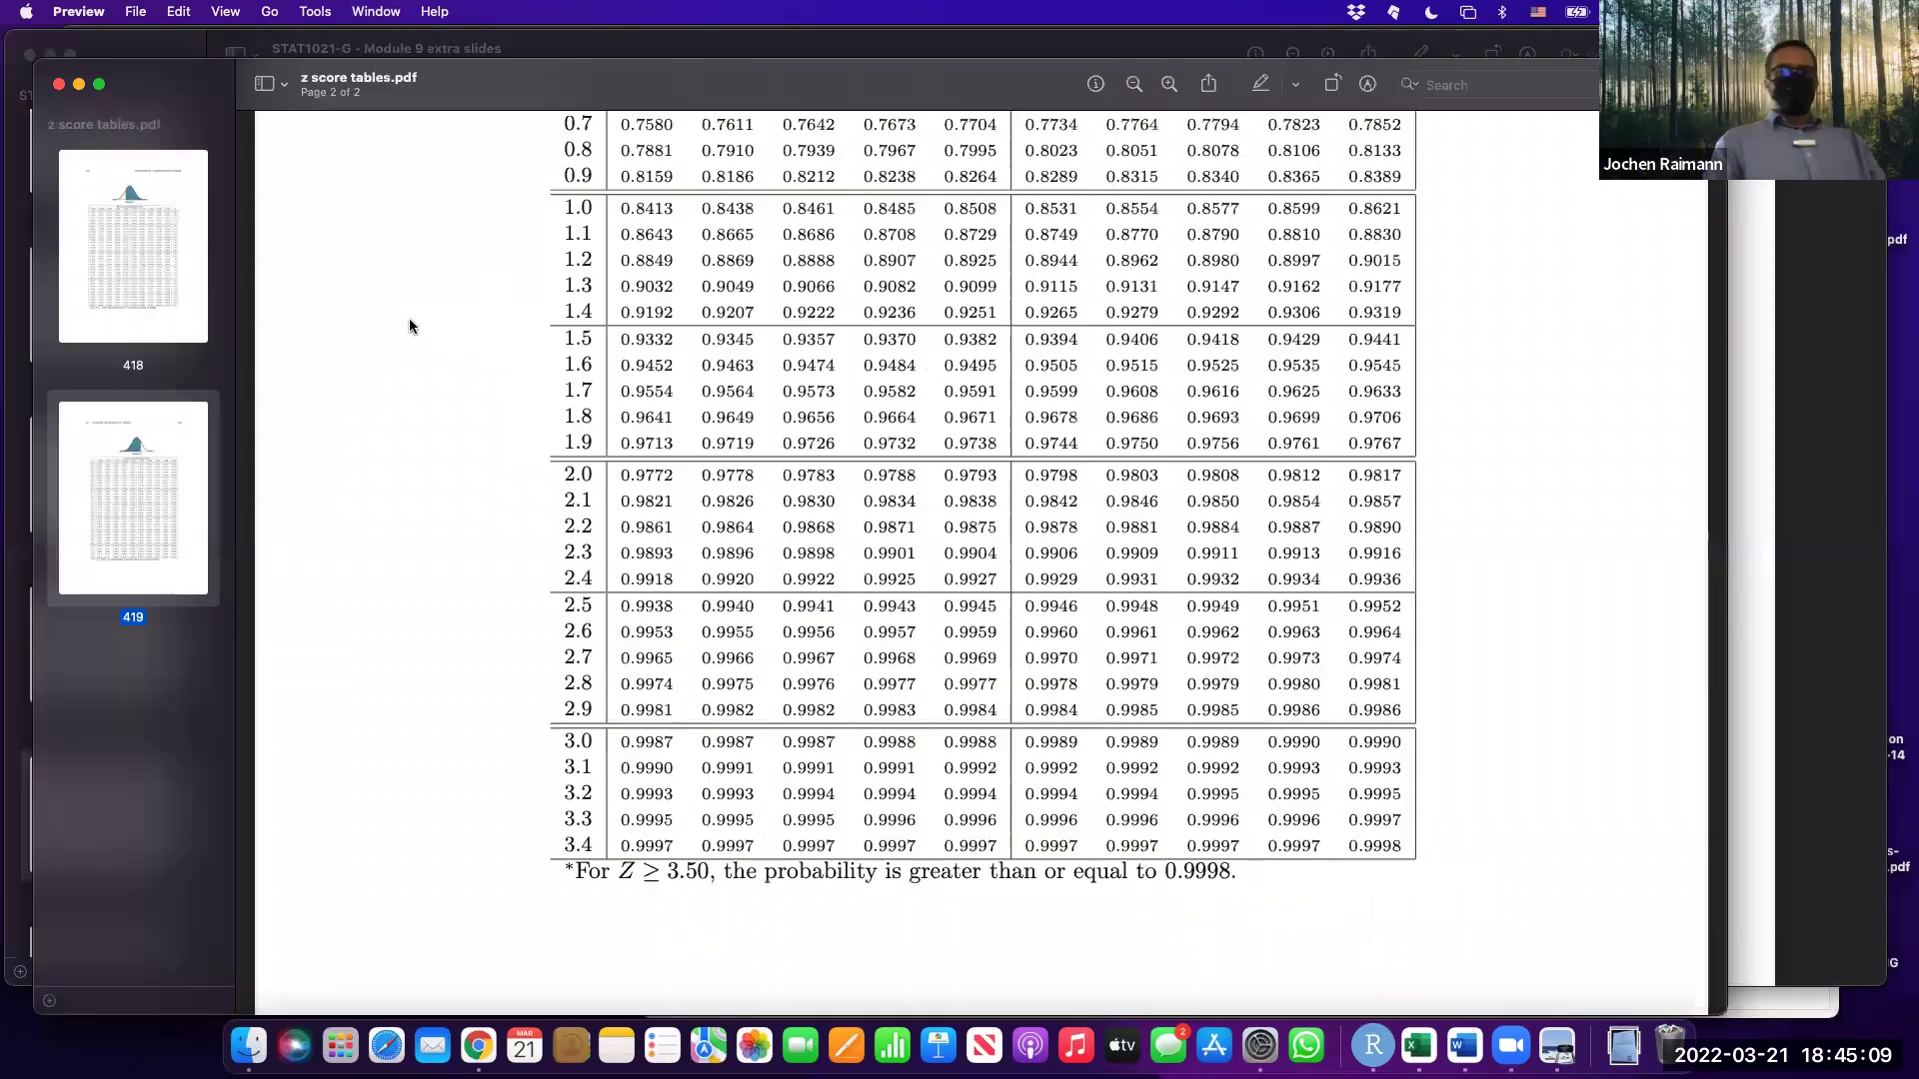
Find the probability 0.0250 in the negative Z table and highlight it to read its critical z value.
{"action": "scroll", "coordinate": [979, 361], "scroll_direction": "up", "scroll_amount": 20}
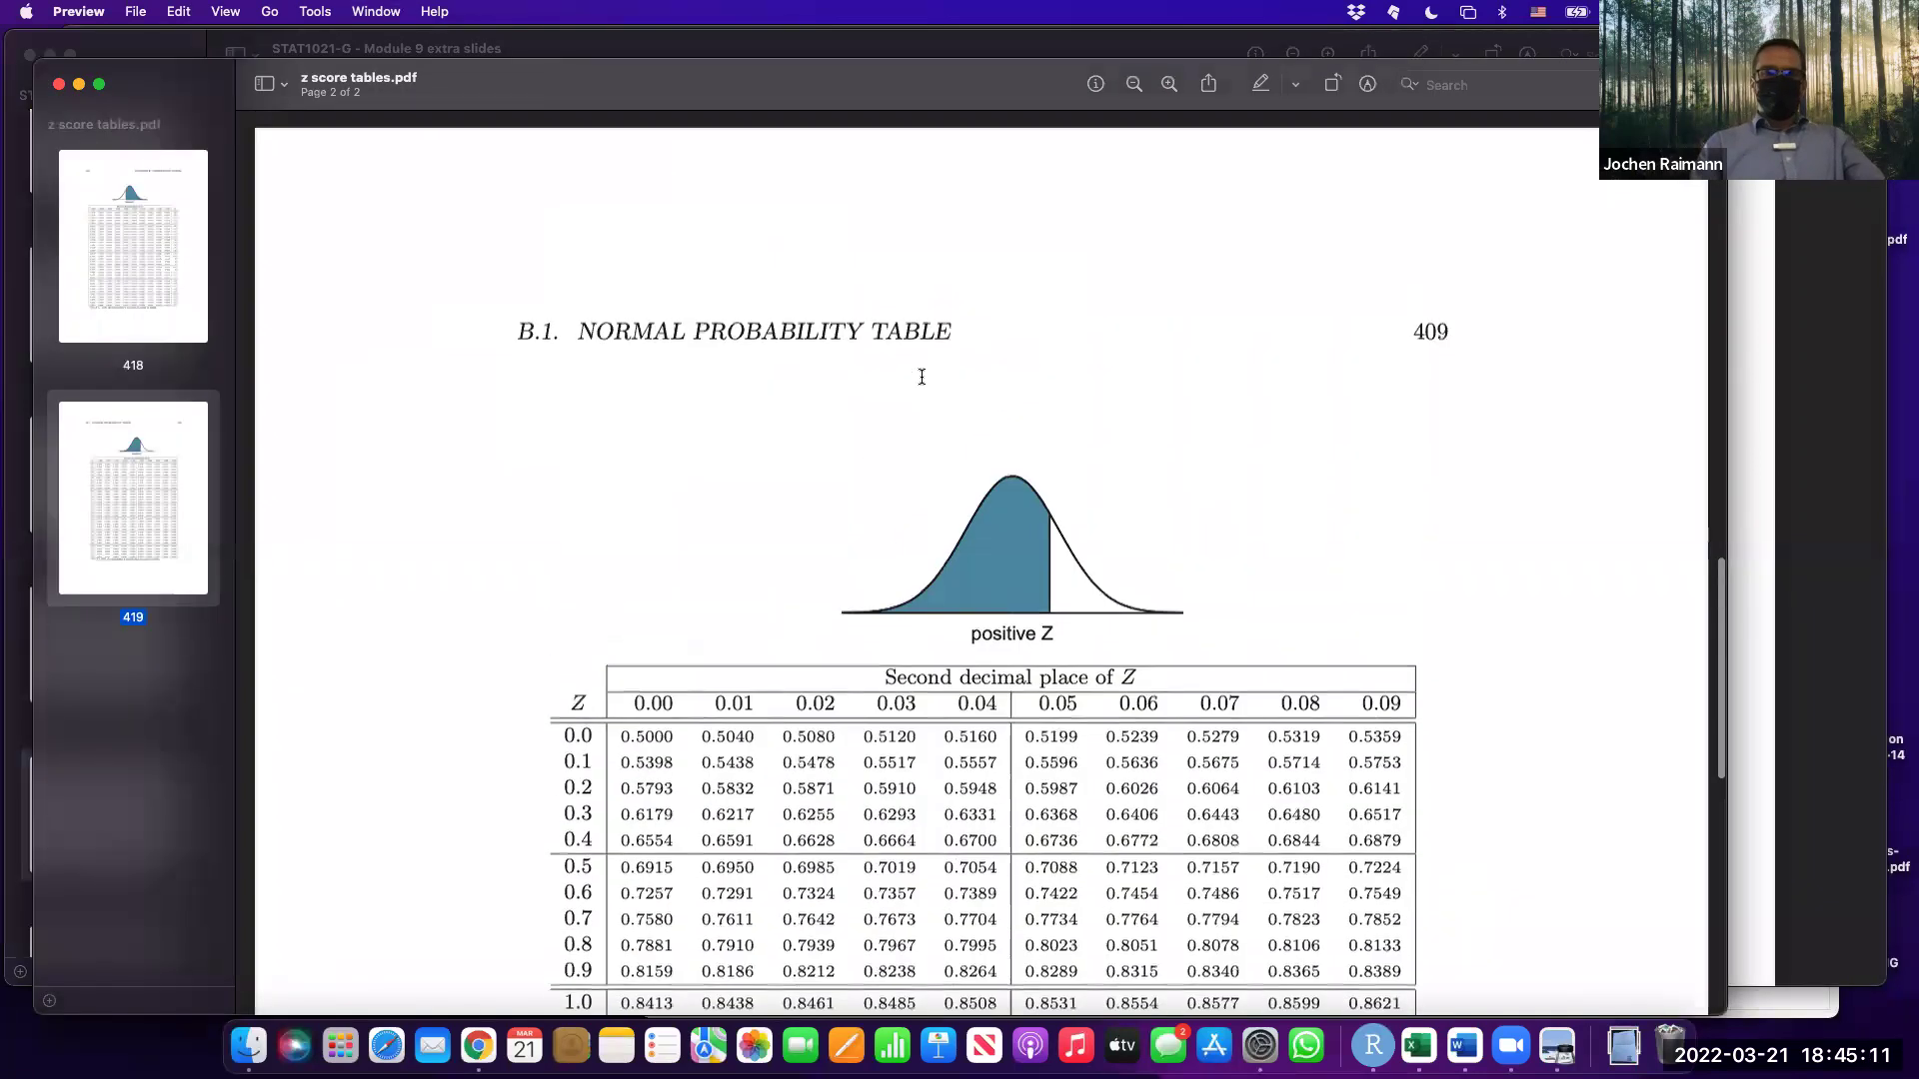
{"action": "scroll", "coordinate": [922, 376], "scroll_direction": "up", "scroll_amount": 4}
{"action": "scroll", "coordinate": [921, 376], "scroll_direction": "down", "scroll_amount": 5}
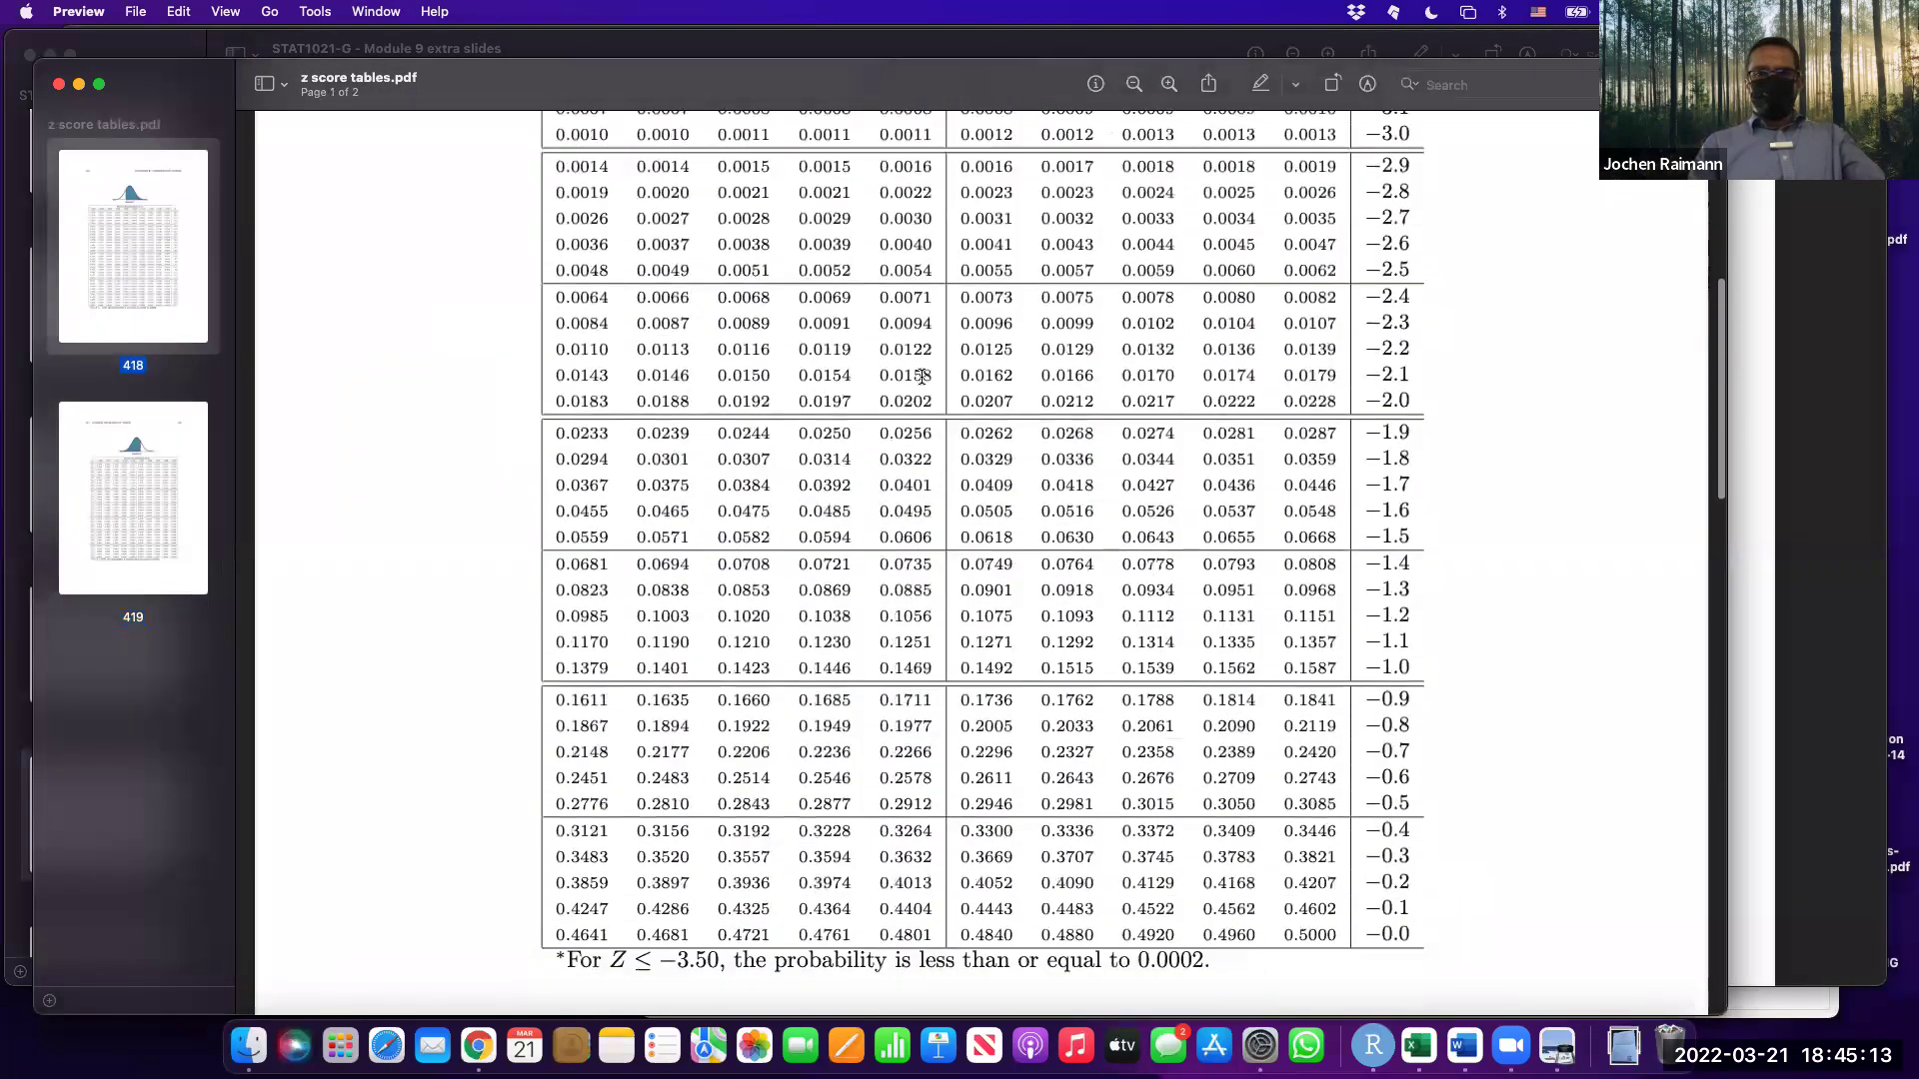
{"action": "scroll", "coordinate": [922, 376], "scroll_direction": "up", "scroll_amount": 1}
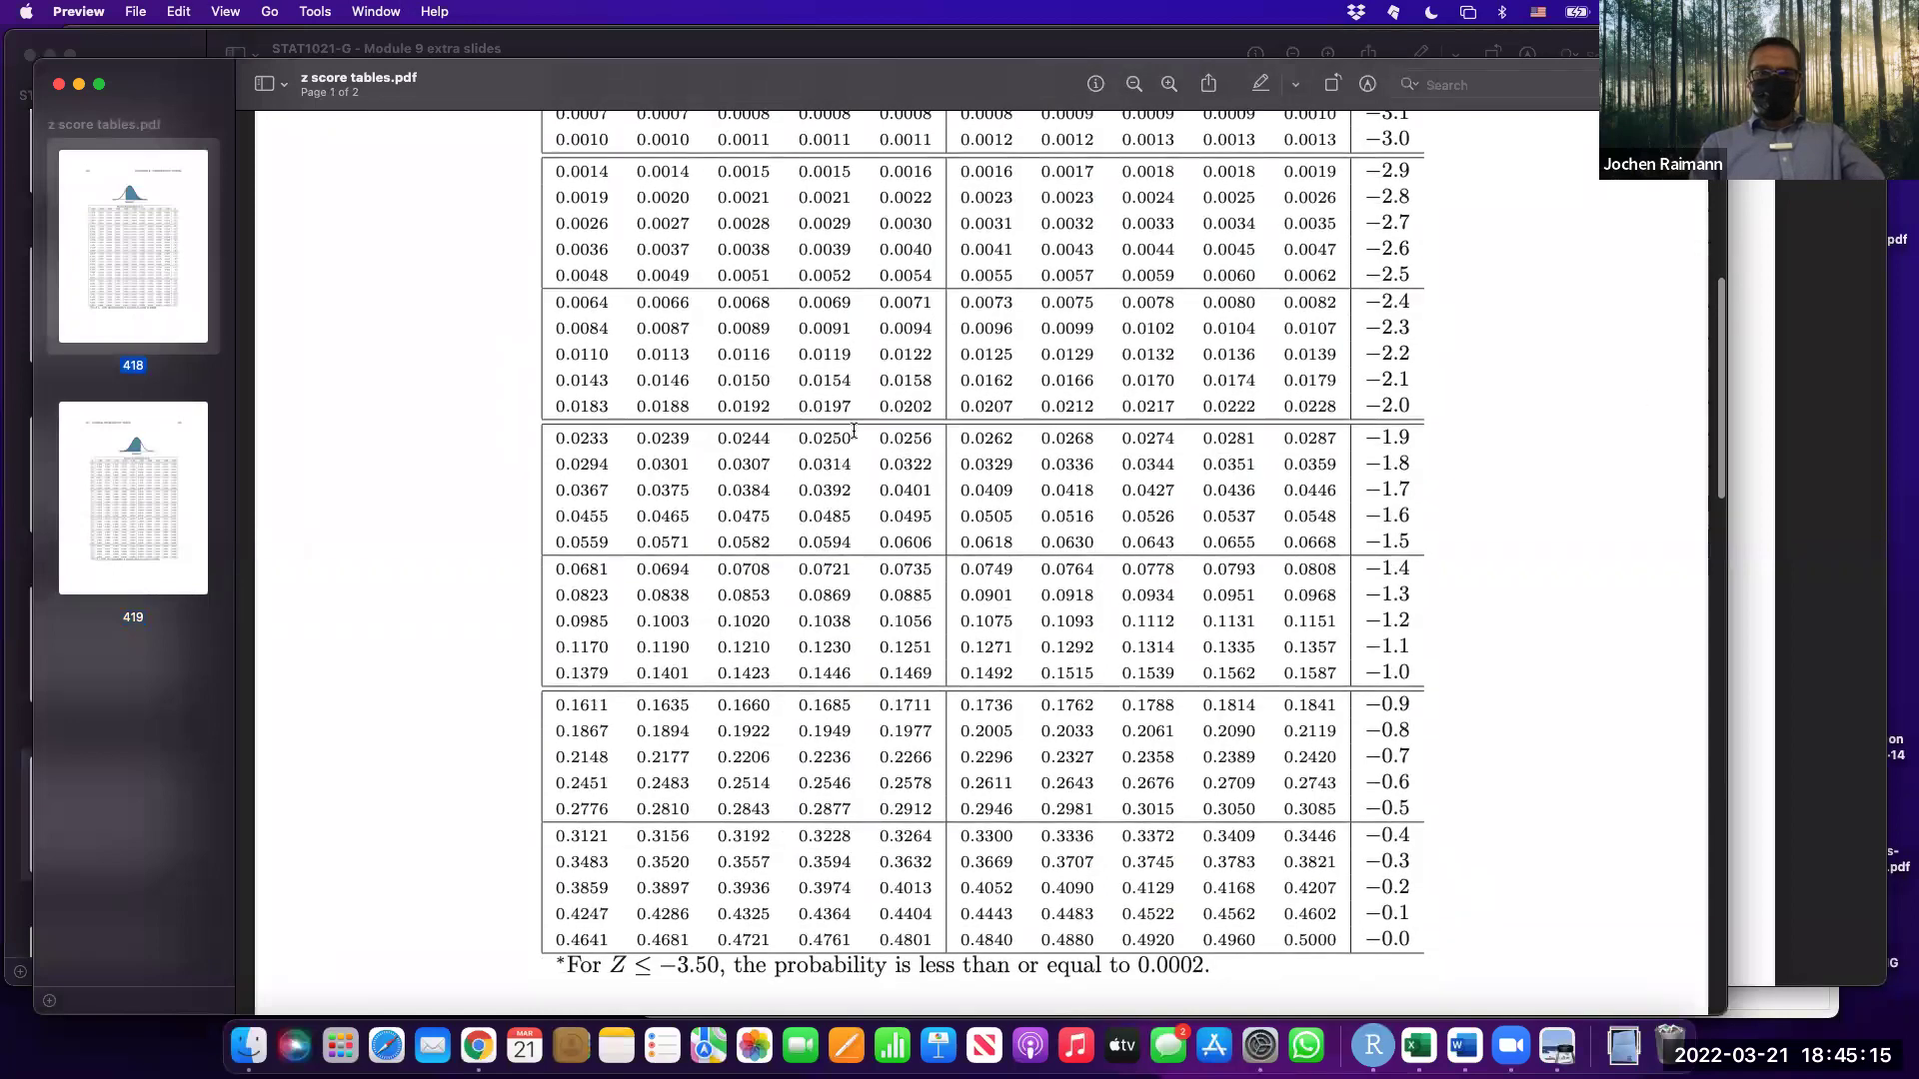
{"action": "left_click_drag", "start_coordinate": [848, 436], "coordinate": [802, 435]}
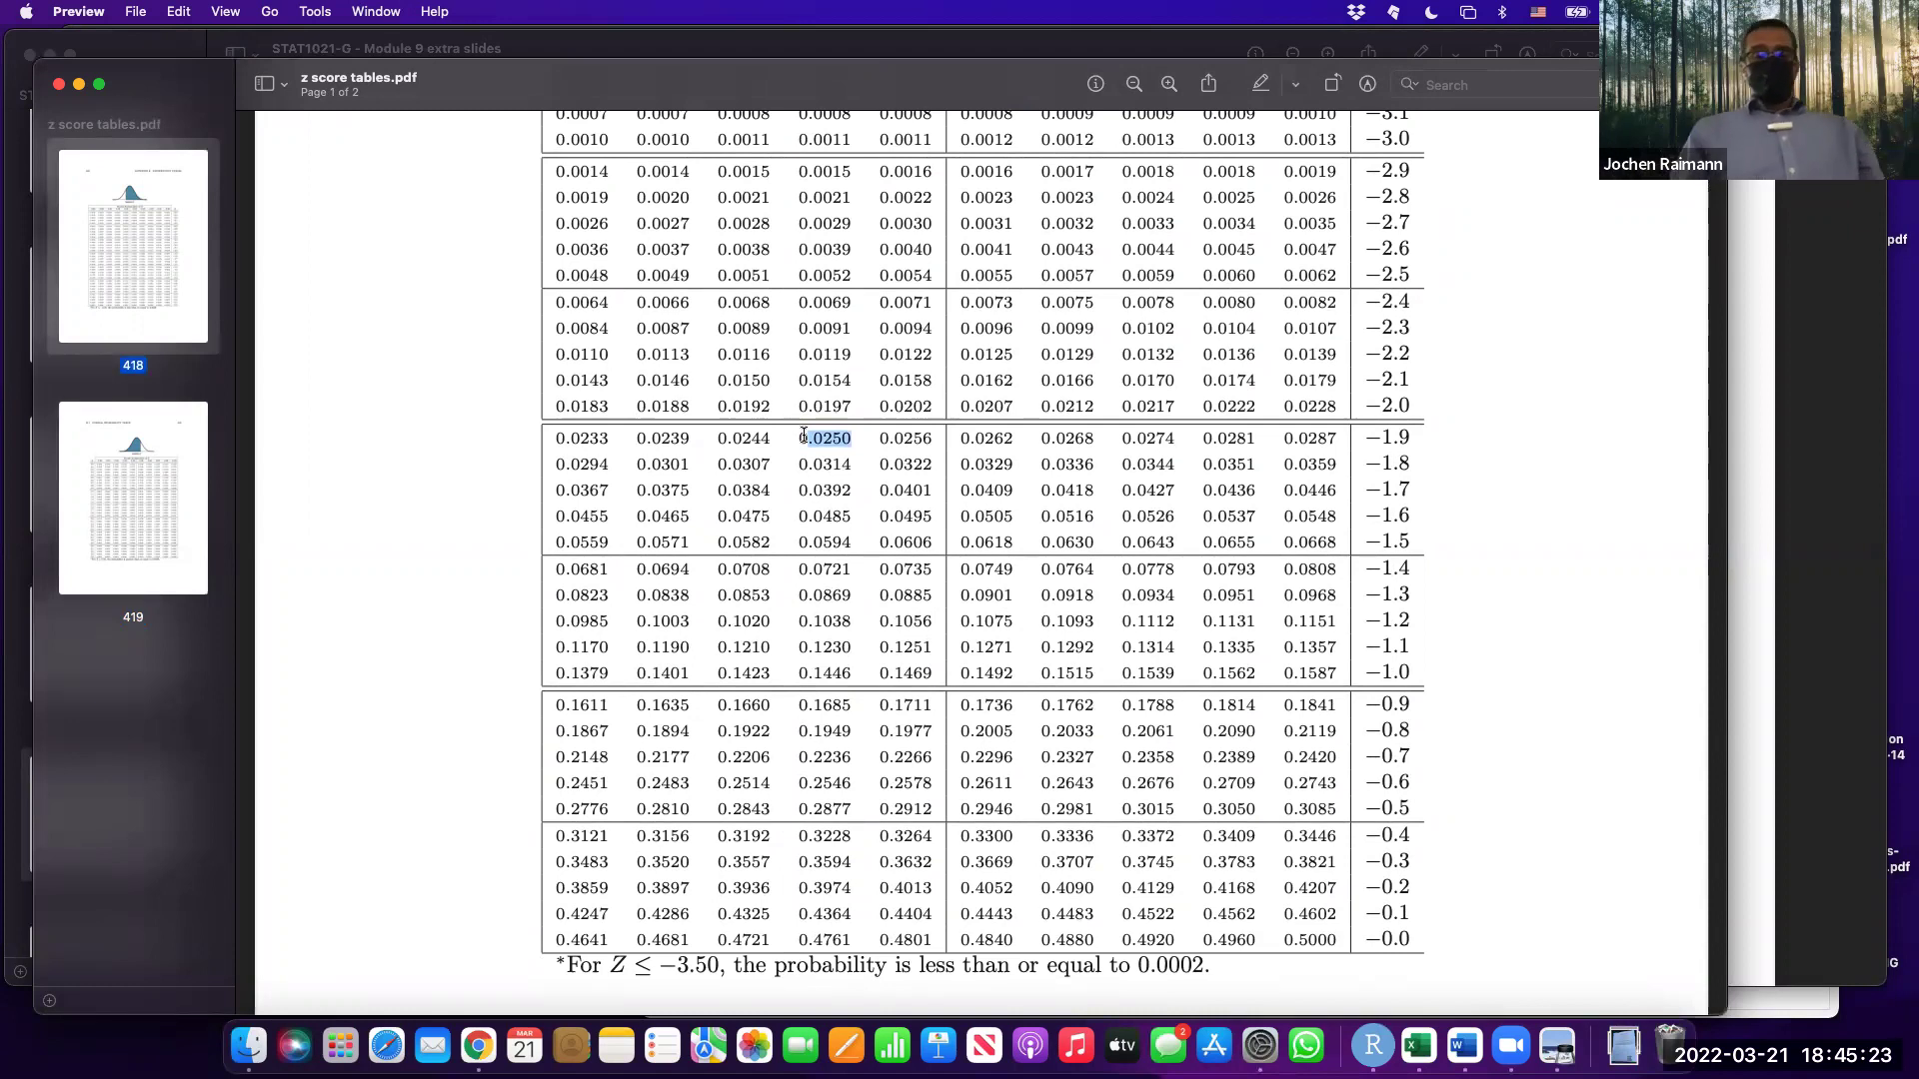
Switch to the Excel workbook Book2, enter mean with 542 in row 25, and add the labels LL and UL in A26 and A27.
{"action": "left_click", "coordinate": [1419, 1045]}
{"action": "type", "text": "mean"}
{"action": "key", "text": "Tab"}
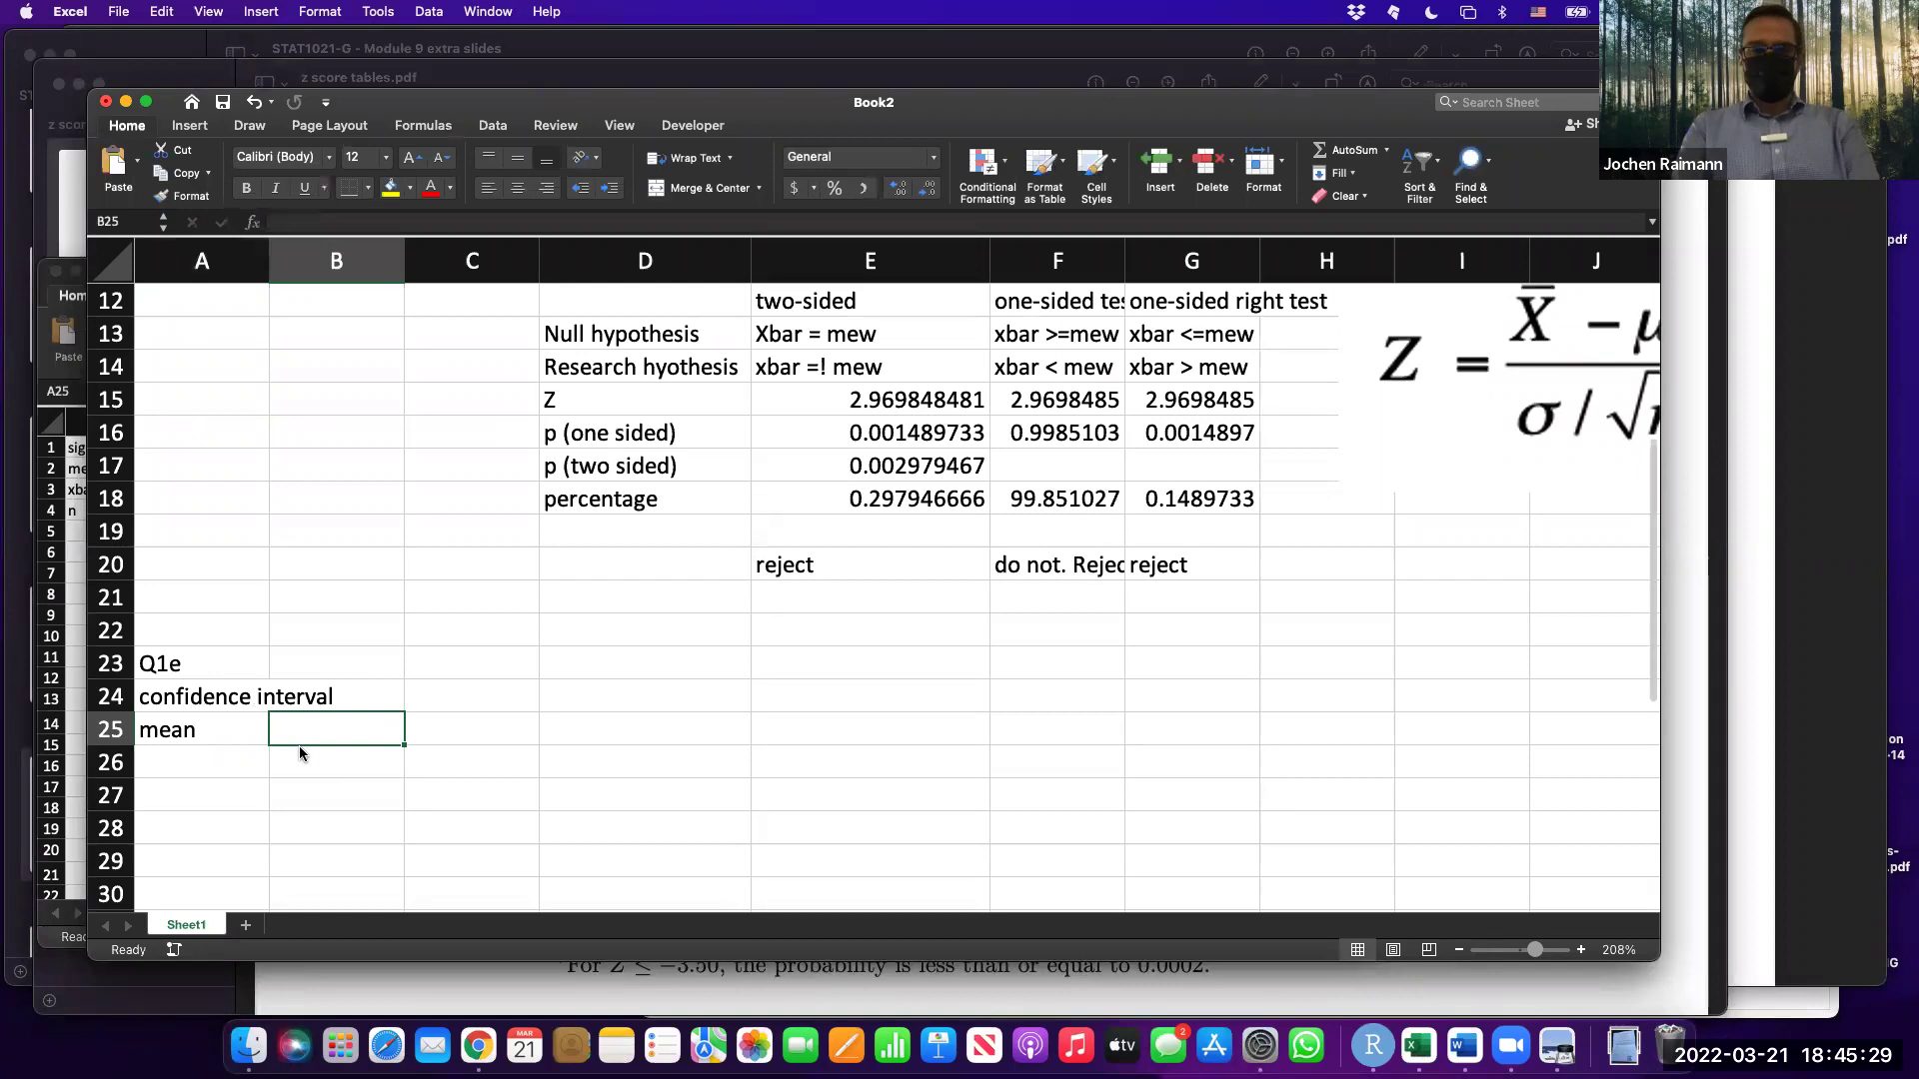
{"action": "type", "text": "542"}
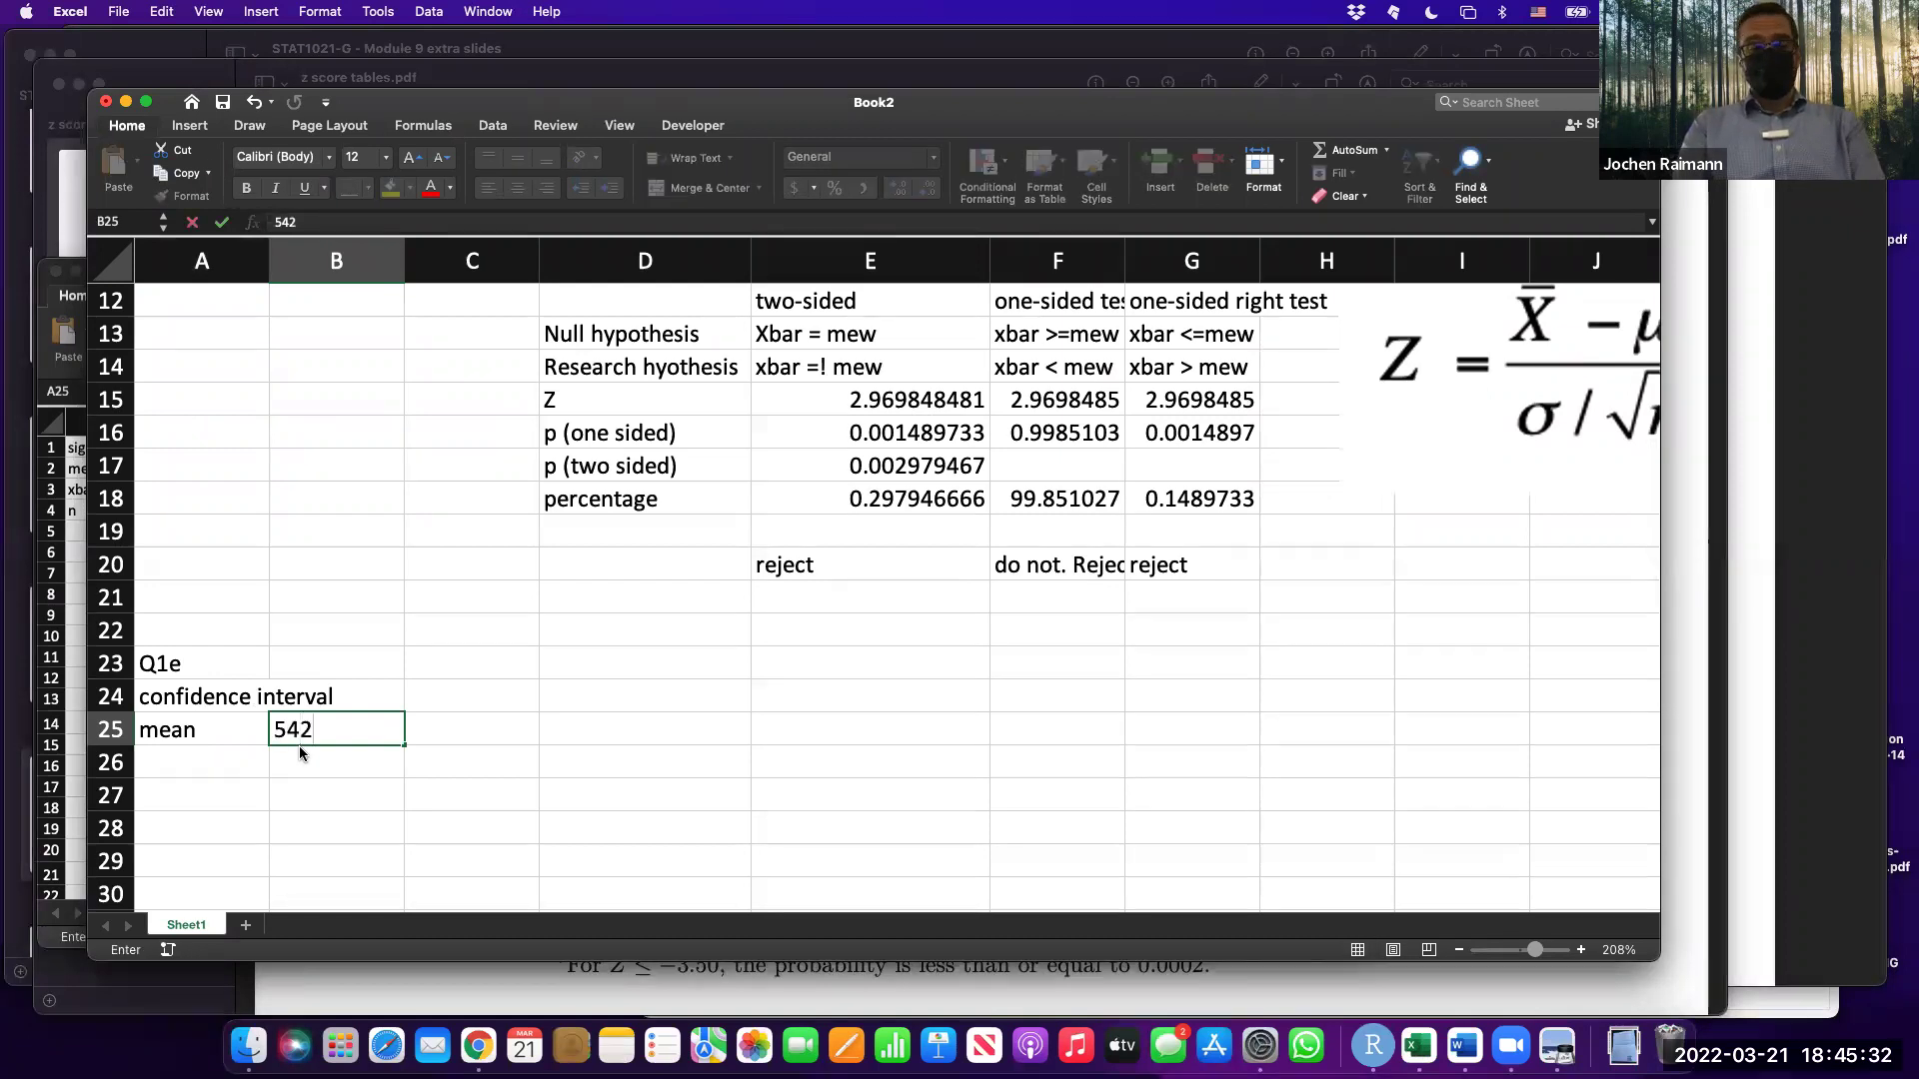
{"action": "key", "text": "Return"}
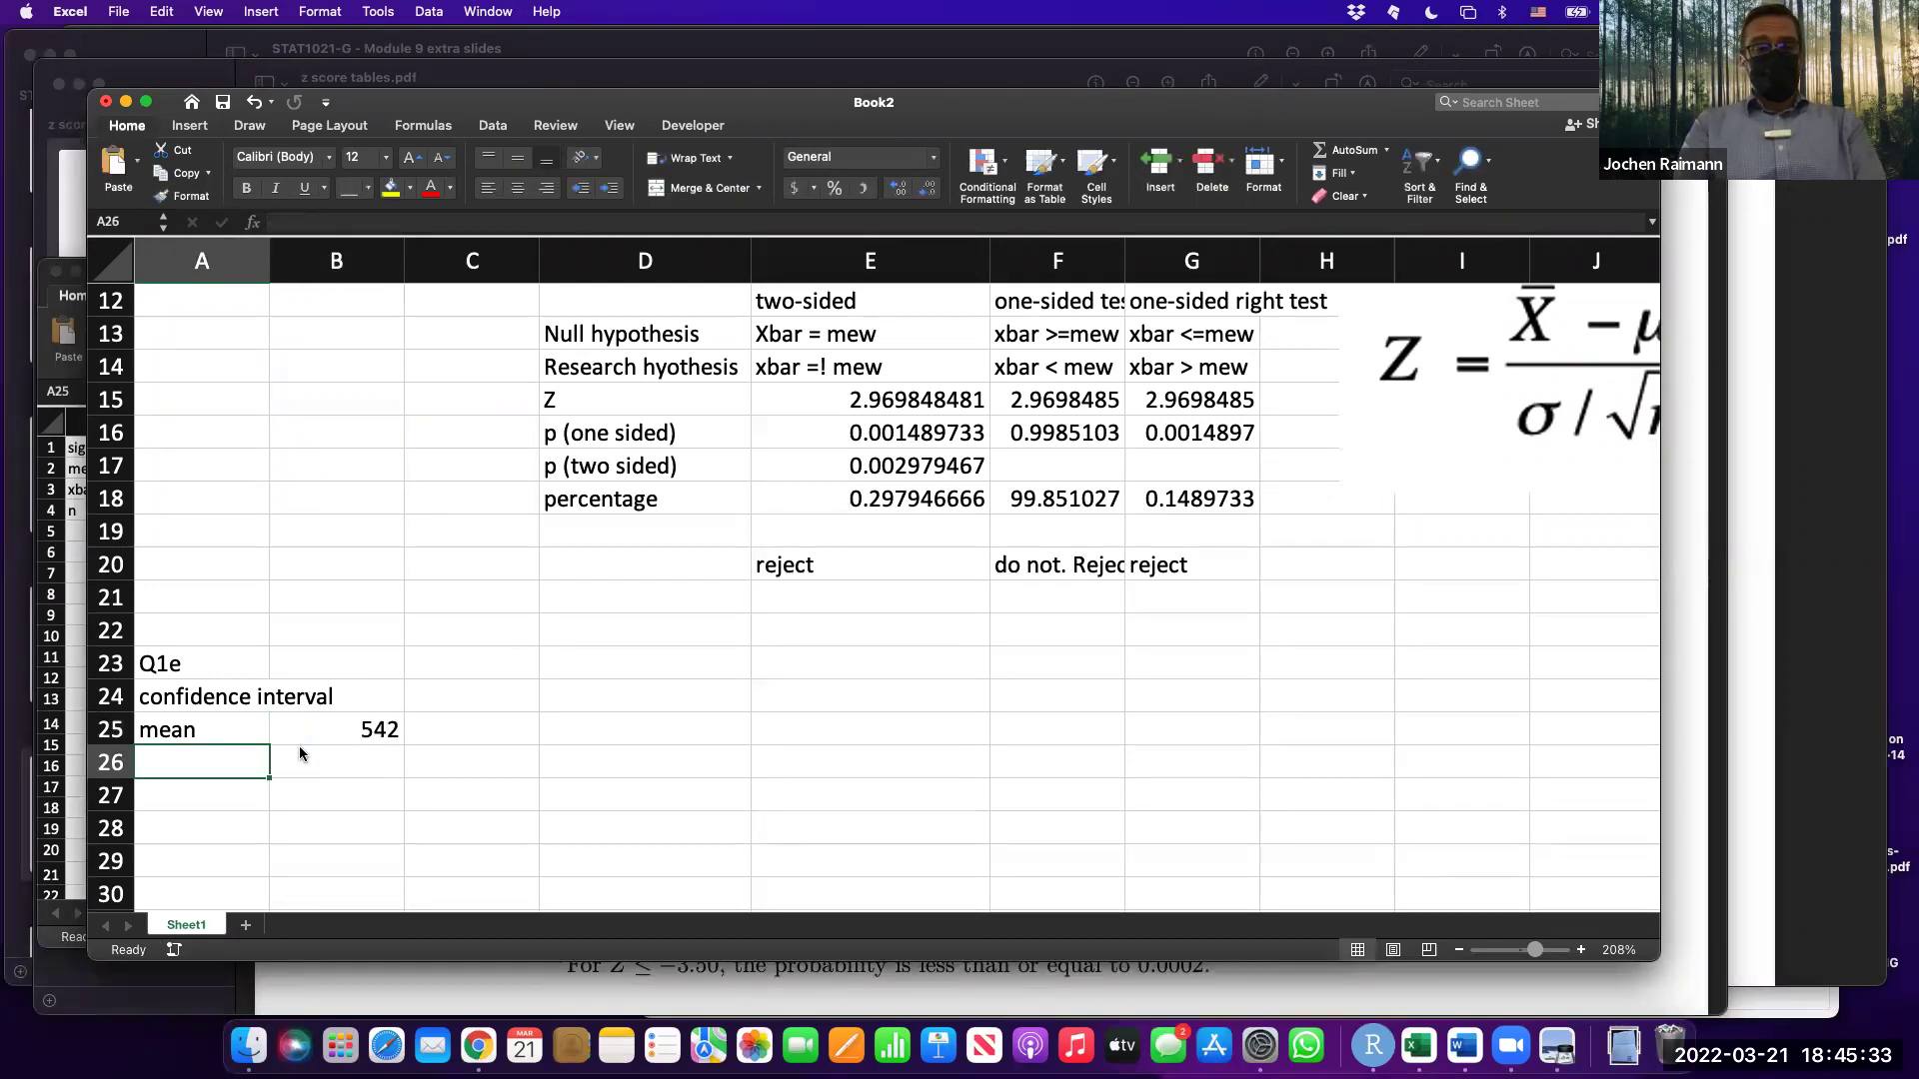
{"action": "type", "text": "LL"}
{"action": "key", "text": "Return"}
{"action": "type", "text": "UL"}
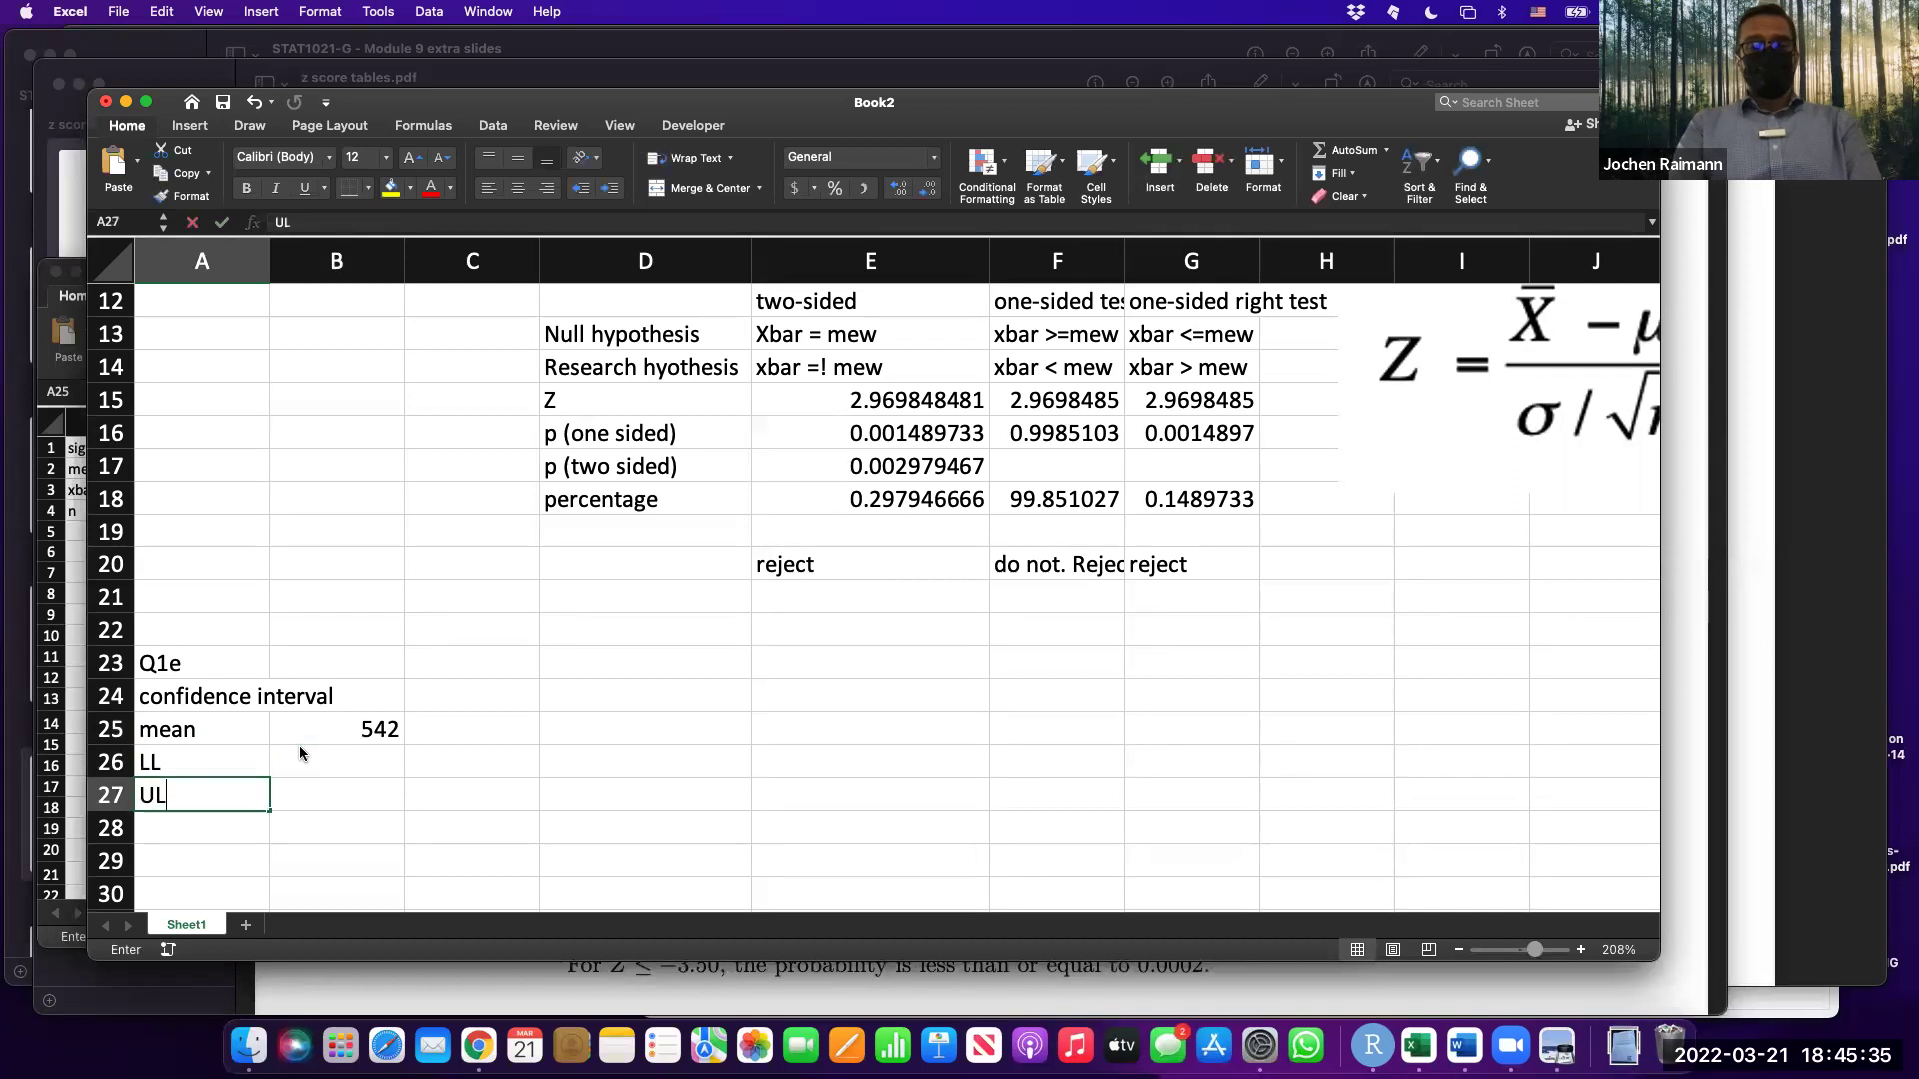
{"action": "key", "text": "Return"}
Calculate the lower limit in B26 with the formula =B25 - 1.96 * B7.
{"action": "key", "text": "Right"}
{"action": "key", "text": "Up"}
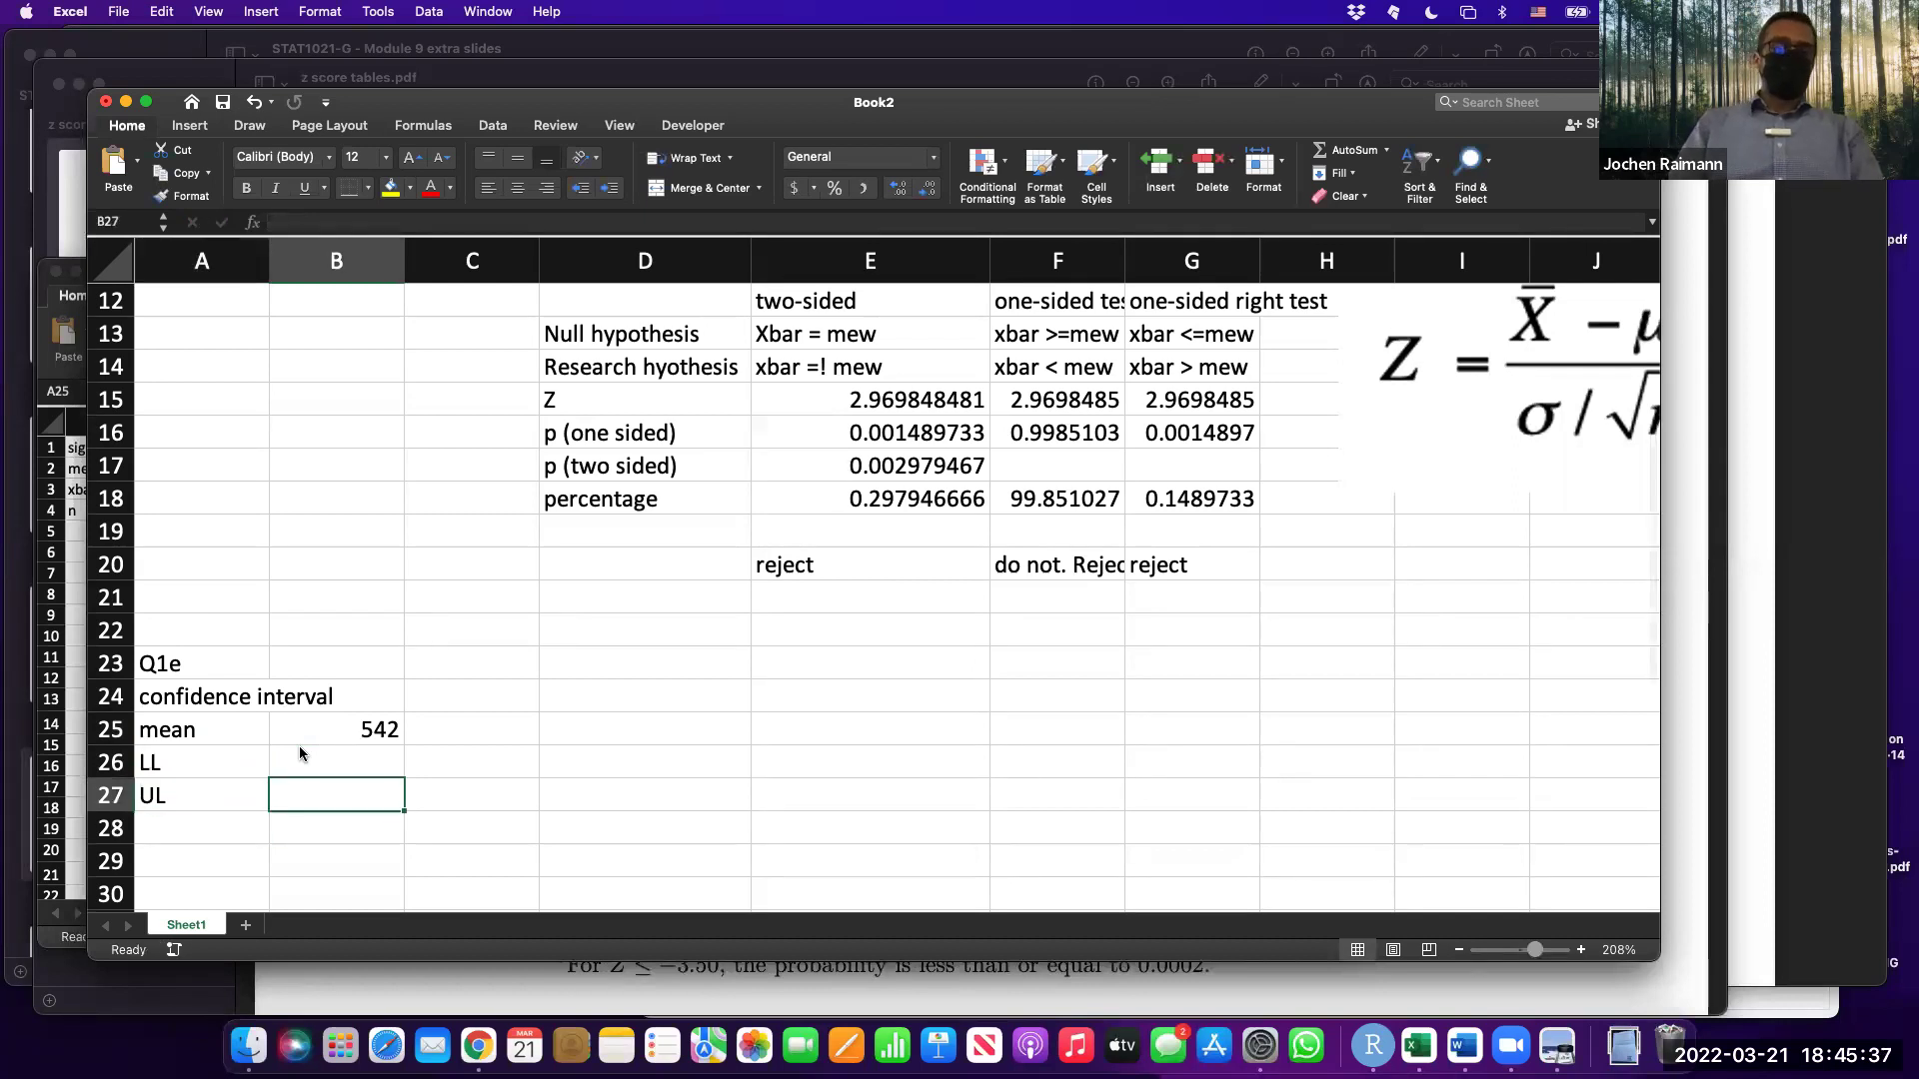
{"action": "key", "text": "Up"}
{"action": "type", "text": "="}
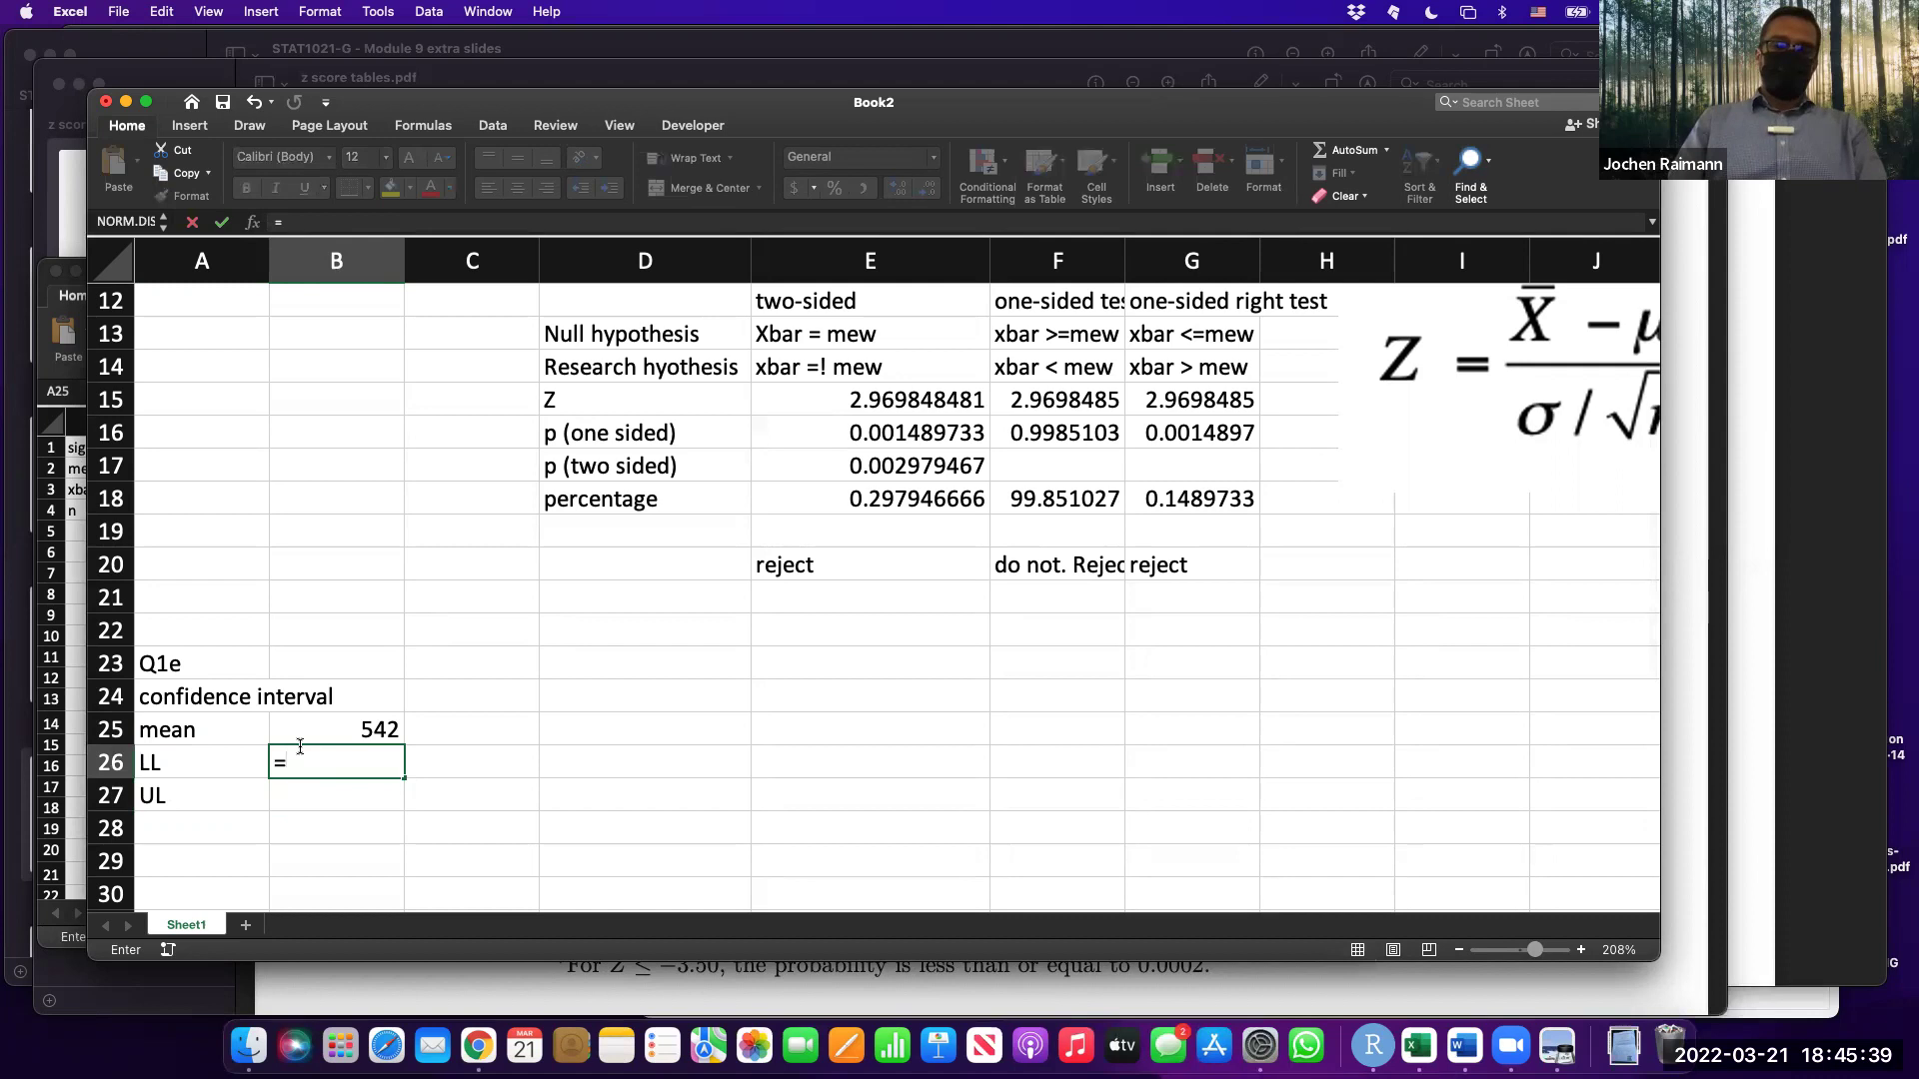
{"action": "key", "text": "Up"}
{"action": "type", "text": "- "}
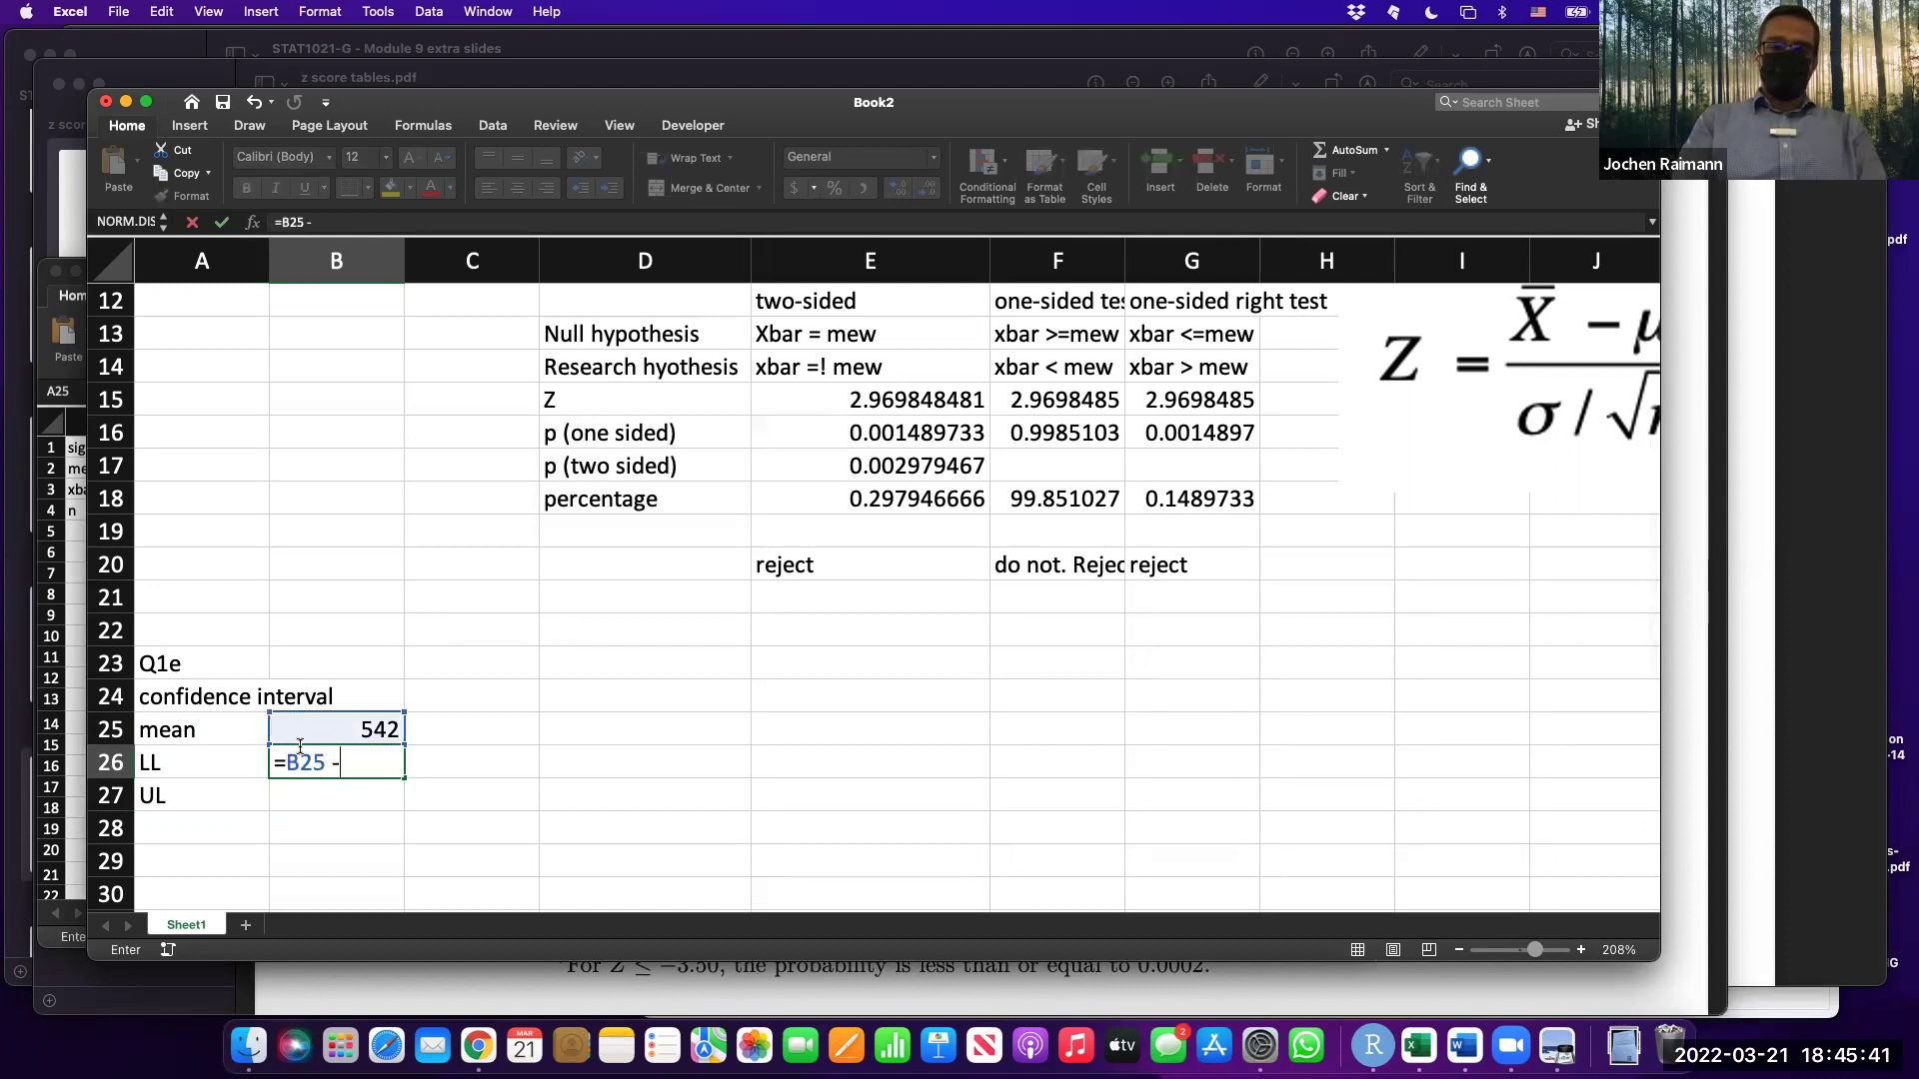
{"action": "type", "text": "1.9"}
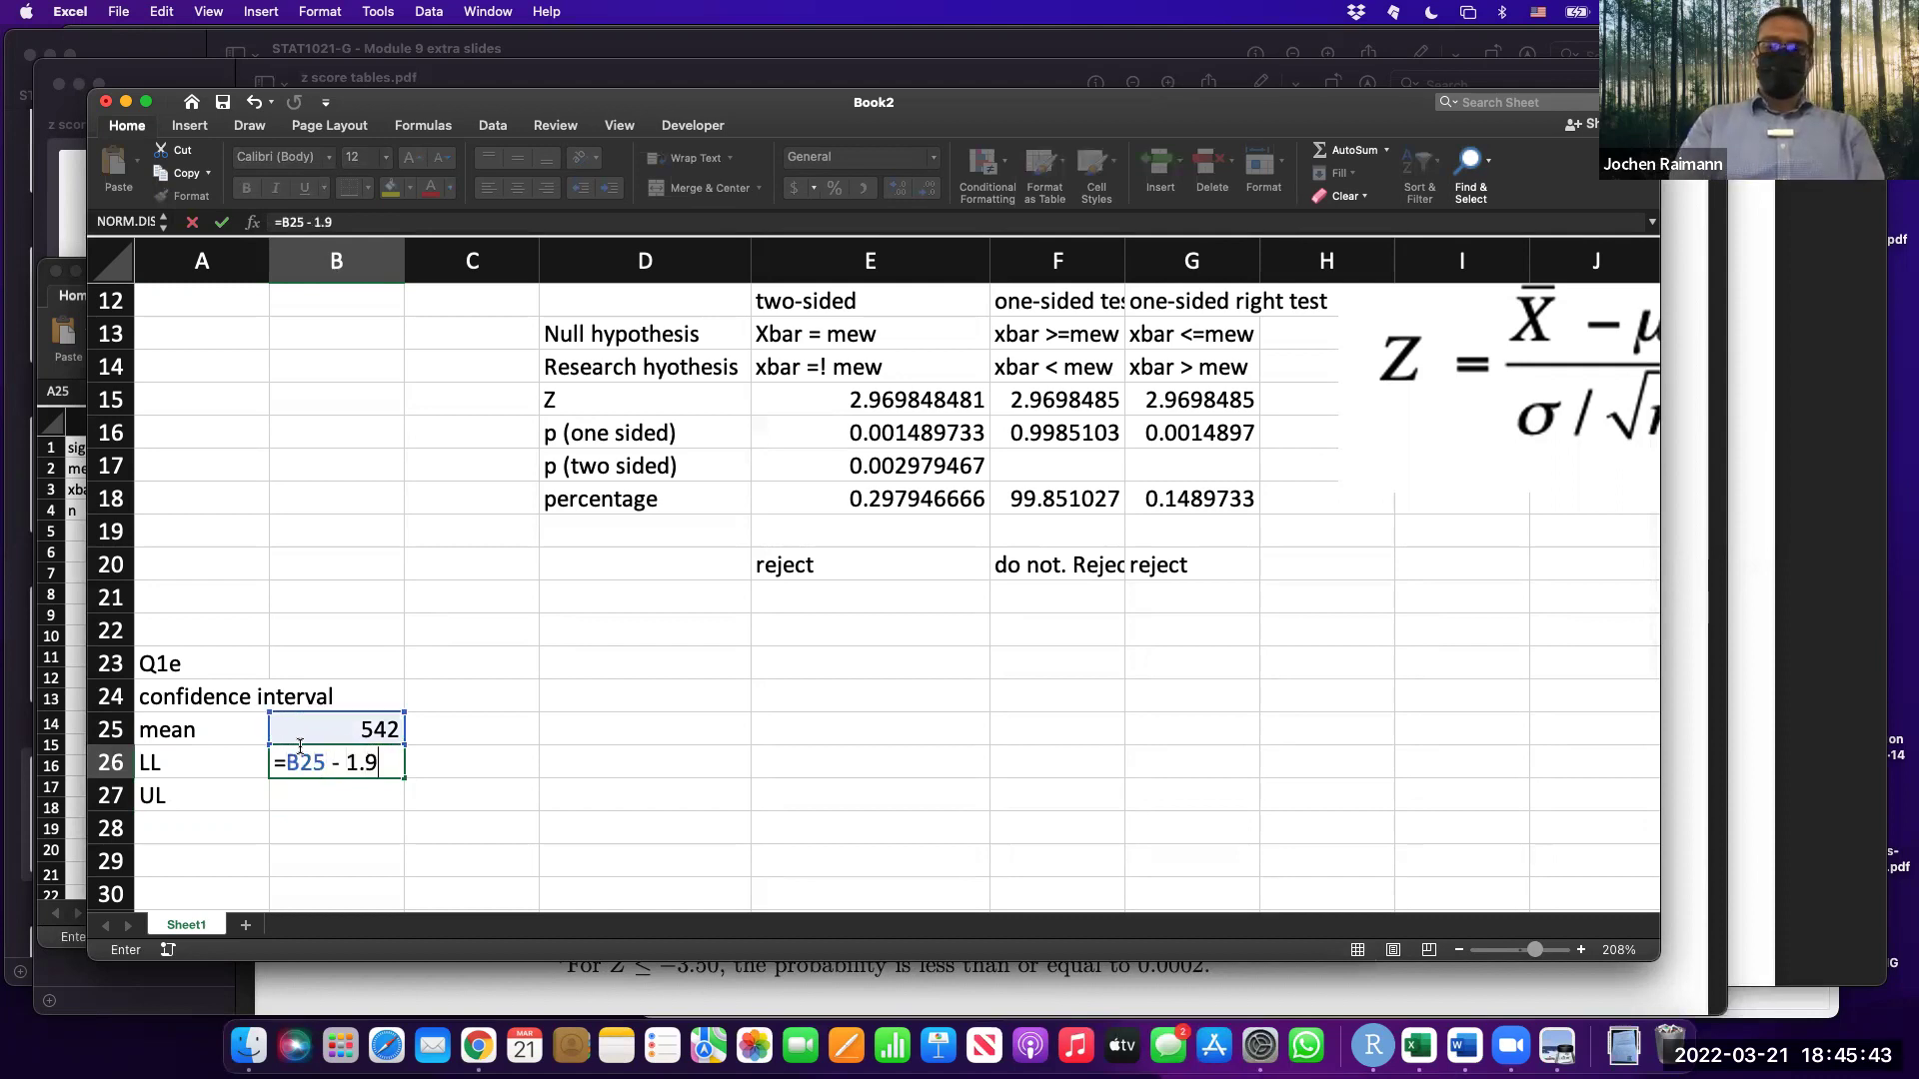
{"action": "type", "text": "6 *"}
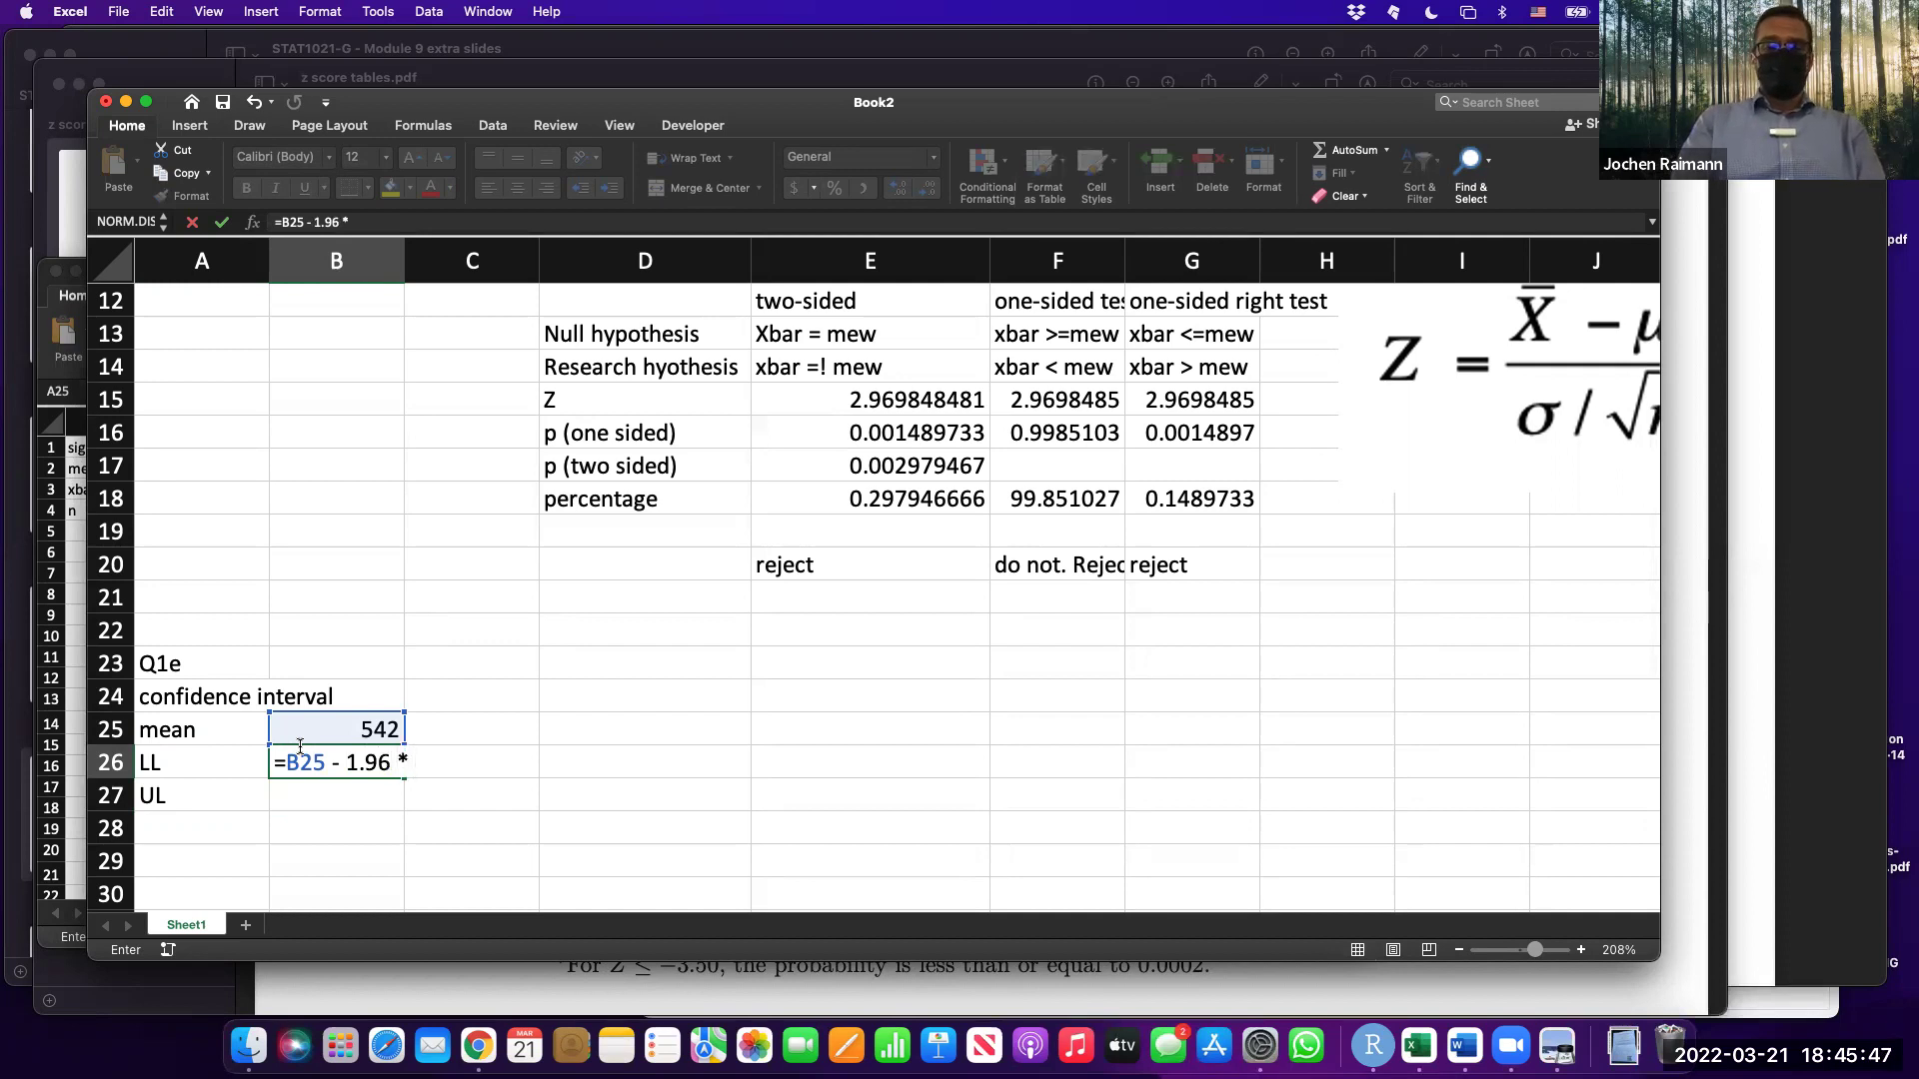
{"action": "type", "text": " b7"}
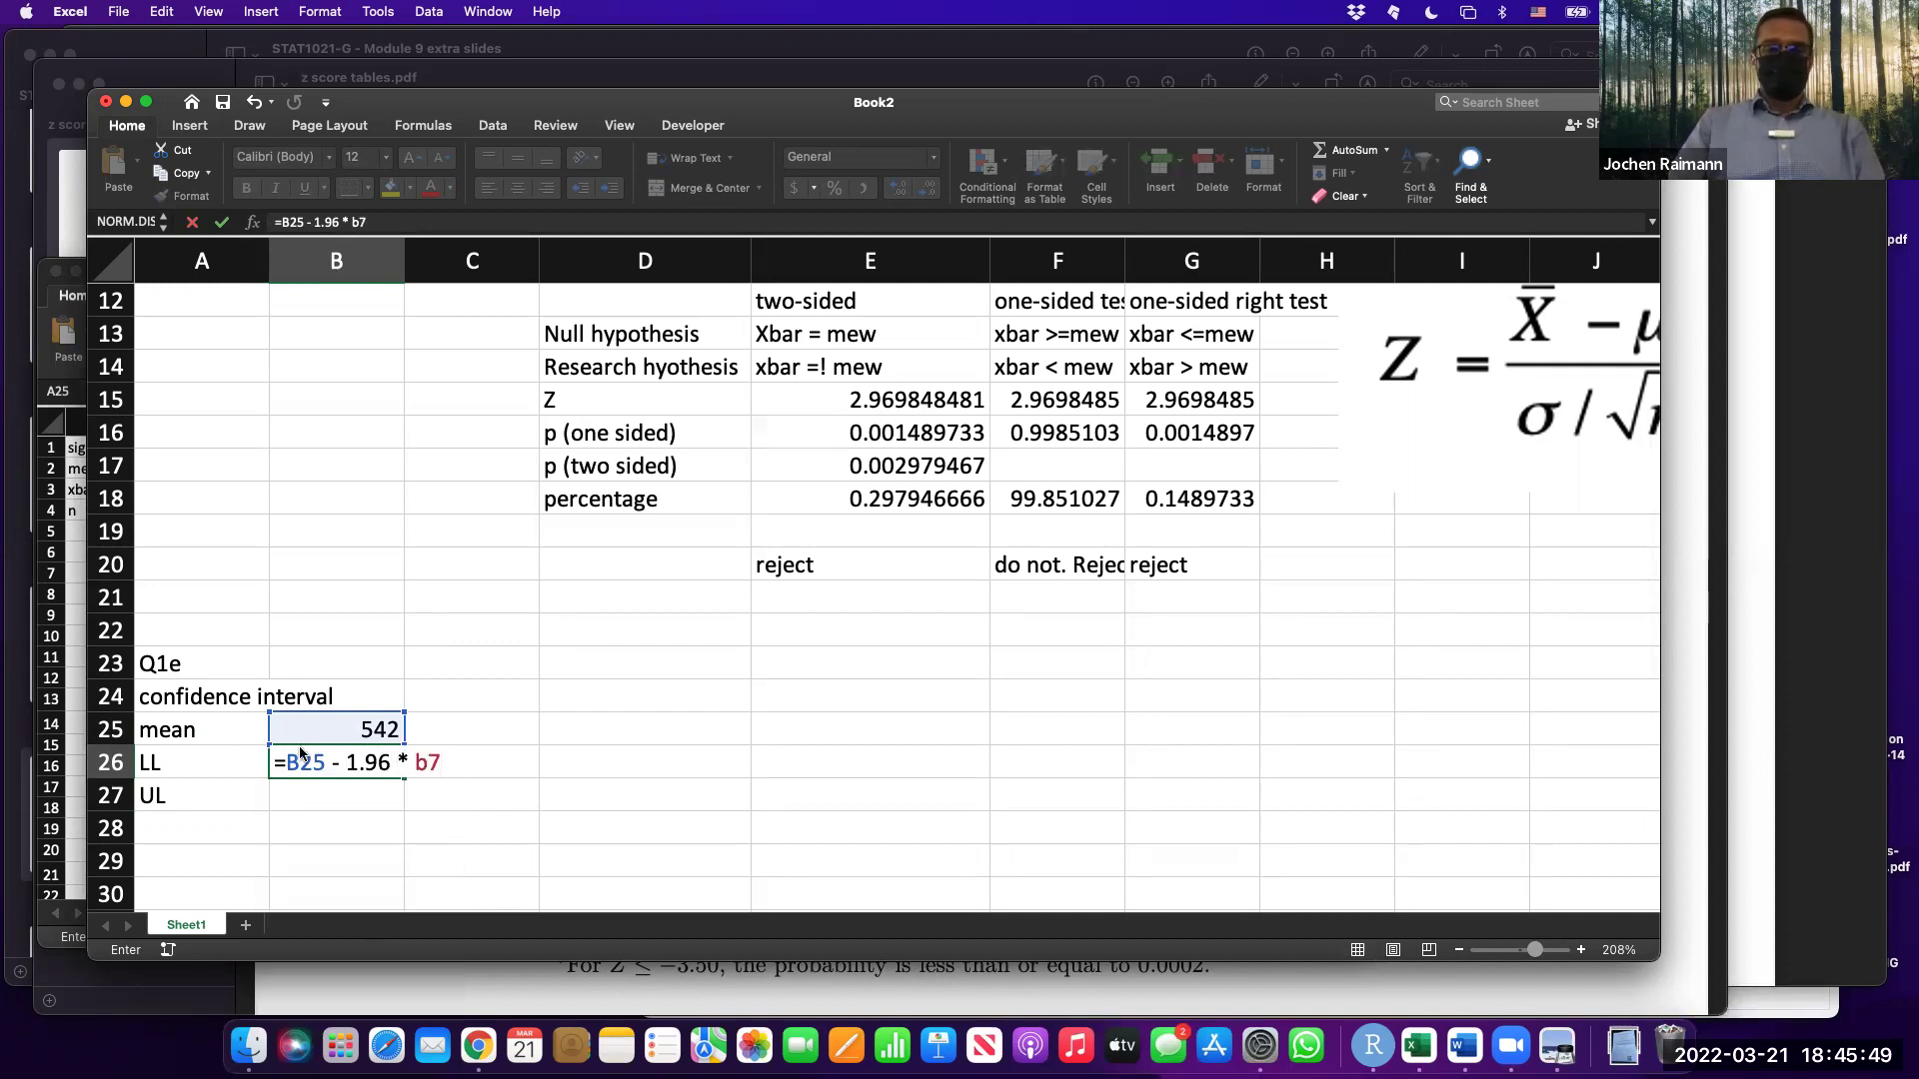
{"action": "key", "text": "Return"}
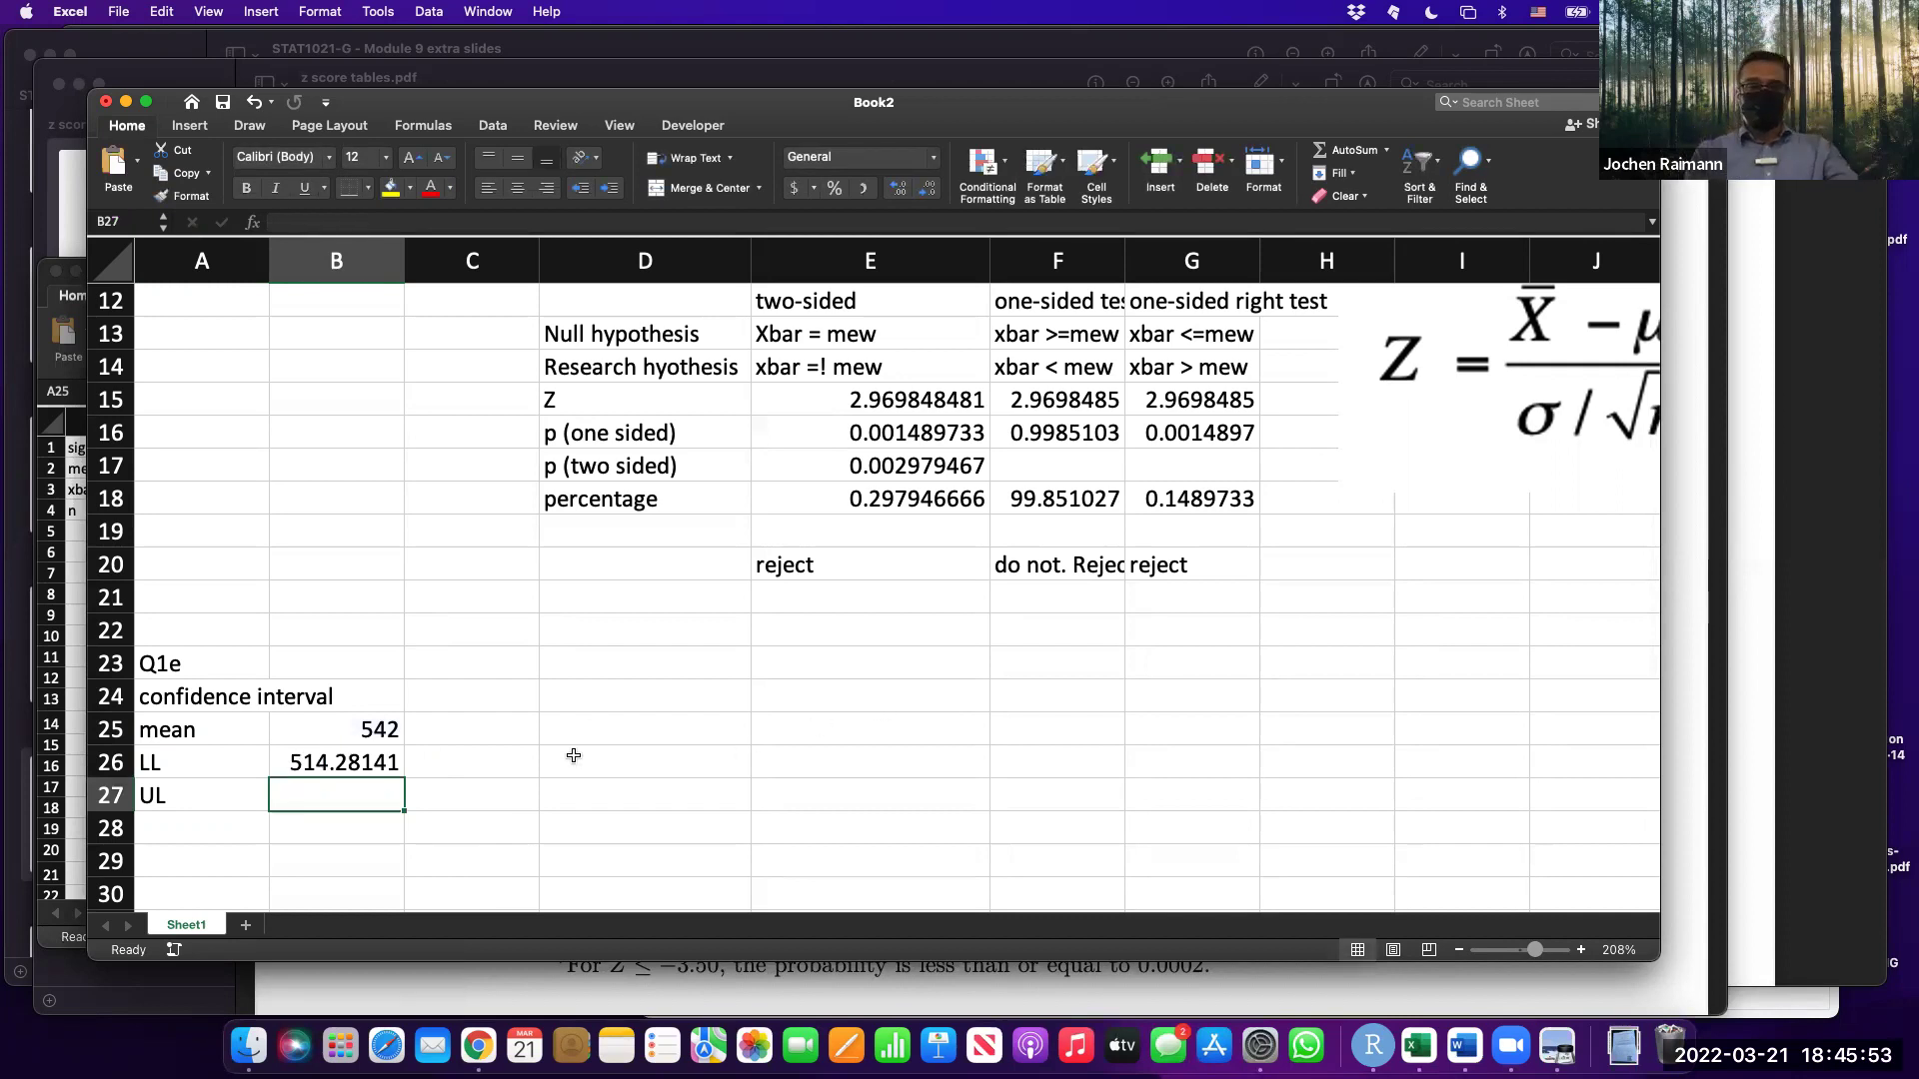
Review the lower limit formula in B26 against the pasted problem text and the Z formula on the sheet.
{"action": "left_click", "coordinate": [368, 763]}
{"action": "double_click", "coordinate": [369, 763]}
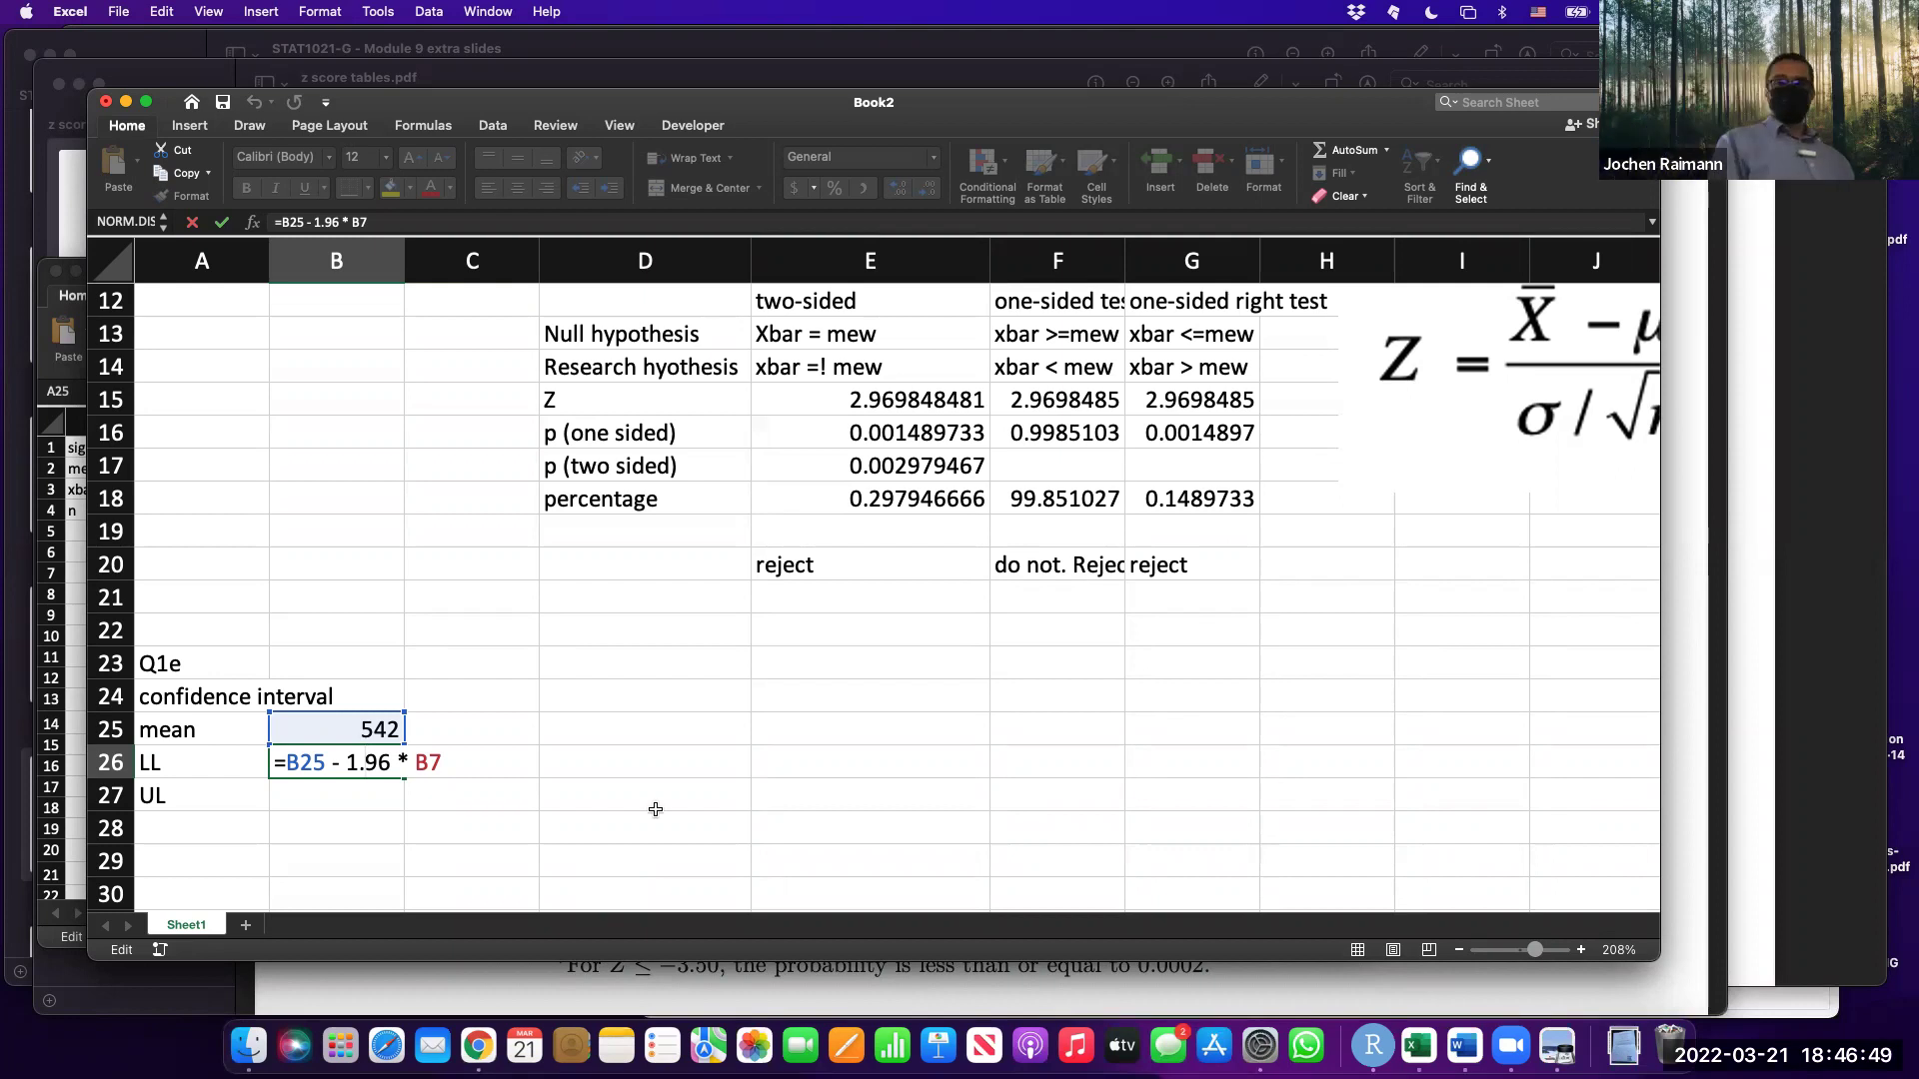
{"action": "scroll", "coordinate": [1030, 400], "scroll_direction": "up", "scroll_amount": 6}
{"action": "scroll", "coordinate": [1267, 493], "scroll_direction": "right", "scroll_amount": 3}
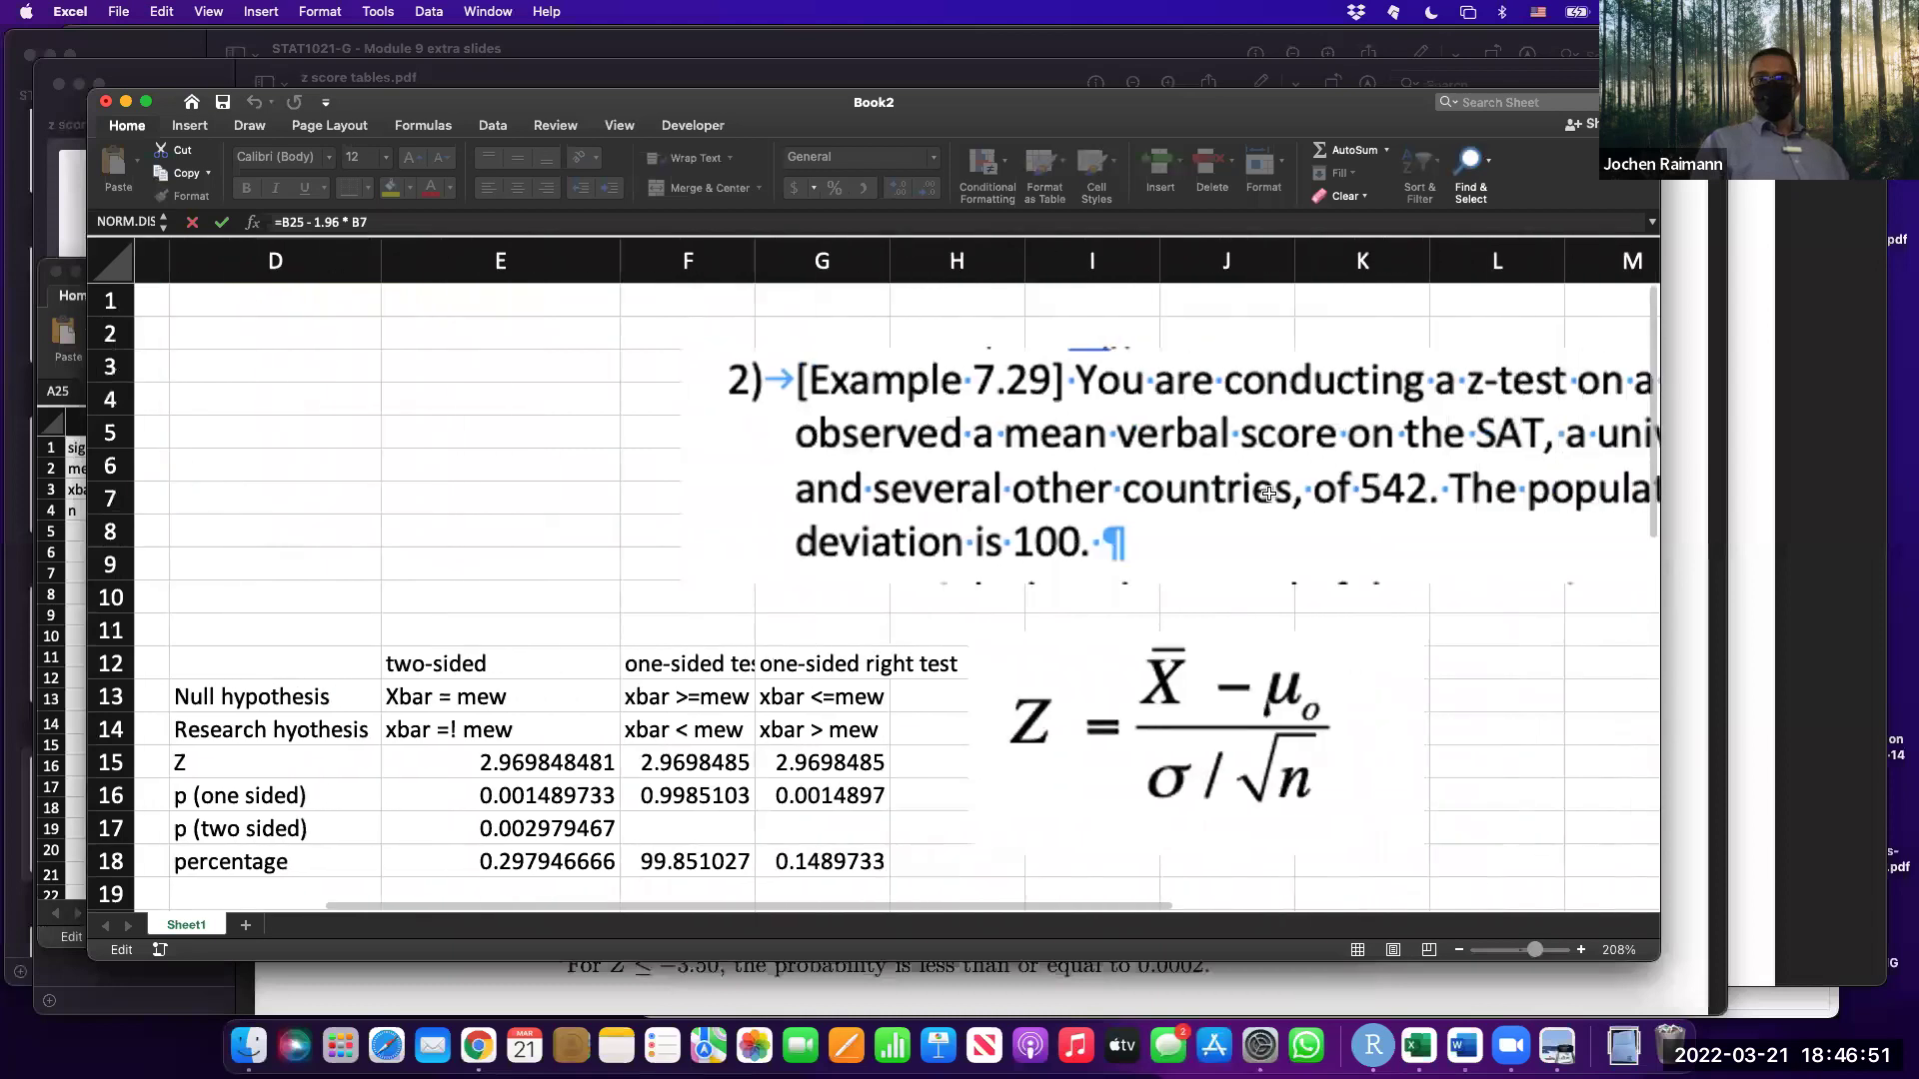
{"action": "scroll", "coordinate": [1268, 494], "scroll_direction": "right", "scroll_amount": 2}
{"action": "scroll", "coordinate": [1269, 494], "scroll_direction": "left", "scroll_amount": 4}
{"action": "scroll", "coordinate": [1269, 494], "scroll_direction": "down", "scroll_amount": 8}
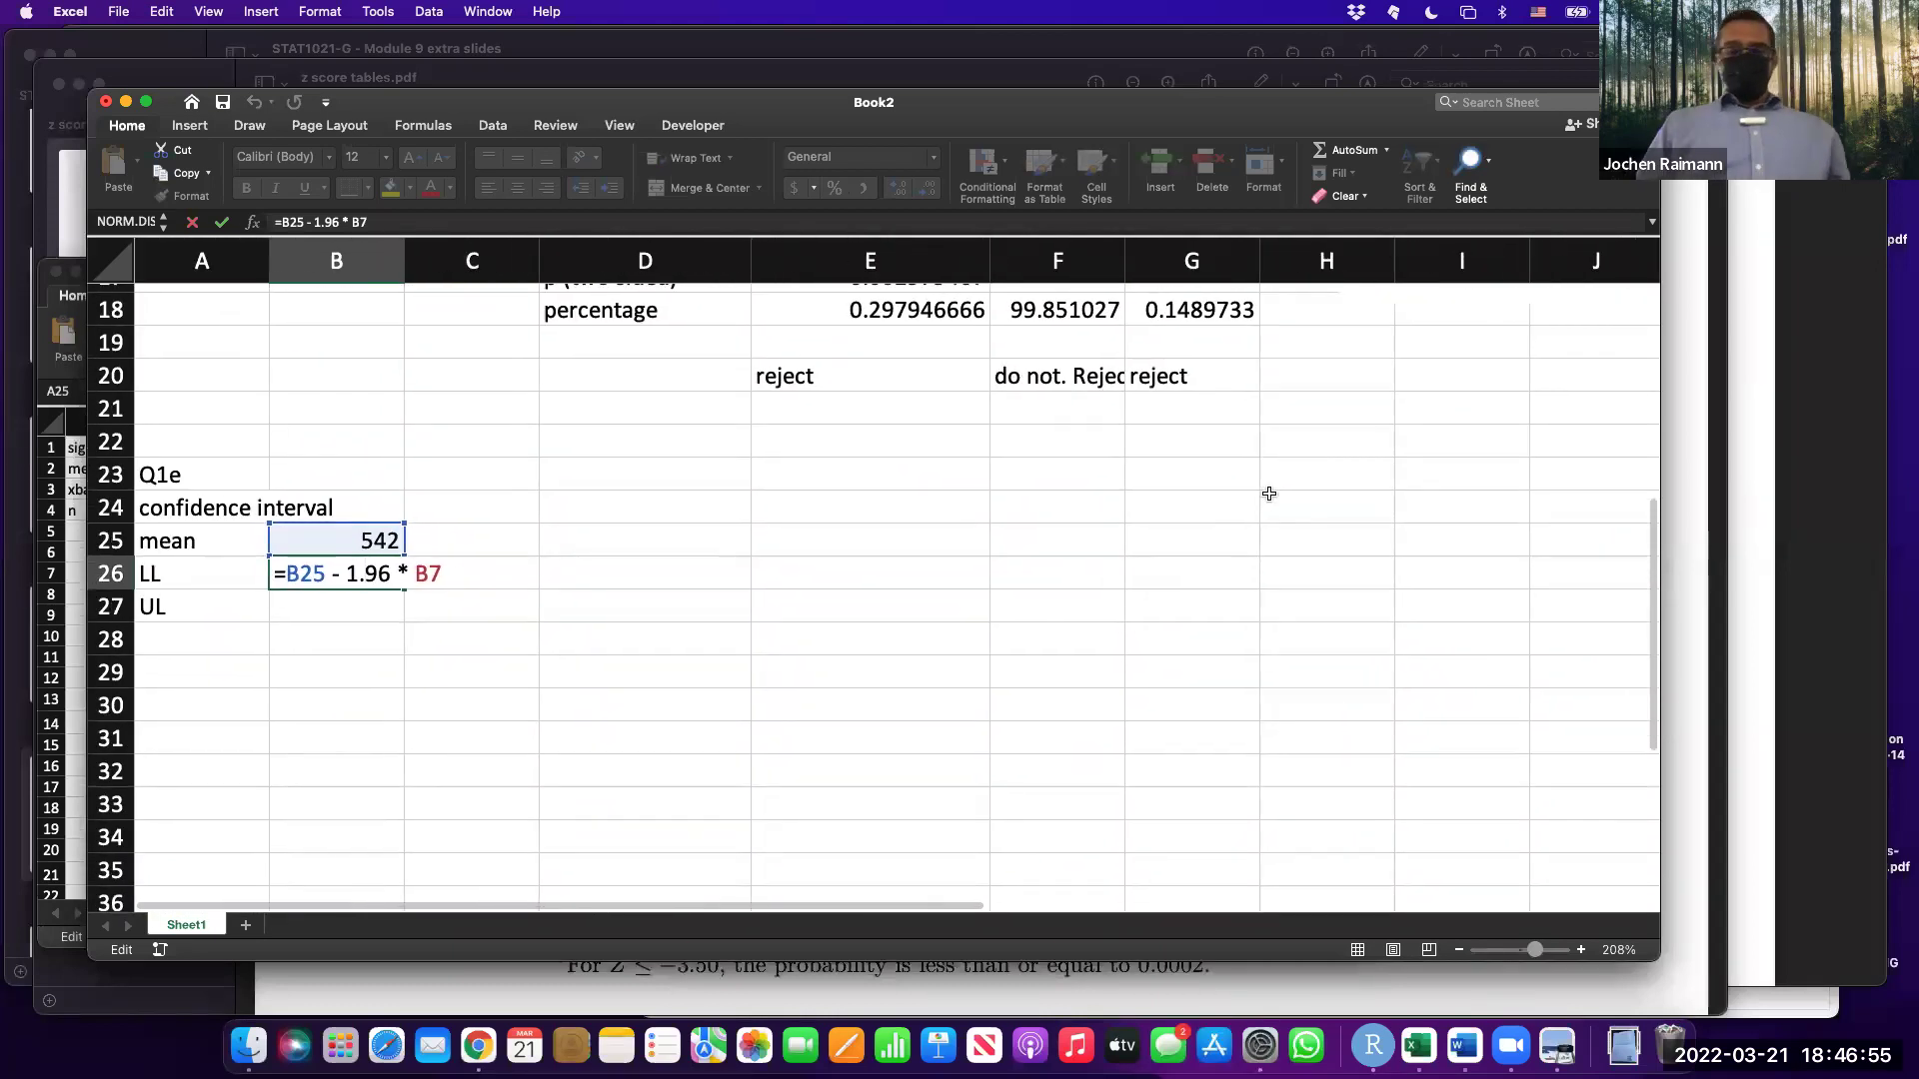
{"action": "key", "text": "Return"}
Calculate the upper limit in B27 with the formula =B25+1.96*B7 and recheck the formula.
{"action": "type", "text": "="}
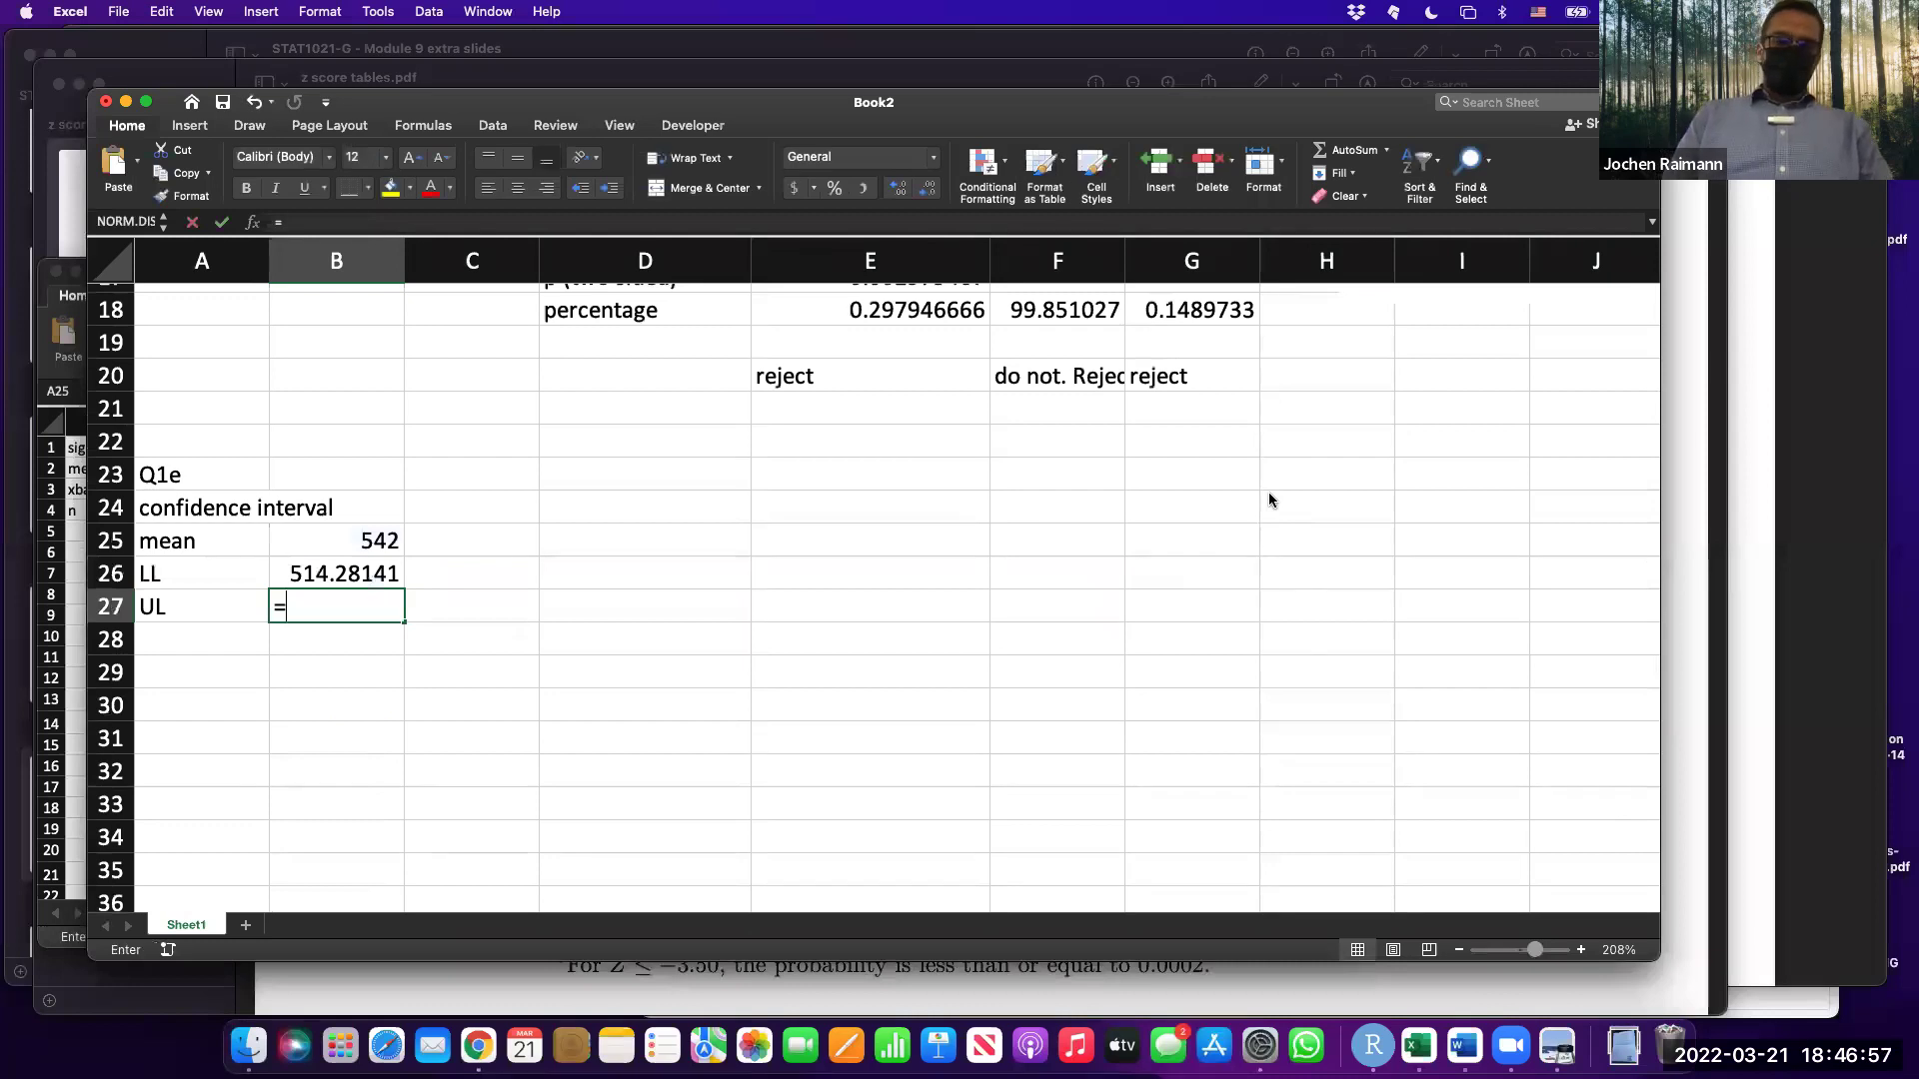
{"action": "key", "text": "Up"}
{"action": "key", "text": "Up"}
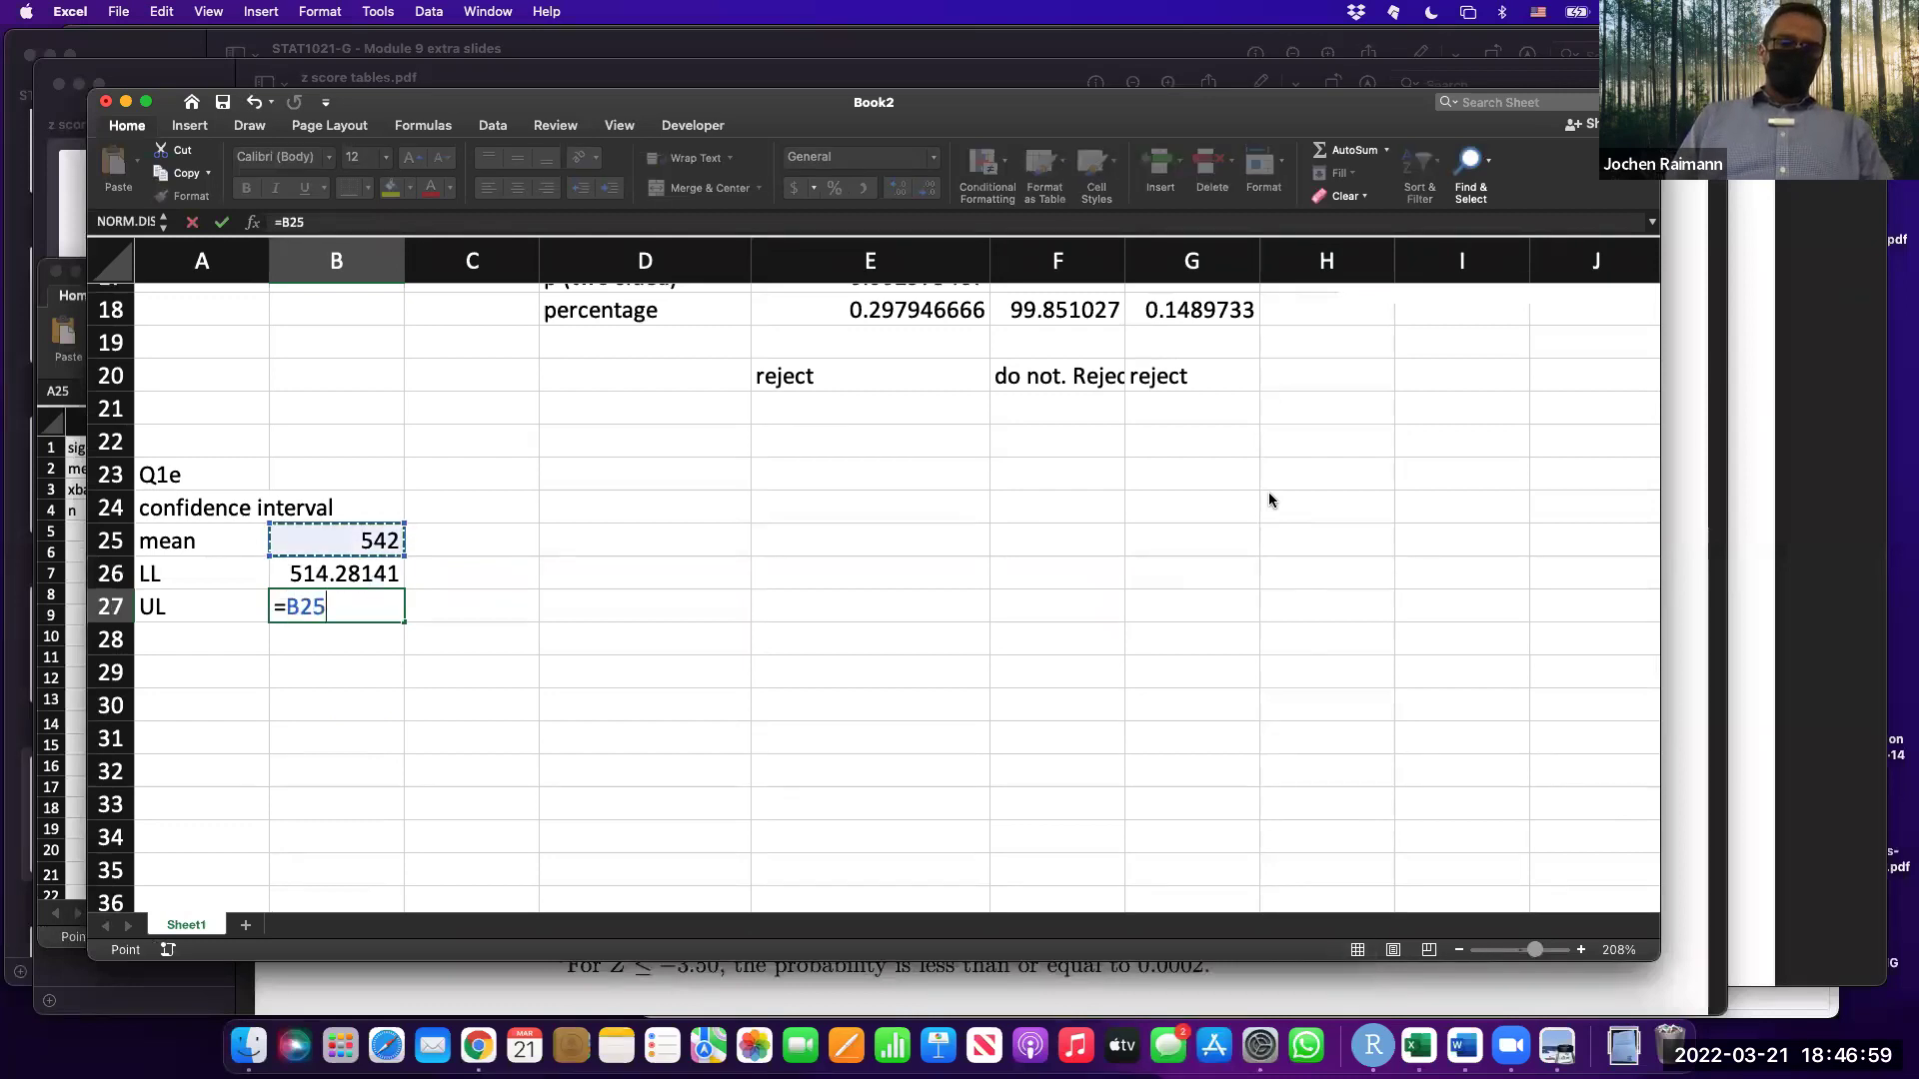
{"action": "type", "text": "+1"}
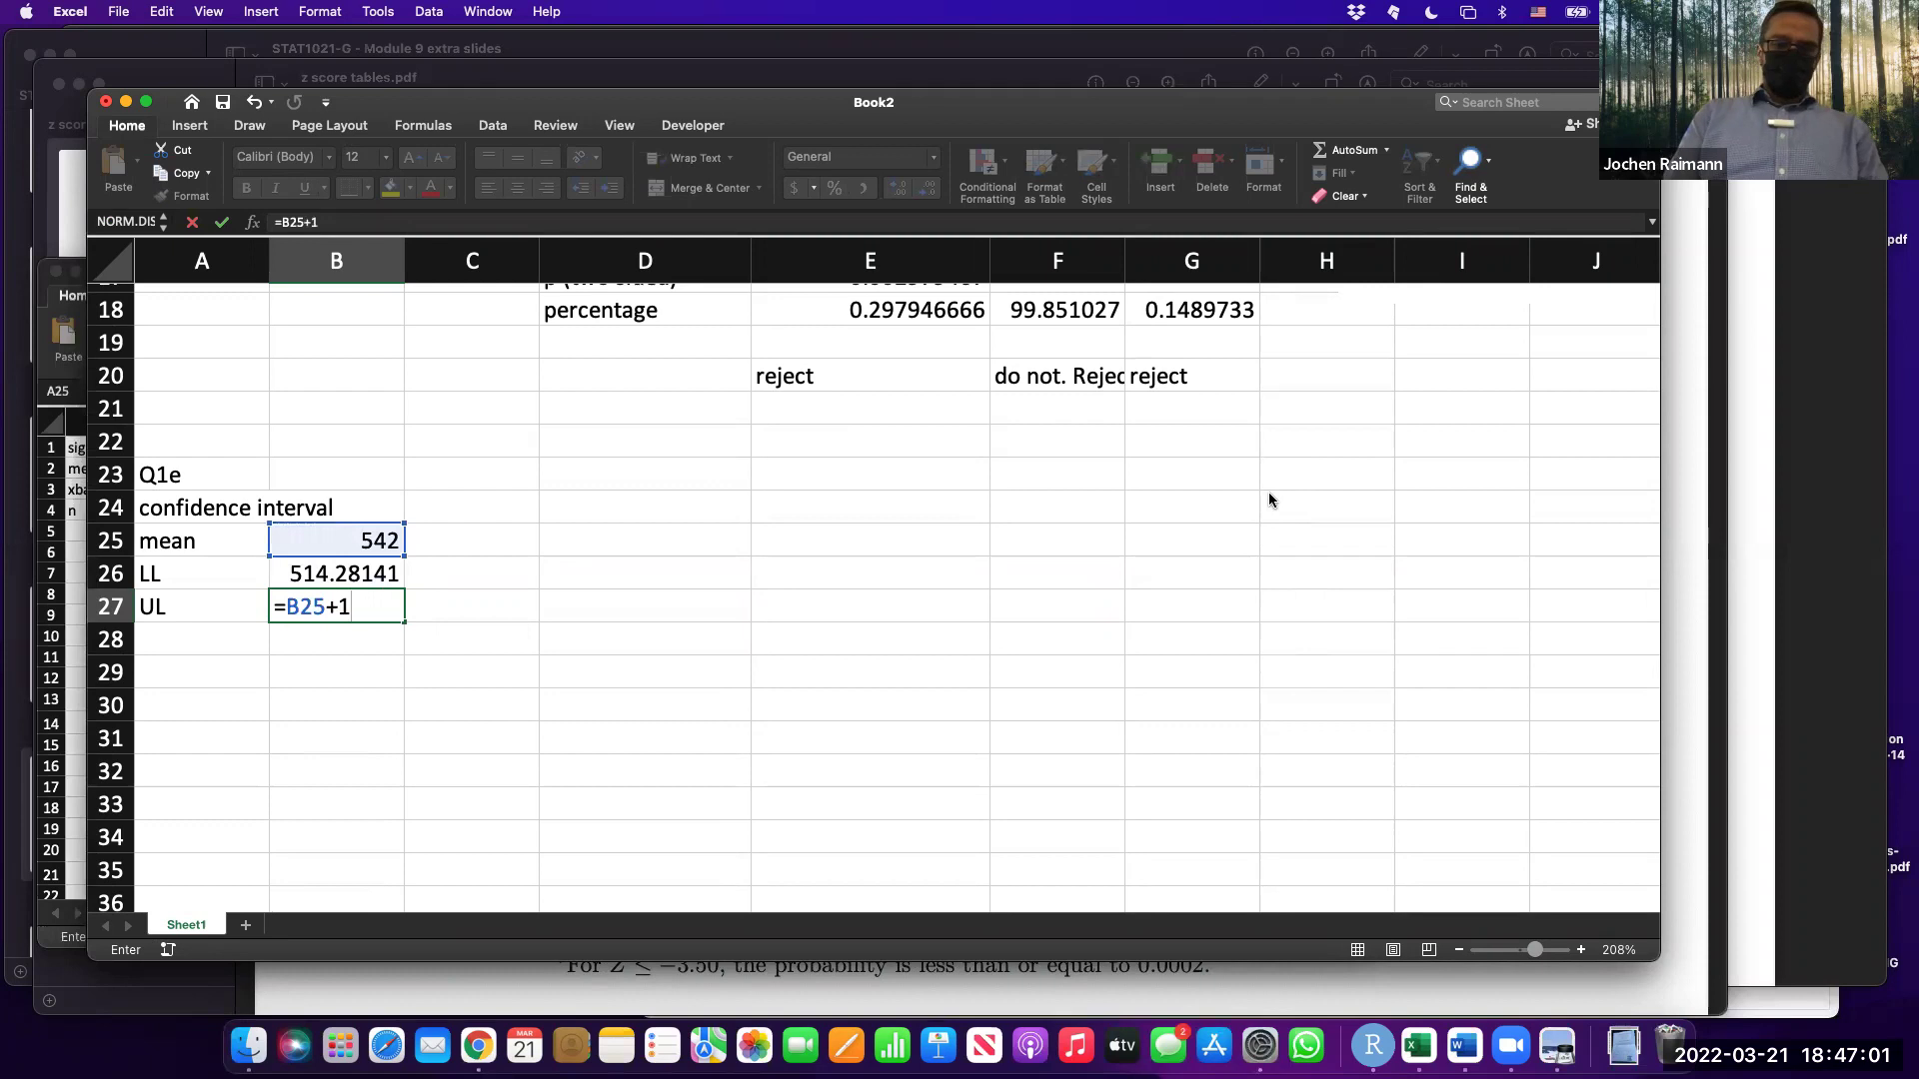
{"action": "type", "text": ".96*"}
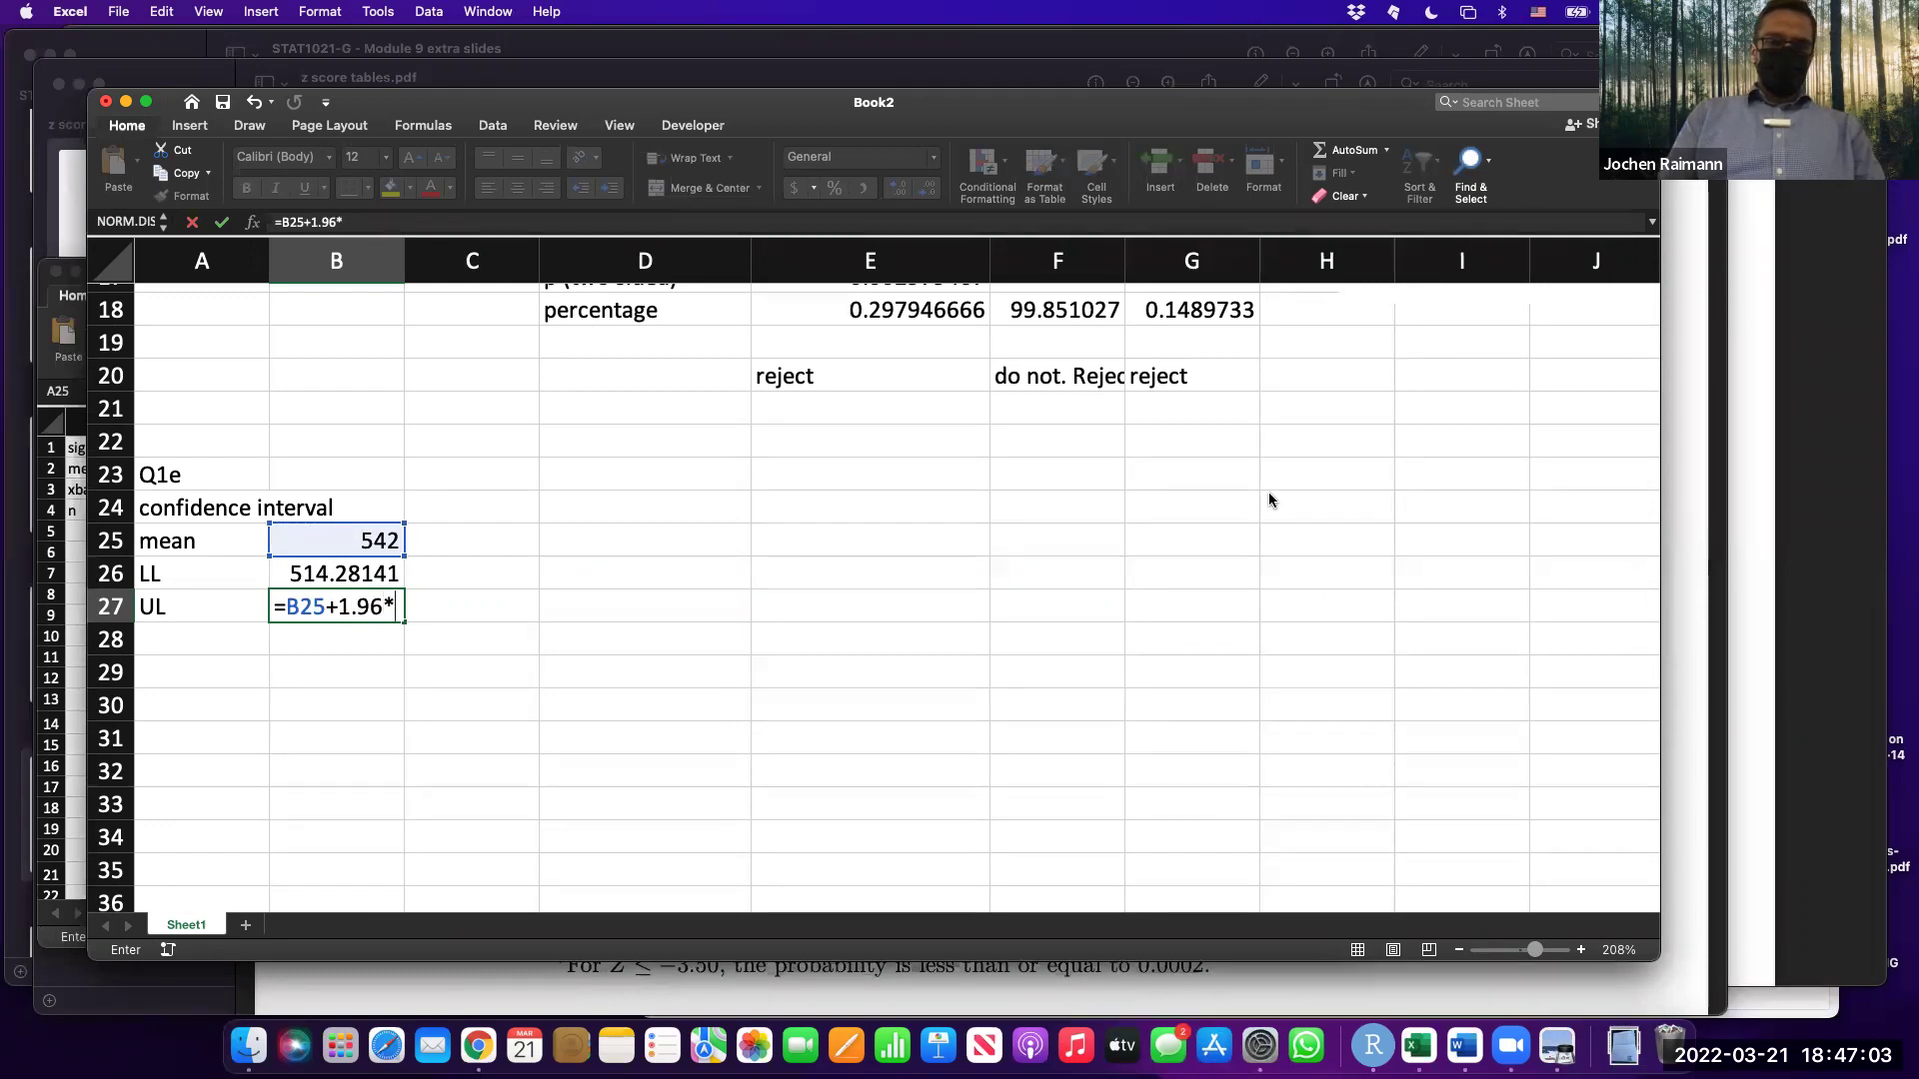
{"action": "type", "text": "b7"}
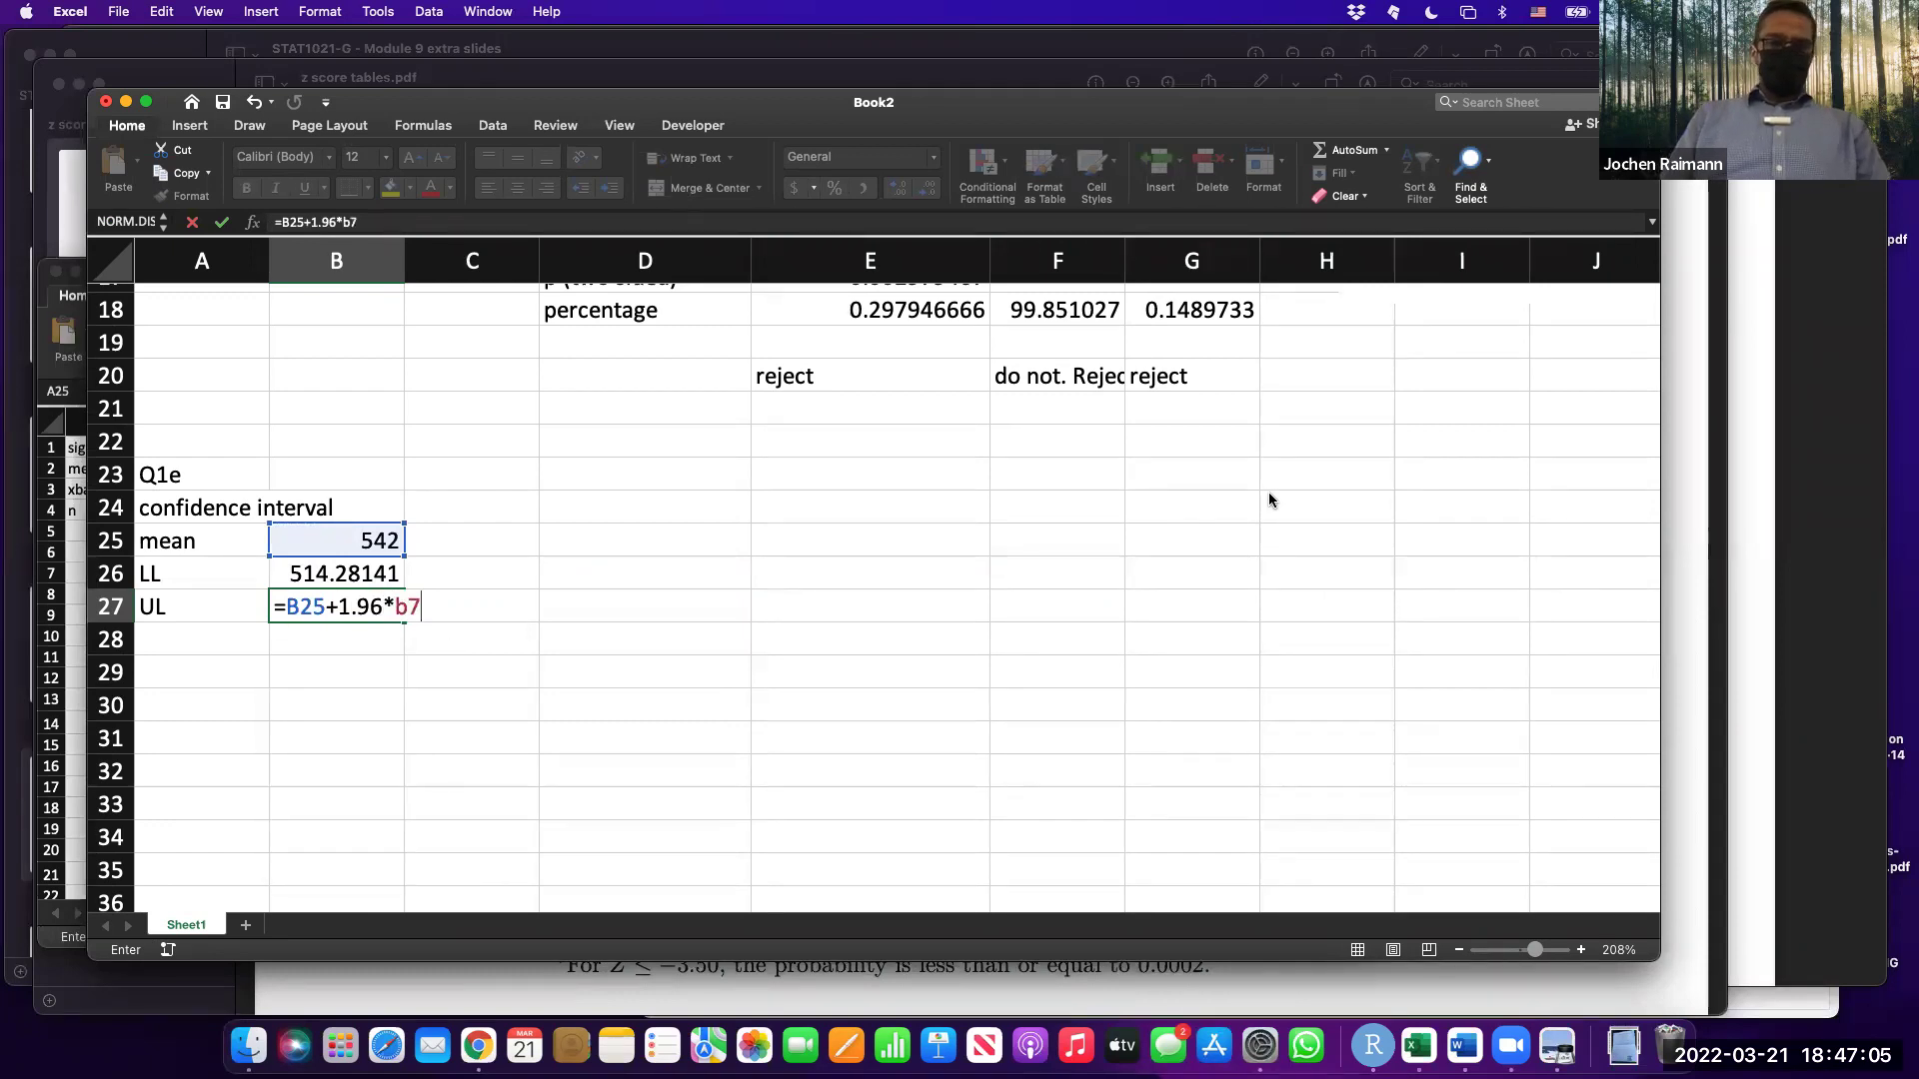
{"action": "key", "text": "Return"}
{"action": "key", "text": "Up"}
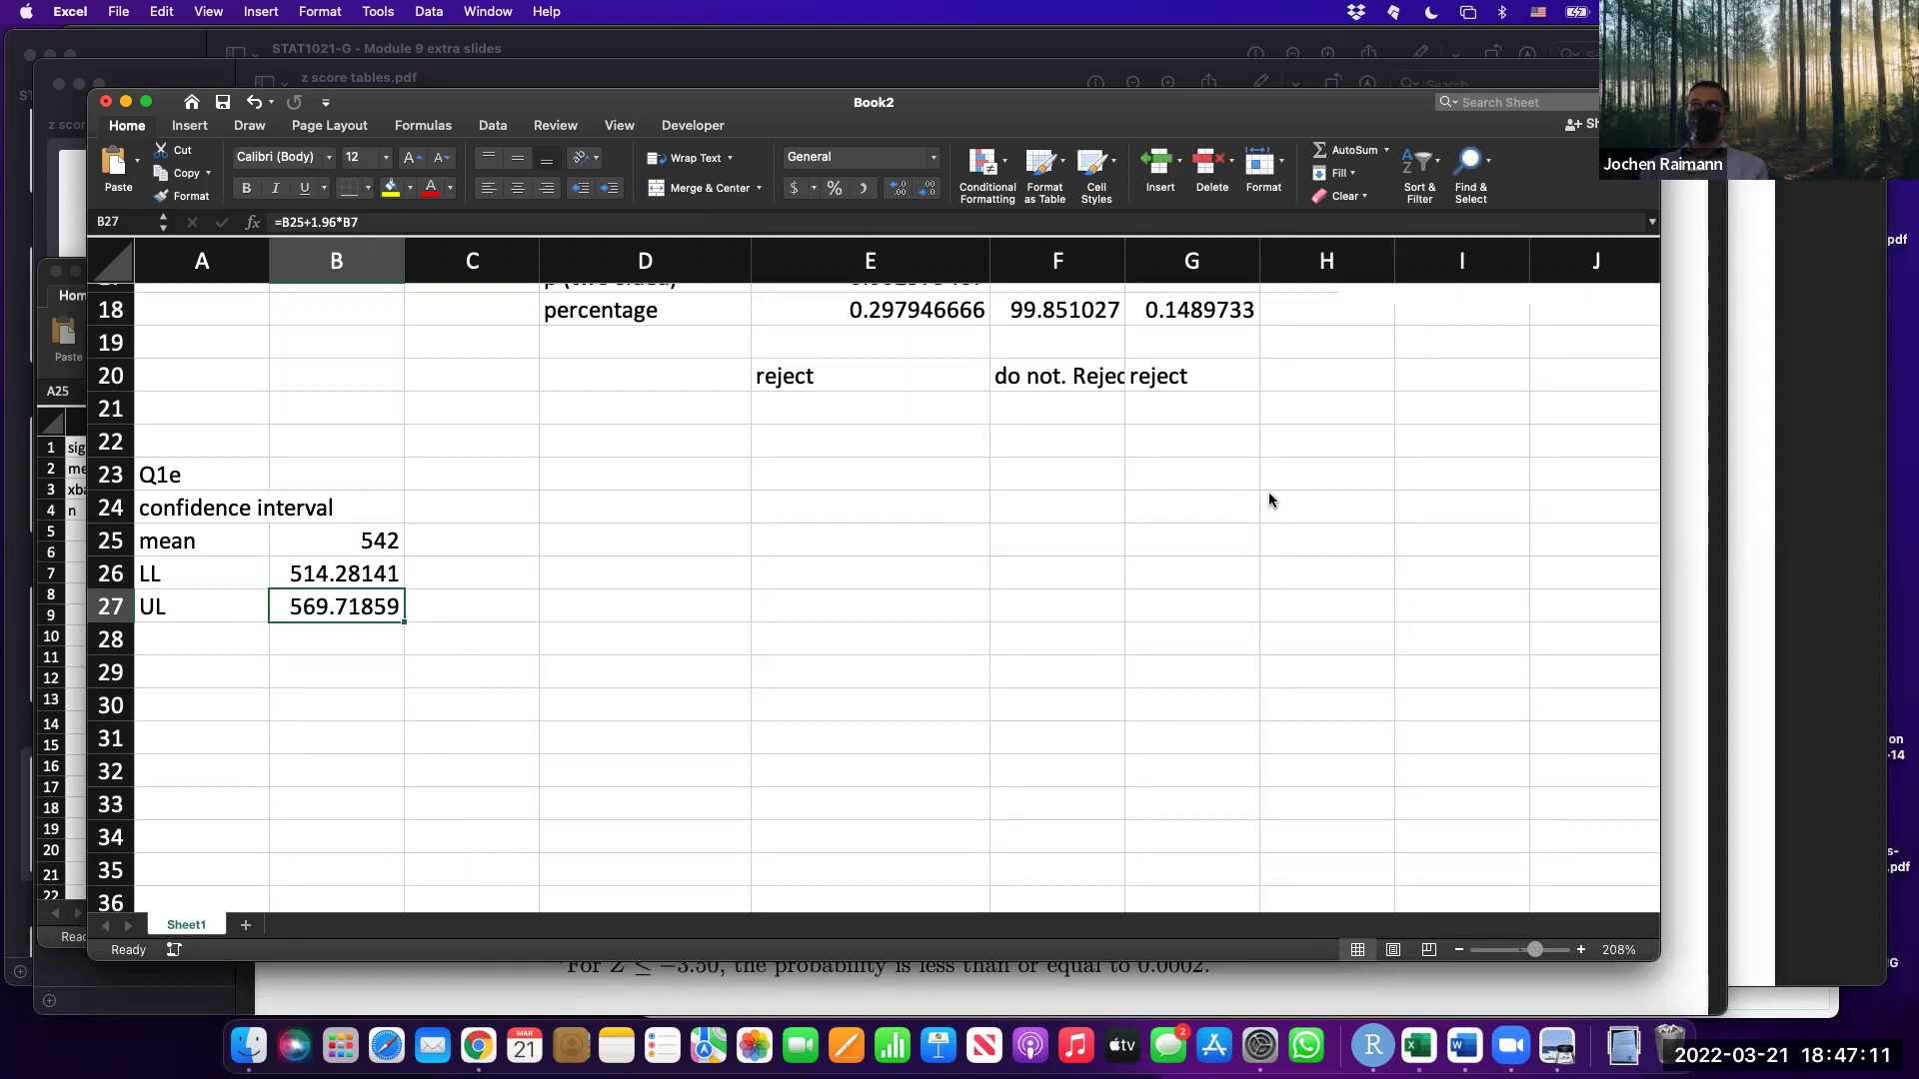
{"action": "double_click", "coordinate": [360, 617]}
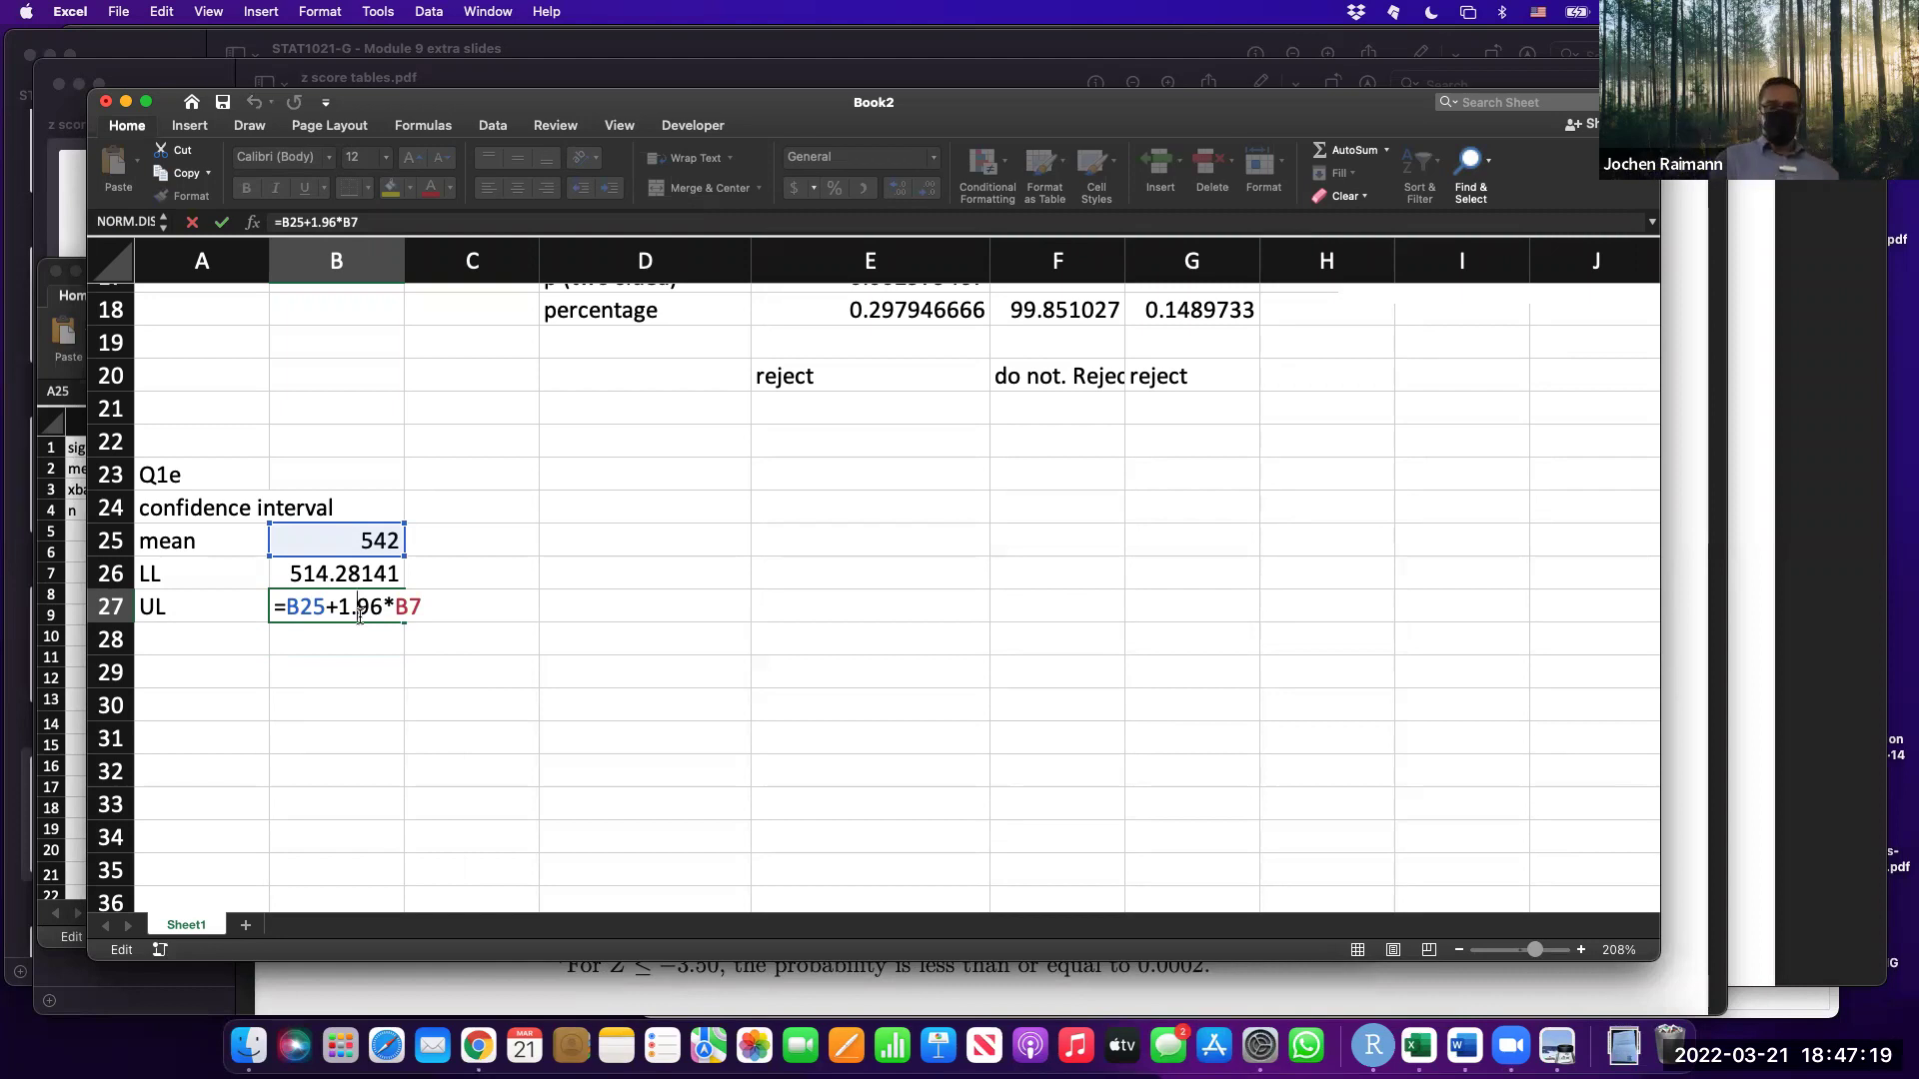
{"action": "key", "text": "Return"}
Close the upper limit formula and report the result in D26 as the text 542 (95% CI 514 to 570).
{"action": "key", "text": "Right"}
{"action": "key", "text": "Up"}
{"action": "key", "text": "Up"}
{"action": "key", "text": "Right"}
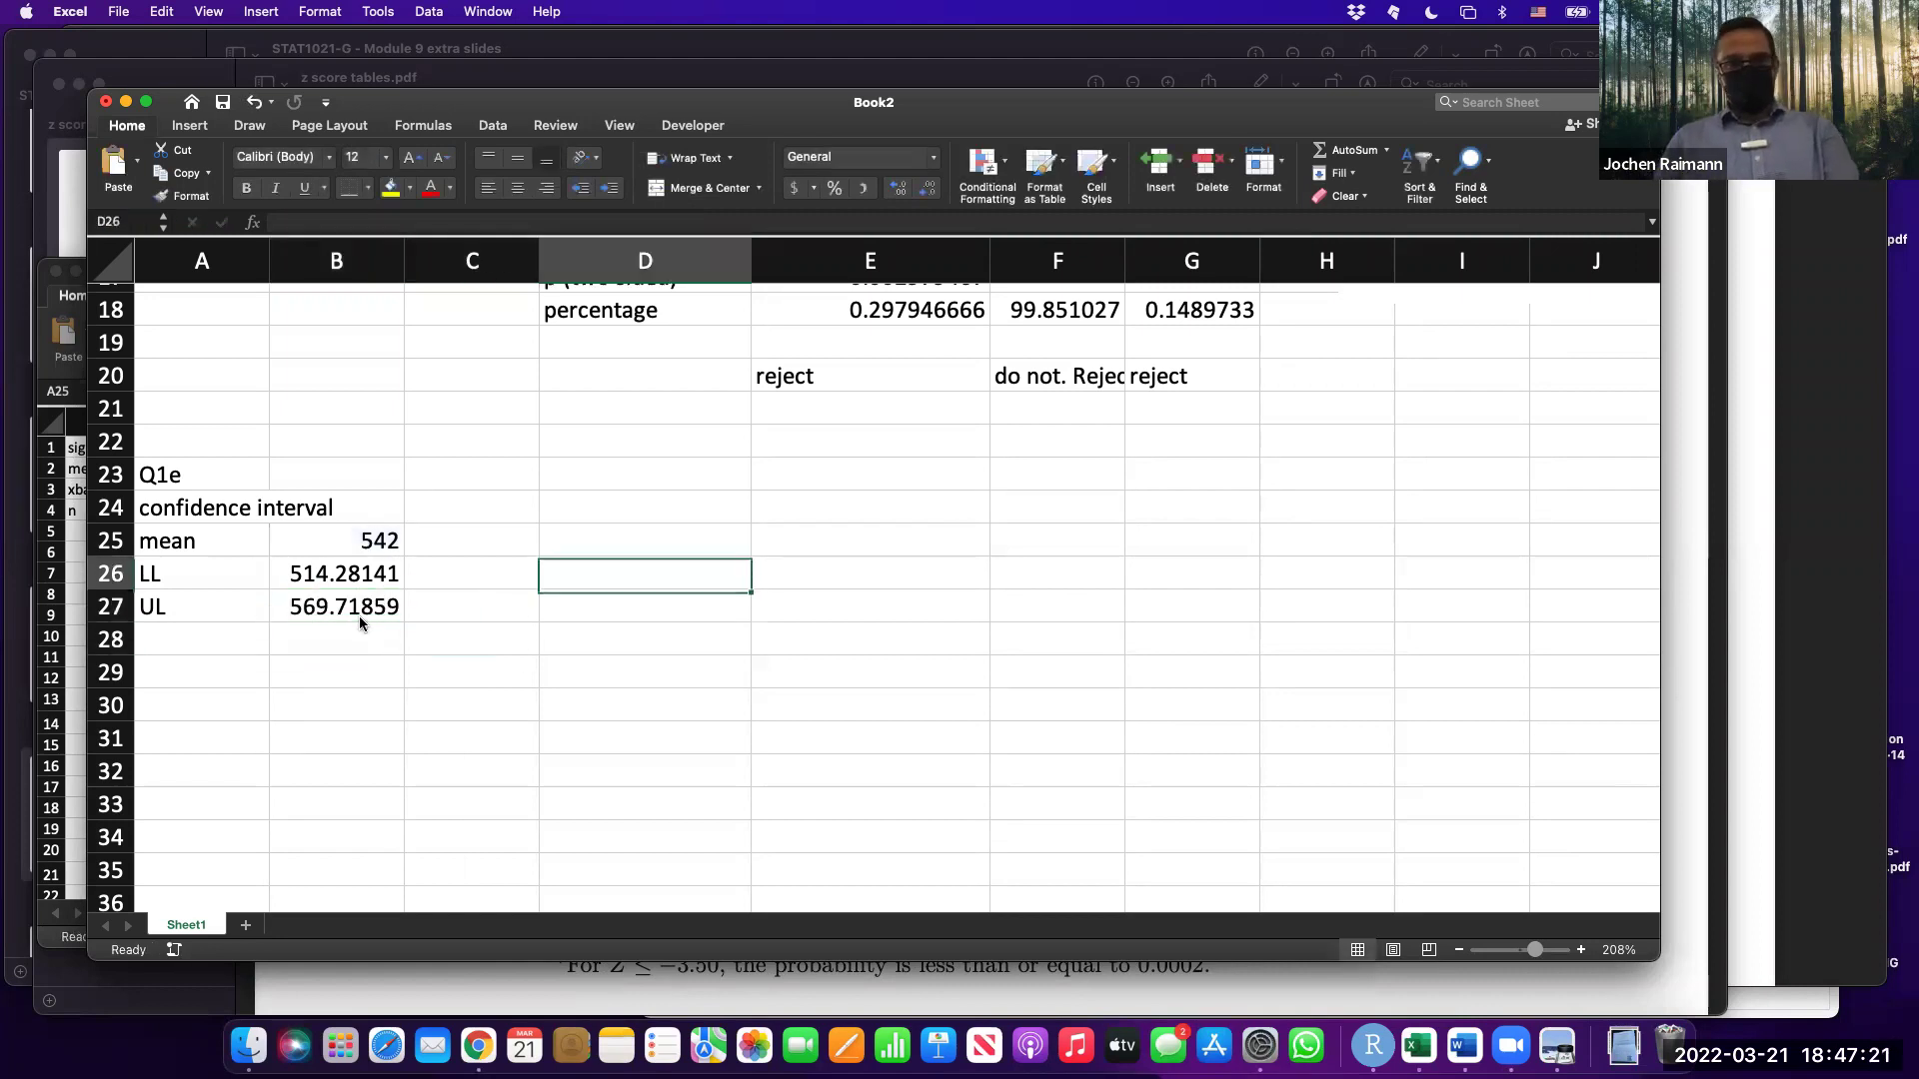
{"action": "key", "text": "Down"}
{"action": "key", "text": "Up"}
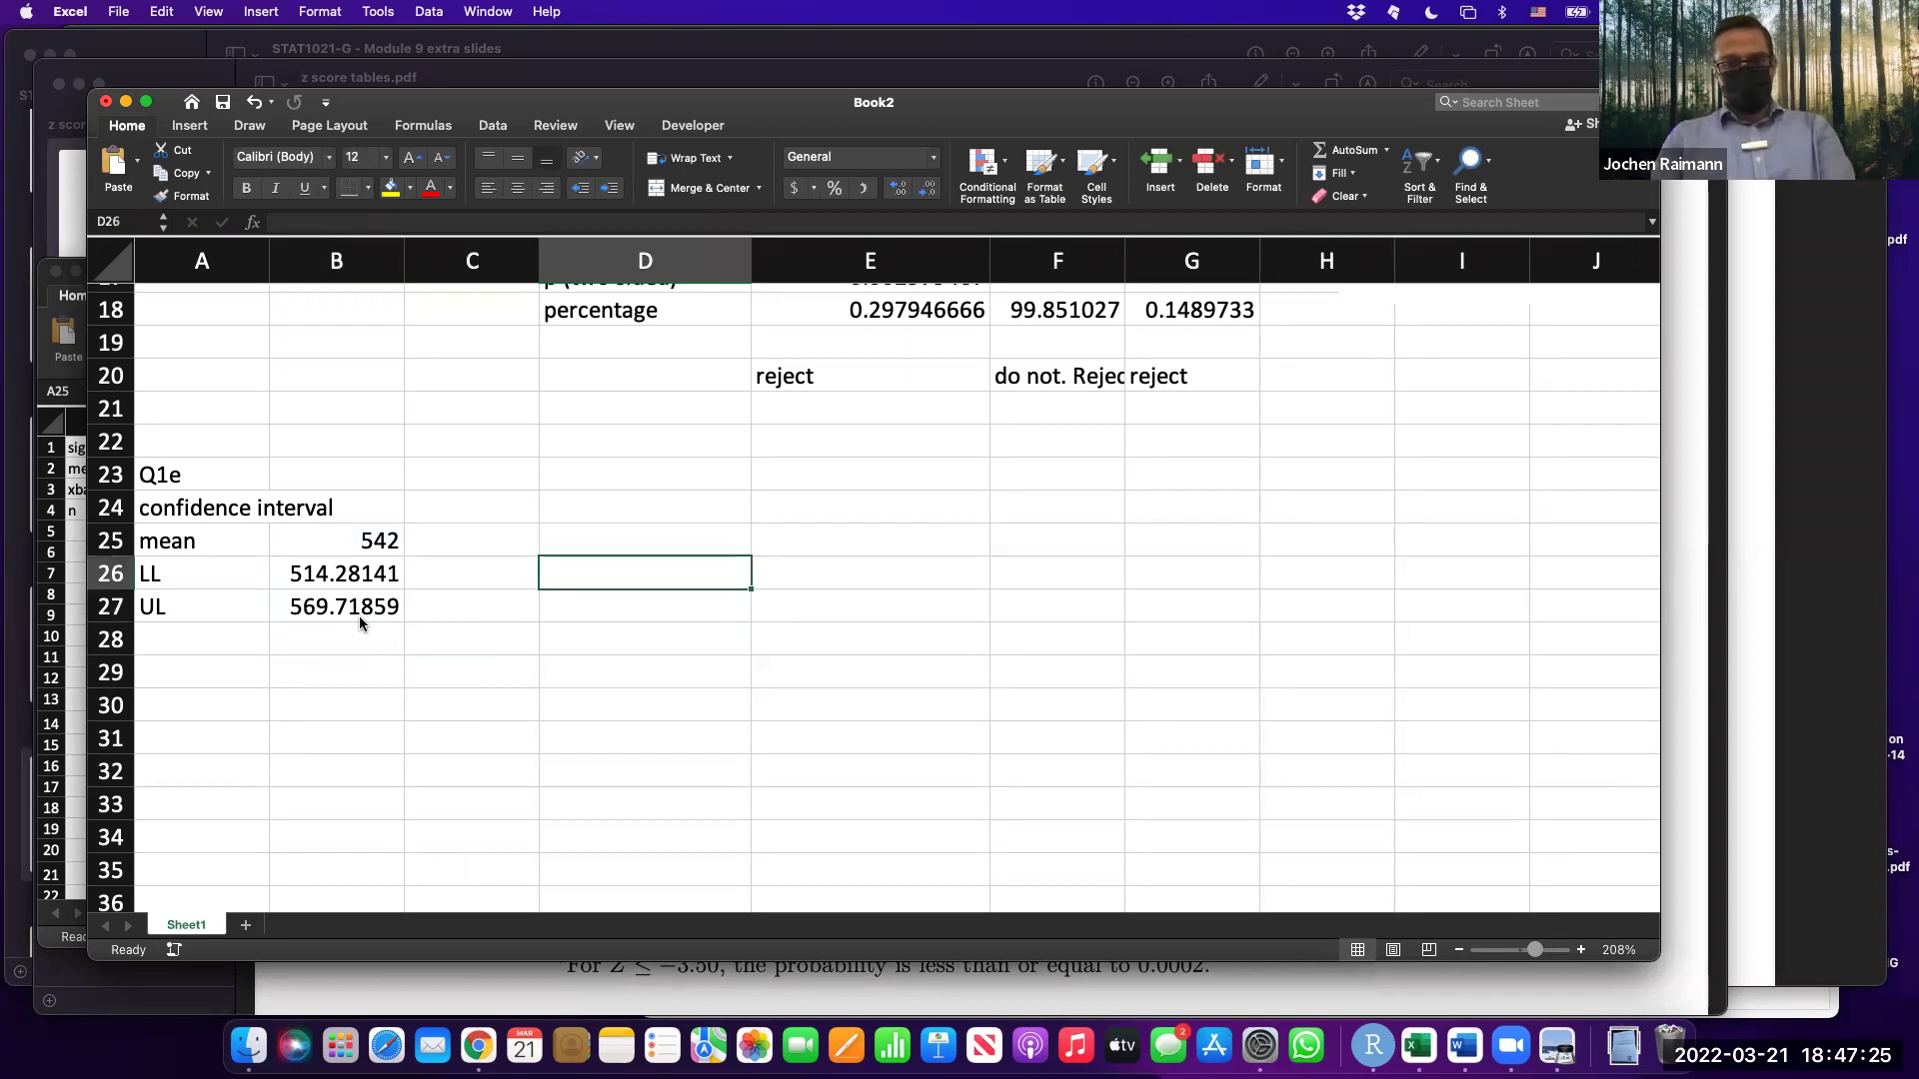
{"action": "type", "text": "'"}
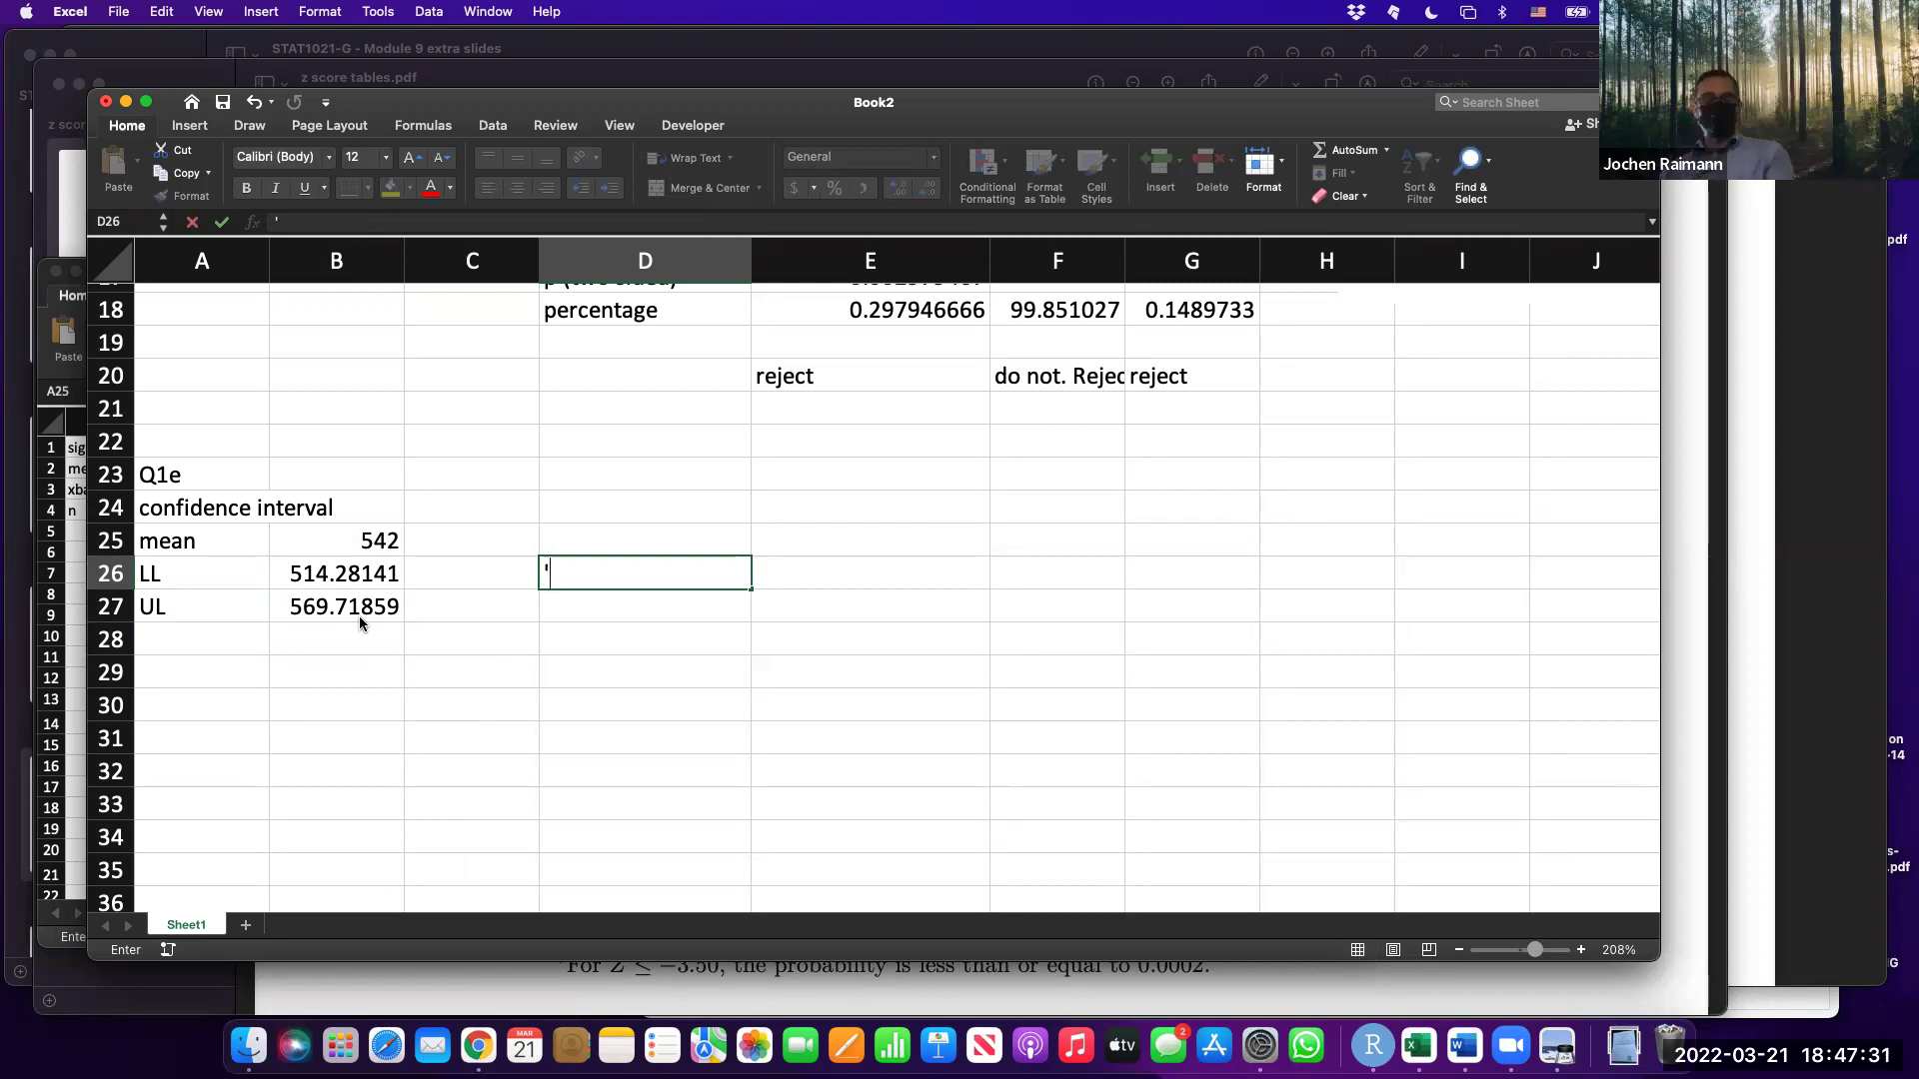
{"action": "type", "text": "542 (95% CI"}
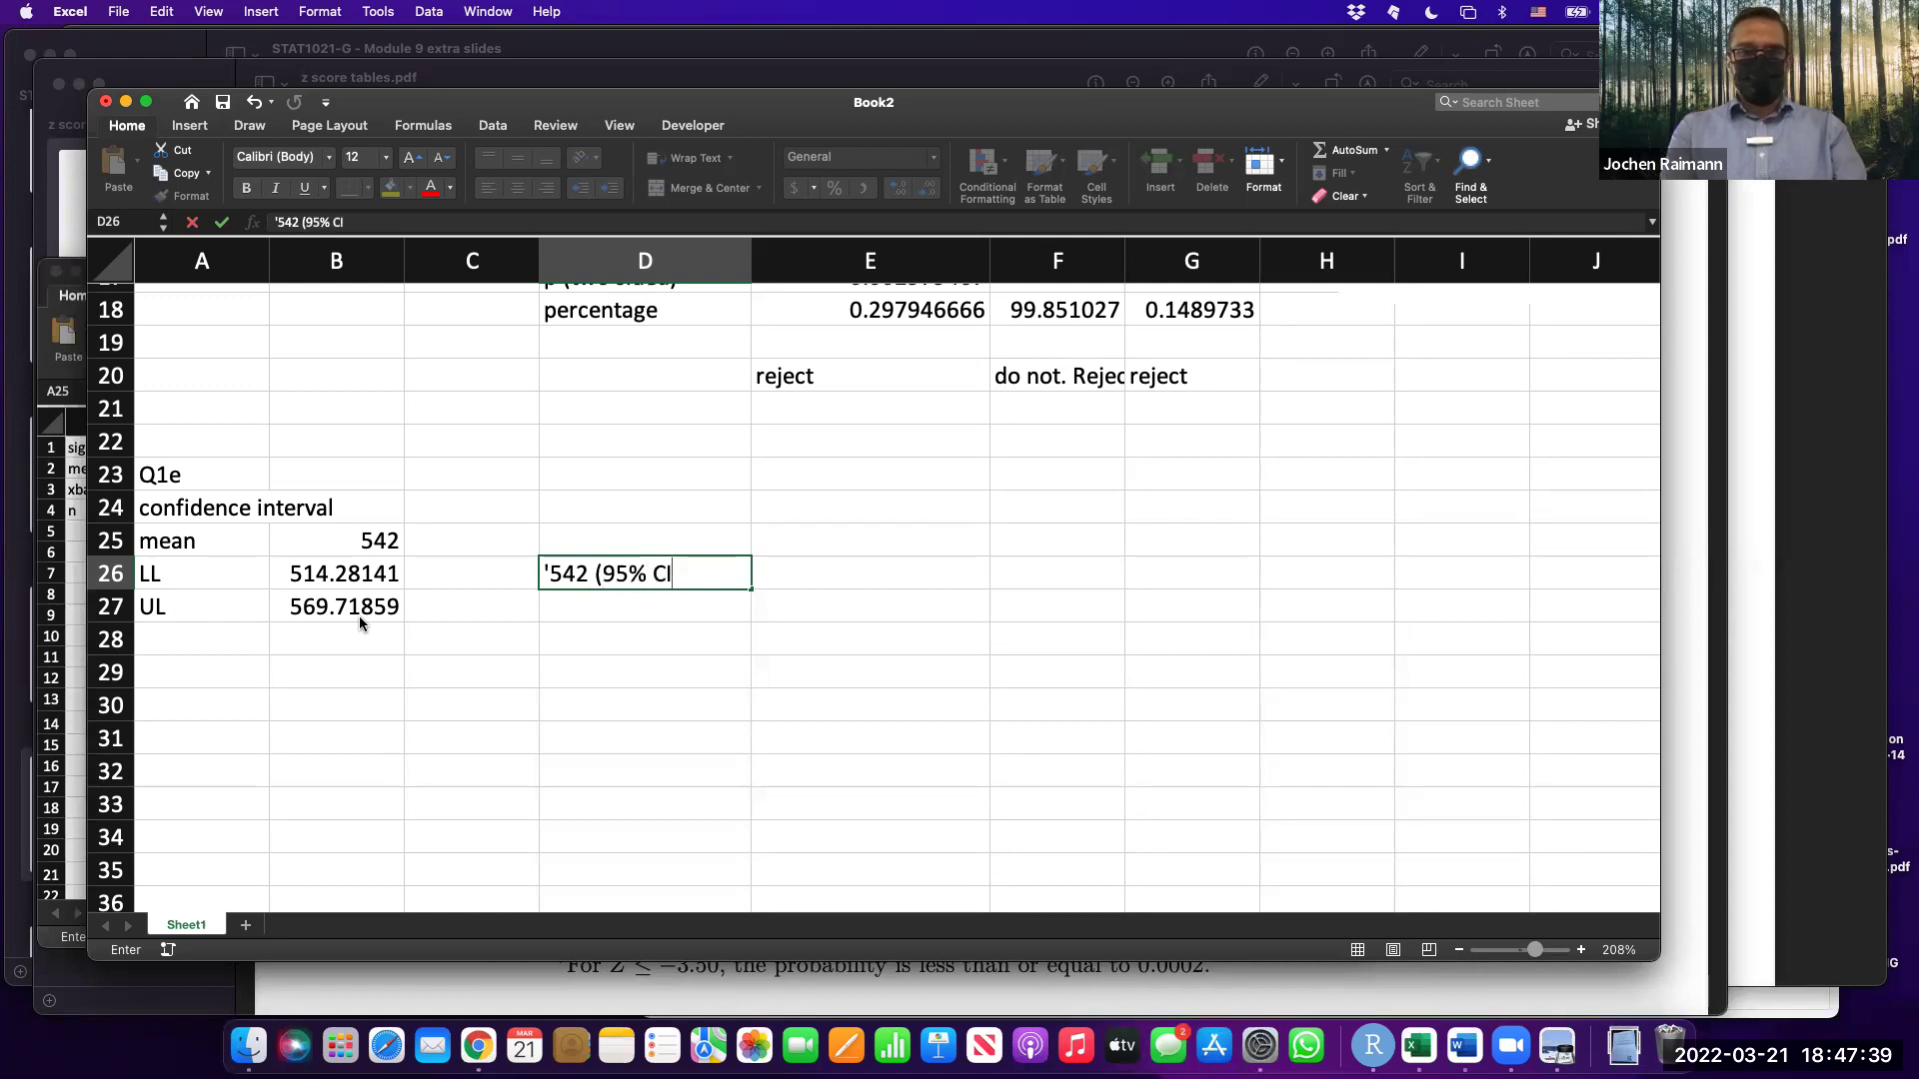
{"action": "type", "text": " 51"}
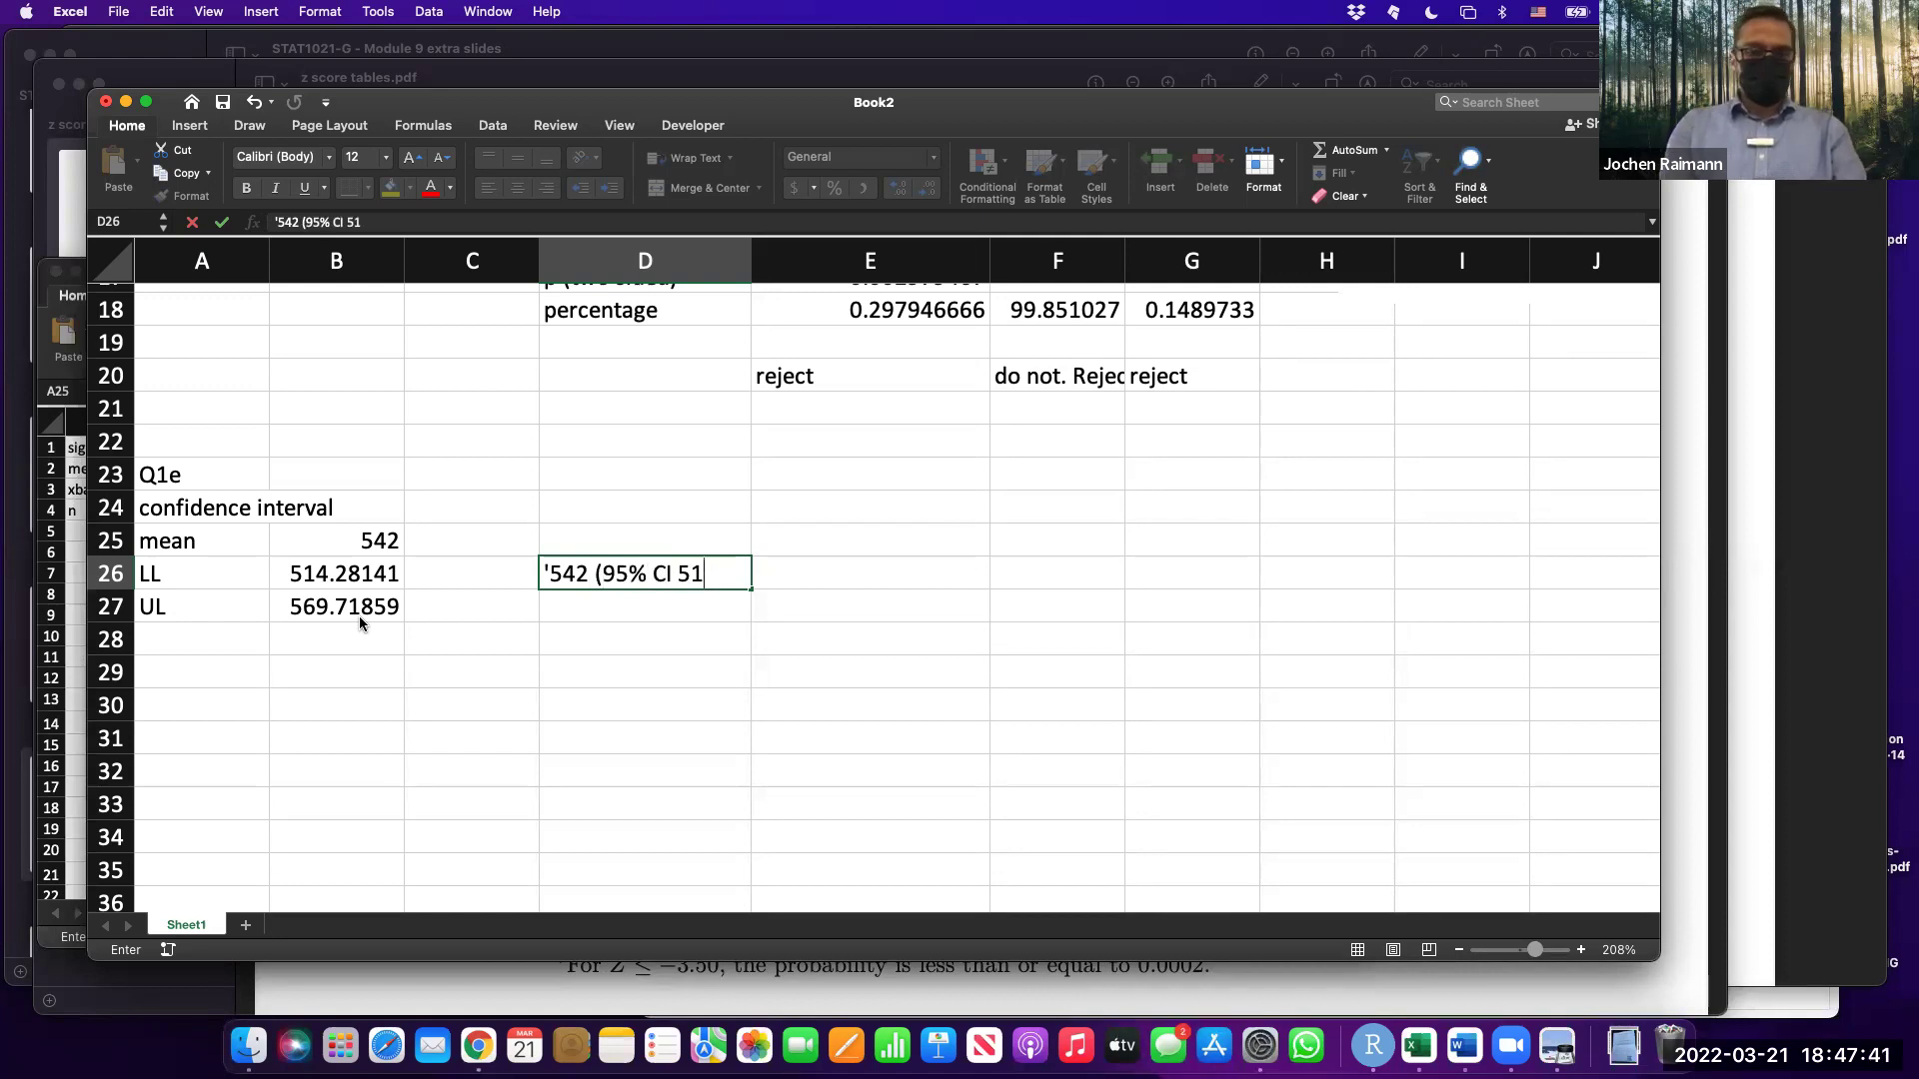
{"action": "type", "text": "4 to 570)"}
{"action": "key", "text": "Return"}
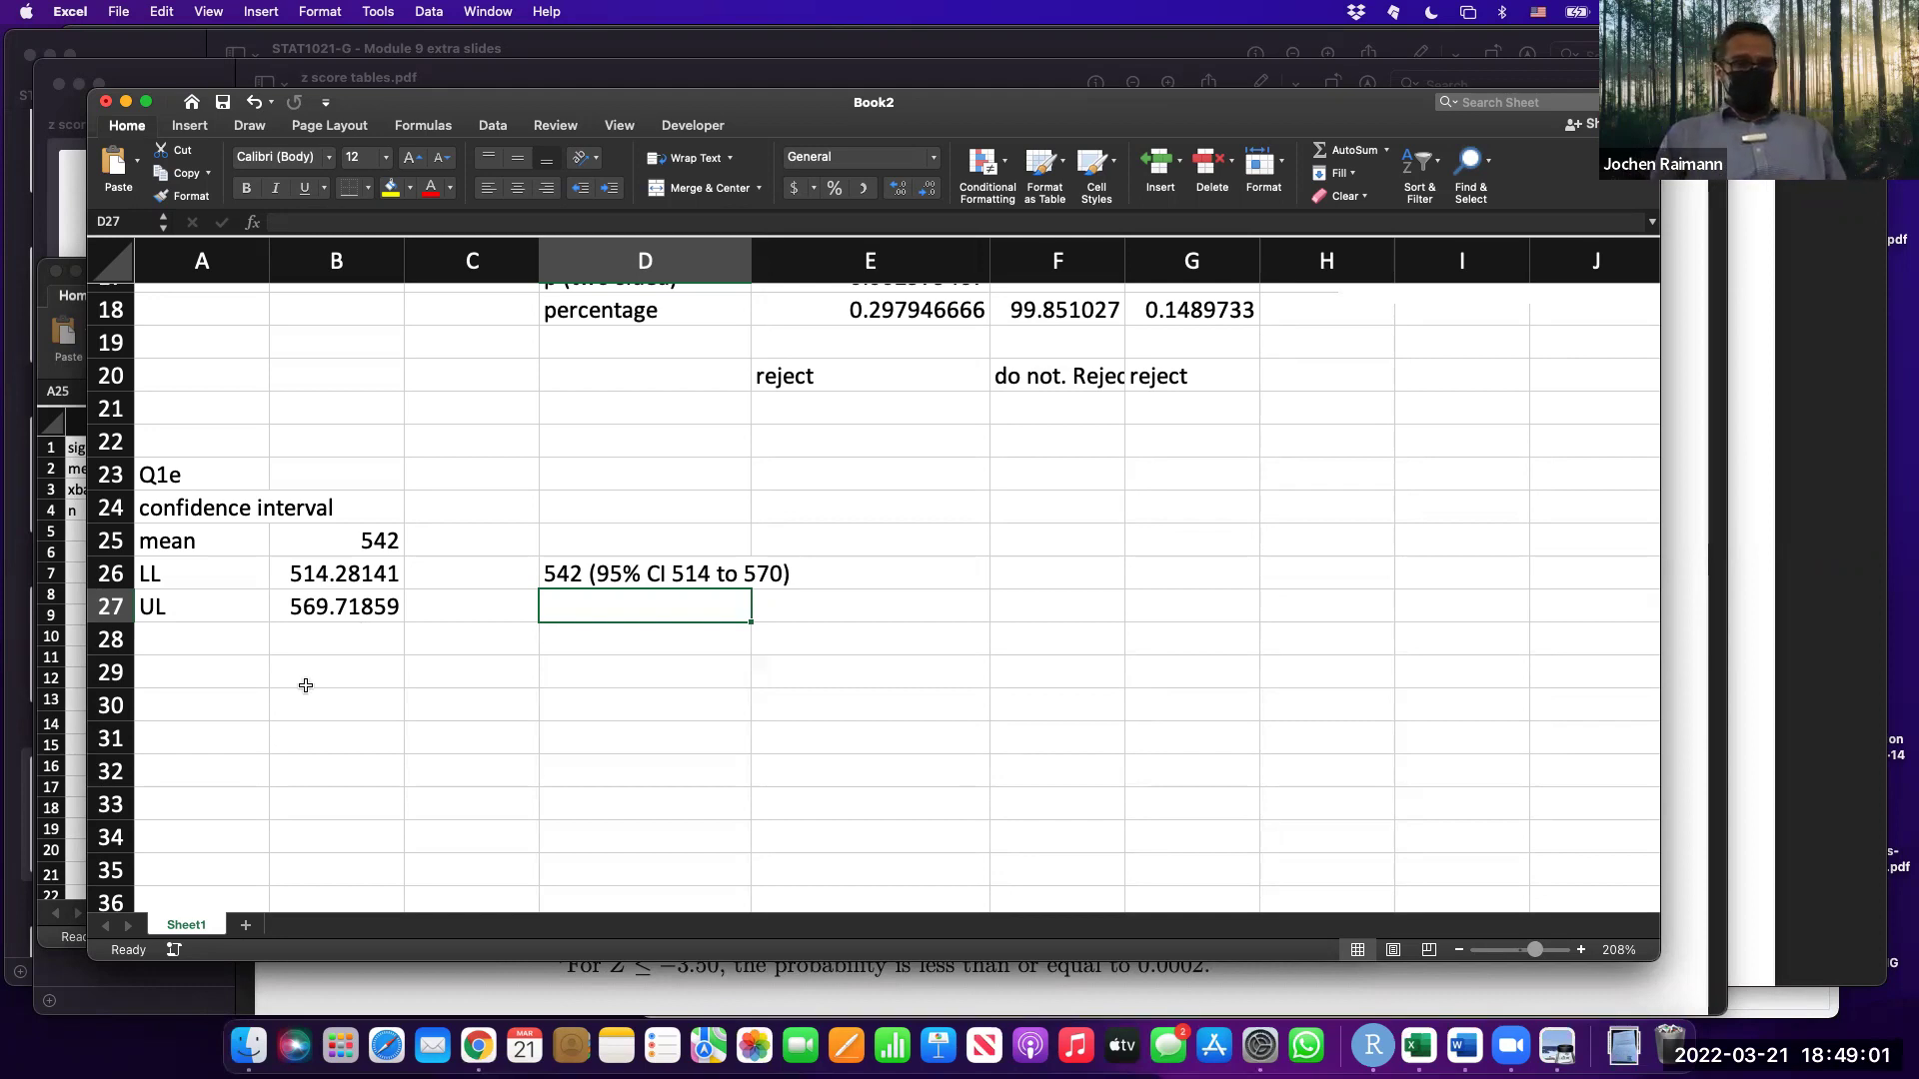
Add the heading Q1f in A30 and the label ES in A31 for the effect size.
{"action": "left_click", "coordinate": [196, 699]}
{"action": "type", "text": "Q1f"}
{"action": "key", "text": "Tab"}
{"action": "key", "text": "Return"}
{"action": "type", "text": "ES"}
{"action": "key", "text": "Tab"}
{"action": "key", "text": "Return"}
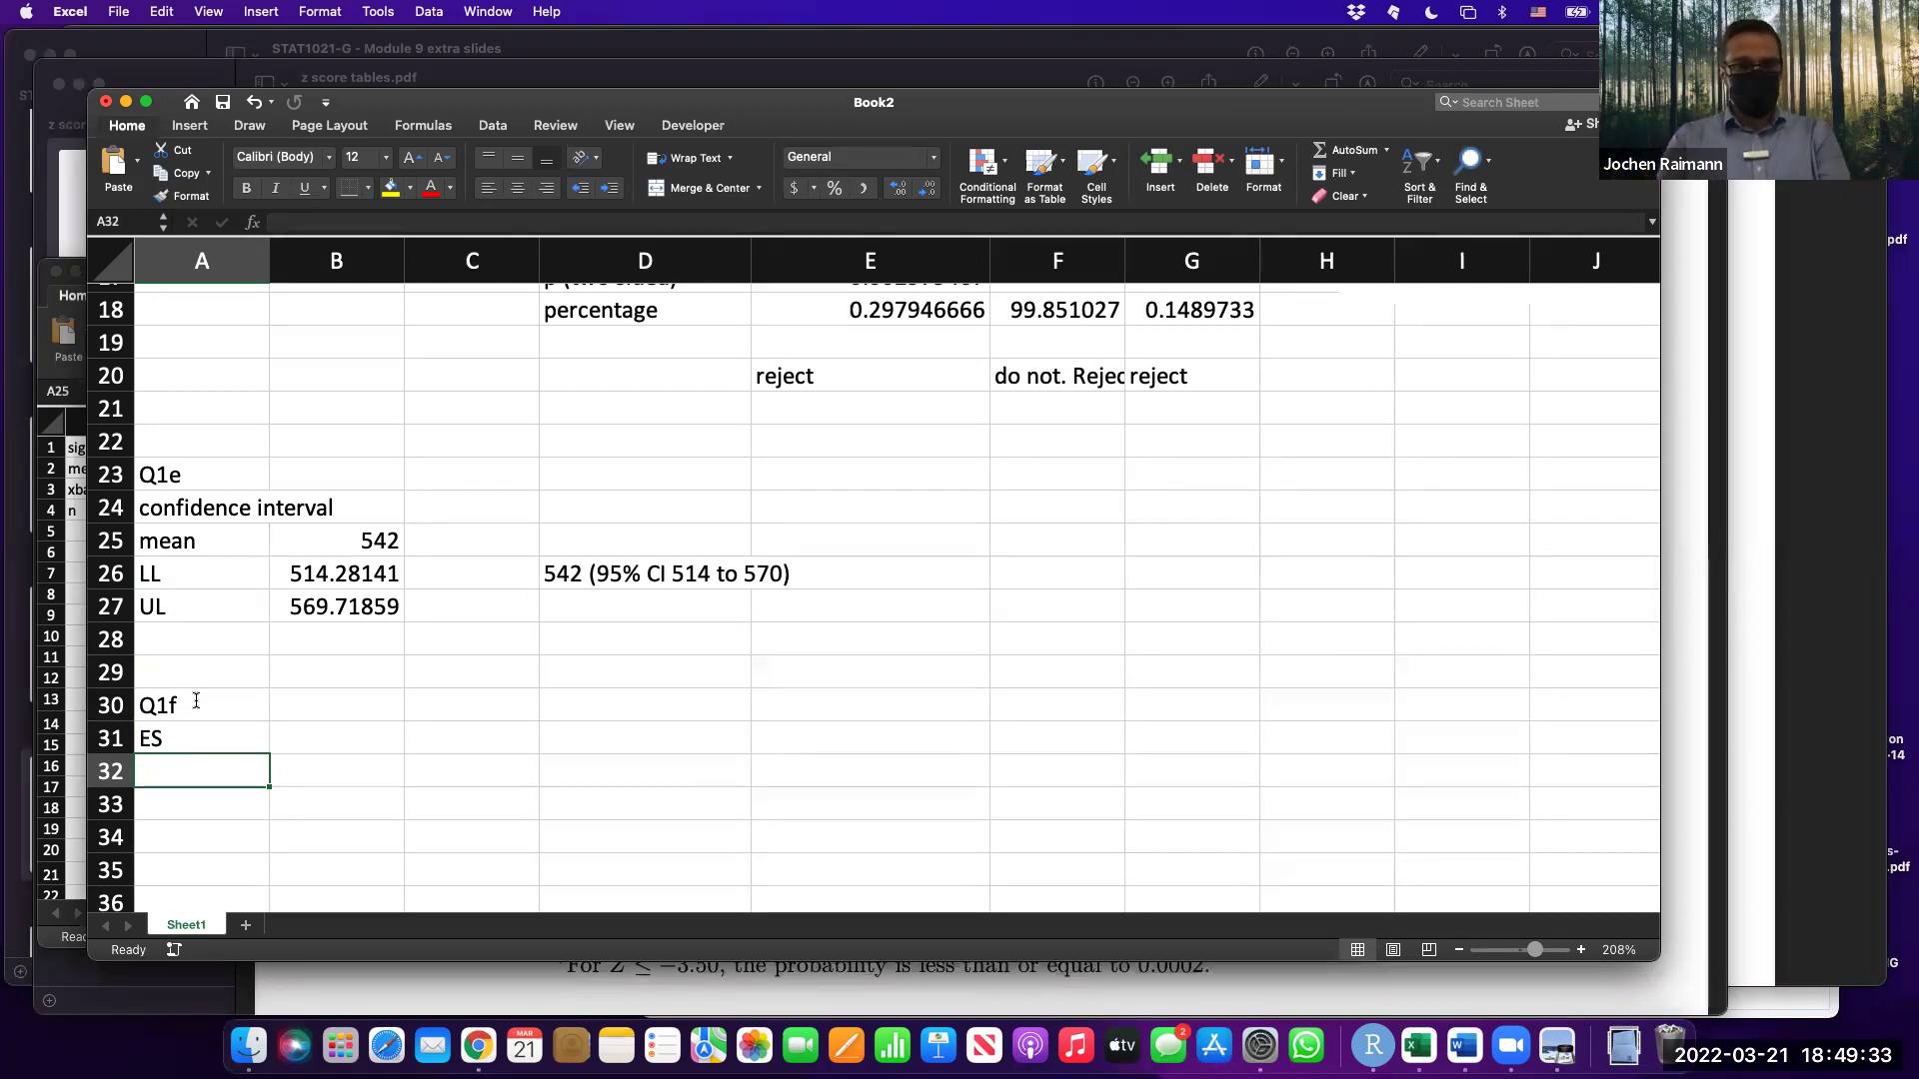
Calculate the effect size in B31 with the formula =(B2-B3)/B4.
{"action": "key", "text": "Up"}
{"action": "key", "text": "Right"}
{"action": "type", "text": "=(b2-b3"}
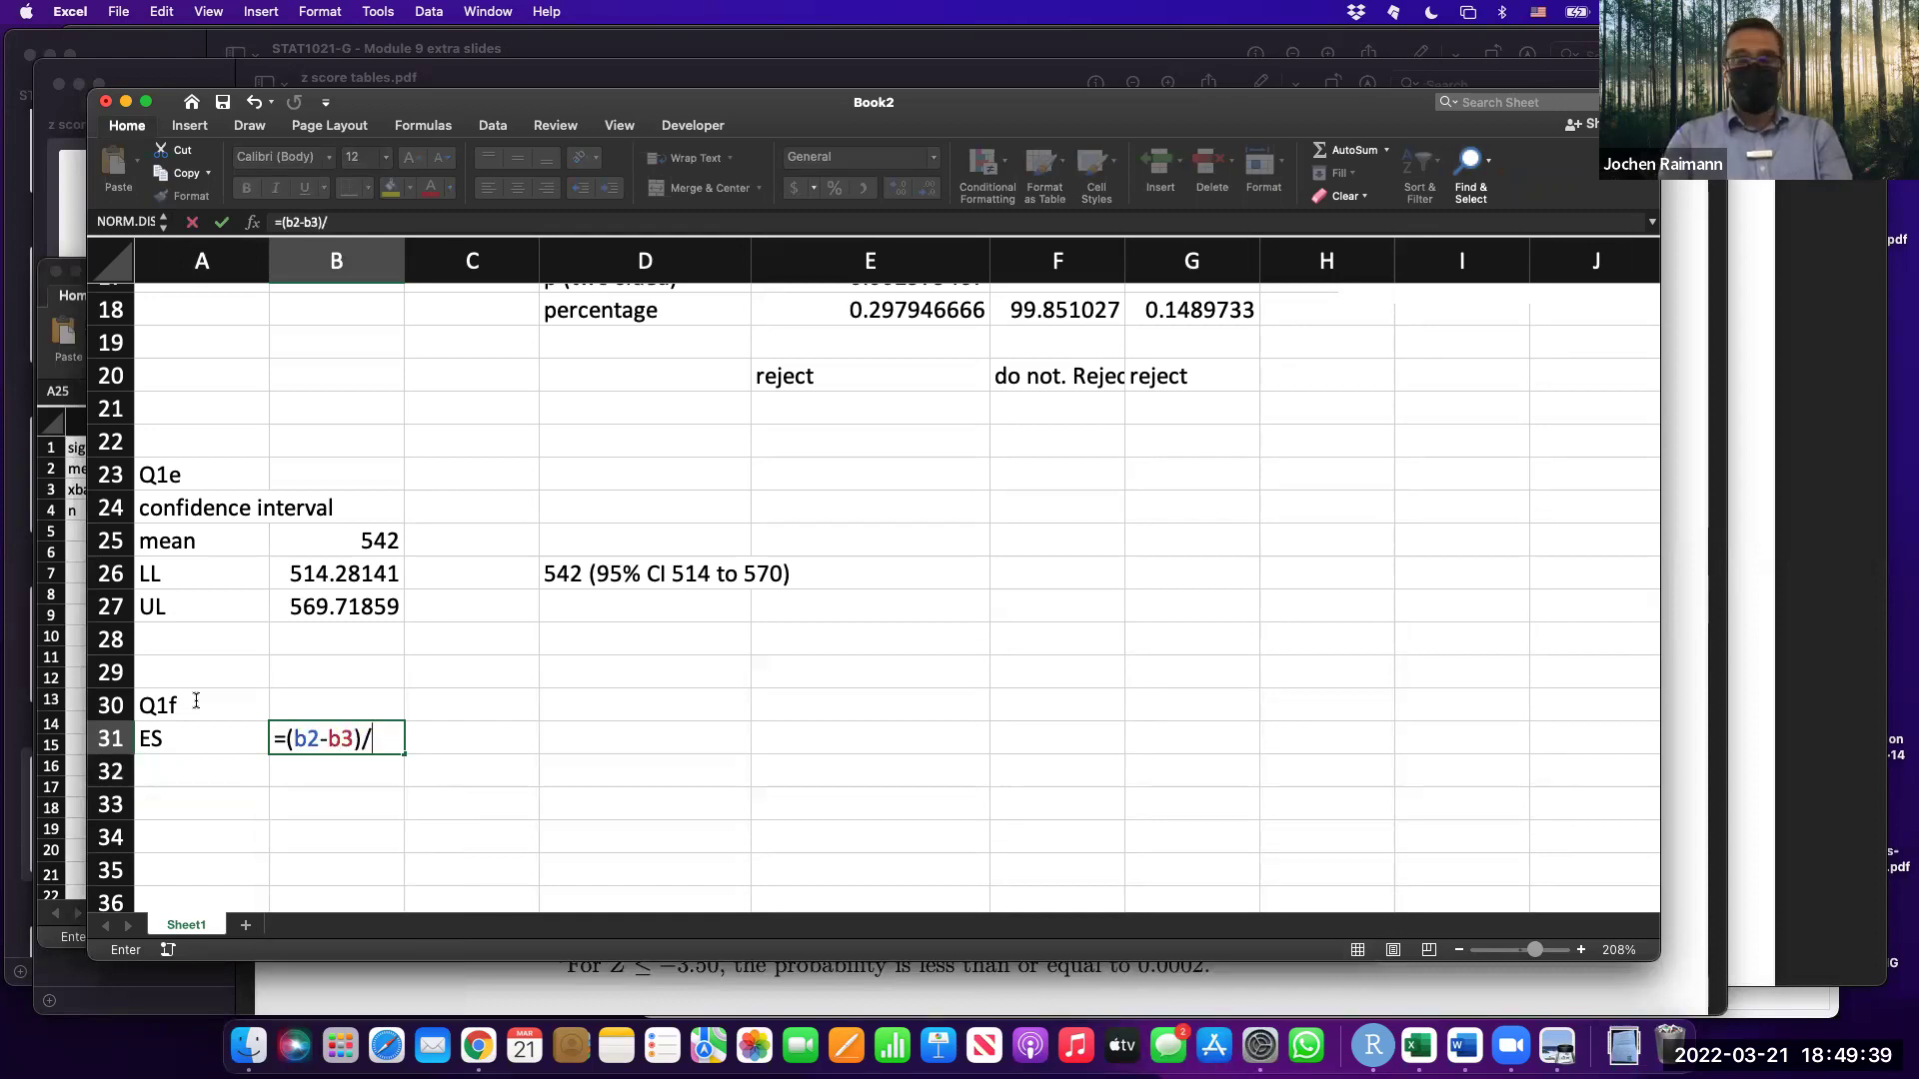
{"action": "scroll", "coordinate": [196, 700], "scroll_direction": "up", "scroll_amount": 10}
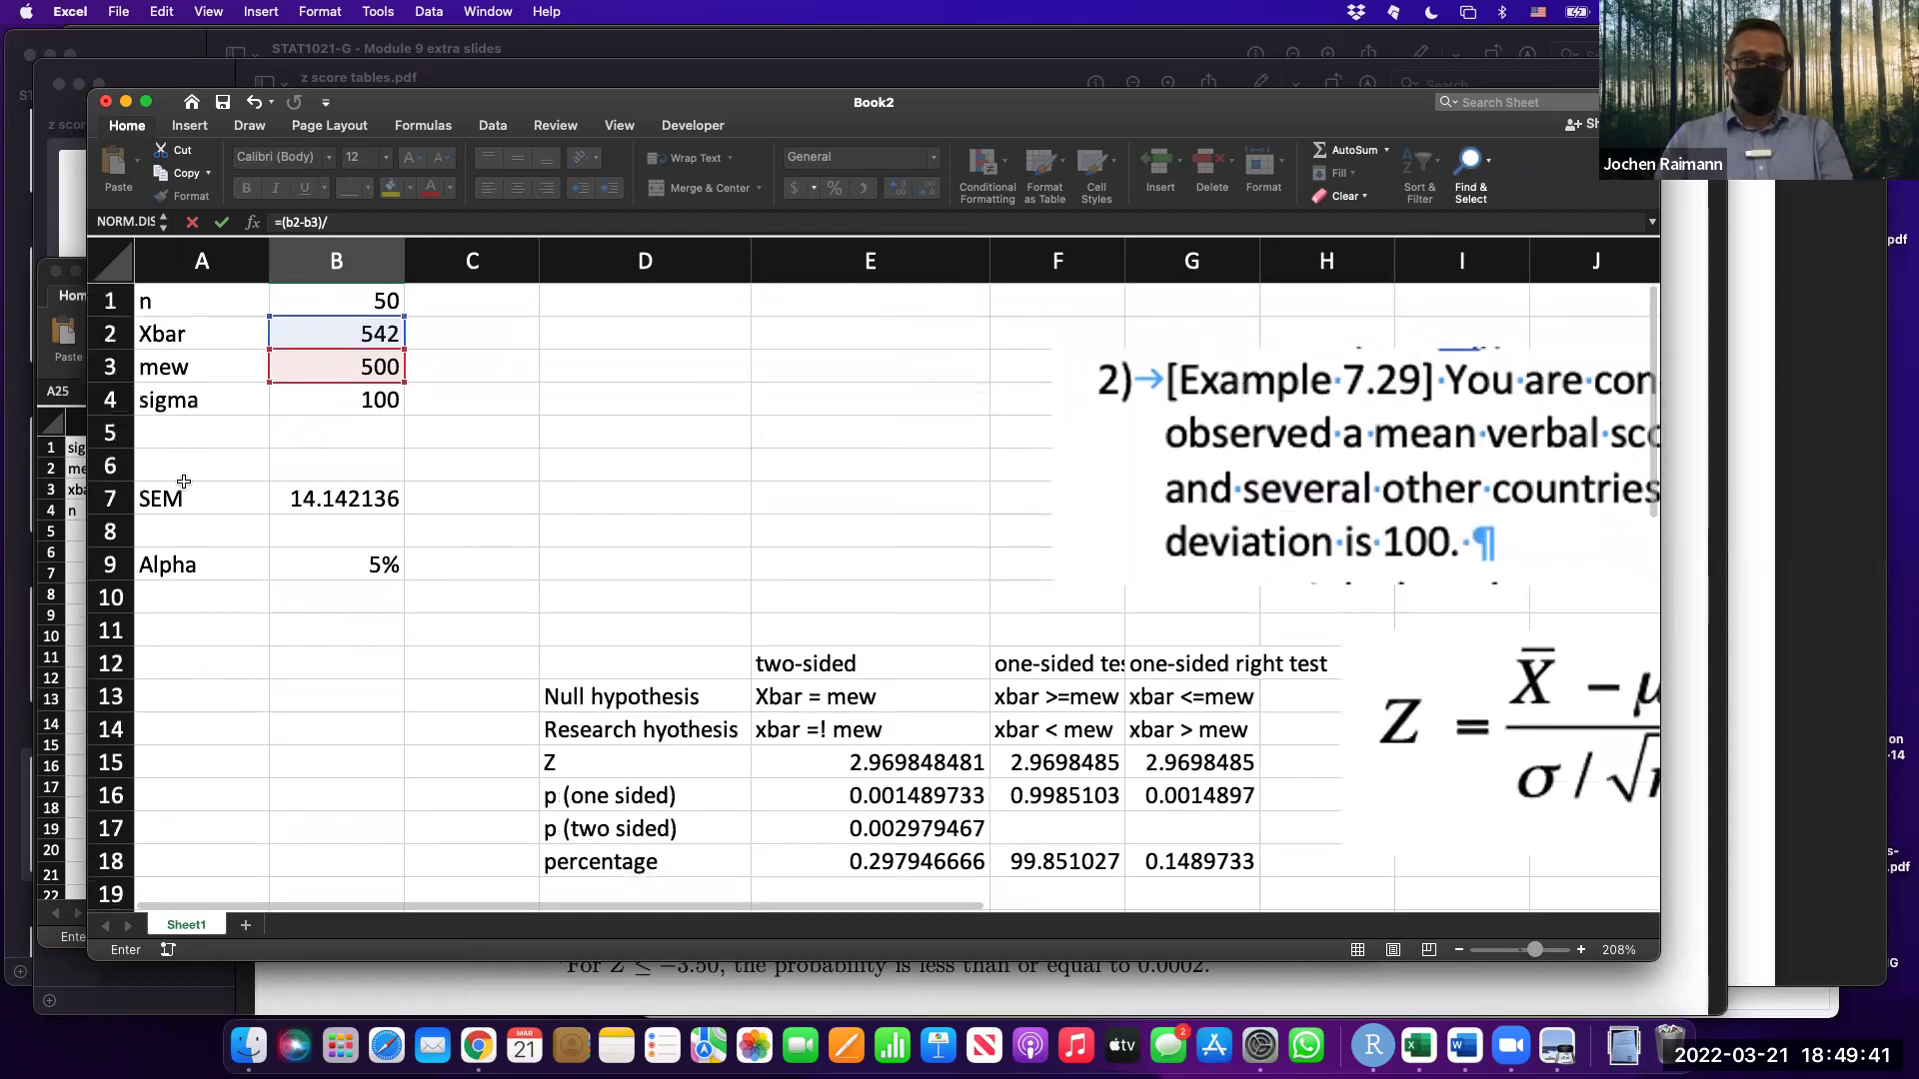
{"action": "left_click", "coordinate": [300, 401]}
{"action": "key", "text": "Return"}
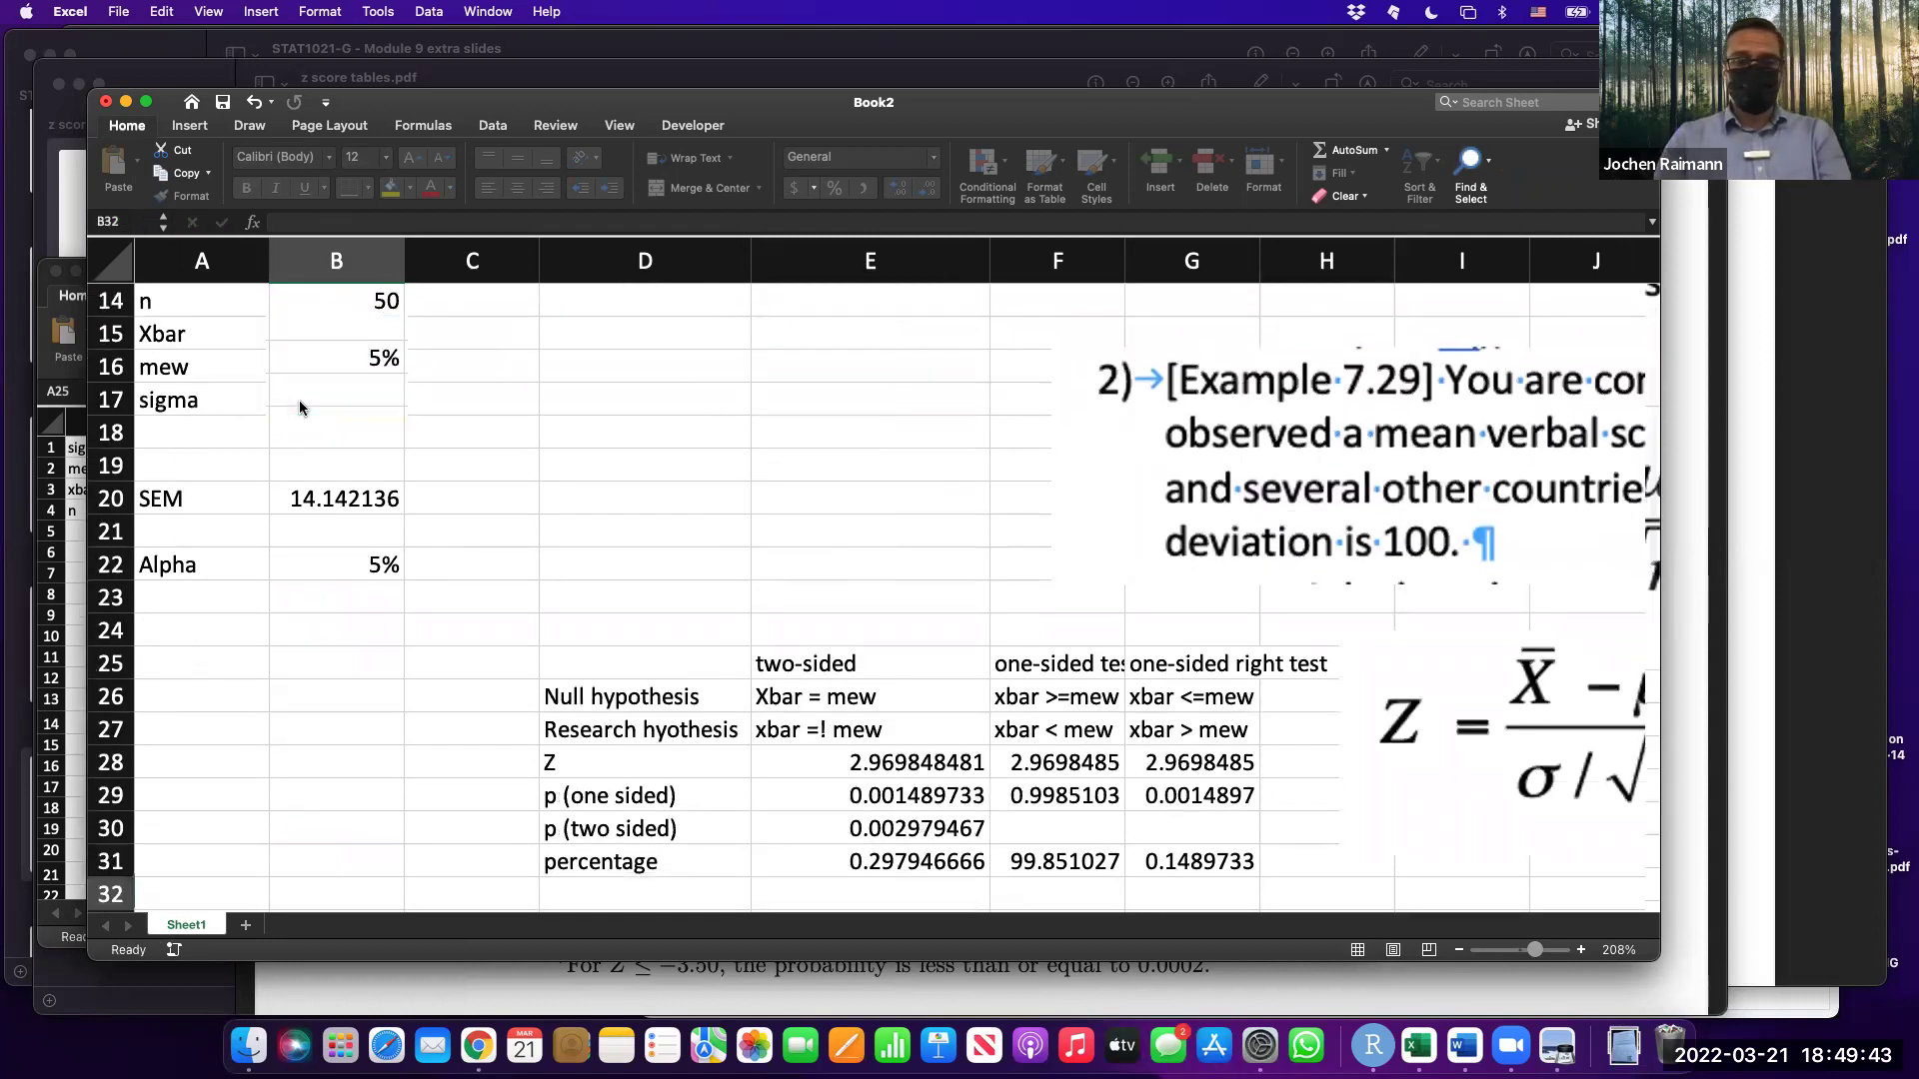
{"action": "key", "text": "Up"}
{"action": "key", "text": "Up"}
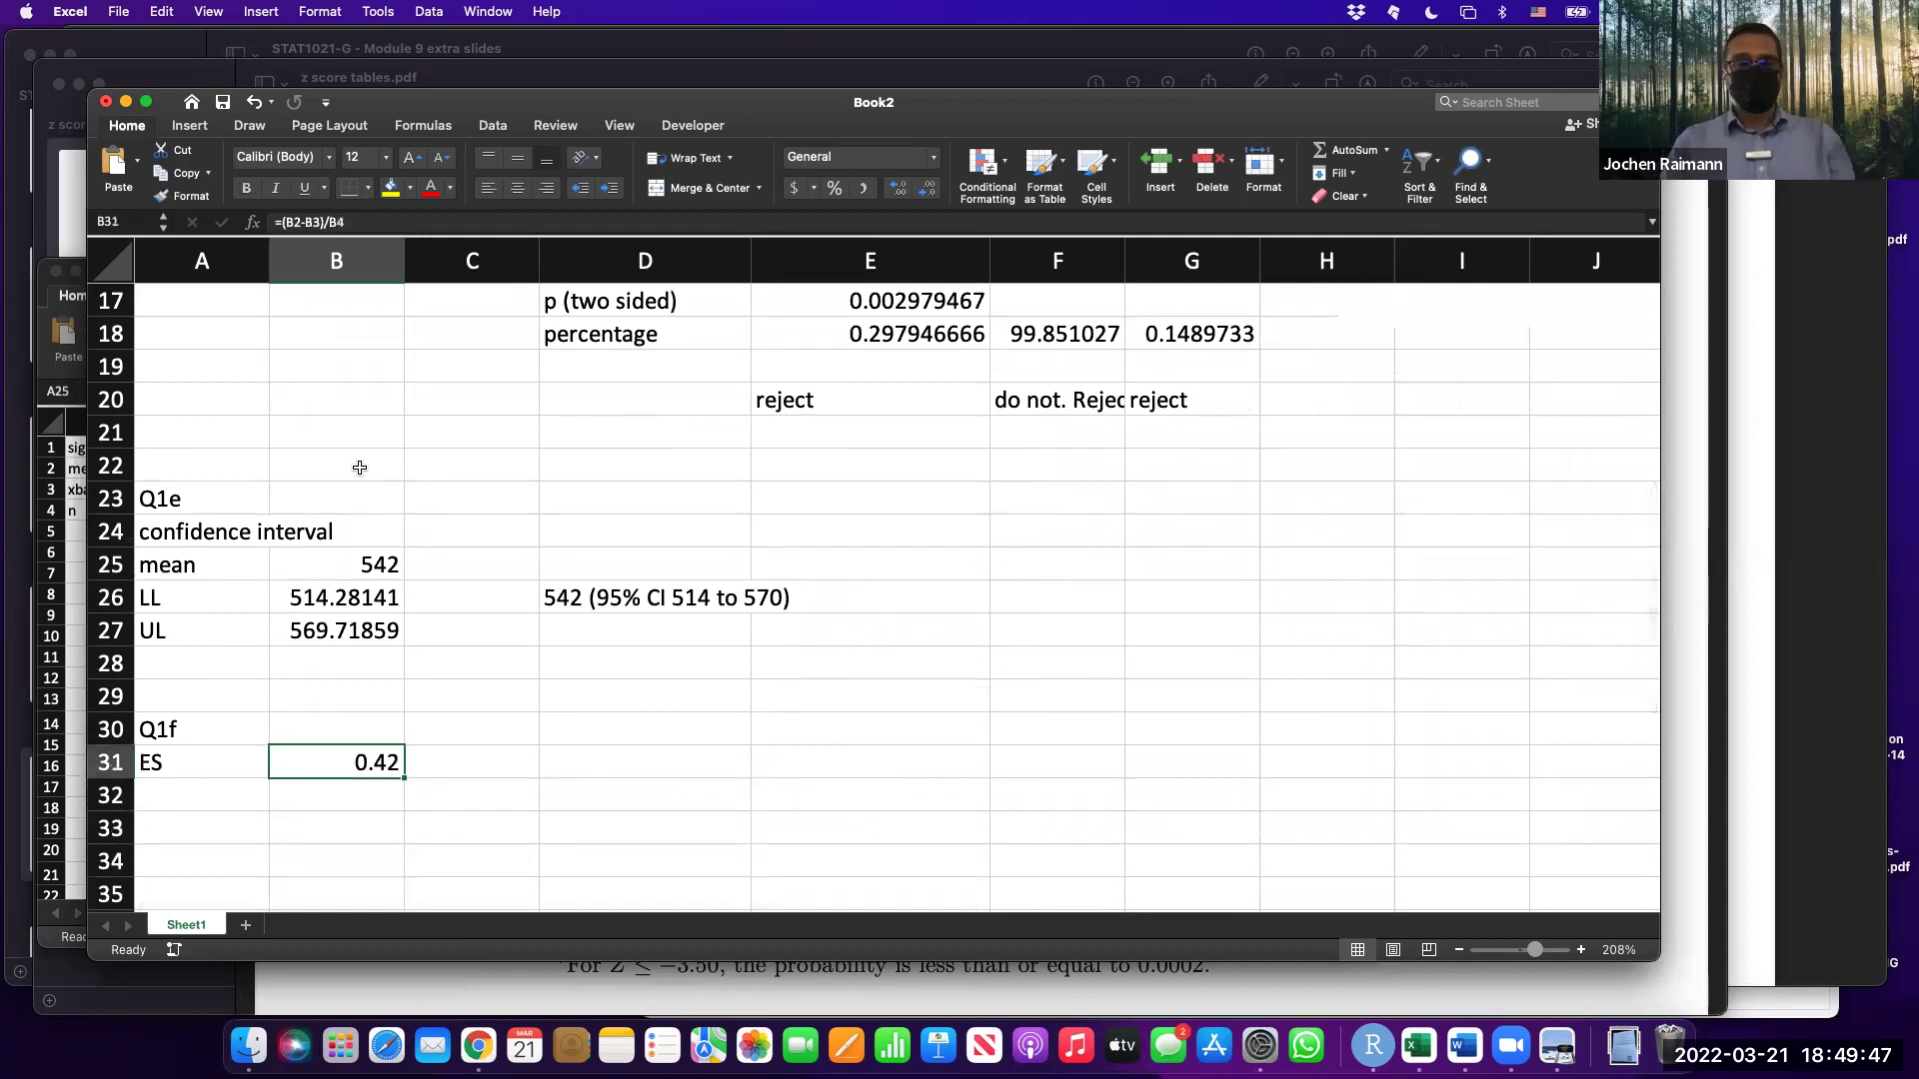
Review the effect size formula in B31 and compare it with the Z formula and hypothesis test results on the sheet.
{"action": "double_click", "coordinate": [342, 758]}
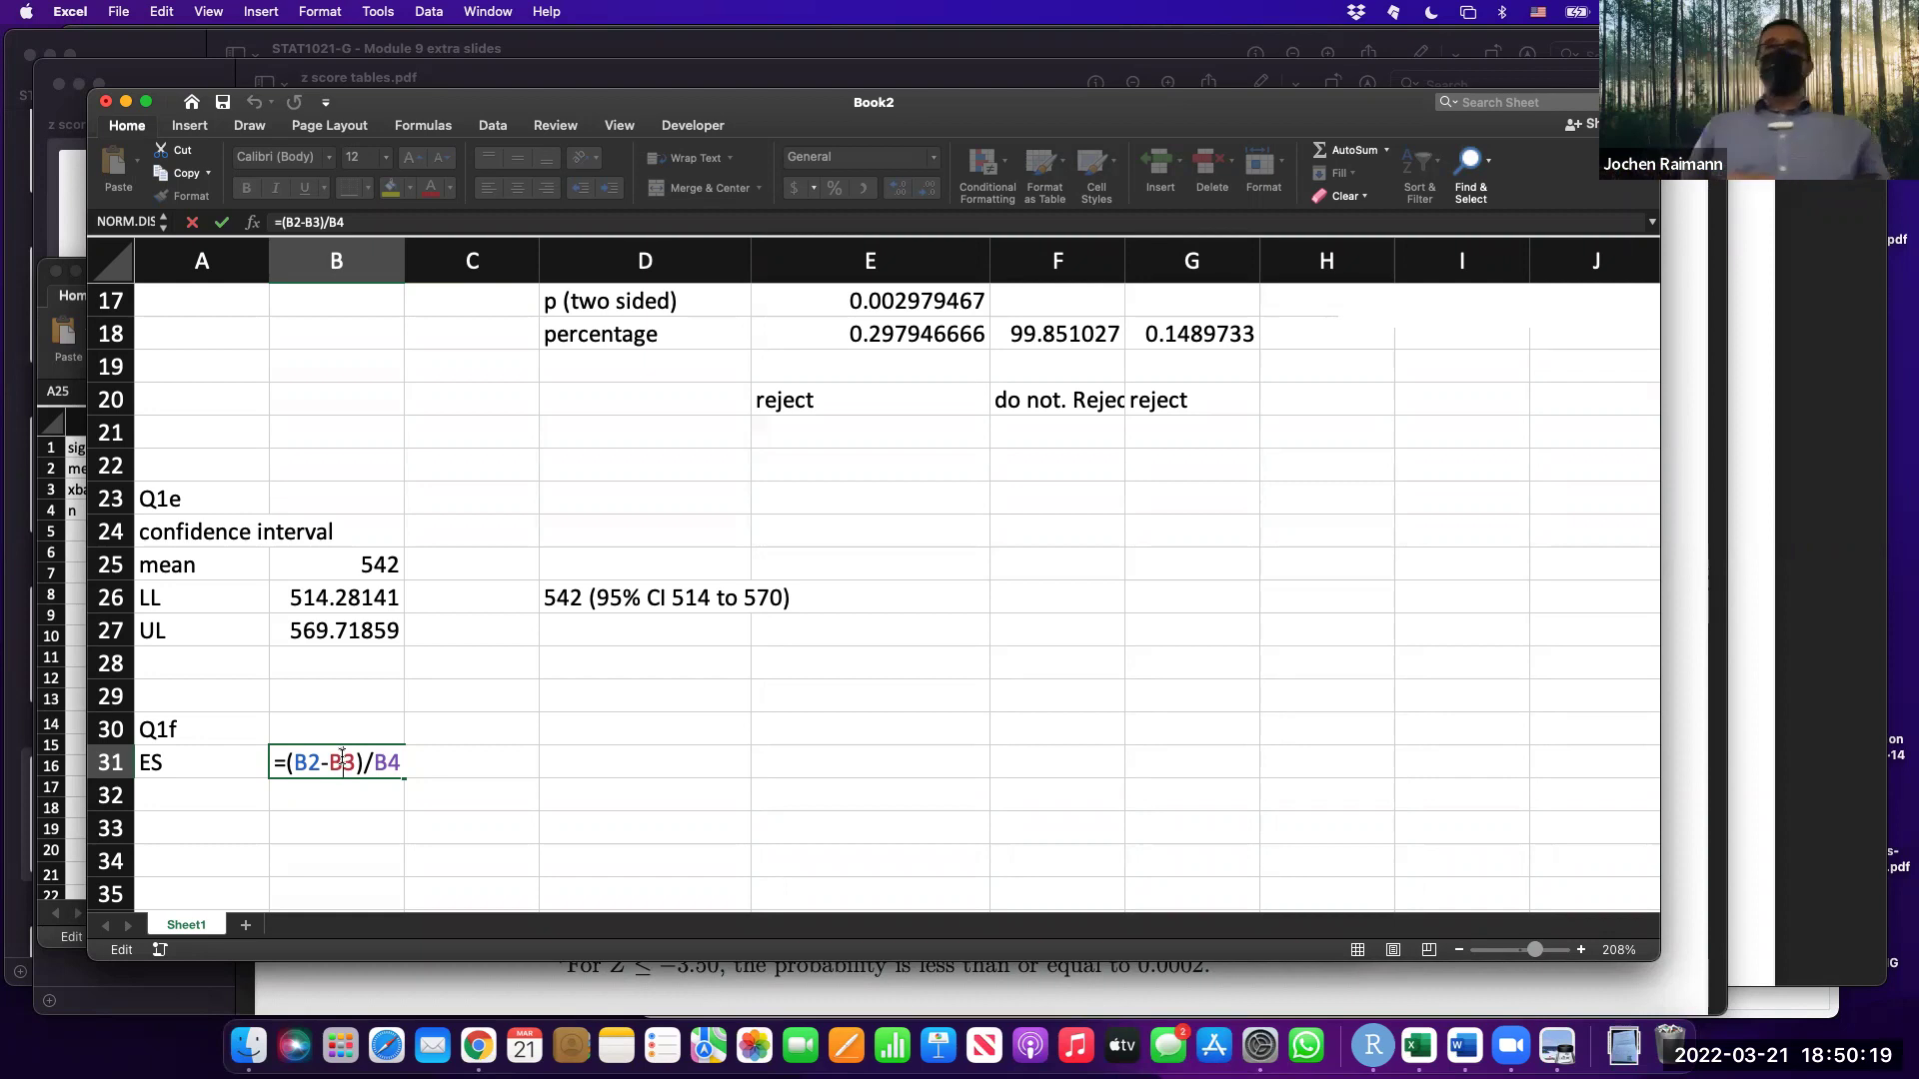
{"action": "key", "text": "Return"}
{"action": "left_click", "coordinate": [506, 780]}
{"action": "key", "text": "Up"}
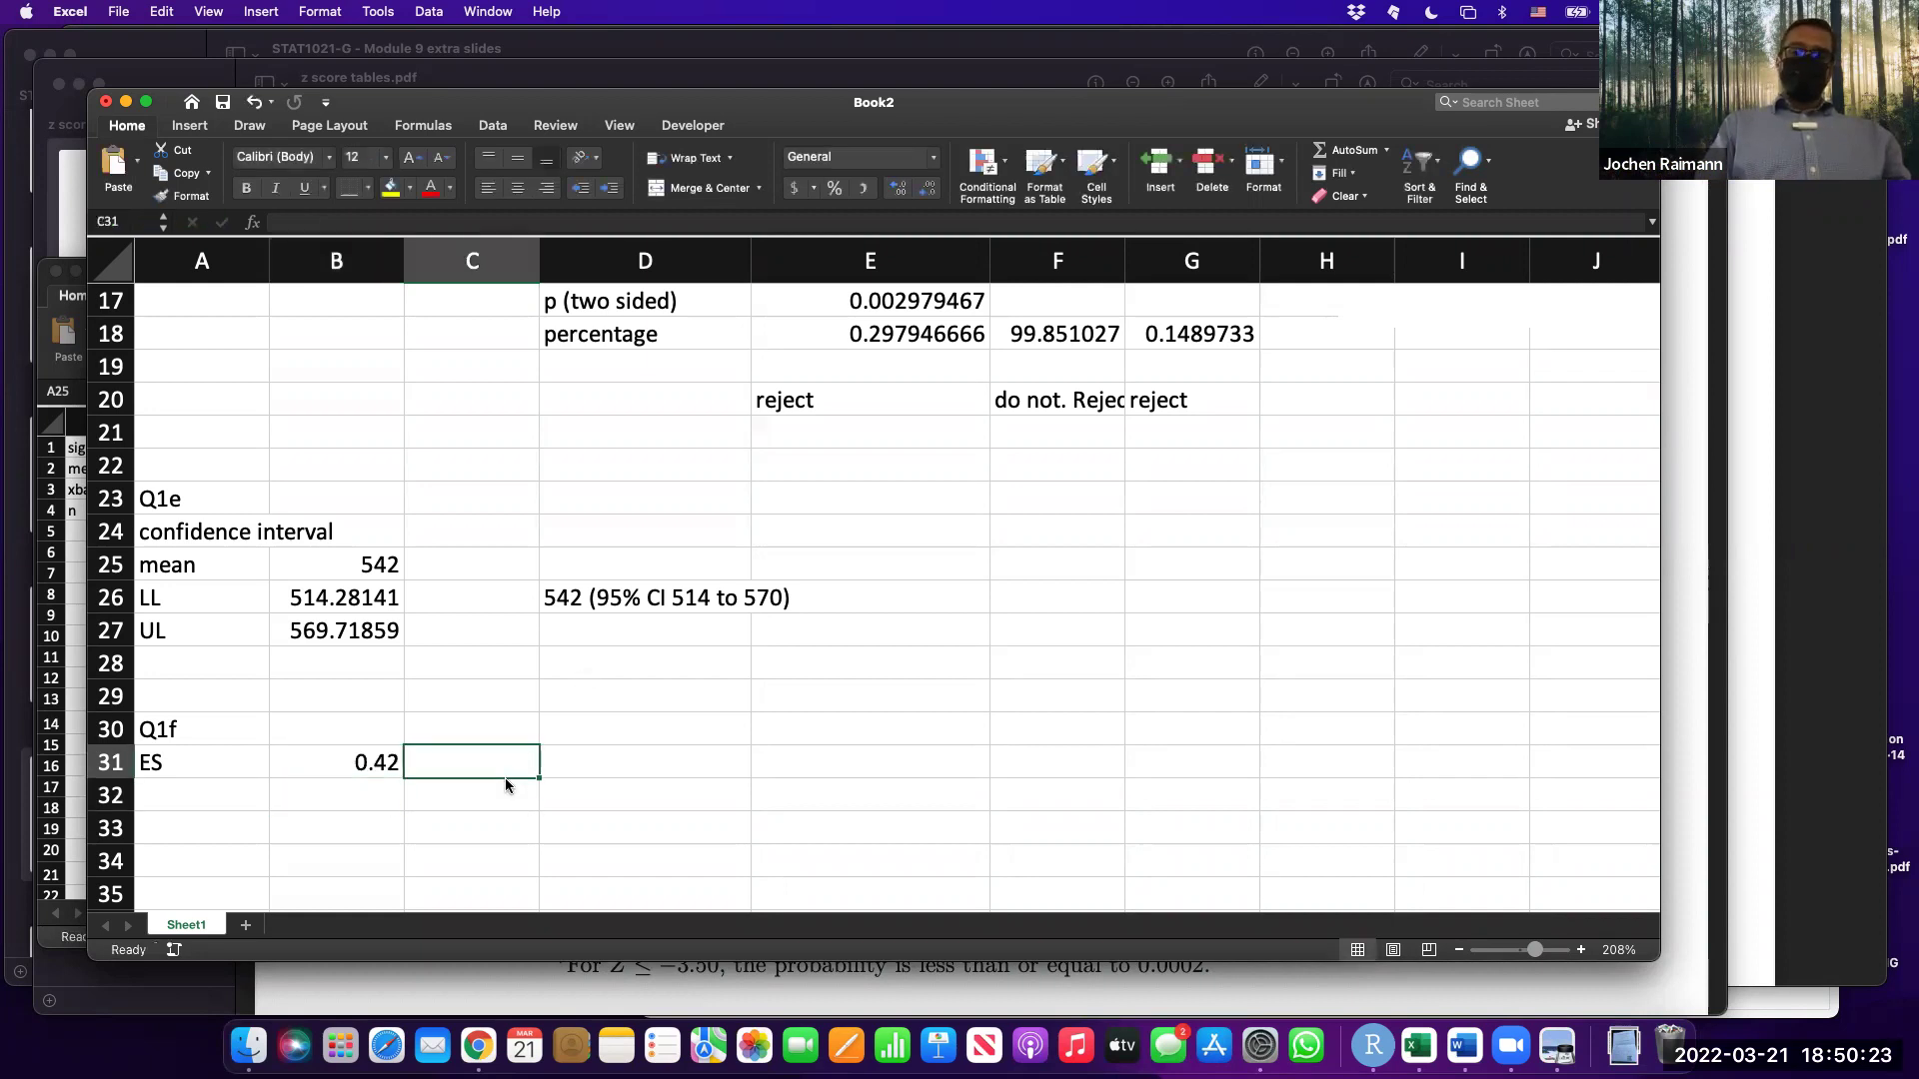
{"action": "key", "text": "Right"}
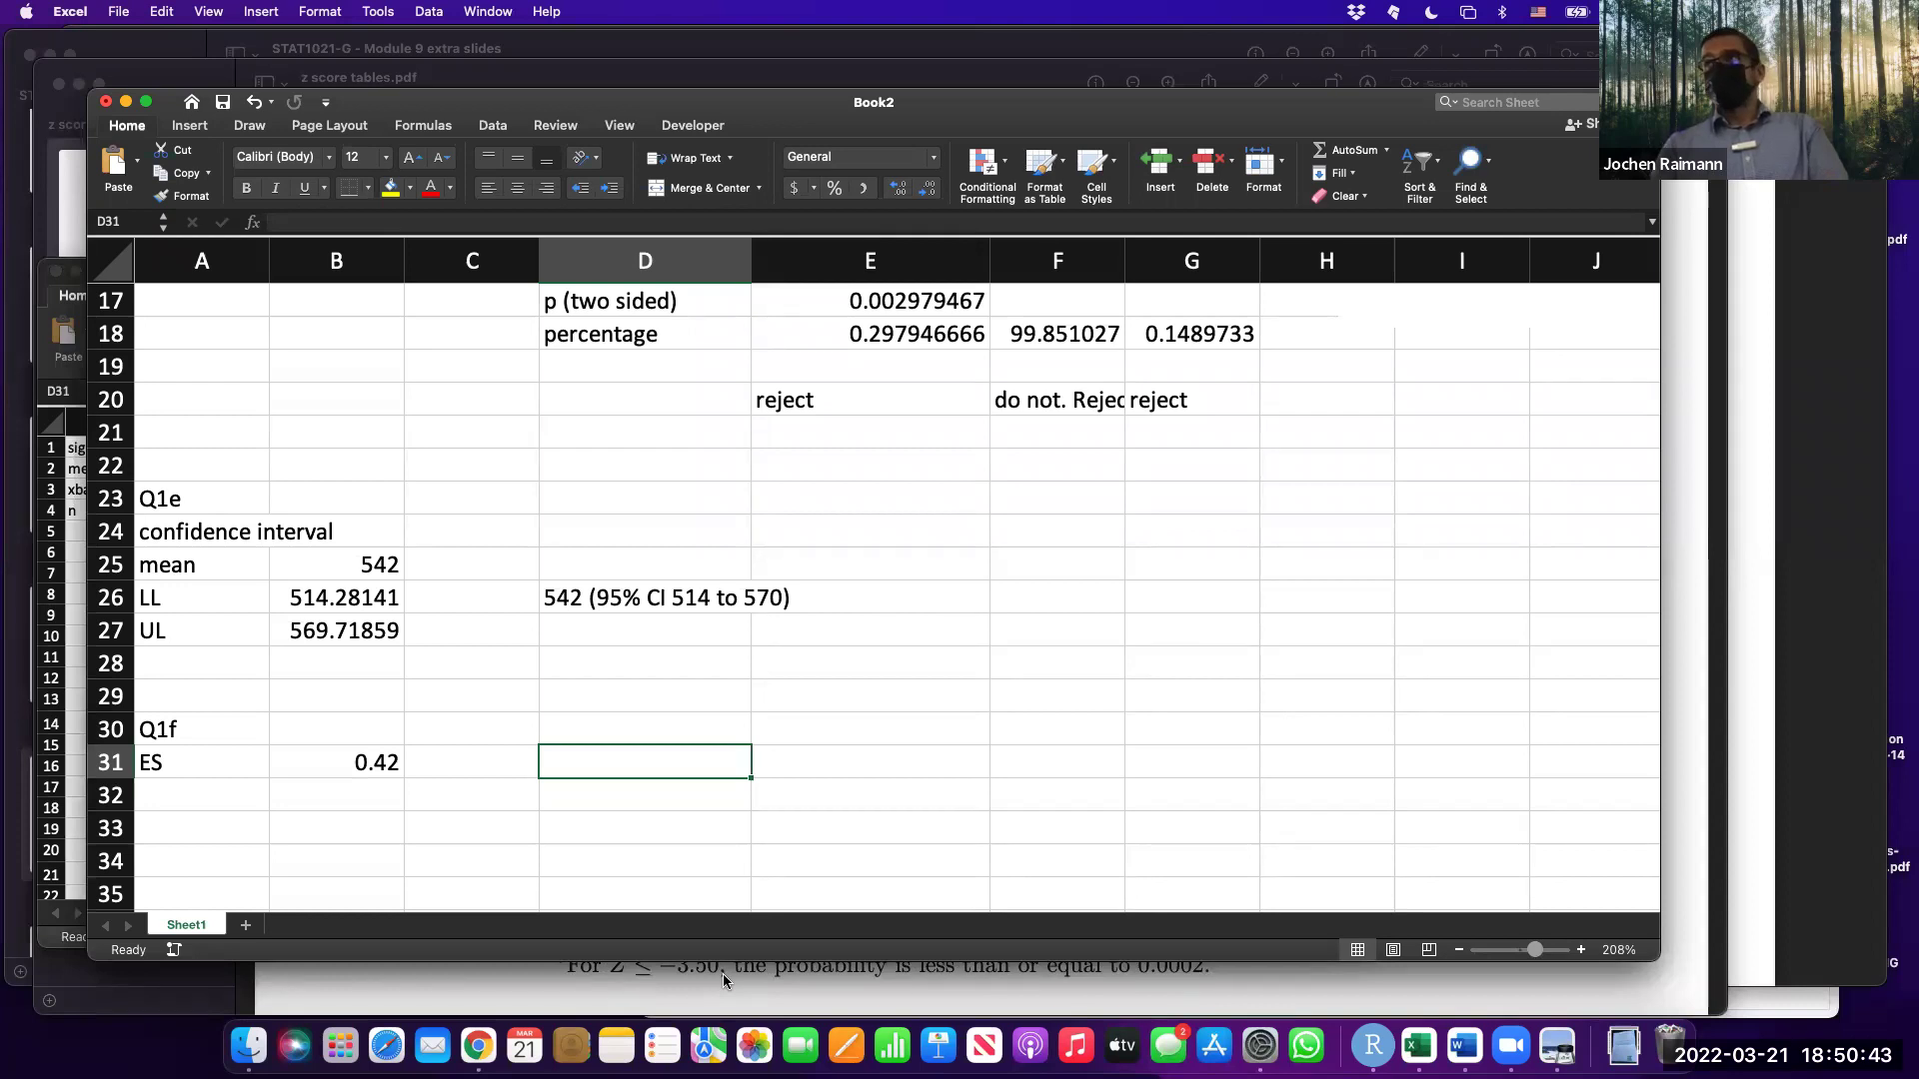
{"action": "double_click", "coordinate": [353, 765]}
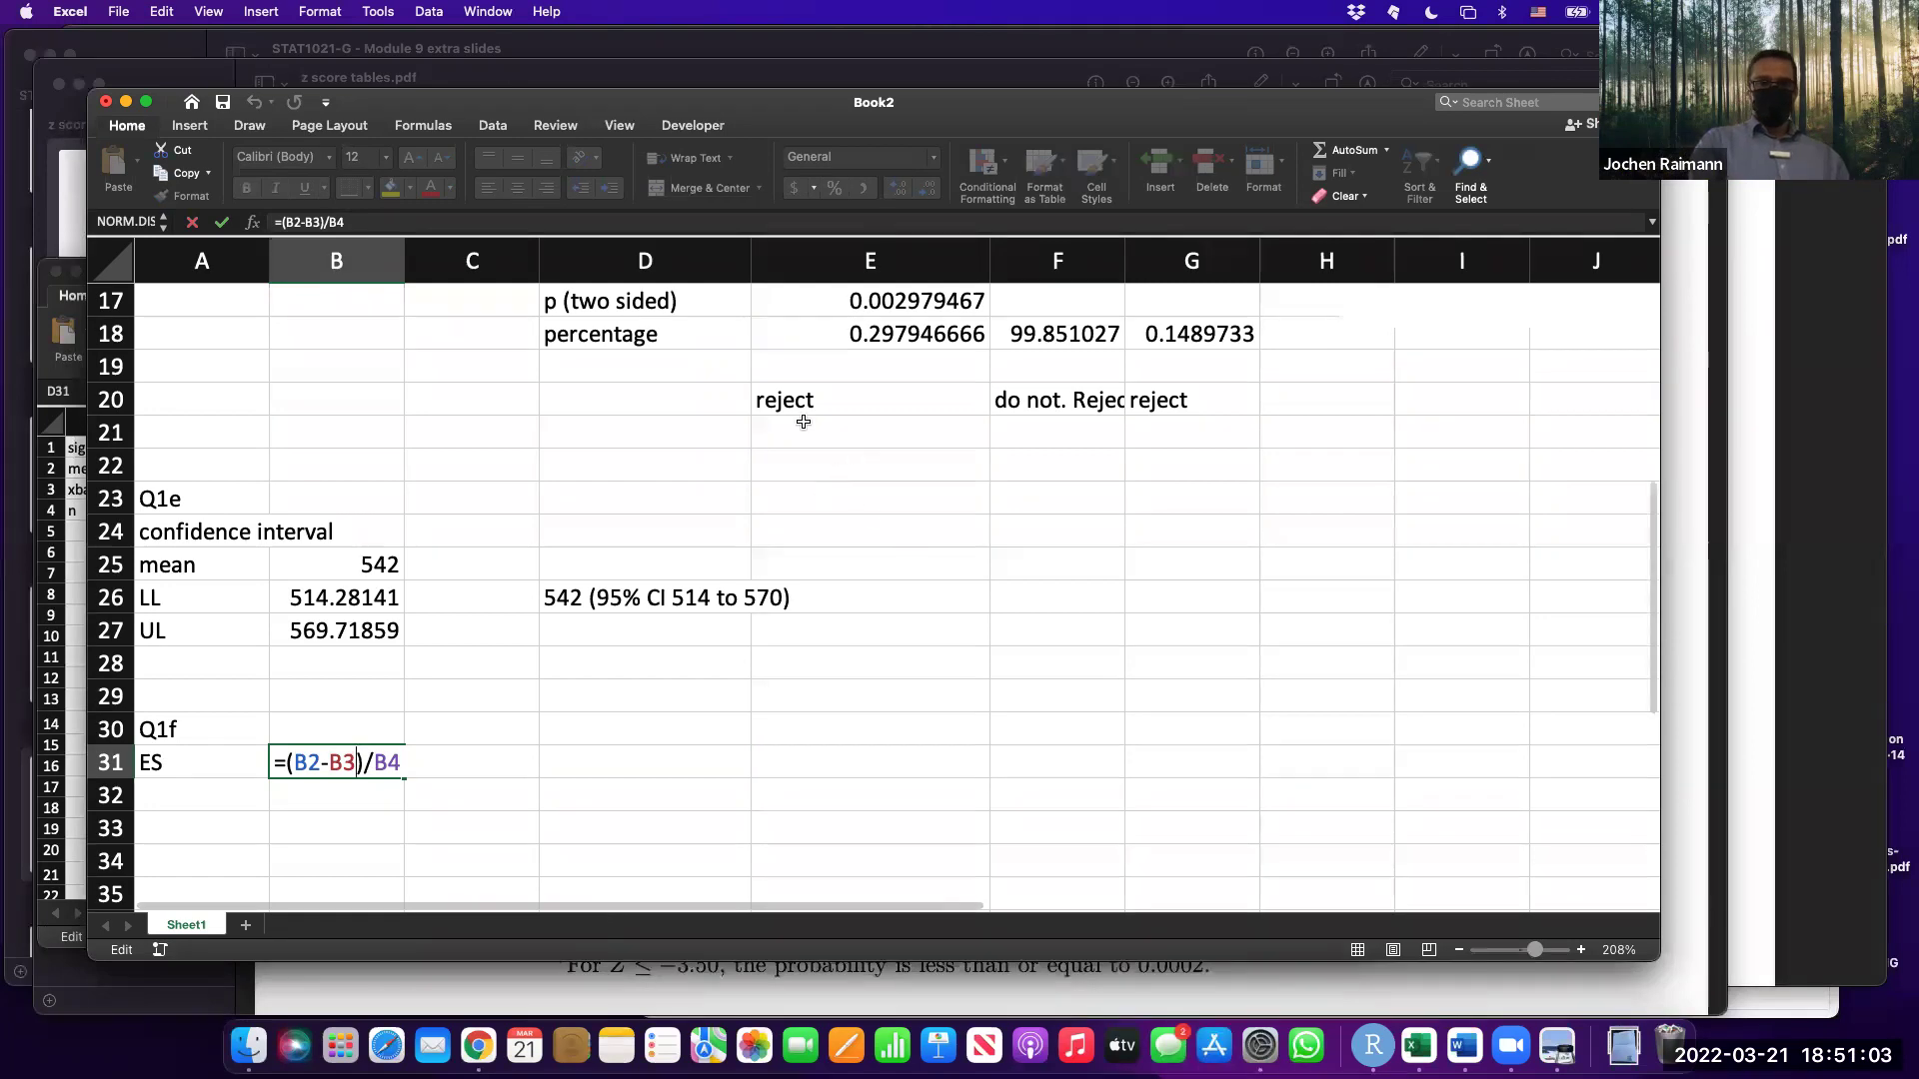
{"action": "scroll", "coordinate": [804, 421], "scroll_direction": "up", "scroll_amount": 2}
{"action": "scroll", "coordinate": [803, 422], "scroll_direction": "up", "scroll_amount": 5}
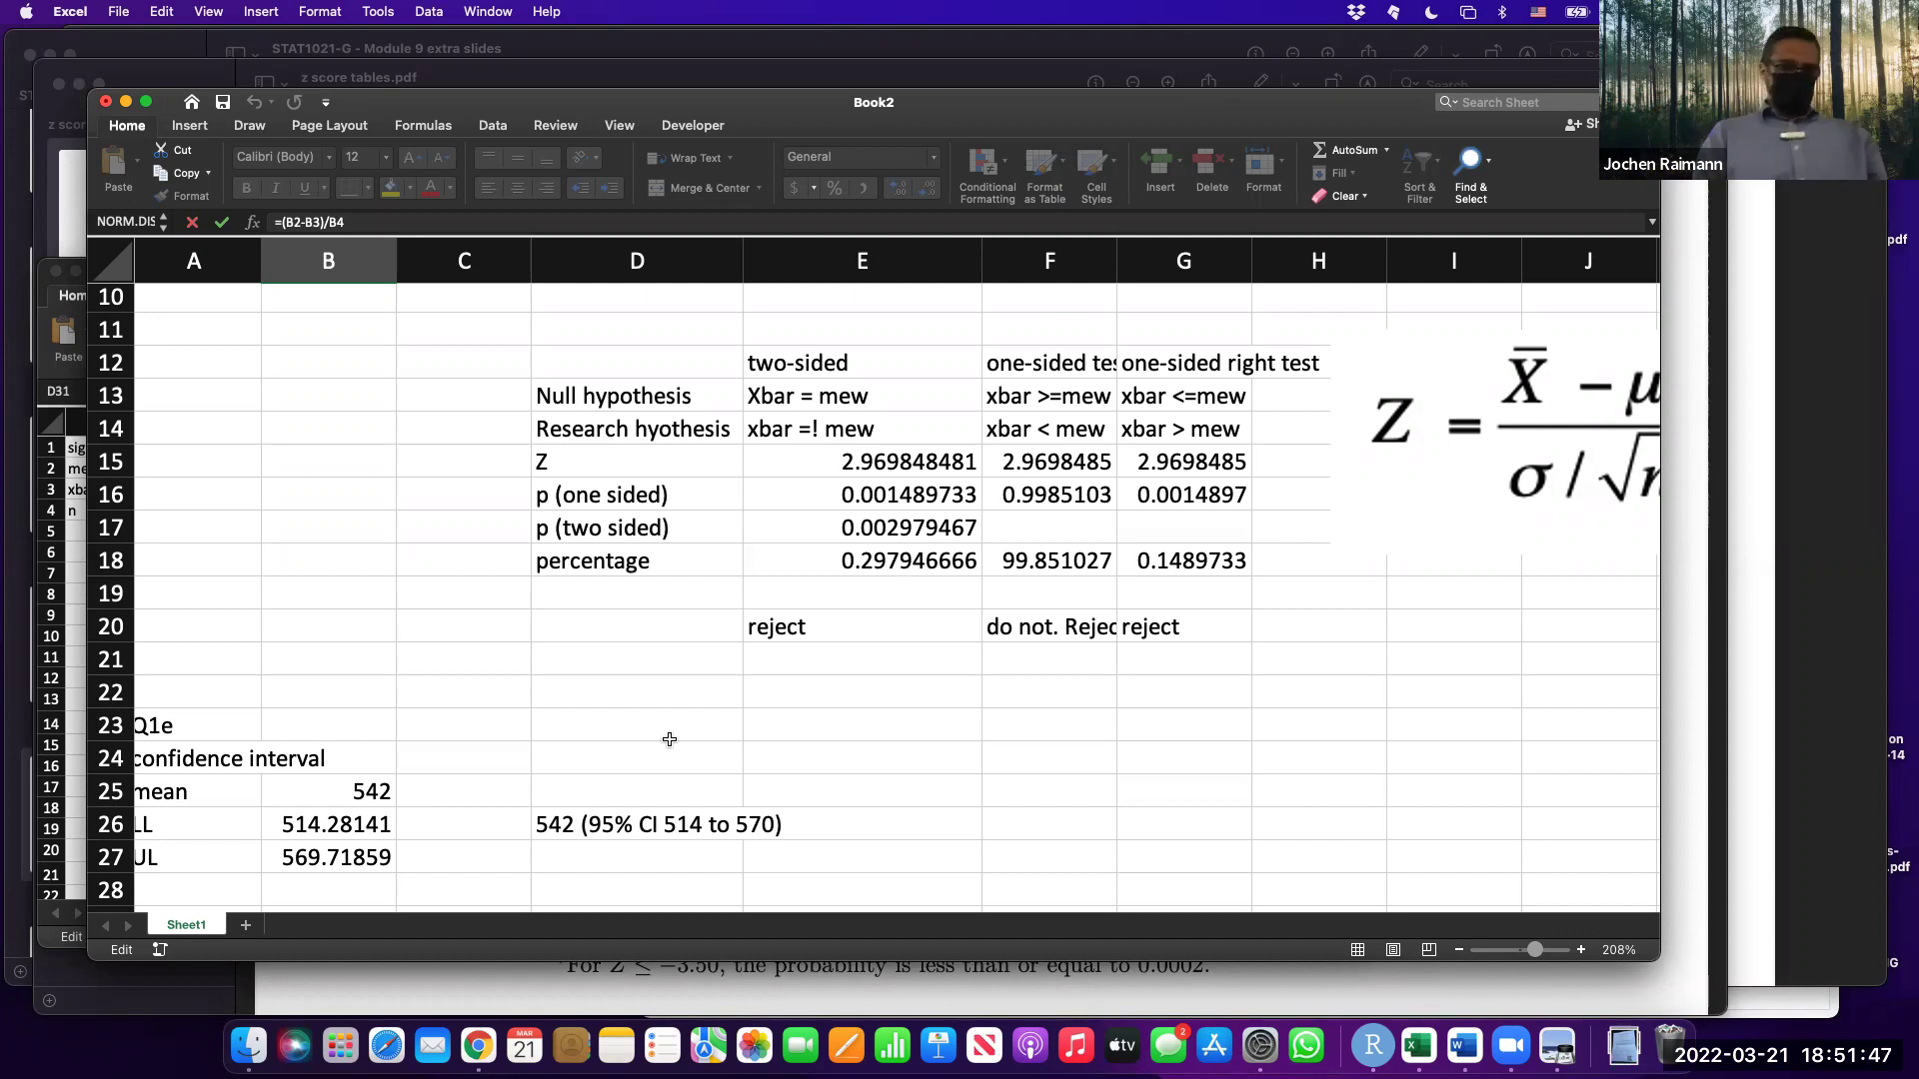
Rename the current sheet as 7.29 and add a new sheet named 7.3.
{"action": "double_click", "coordinate": [184, 926]}
{"action": "type", "text": "7.29"}
{"action": "key", "text": "Return"}
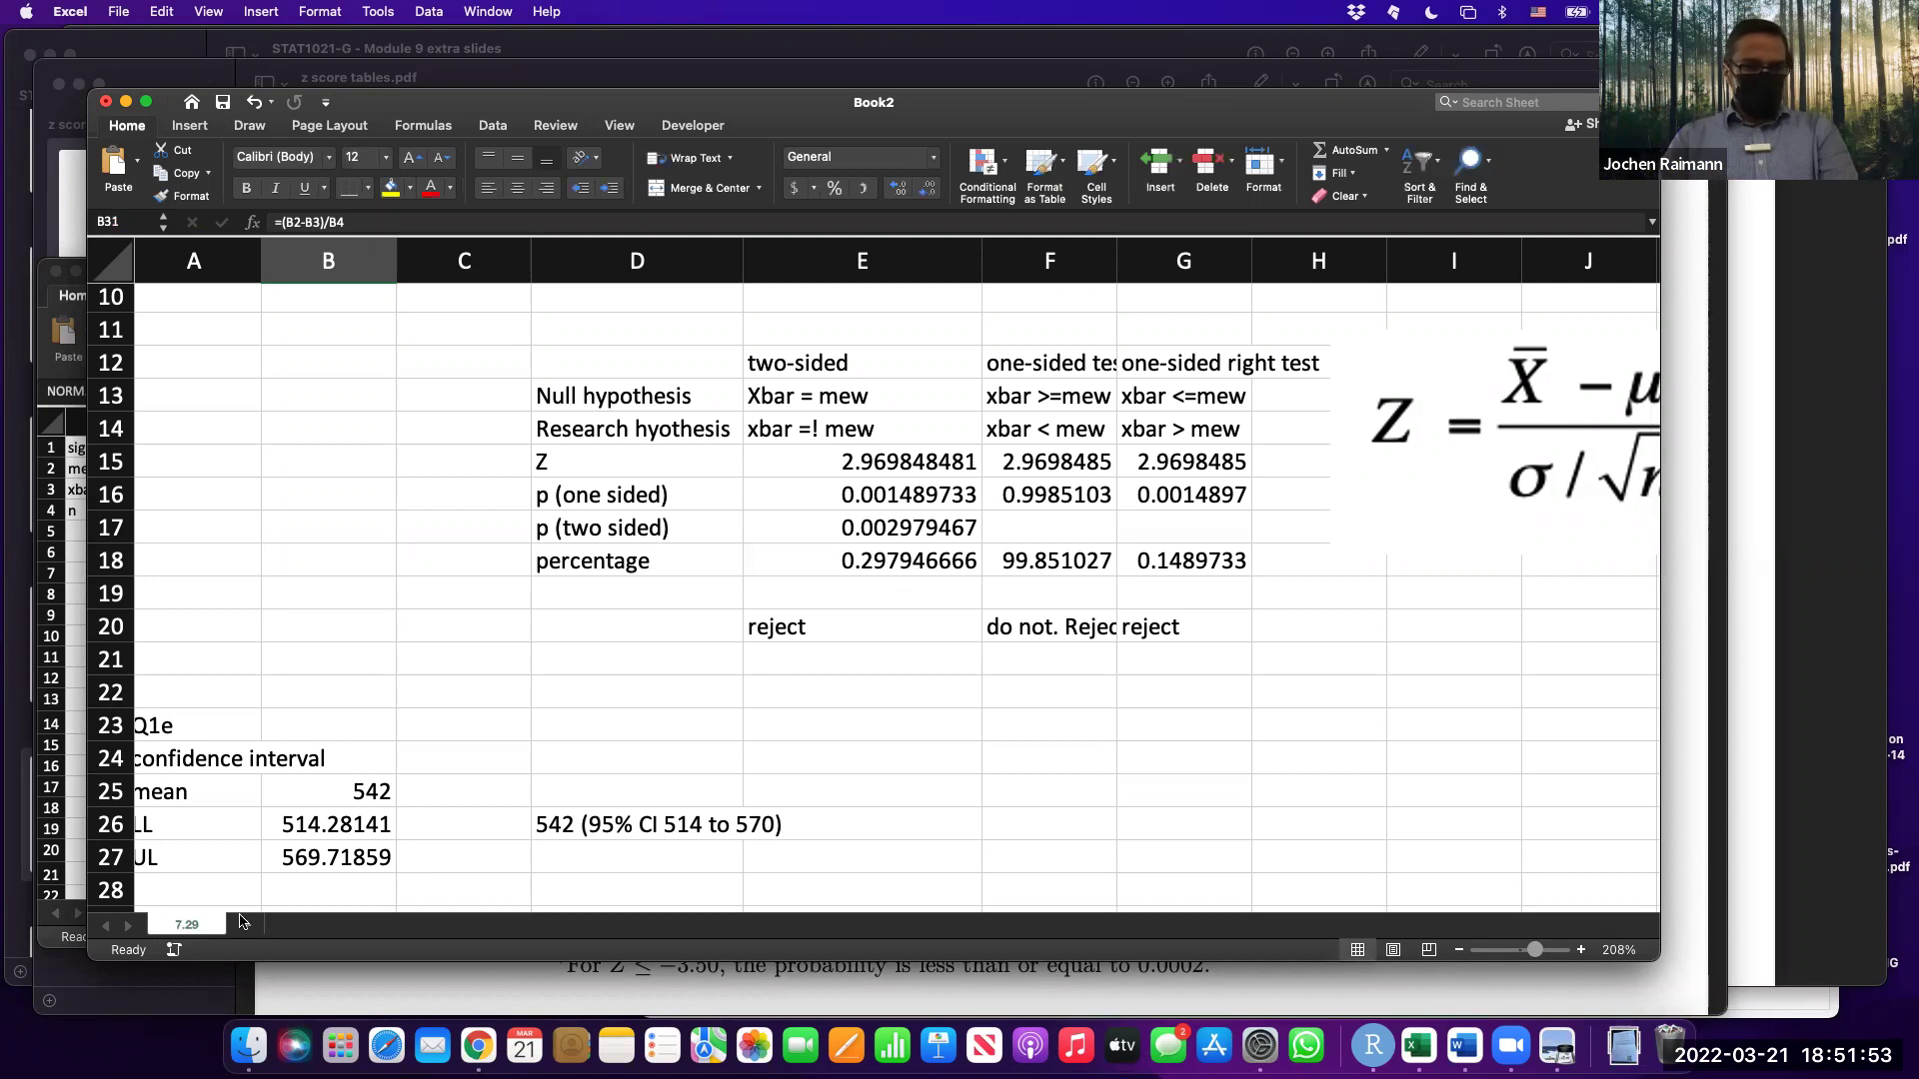
{"action": "left_click", "coordinate": [243, 927]}
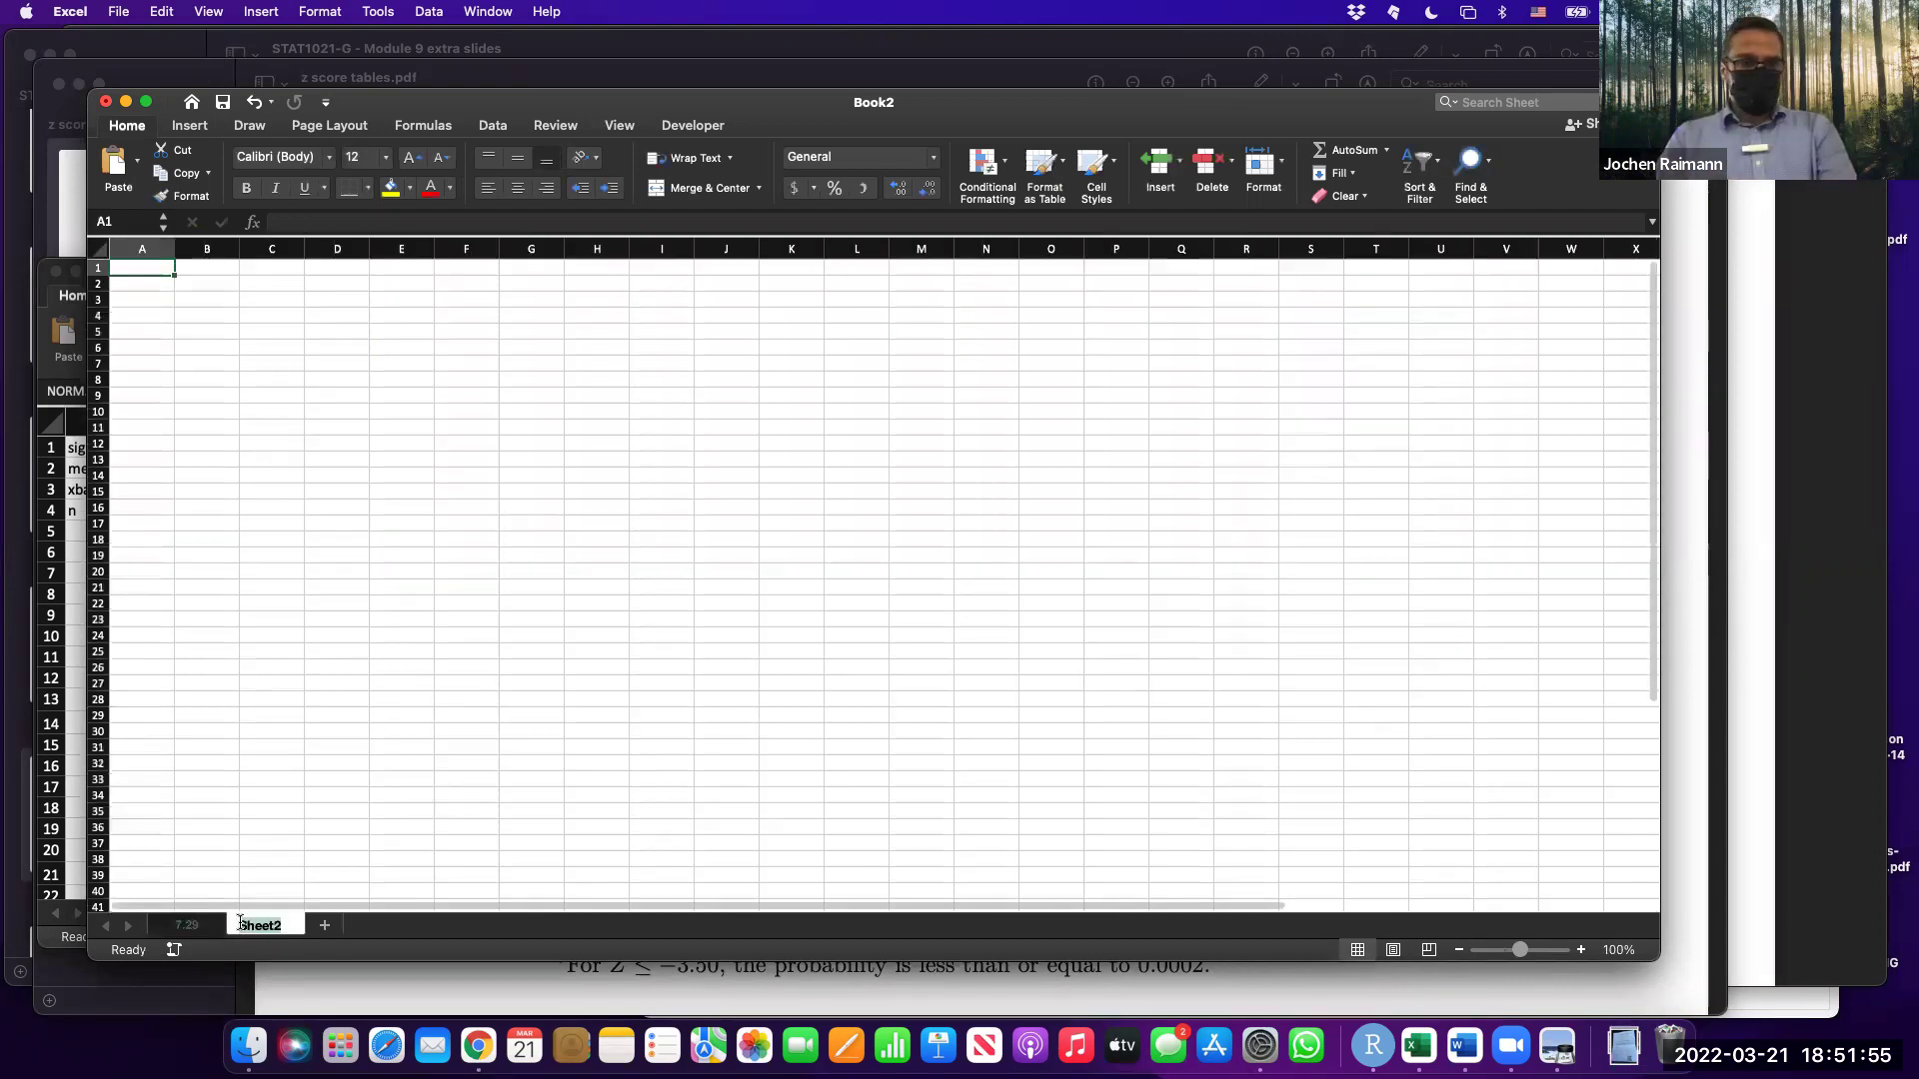
{"action": "type", "text": "7"}
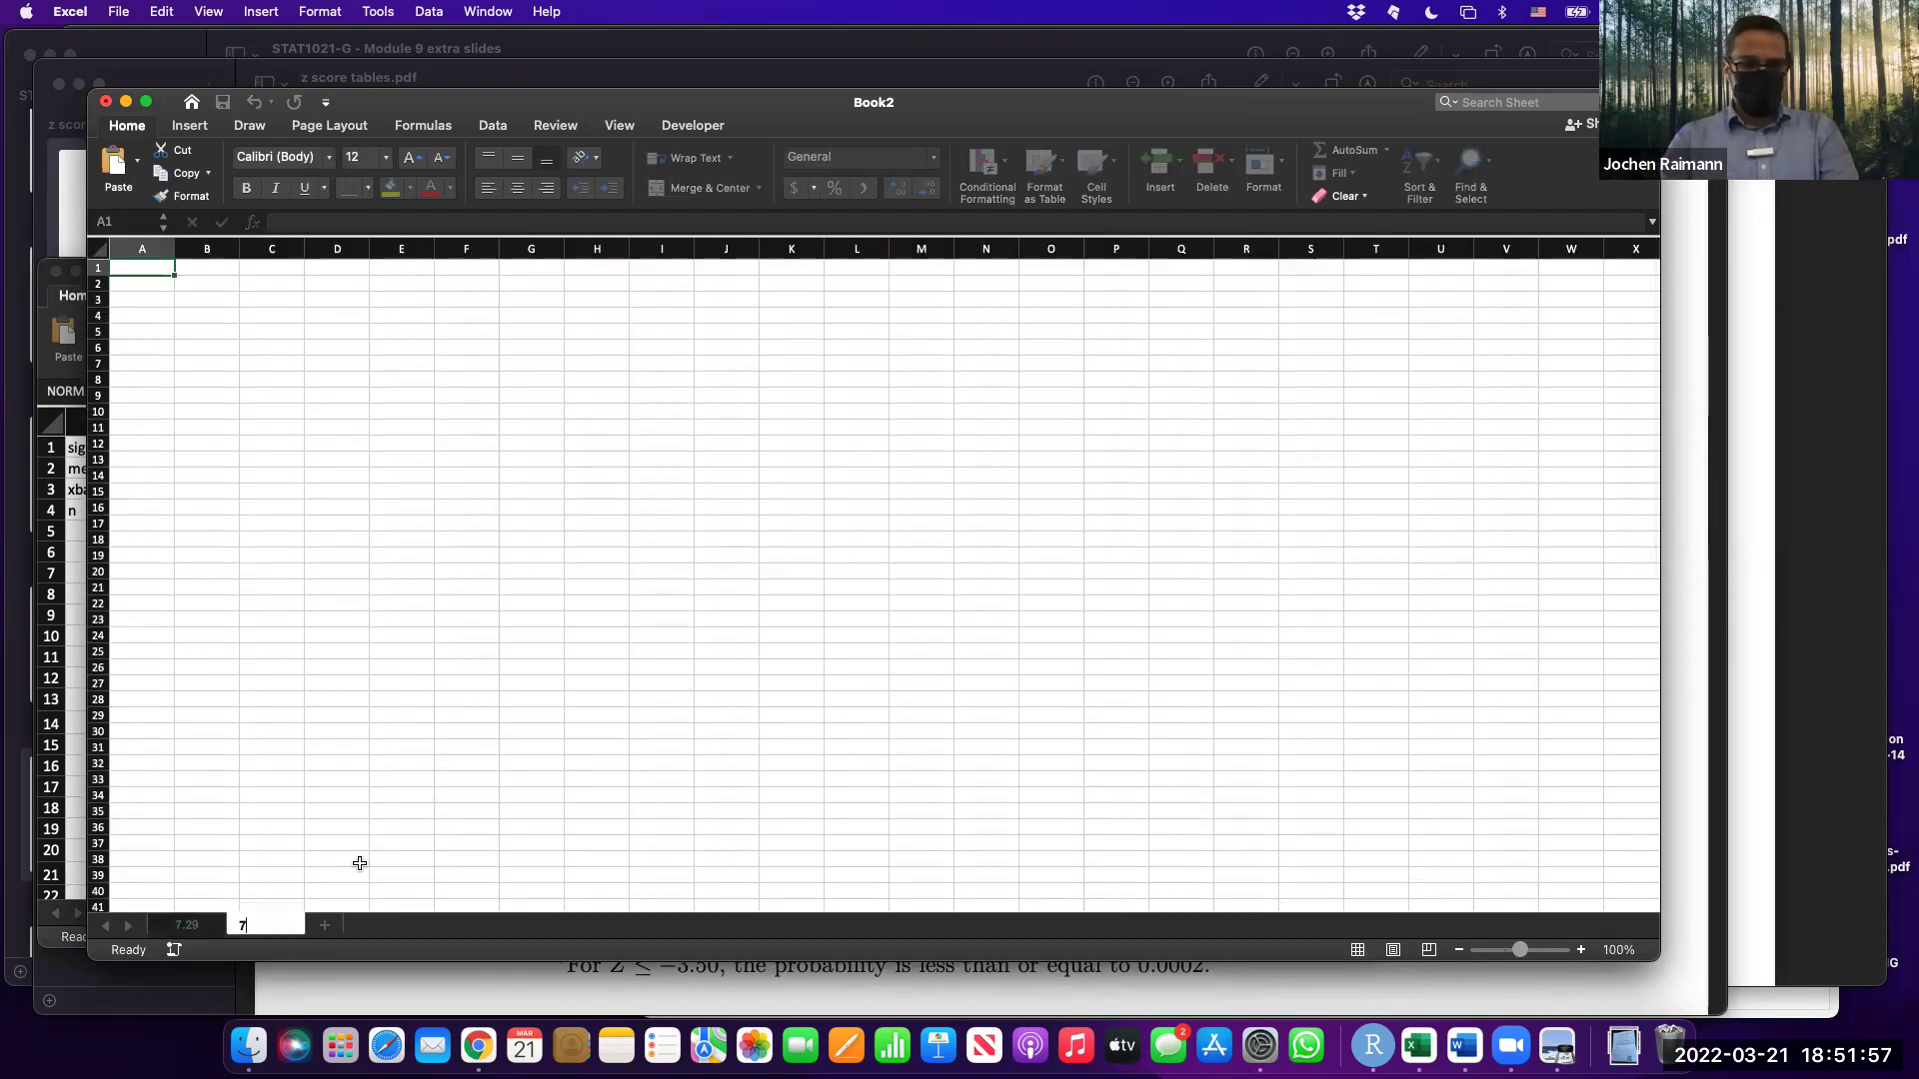
{"action": "type", "text": ".3"}
{"action": "key", "text": "Return"}
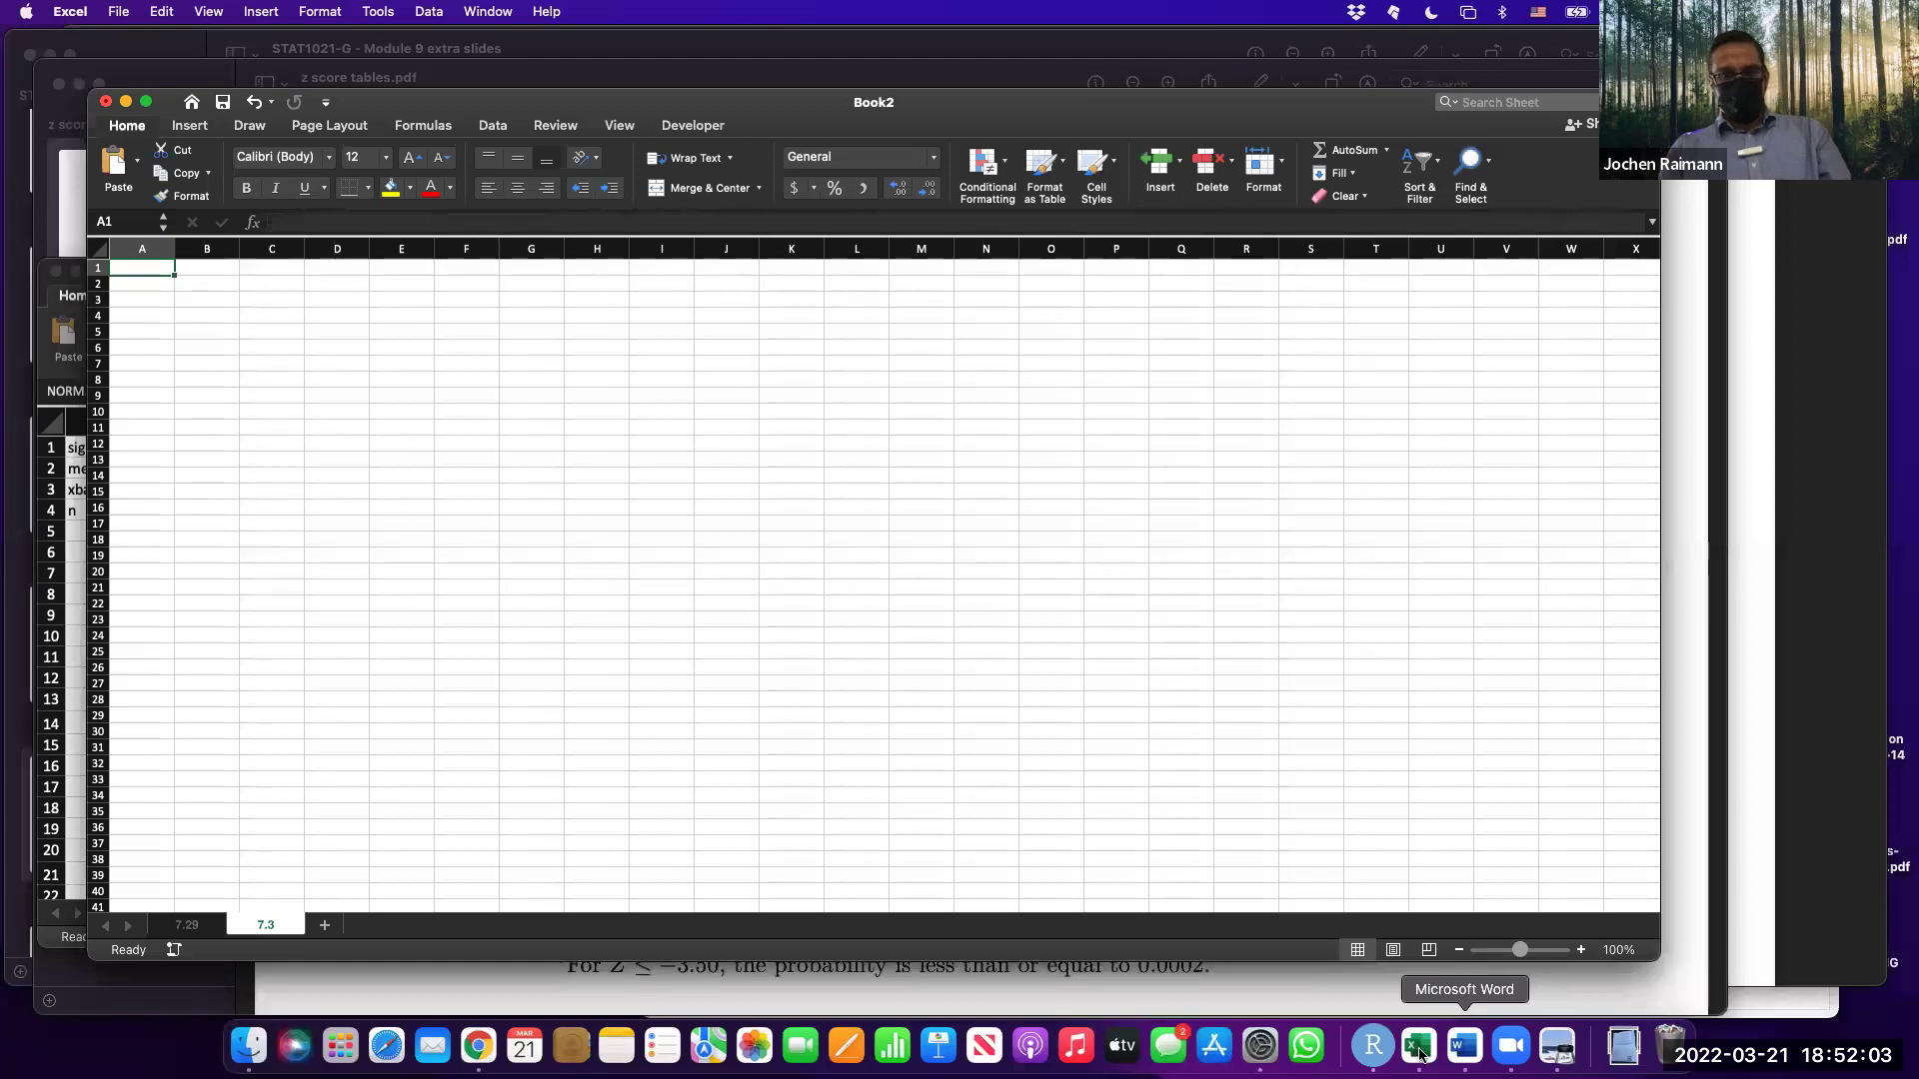
Capture the Example 7.30 problem text from the Practice Lab 2 document in Word and paste it as a picture into Excel sheet 7.3.
{"action": "left_click", "coordinate": [1464, 1048]}
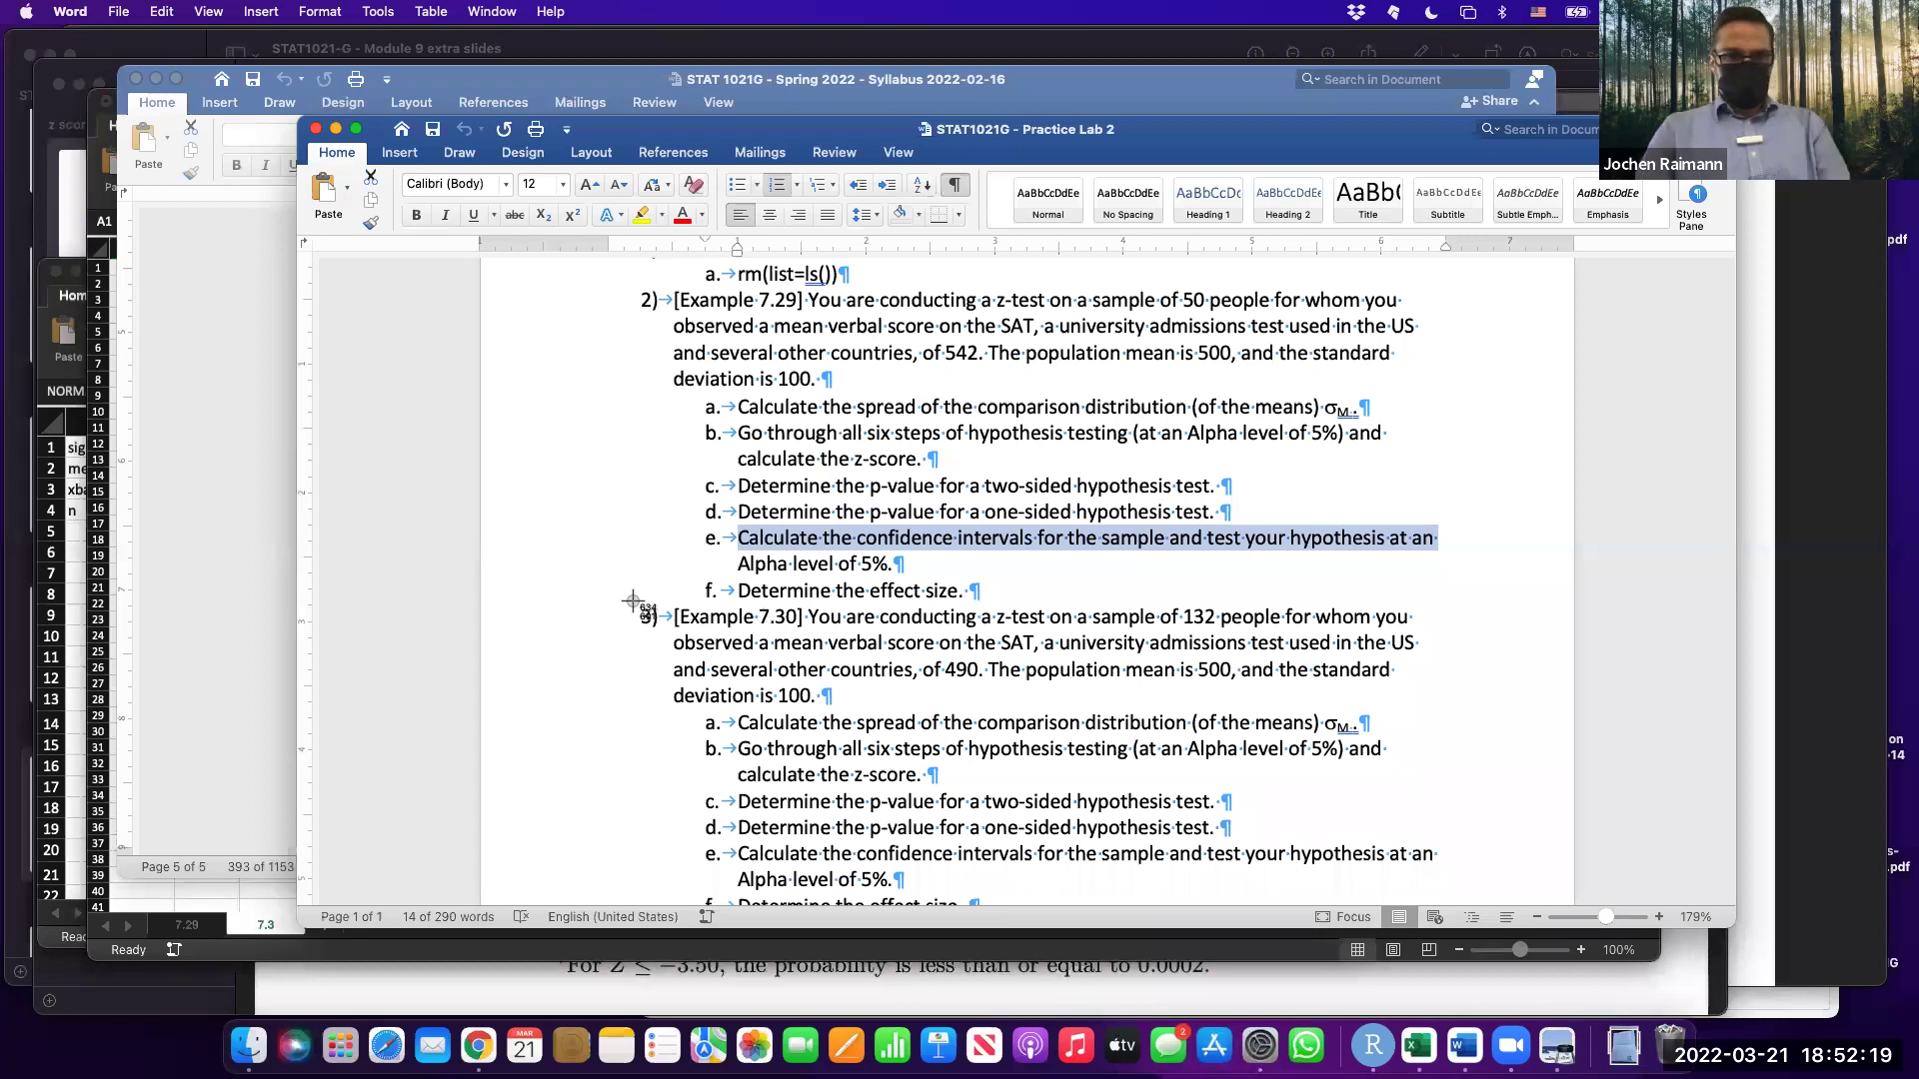
{"action": "left_click_drag", "start_coordinate": [630, 600], "coordinate": [1436, 721]}
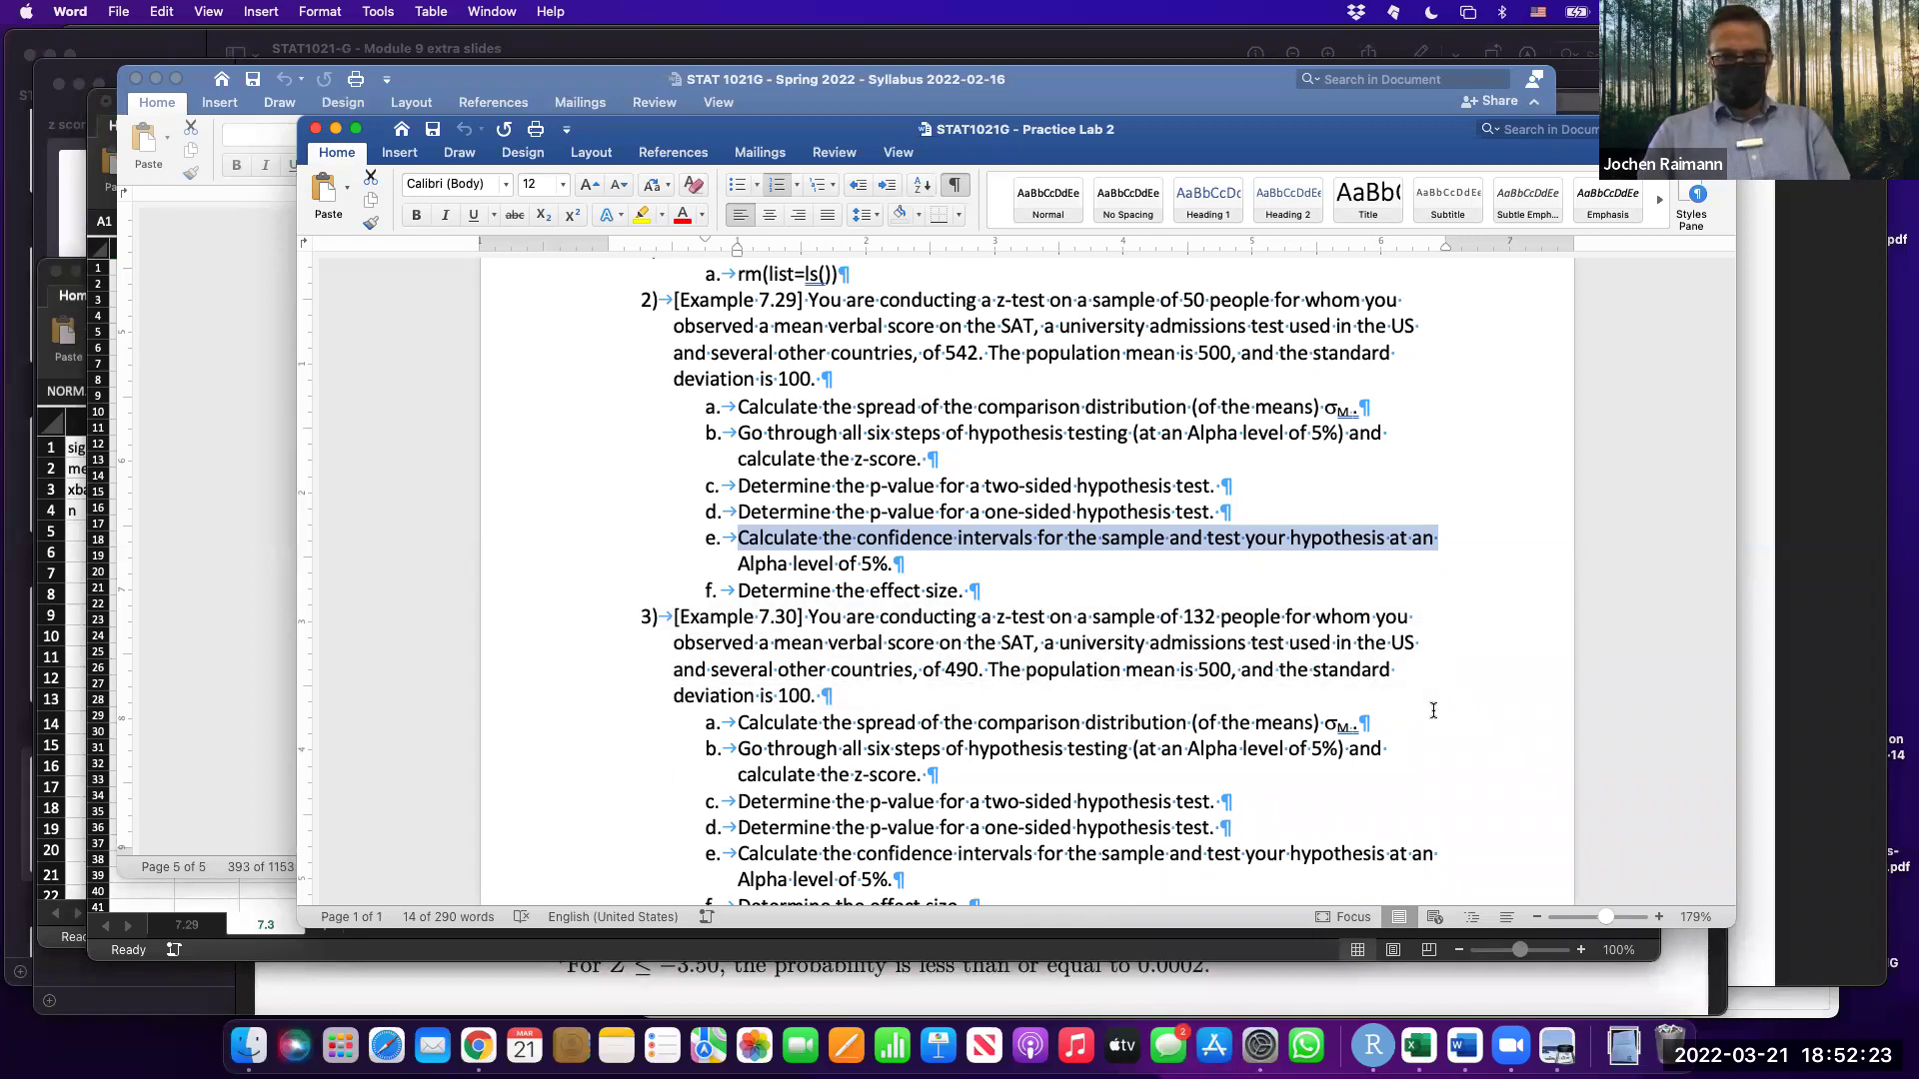
{"action": "scroll", "coordinate": [1434, 710], "scroll_direction": "down", "scroll_amount": 1}
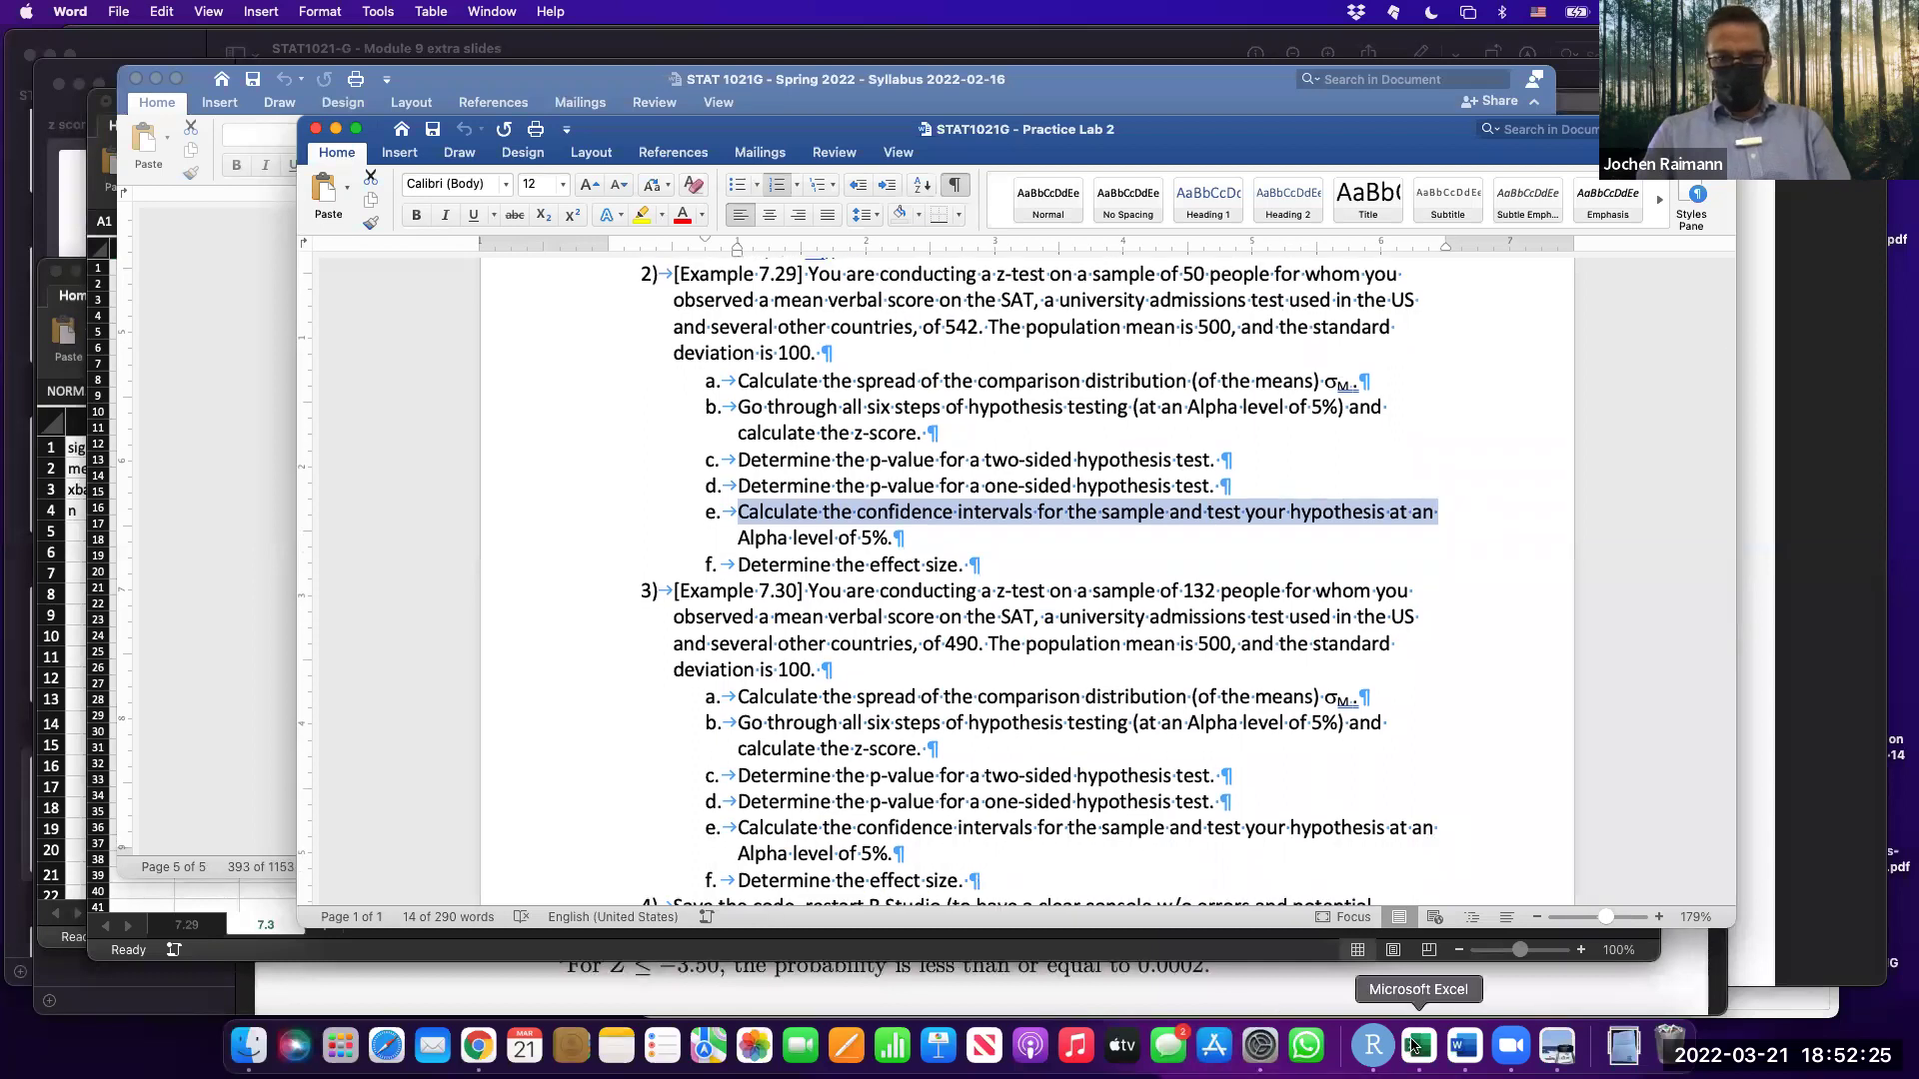
{"action": "left_click", "coordinate": [1413, 1046]}
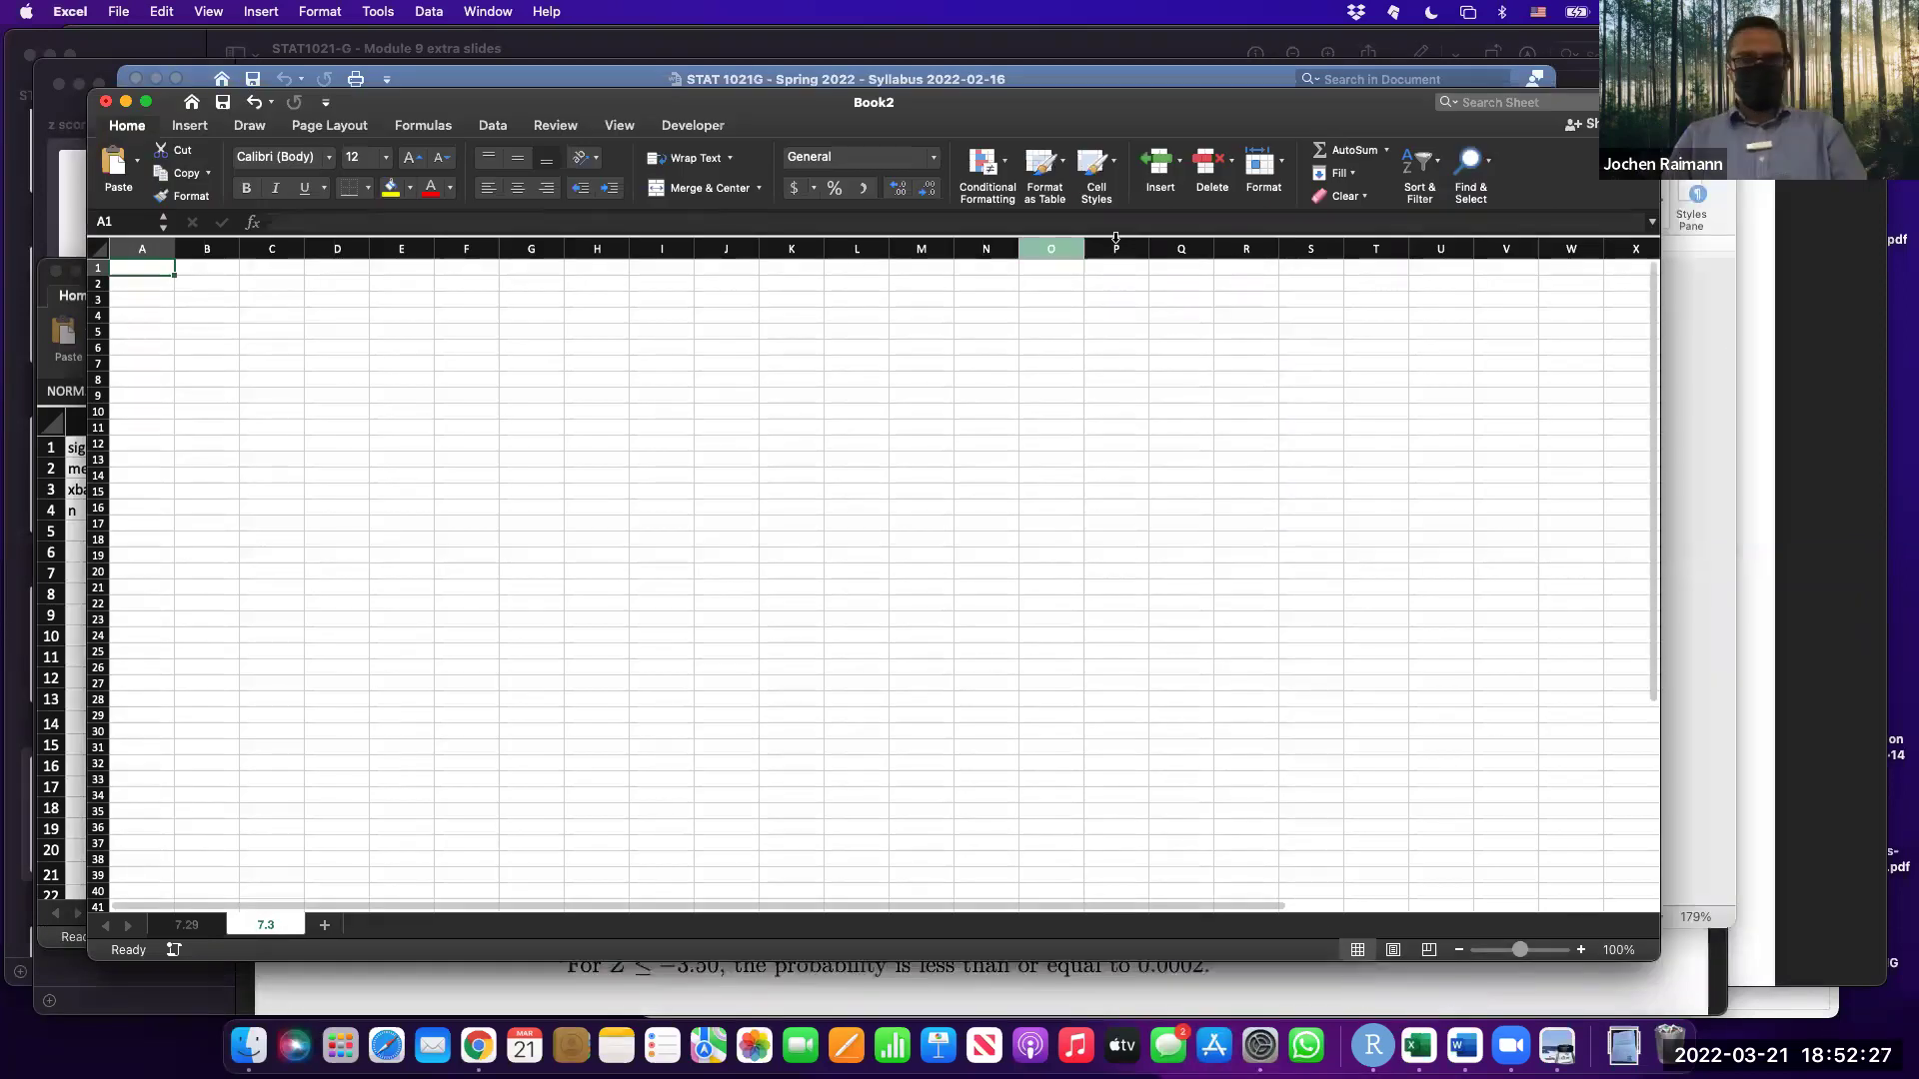
{"action": "left_click", "coordinate": [871, 349]}
{"action": "key", "text": "super+v"}
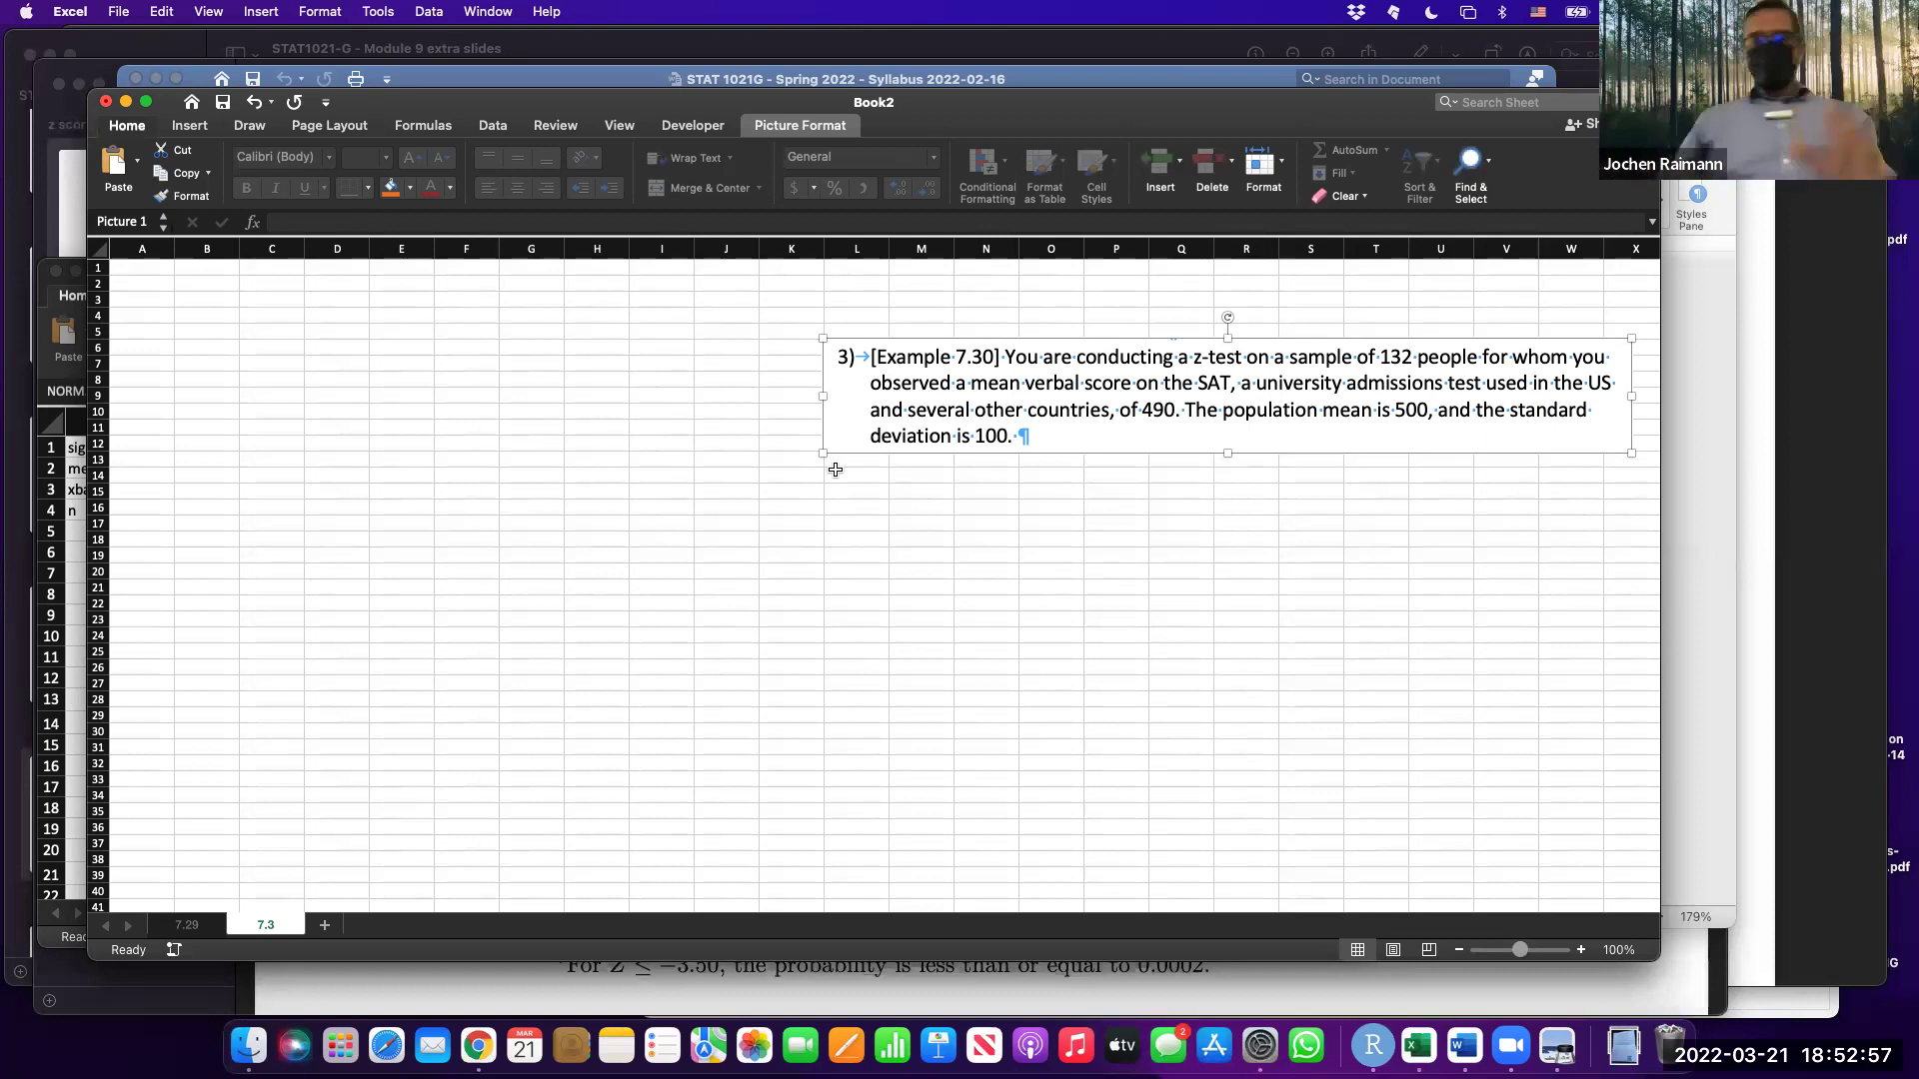
Enter the label n in cell A1 of sheet 7.3.
{"action": "left_click", "coordinate": [160, 282]}
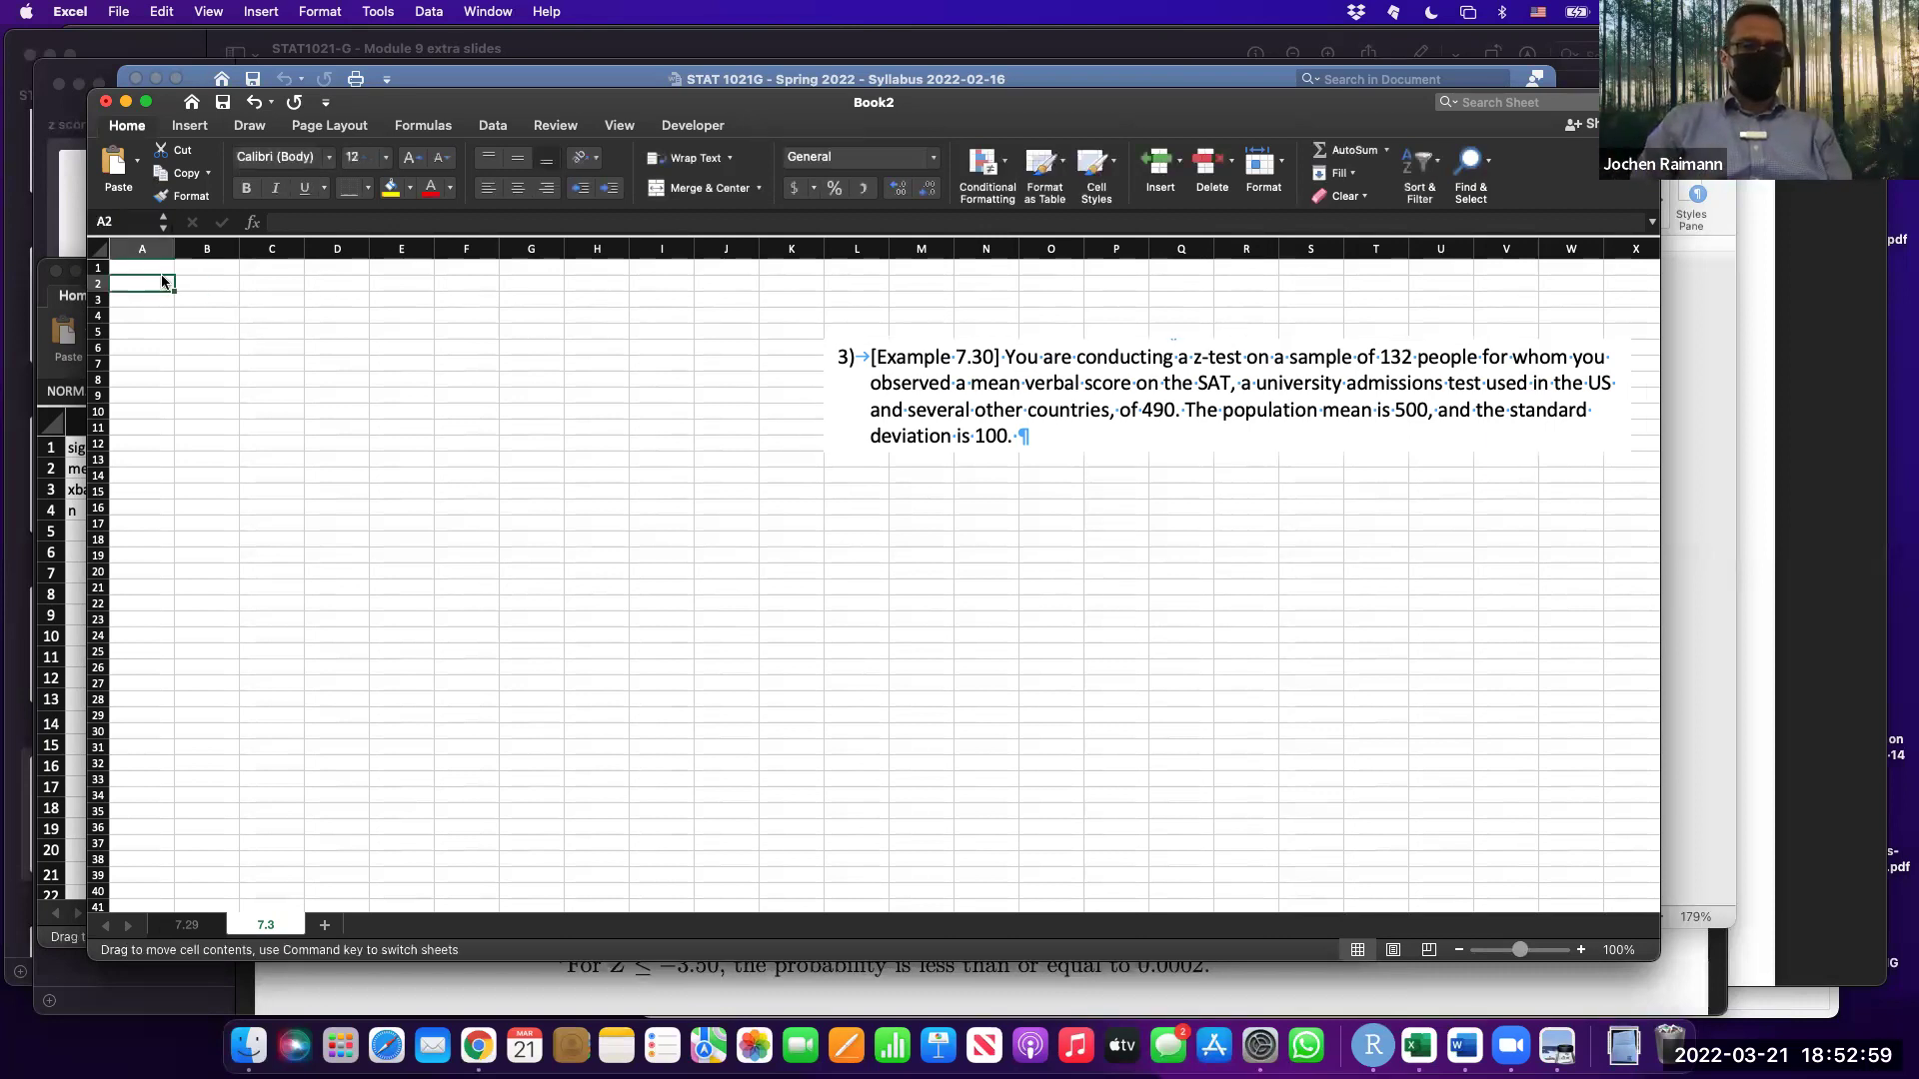
{"action": "key", "text": "Up"}
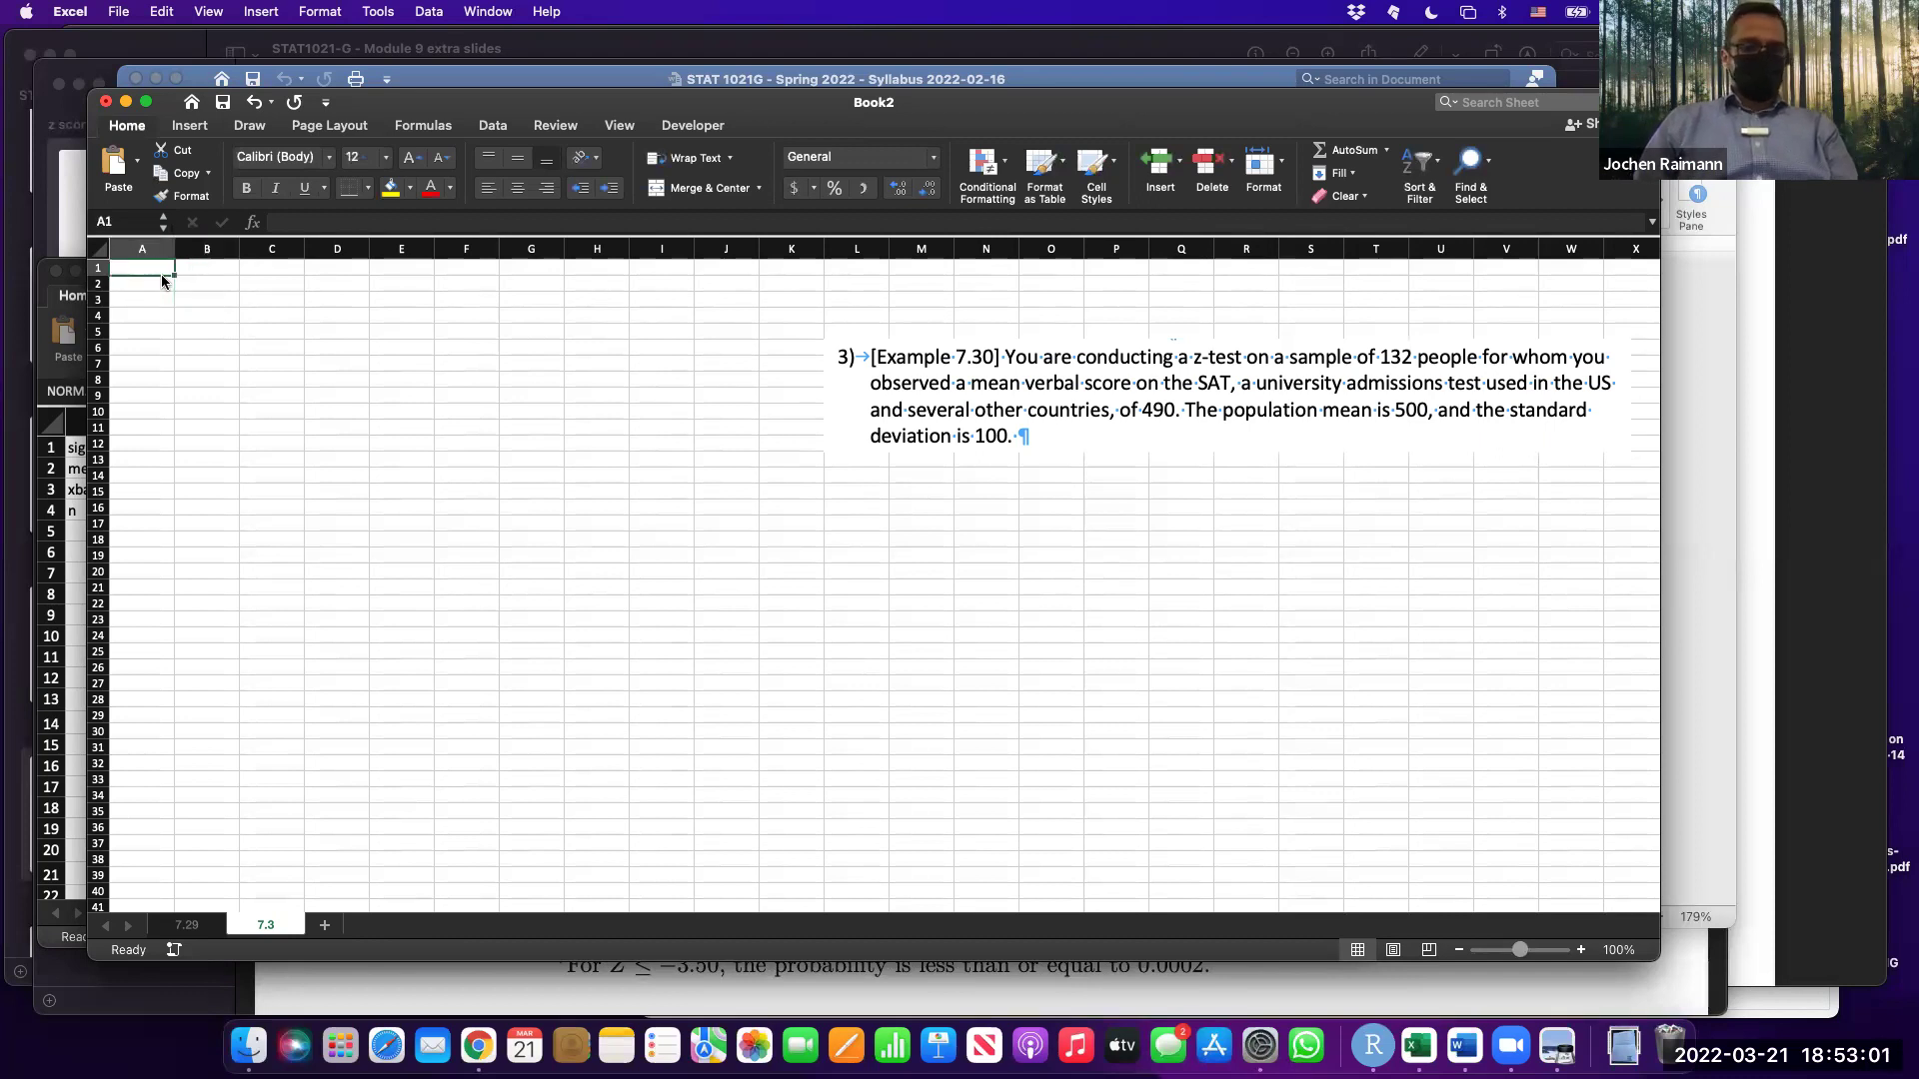
{"action": "type", "text": "n="}
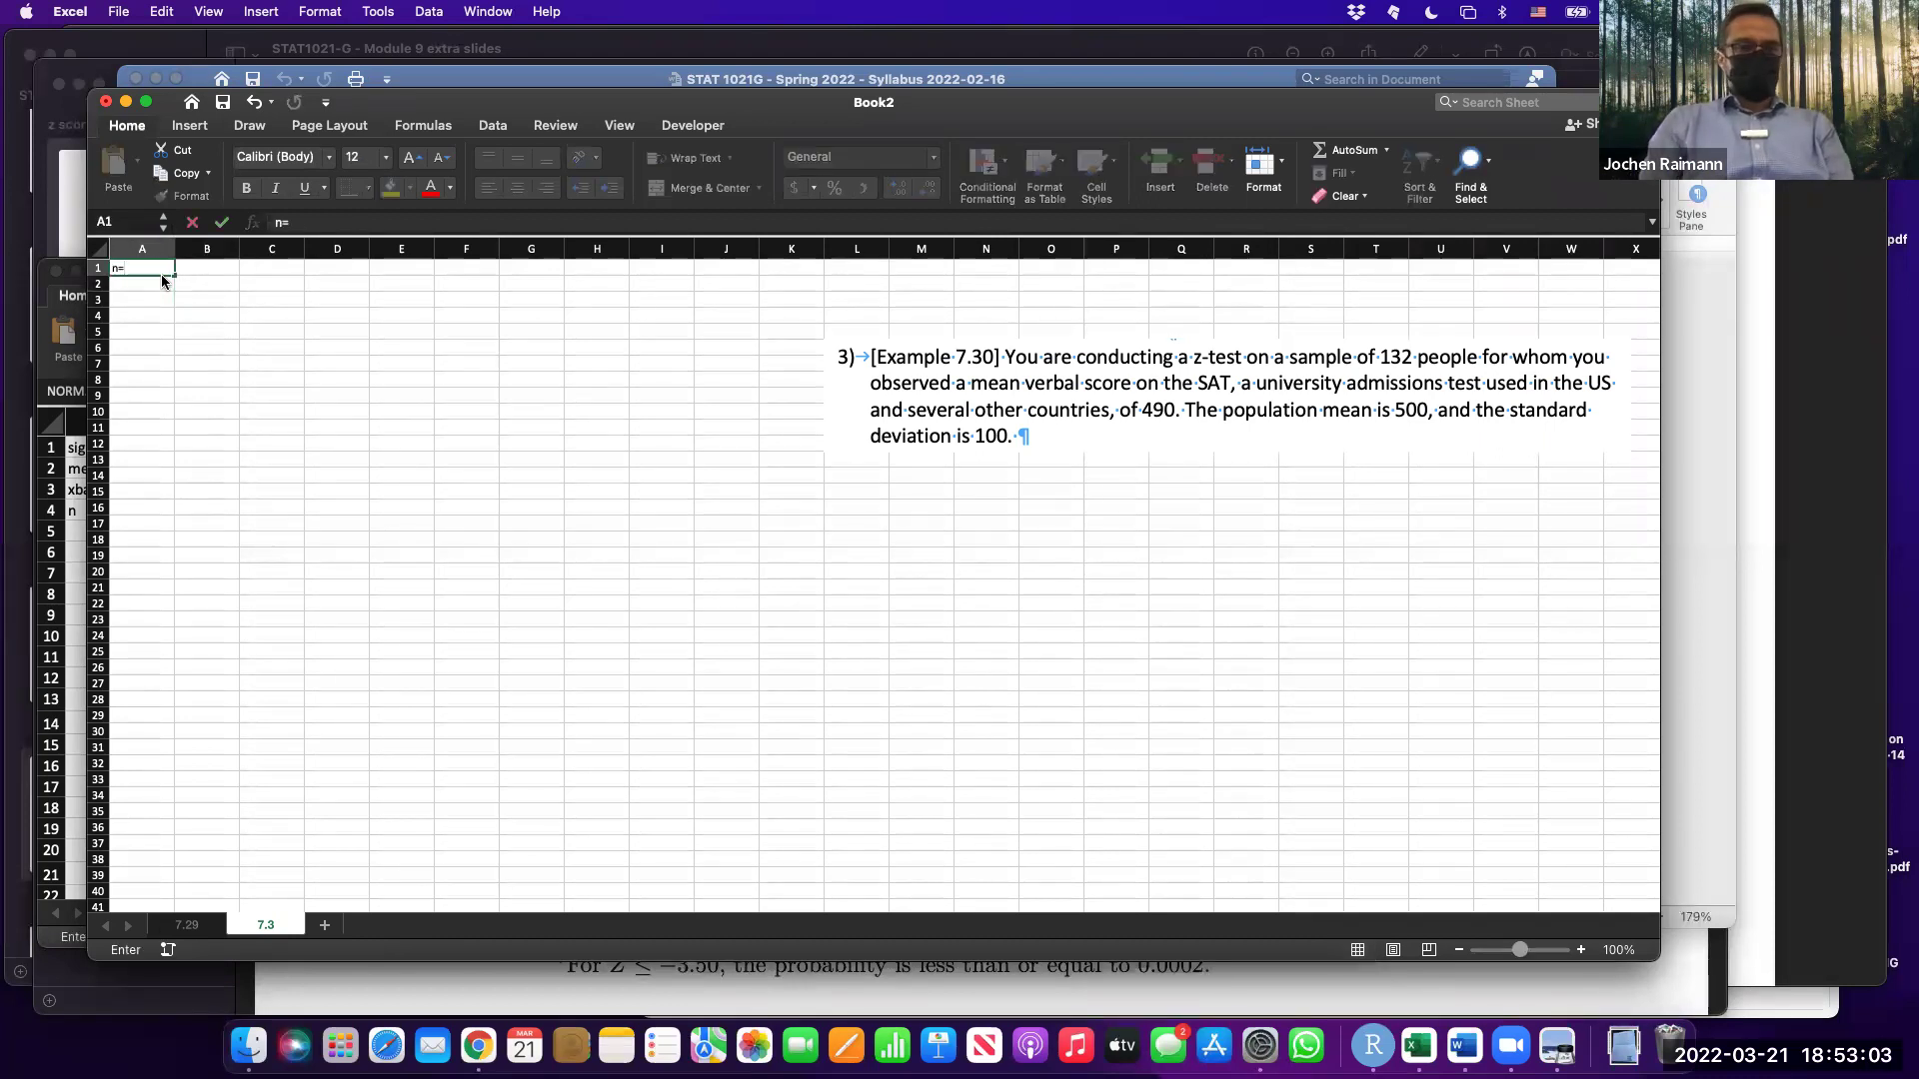
{"action": "key", "text": "BackSpace"}
{"action": "key", "text": "Tab"}
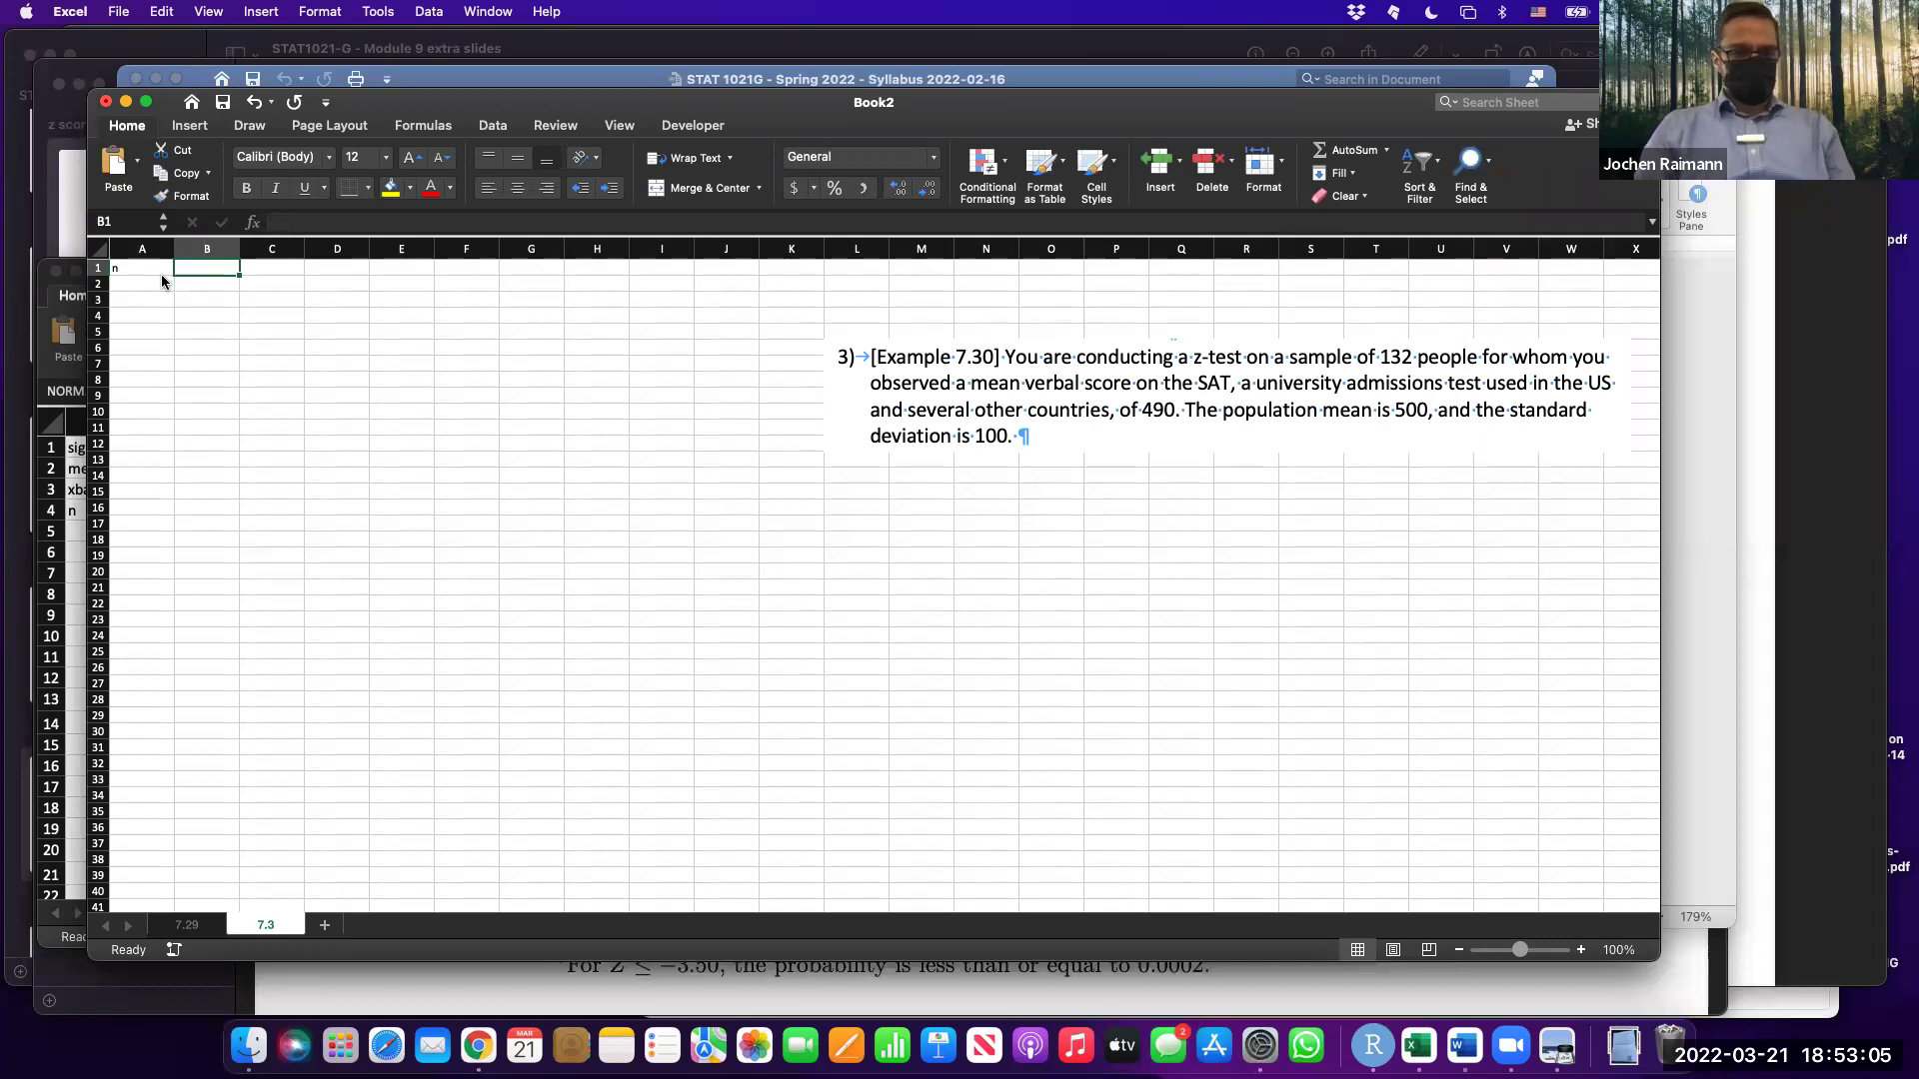
Copy the hypothesis test table D12:G18 from sheet 7.29 and paste it into sheet 7.3 starting at K26.
{"action": "left_click", "coordinate": [200, 927]}
{"action": "scroll", "coordinate": [792, 811], "scroll_direction": "down", "scroll_amount": 10}
{"action": "scroll", "coordinate": [775, 758], "scroll_direction": "up", "scroll_amount": 10}
{"action": "scroll", "coordinate": [780, 755], "scroll_direction": "up", "scroll_amount": 3}
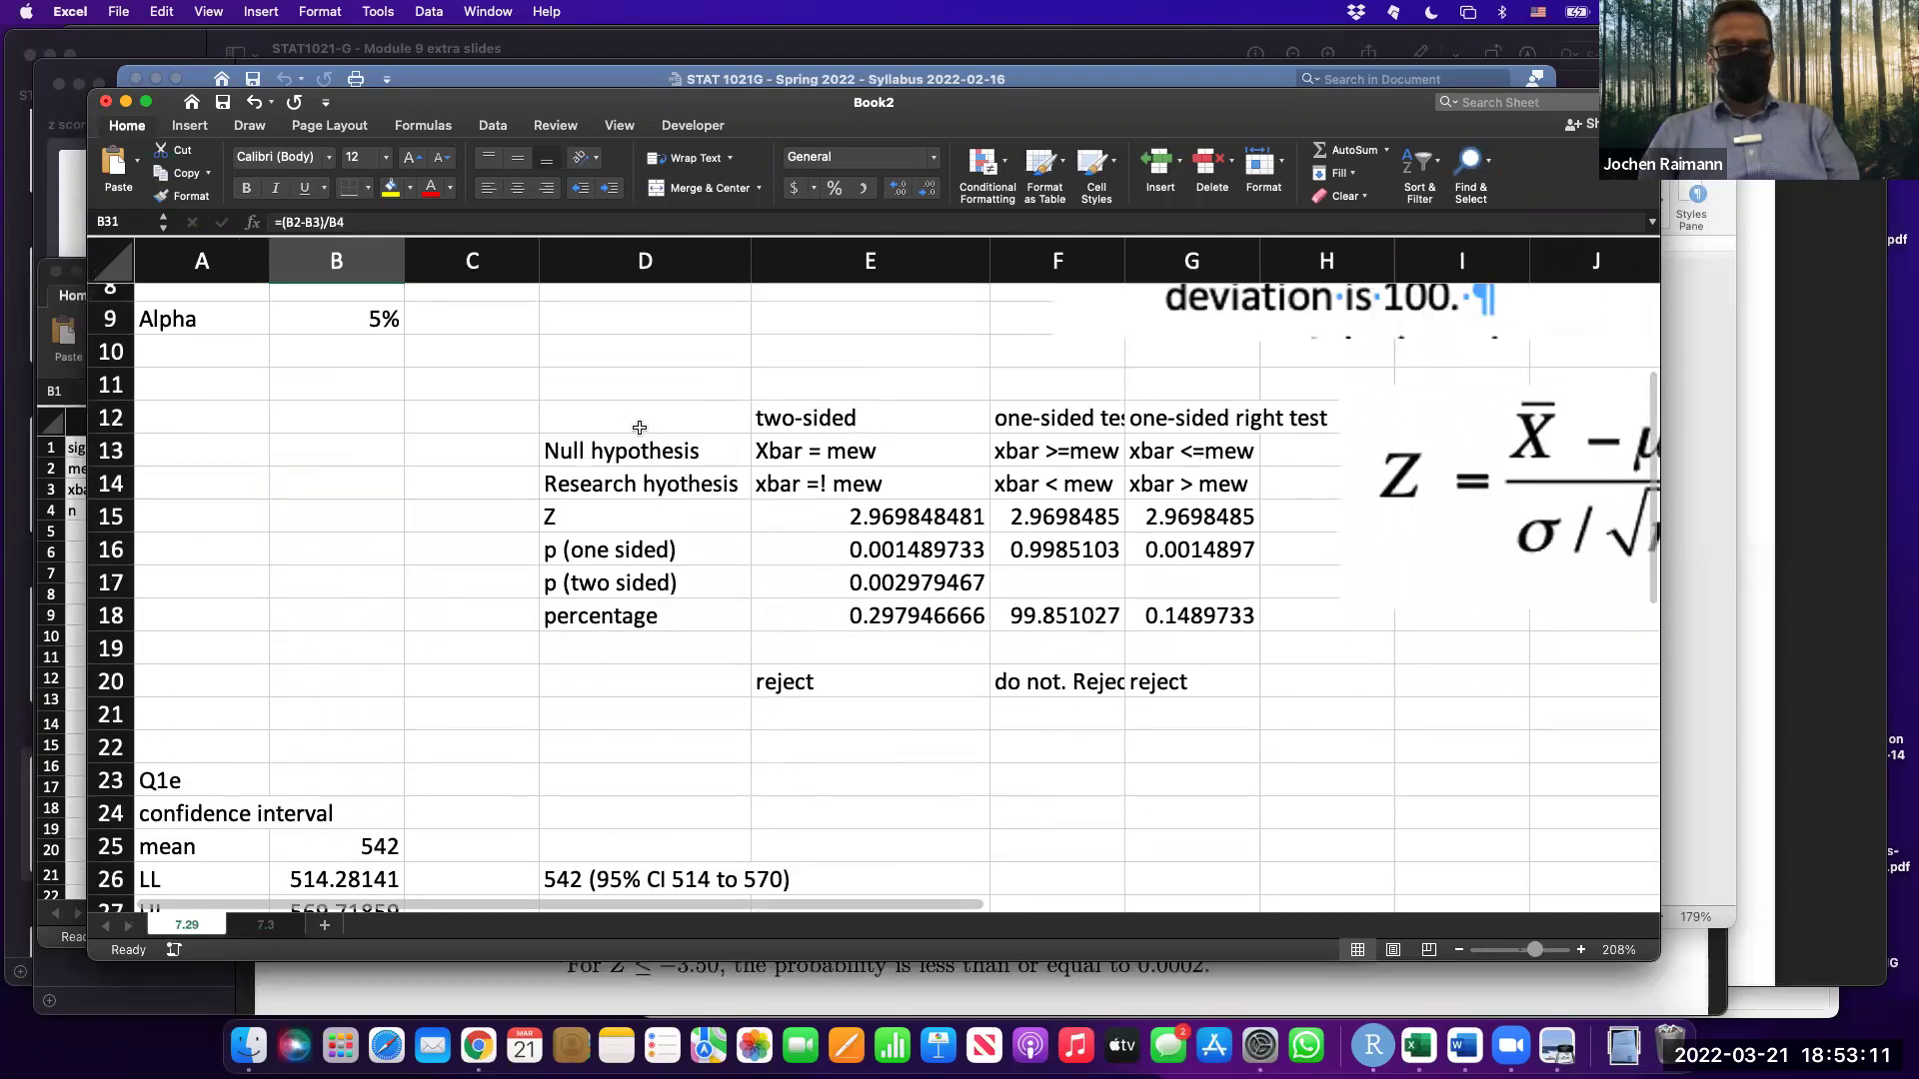
{"action": "left_click_drag", "start_coordinate": [639, 420], "coordinate": [1212, 602]}
{"action": "key", "text": "super+c"}
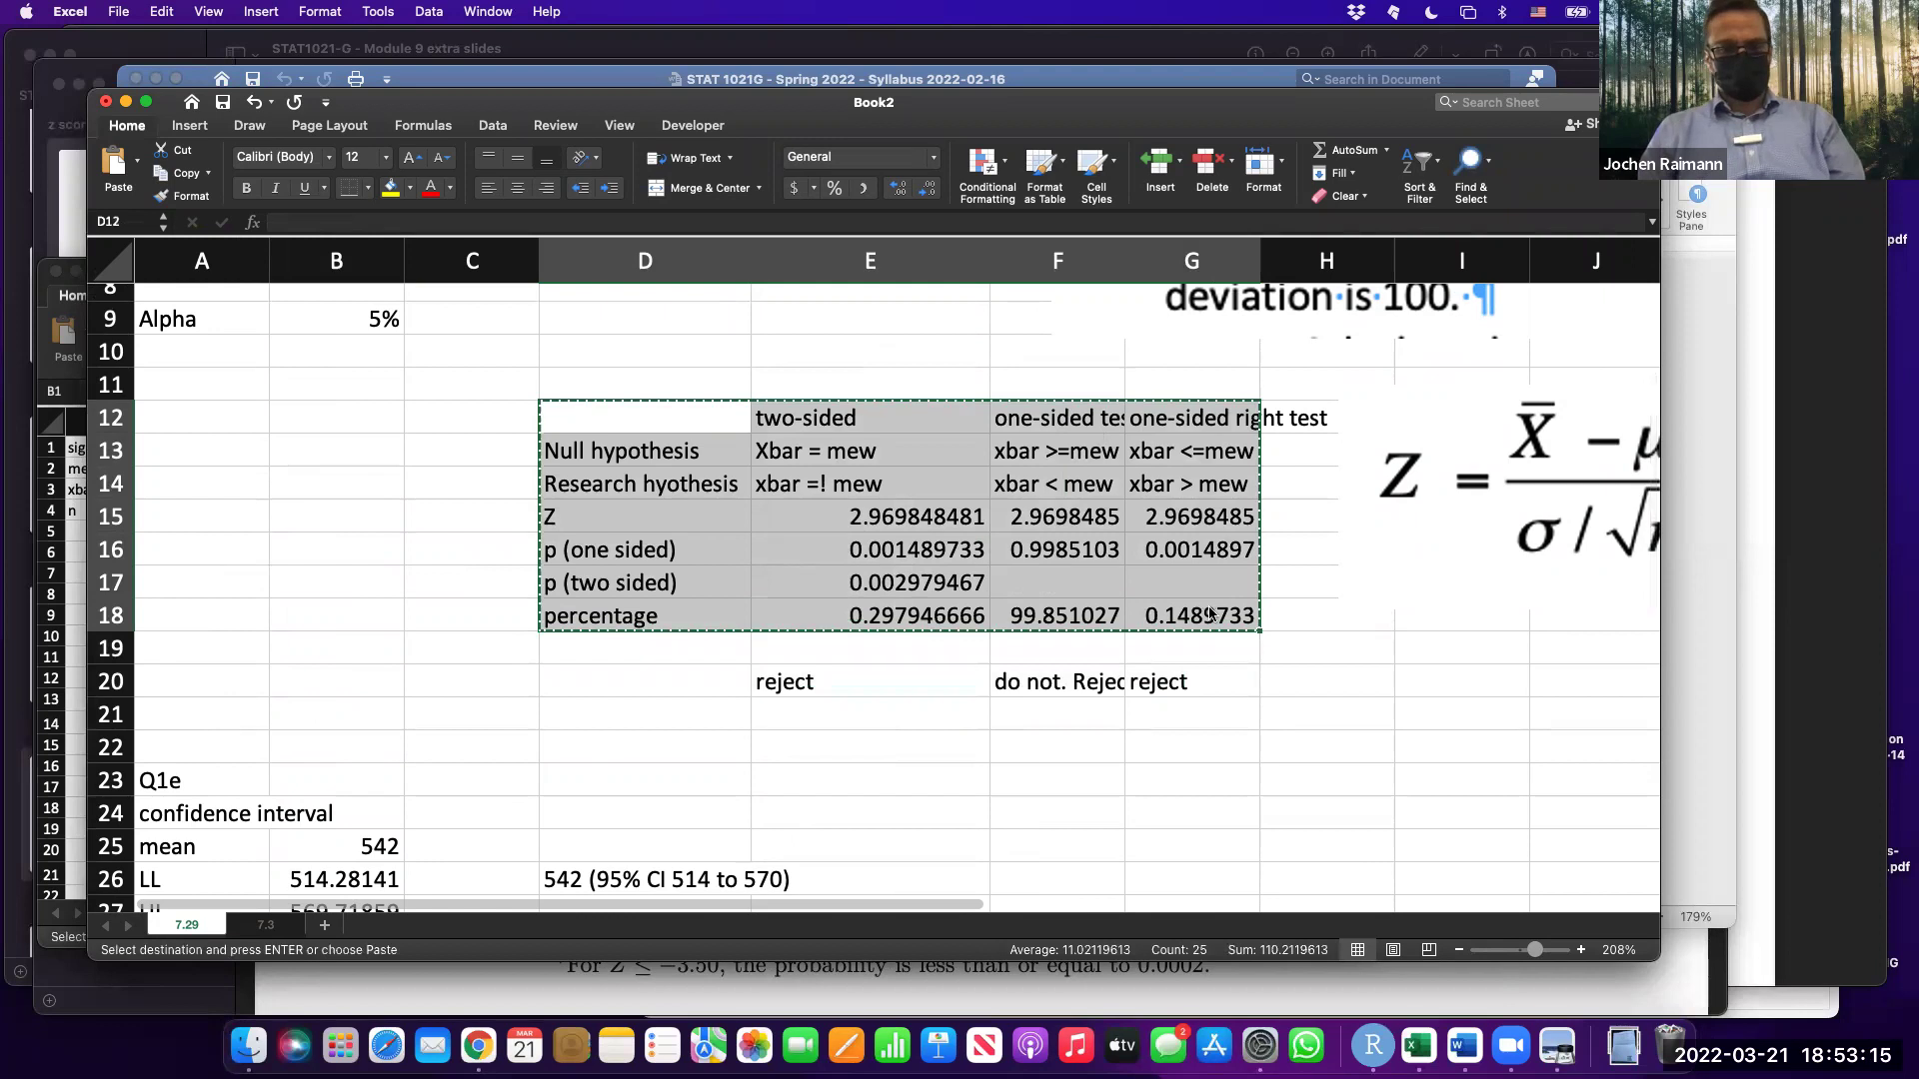
{"action": "left_click", "coordinate": [265, 925]}
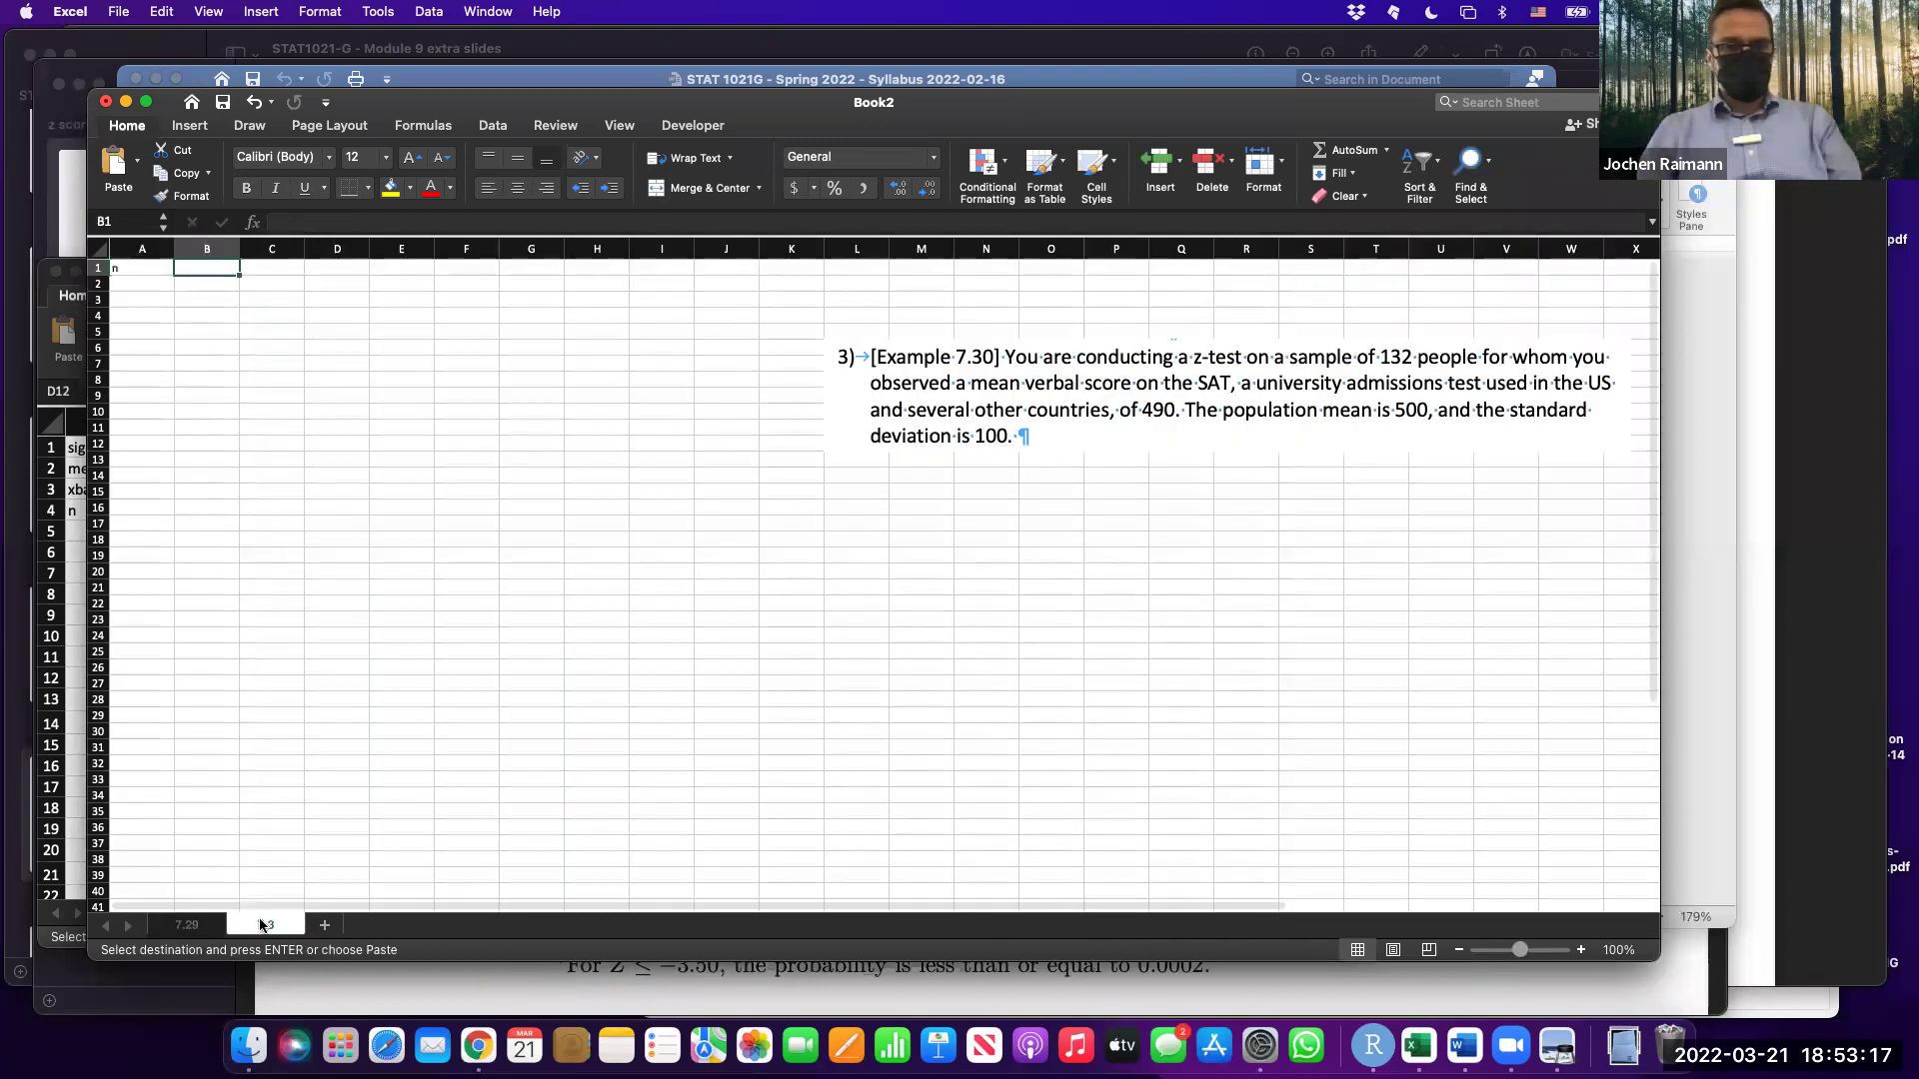
{"action": "left_click", "coordinate": [794, 664]}
{"action": "key", "text": "super+v"}
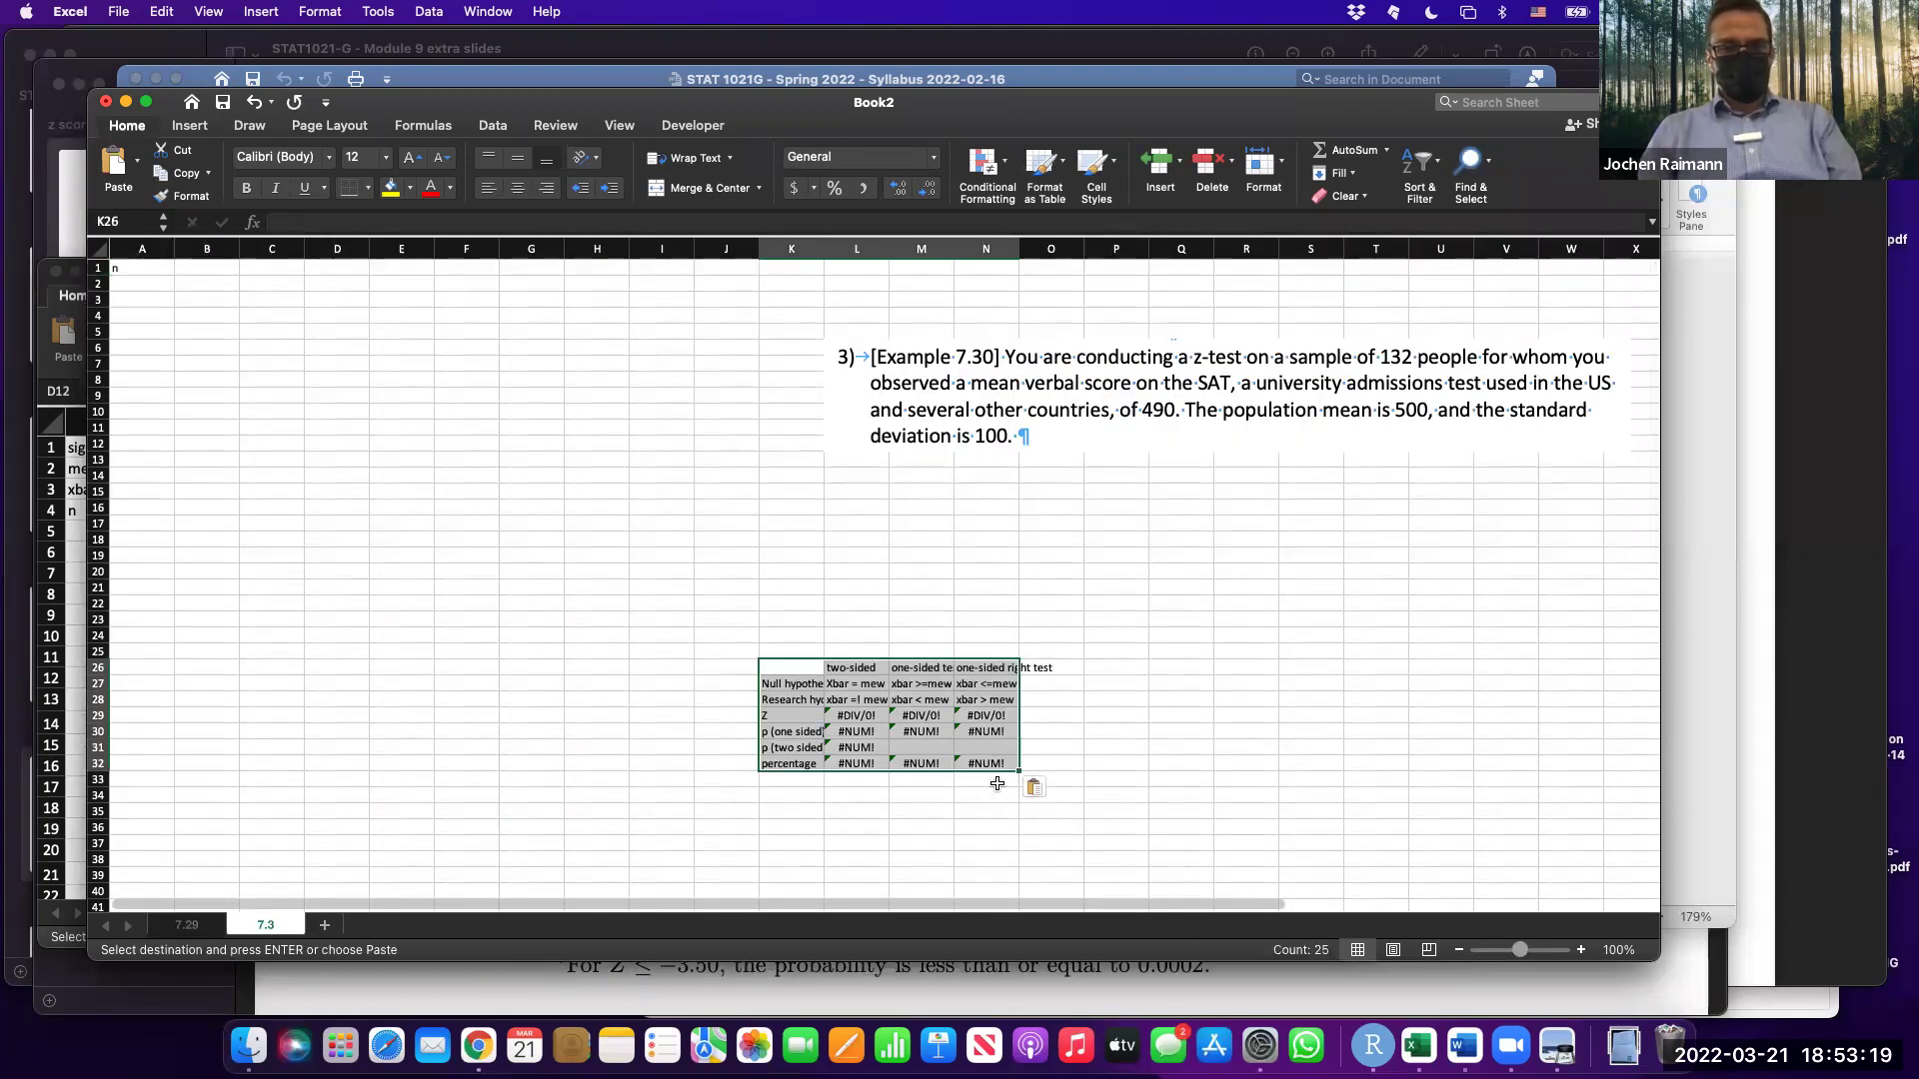
Clear the Z, p and percentage formulas from L29:N32 of the pasted table, keeping its labels and hypotheses.
{"action": "left_click_drag", "start_coordinate": [847, 715], "coordinate": [1003, 764]}
{"action": "key", "text": "Escape"}
{"action": "key", "text": "Delete"}
{"action": "key", "text": "Left"}
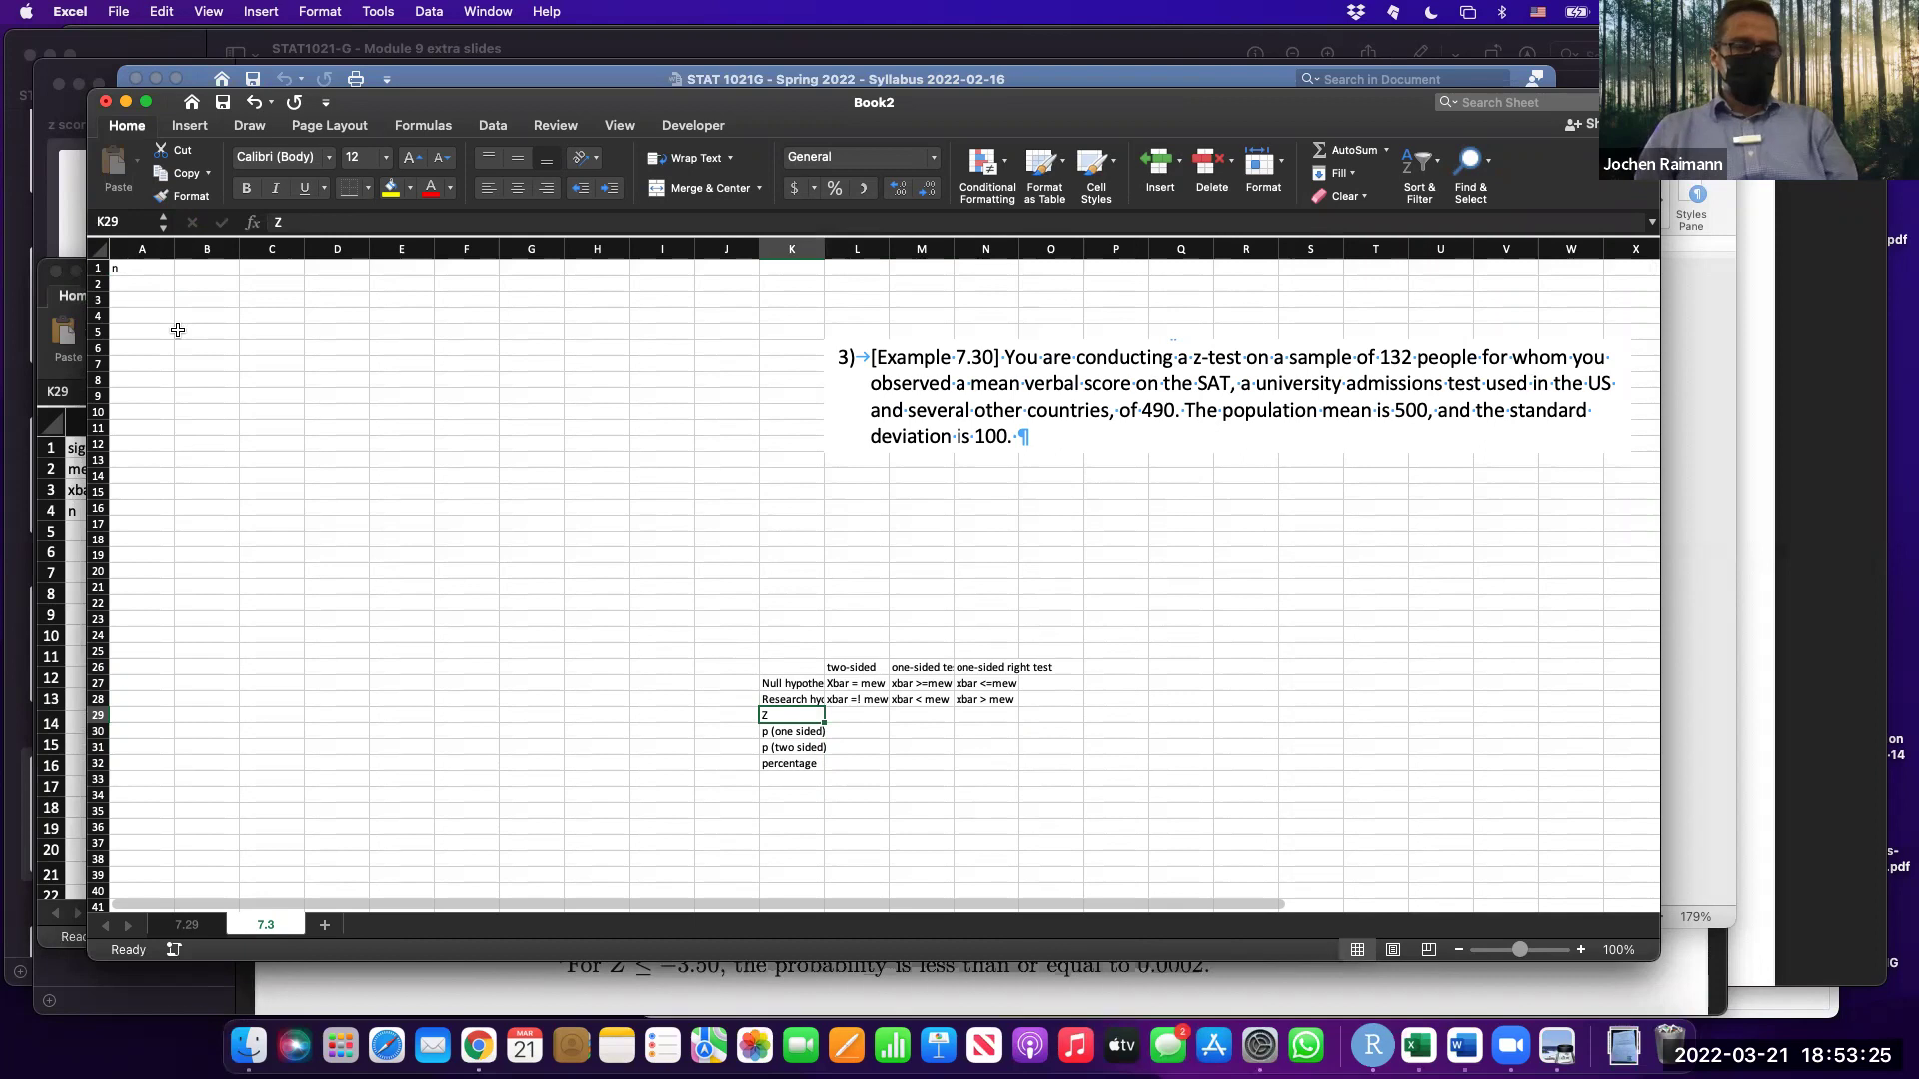
{"action": "scroll", "coordinate": [177, 330], "scroll_direction": "up", "scroll_amount": 5}
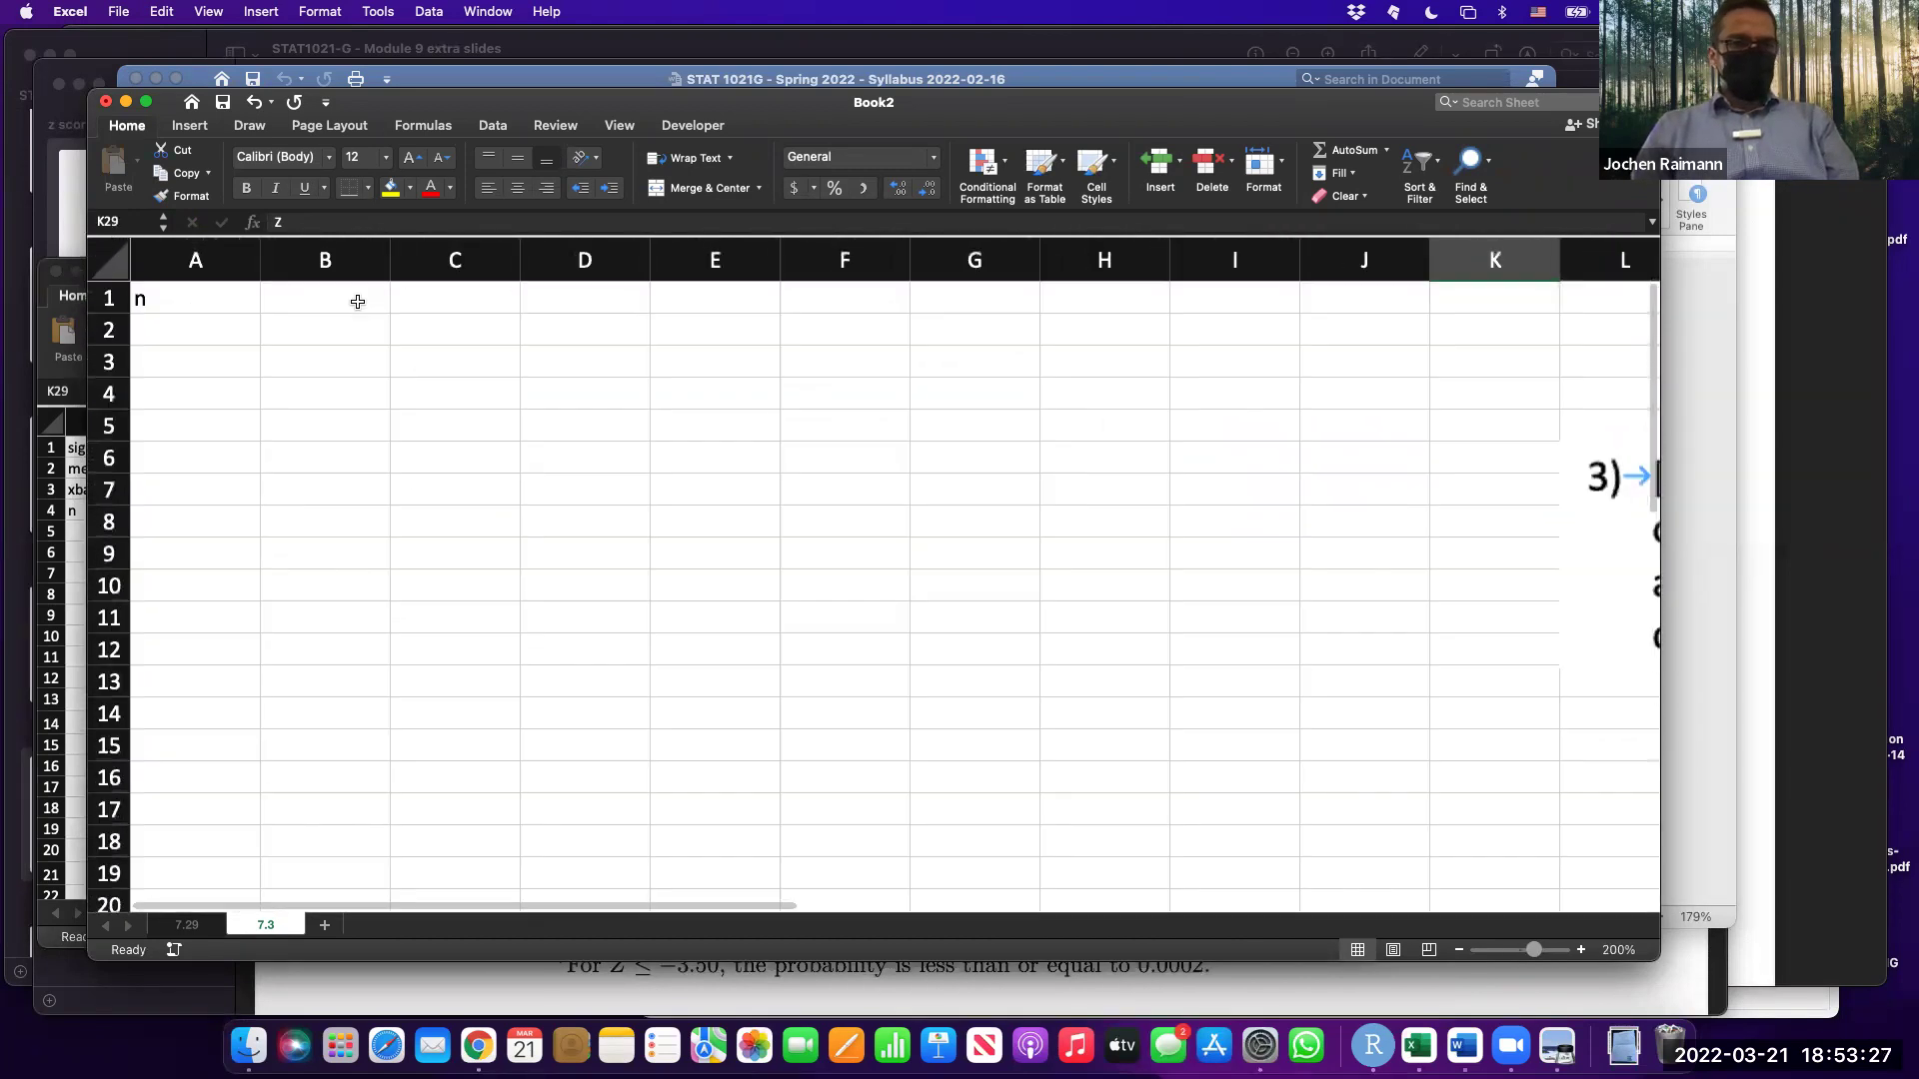
Enter the sample size 132 in B1, and add the label xbar with the value 490 in row 2.
{"action": "left_click", "coordinate": [358, 300]}
{"action": "type", "text": "132"}
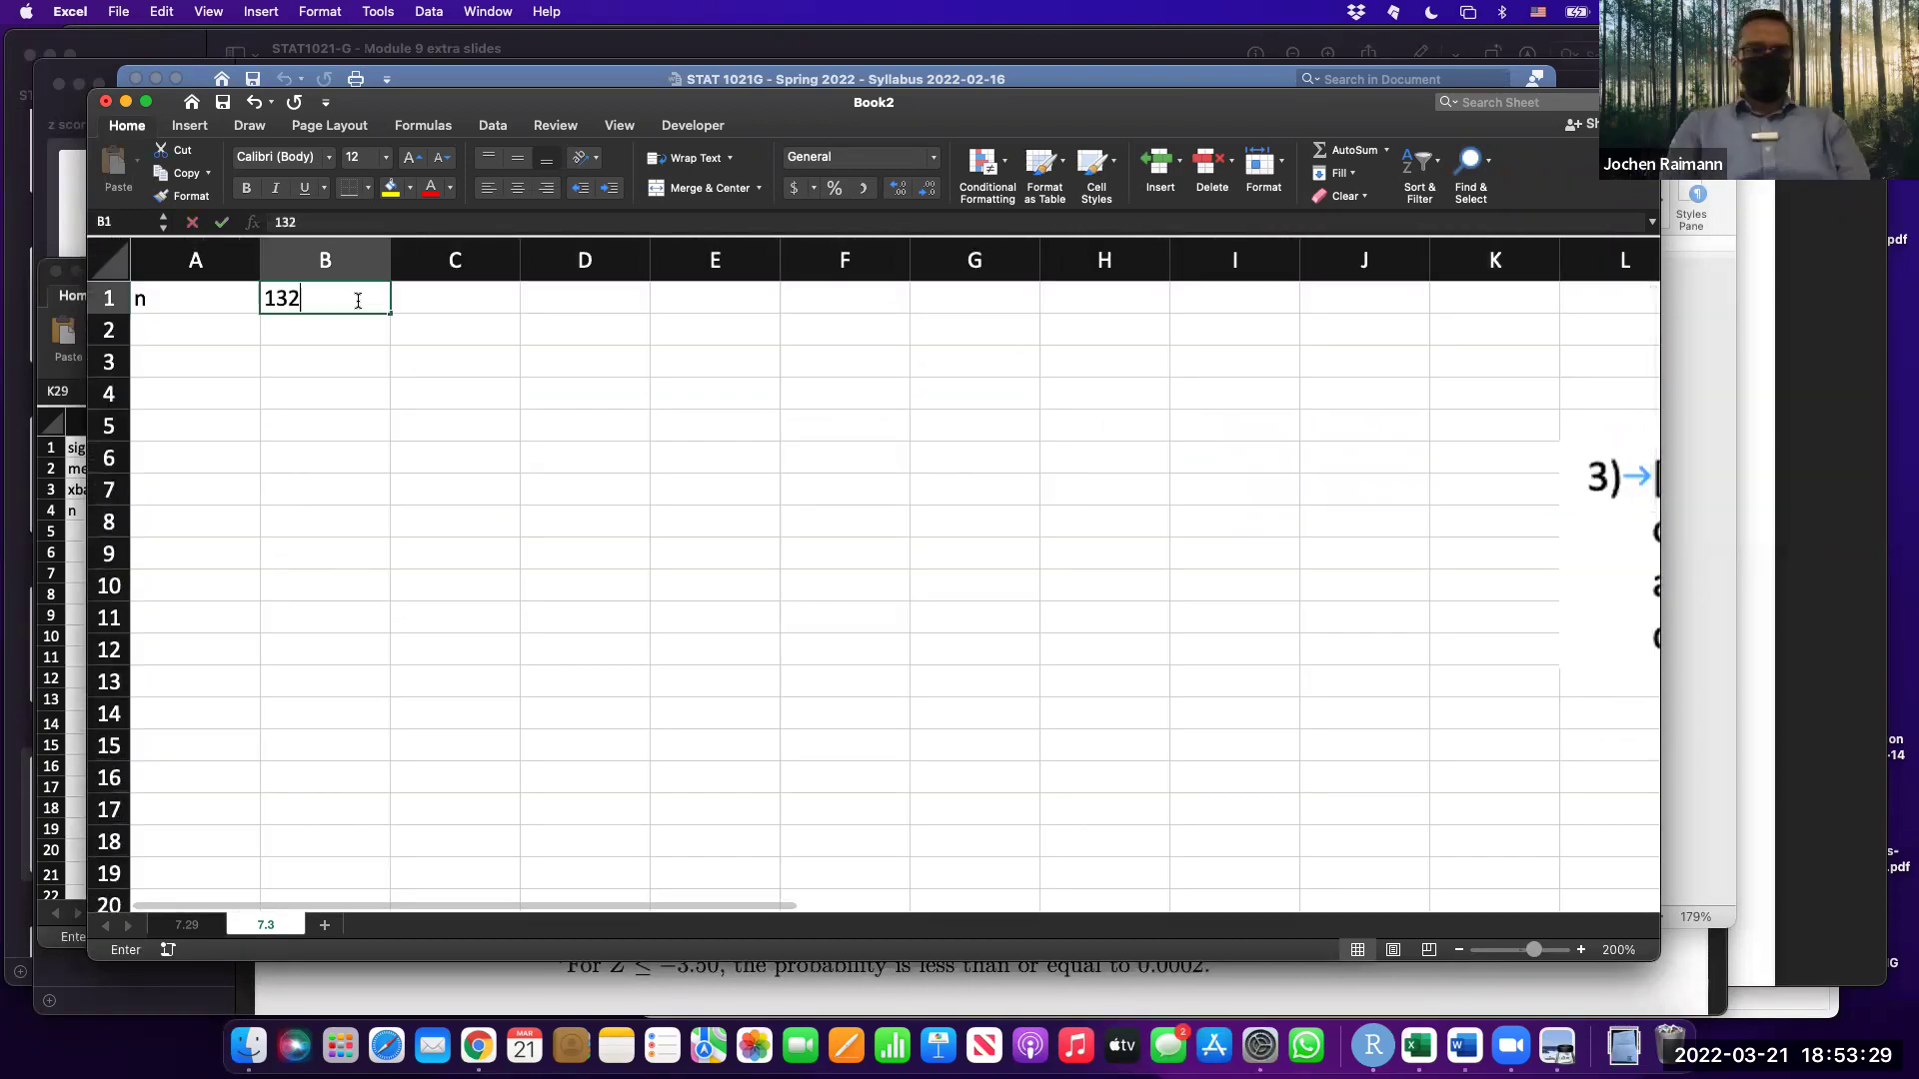
{"action": "key", "text": "Return"}
{"action": "key", "text": "Left"}
{"action": "type", "text": "xbar"}
{"action": "key", "text": "Tab"}
{"action": "type", "text": "490"}
{"action": "key", "text": "Return"}
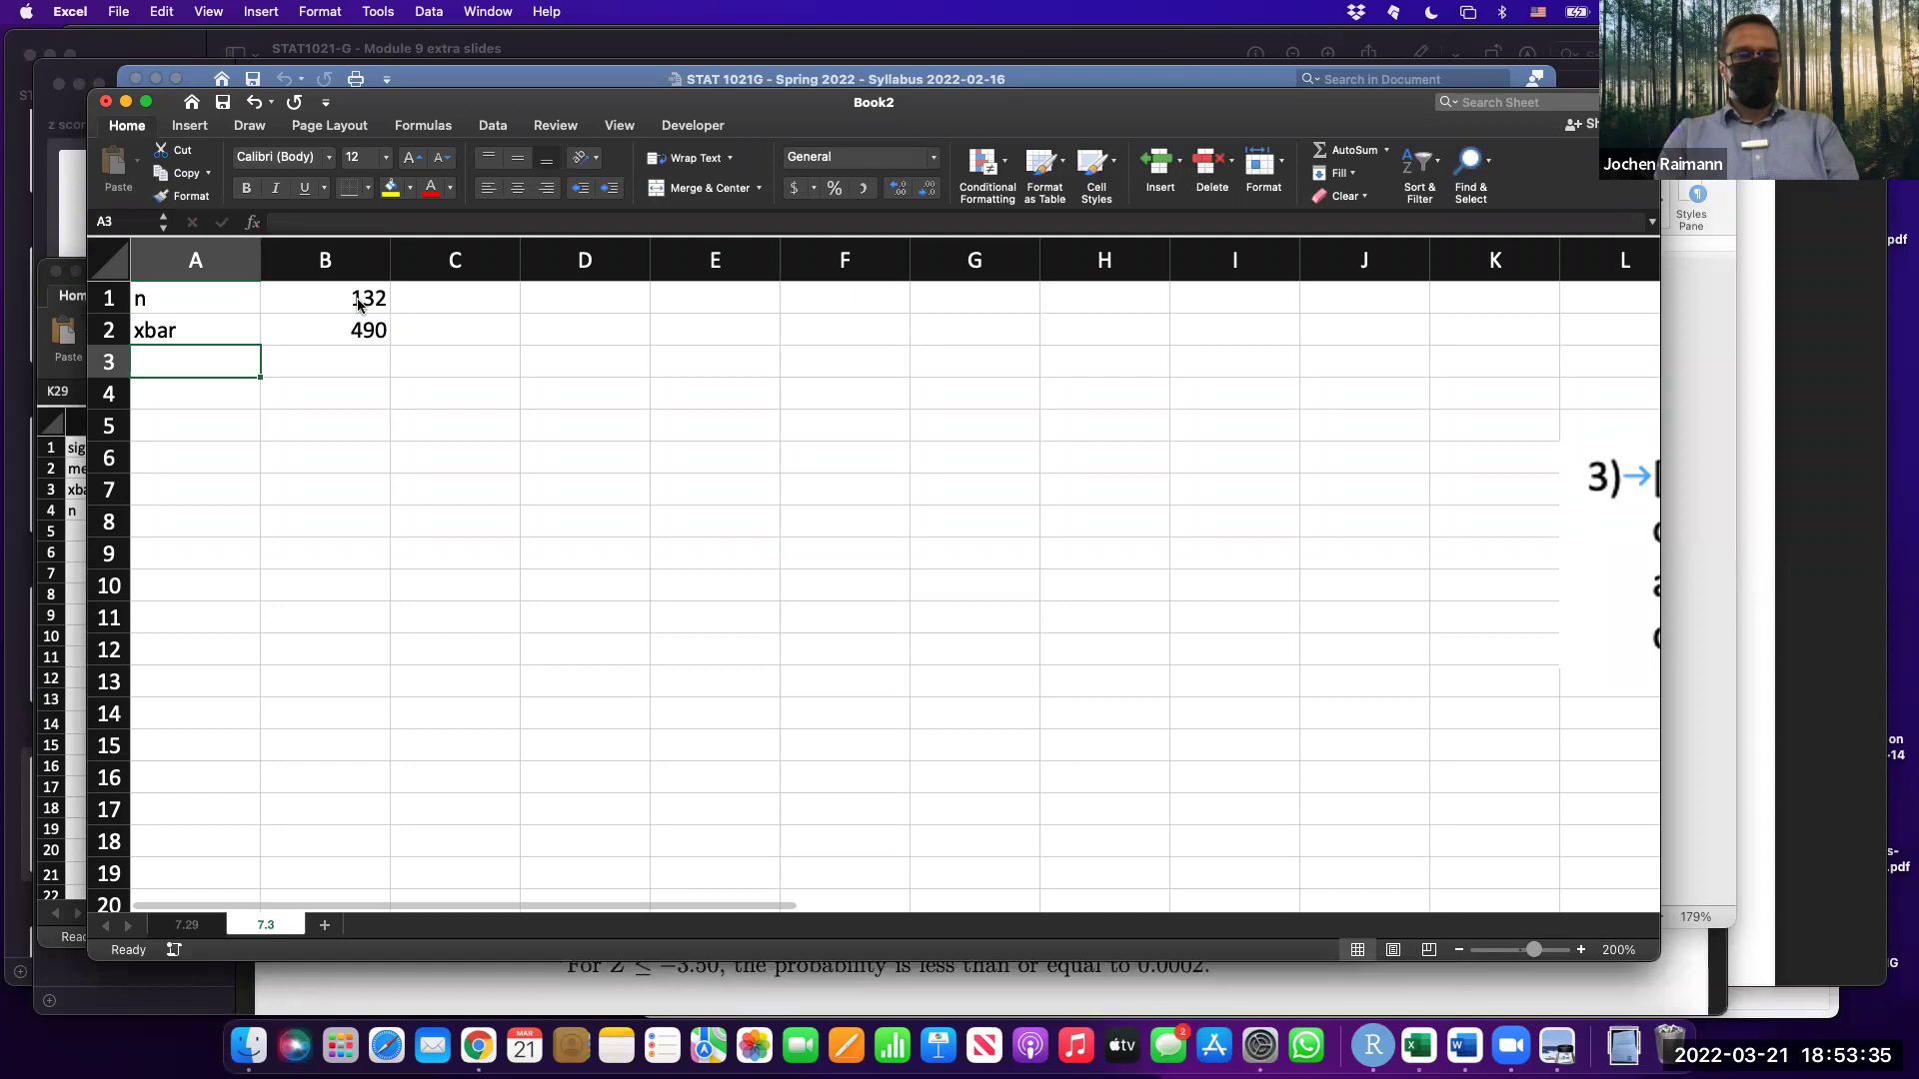
Add the population mean in row 3 with the label mew and the value 500 from the problem text.
{"action": "type", "text": "mew"}
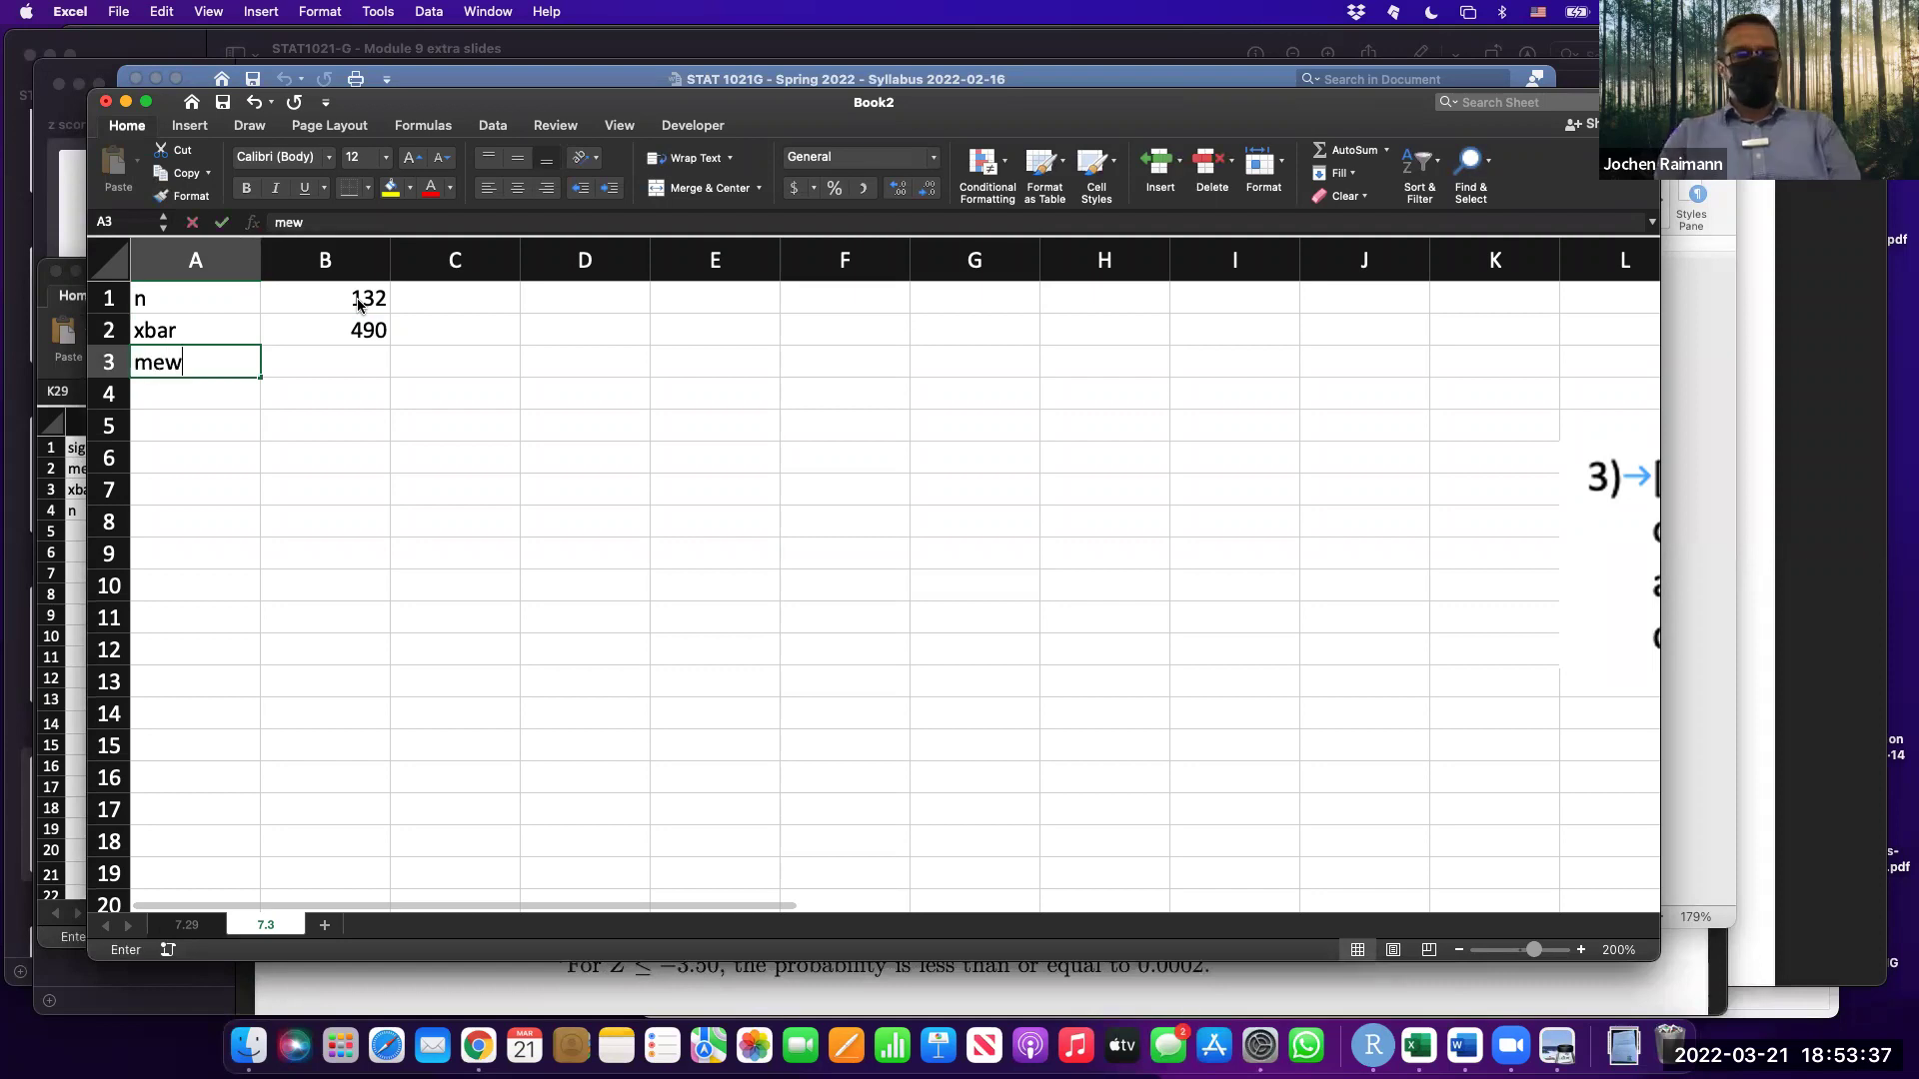
{"action": "key", "text": "Tab"}
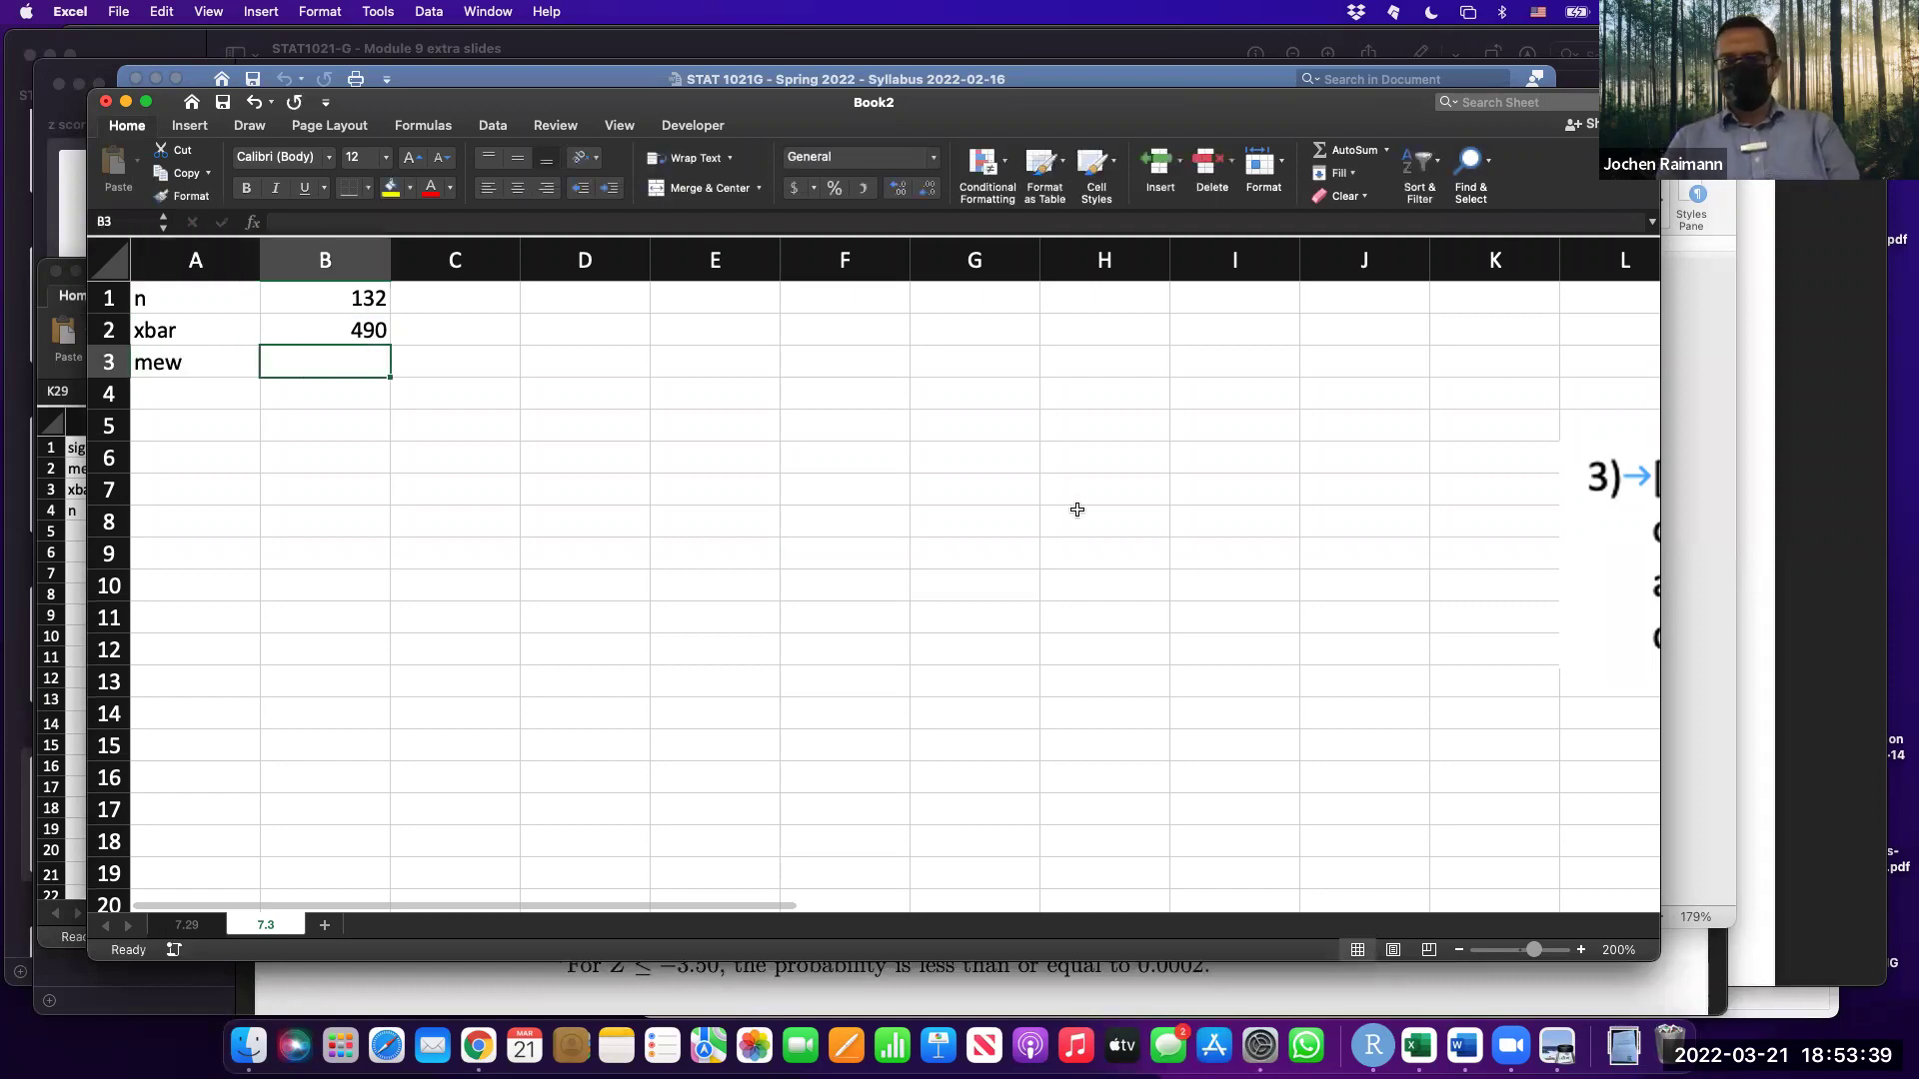
{"action": "scroll", "coordinate": [1078, 510], "scroll_direction": "down", "scroll_amount": 1}
{"action": "scroll", "coordinate": [1078, 510], "scroll_direction": "right", "scroll_amount": 2}
{"action": "scroll", "coordinate": [1078, 510], "scroll_direction": "right", "scroll_amount": 10}
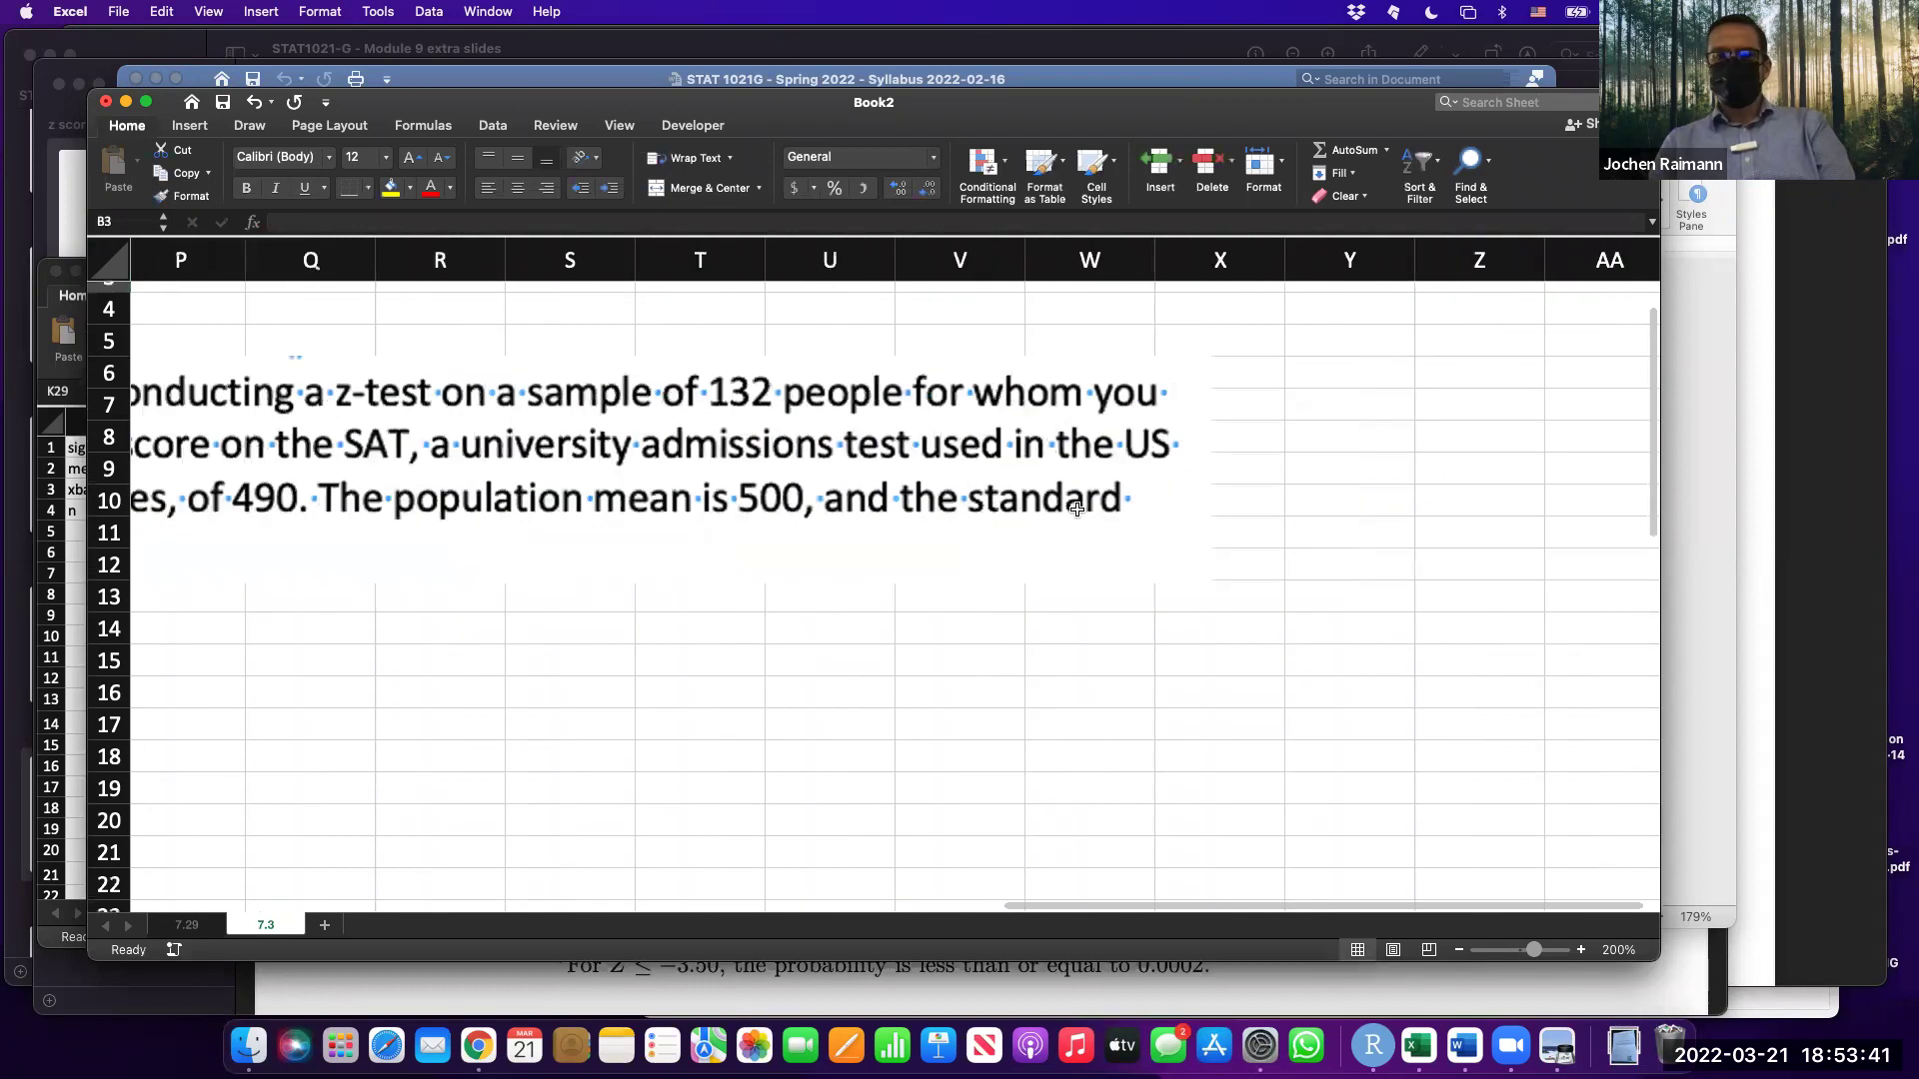
{"action": "scroll", "coordinate": [1078, 509], "scroll_direction": "left", "scroll_amount": 12}
{"action": "scroll", "coordinate": [1078, 509], "scroll_direction": "right", "scroll_amount": 3}
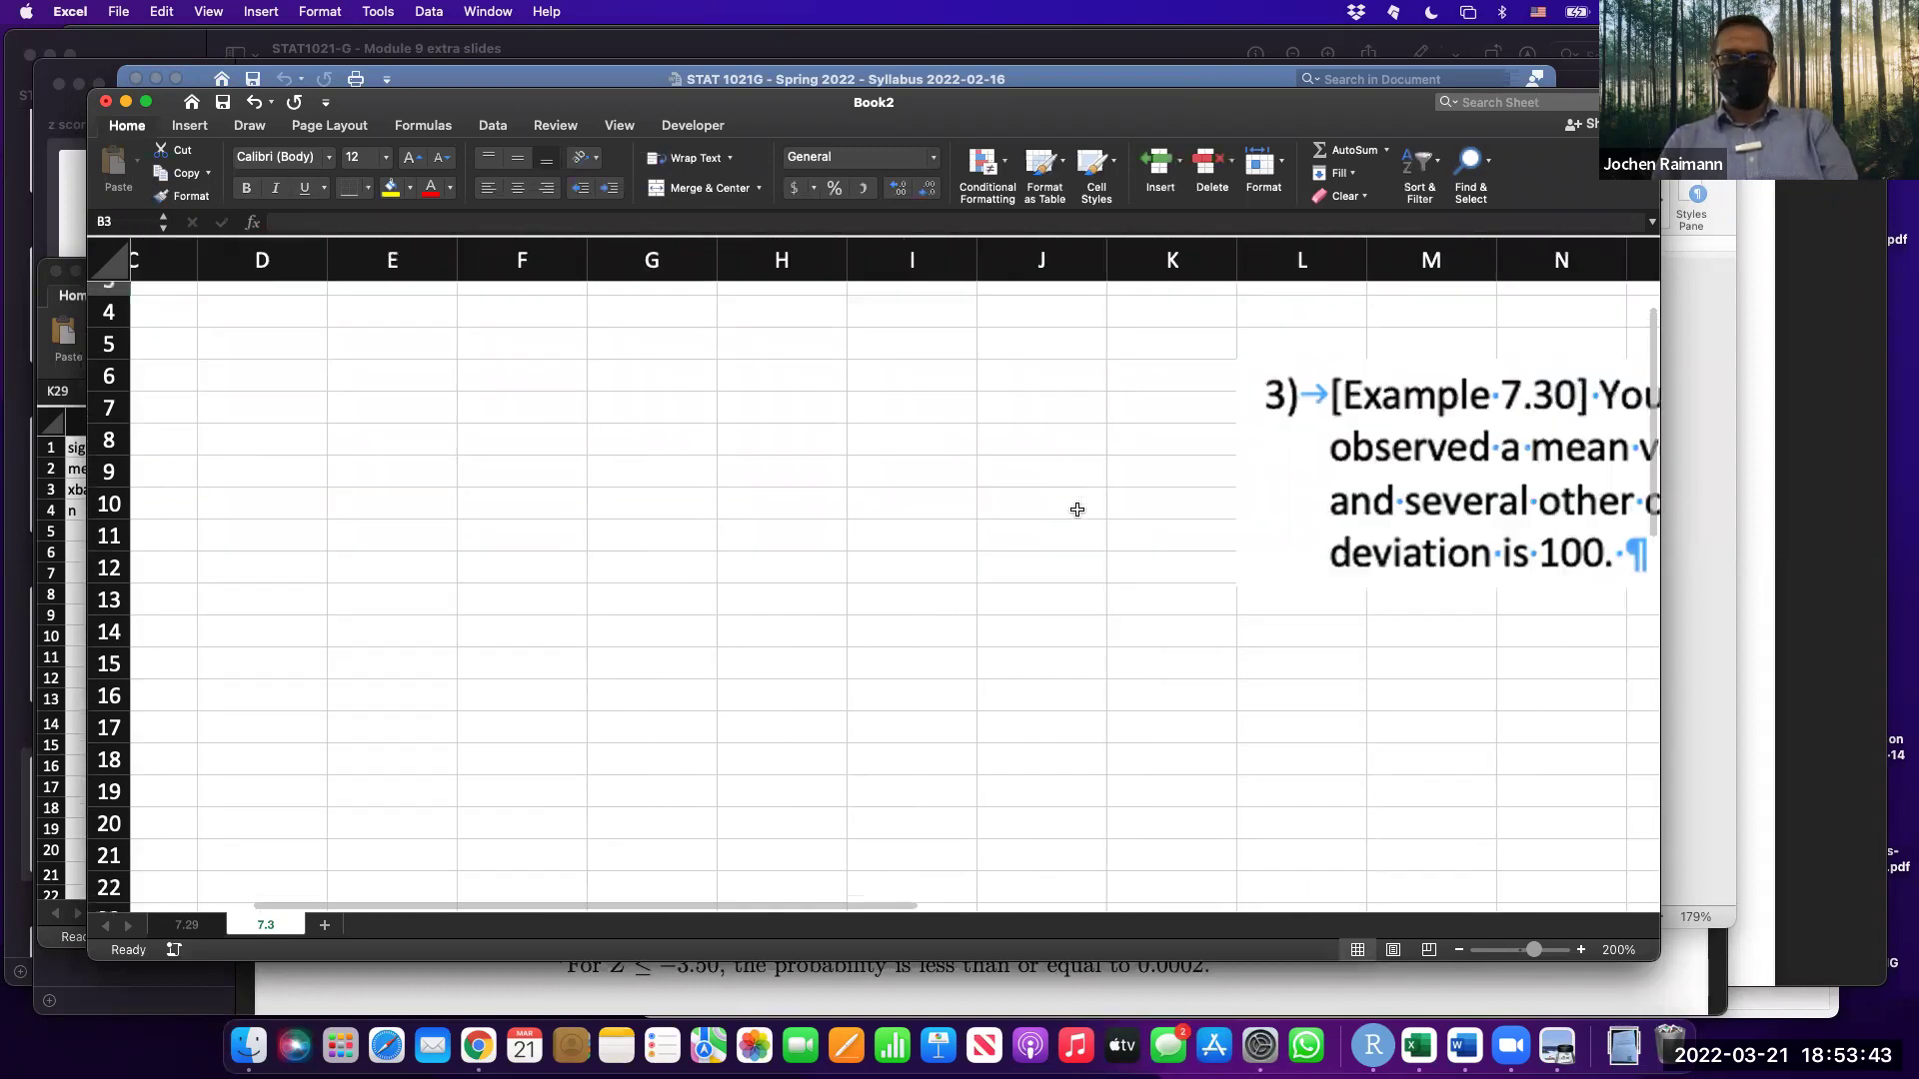
{"action": "scroll", "coordinate": [1078, 510], "scroll_direction": "left", "scroll_amount": 2}
{"action": "scroll", "coordinate": [1077, 510], "scroll_direction": "up", "scroll_amount": 2}
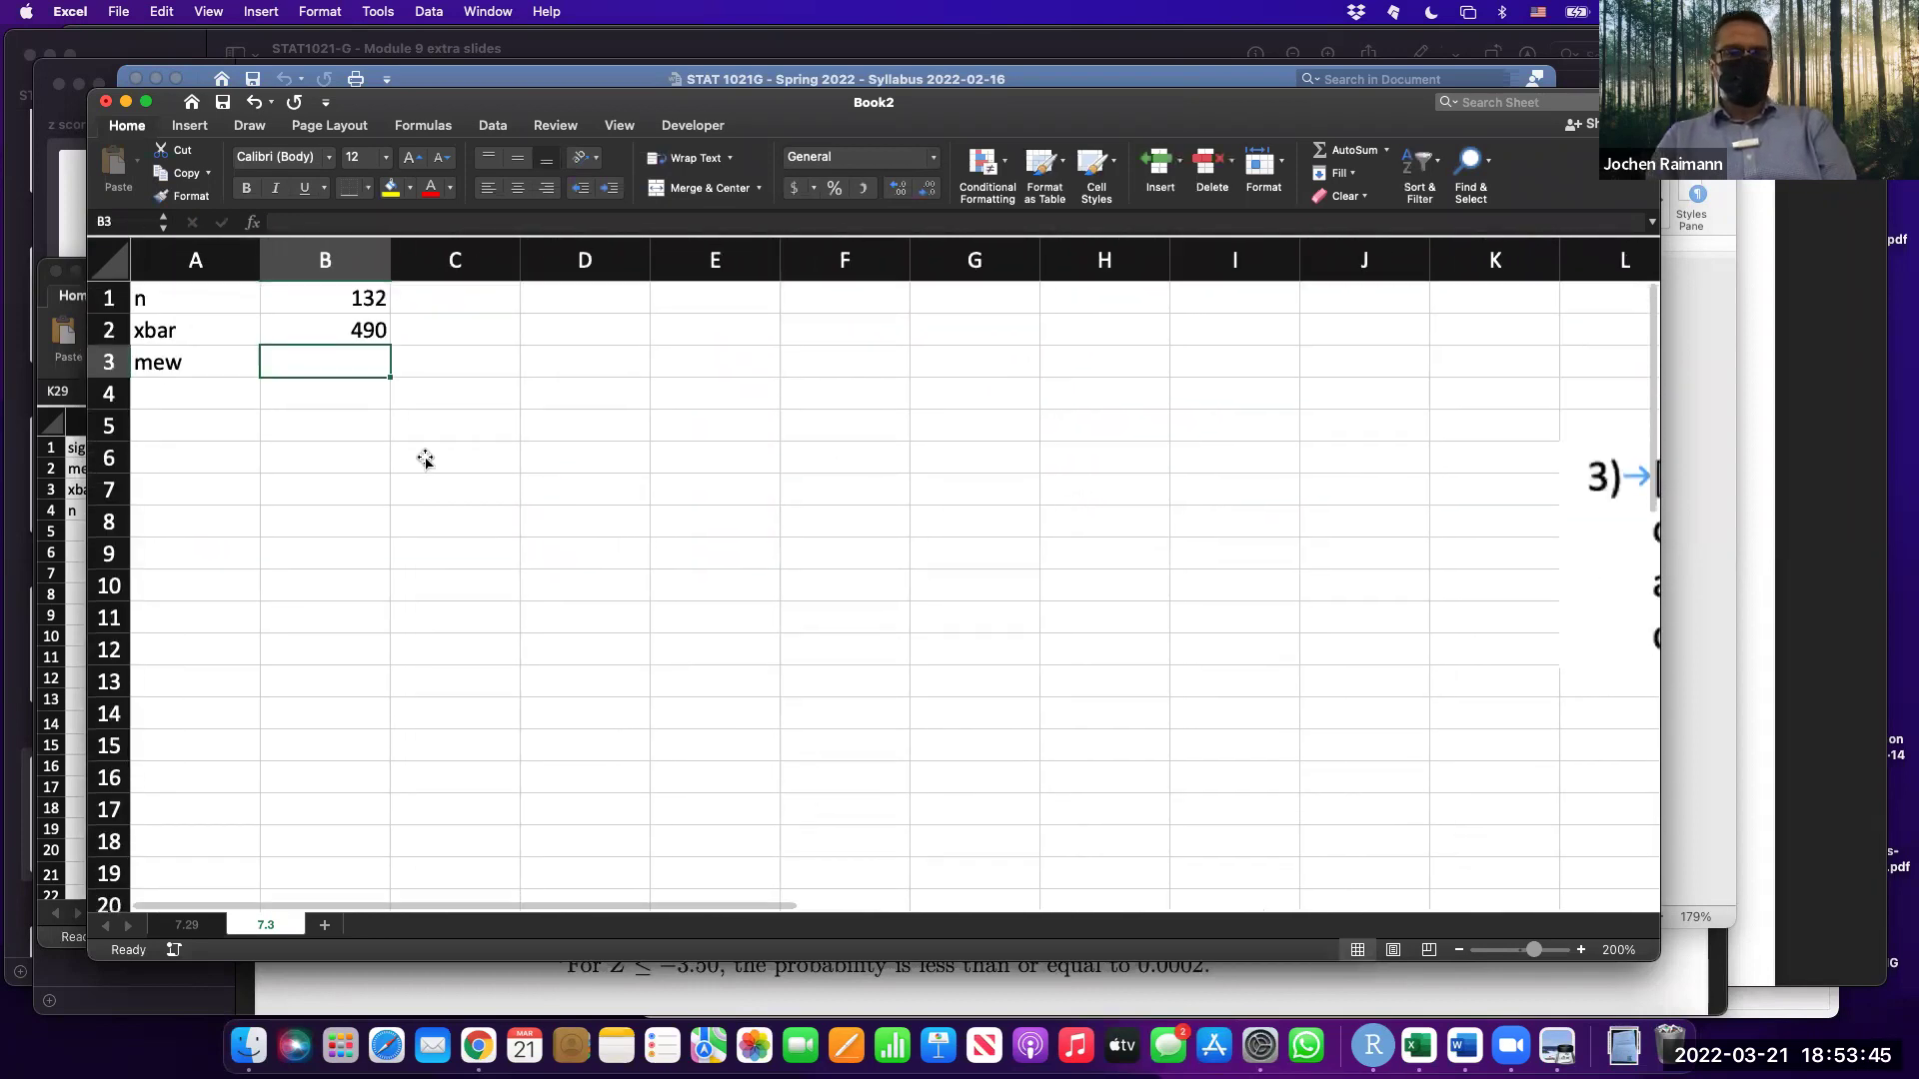
{"action": "type", "text": "500"}
{"action": "key", "text": "Return"}
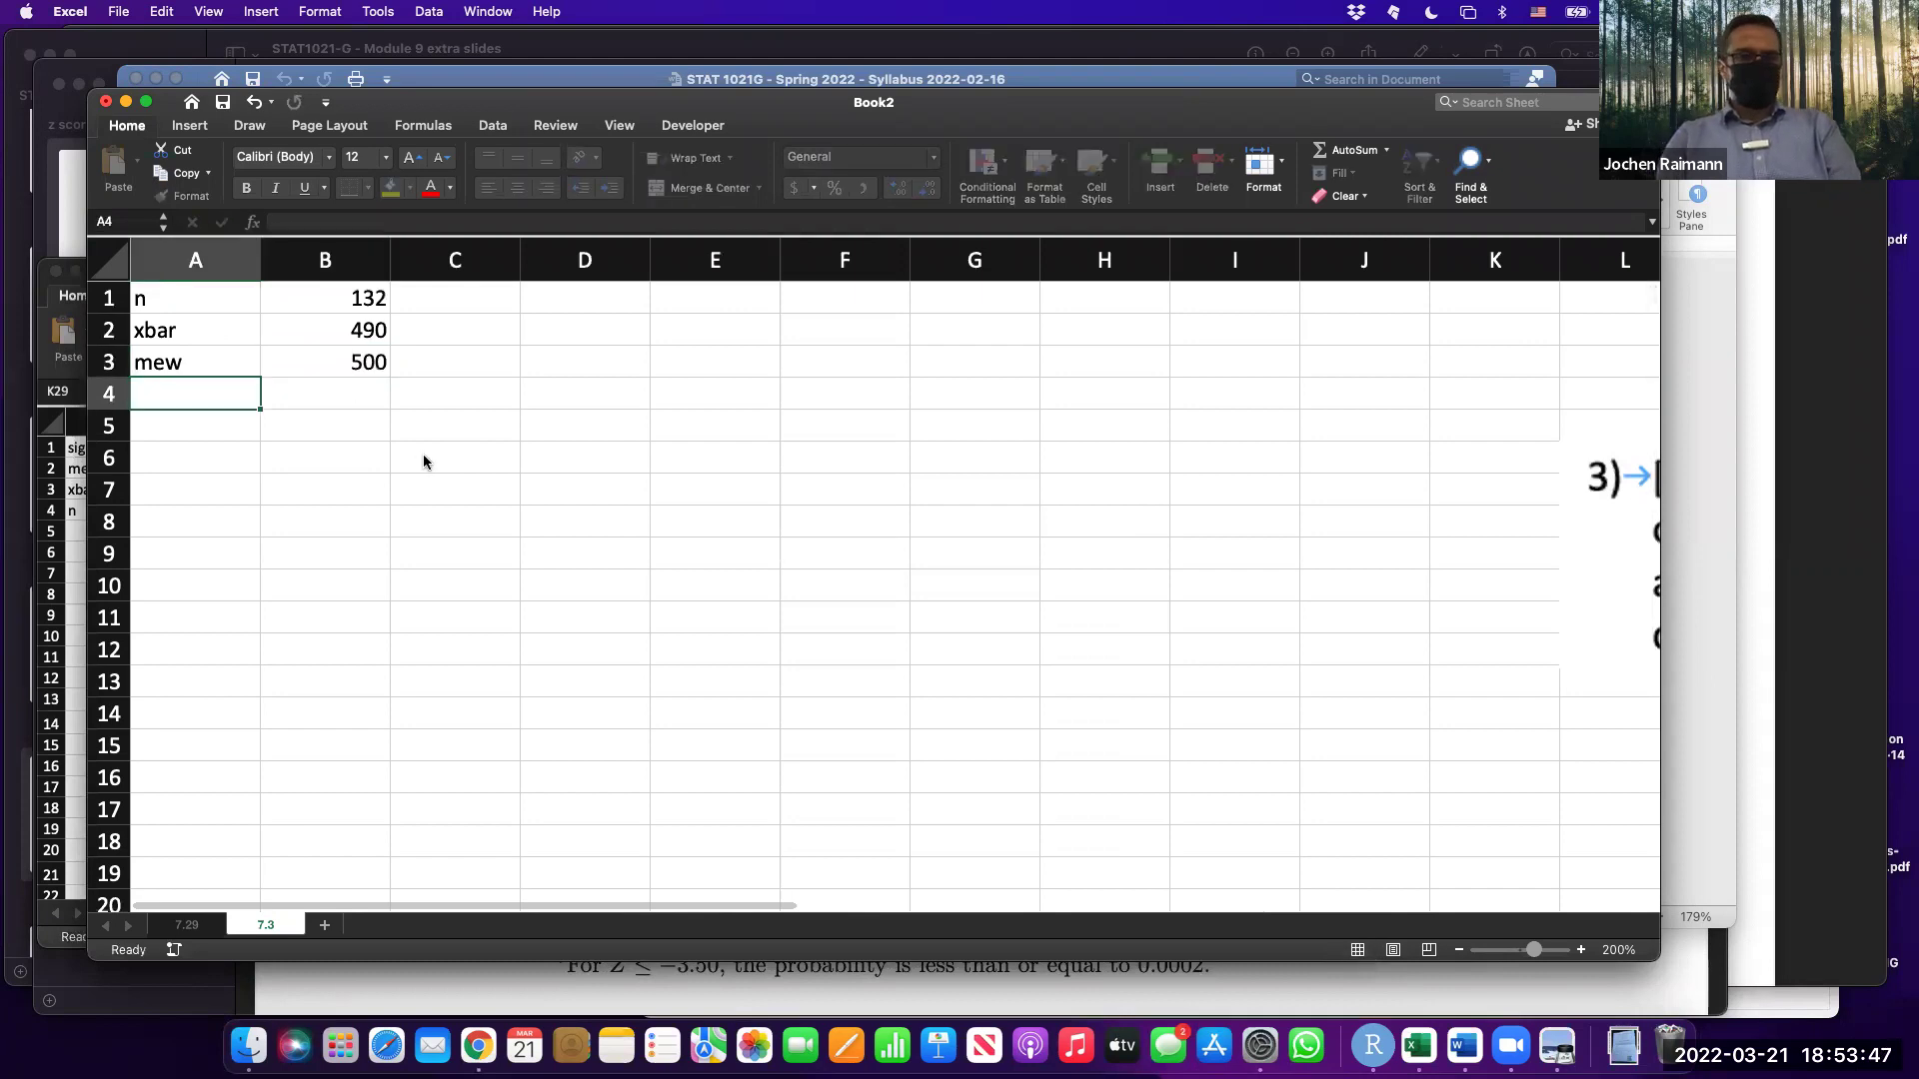
Add the standard deviation in row 4 with the label sigma and the value 100.
{"action": "type", "text": "sigma"}
{"action": "key", "text": "Tab"}
{"action": "type", "text": "100"}
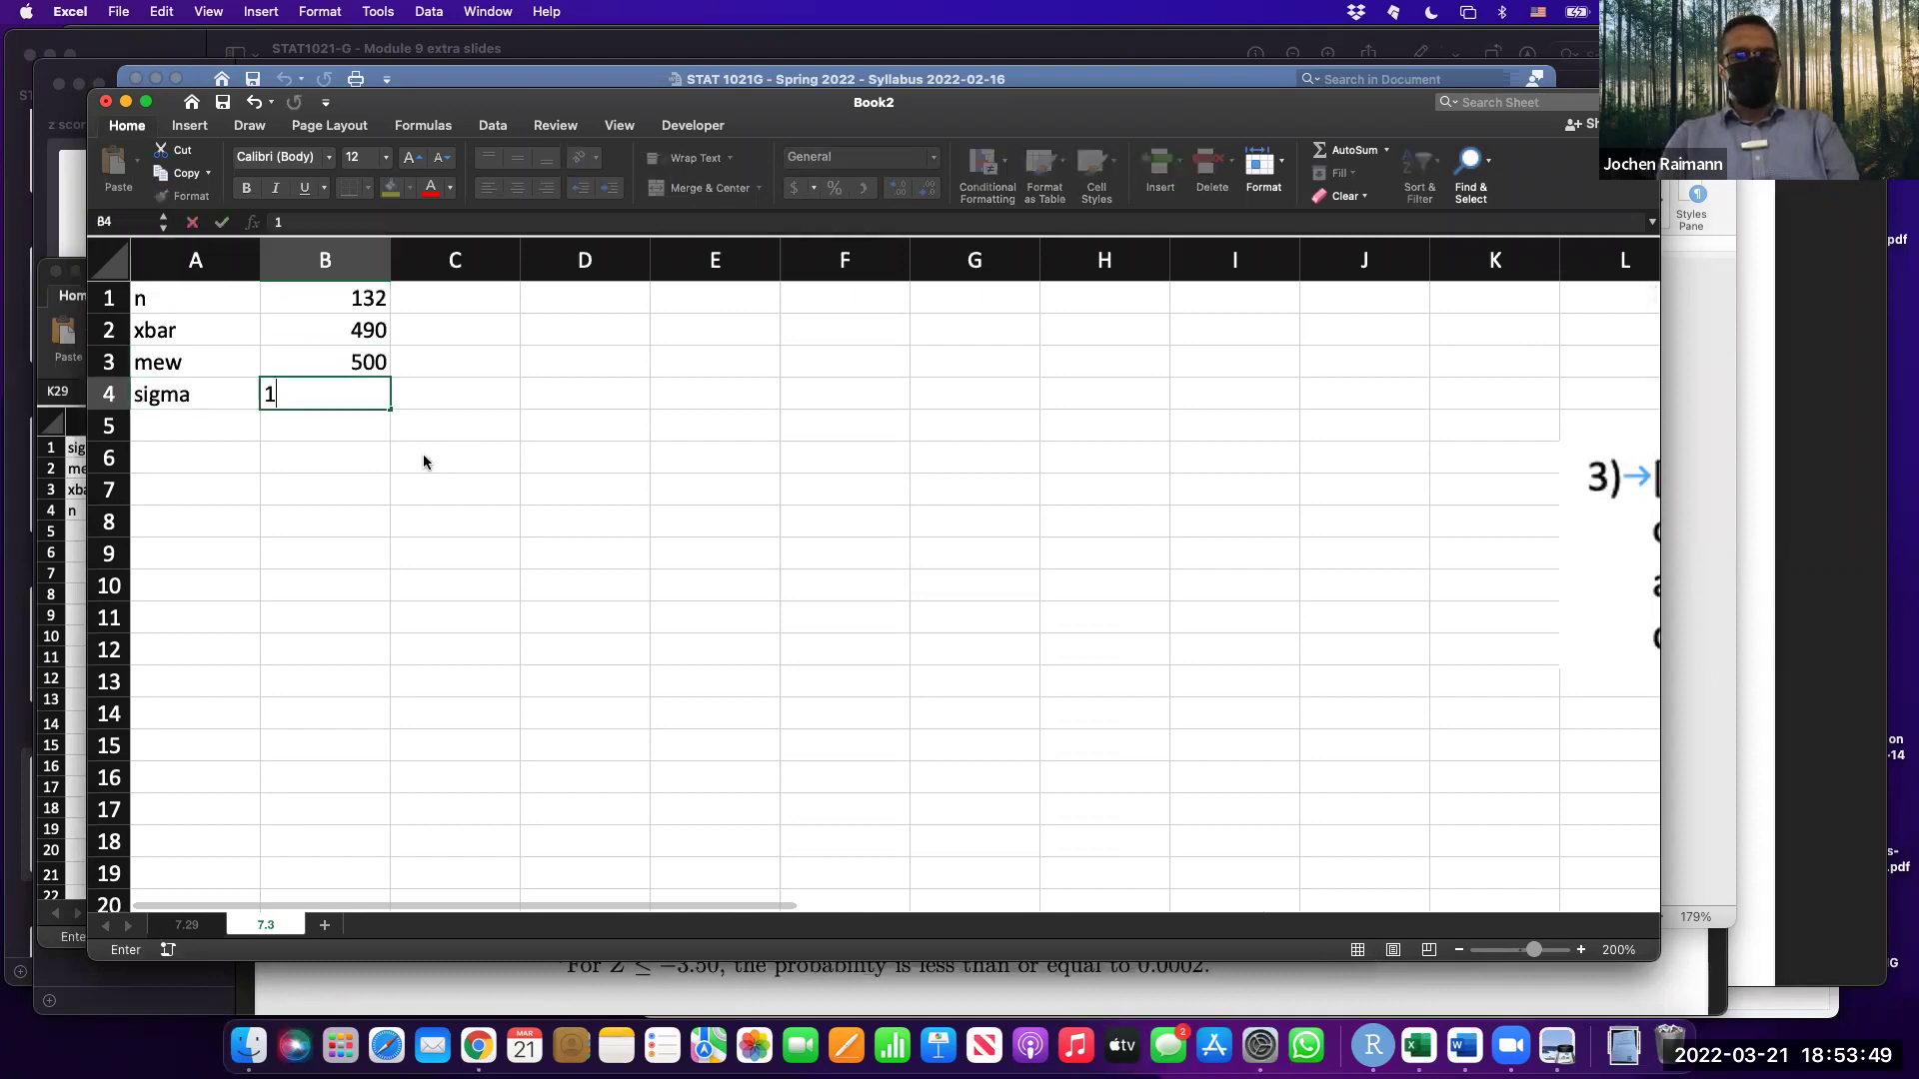
{"action": "key", "text": "Return"}
{"action": "key", "text": "Return"}
{"action": "key", "text": "Return"}
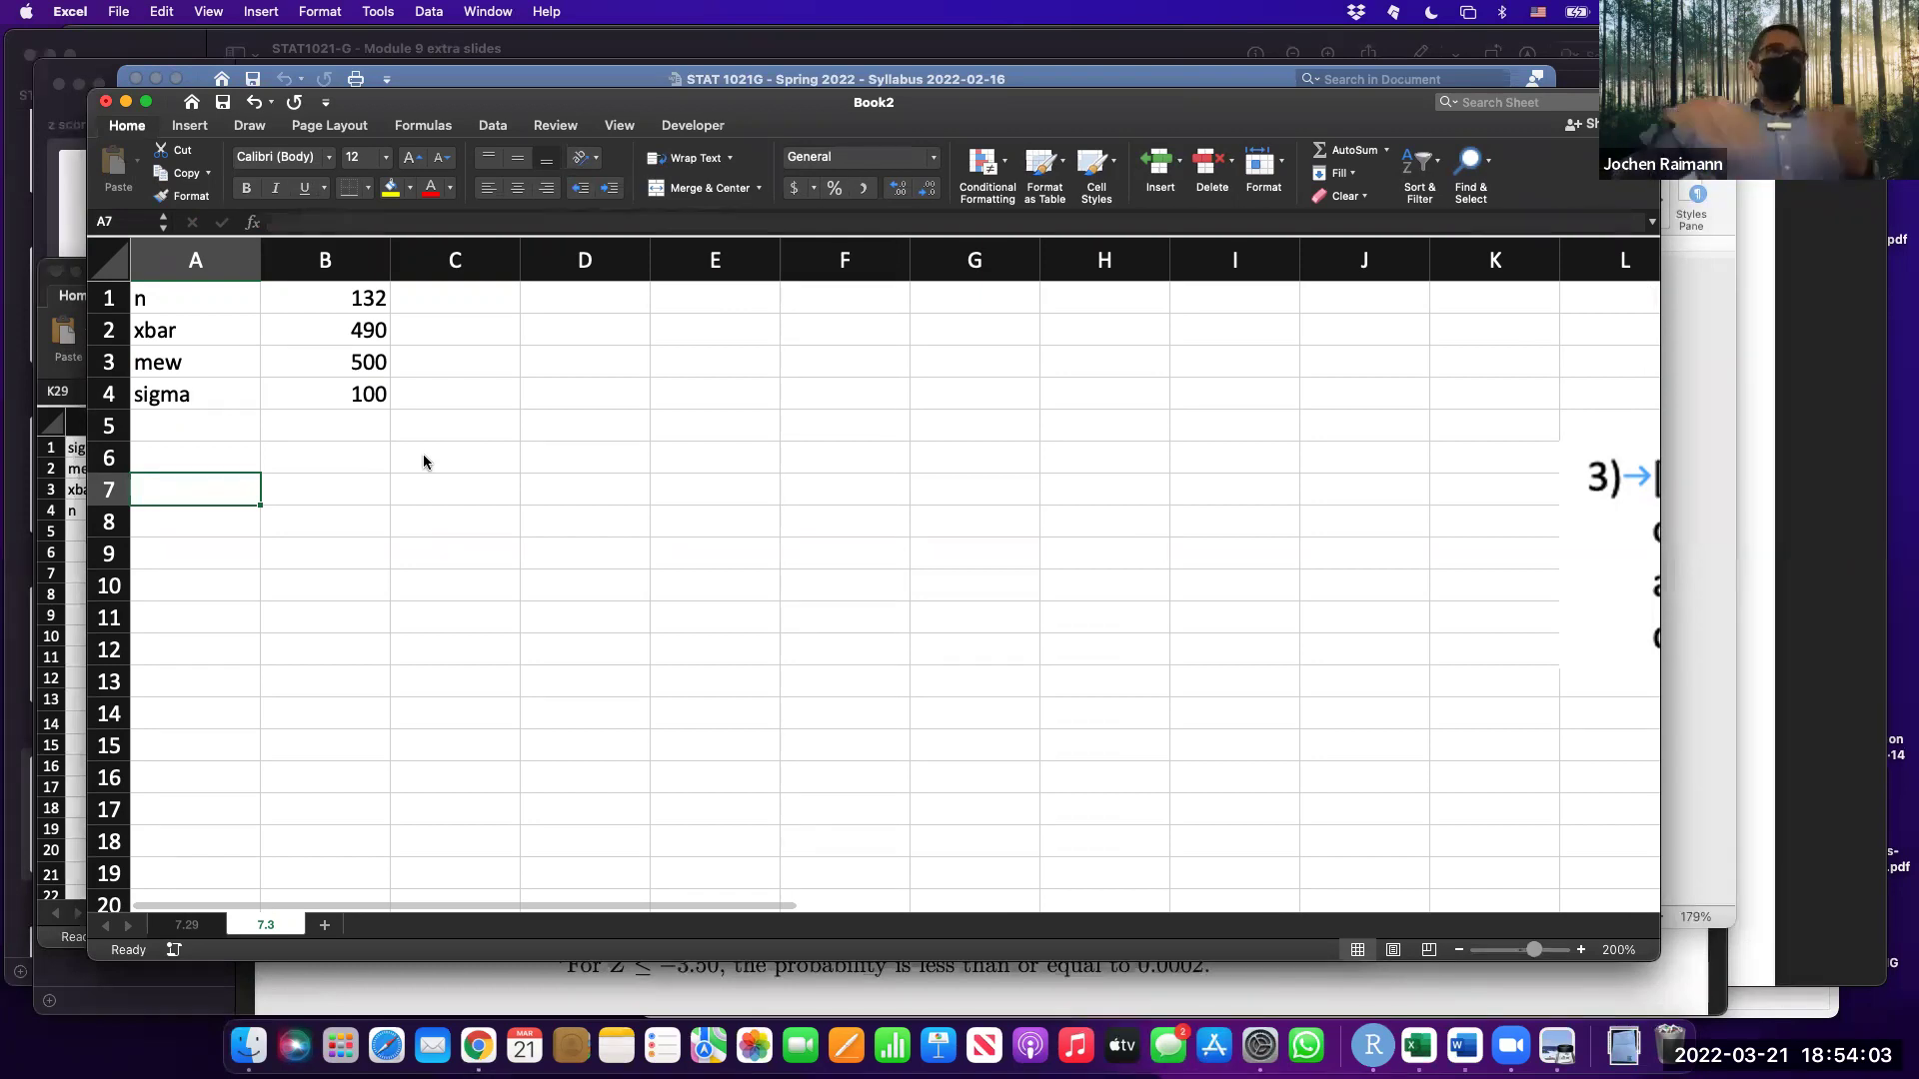
Label A7 sem and calculate the standard error in B7 with =B4/SQRT(B1).
{"action": "type", "text": "sem"}
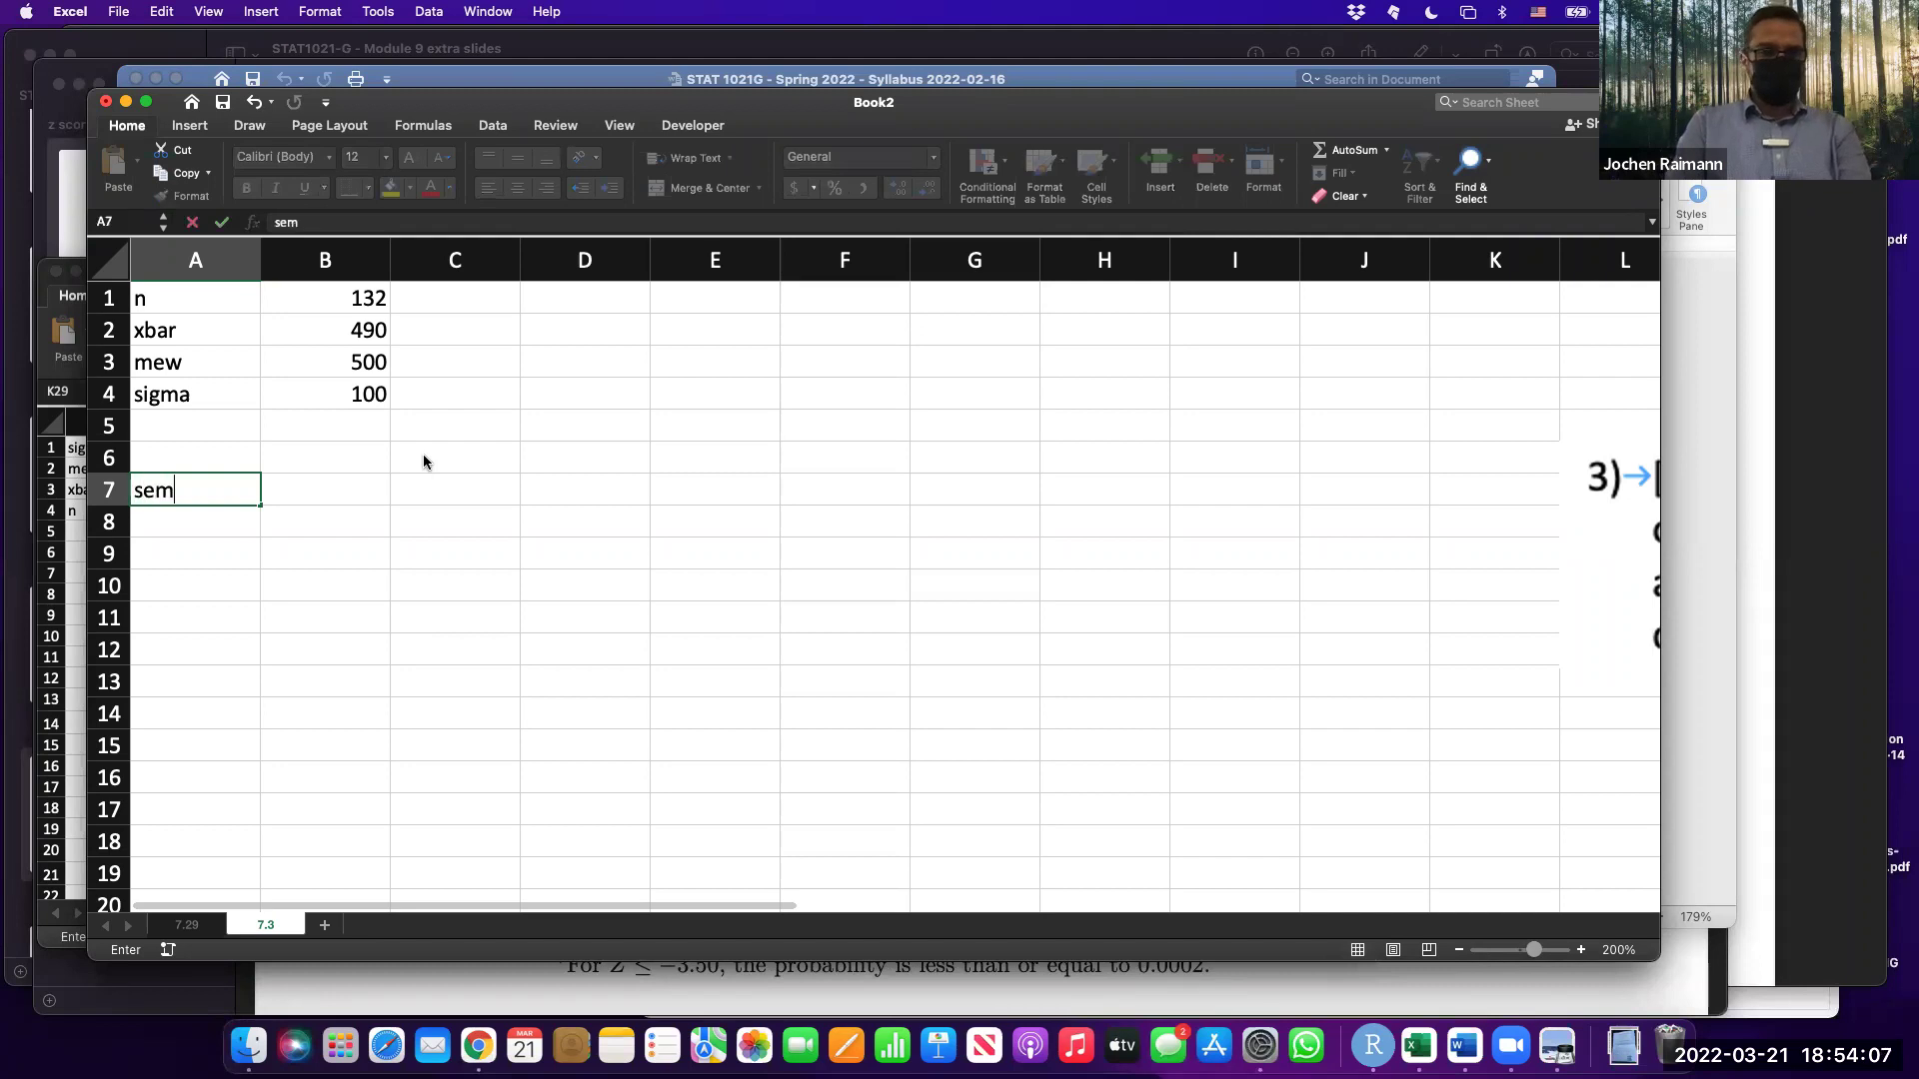
{"action": "key", "text": "Tab"}
{"action": "type", "text": "="}
{"action": "left_click", "coordinate": [344, 393]}
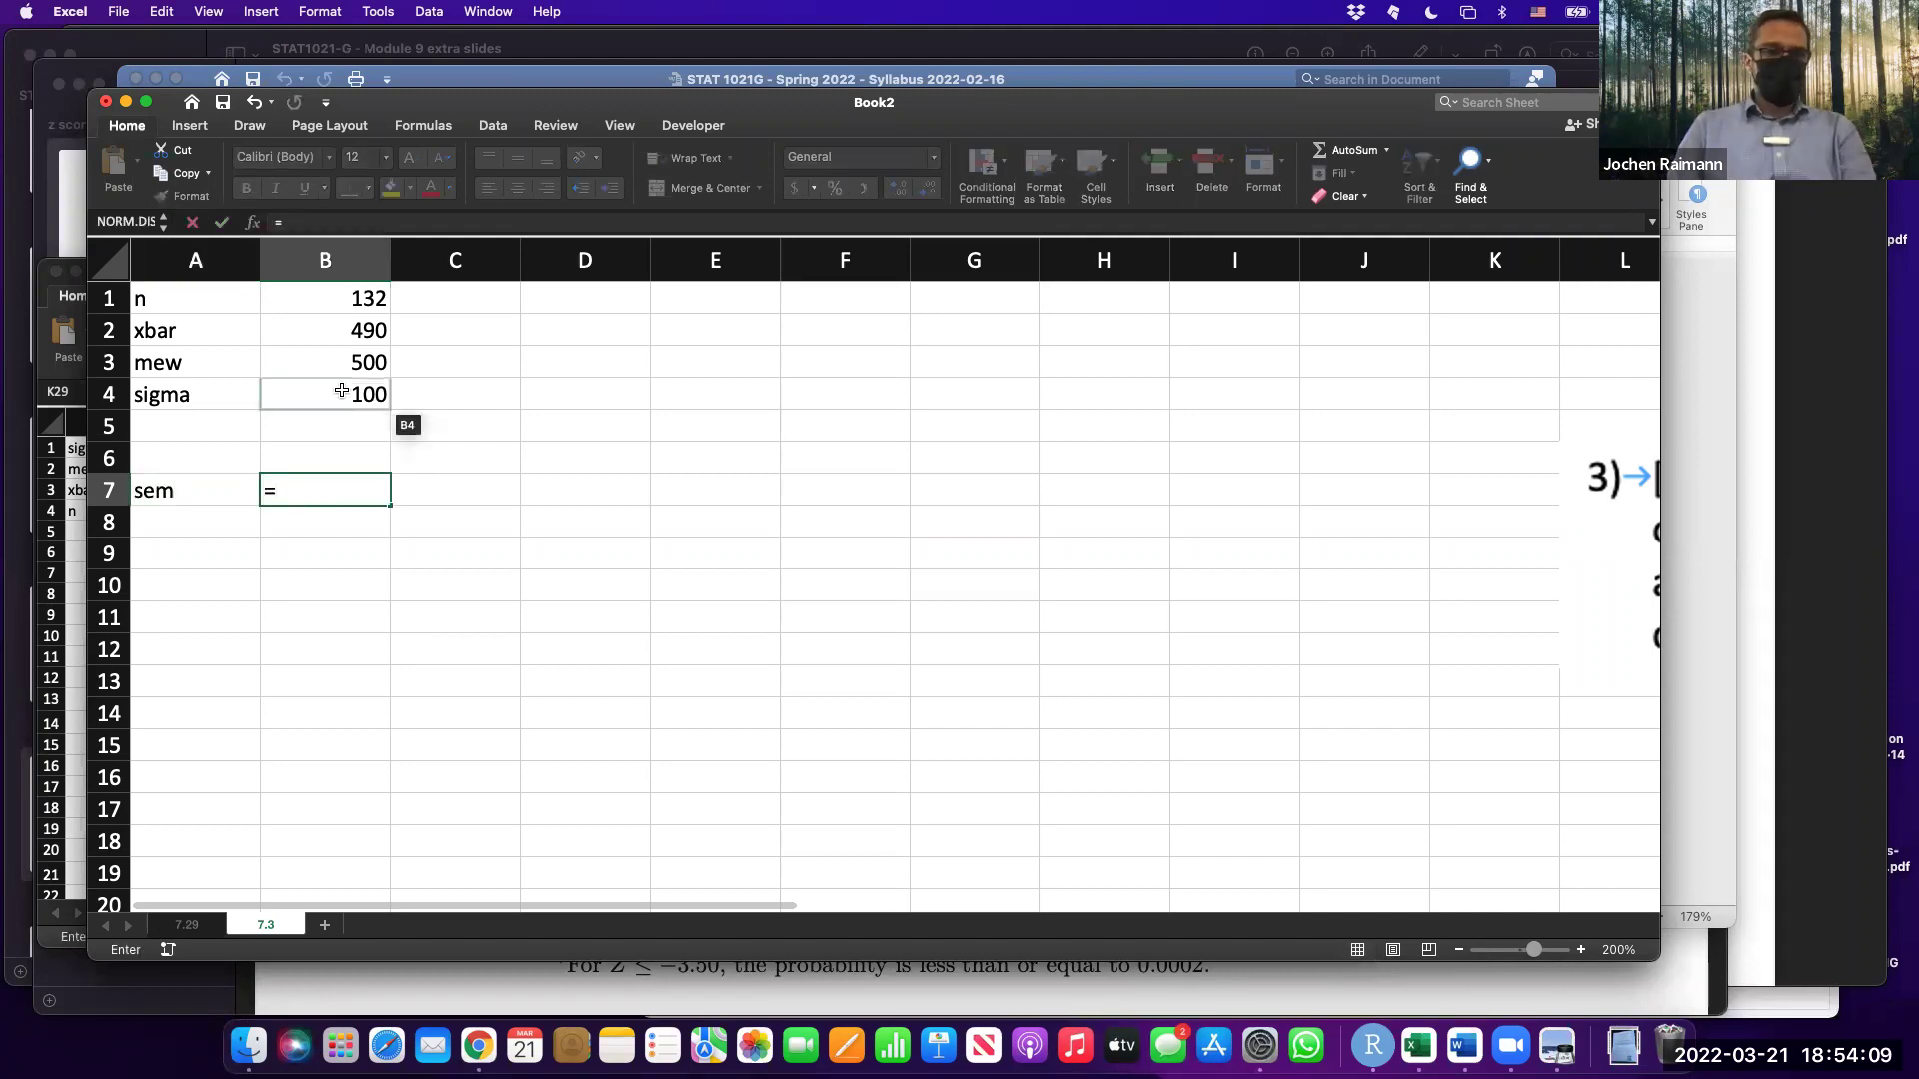
{"action": "type", "text": "/sqr"}
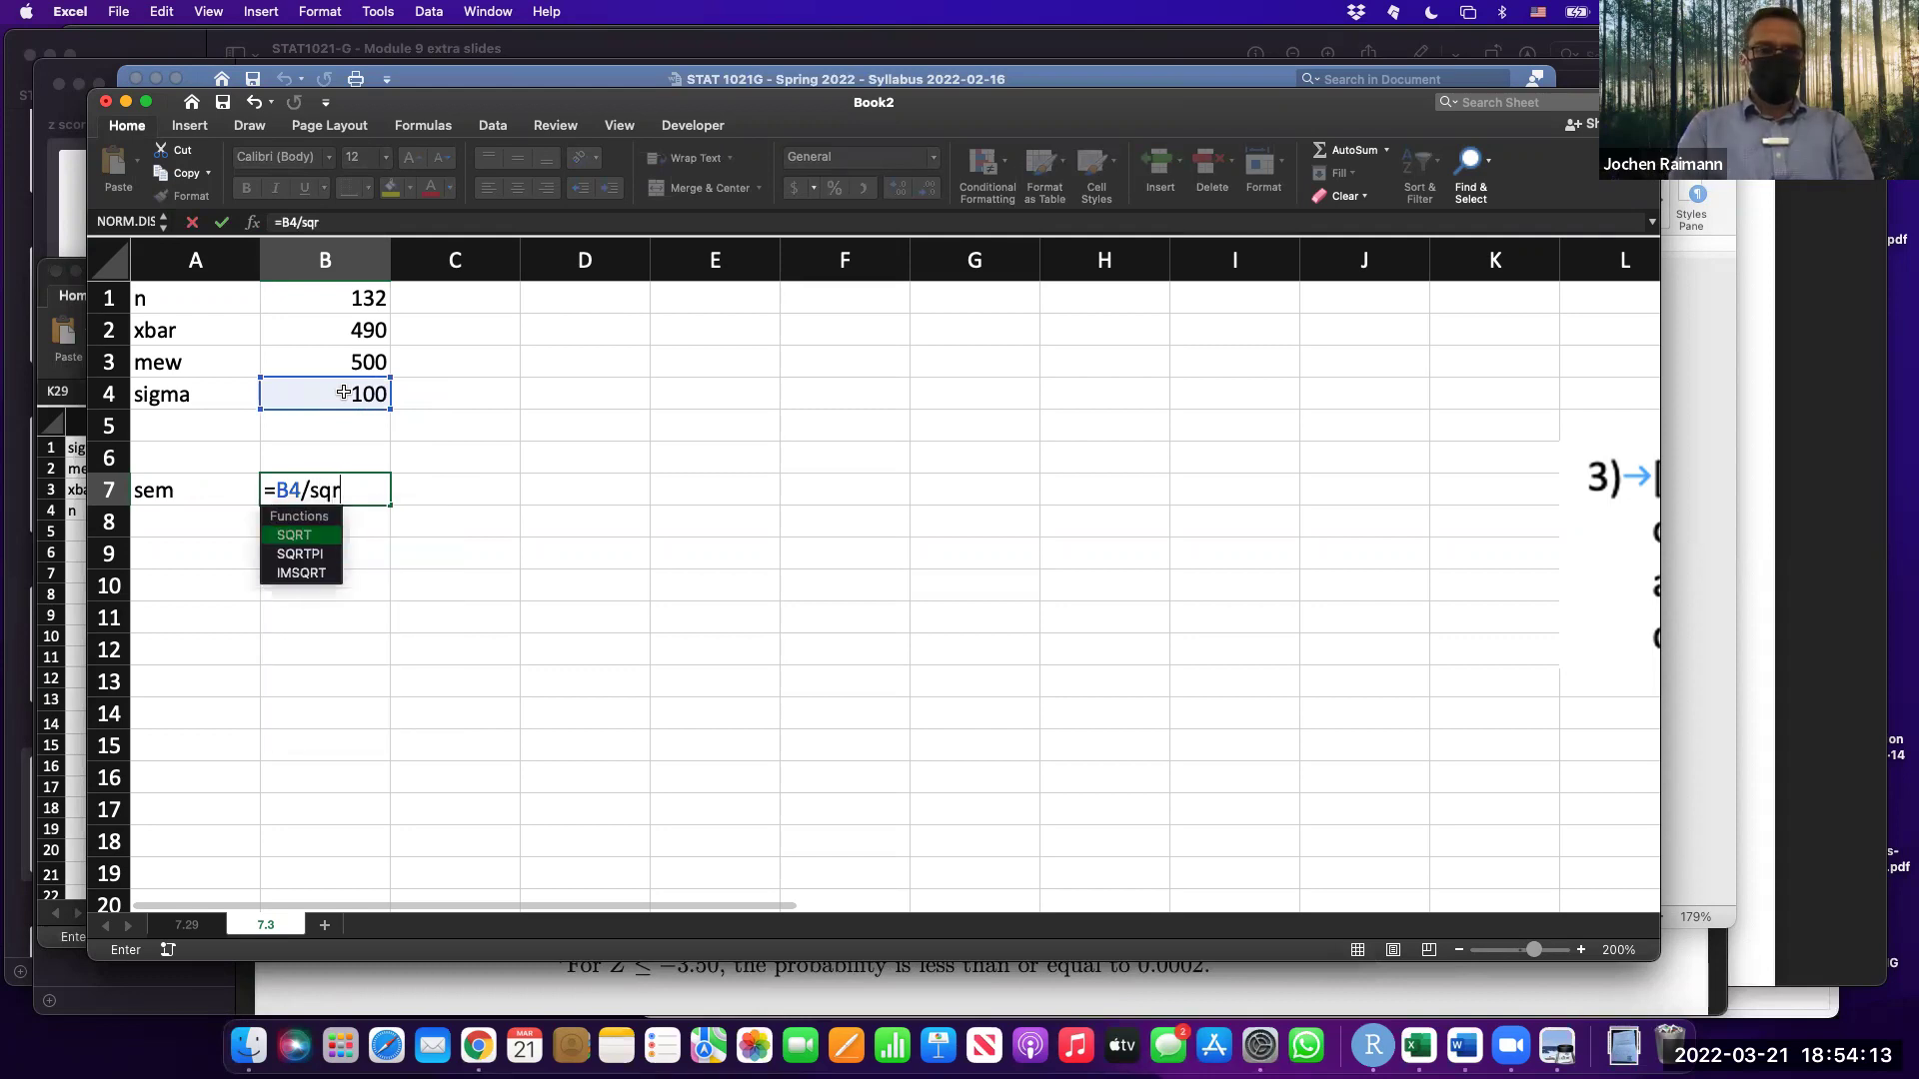
{"action": "type", "text": "t("}
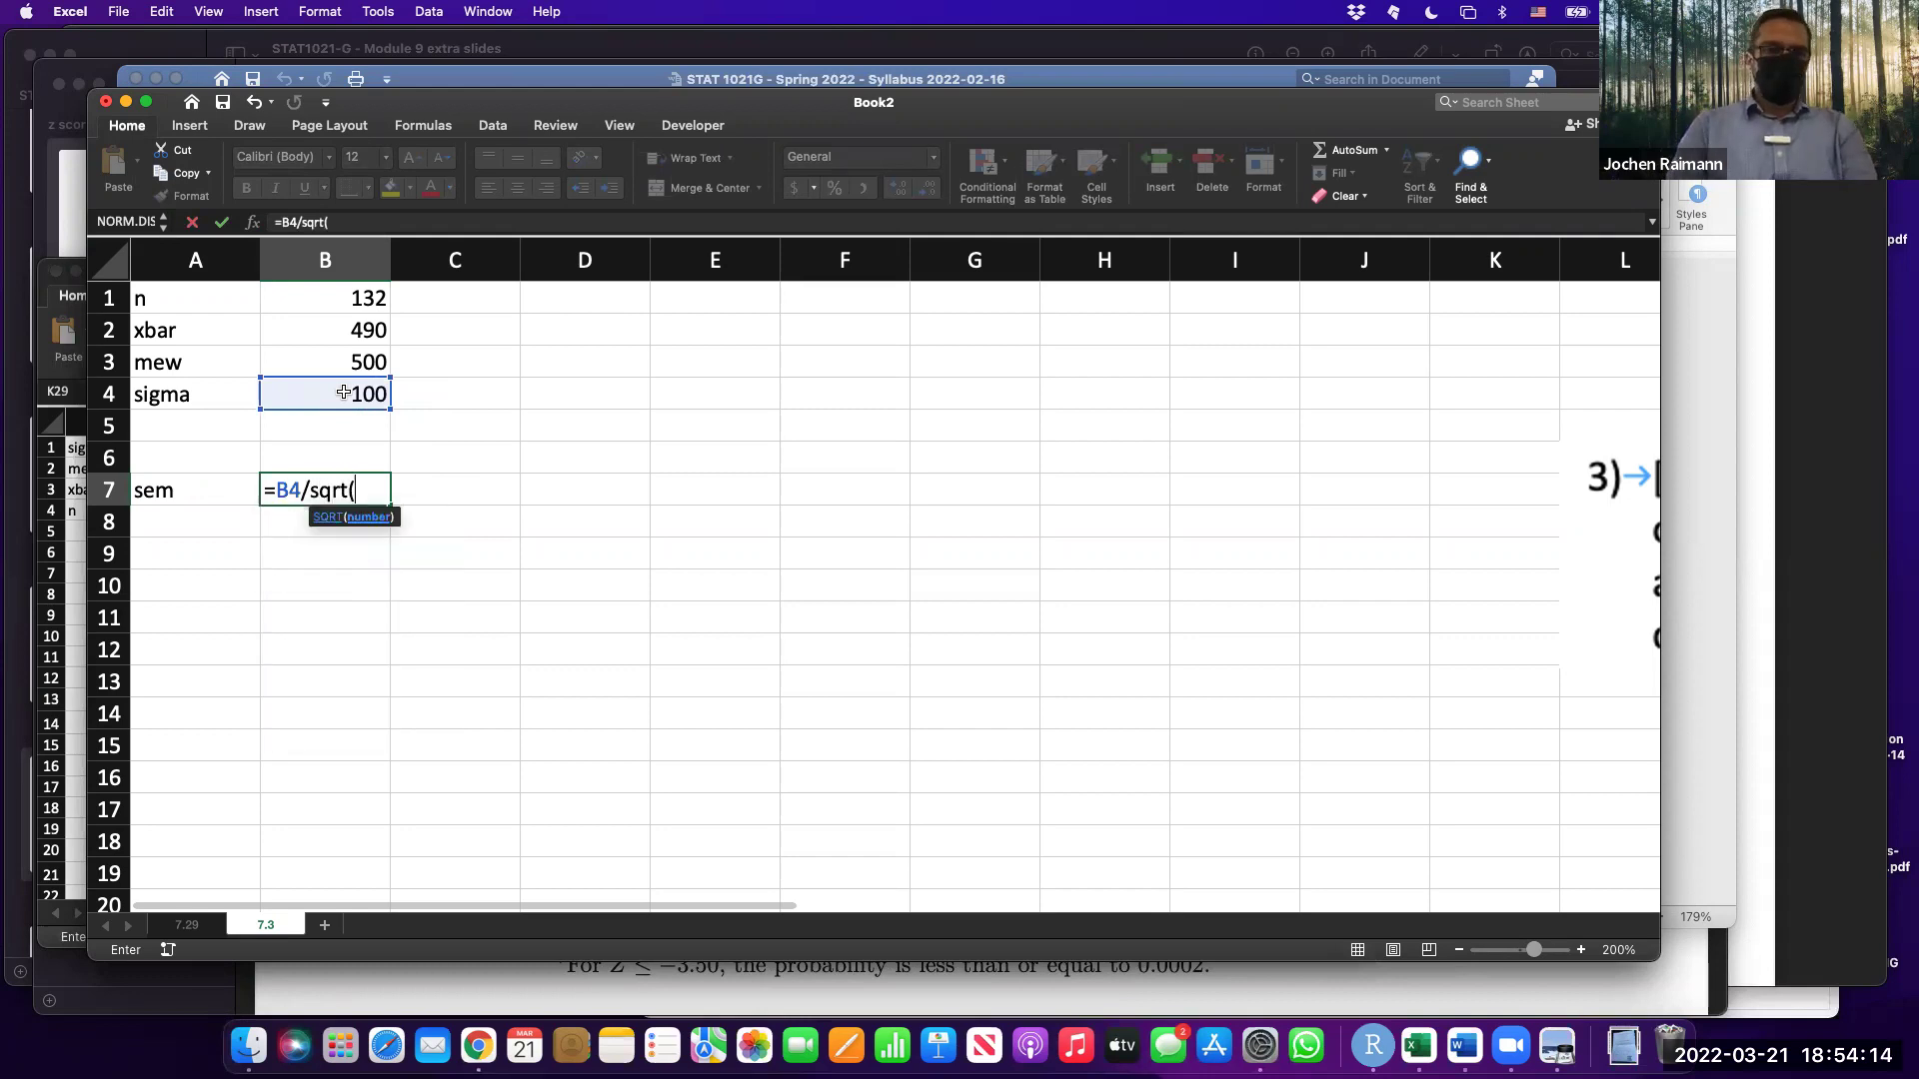
{"action": "left_click", "coordinate": [317, 302]}
{"action": "key", "text": "Return"}
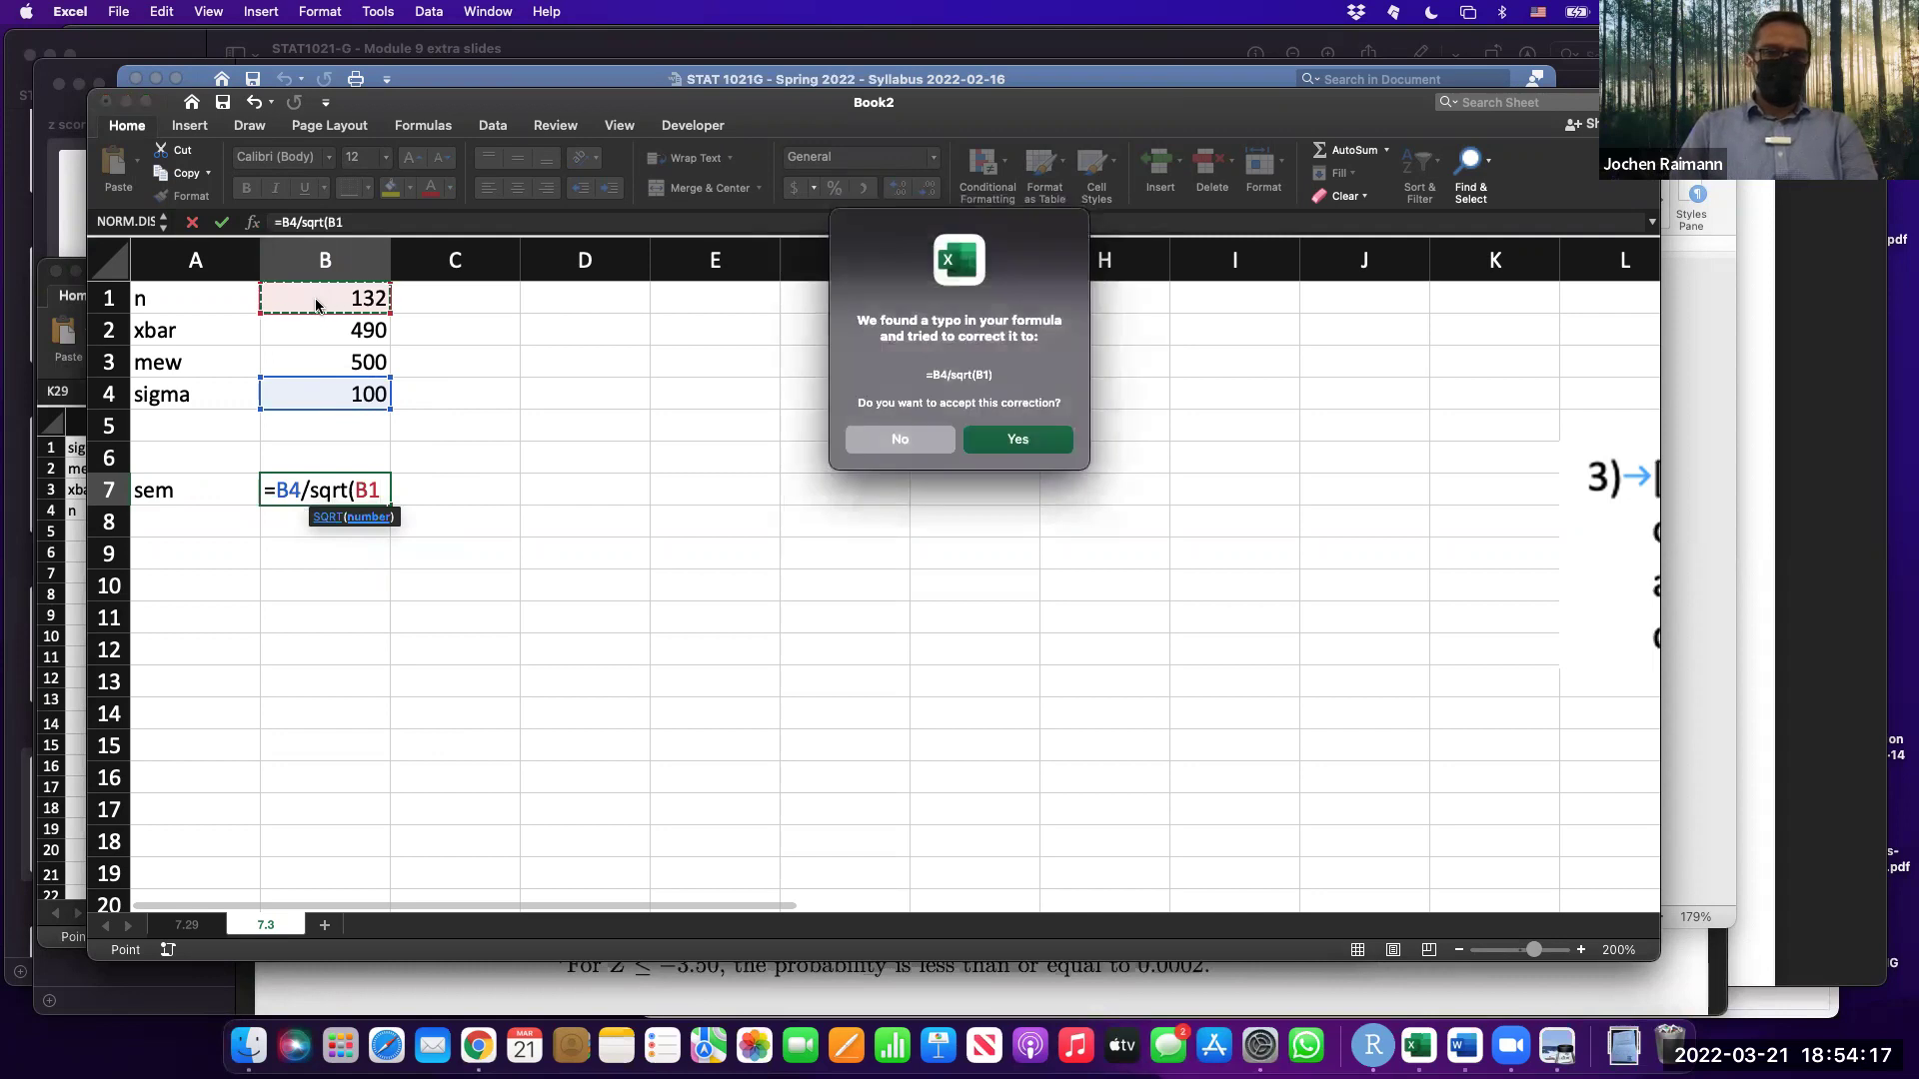
{"action": "key", "text": "Return"}
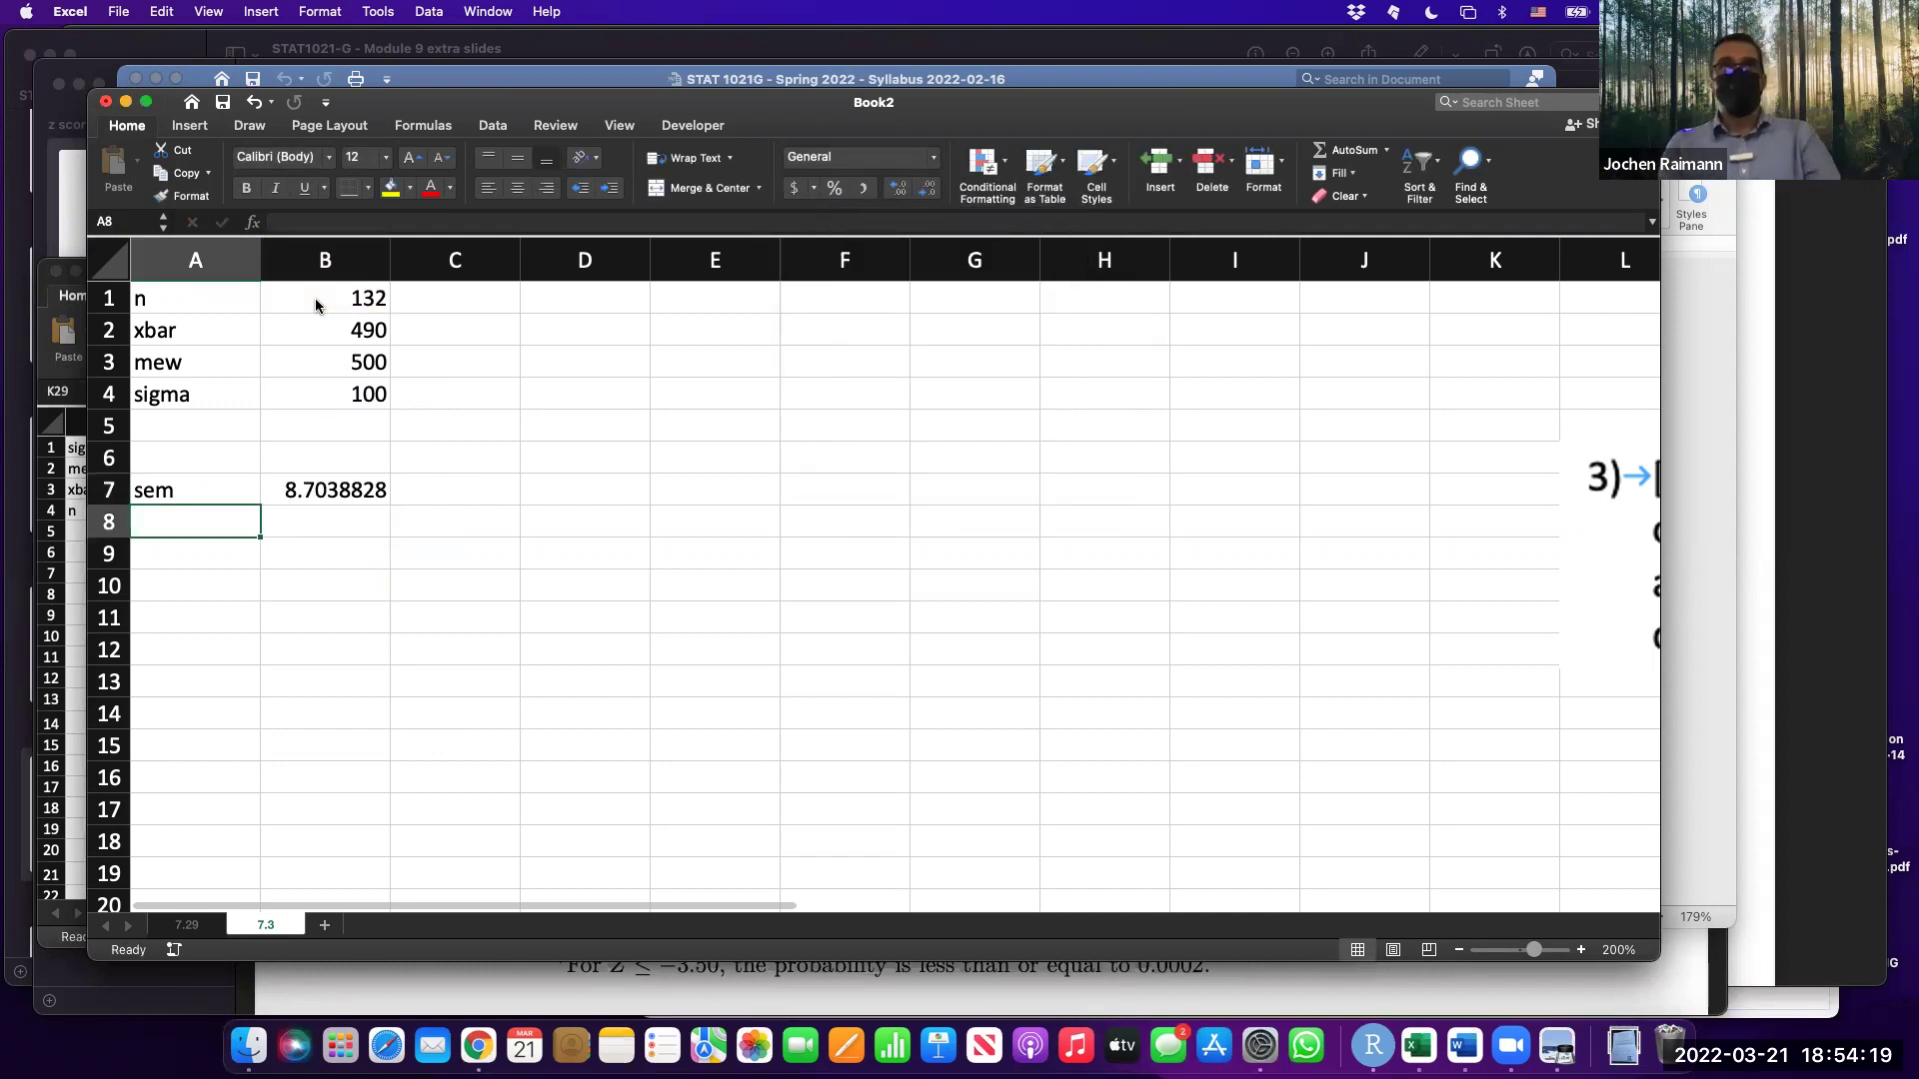
Review the sem formula in B7 and the cells it refers to, leaving the formula as it is.
{"action": "key", "text": "Right"}
{"action": "key", "text": "Up"}
{"action": "key", "text": "Left"}
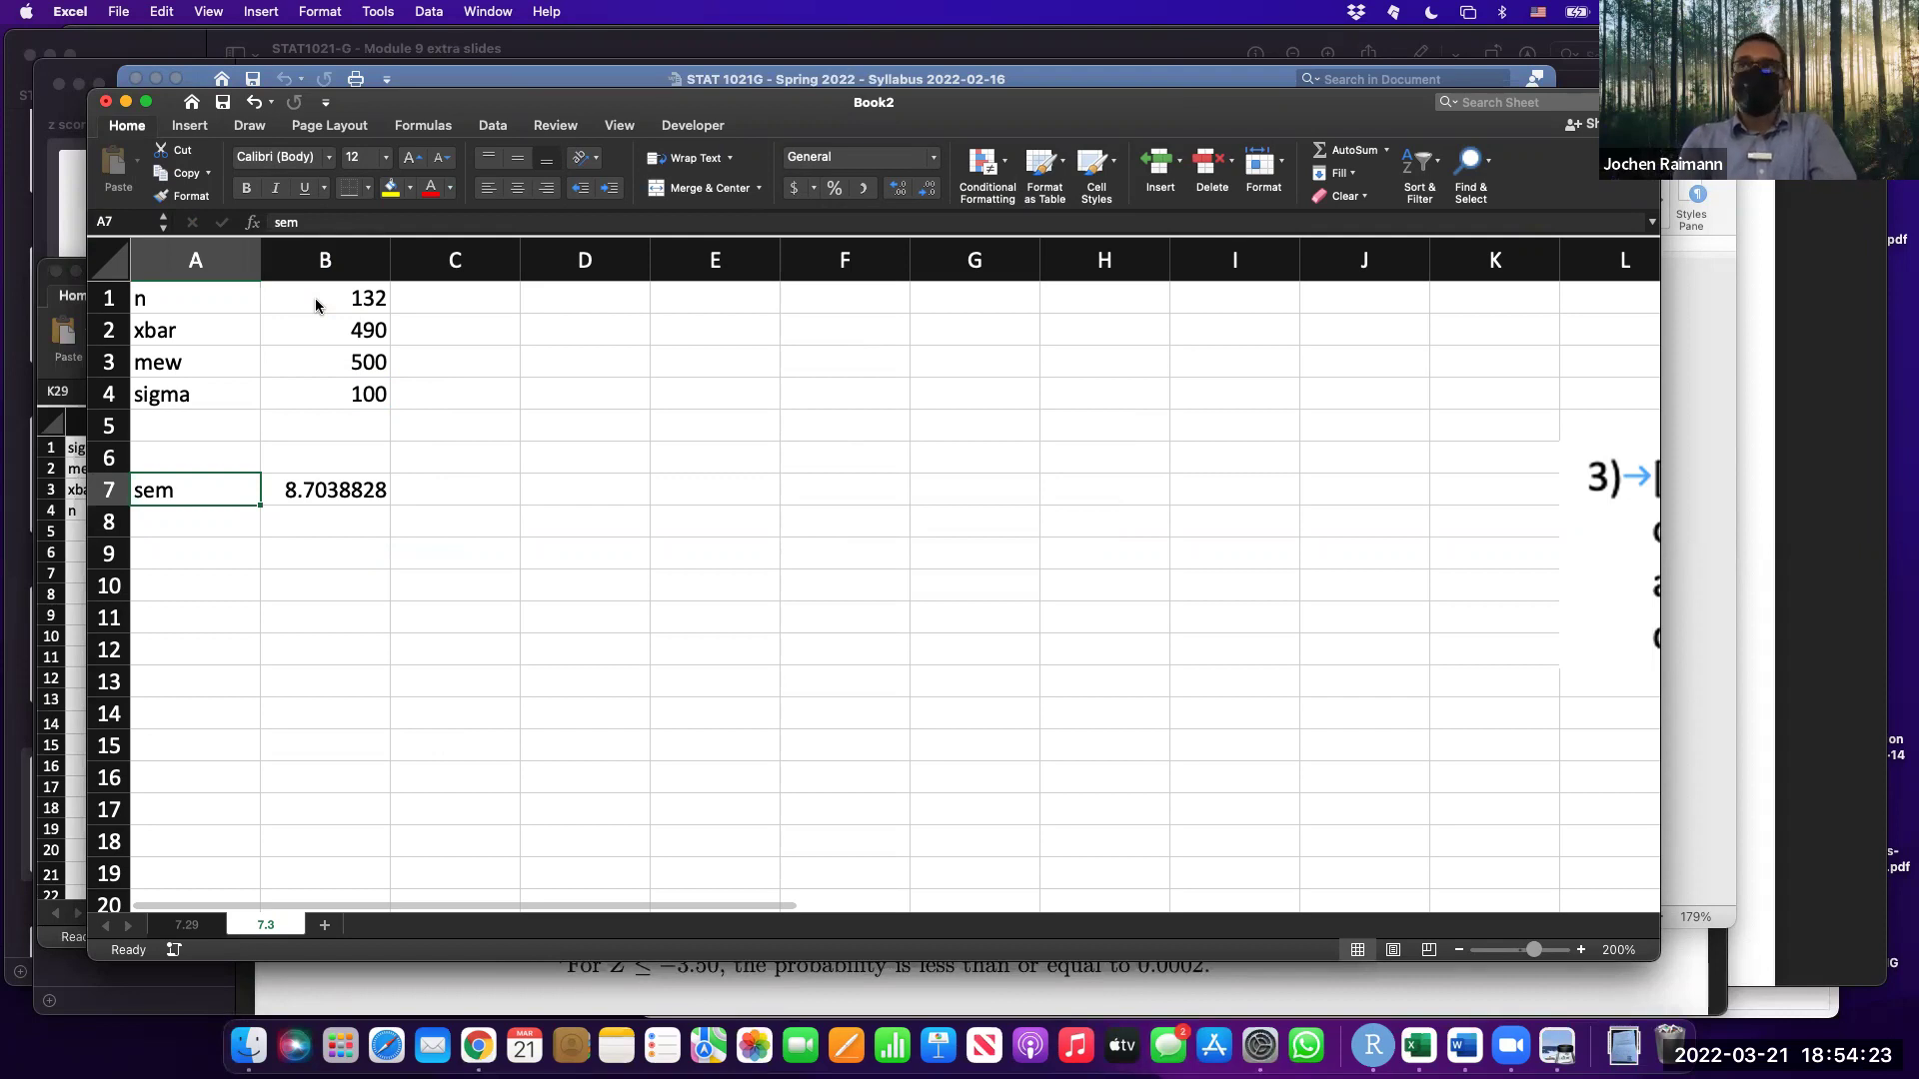
{"action": "key", "text": "Up"}
{"action": "key", "text": "Right"}
{"action": "key", "text": "Down"}
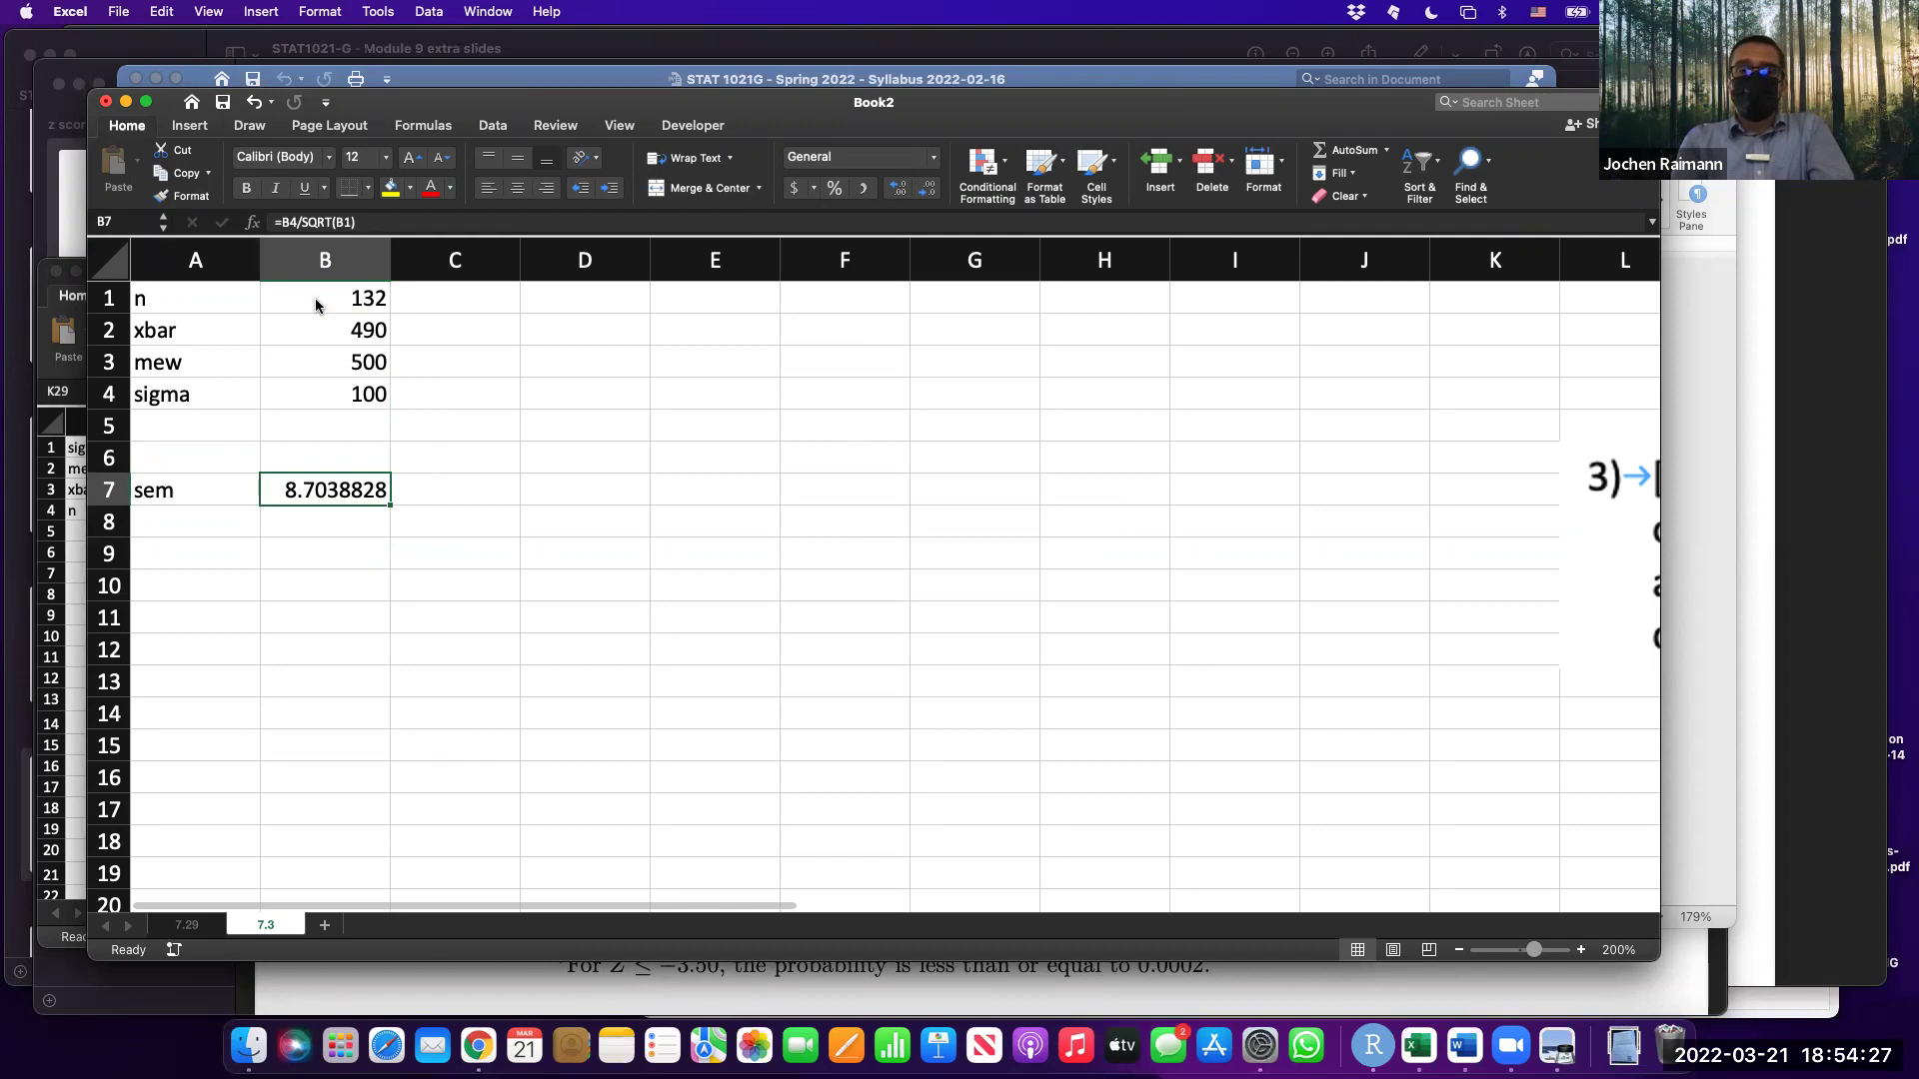
{"action": "double_click", "coordinate": [301, 493]}
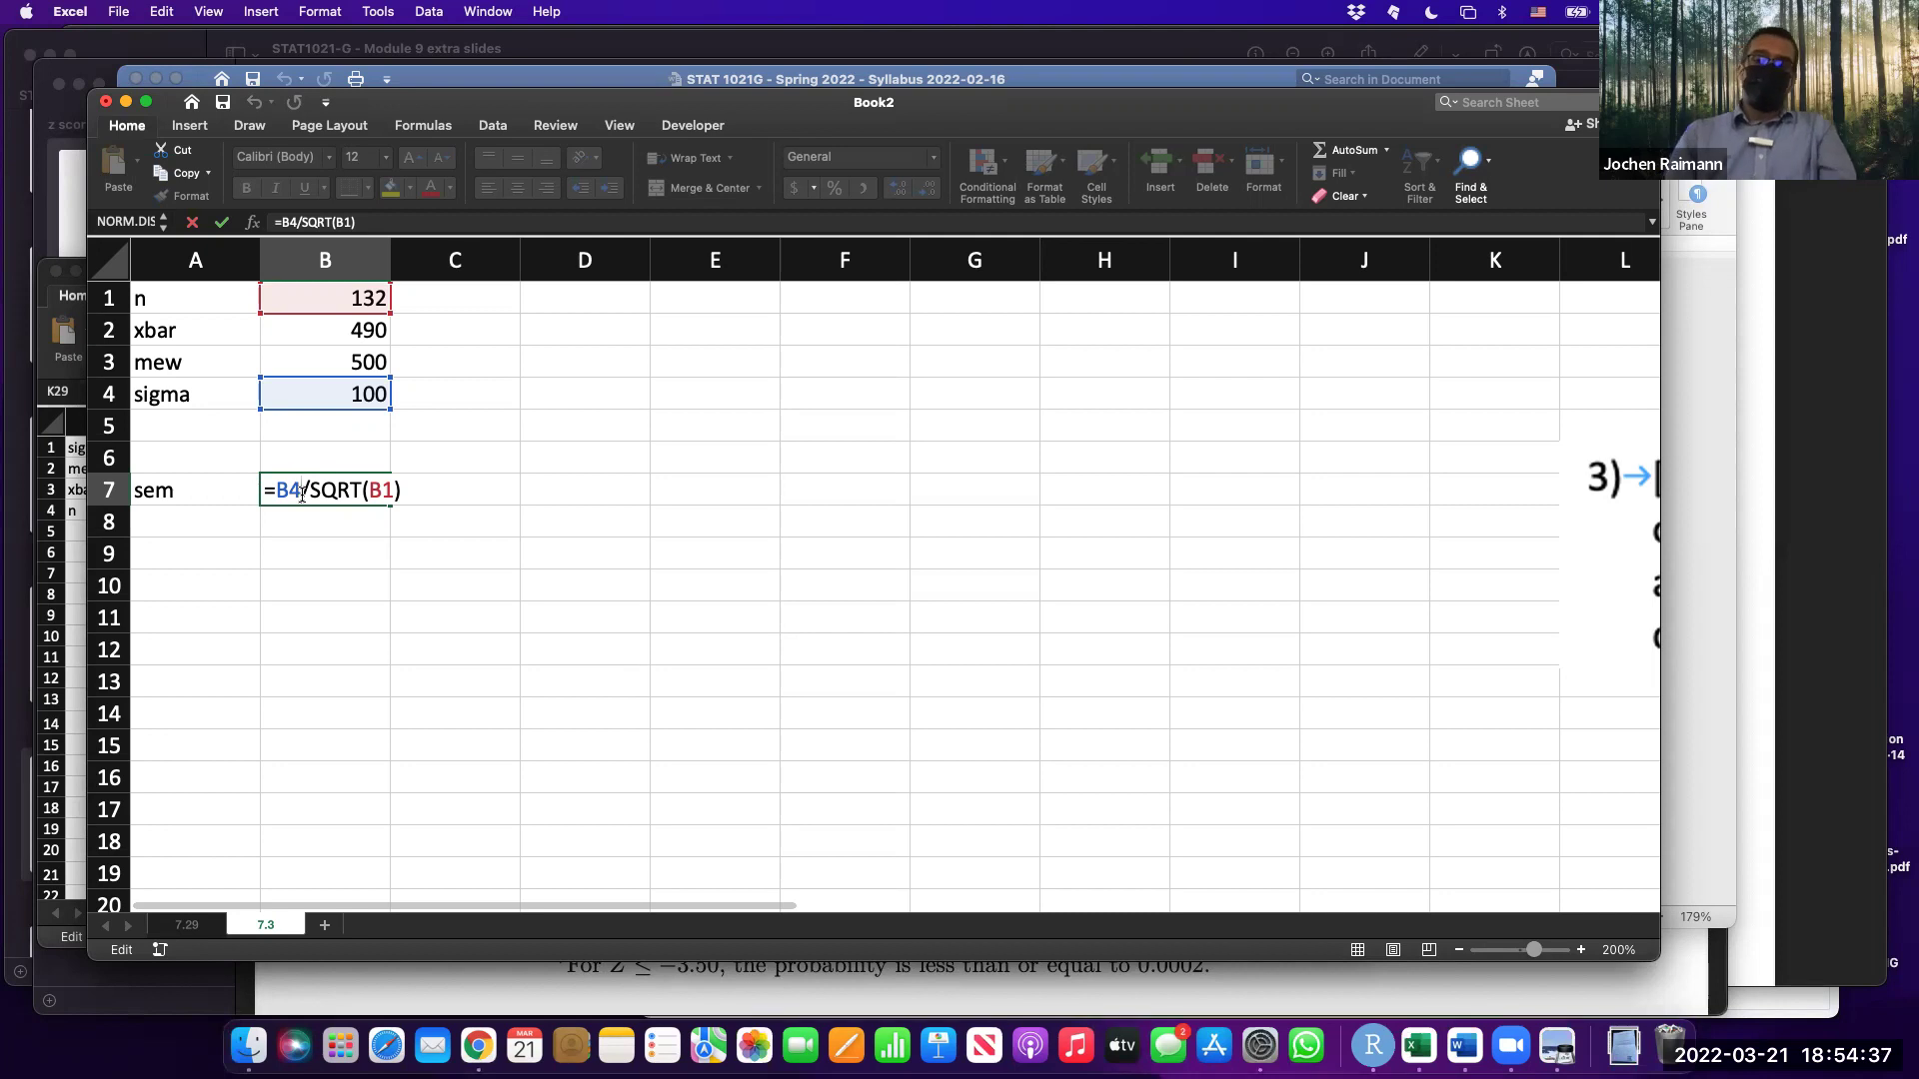
{"action": "scroll", "coordinate": [578, 570], "scroll_direction": "down", "scroll_amount": 1}
{"action": "scroll", "coordinate": [577, 570], "scroll_direction": "down", "scroll_amount": 6}
{"action": "scroll", "coordinate": [578, 570], "scroll_direction": "right", "scroll_amount": 2}
{"action": "scroll", "coordinate": [578, 570], "scroll_direction": "down", "scroll_amount": 3}
{"action": "scroll", "coordinate": [578, 570], "scroll_direction": "right", "scroll_amount": 3}
{"action": "key", "text": "Escape"}
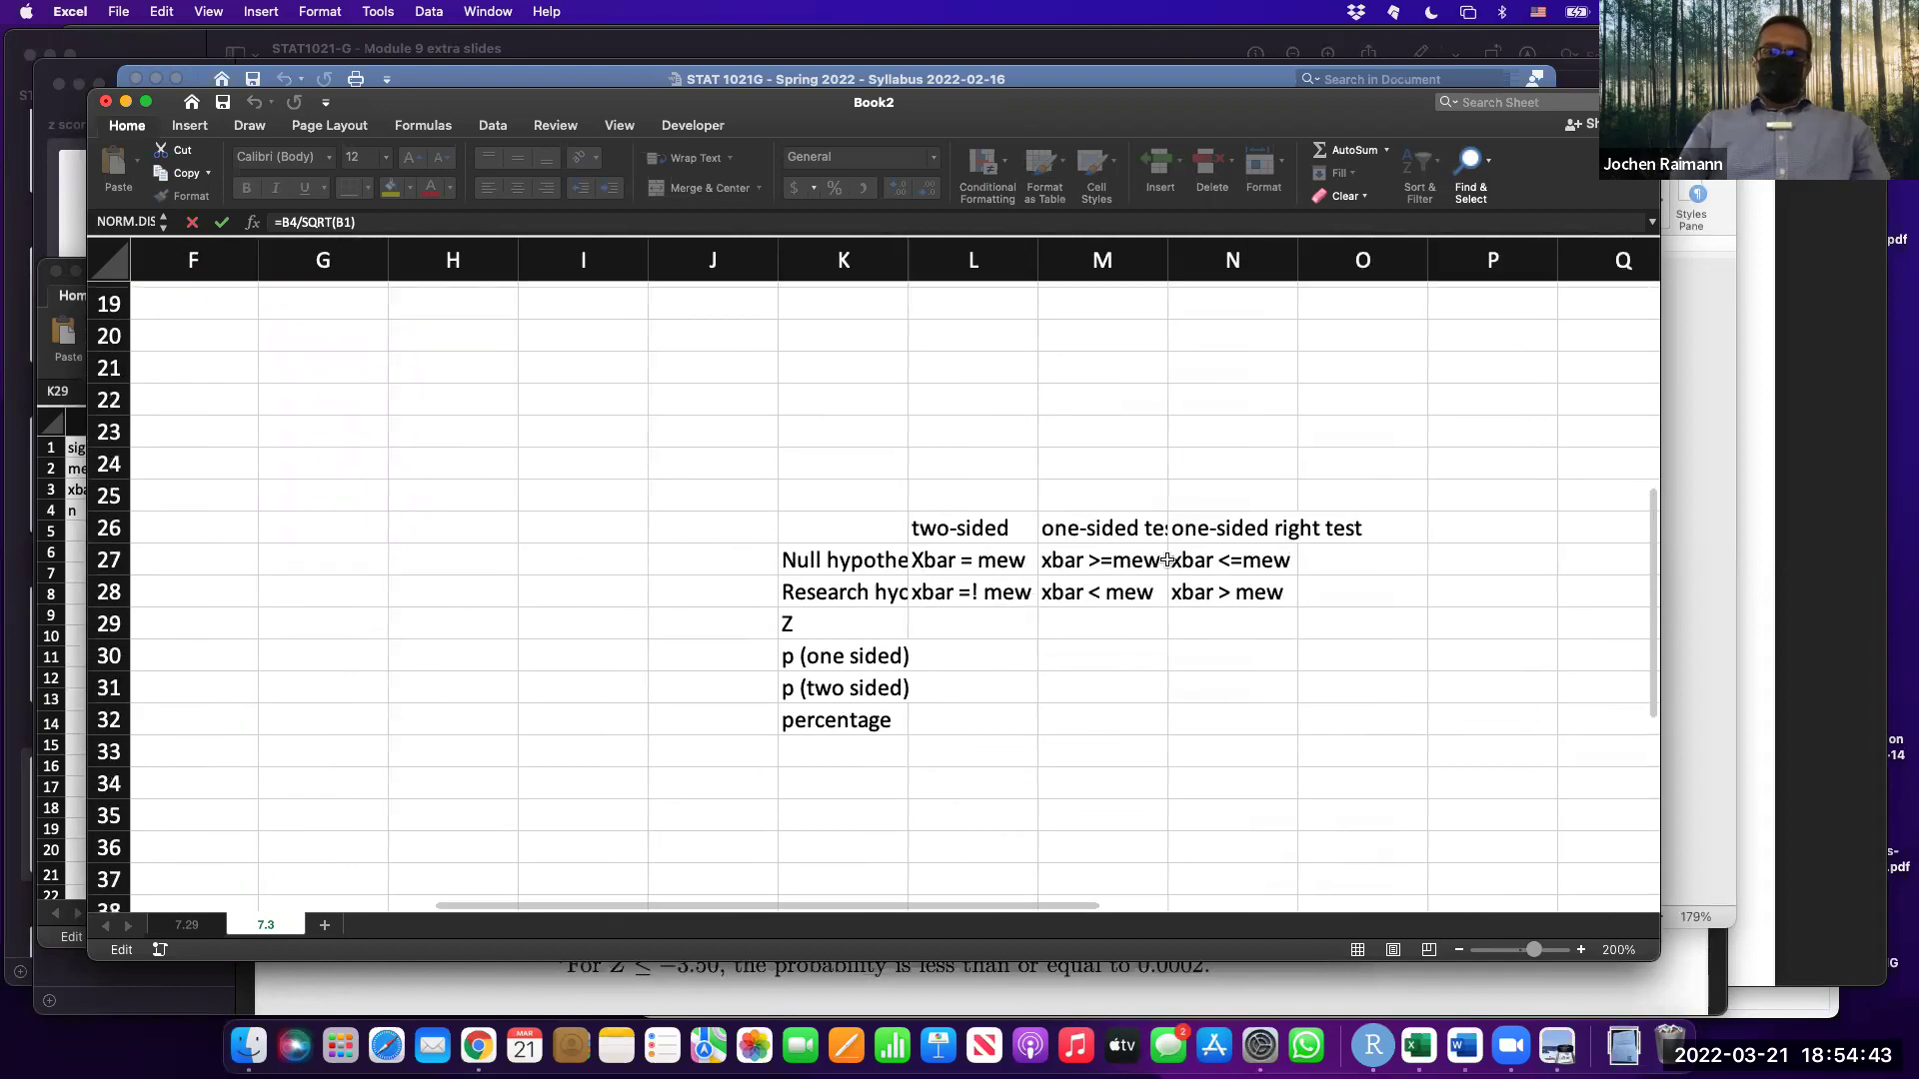
Calculate the two-sided test's Z score in L29 with the formula =(B2-B3)/B7.
{"action": "left_click", "coordinate": [1008, 622]}
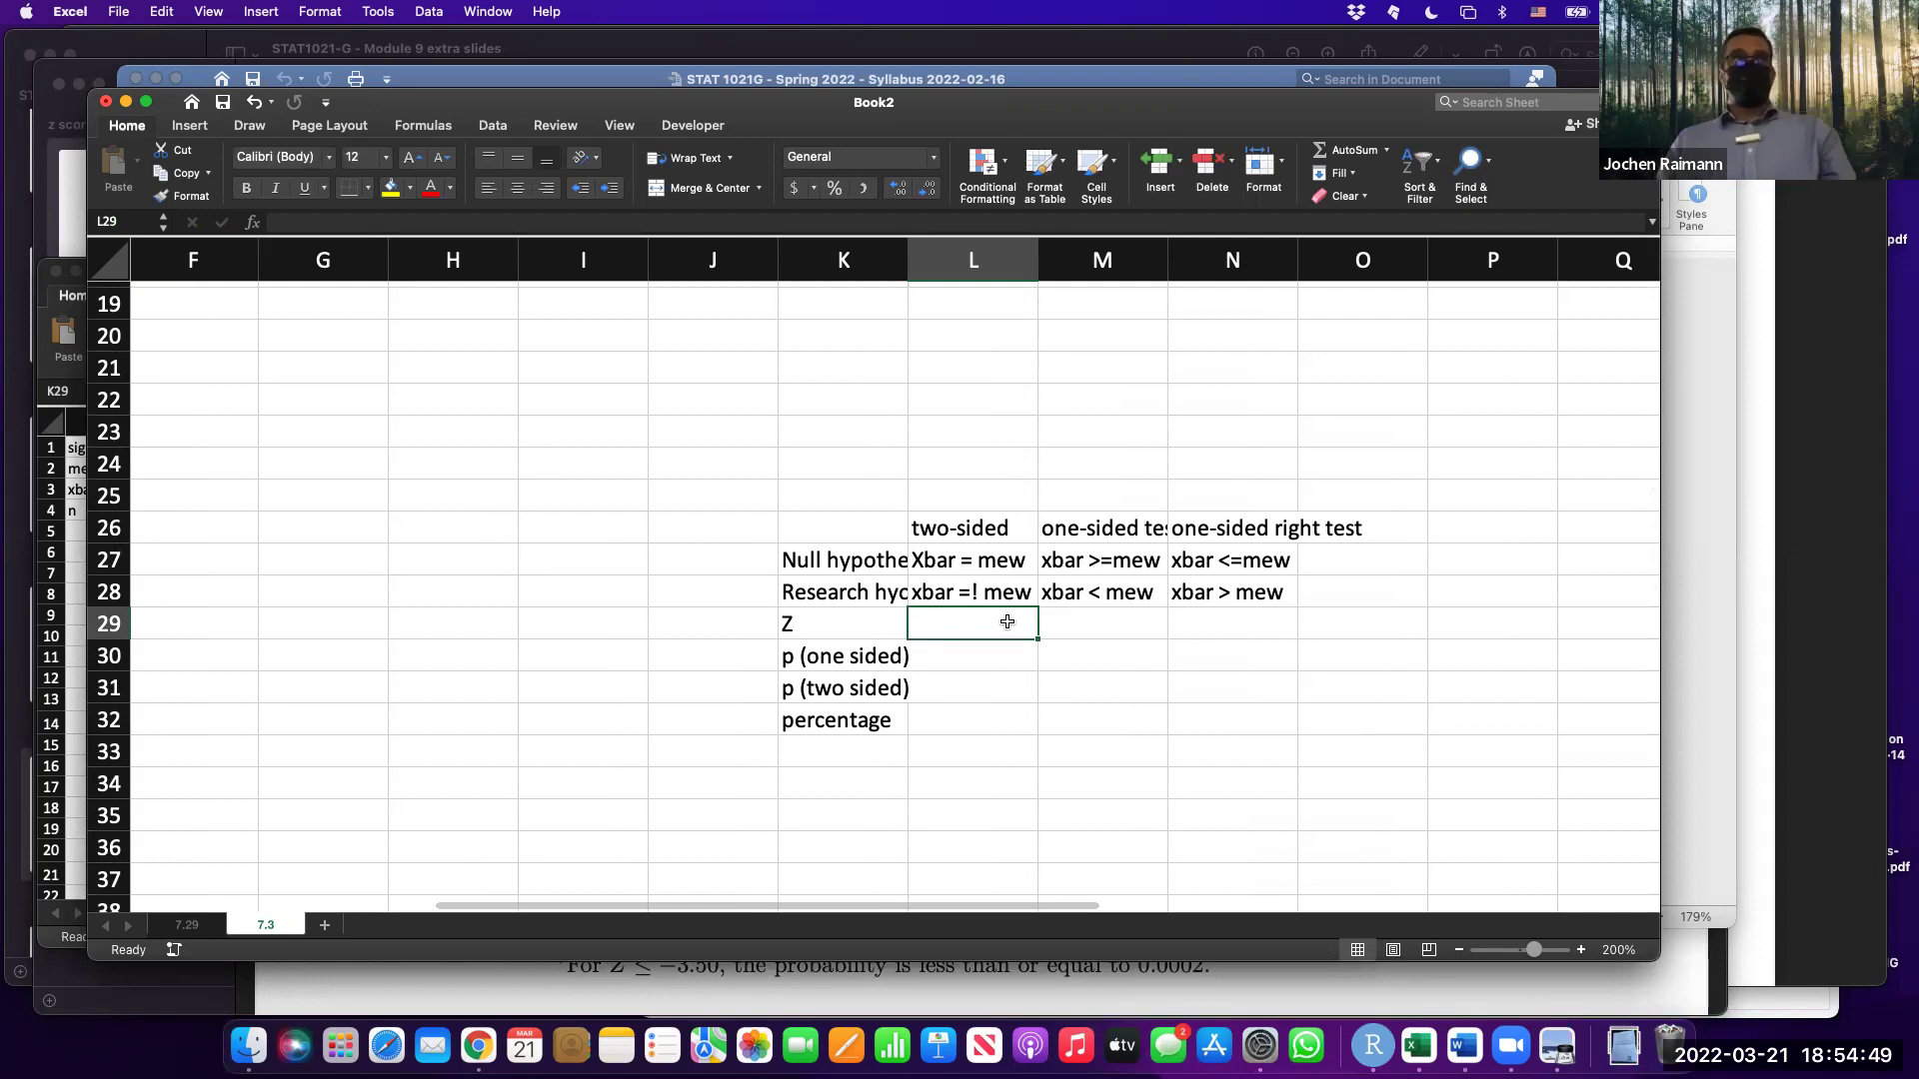
{"action": "type", "text": "="}
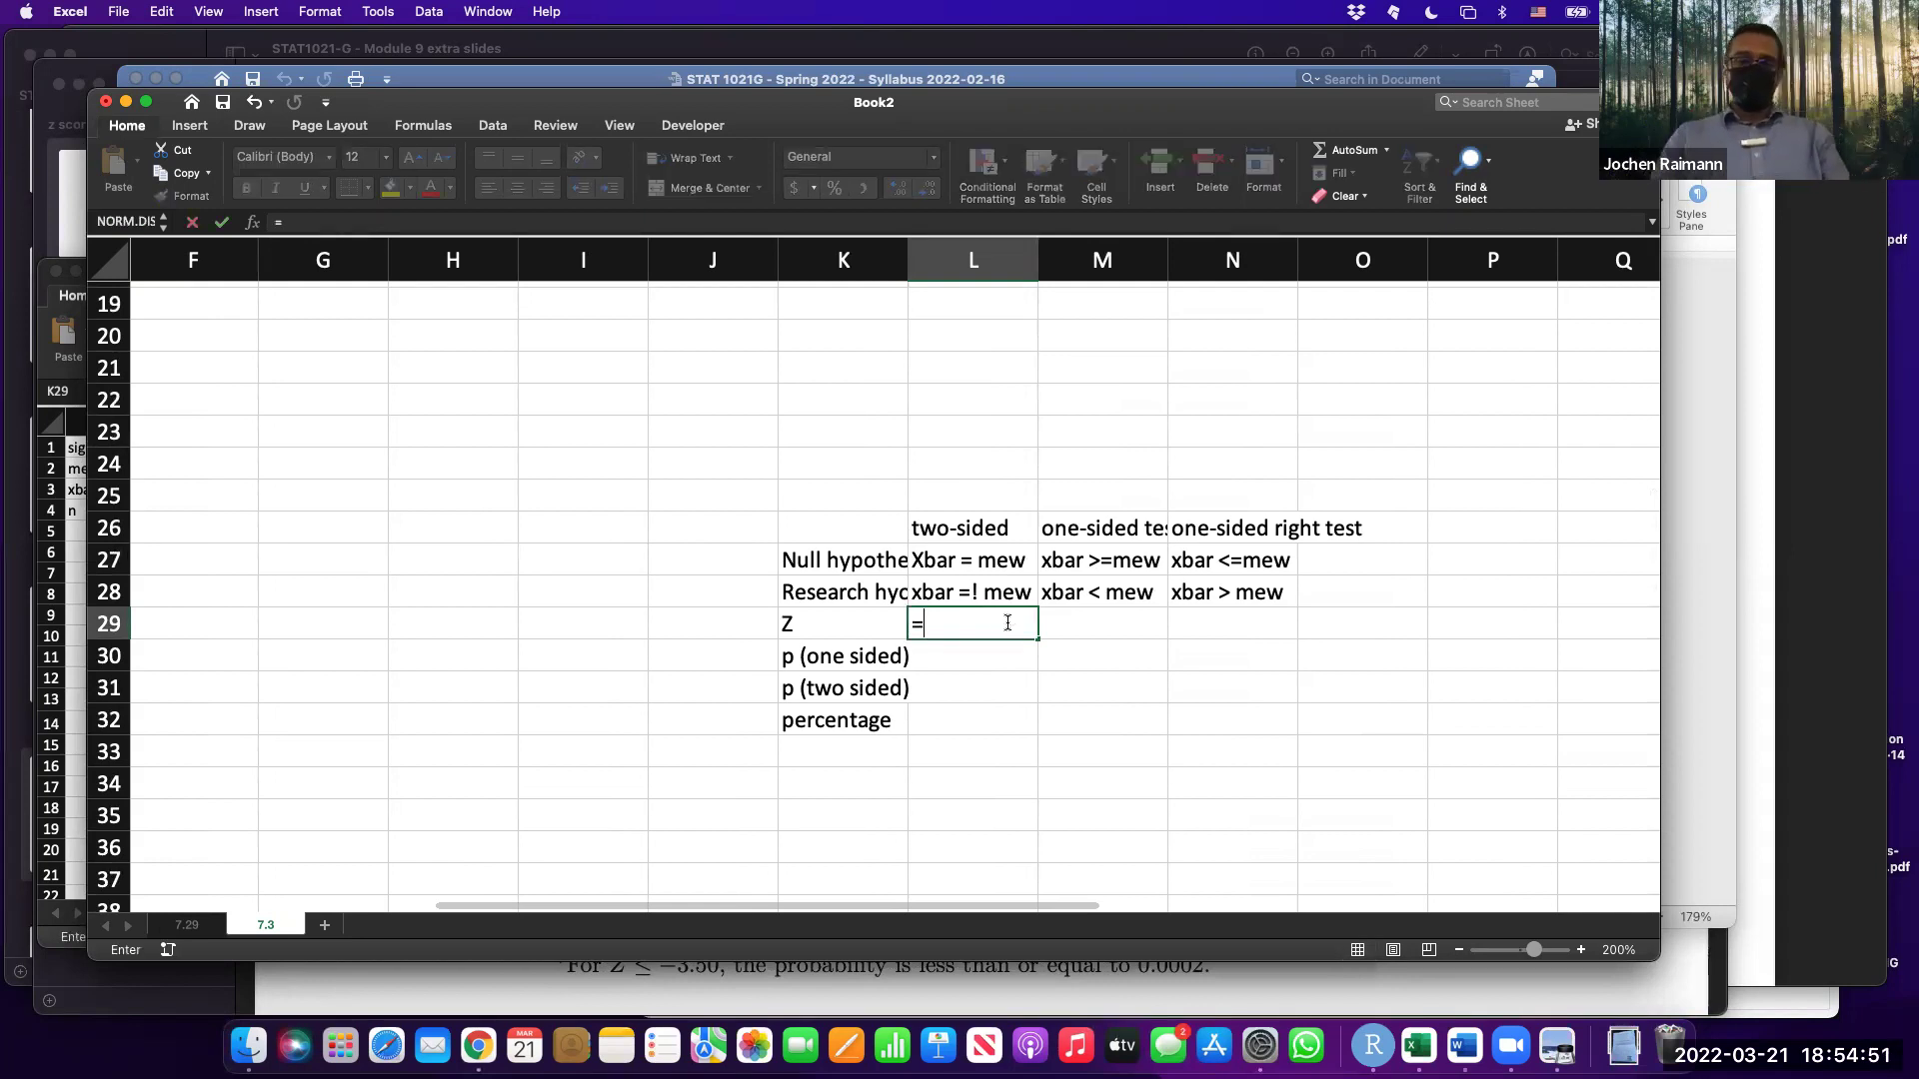
{"action": "type", "text": "("}
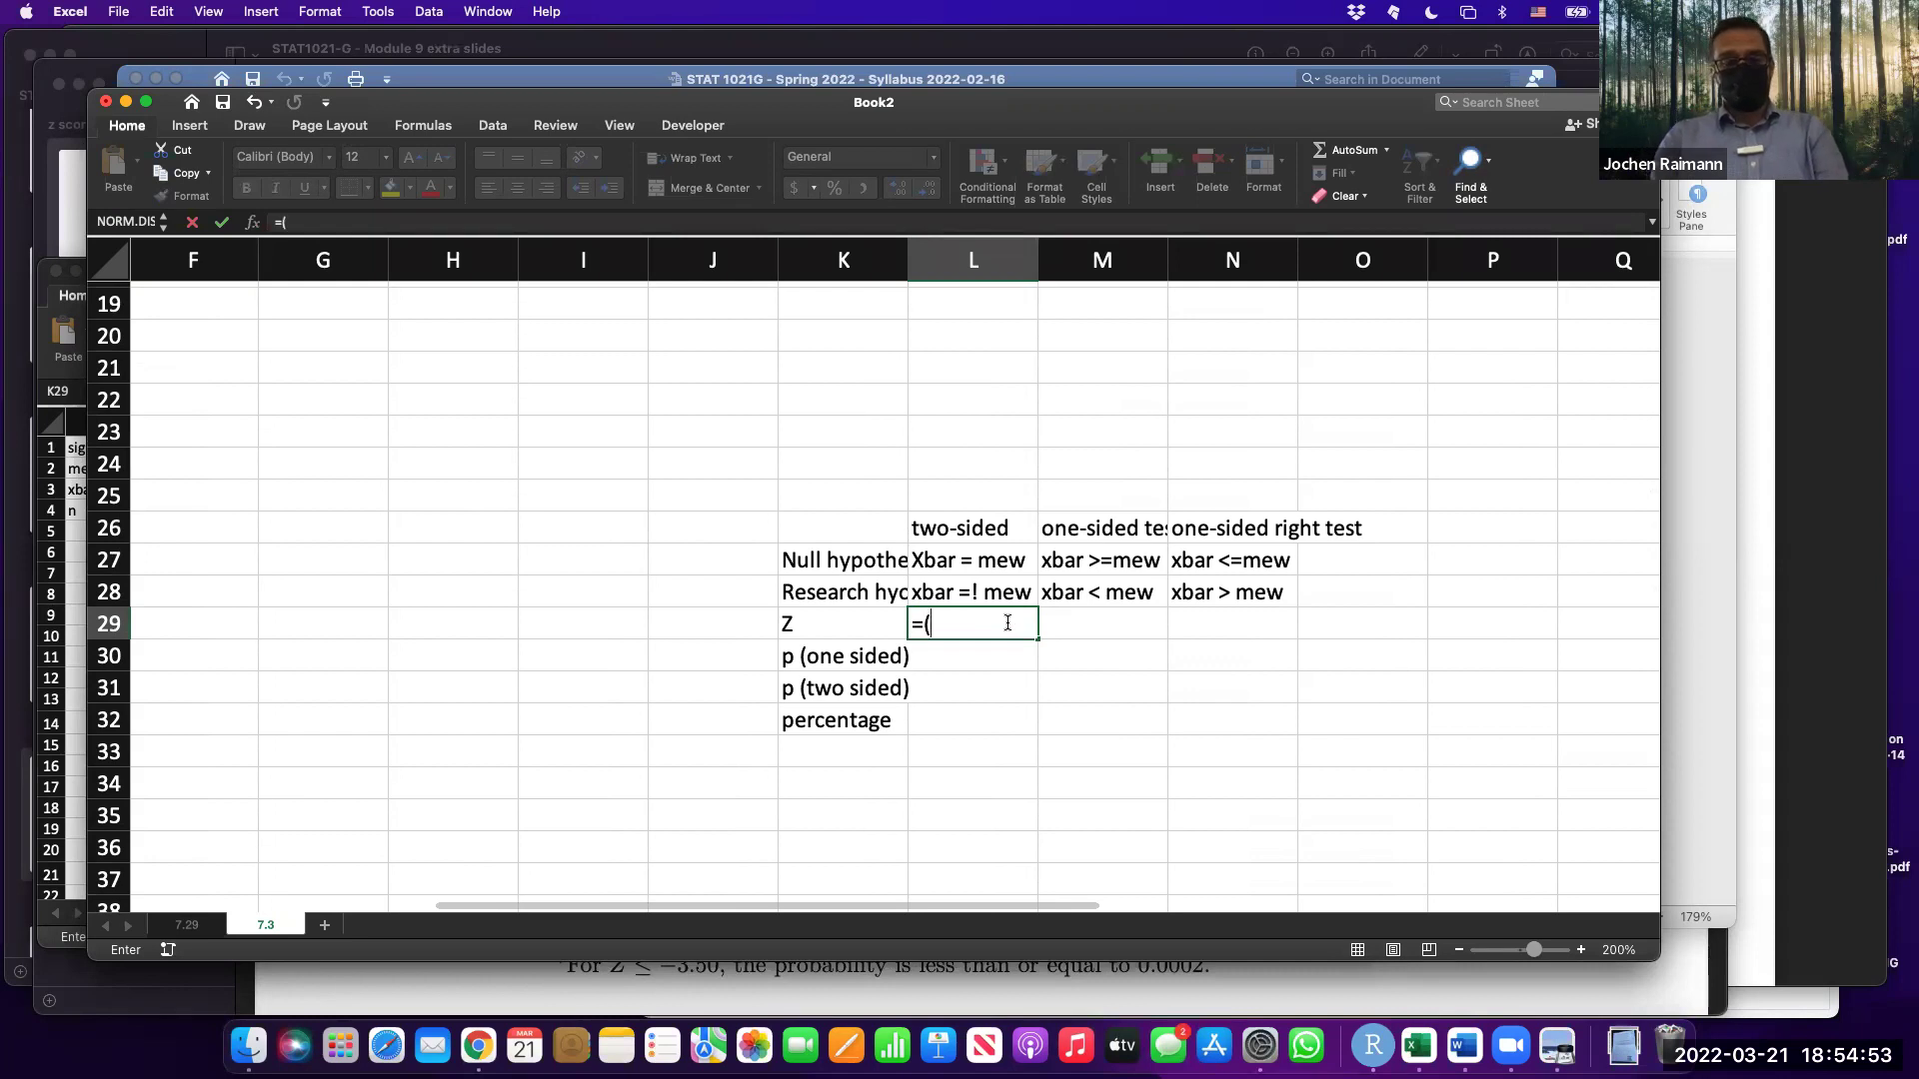
{"action": "type", "text": "b2"}
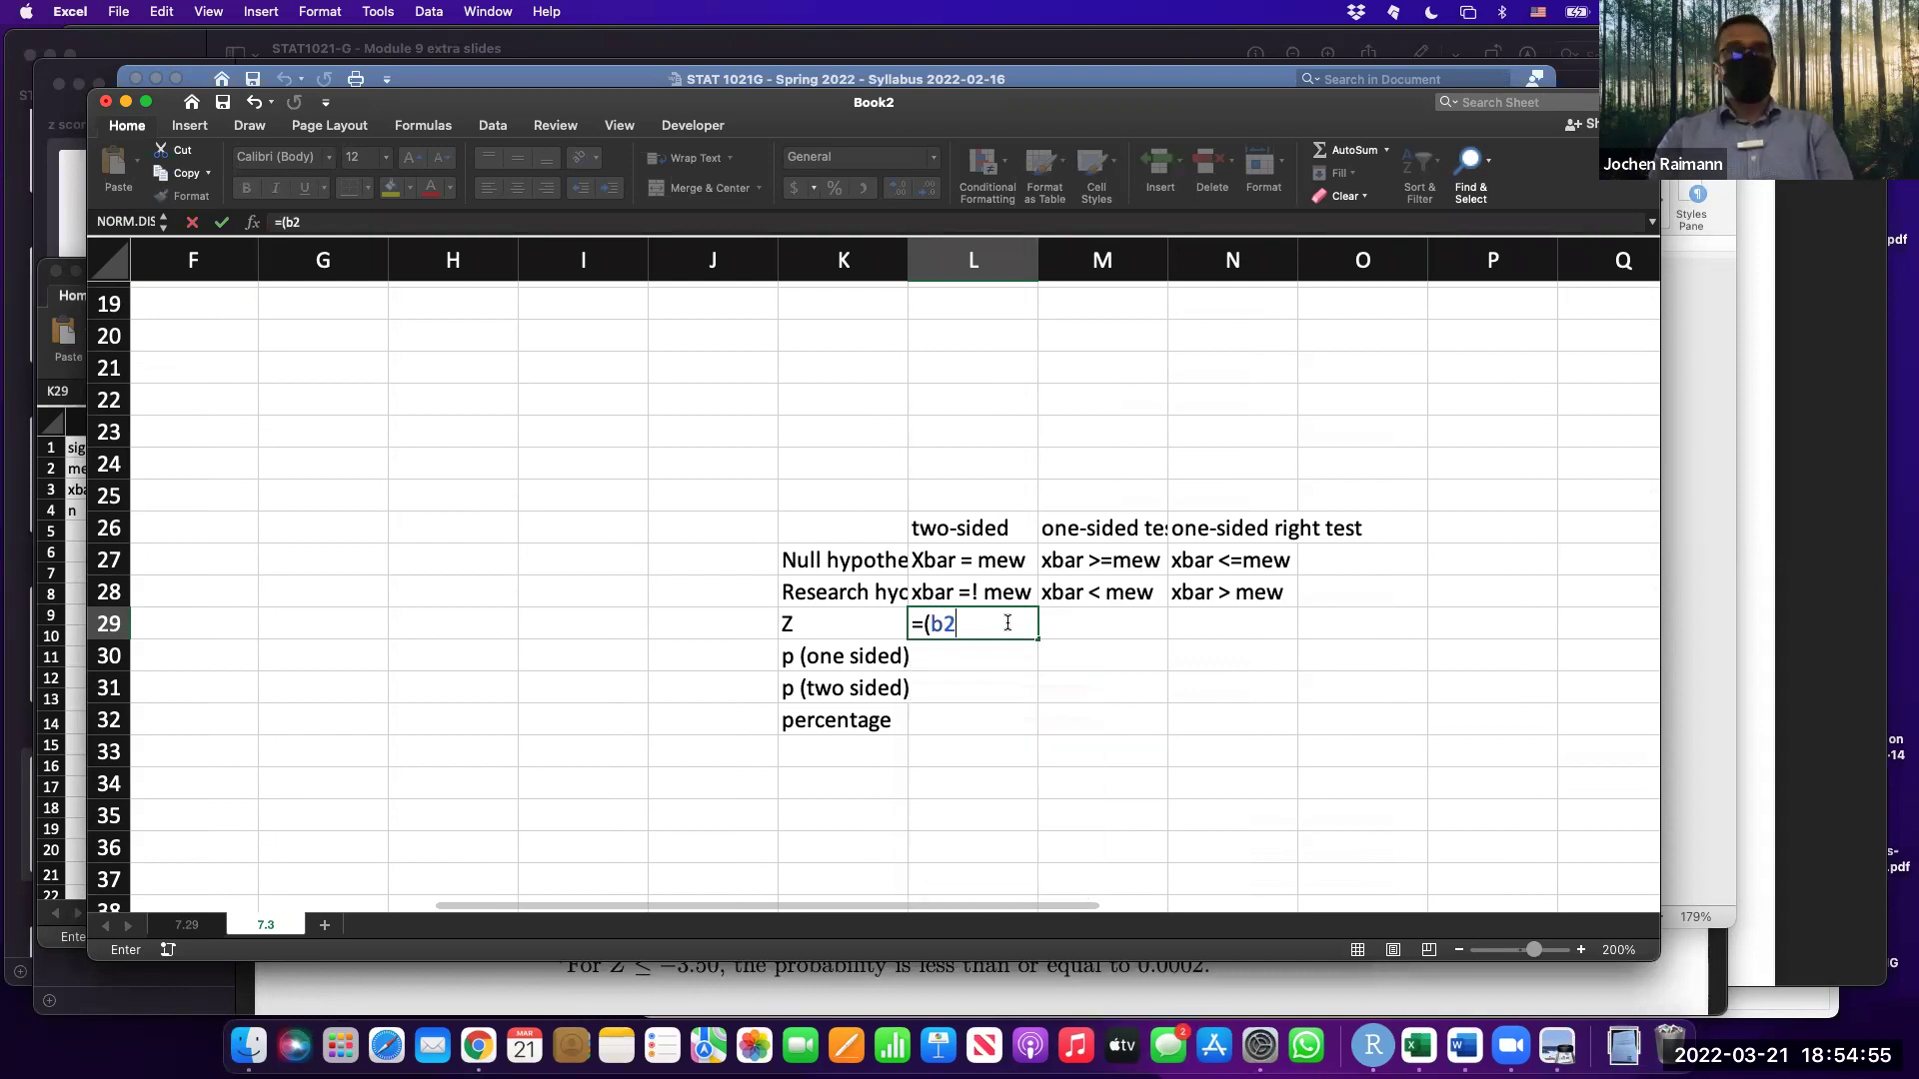
{"action": "type", "text": "-b"}
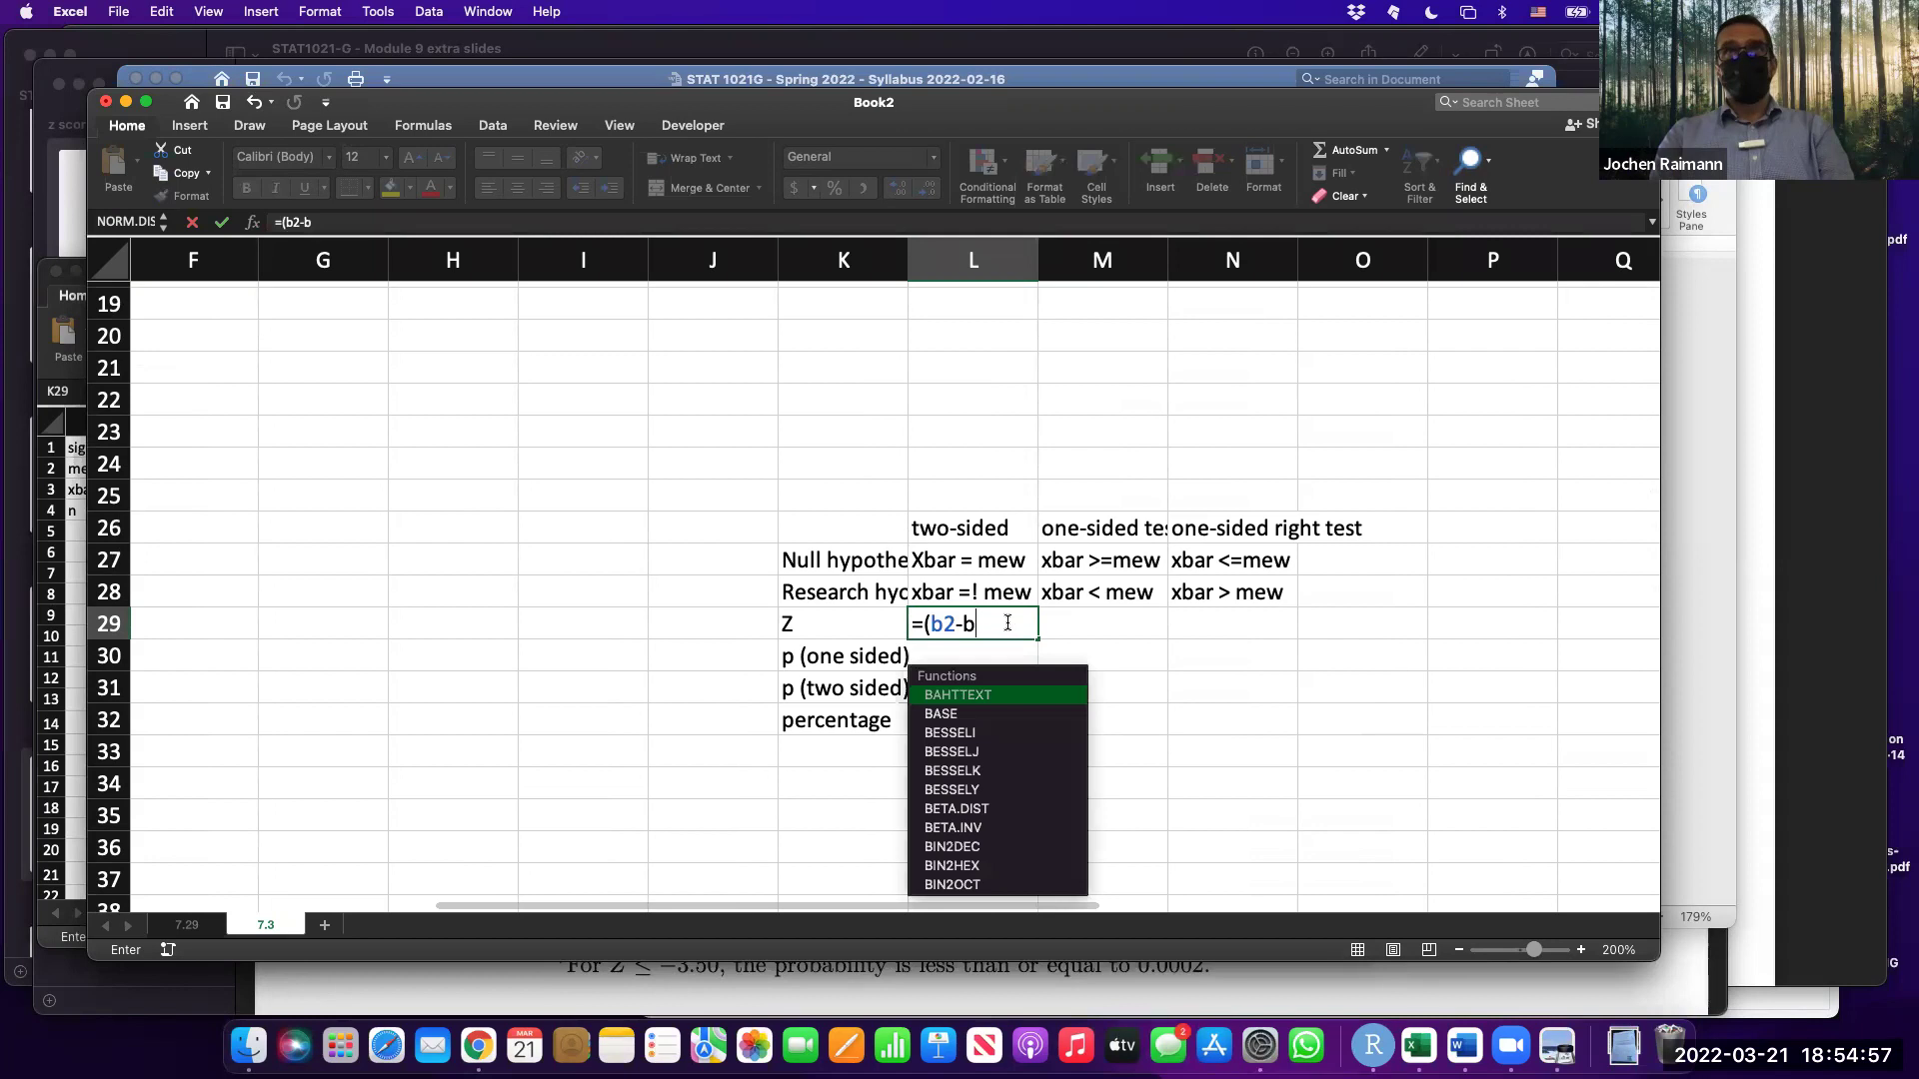
{"action": "type", "text": "3)/b"}
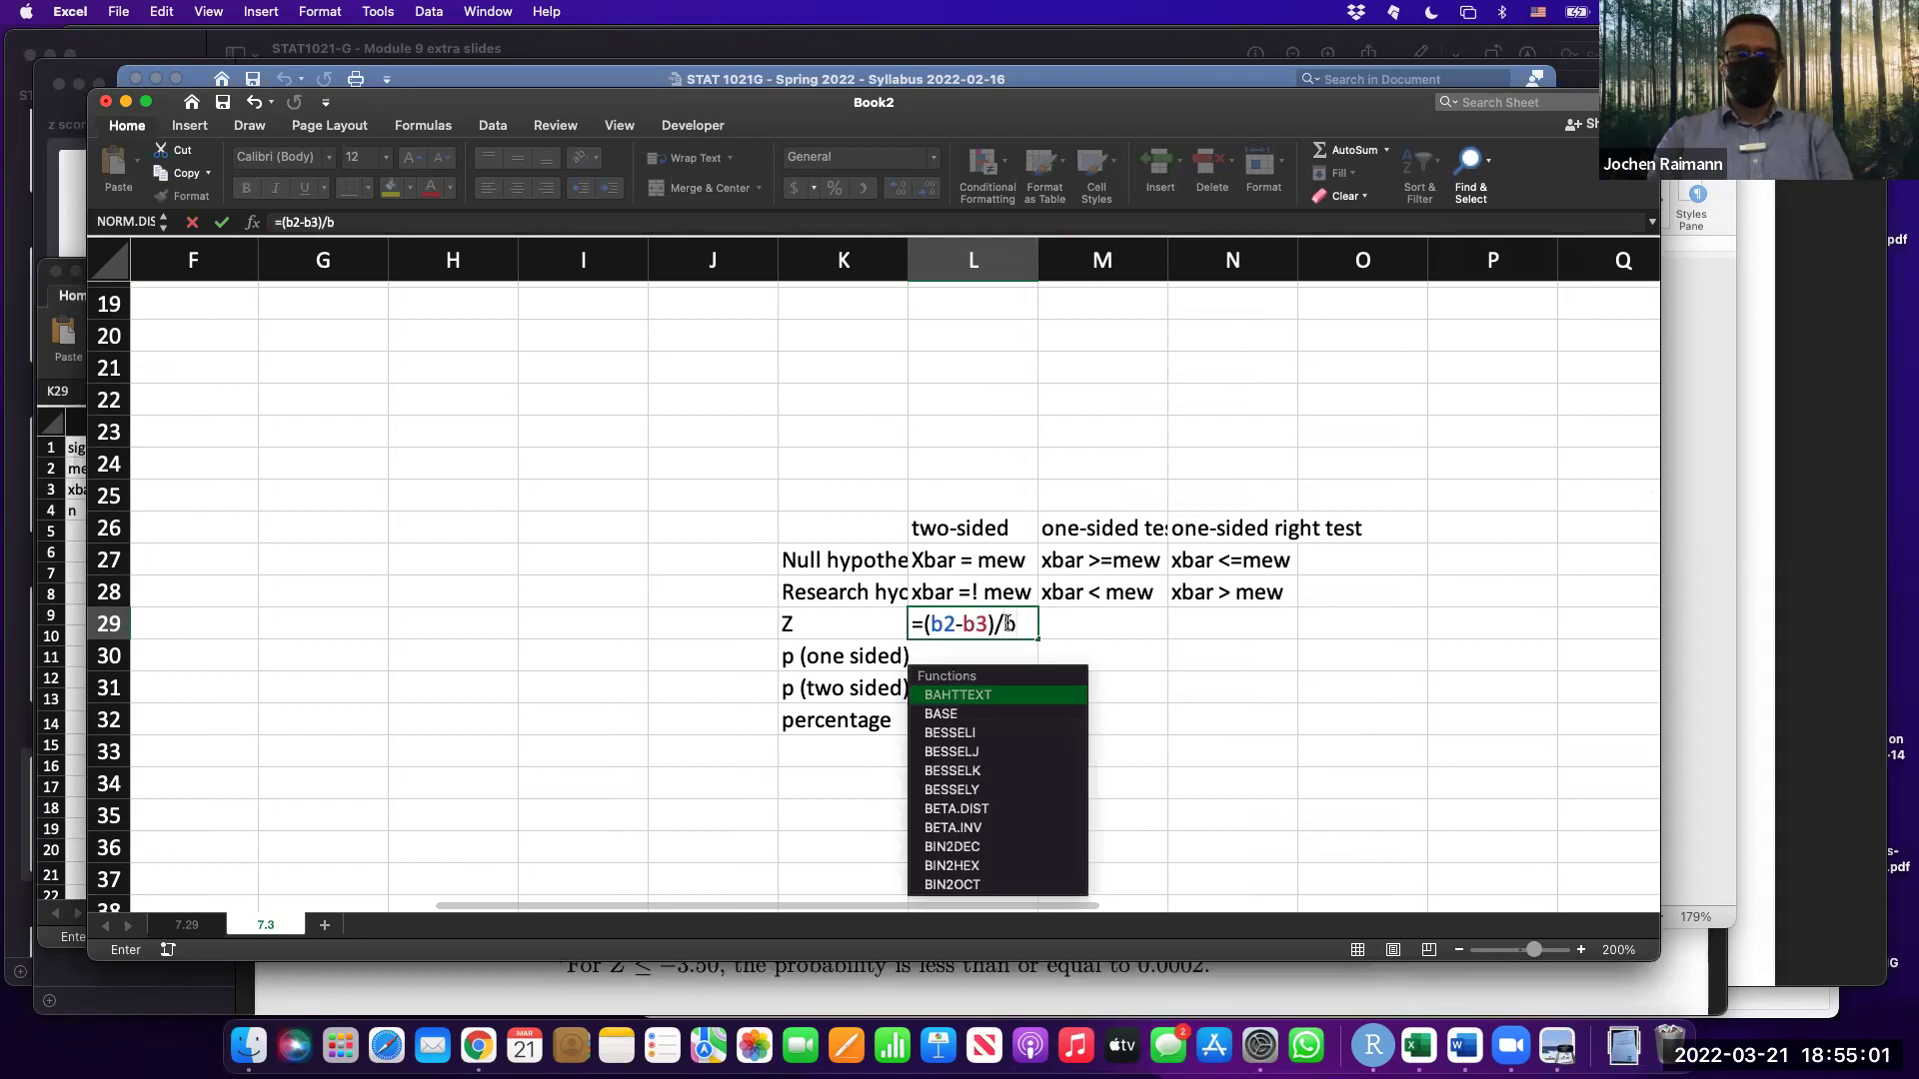
{"action": "type", "text": "7"}
{"action": "key", "text": "Return"}
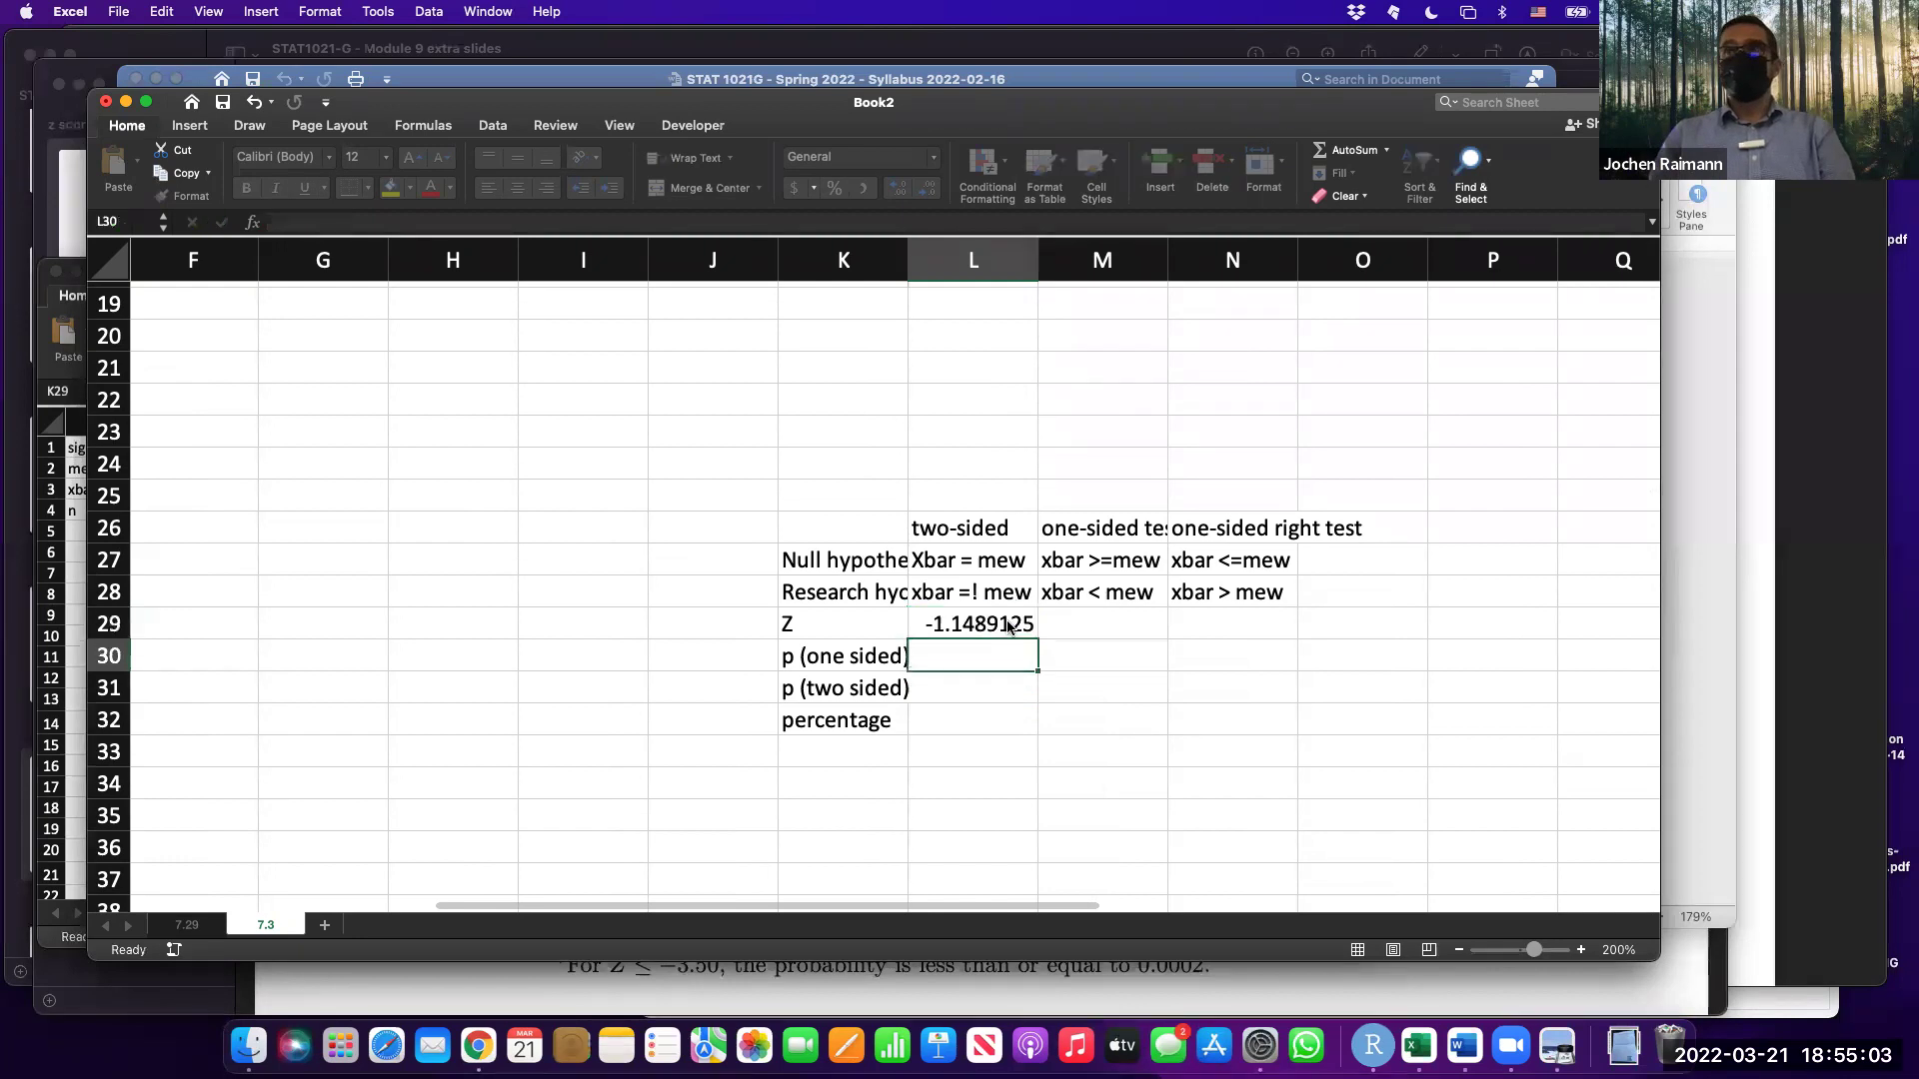
Examine the Z formula in L29 against the xbar, mew and sem cells it refers to, without editing it.
{"action": "left_click", "coordinate": [1009, 625]}
{"action": "scroll", "coordinate": [1010, 625], "scroll_direction": "left", "scroll_amount": 5}
{"action": "scroll", "coordinate": [1009, 625], "scroll_direction": "up", "scroll_amount": 10}
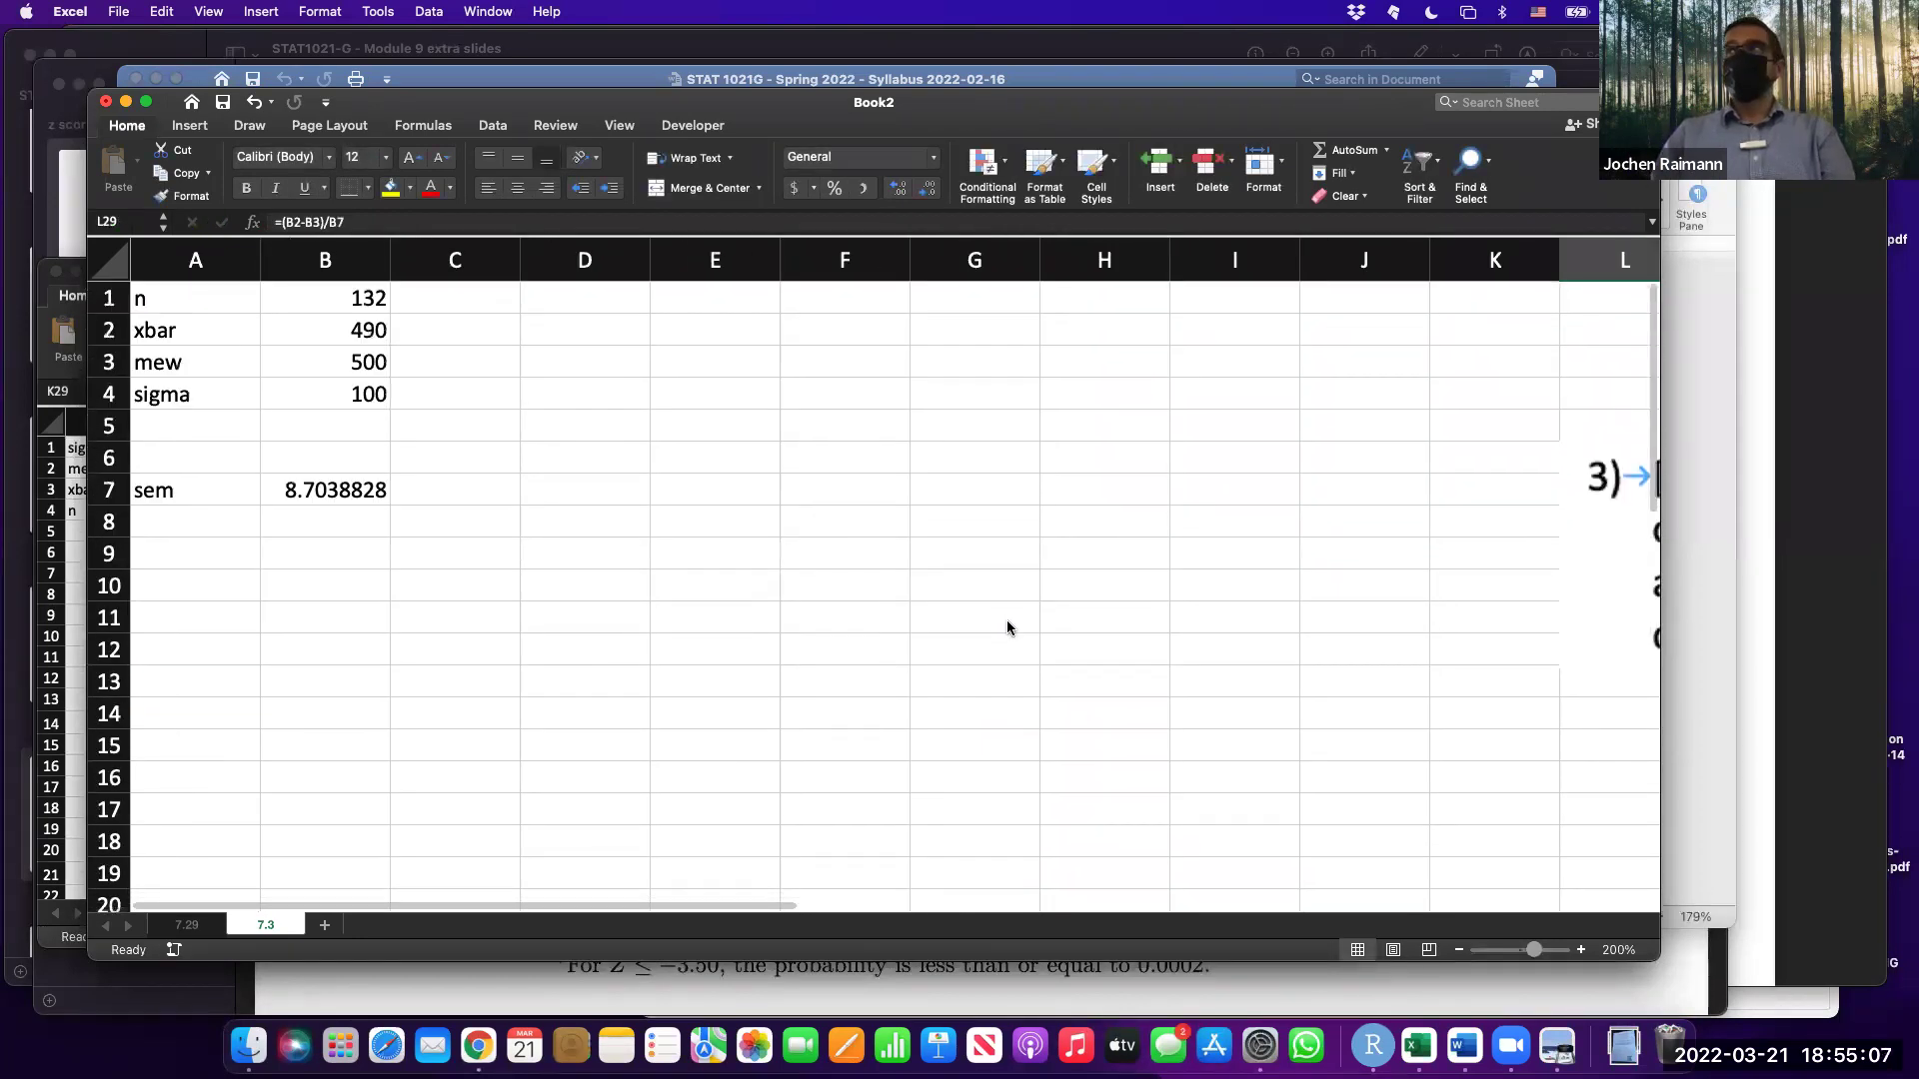
{"action": "scroll", "coordinate": [1007, 628], "scroll_direction": "down", "scroll_amount": 5}
{"action": "scroll", "coordinate": [1008, 628], "scroll_direction": "right", "scroll_amount": 3}
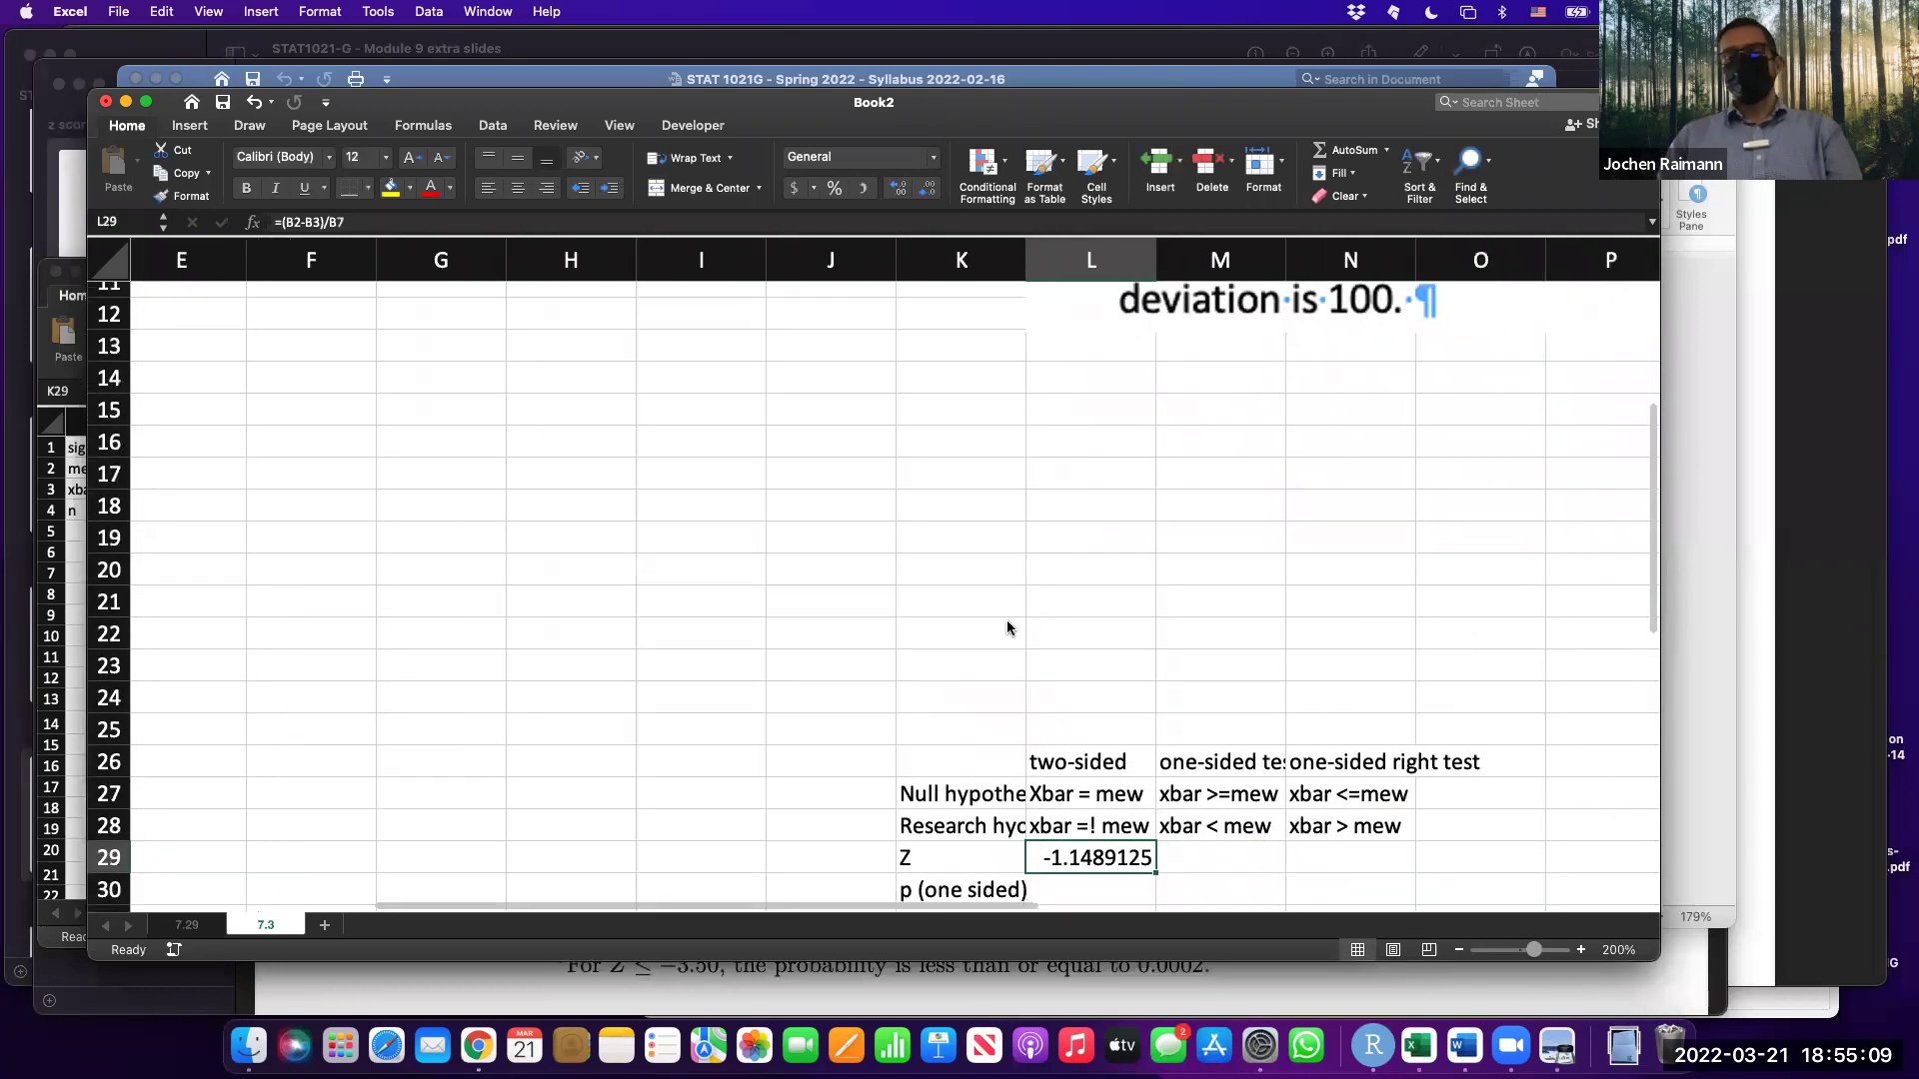
{"action": "scroll", "coordinate": [1007, 628], "scroll_direction": "down", "scroll_amount": 3}
{"action": "scroll", "coordinate": [1008, 628], "scroll_direction": "right", "scroll_amount": 1}
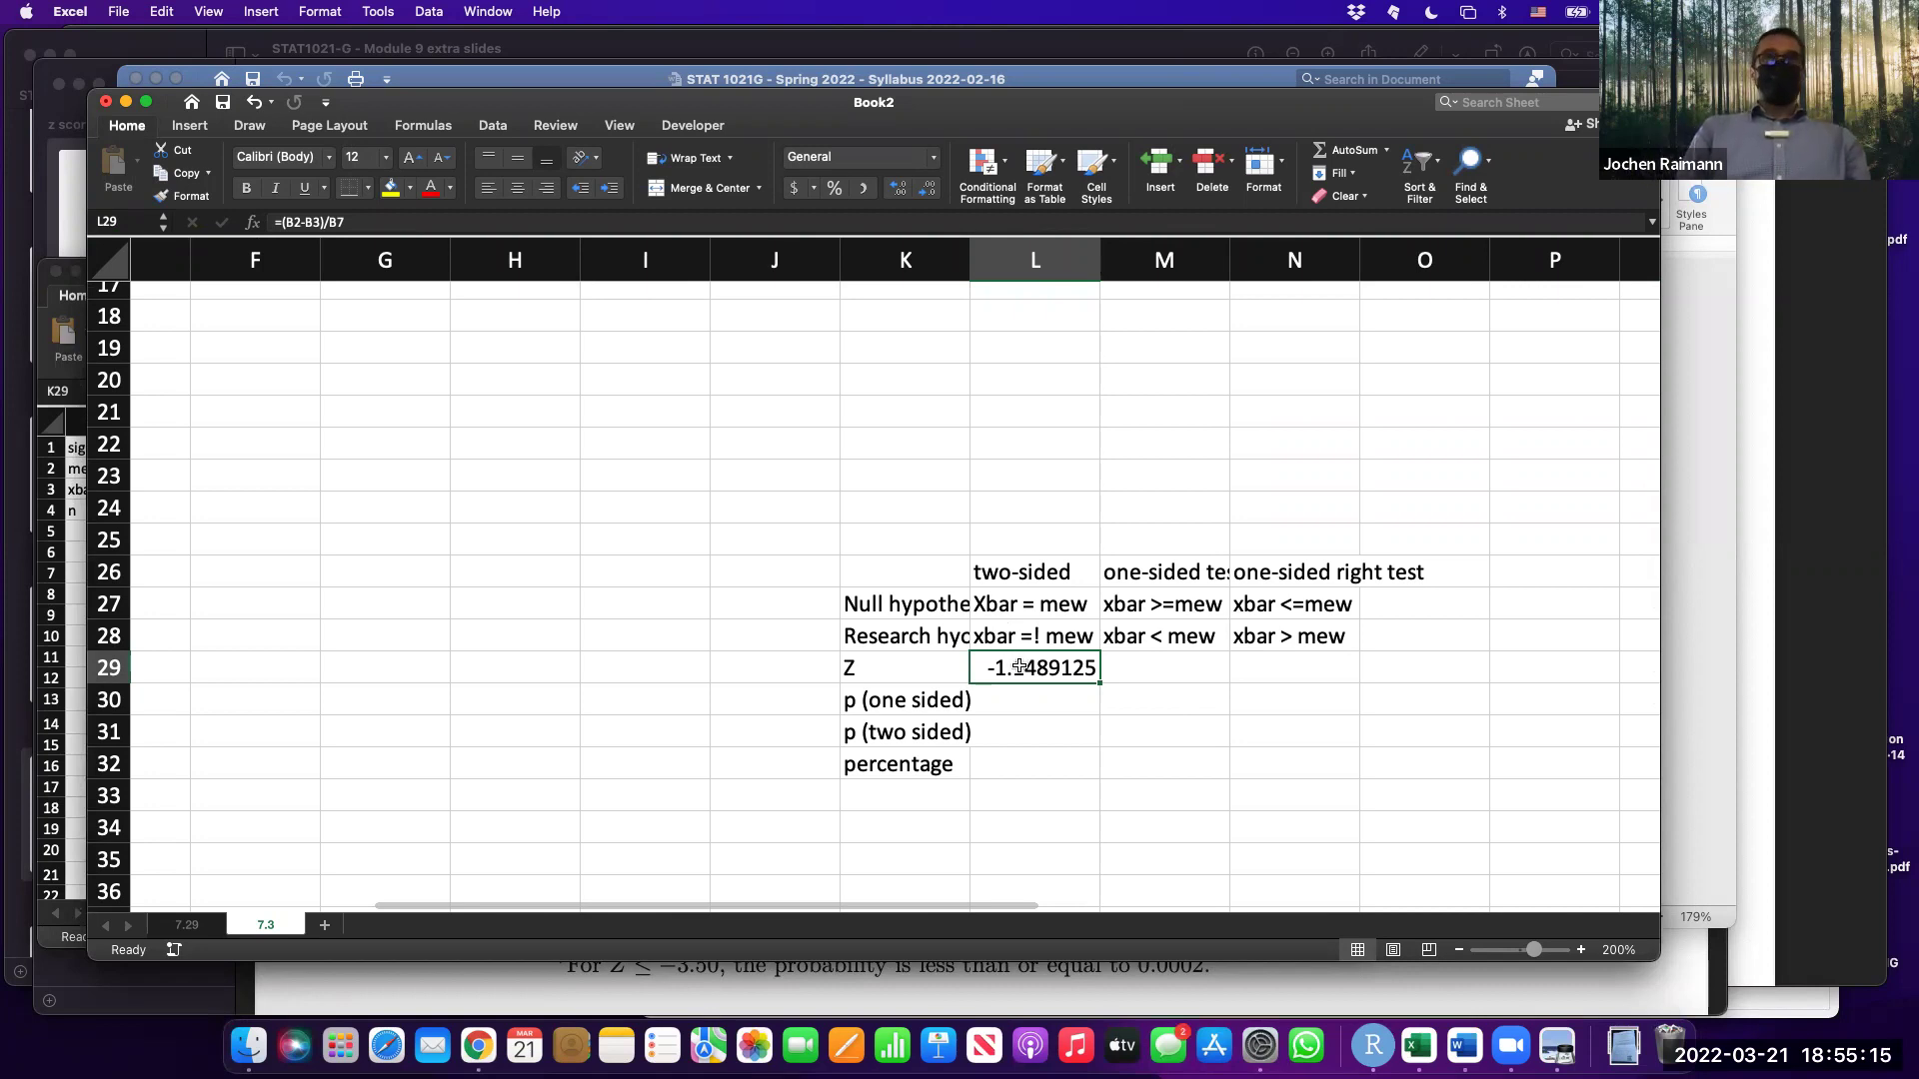
{"action": "double_click", "coordinate": [1018, 667]}
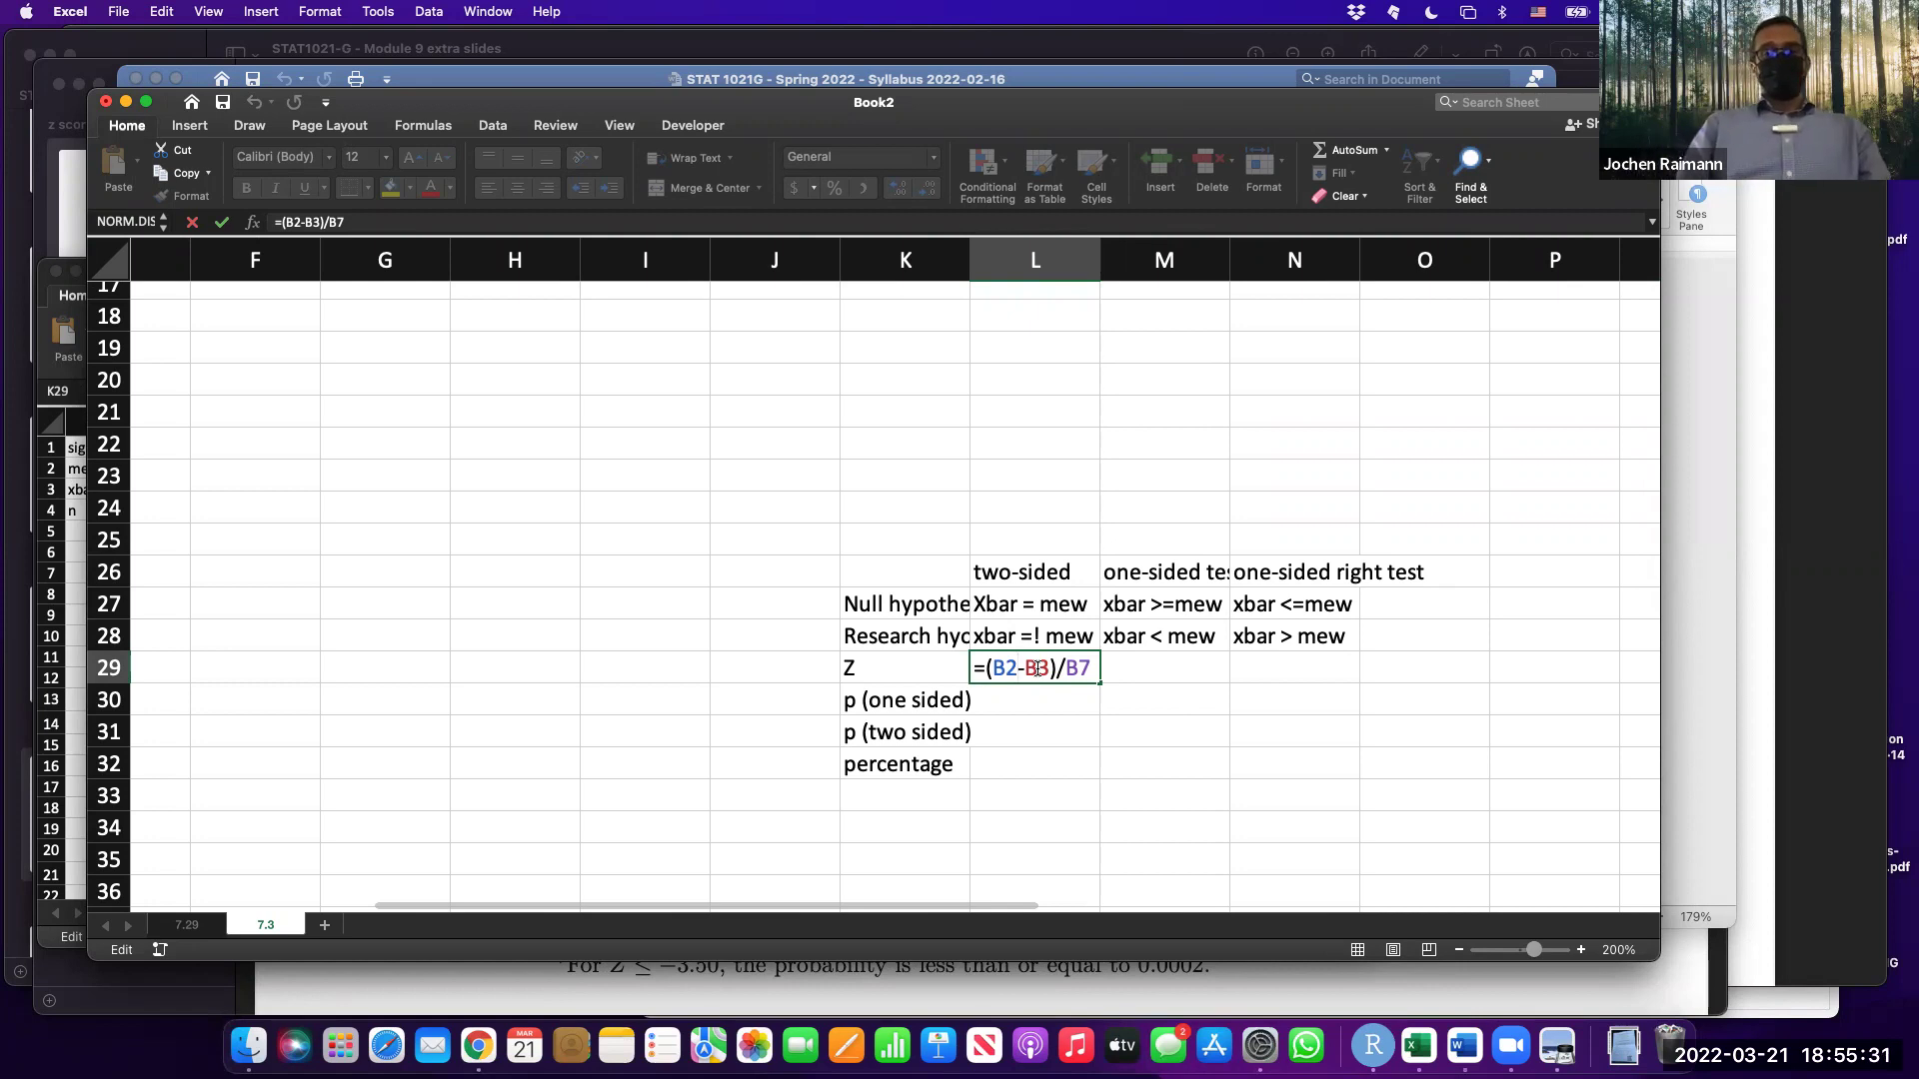
{"action": "scroll", "coordinate": [626, 509], "scroll_direction": "up", "scroll_amount": 8}
{"action": "scroll", "coordinate": [626, 510], "scroll_direction": "left", "scroll_amount": 3}
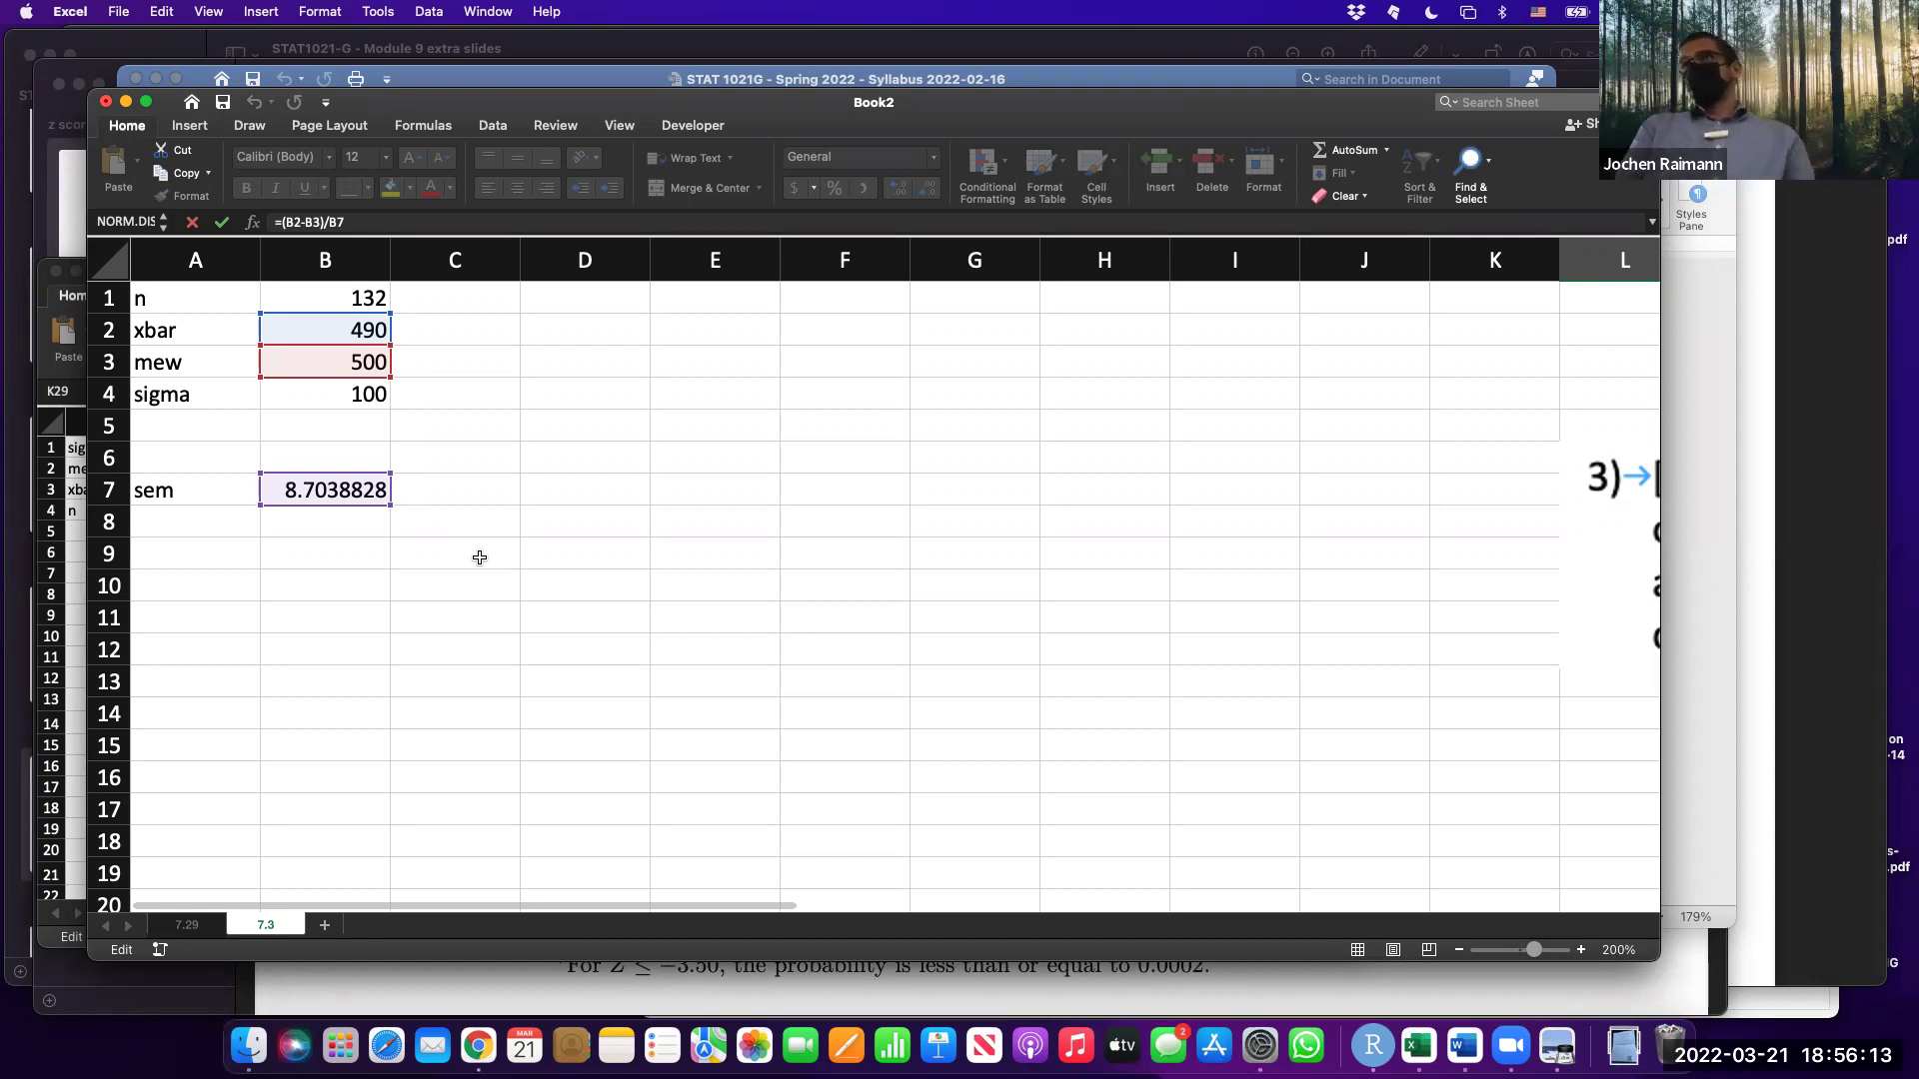
{"action": "scroll", "coordinate": [479, 558], "scroll_direction": "down", "scroll_amount": 5}
{"action": "scroll", "coordinate": [480, 557], "scroll_direction": "right", "scroll_amount": 4}
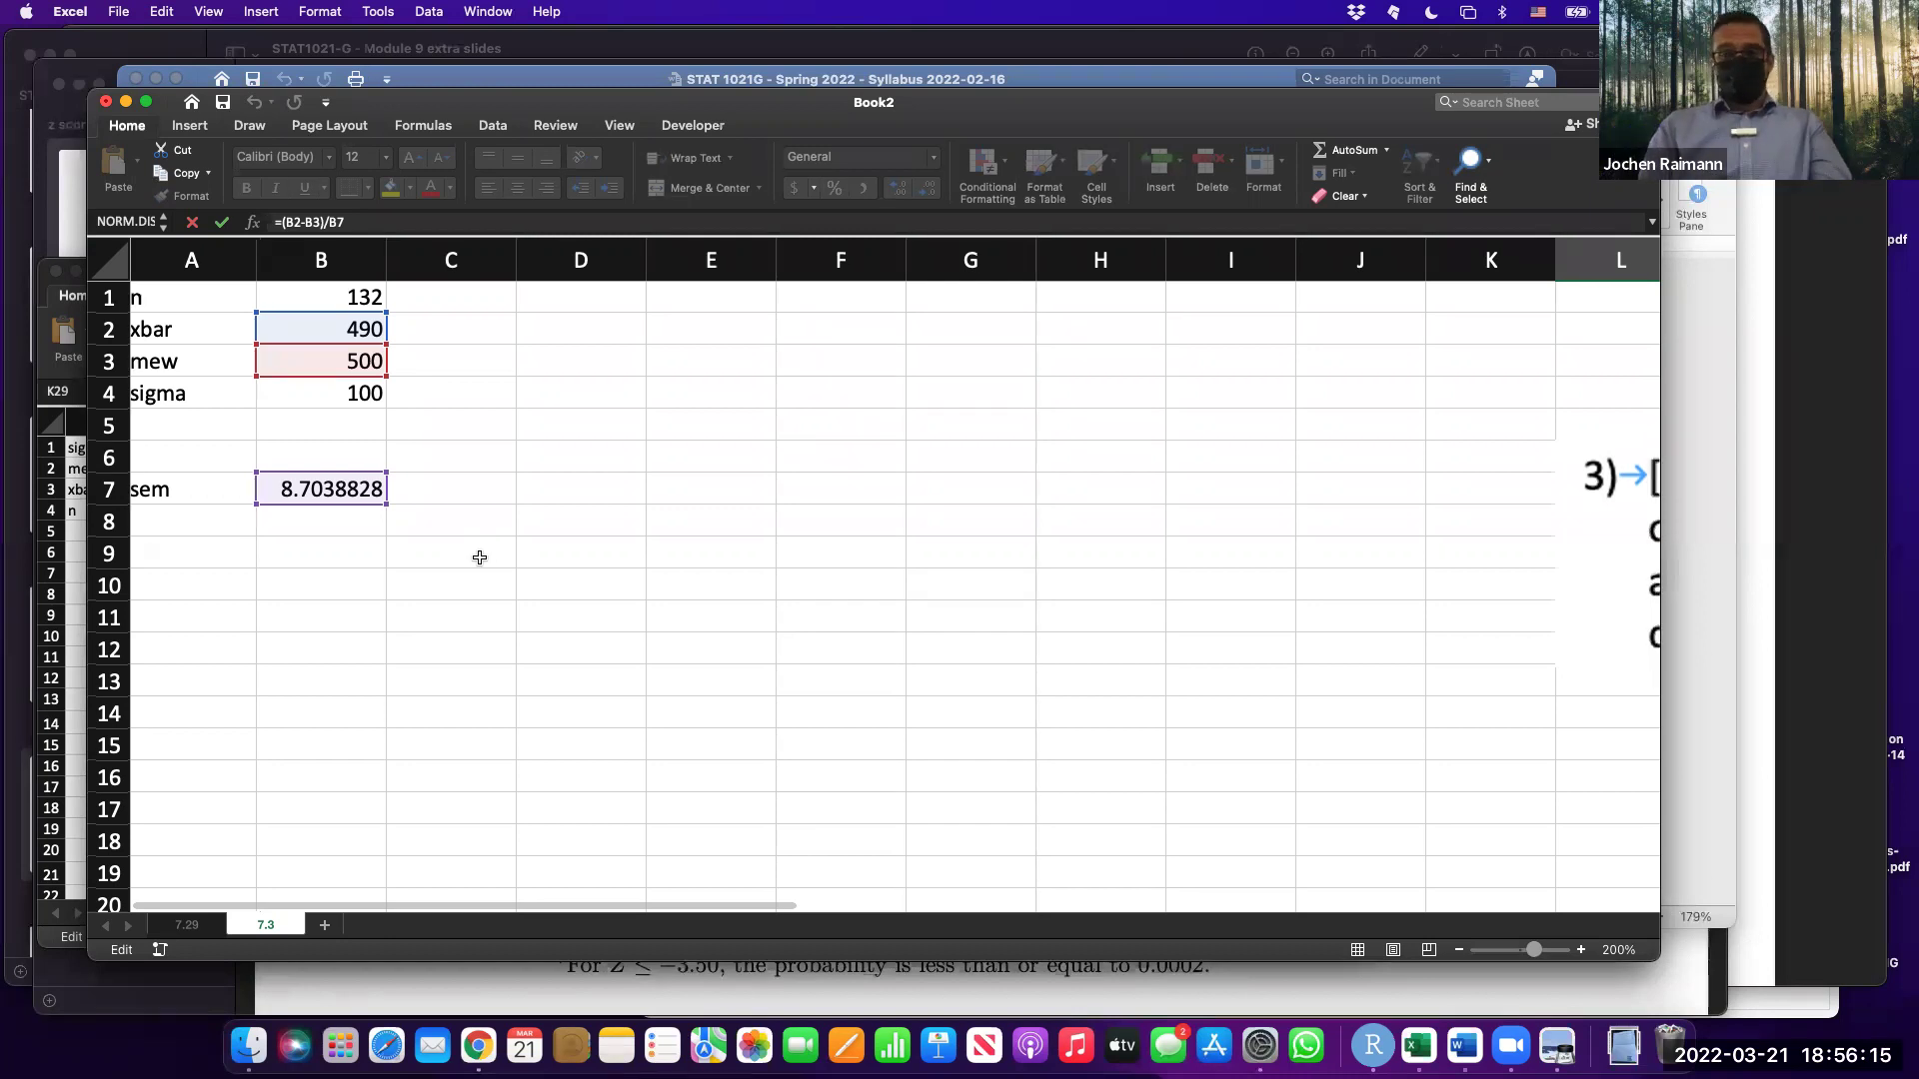
{"action": "scroll", "coordinate": [480, 557], "scroll_direction": "up", "scroll_amount": 3}
{"action": "scroll", "coordinate": [479, 557], "scroll_direction": "left", "scroll_amount": 1}
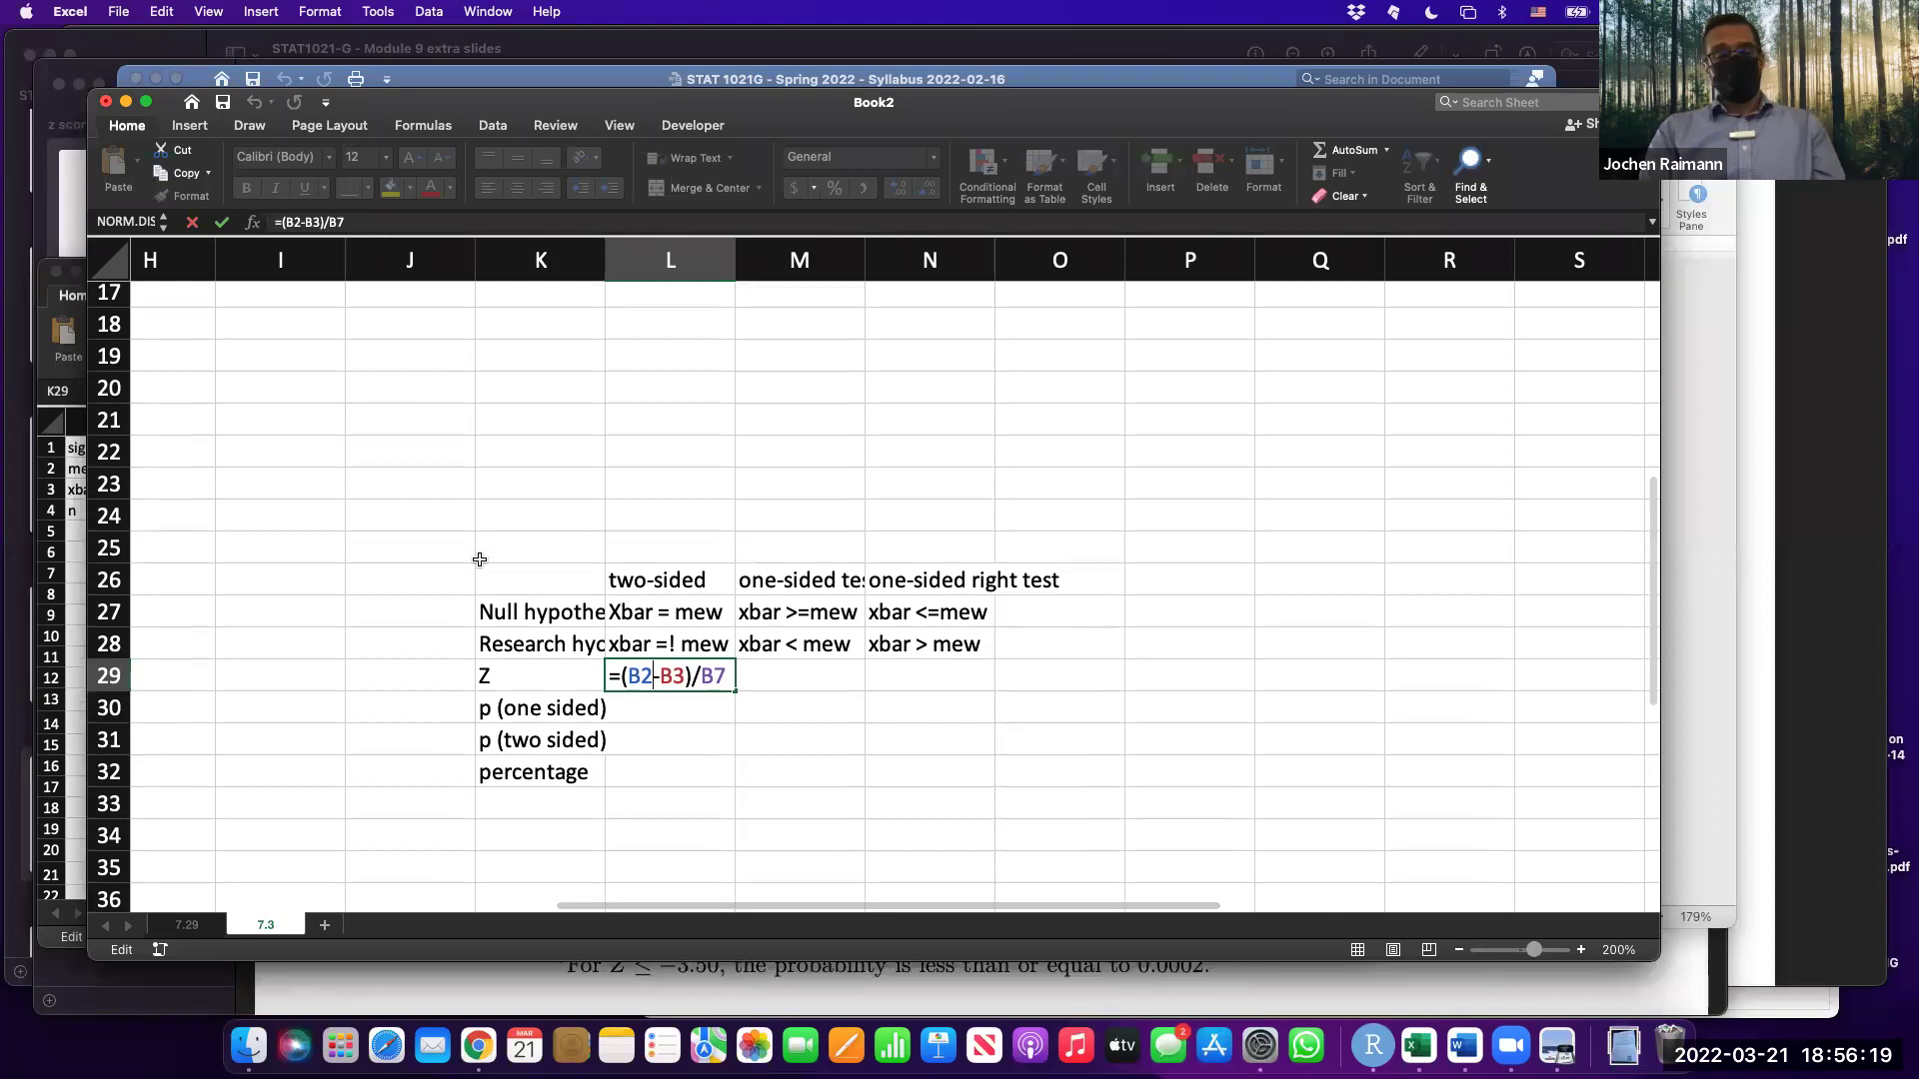
{"action": "key", "text": "Escape"}
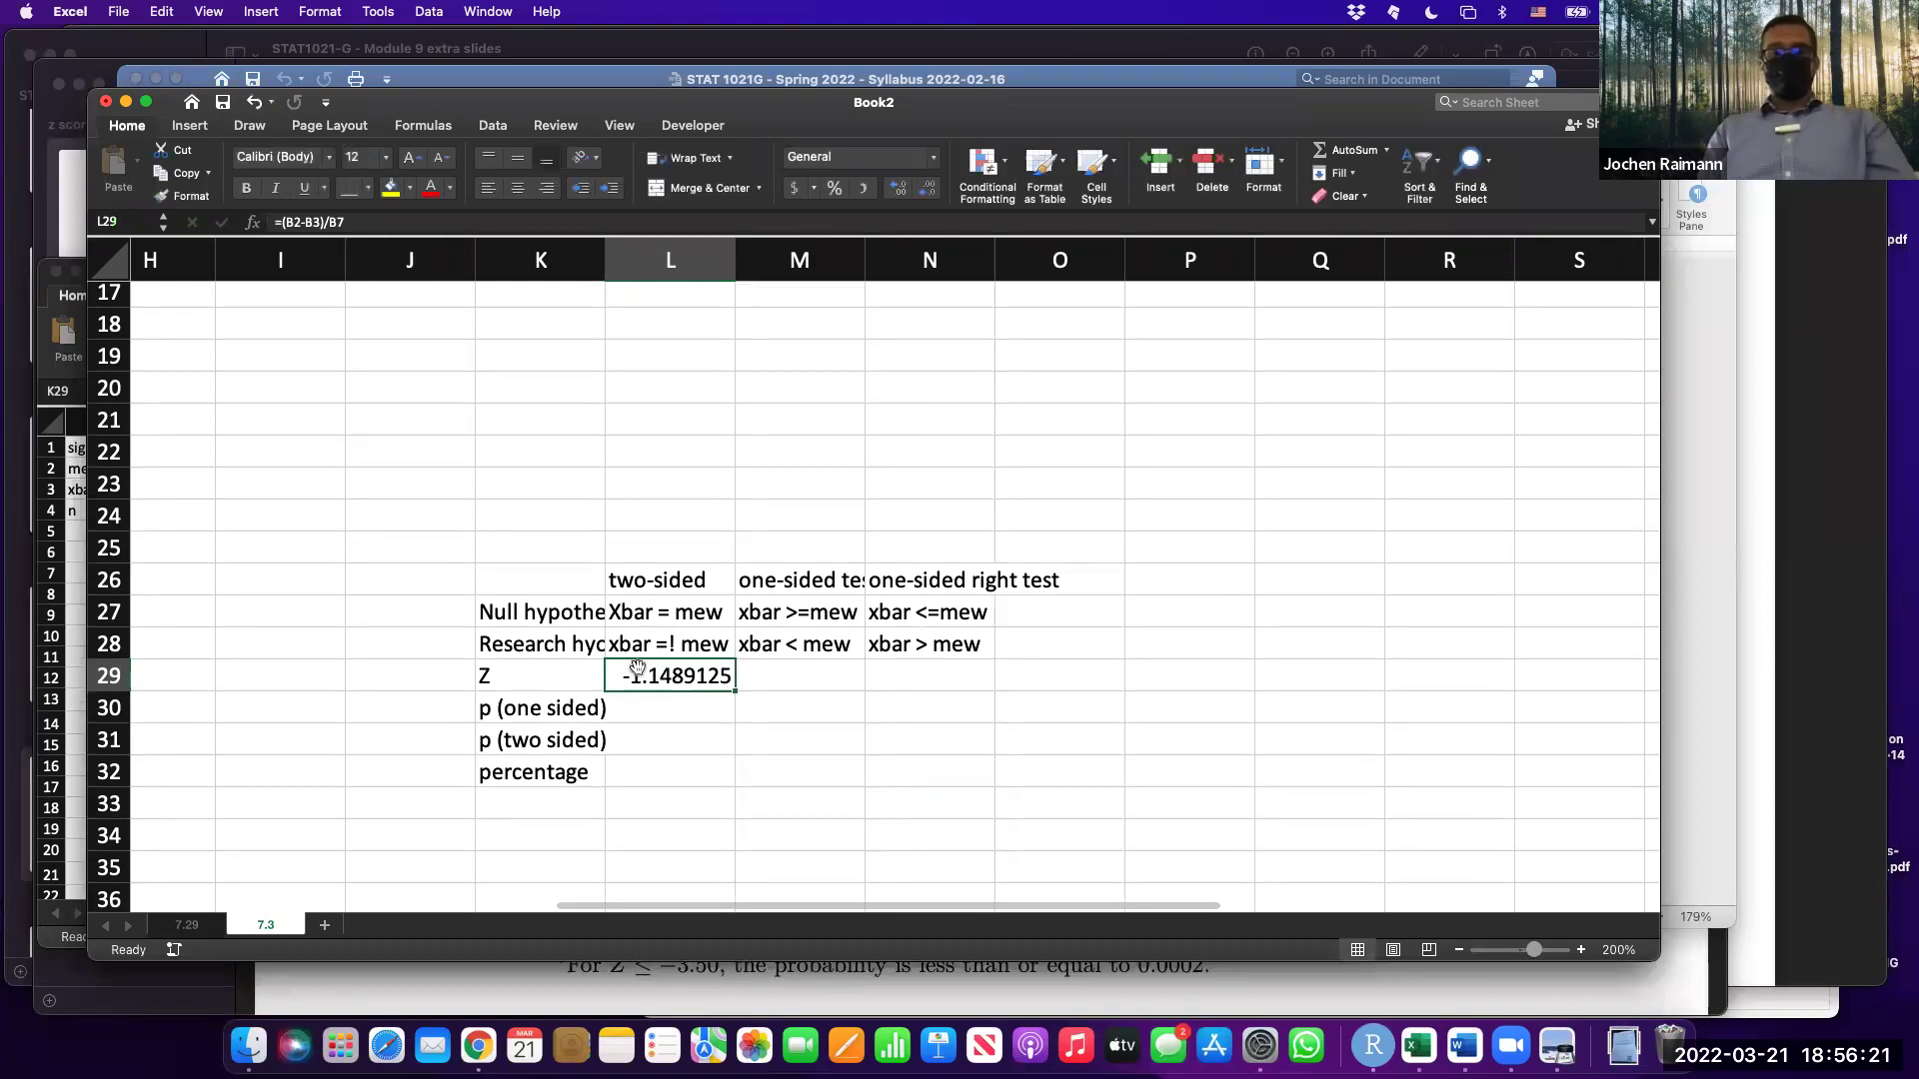
Compare the Z formula in L29 with the sem formula in B7 and its n and sigma inputs, leaving both unedited.
{"action": "double_click", "coordinate": [643, 682]}
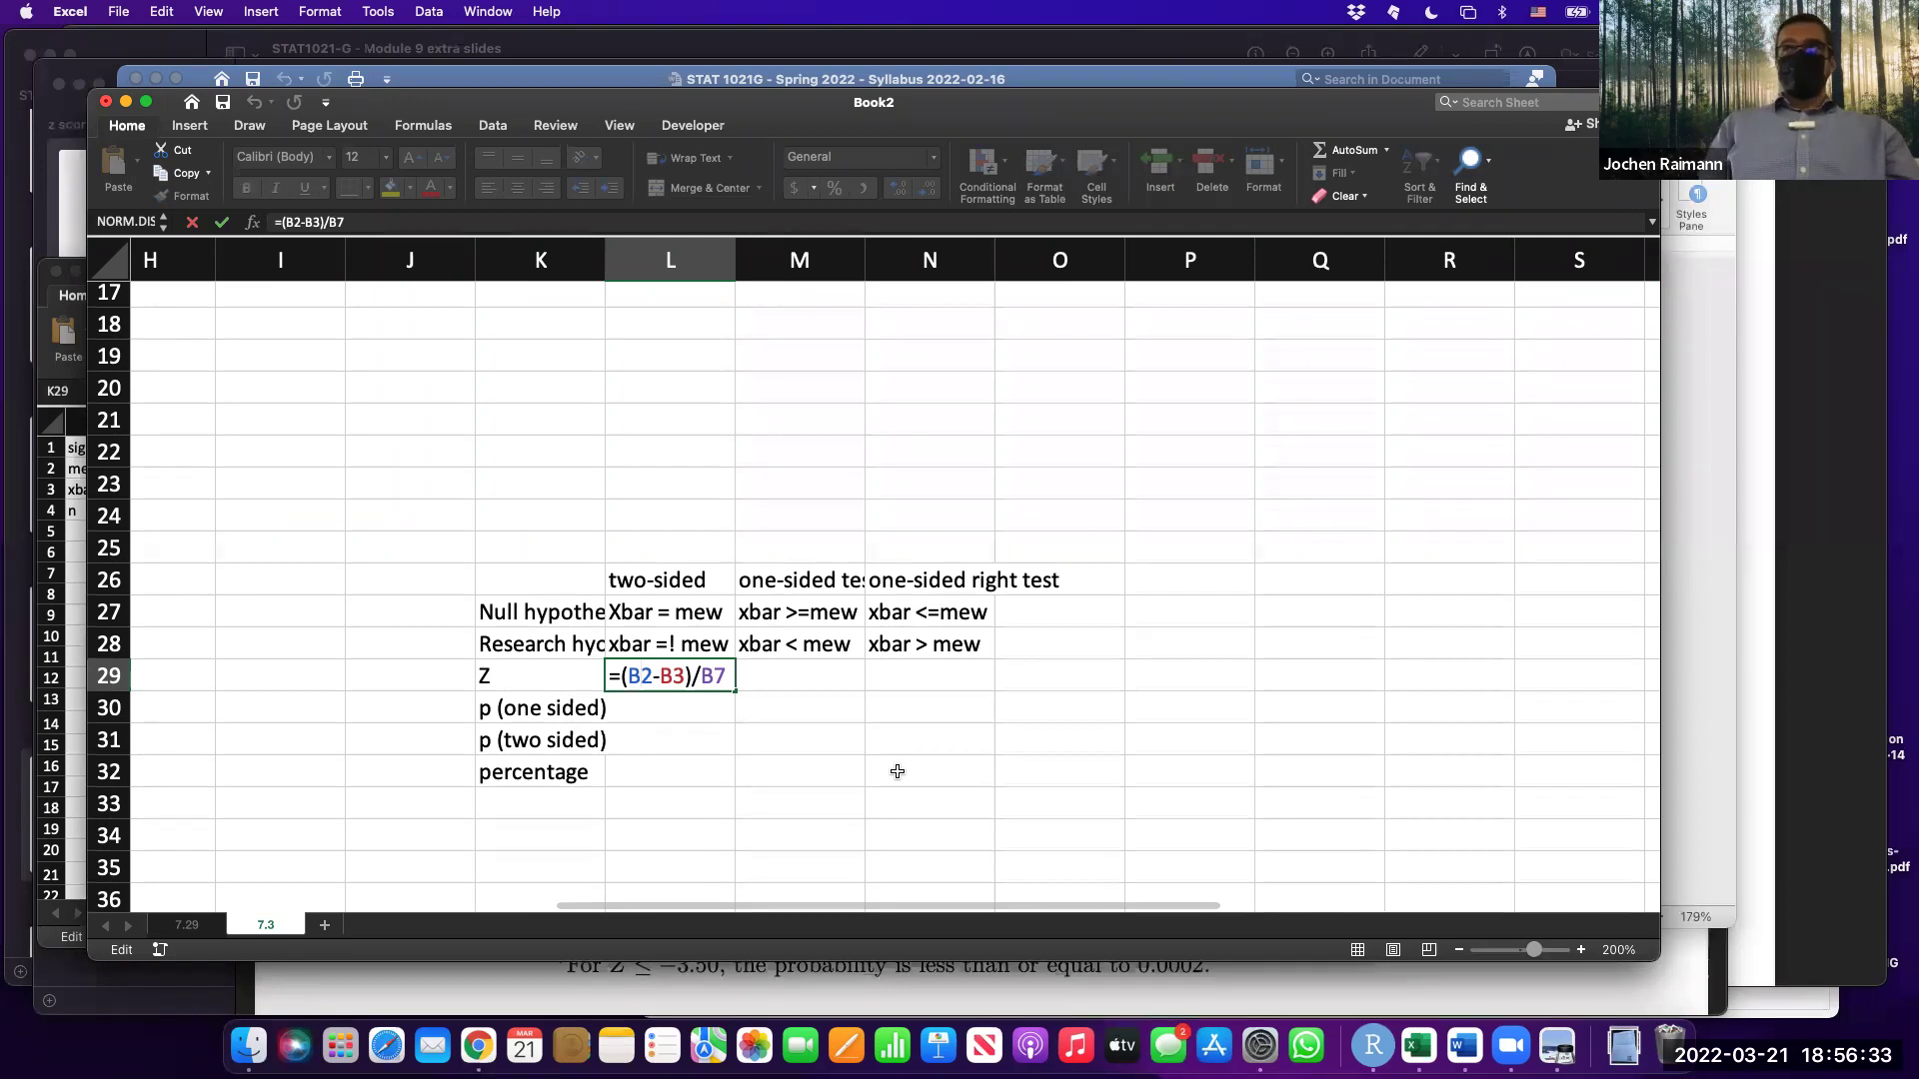
{"action": "key", "text": "Return"}
{"action": "scroll", "coordinate": [898, 771], "scroll_direction": "up", "scroll_amount": 10}
{"action": "scroll", "coordinate": [897, 772], "scroll_direction": "left", "scroll_amount": 5}
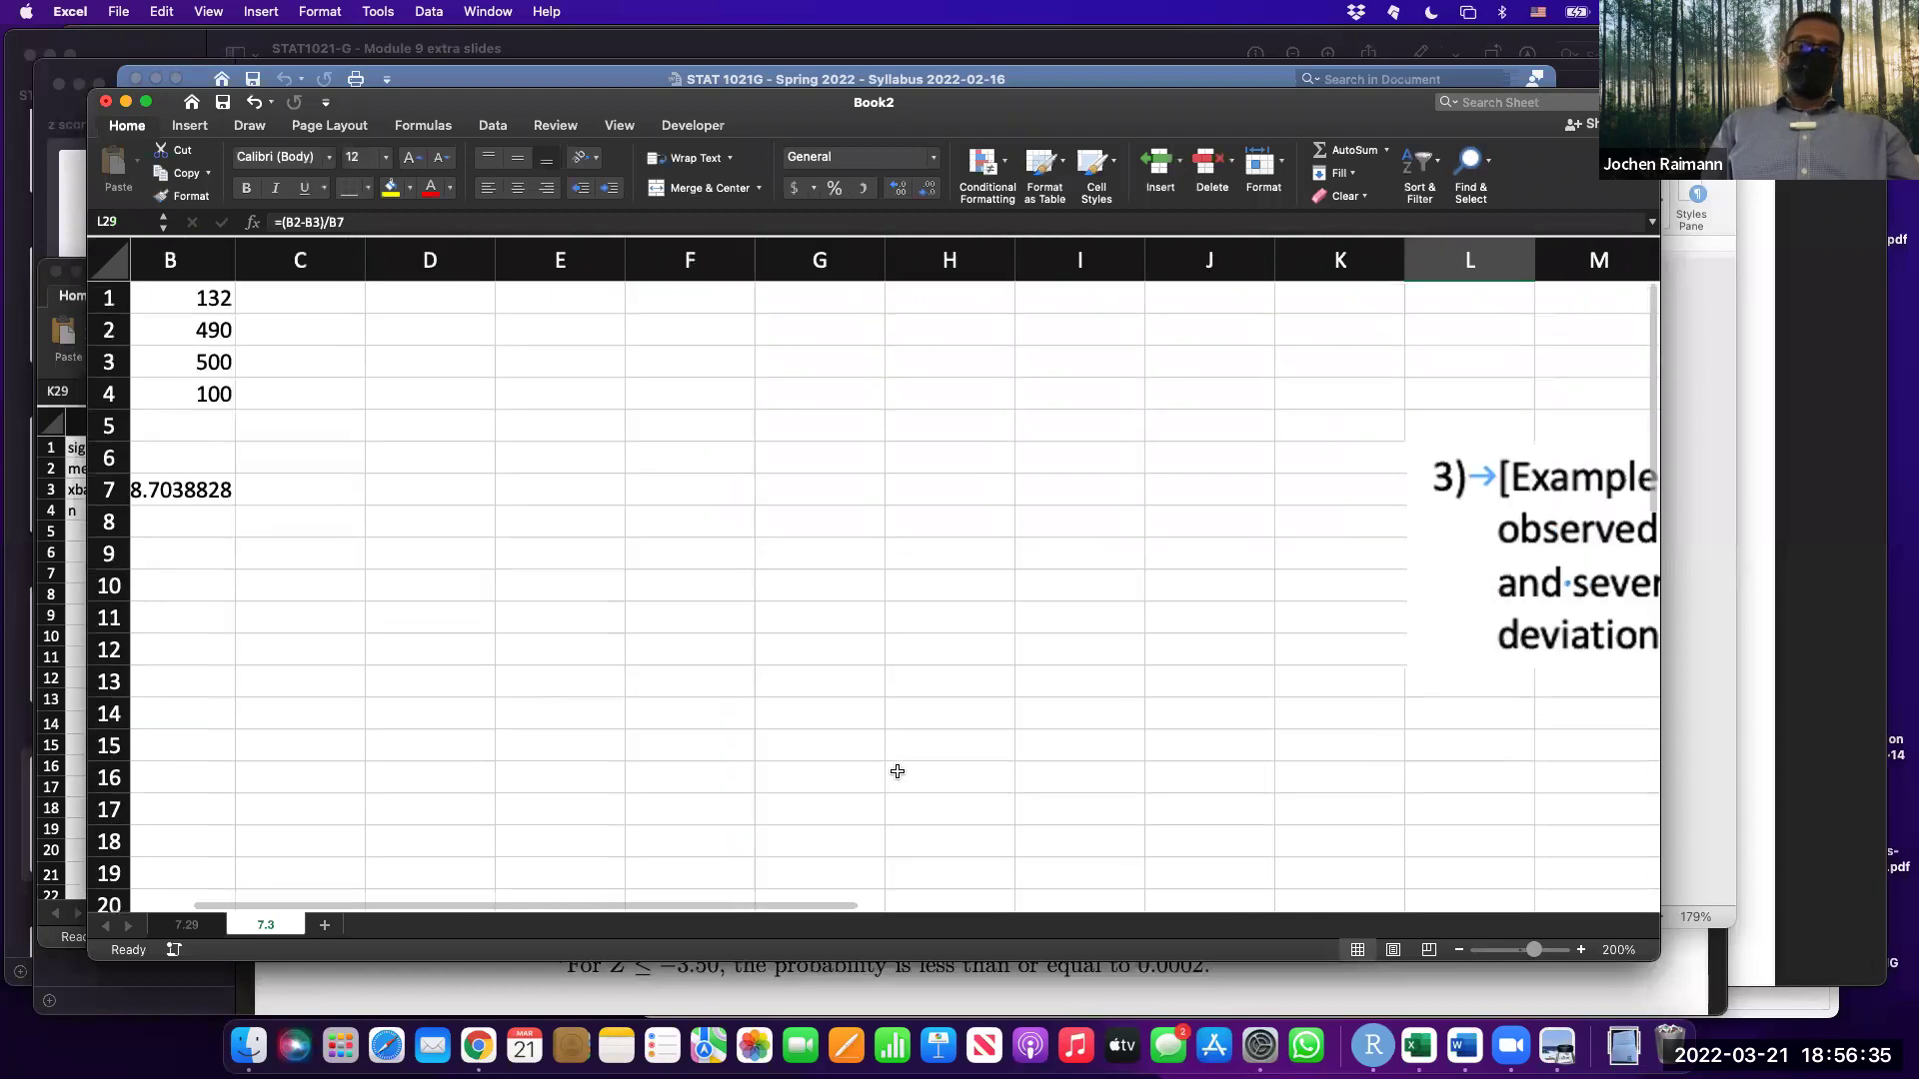
{"action": "scroll", "coordinate": [897, 771], "scroll_direction": "left", "scroll_amount": 2}
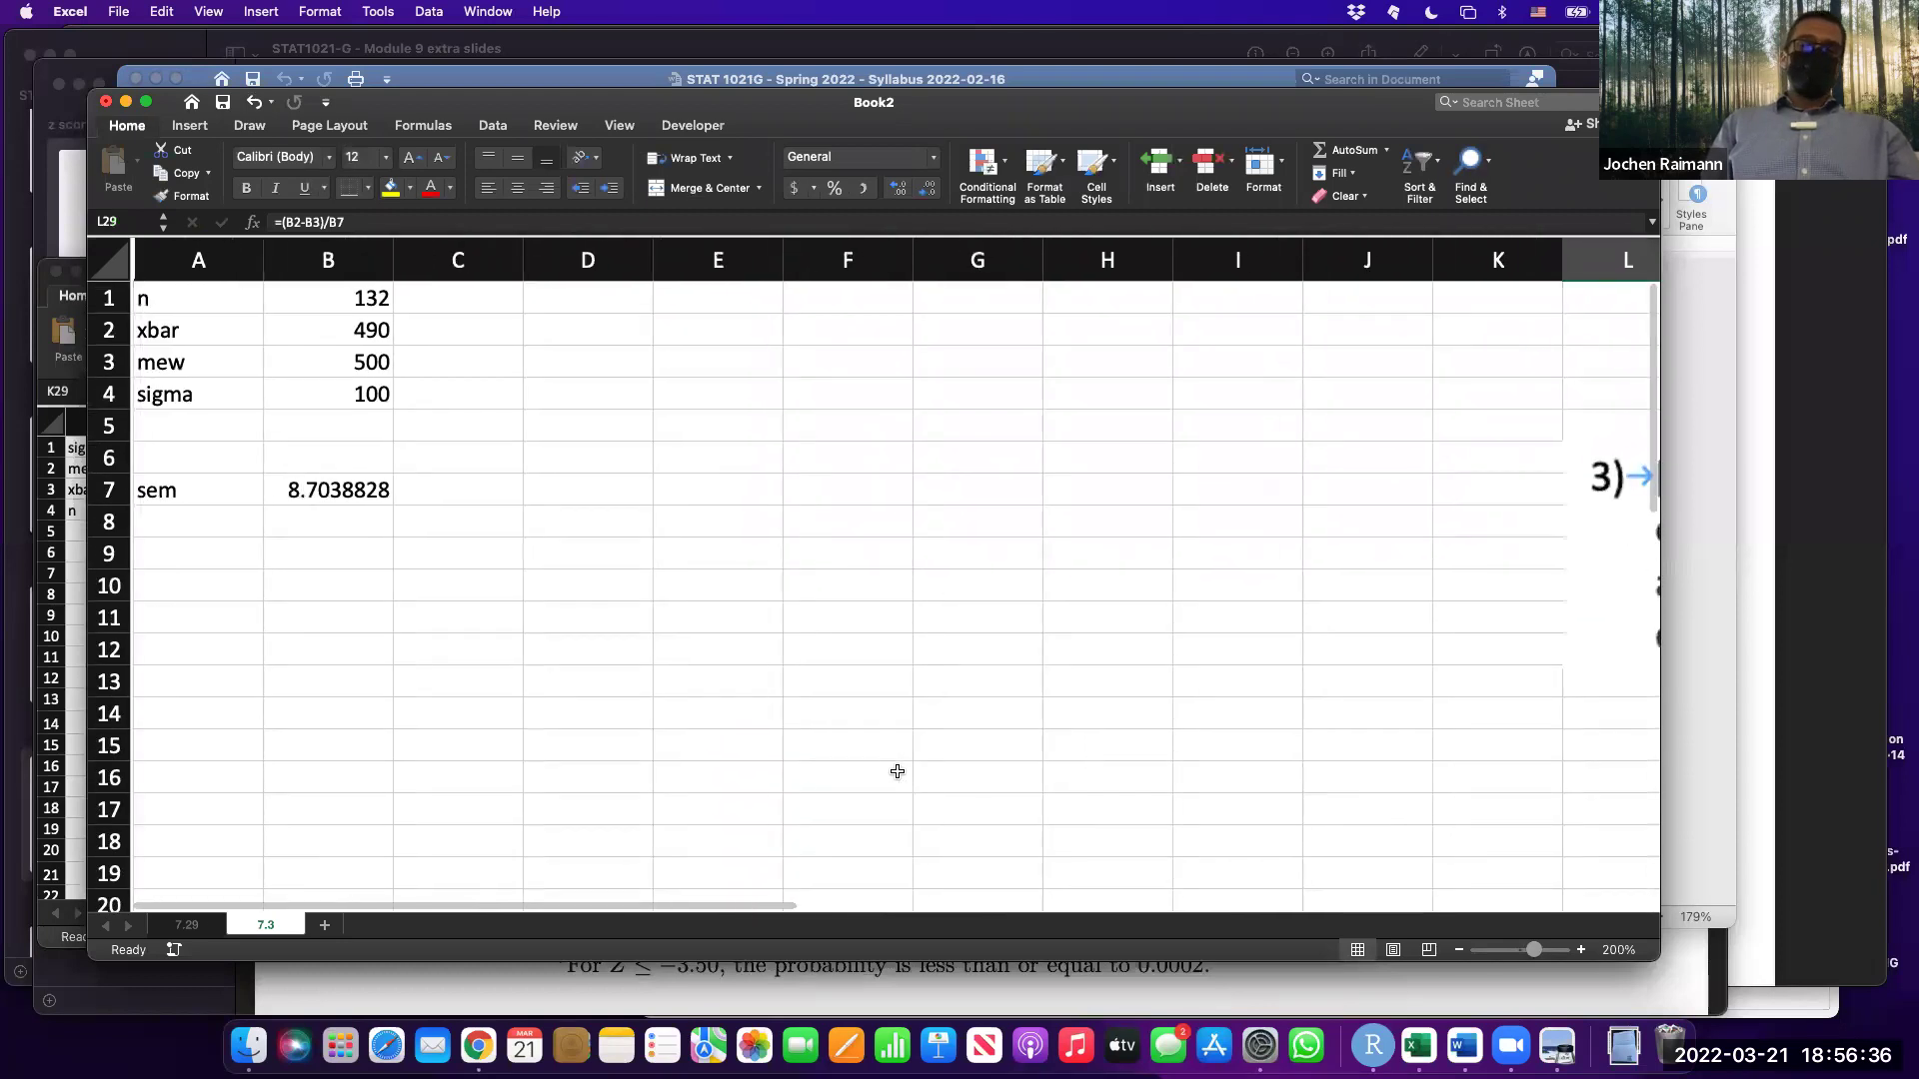
{"action": "double_click", "coordinate": [326, 487]}
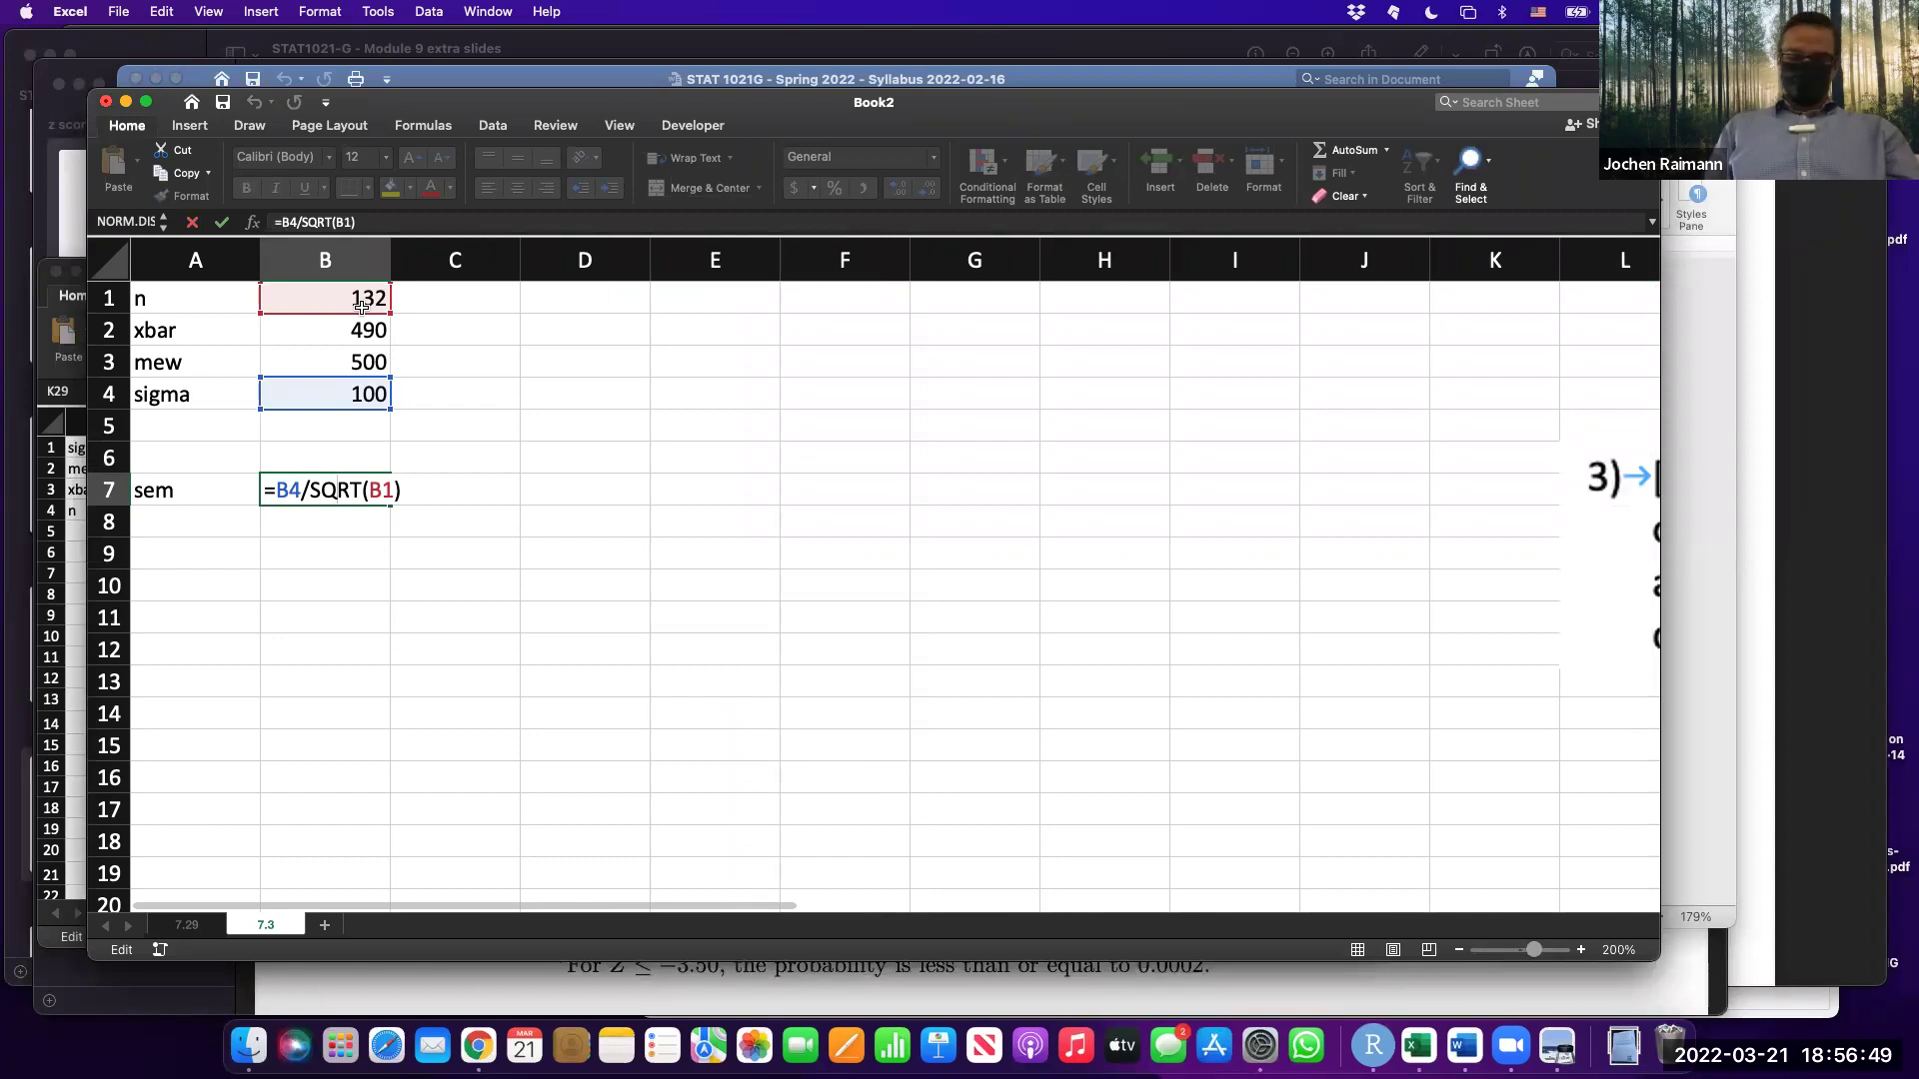
{"action": "key", "text": "Return"}
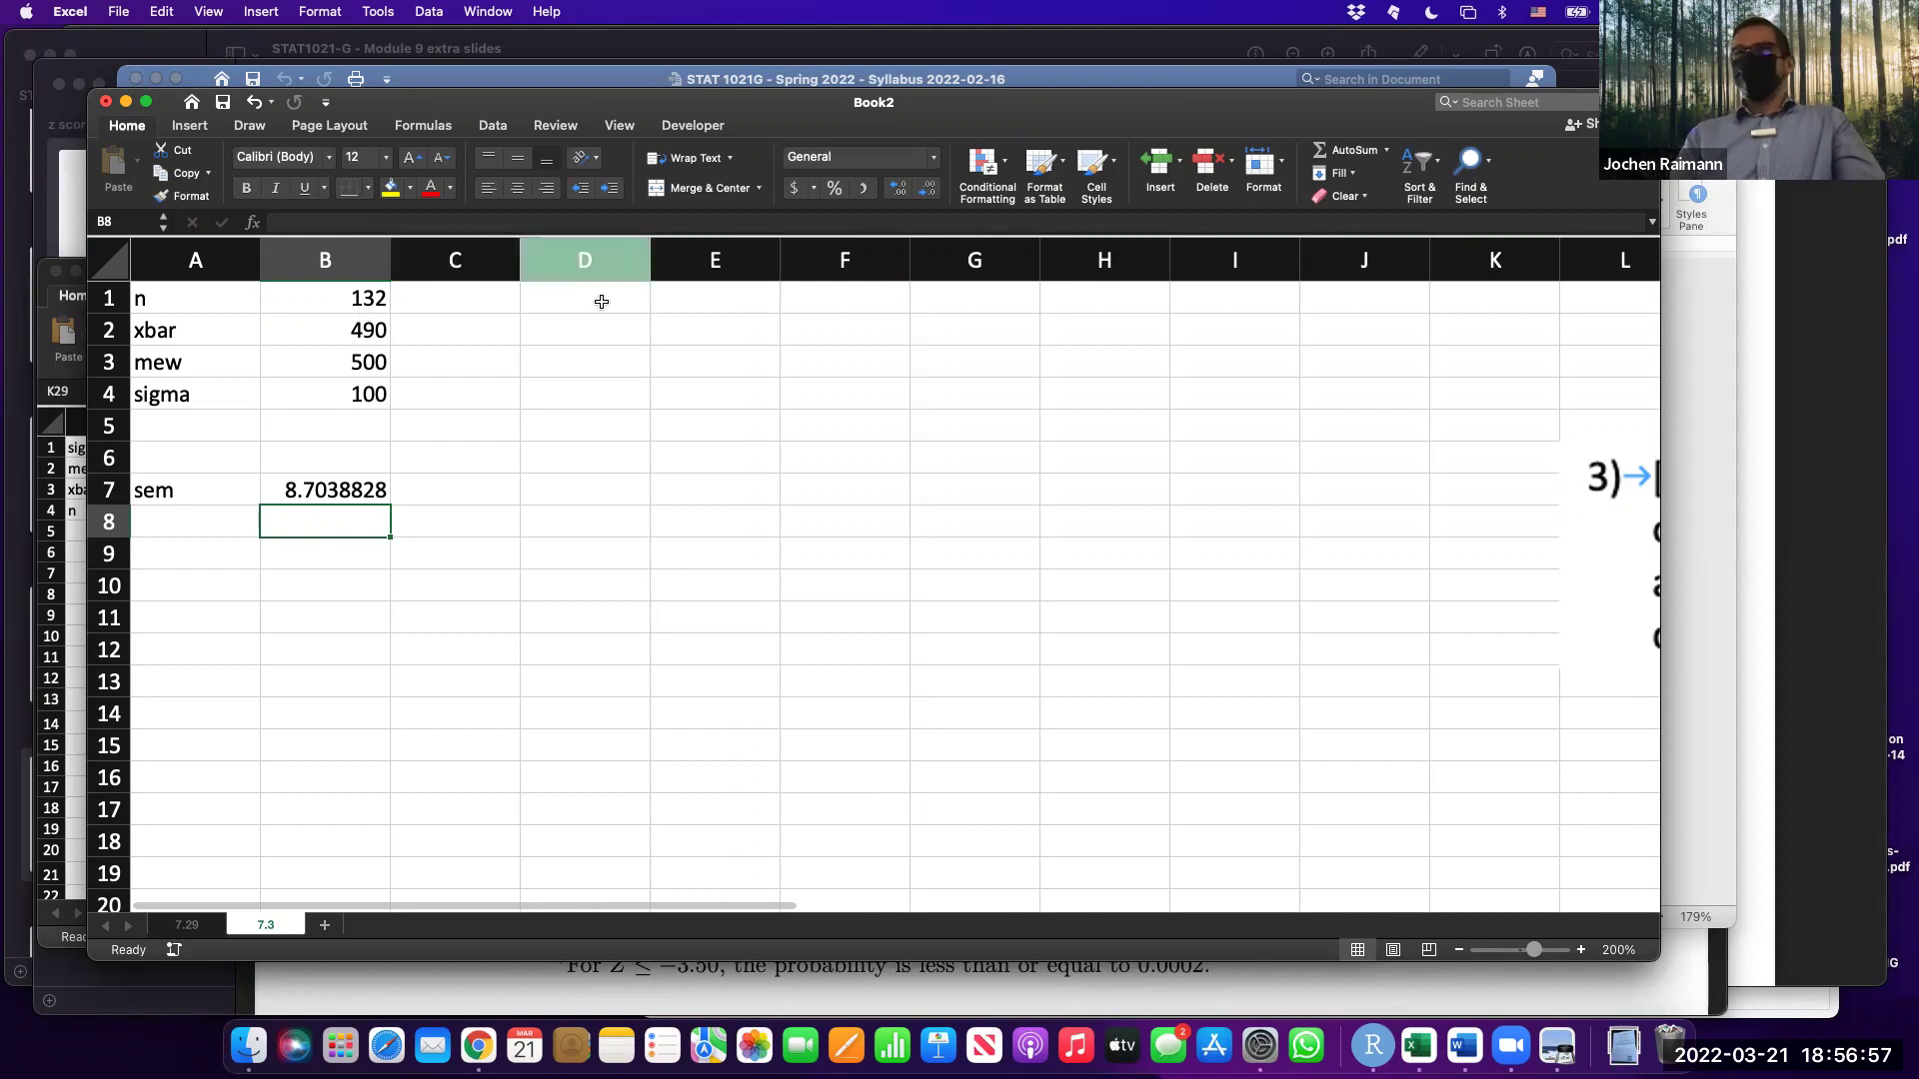
{"action": "double_click", "coordinate": [364, 486]}
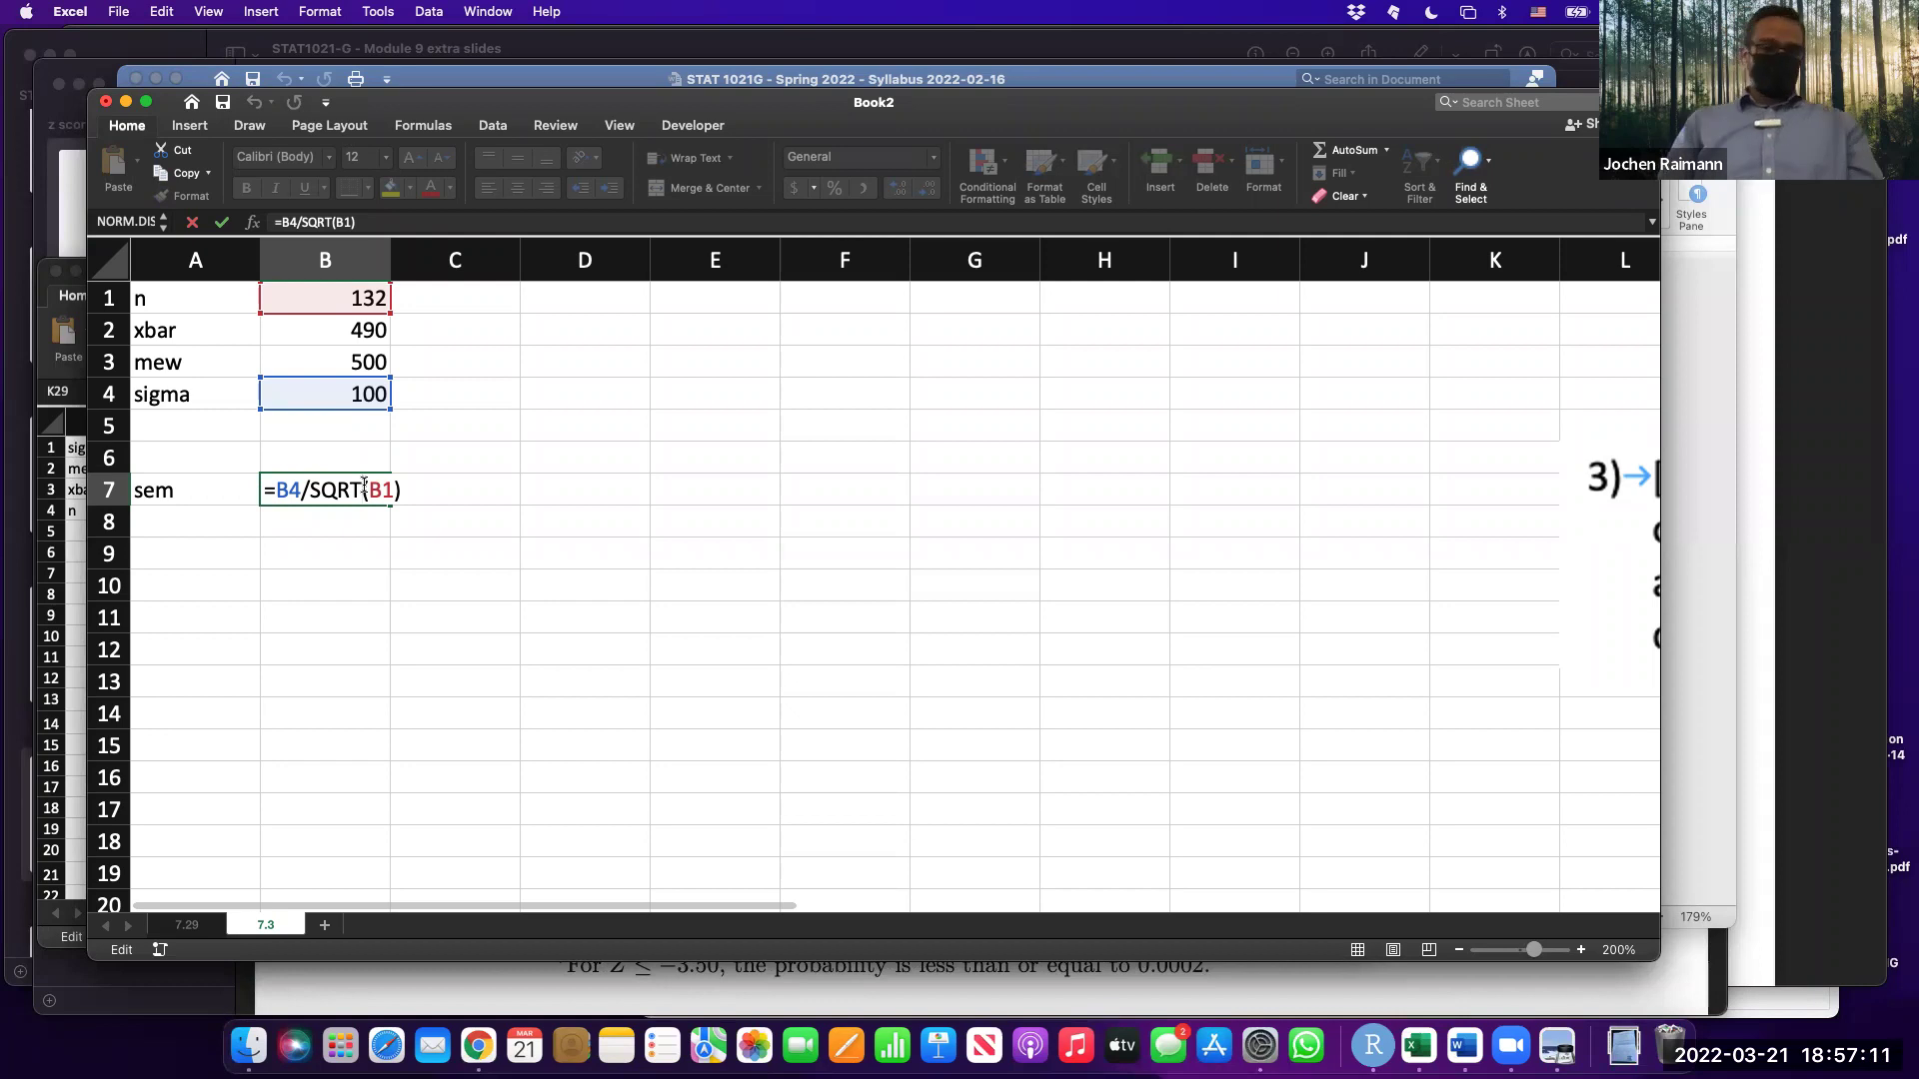
{"action": "key", "text": "ctrl+Return"}
Re-read the two-sided Z formula in L29 and how it combines xbar, mew and sem, without changing it.
{"action": "scroll", "coordinate": [363, 485], "scroll_direction": "down", "scroll_amount": 5}
{"action": "scroll", "coordinate": [363, 485], "scroll_direction": "right", "scroll_amount": 1}
{"action": "scroll", "coordinate": [364, 485], "scroll_direction": "down", "scroll_amount": 7}
{"action": "scroll", "coordinate": [364, 484], "scroll_direction": "right", "scroll_amount": 3}
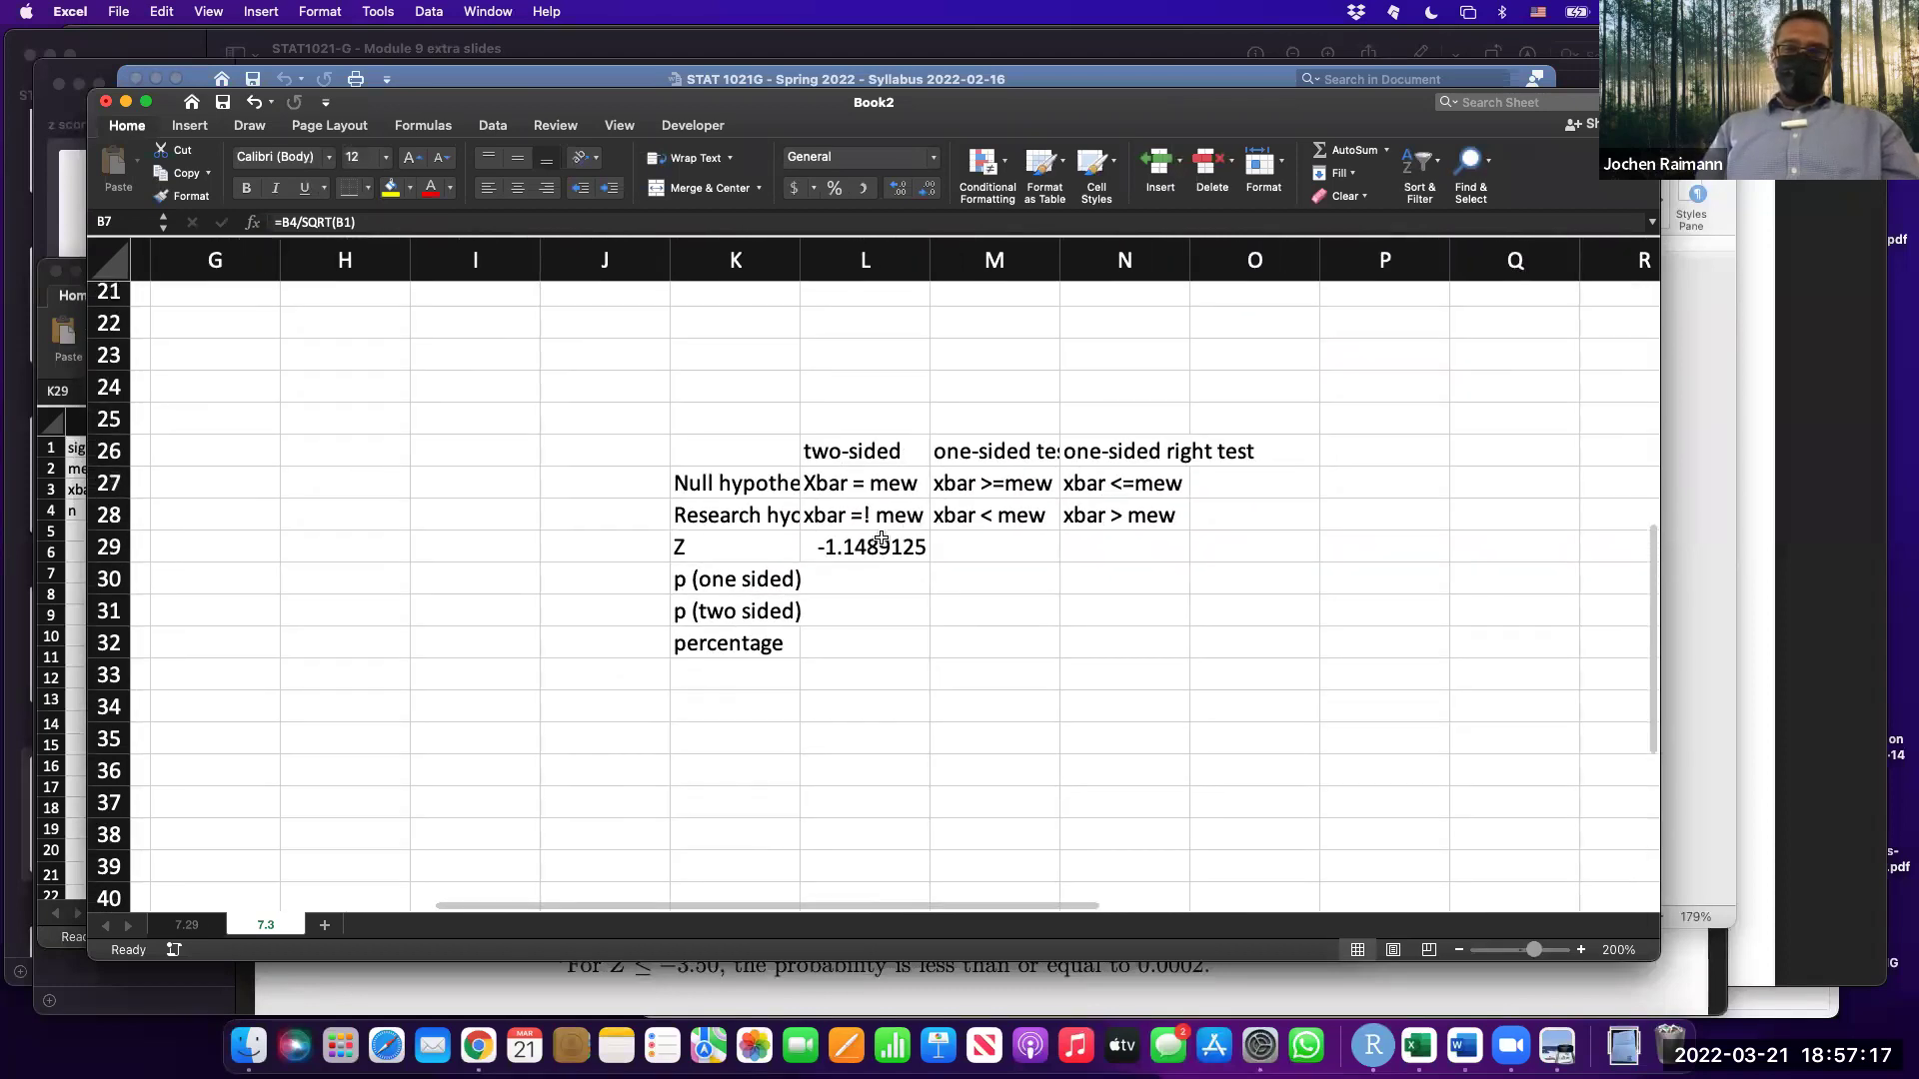
{"action": "double_click", "coordinate": [868, 551]}
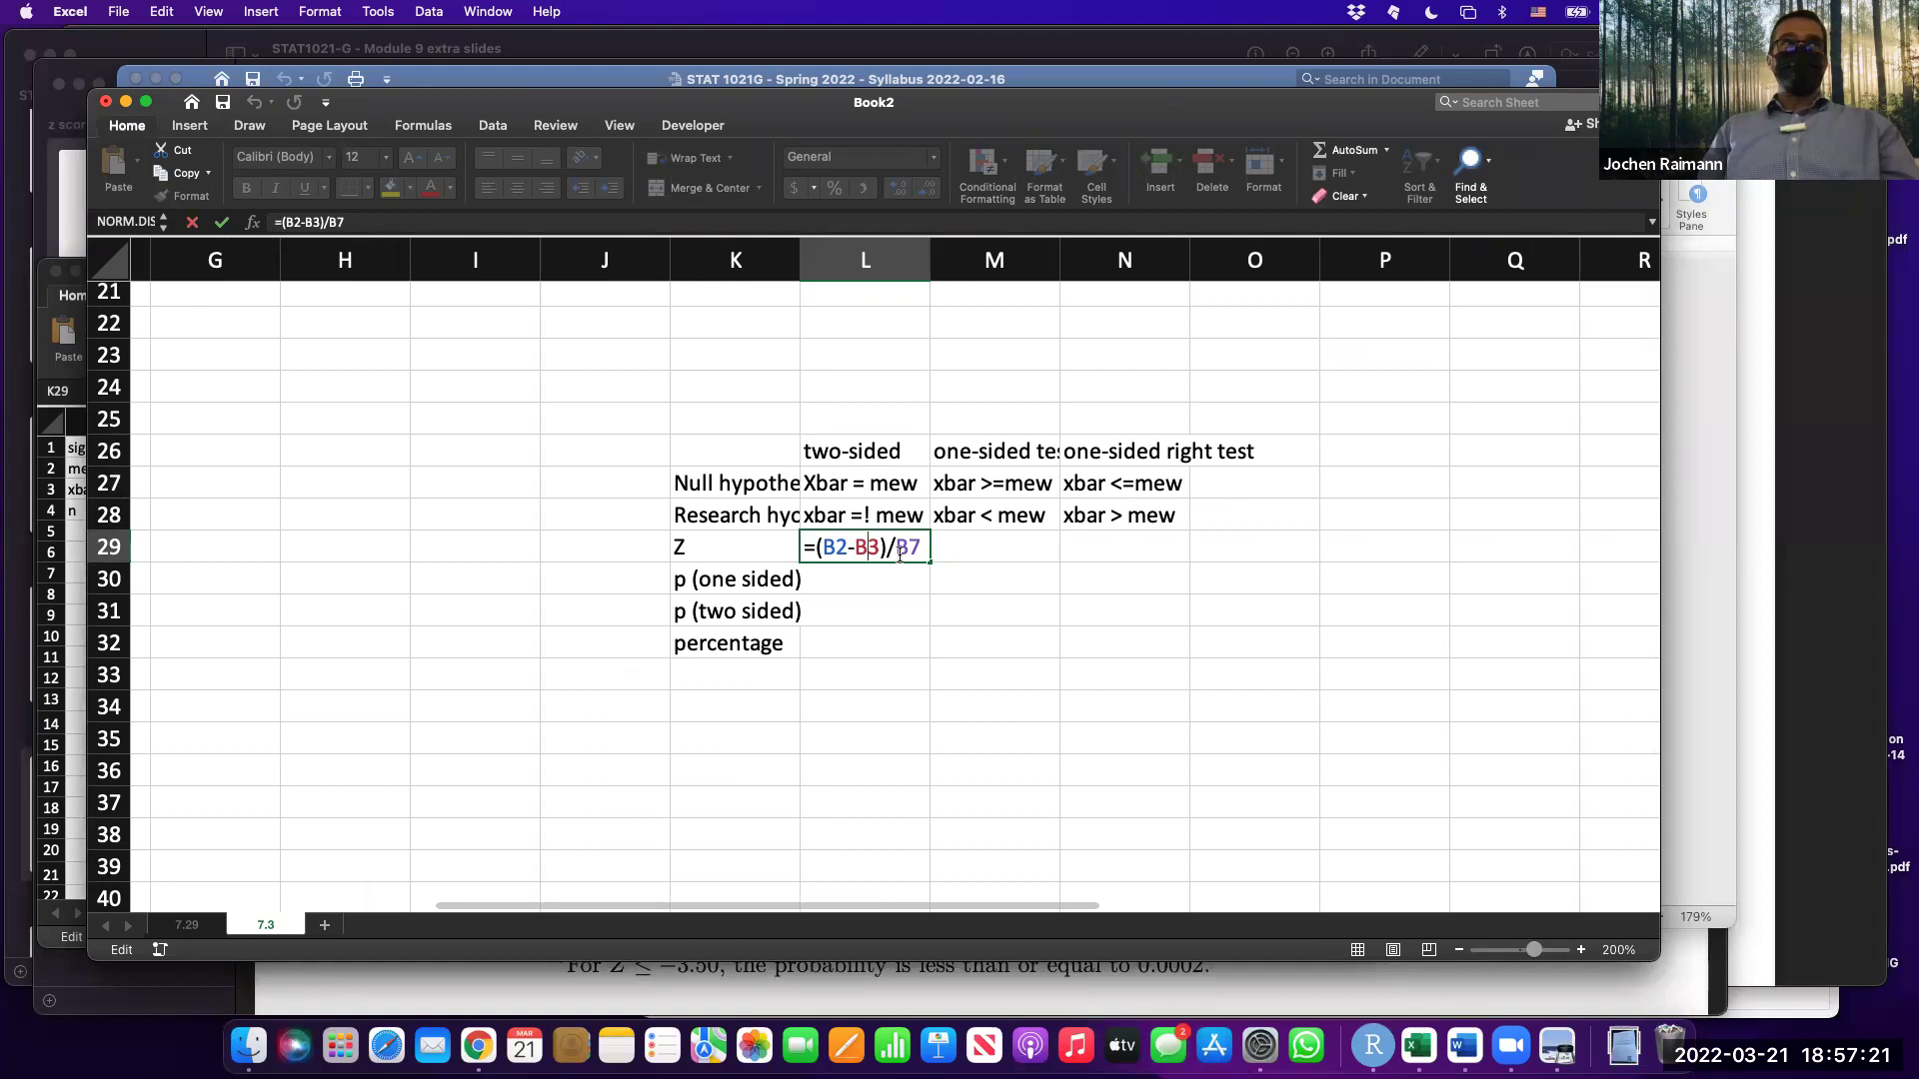
{"action": "key", "text": "Return"}
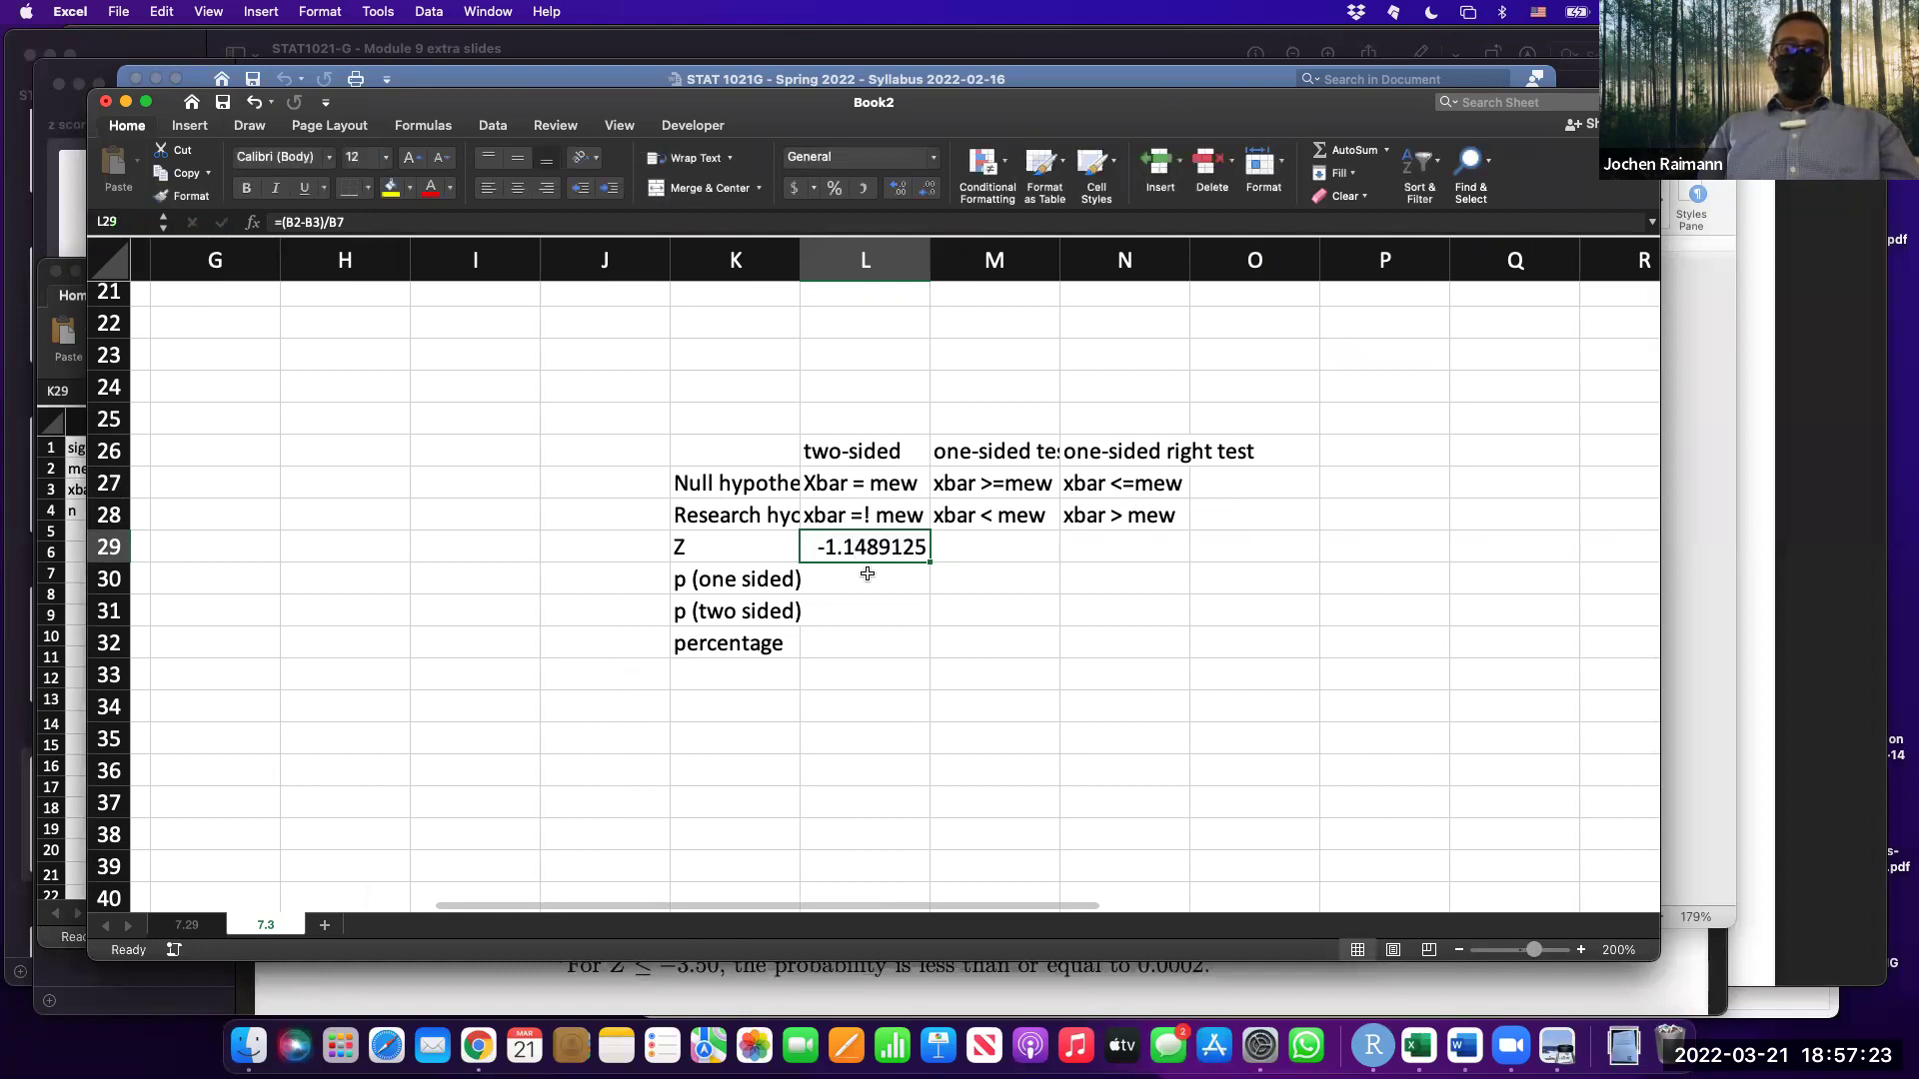
{"action": "left_click", "coordinate": [867, 573]}
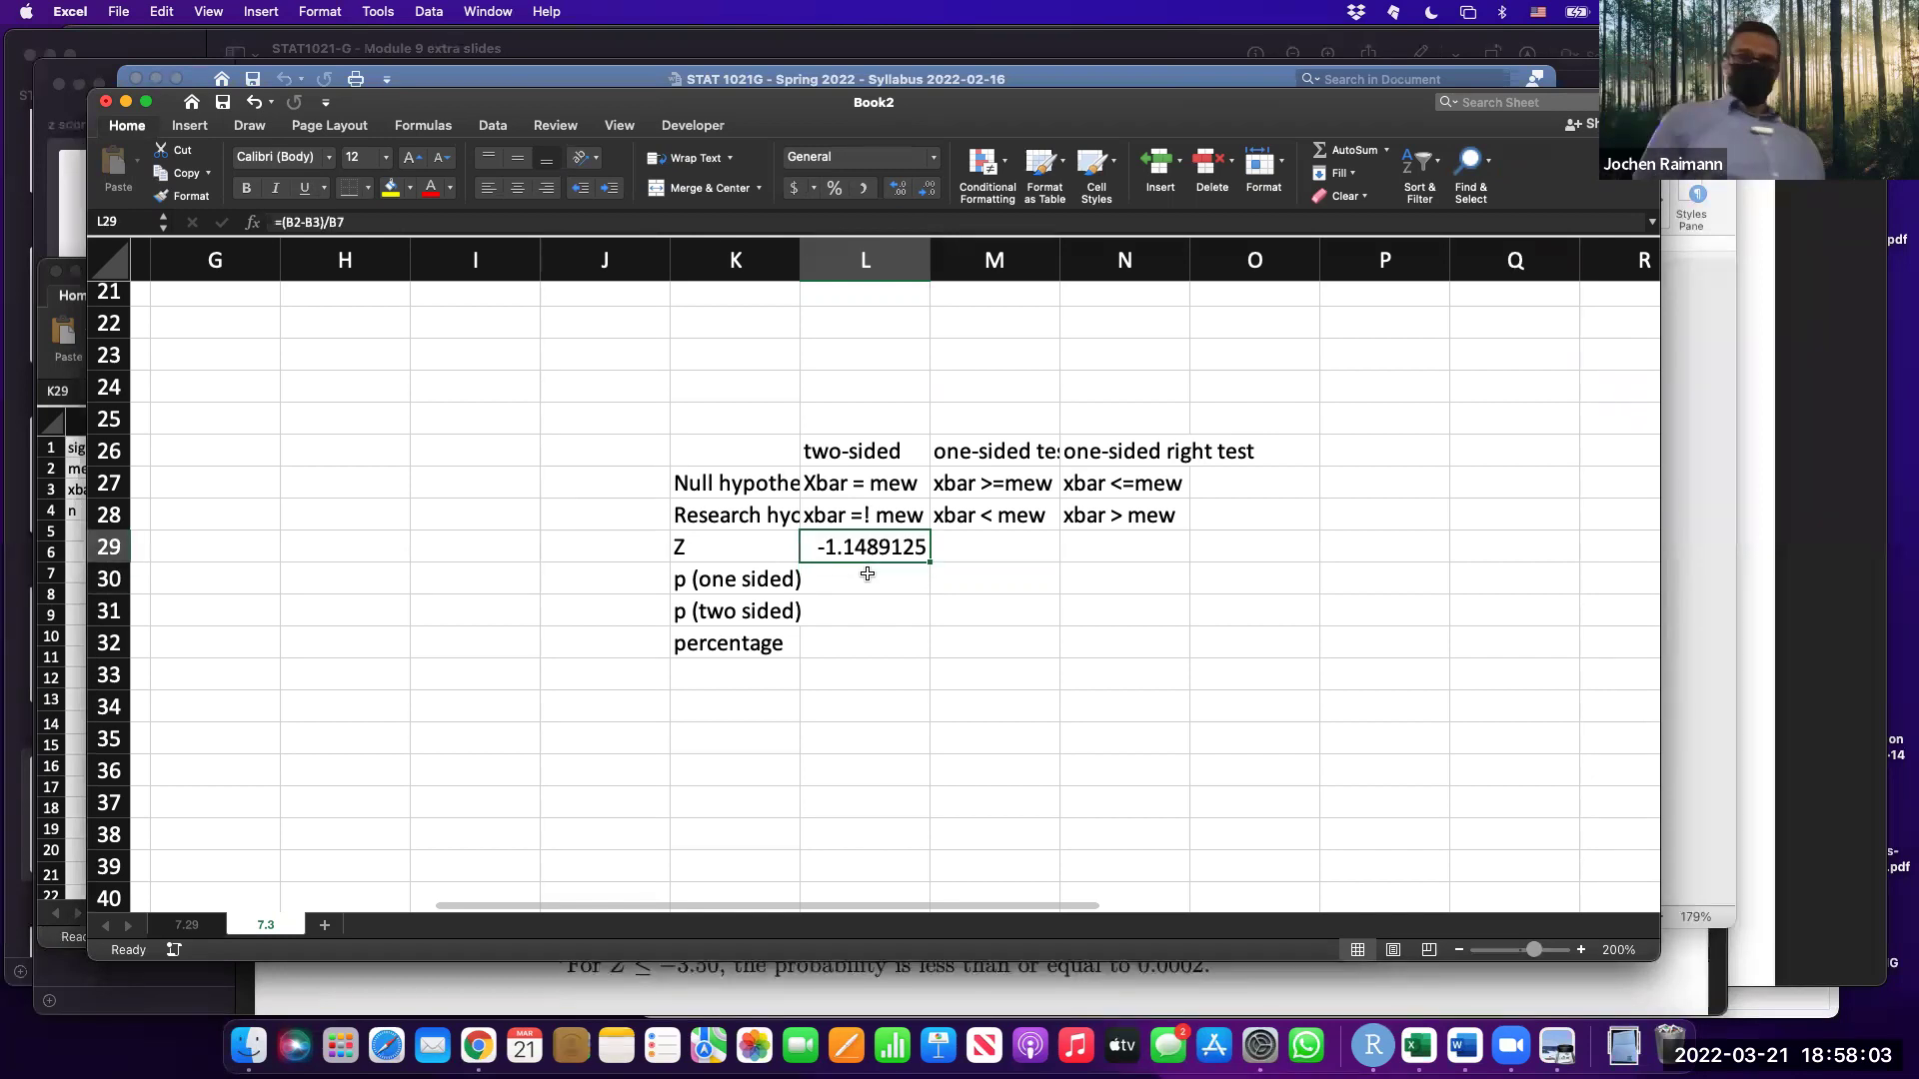
{"action": "left_click", "coordinate": [866, 574]}
{"action": "left_click", "coordinate": [868, 547]}
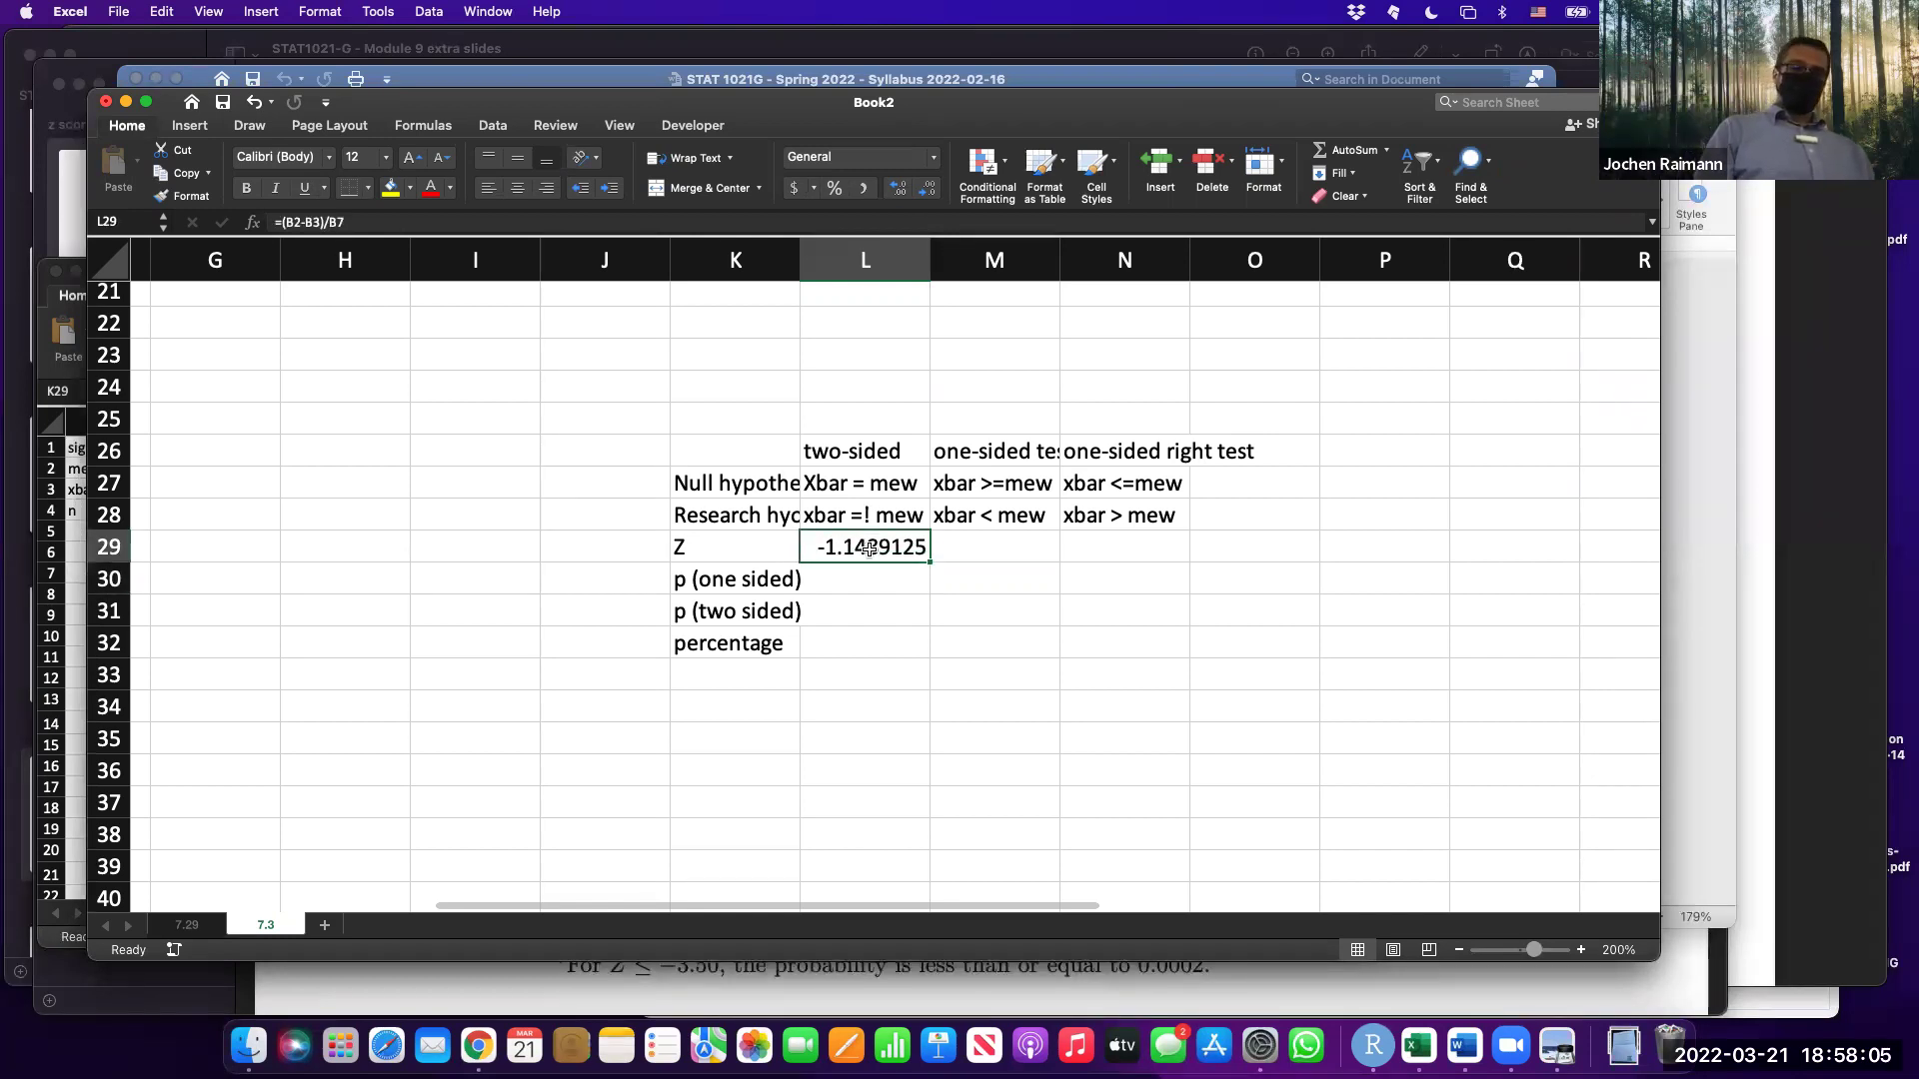
{"action": "double_click", "coordinate": [869, 547]}
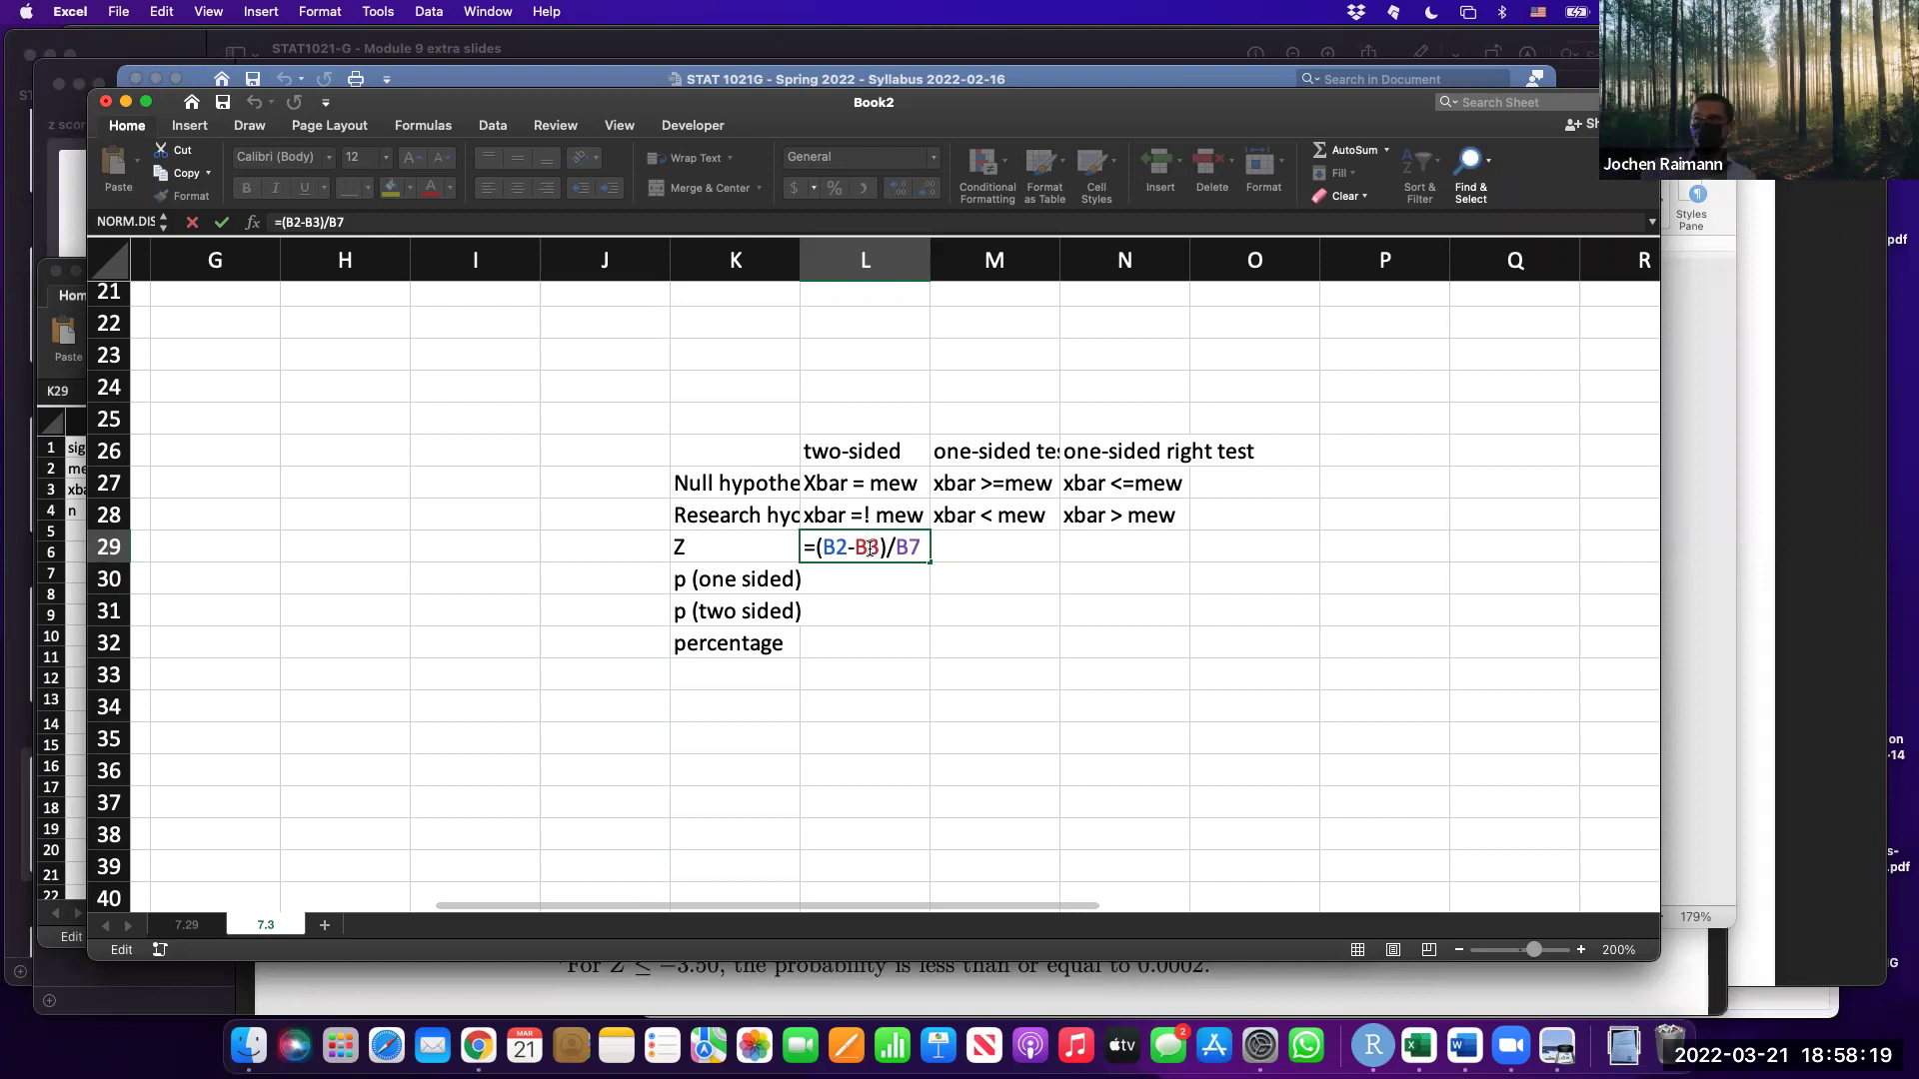
{"action": "key", "text": "Return"}
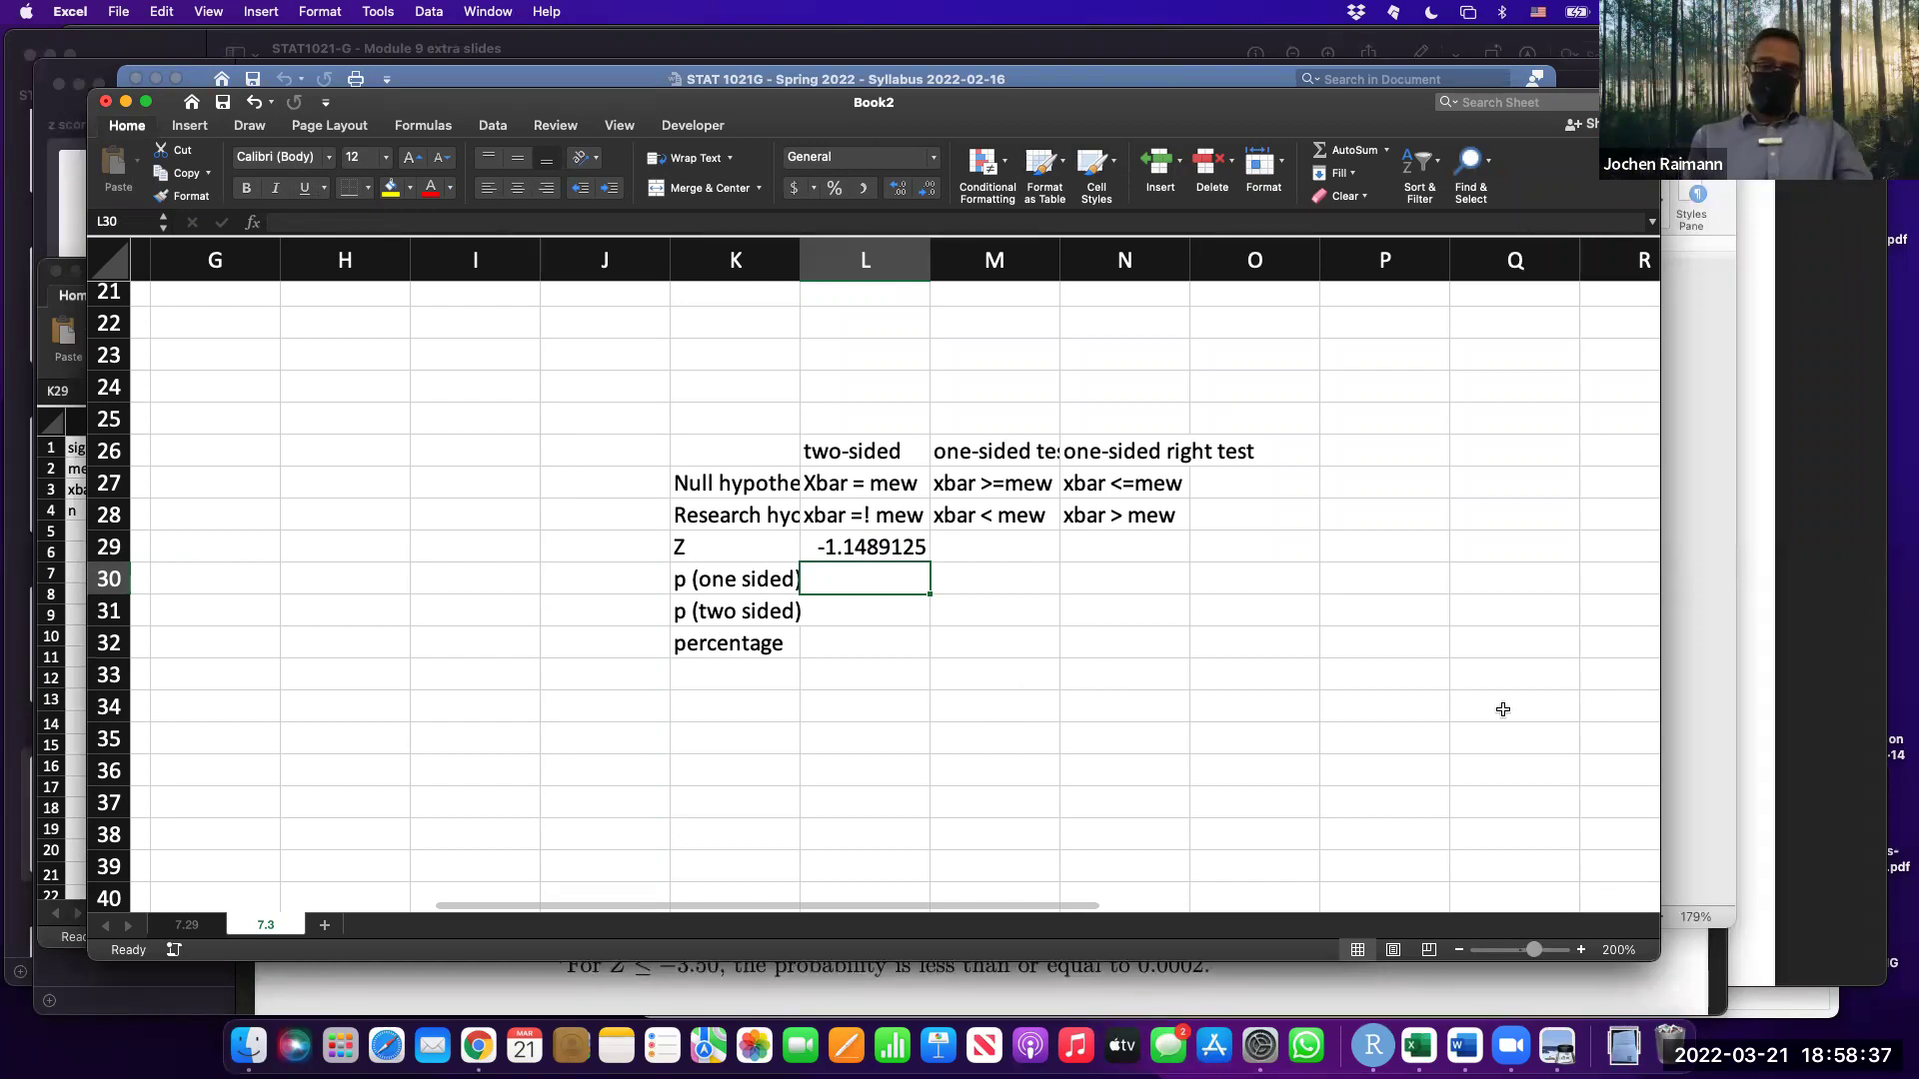
Switch to z score tables.pdf in Preview and highlight the entry 0.1271 in the −1.1 row for the calculated Z score.
{"action": "left_click", "coordinate": [1567, 1039]}
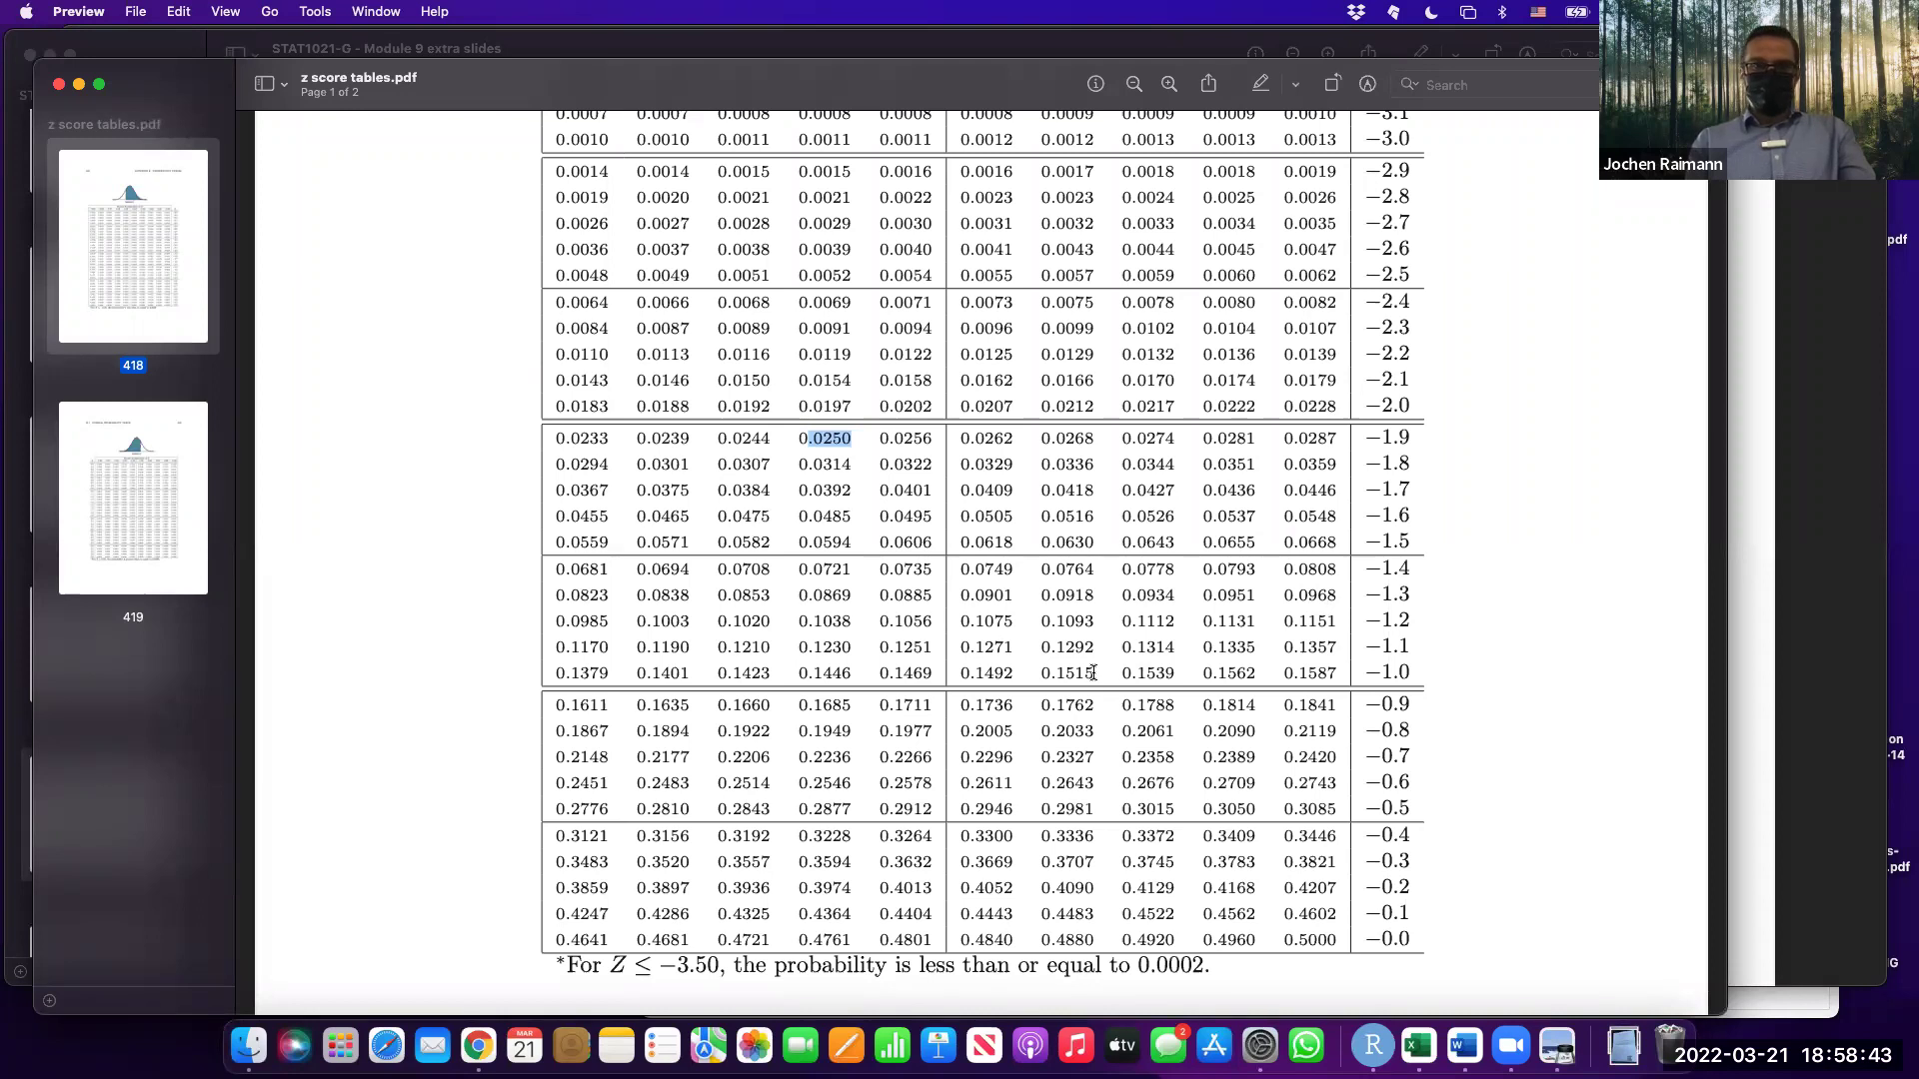
{"action": "scroll", "coordinate": [1093, 673], "scroll_direction": "up", "scroll_amount": 3}
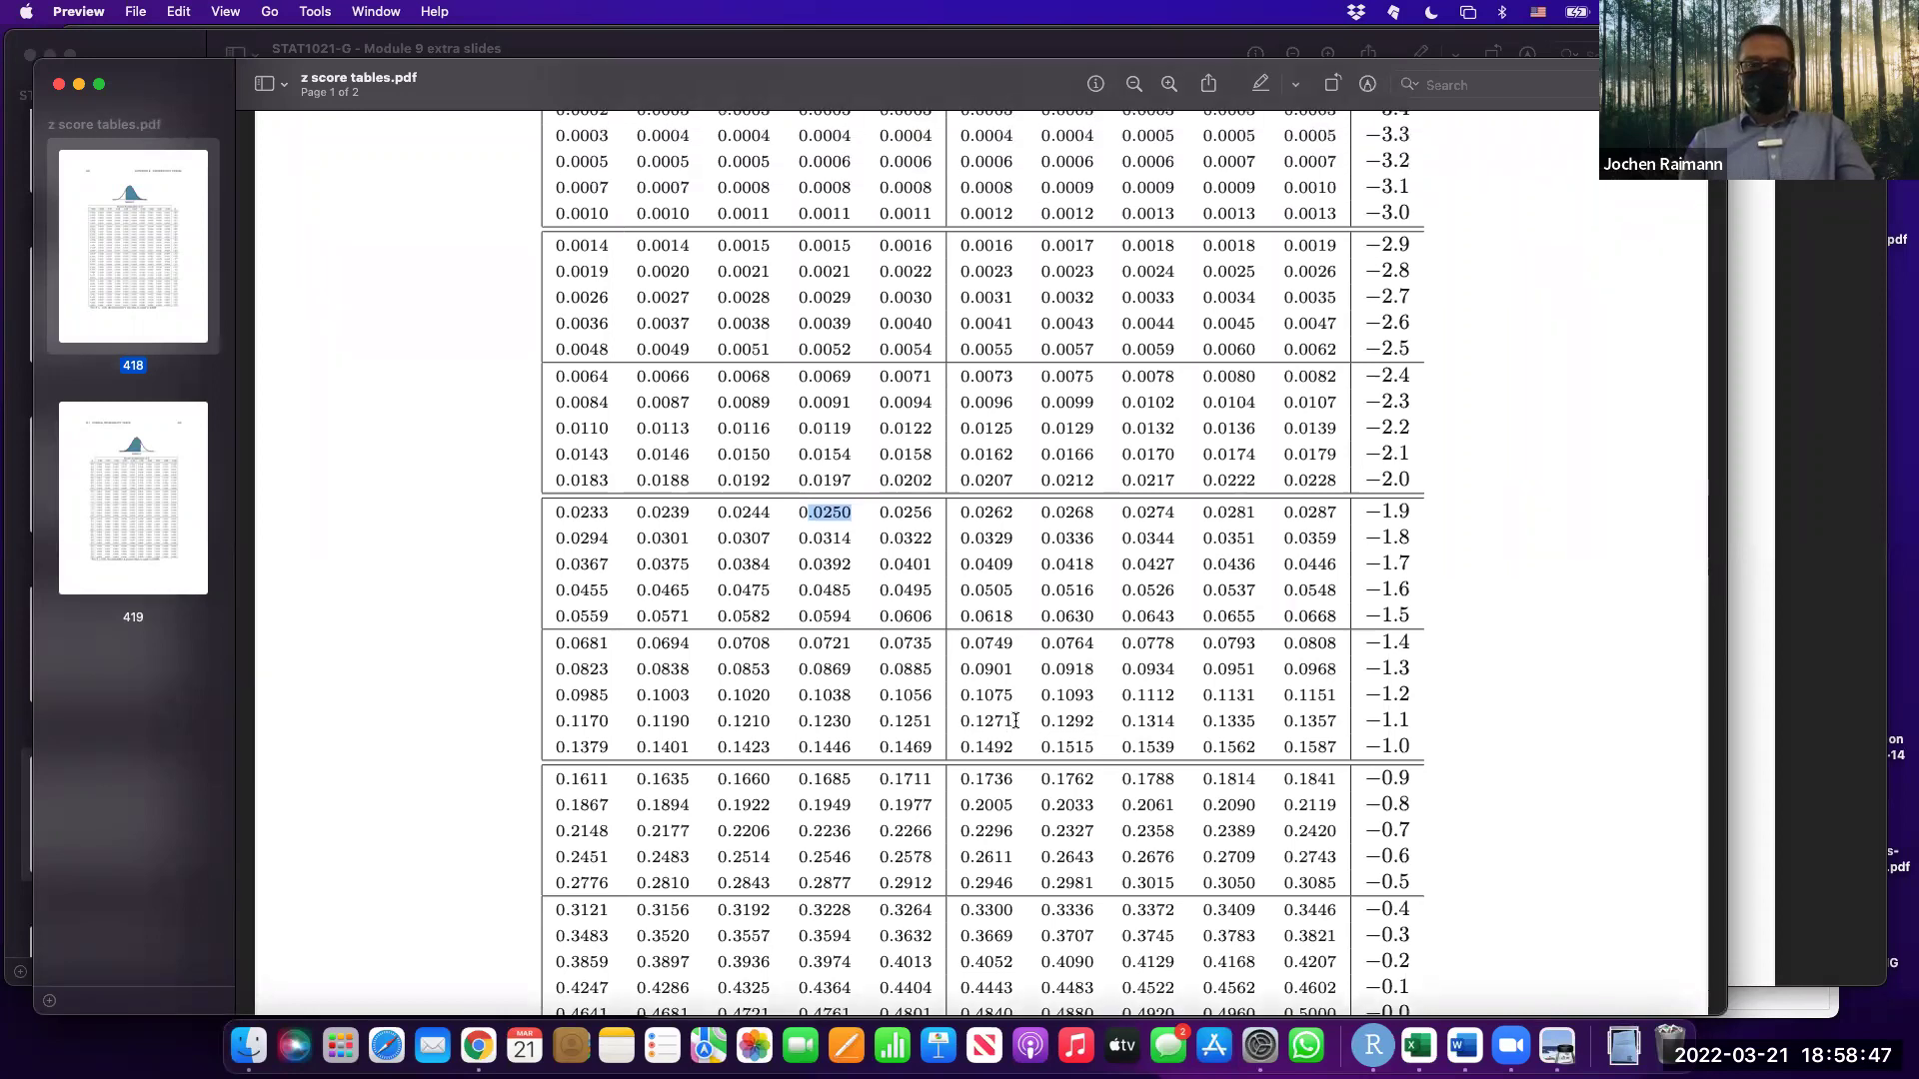
{"action": "left_click_drag", "start_coordinate": [1014, 722], "coordinate": [958, 712]}
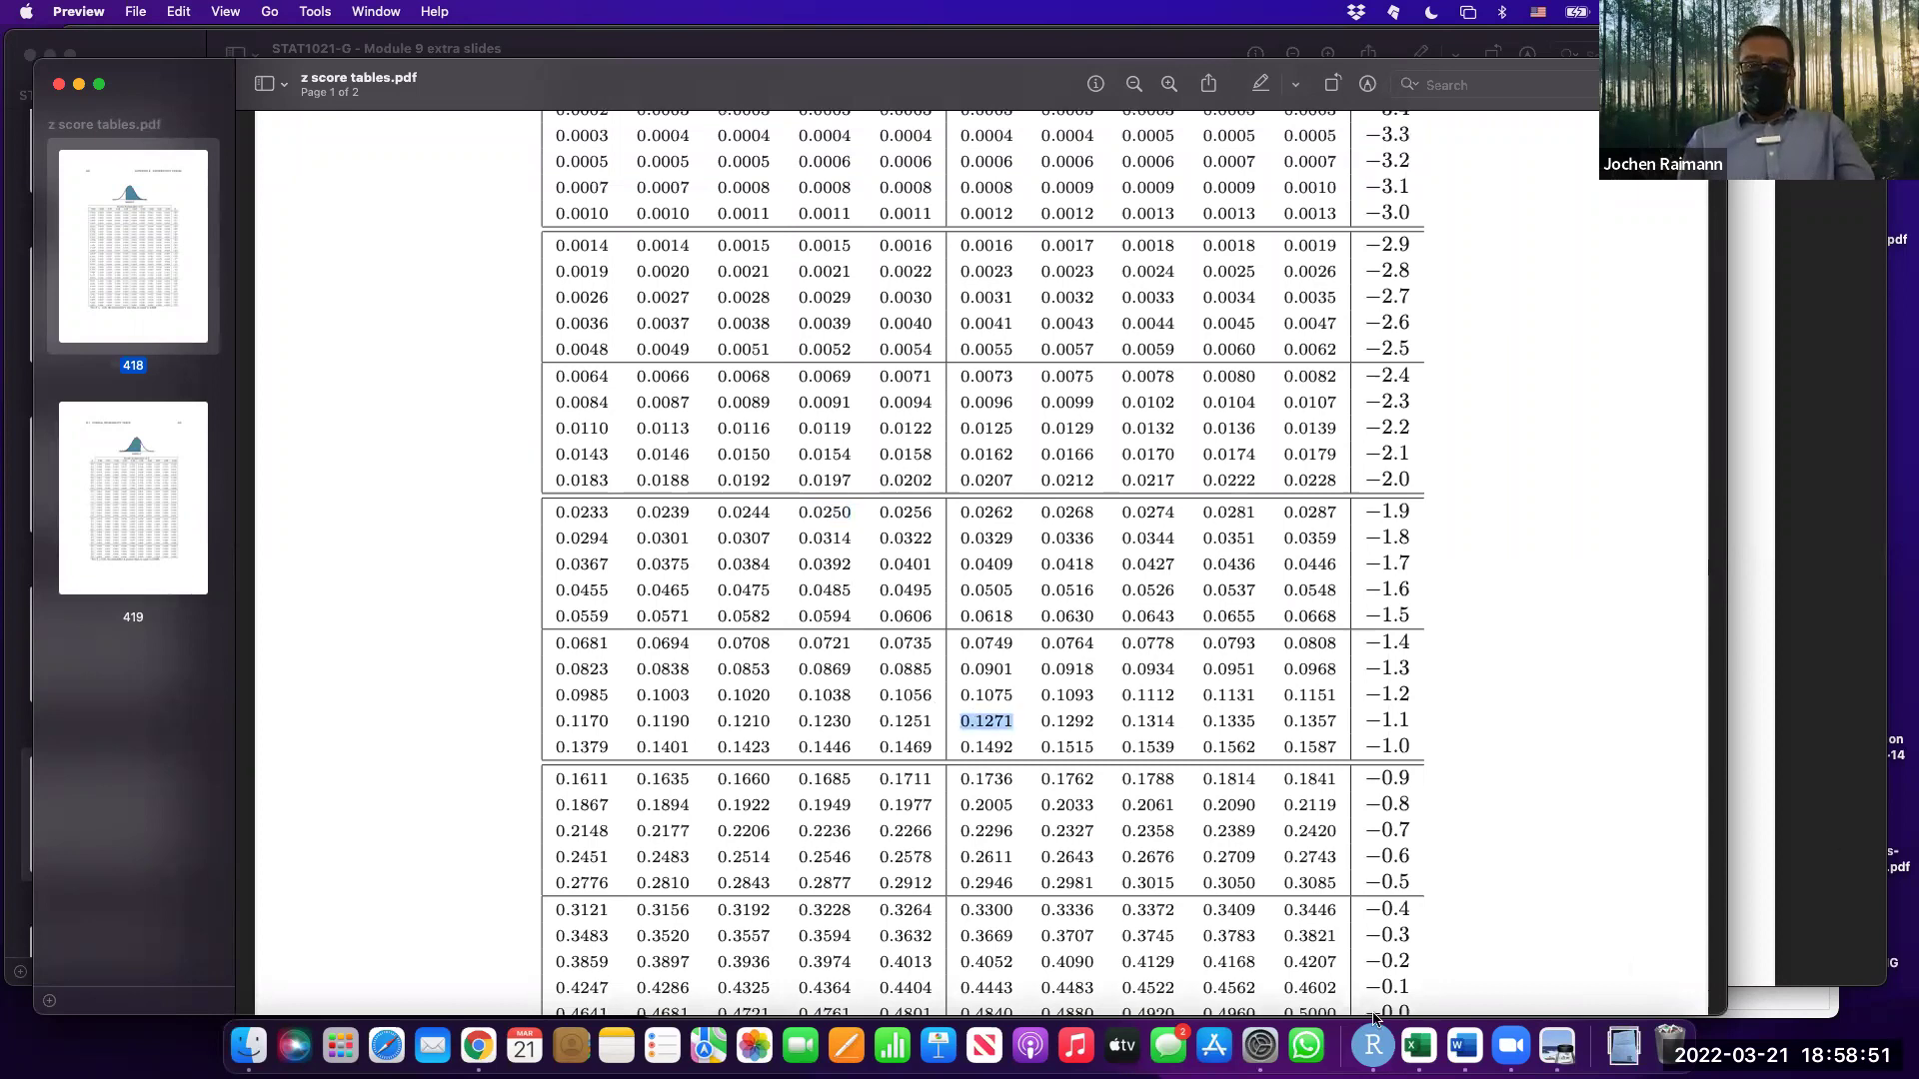
Switch back to Excel and calculate the one-sided p value in L30 with =NORM.DIST(B2,B3,B7,TRUE).
{"action": "left_click", "coordinate": [1419, 1047]}
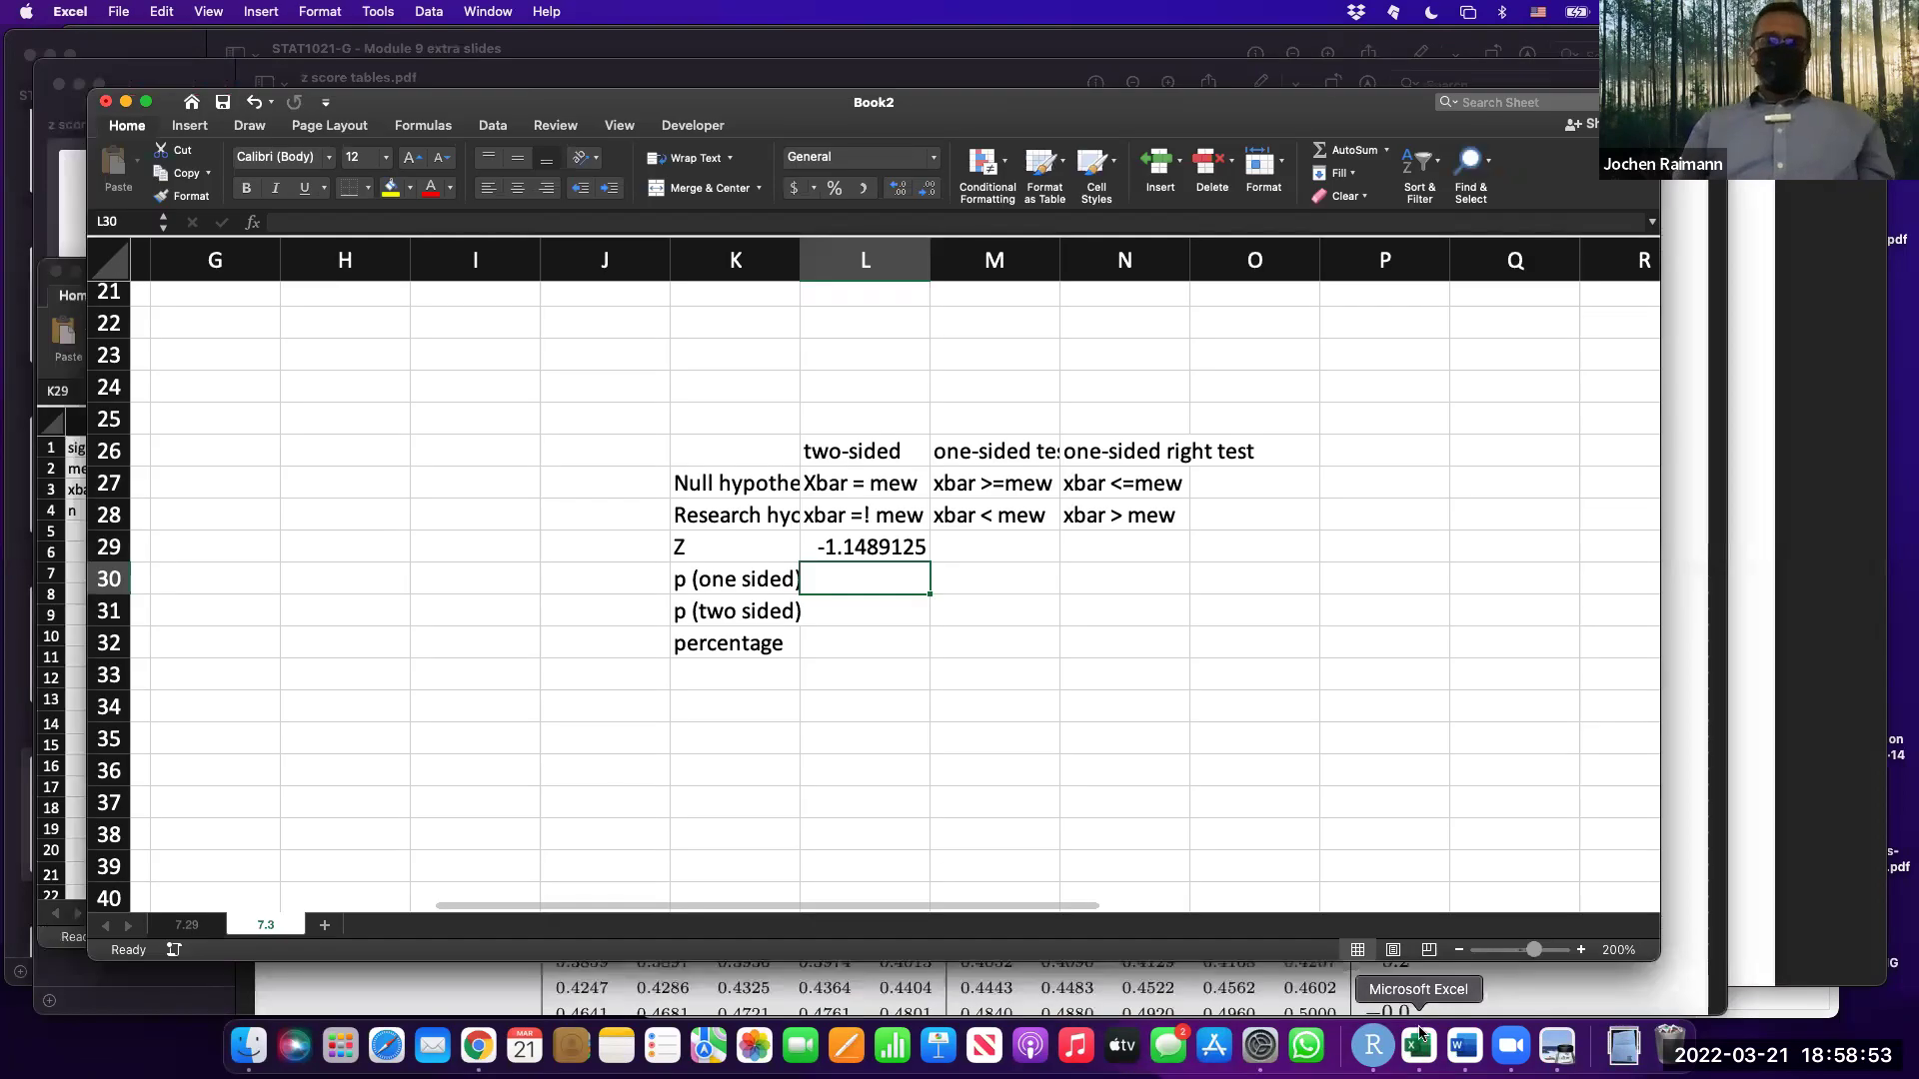
{"action": "type", "text": "=nor"}
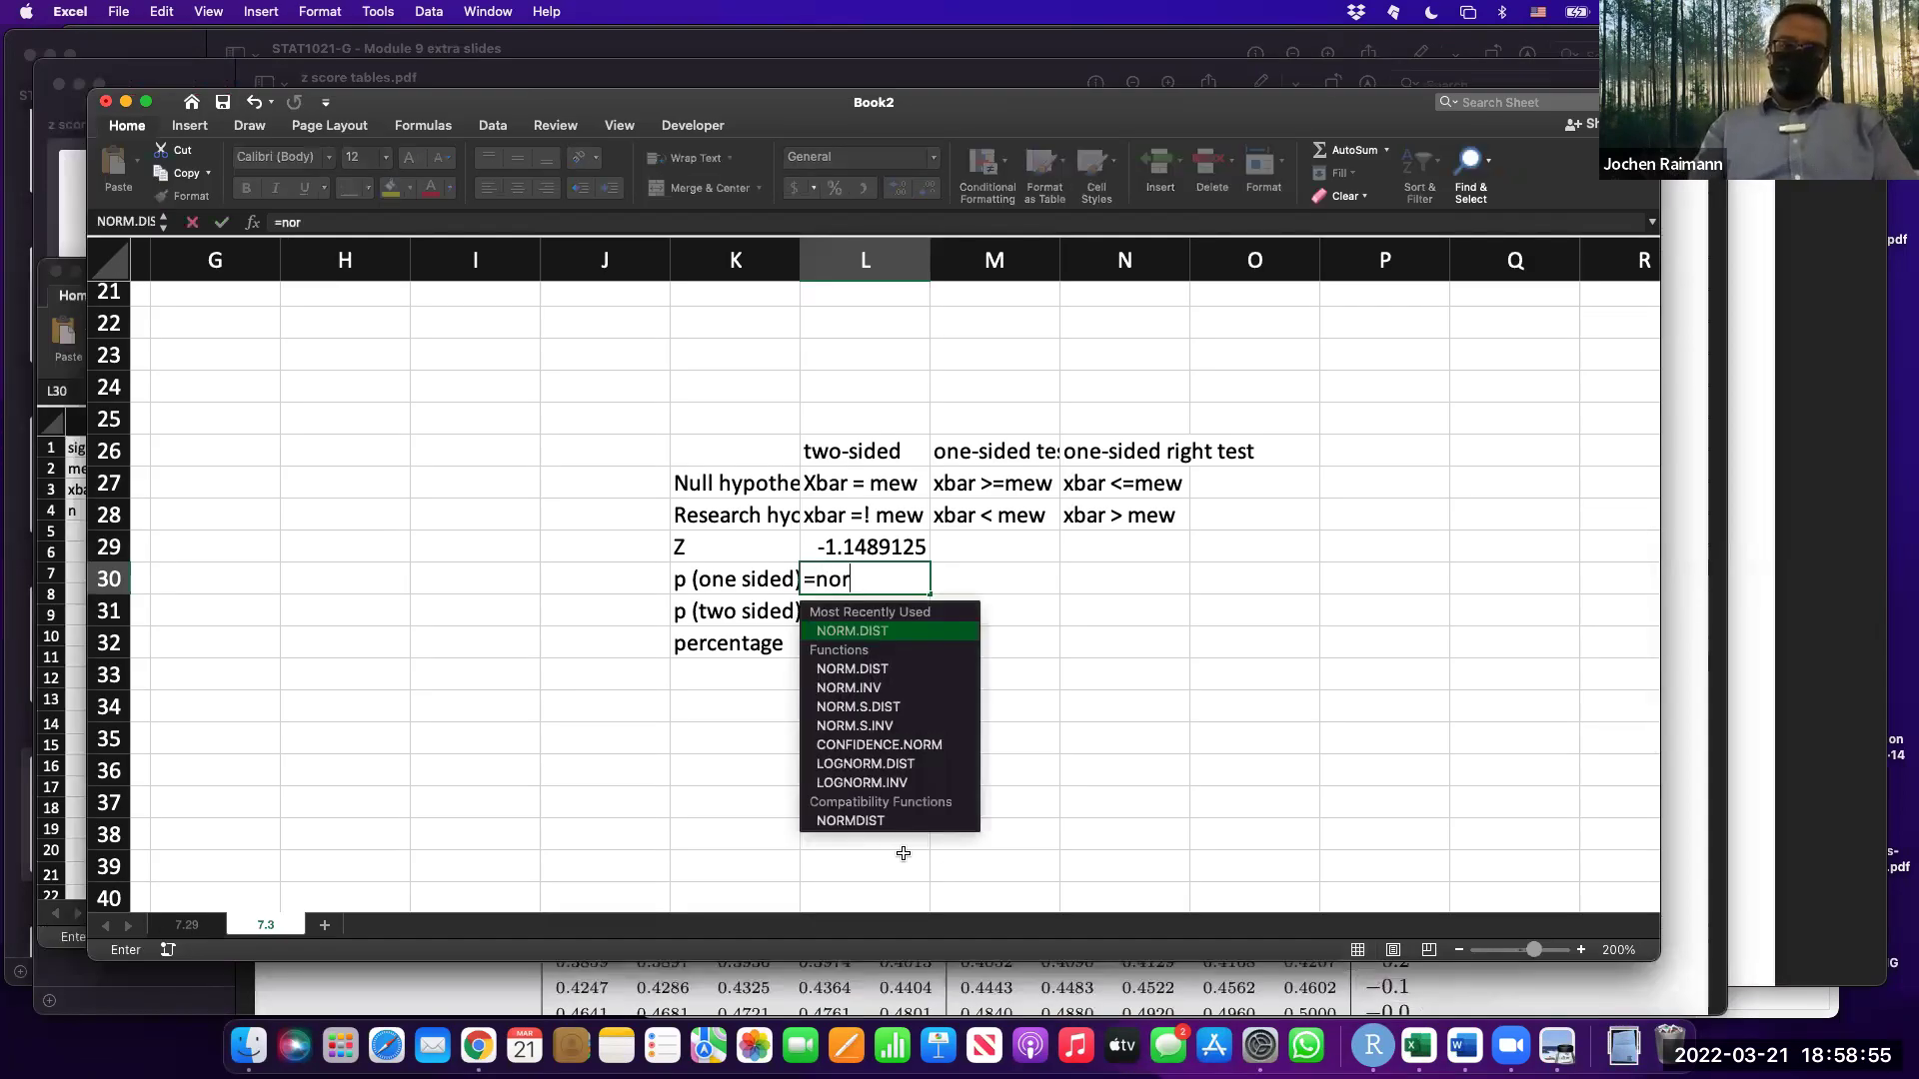
{"action": "type", "text": "m.dist("}
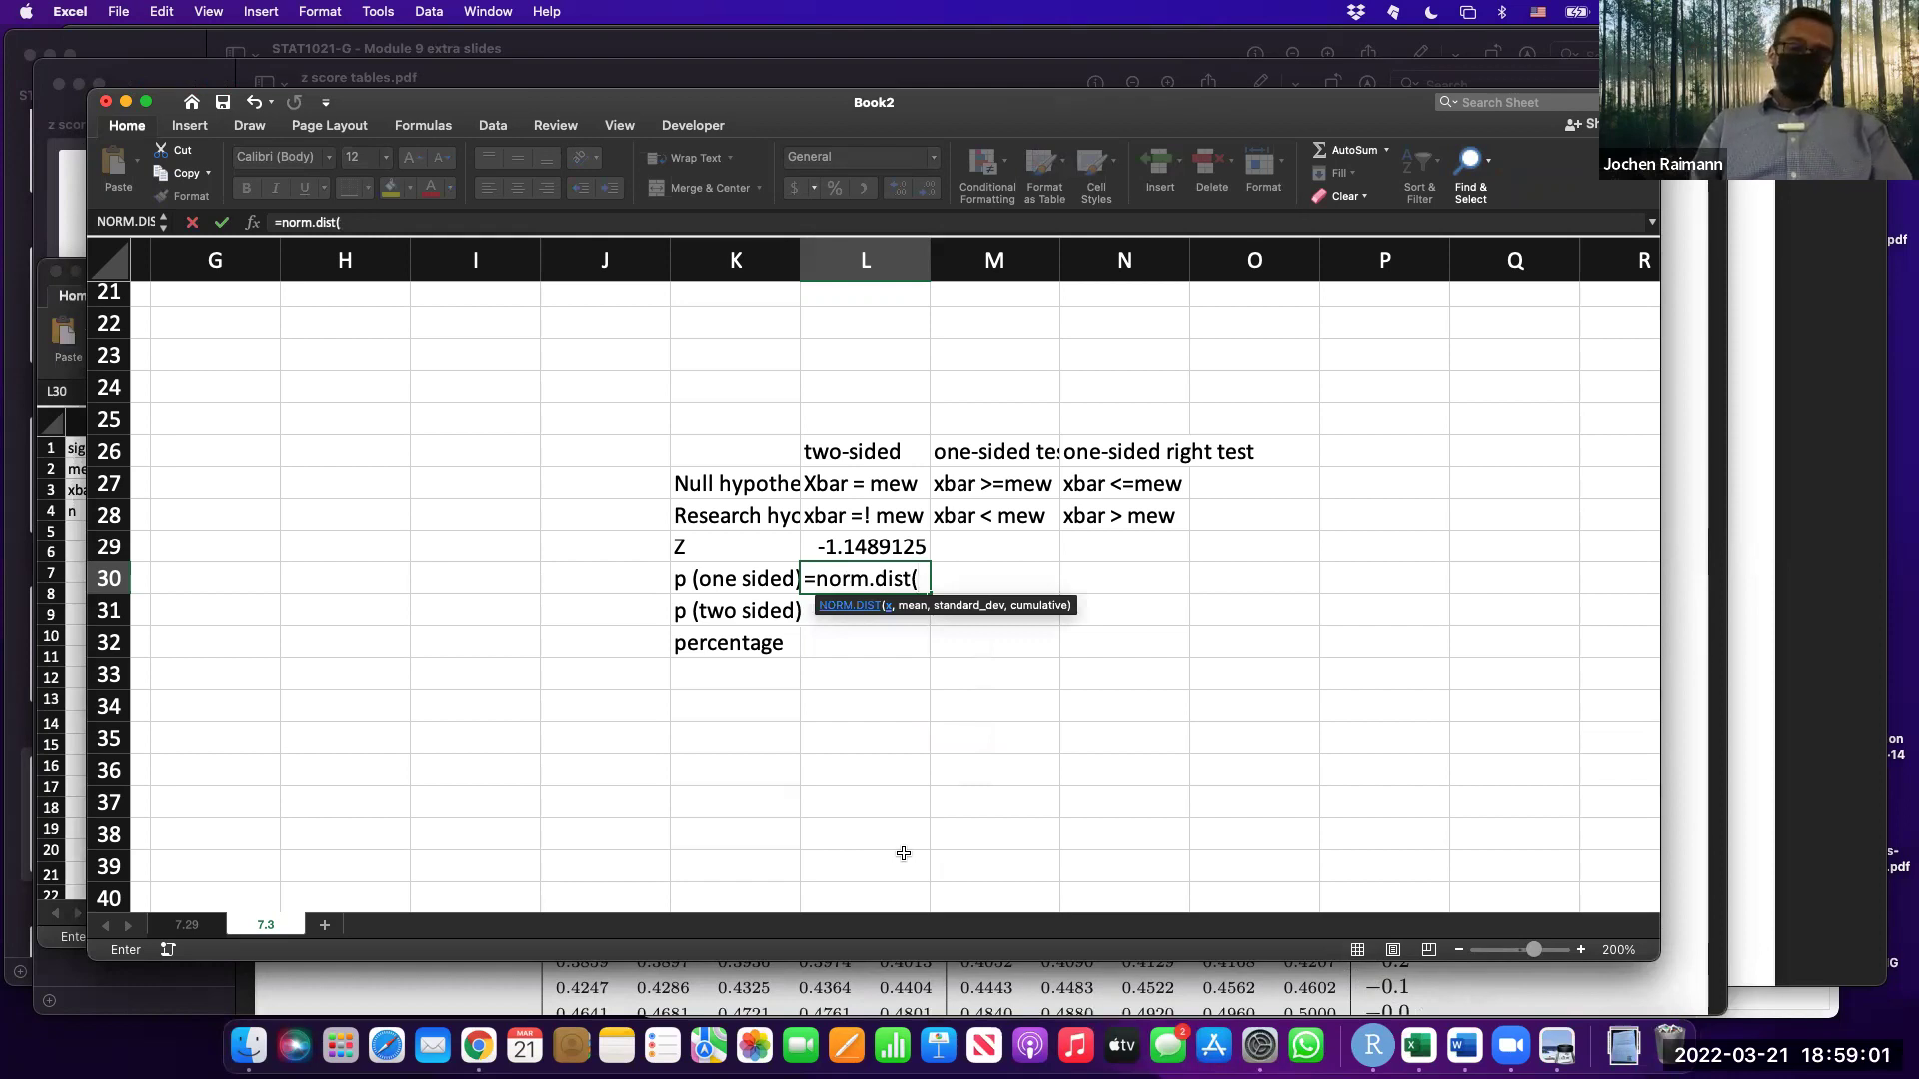
{"action": "scroll", "coordinate": [904, 853], "scroll_direction": "up", "scroll_amount": 10}
{"action": "scroll", "coordinate": [899, 849], "scroll_direction": "left", "scroll_amount": 5}
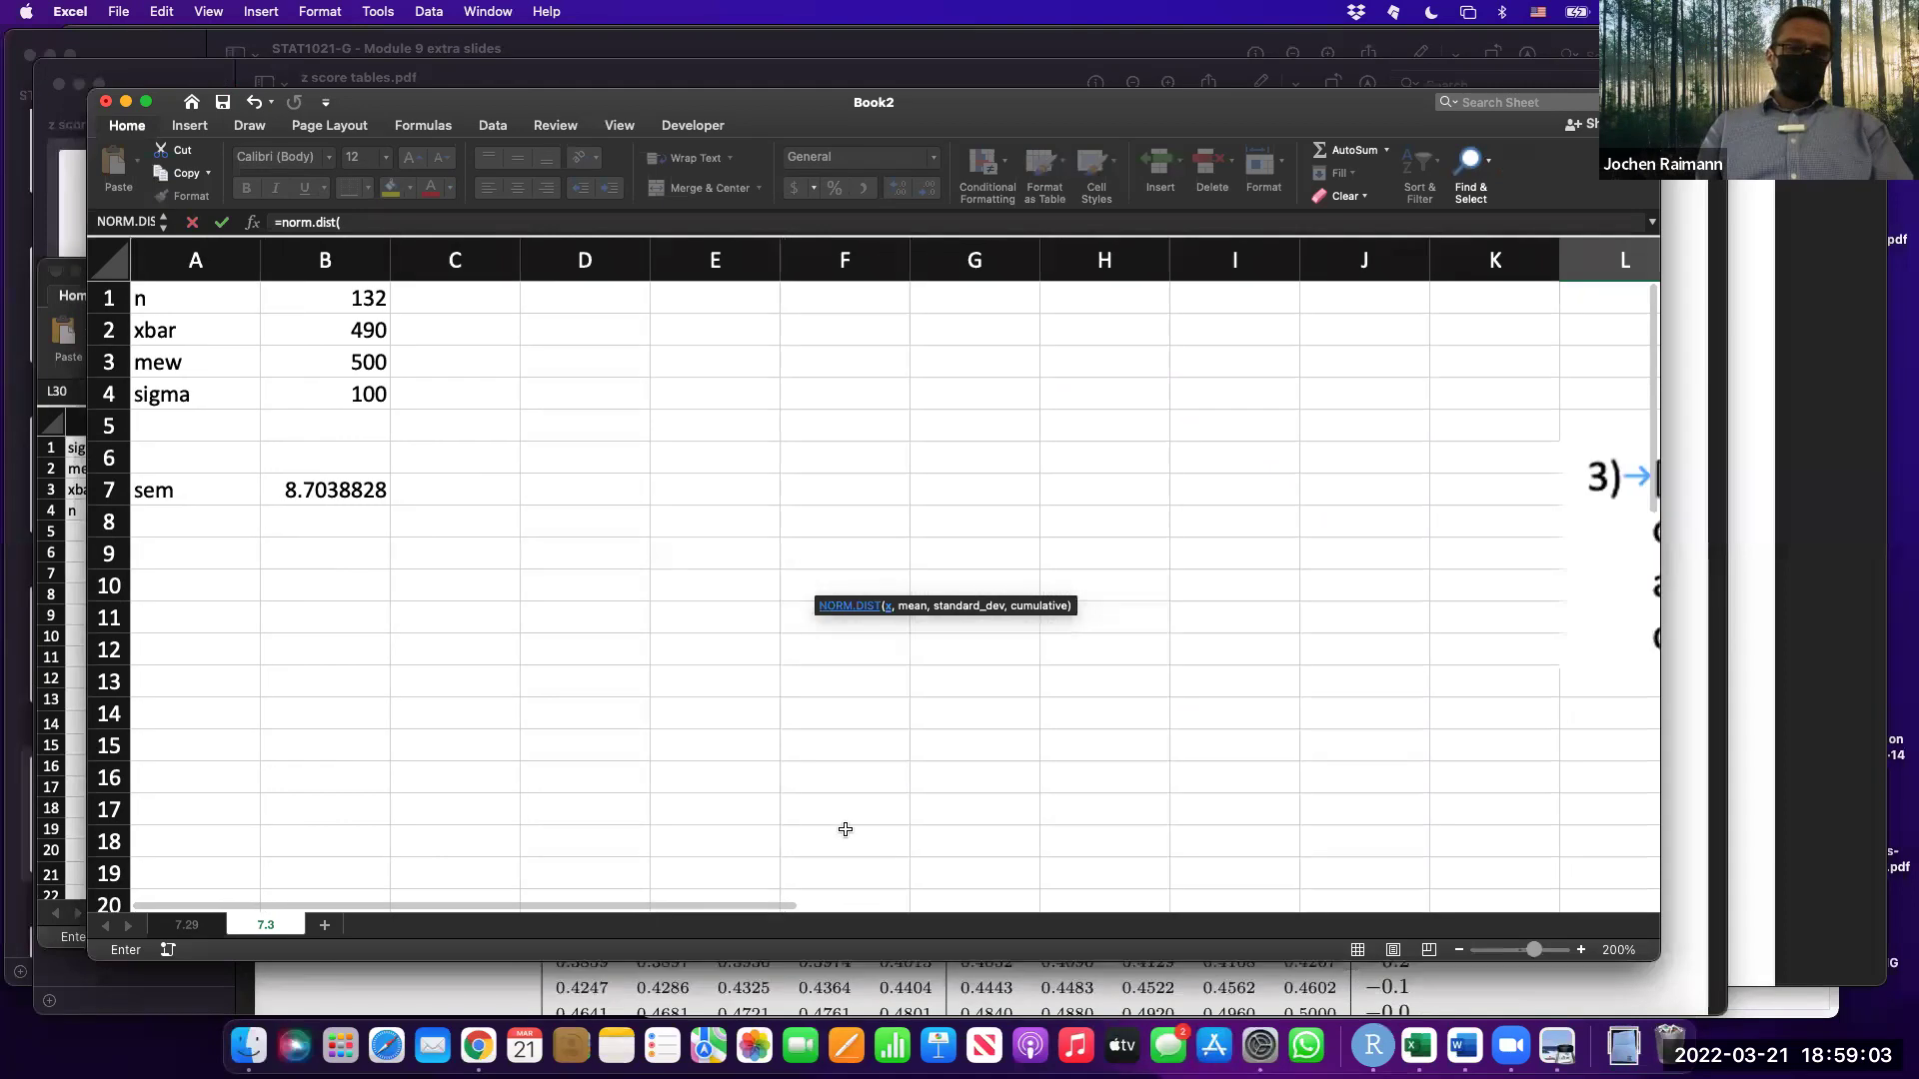
{"action": "left_click", "coordinate": [361, 331]}
{"action": "type", "text": ","}
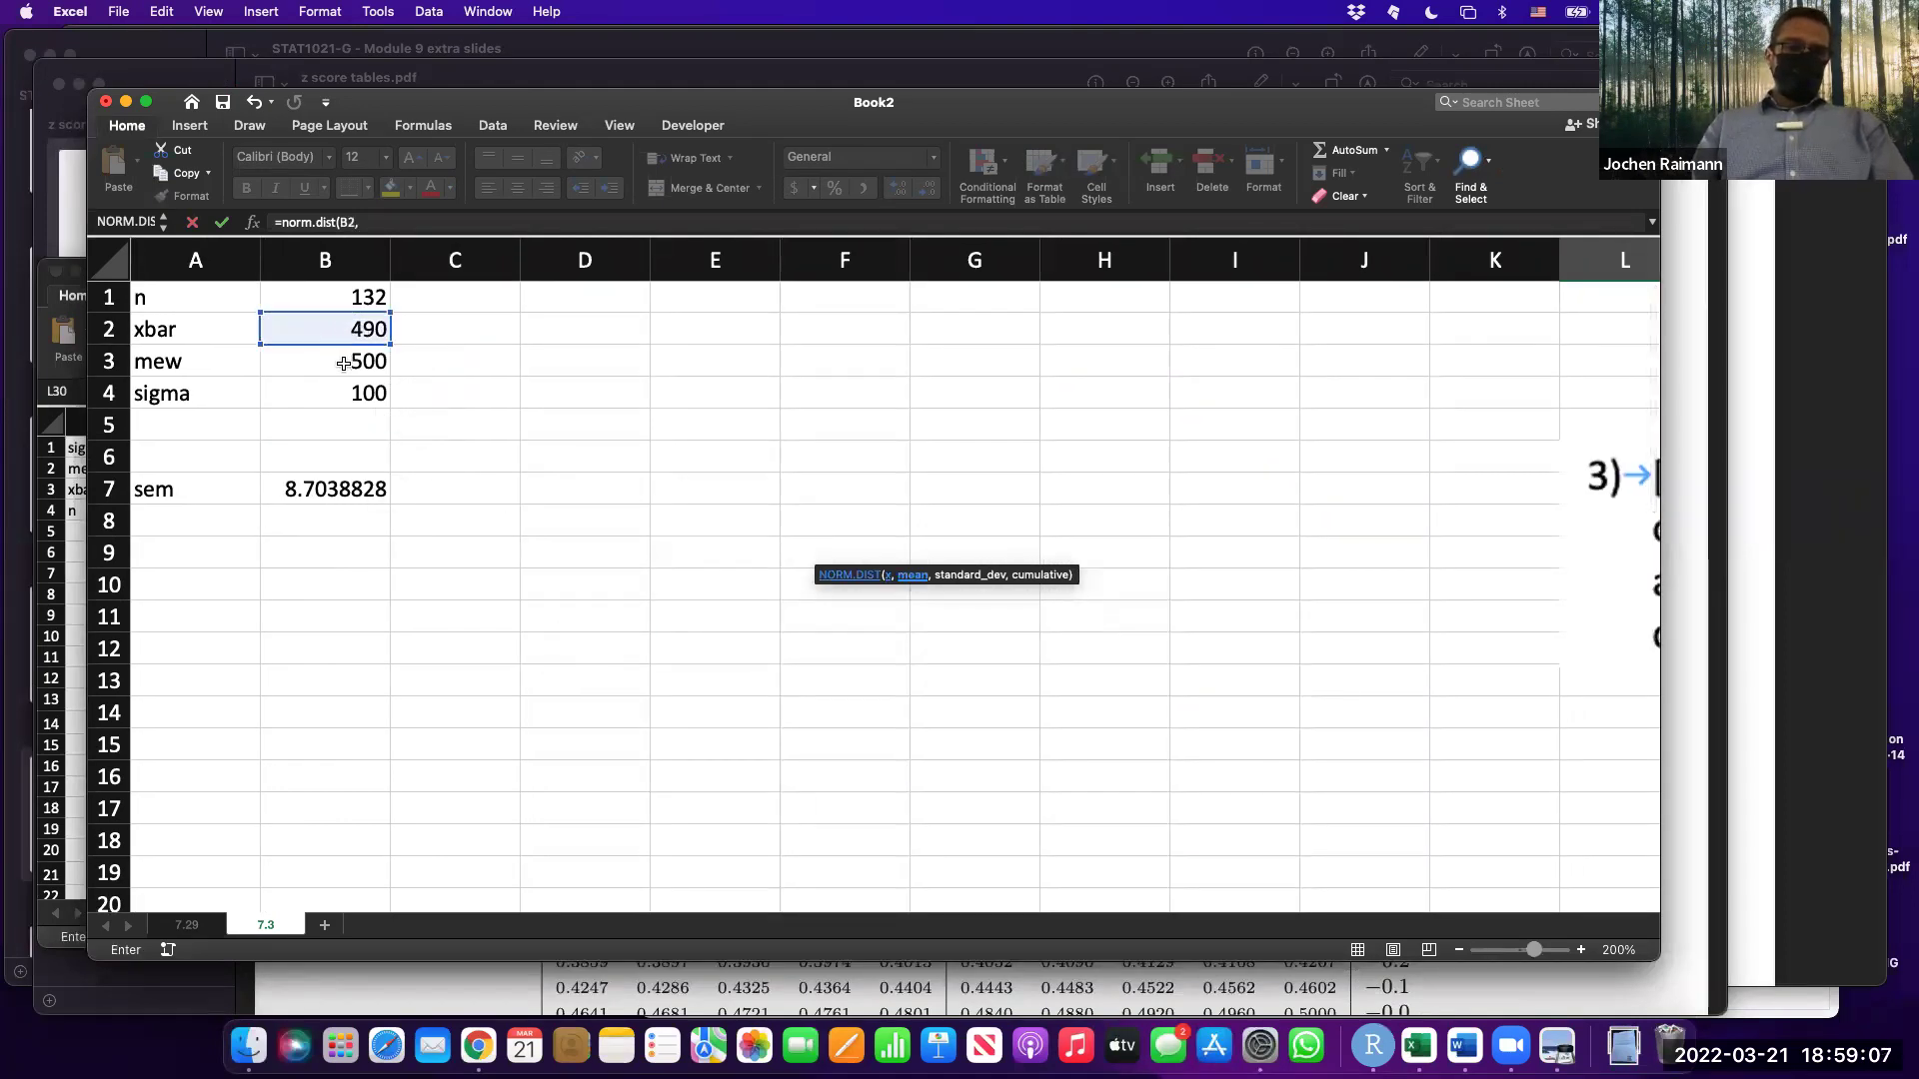
{"action": "left_click", "coordinate": [344, 364]}
{"action": "type", "text": ","}
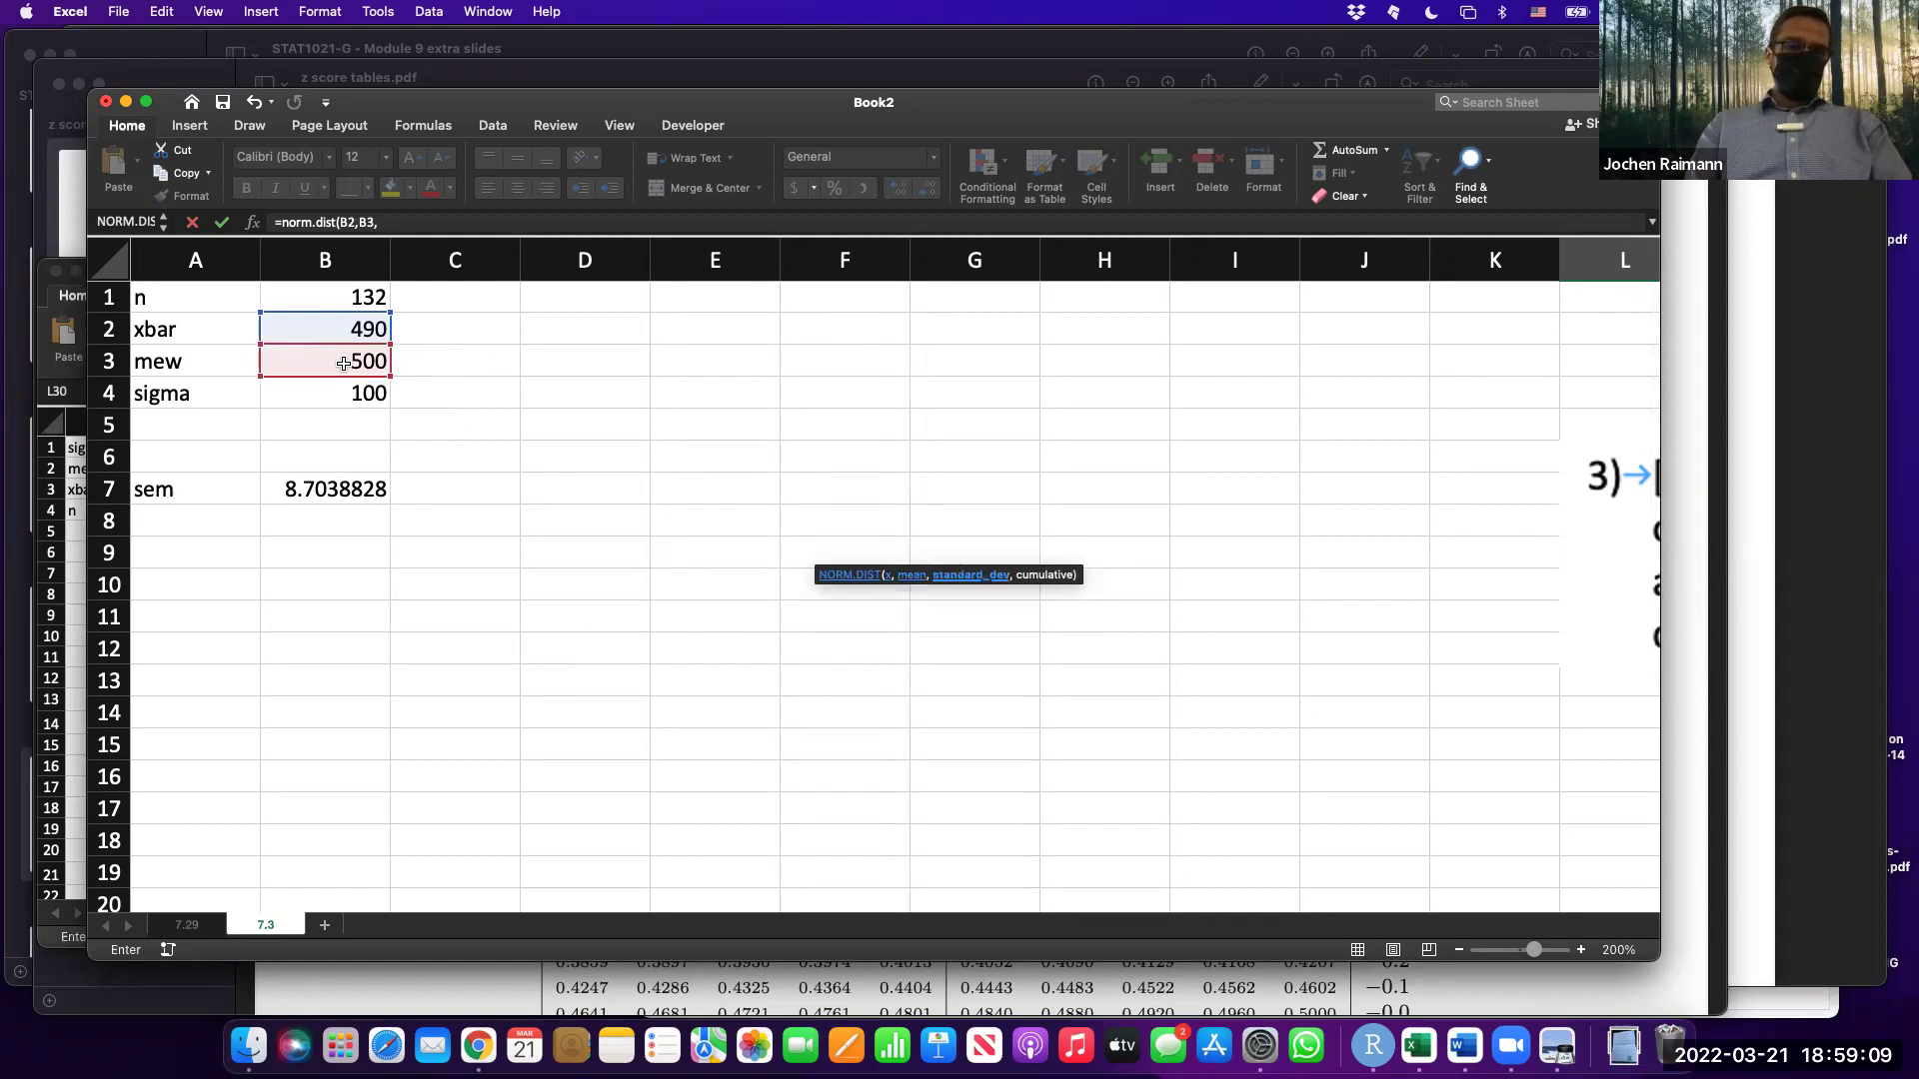
{"action": "left_click", "coordinate": [338, 494]}
{"action": "type", "text": ",TRUE)"}
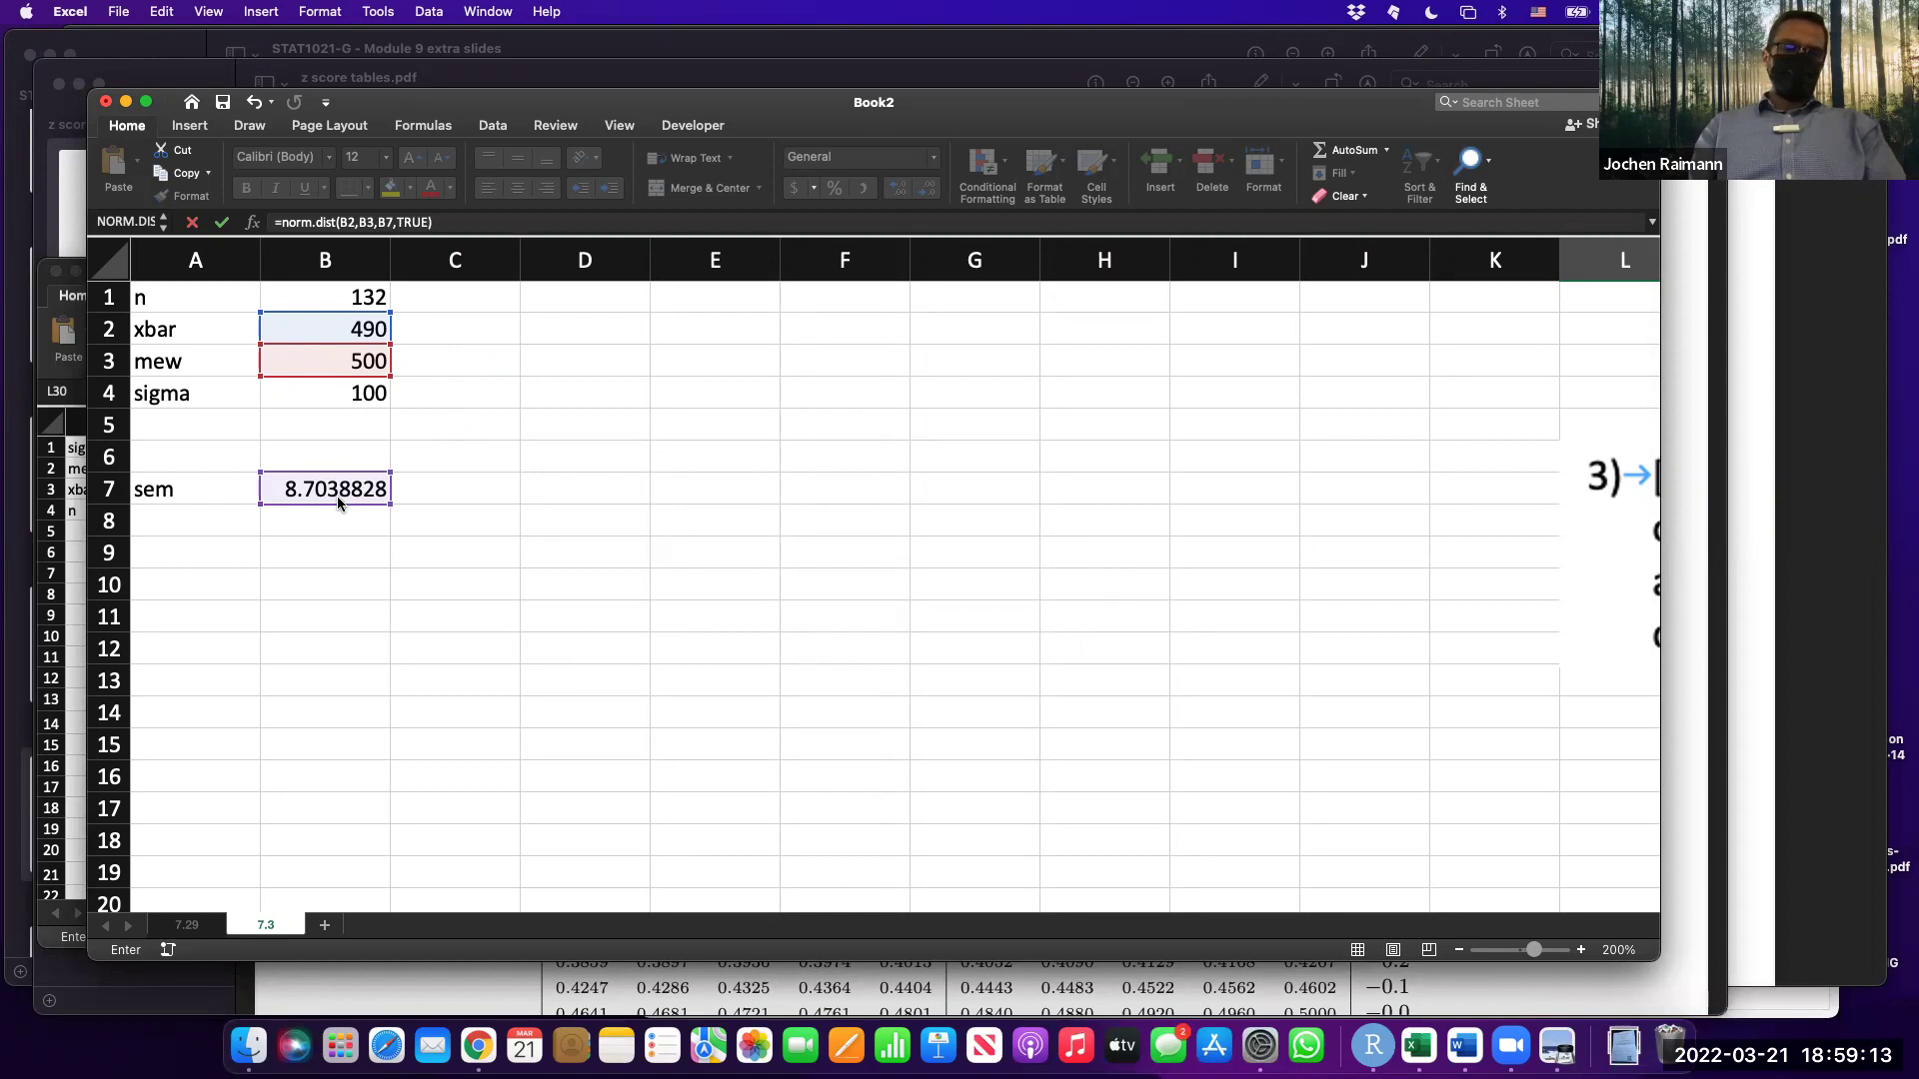
{"action": "key", "text": "Return"}
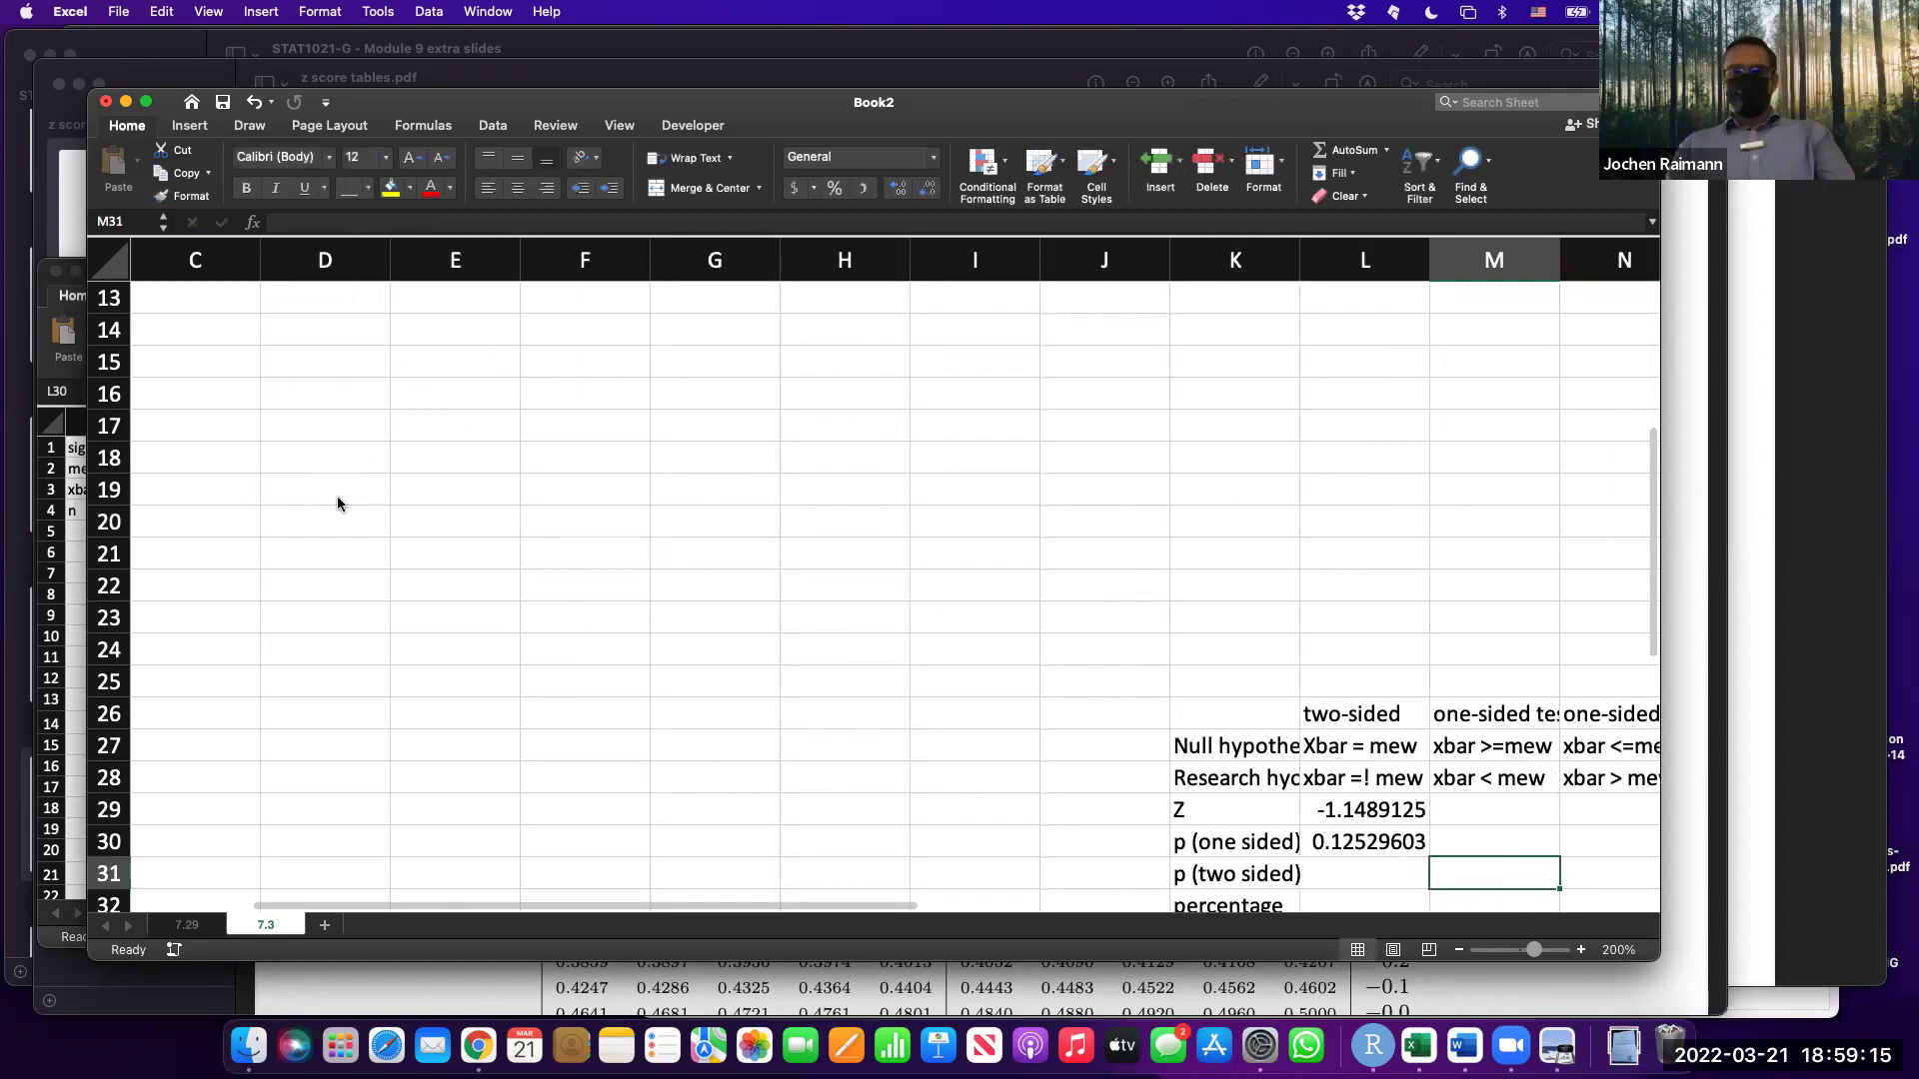
Review the NORM.DIST formula in L30 and its xbar, mew and sem references, keeping it as it is.
{"action": "key", "text": "Down"}
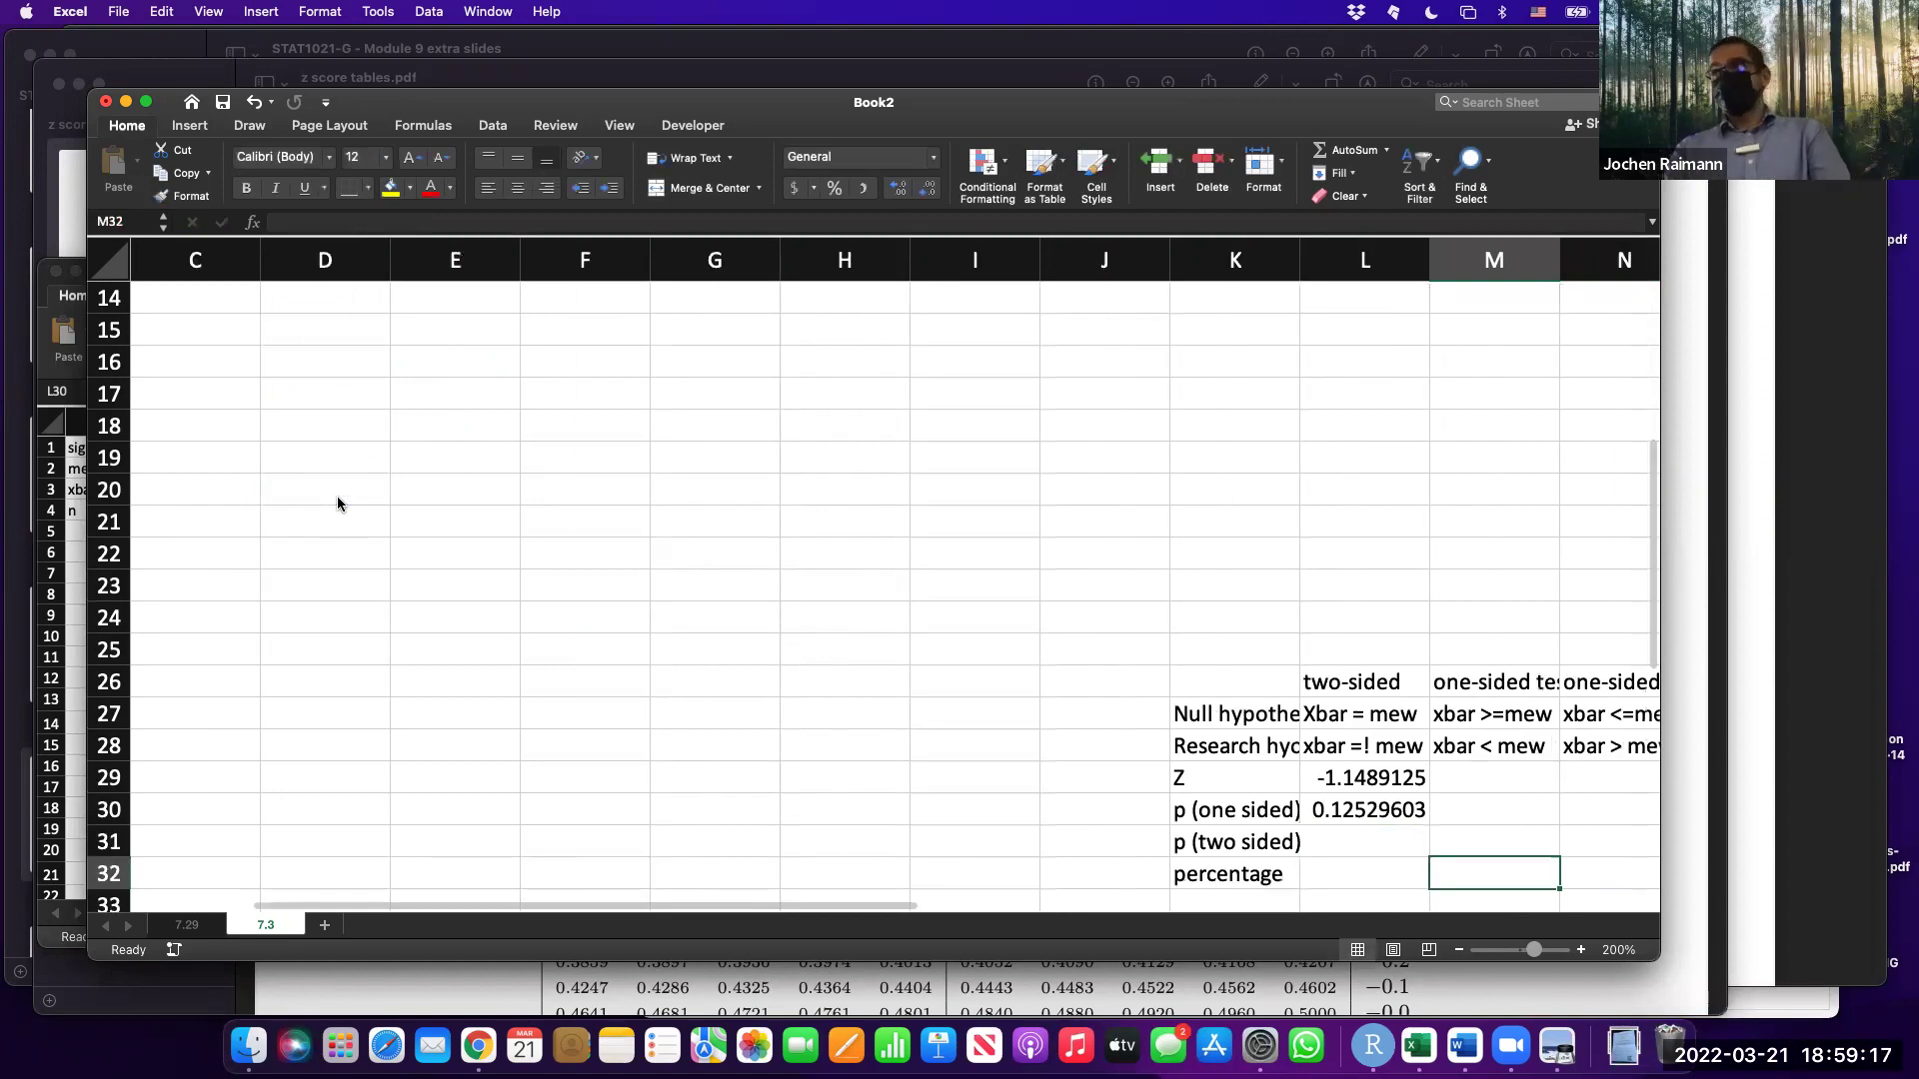
{"action": "key", "text": "Left"}
{"action": "key", "text": "Up"}
{"action": "key", "text": "Up"}
{"action": "key", "text": "Left"}
{"action": "key", "text": "Right"}
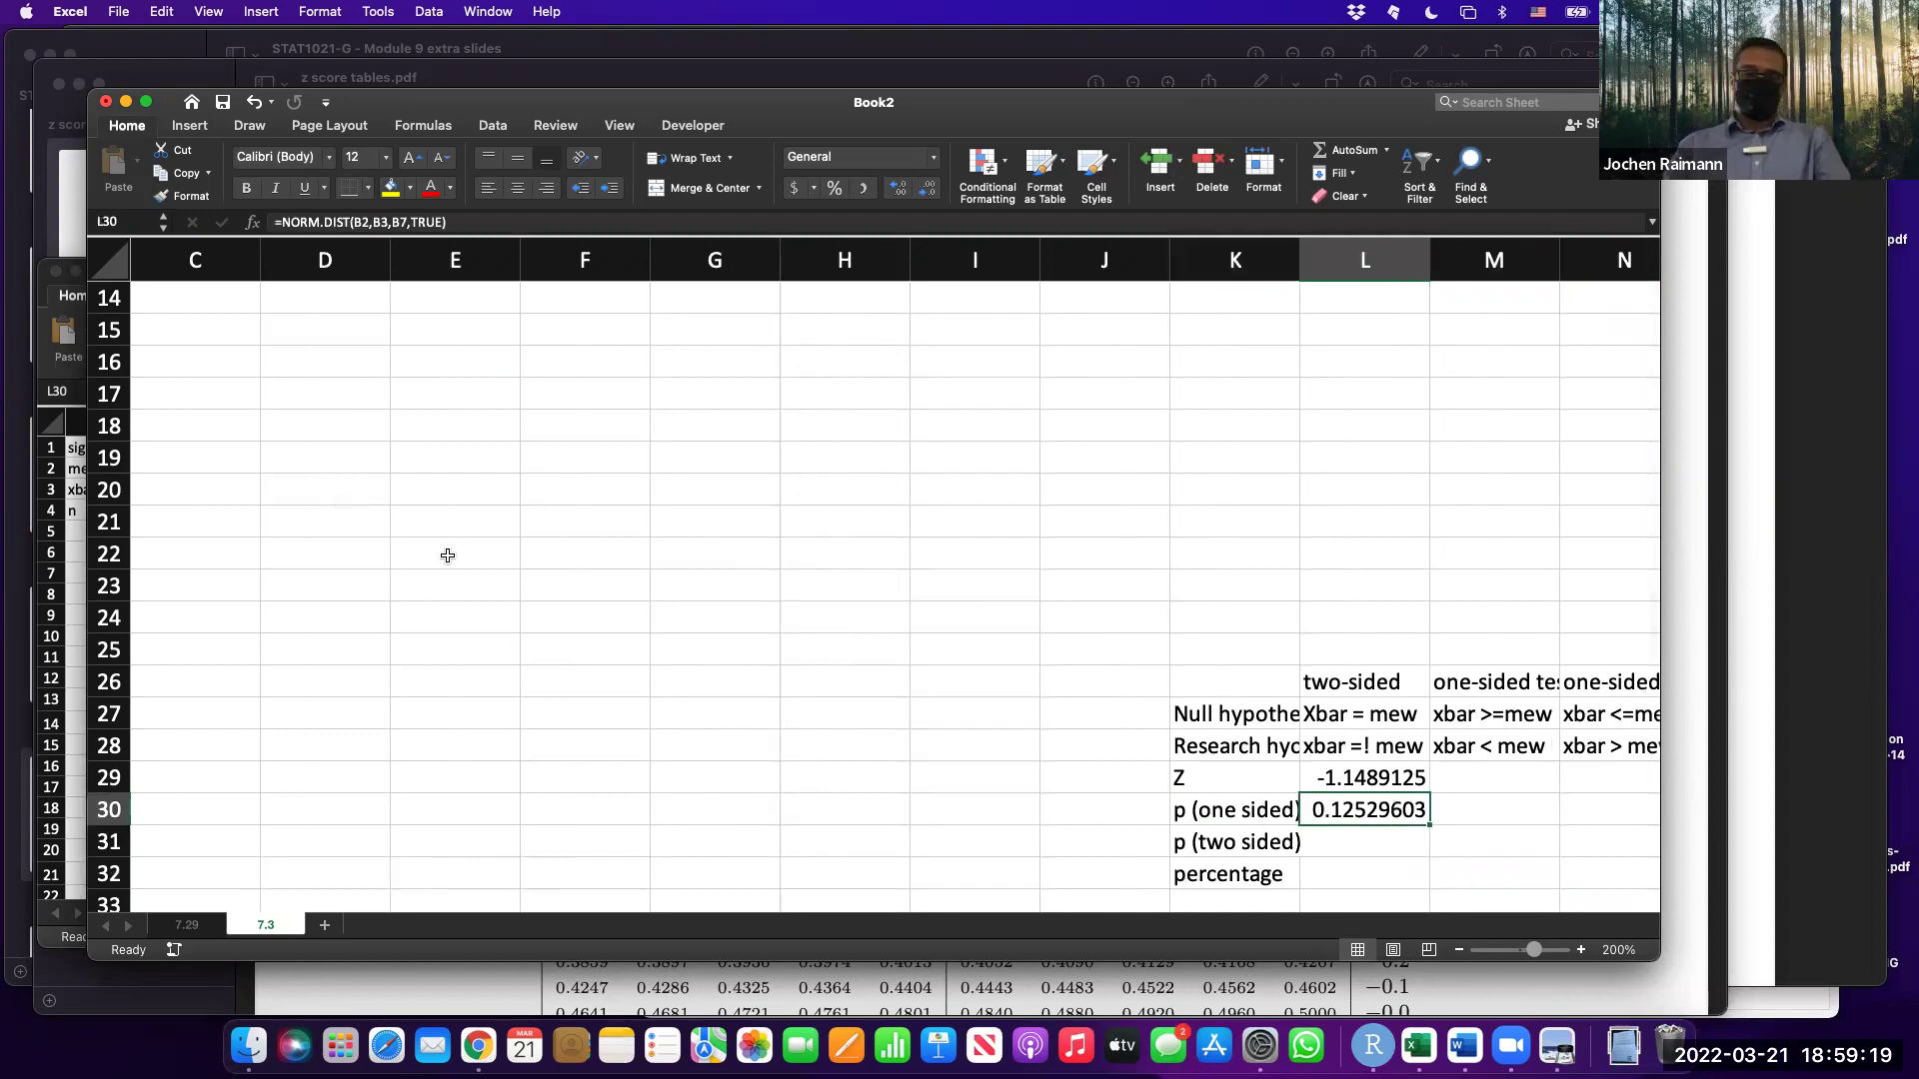
{"action": "double_click", "coordinate": [1343, 820]}
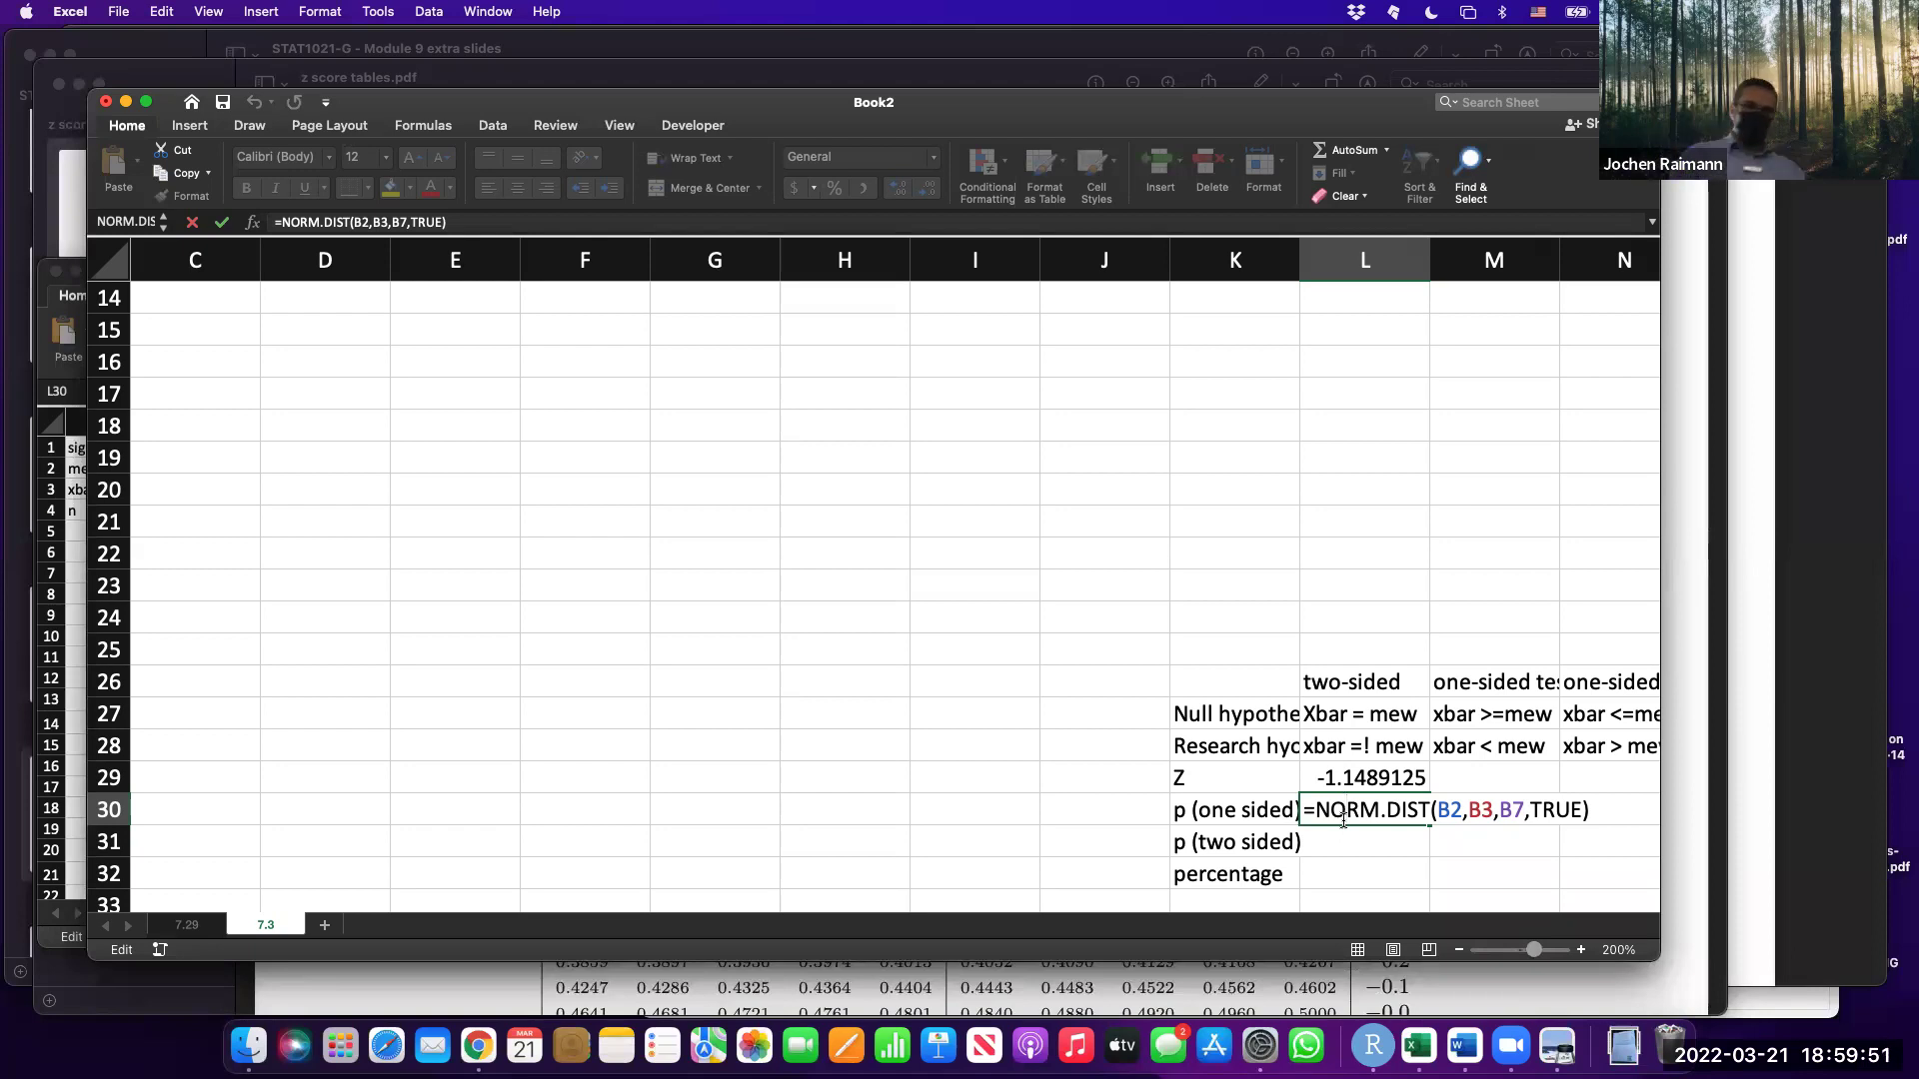
{"action": "key", "text": "Return"}
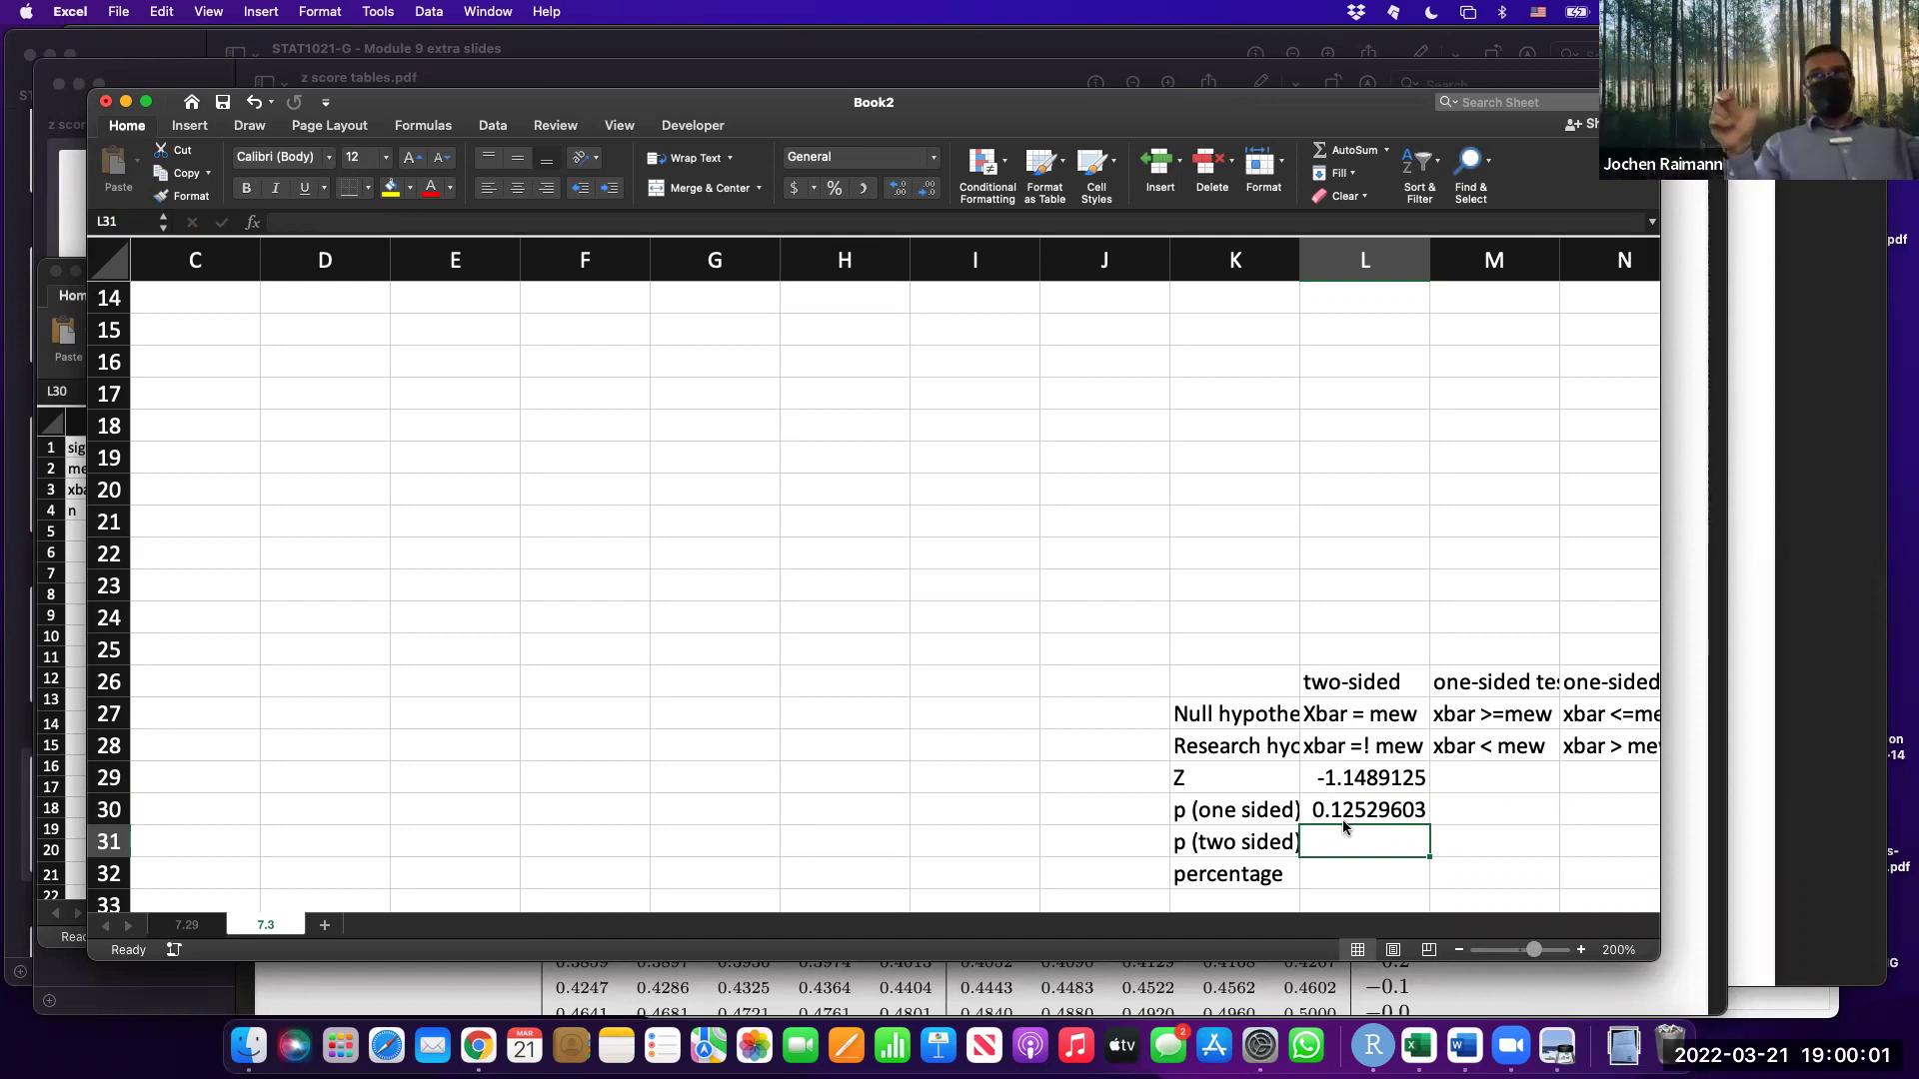
Calculate the two-sided p value in L31 by doubling the one-sided value with =L30*2.
{"action": "type", "text": "="}
{"action": "left_click", "coordinate": [1344, 820]}
{"action": "type", "text": "*2"}
{"action": "key", "text": "Return"}
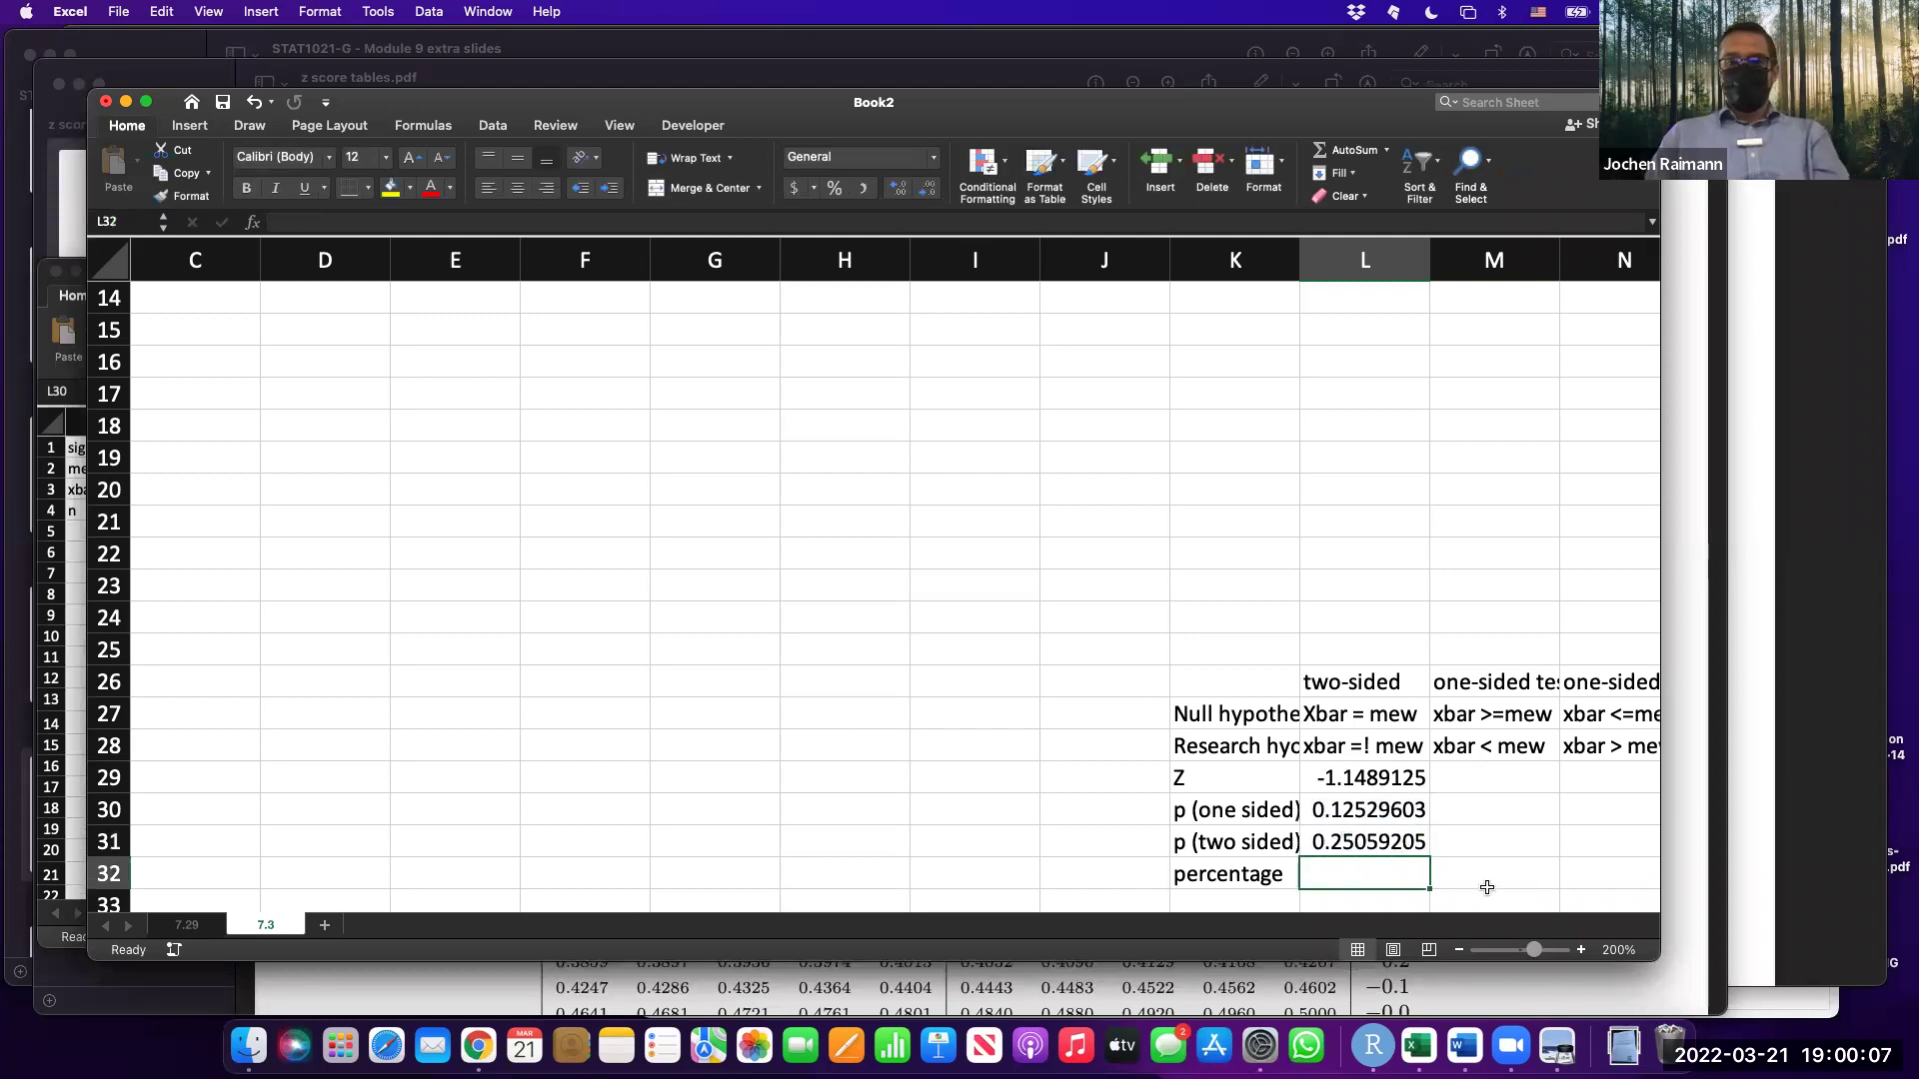
Convert the two-sided p value to a percentage in L32 with the formula =L31*100.
{"action": "type", "text": "="}
{"action": "key", "text": "Up"}
{"action": "type", "text": "*100"}
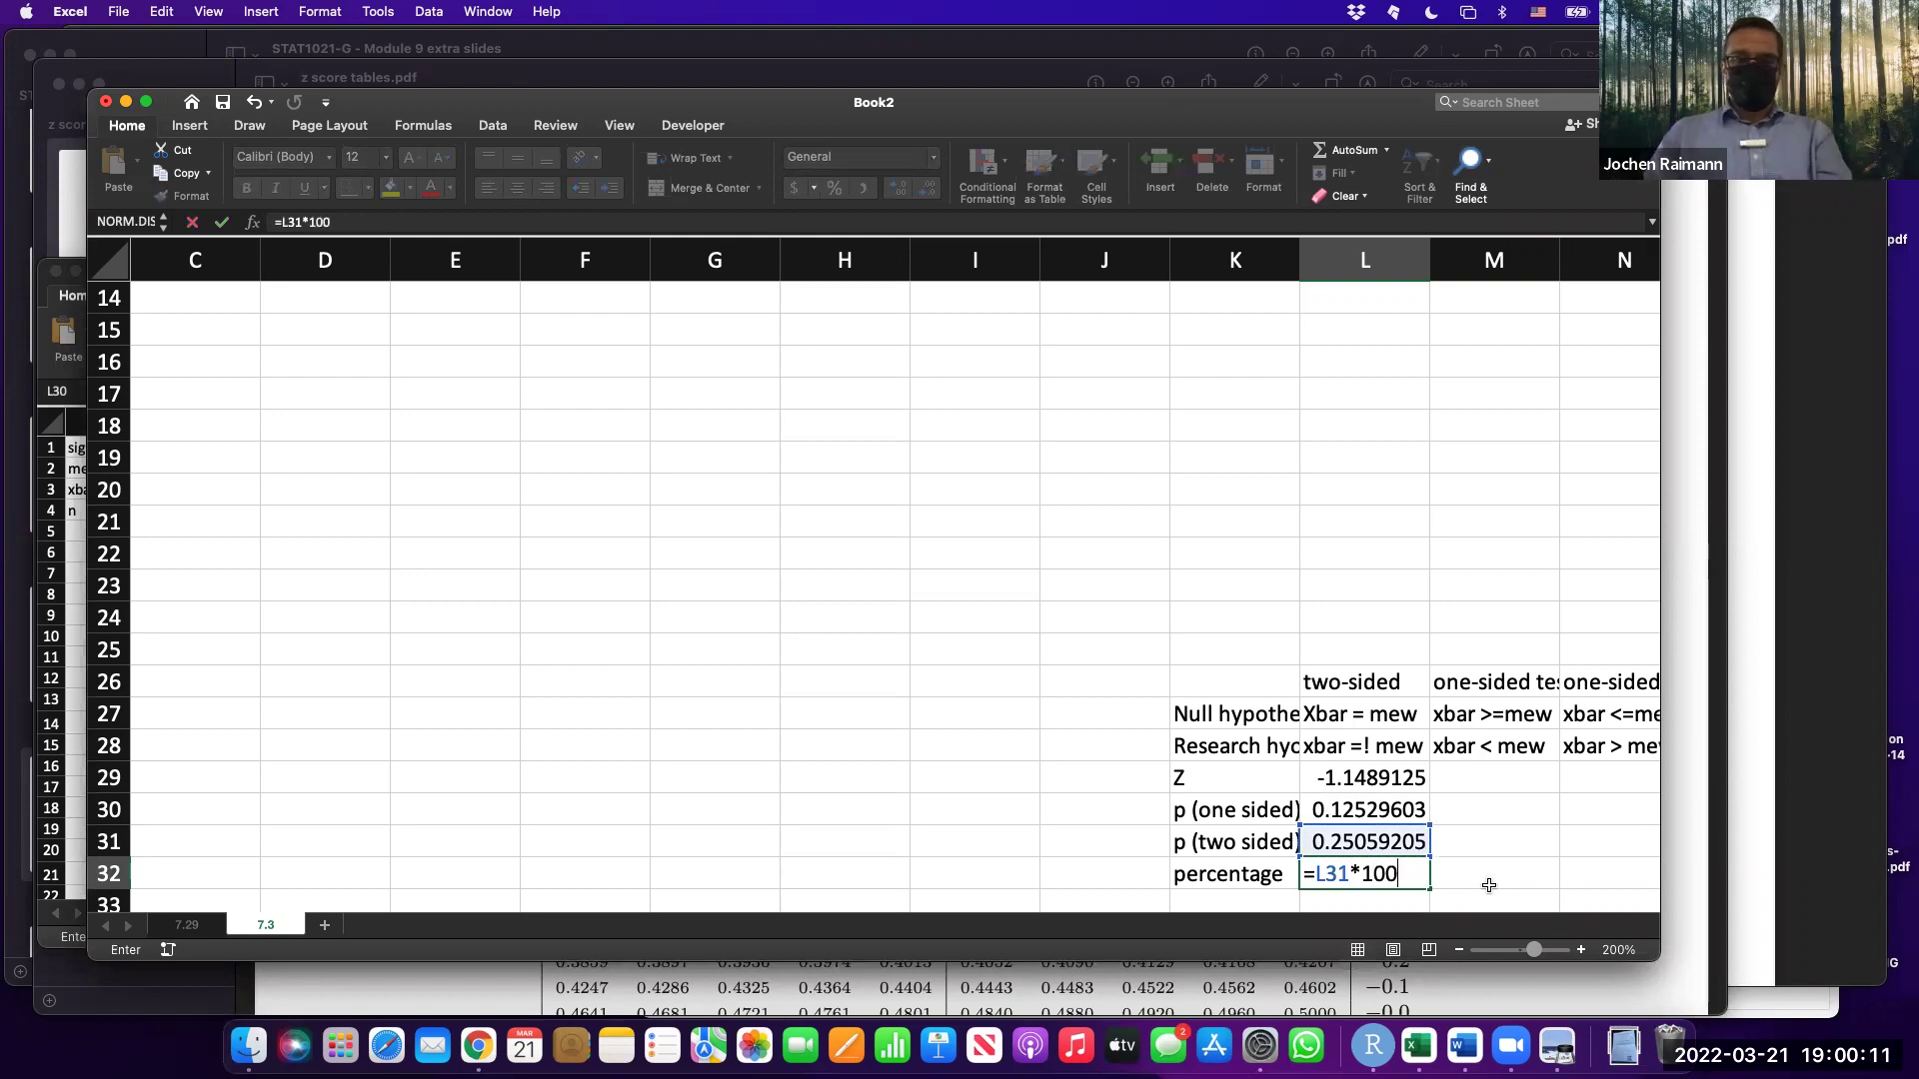
{"action": "key", "text": "Return"}
Enter the conclusion "not to reject" in L34 under the two-sided results, then select the two-sided p value in L31.
{"action": "left_click", "coordinate": [1489, 886]}
{"action": "scroll", "coordinate": [1489, 888], "scroll_direction": "right", "scroll_amount": 2}
{"action": "left_click", "coordinate": [1489, 888]}
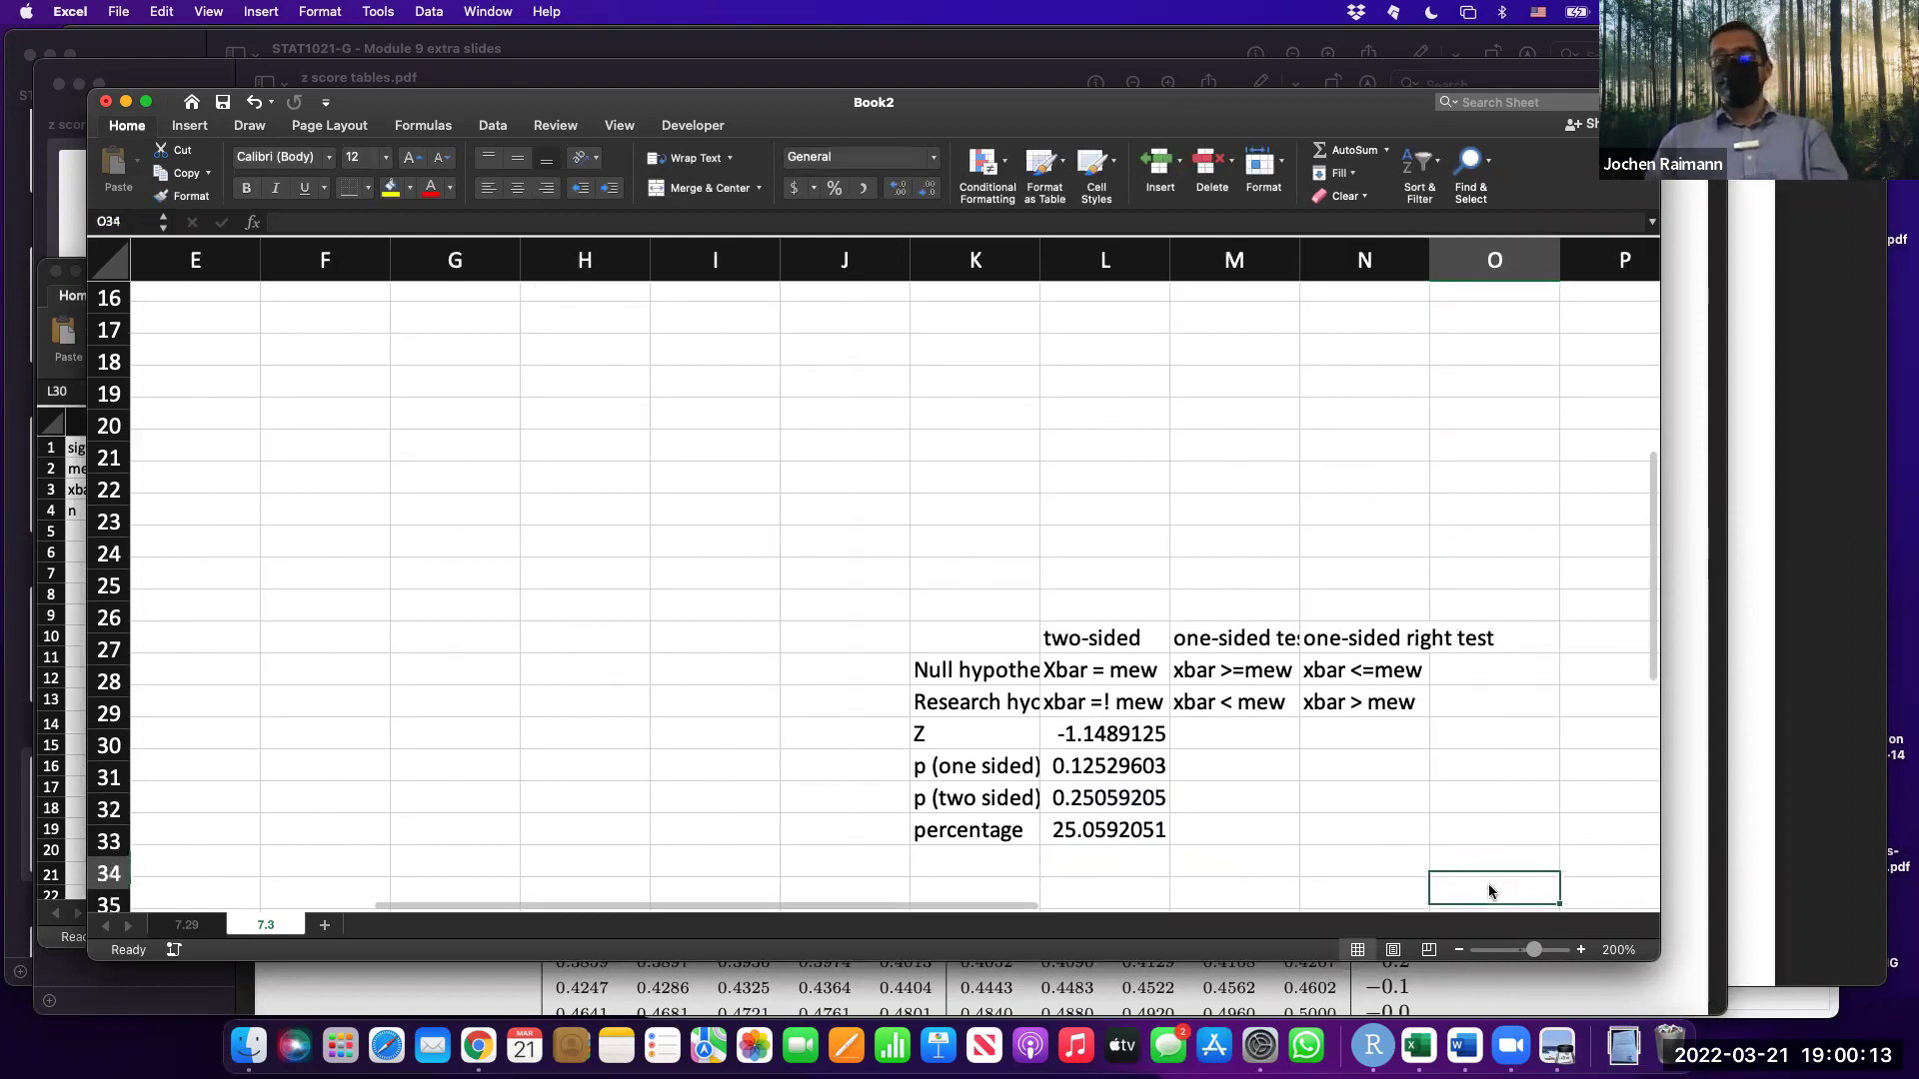
{"action": "key", "text": "Left"}
{"action": "key", "text": "Left"}
{"action": "key", "text": "Left"}
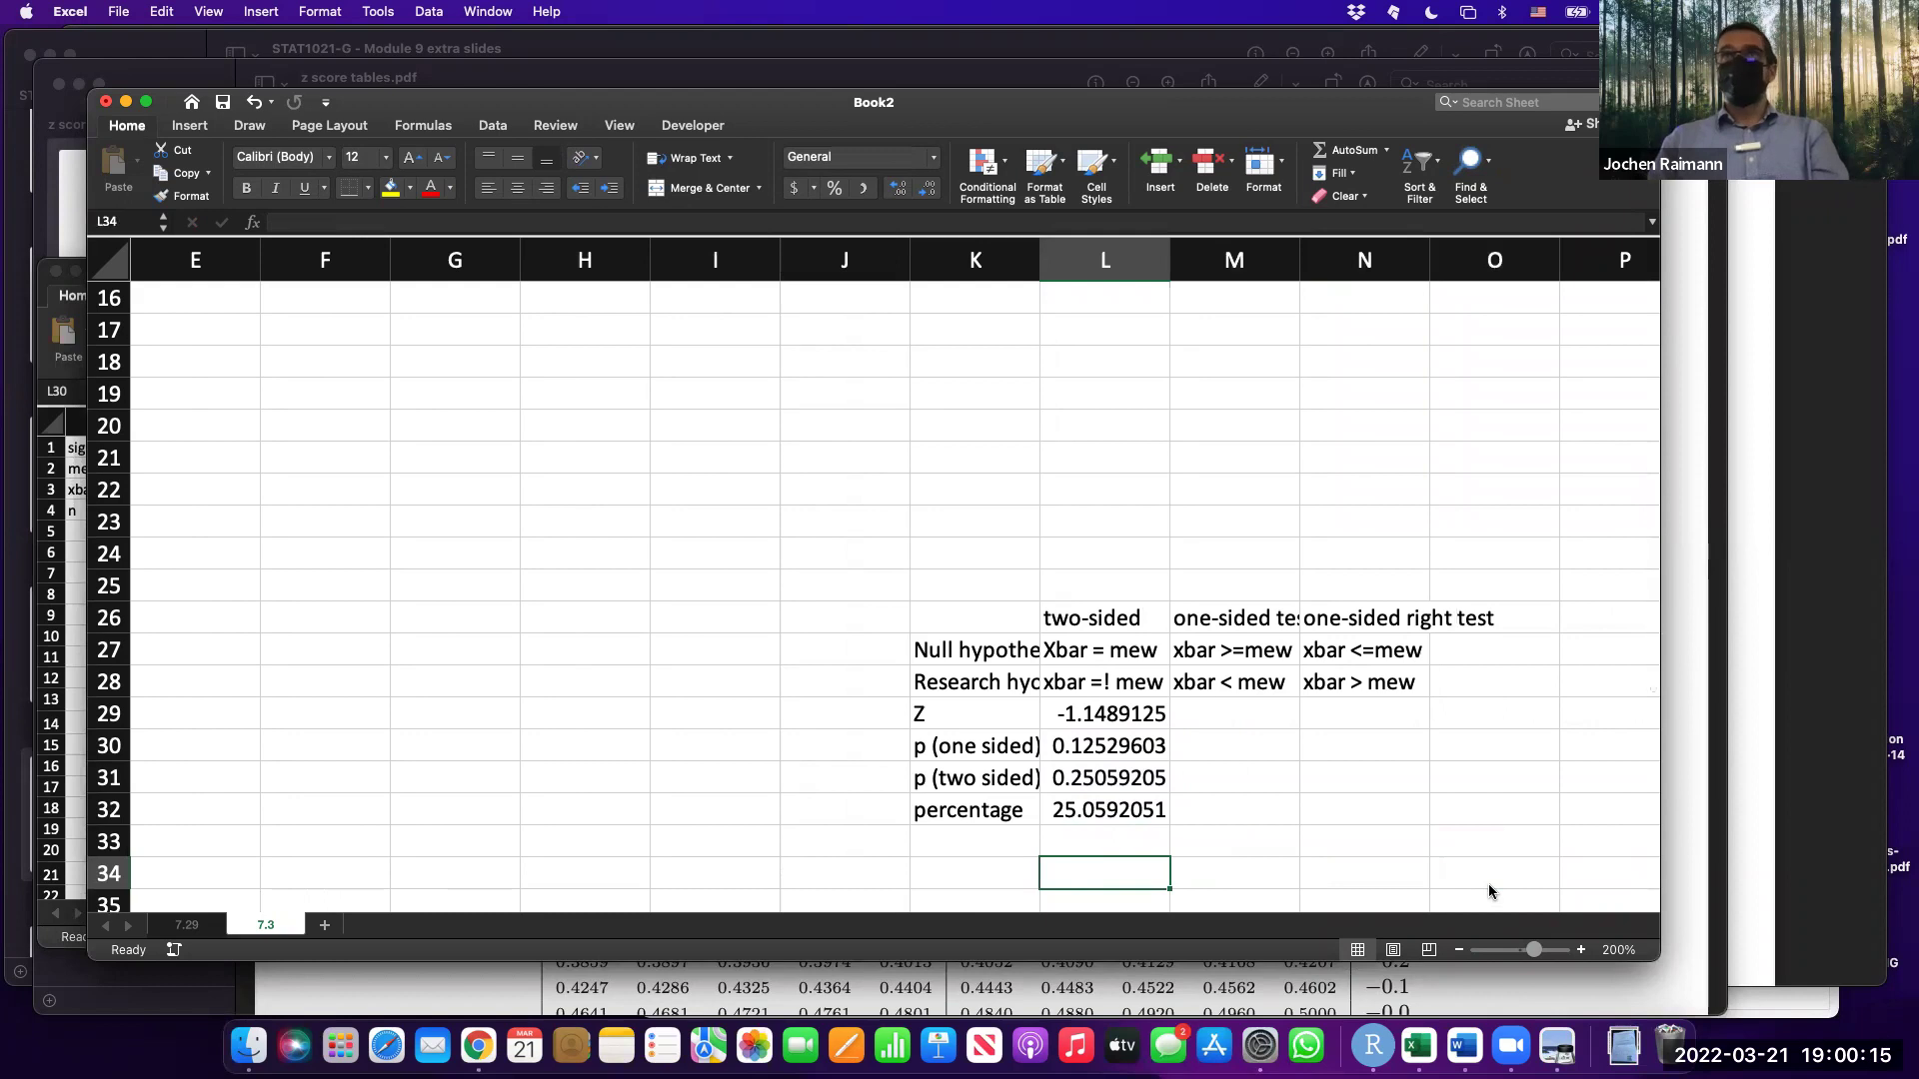
{"action": "type", "text": "no"}
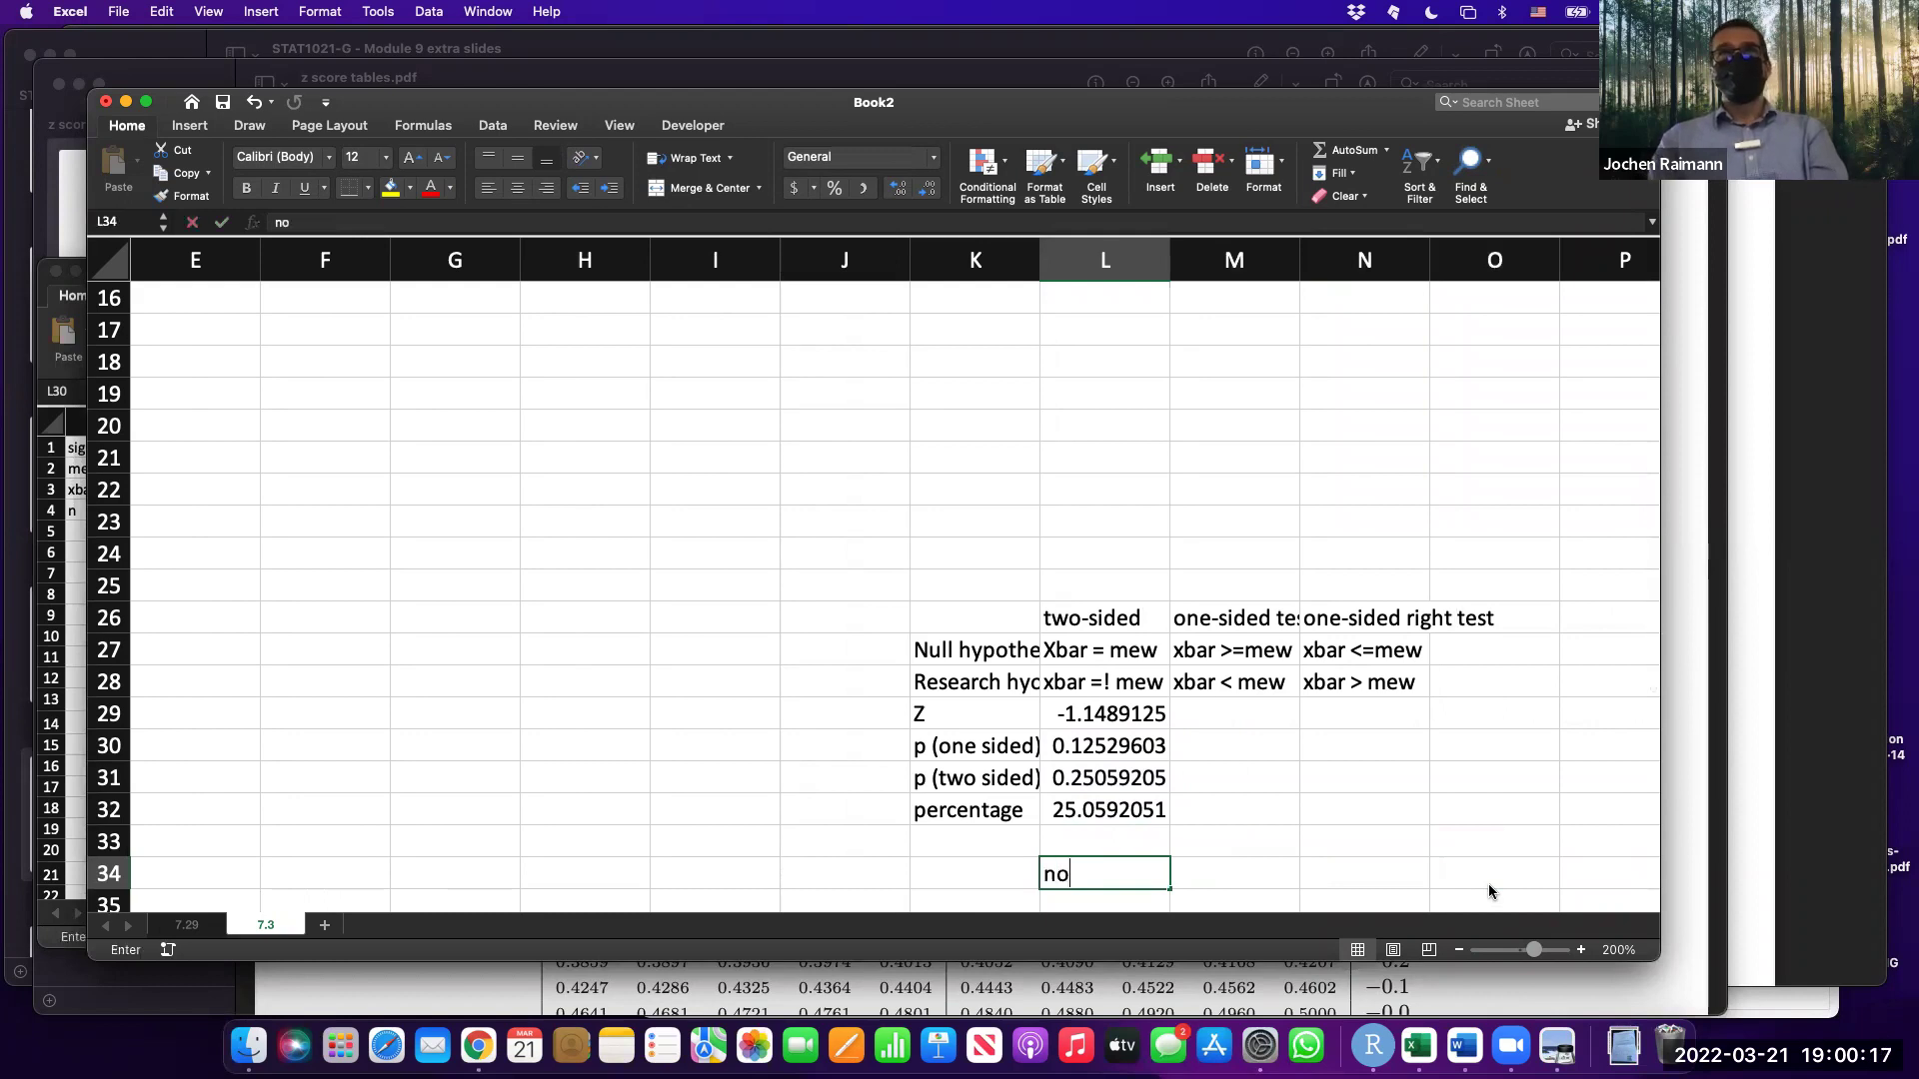
{"action": "type", "text": "t to reject"}
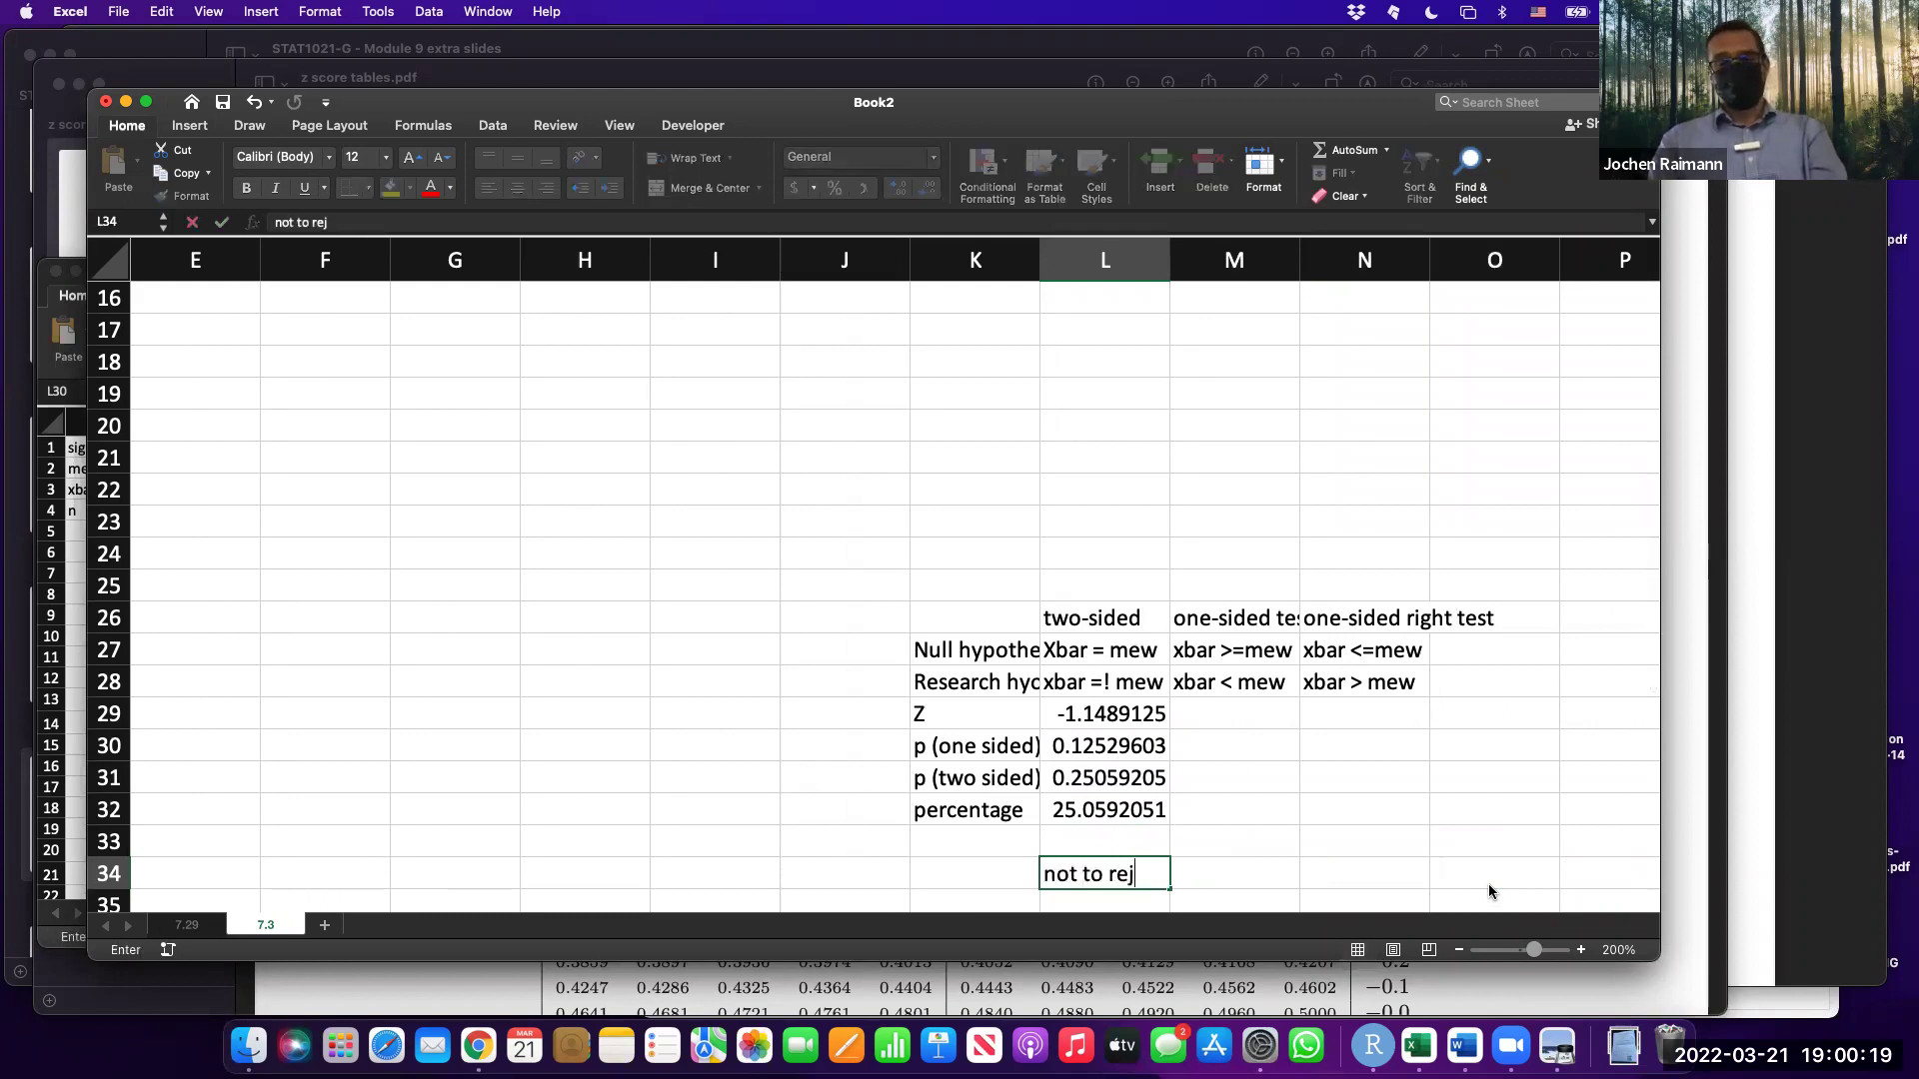
{"action": "key", "text": "Return"}
{"action": "key", "text": "Up"}
{"action": "key", "text": "Up"}
{"action": "key", "text": "Up"}
{"action": "key", "text": "Up"}
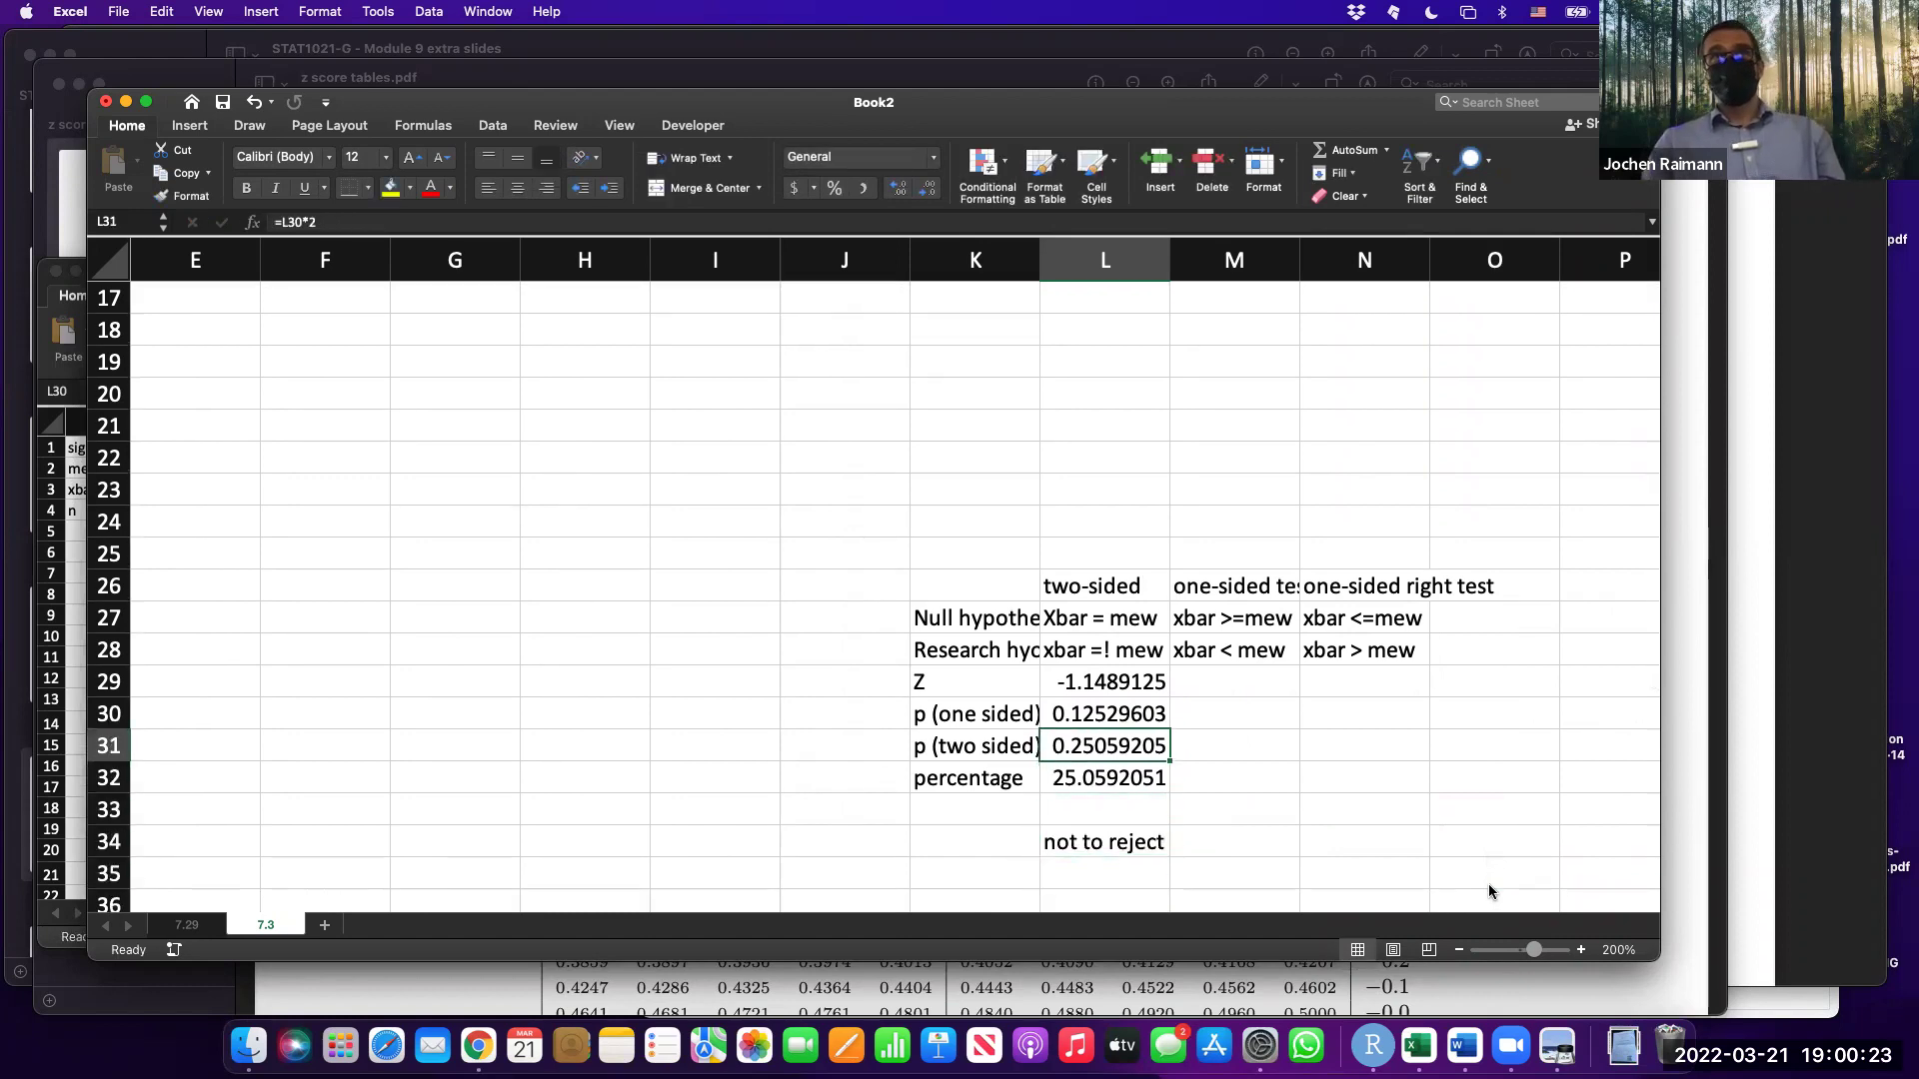
Review the formulas behind the one-sided p value, two-sided p value and percentage in L30 to L32.
{"action": "key", "text": "Up"}
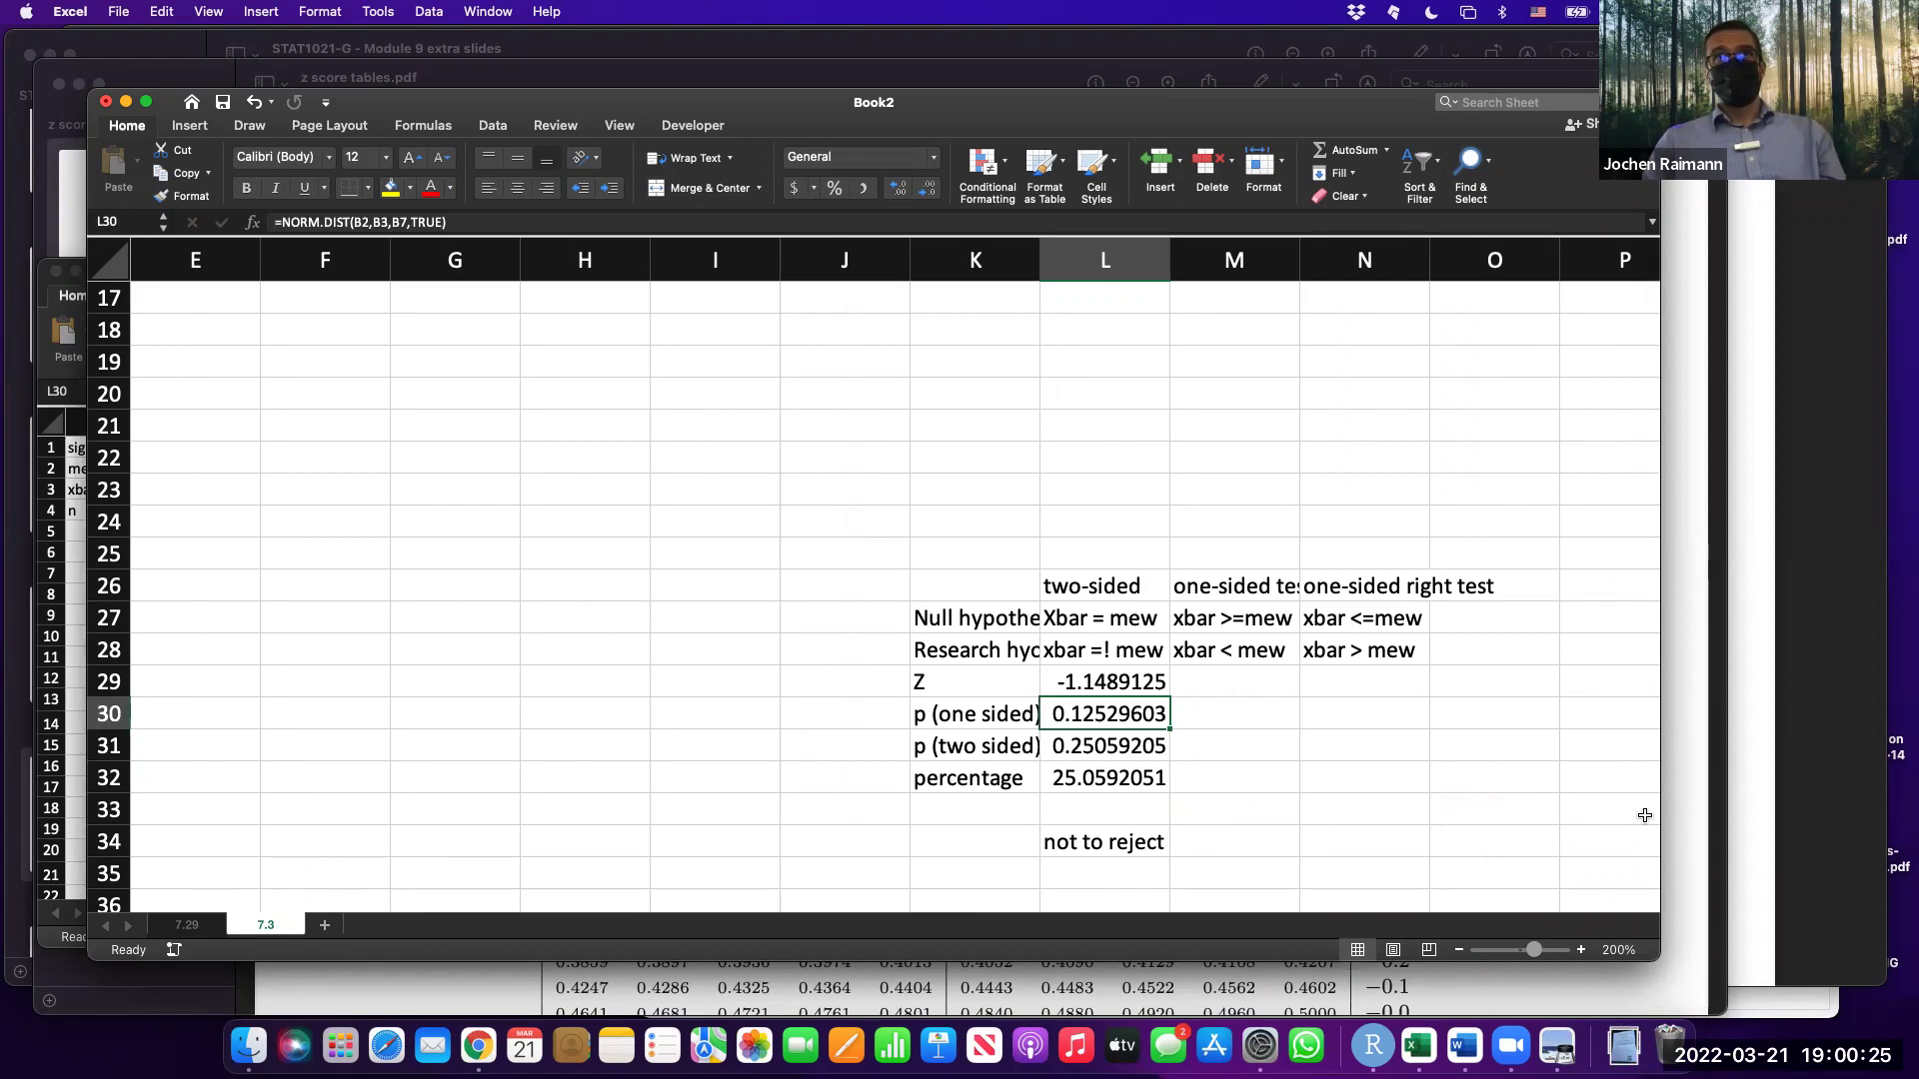
{"action": "key", "text": "Down"}
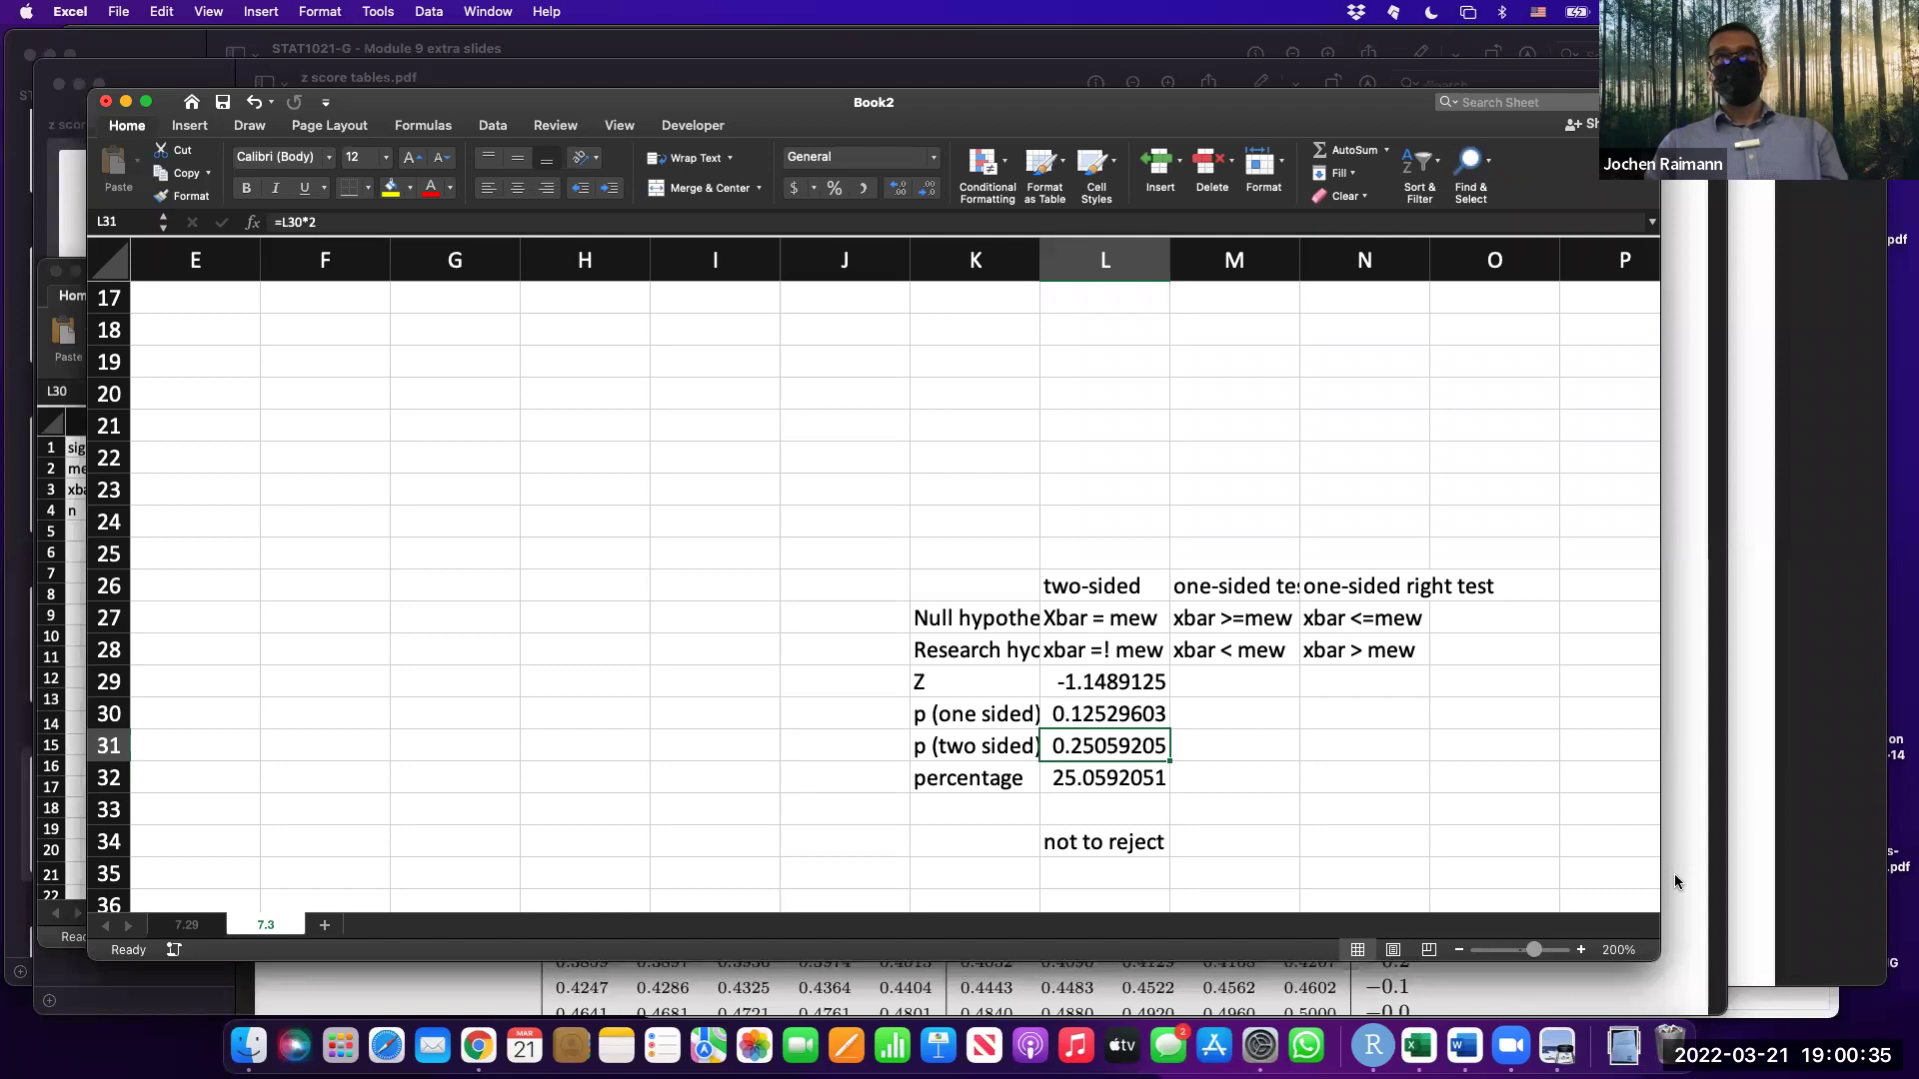
{"action": "key", "text": "Up"}
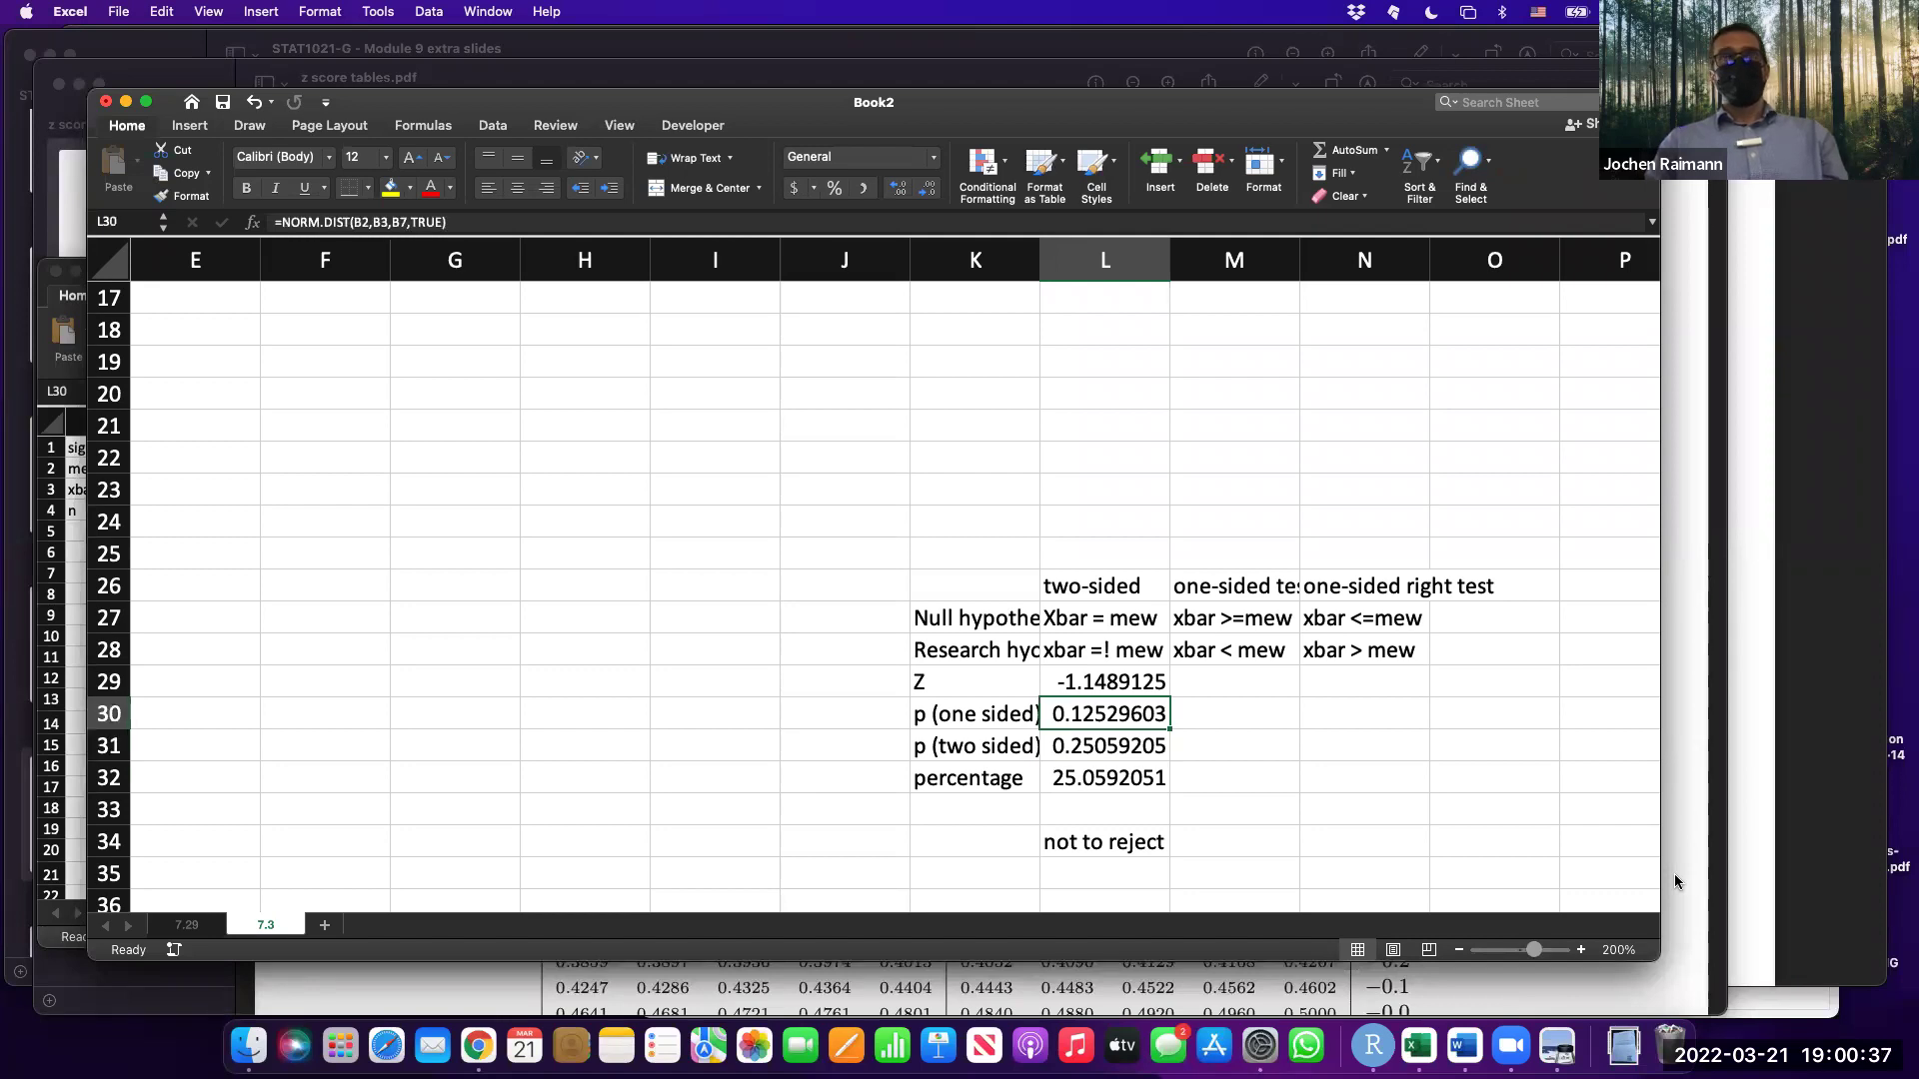
{"action": "key", "text": "Down"}
{"action": "key", "text": "Down"}
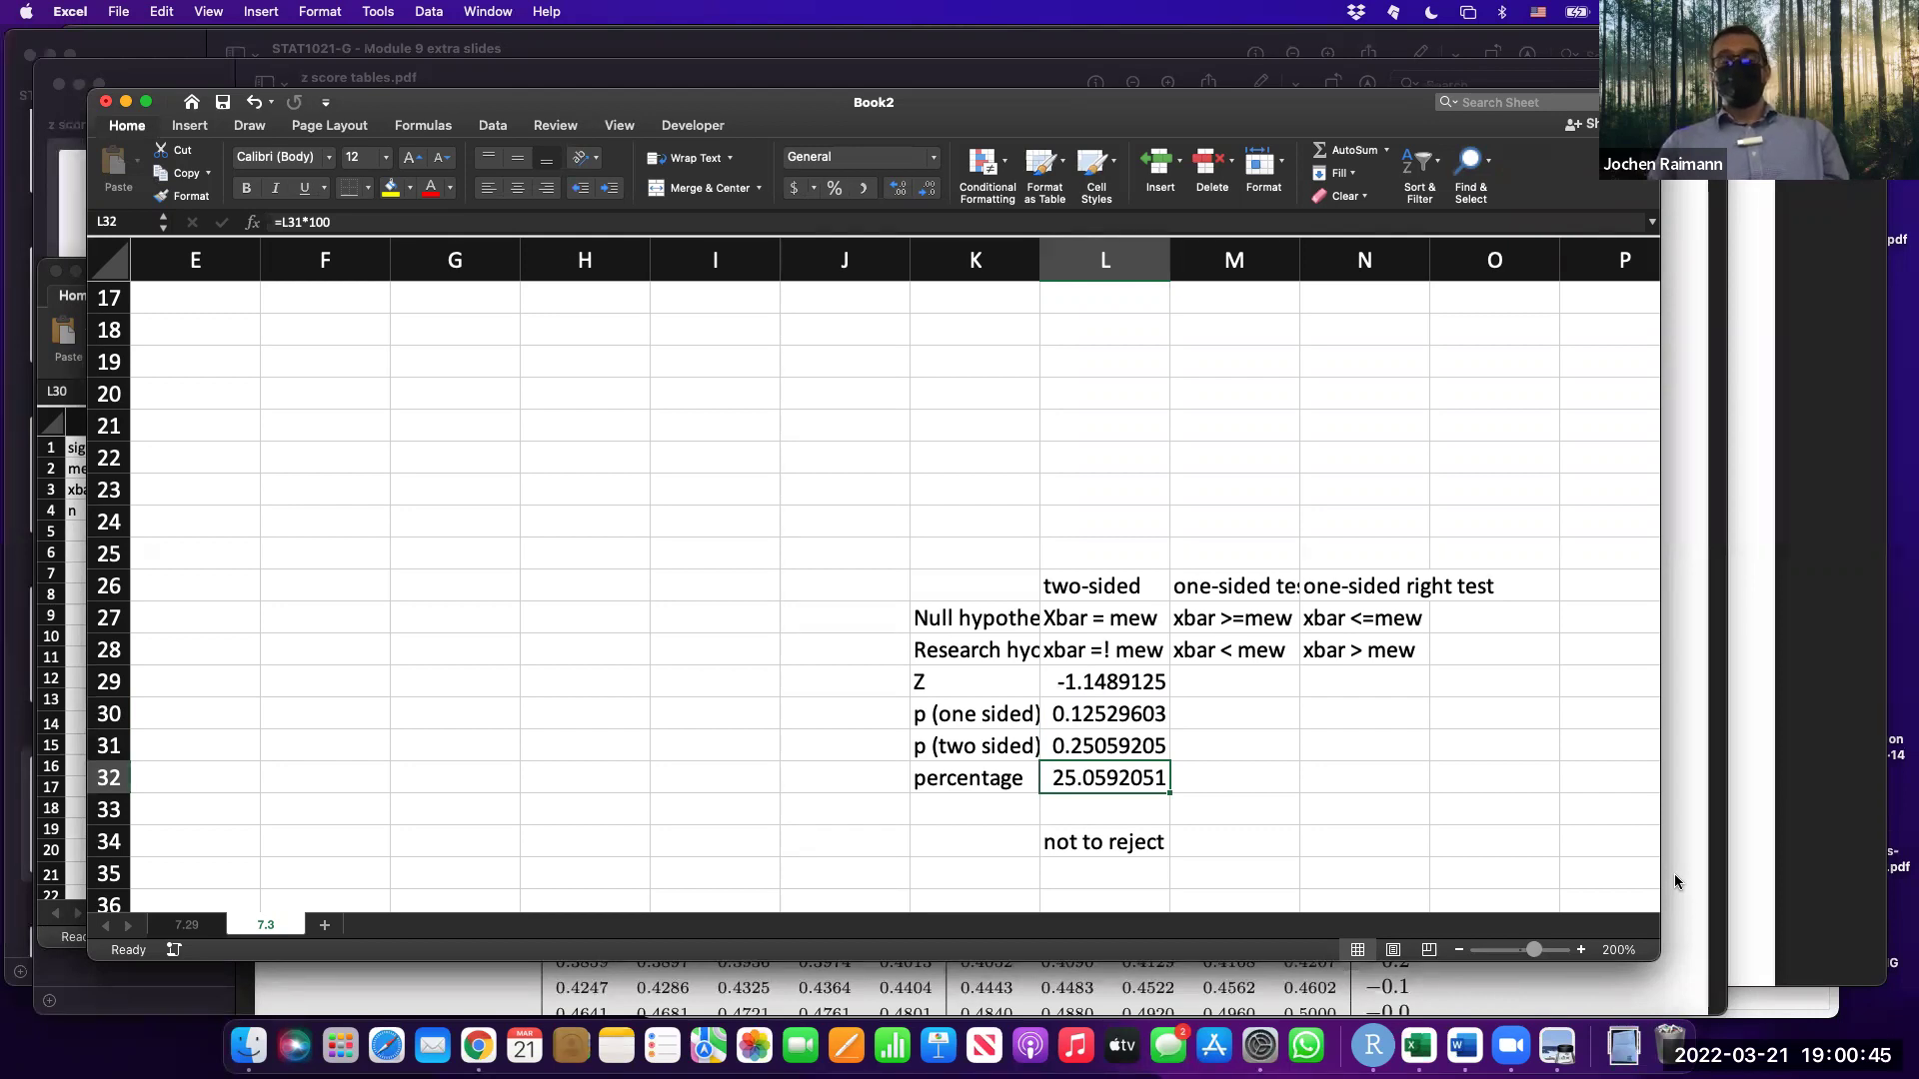
{"action": "key", "text": "Up"}
{"action": "key", "text": "Down"}
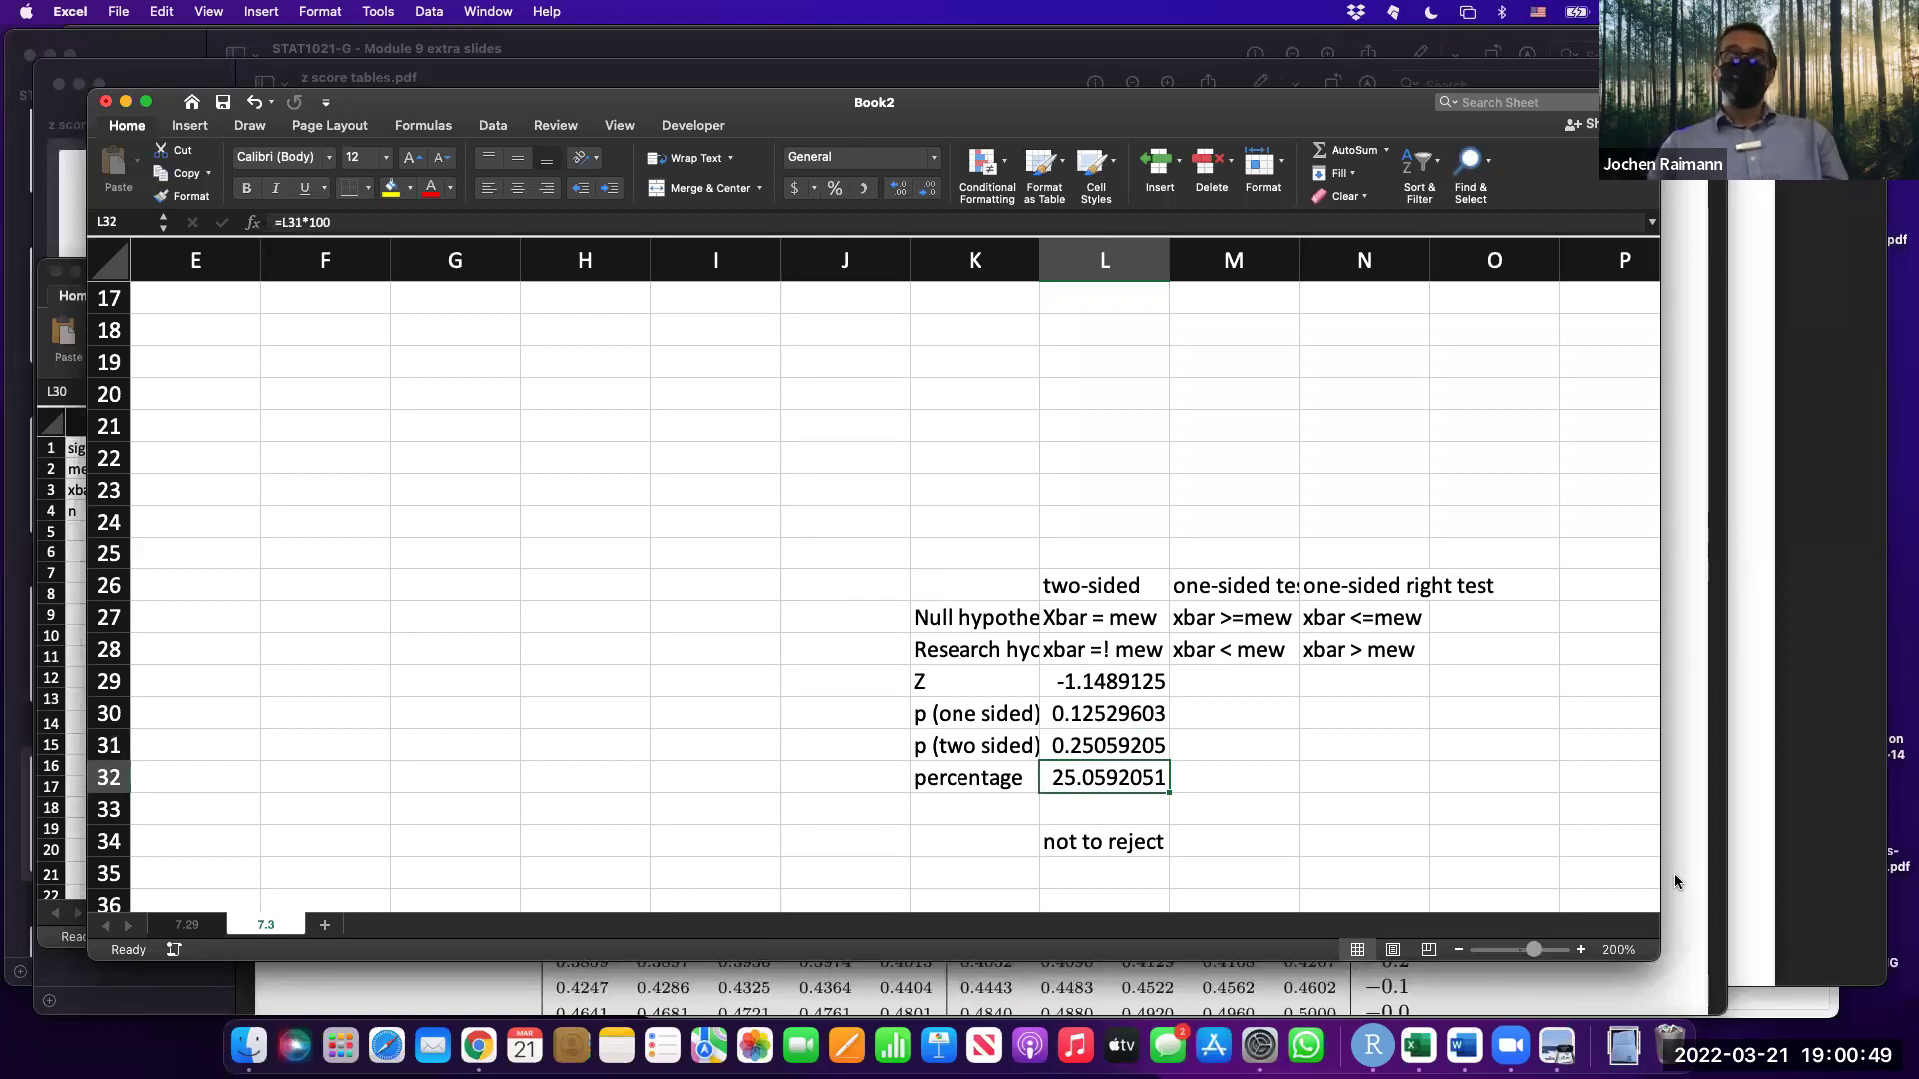
{"action": "key", "text": "Up"}
{"action": "key", "text": "Up"}
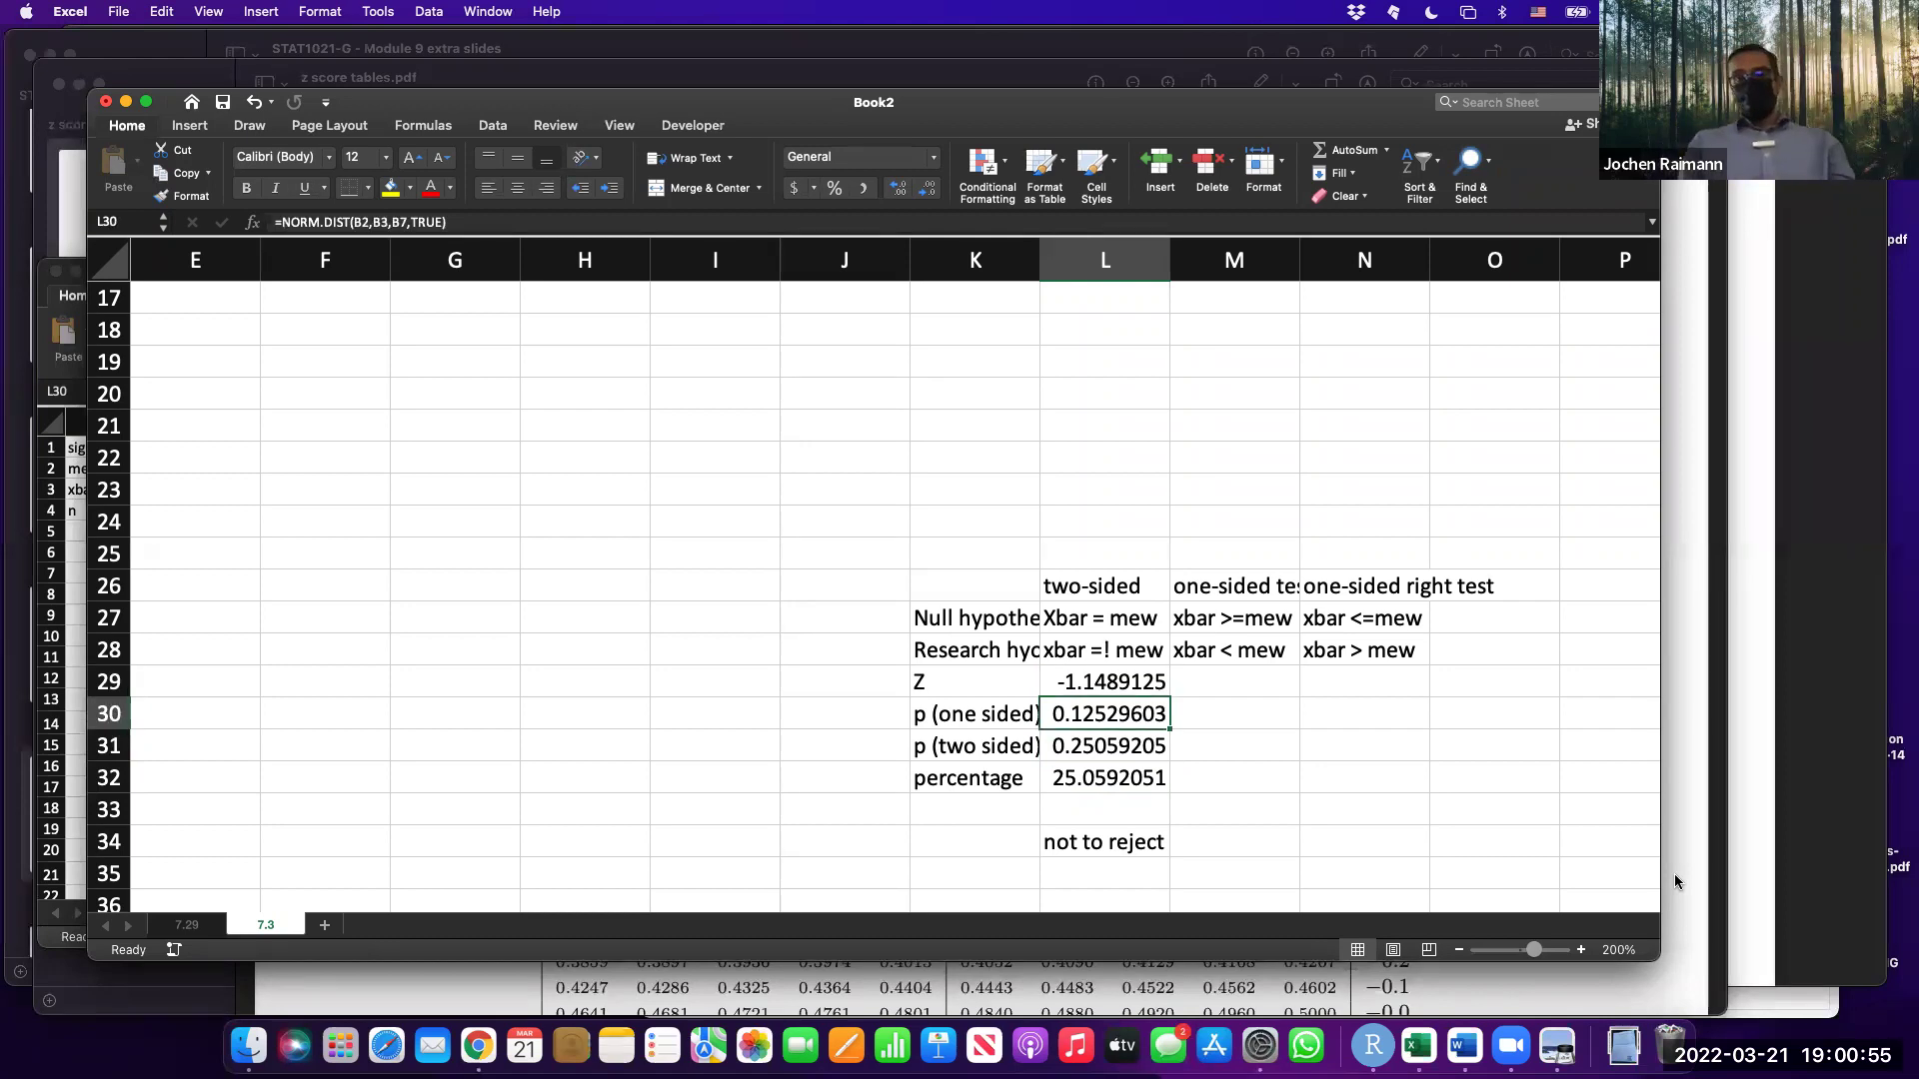
{"action": "key", "text": "Down"}
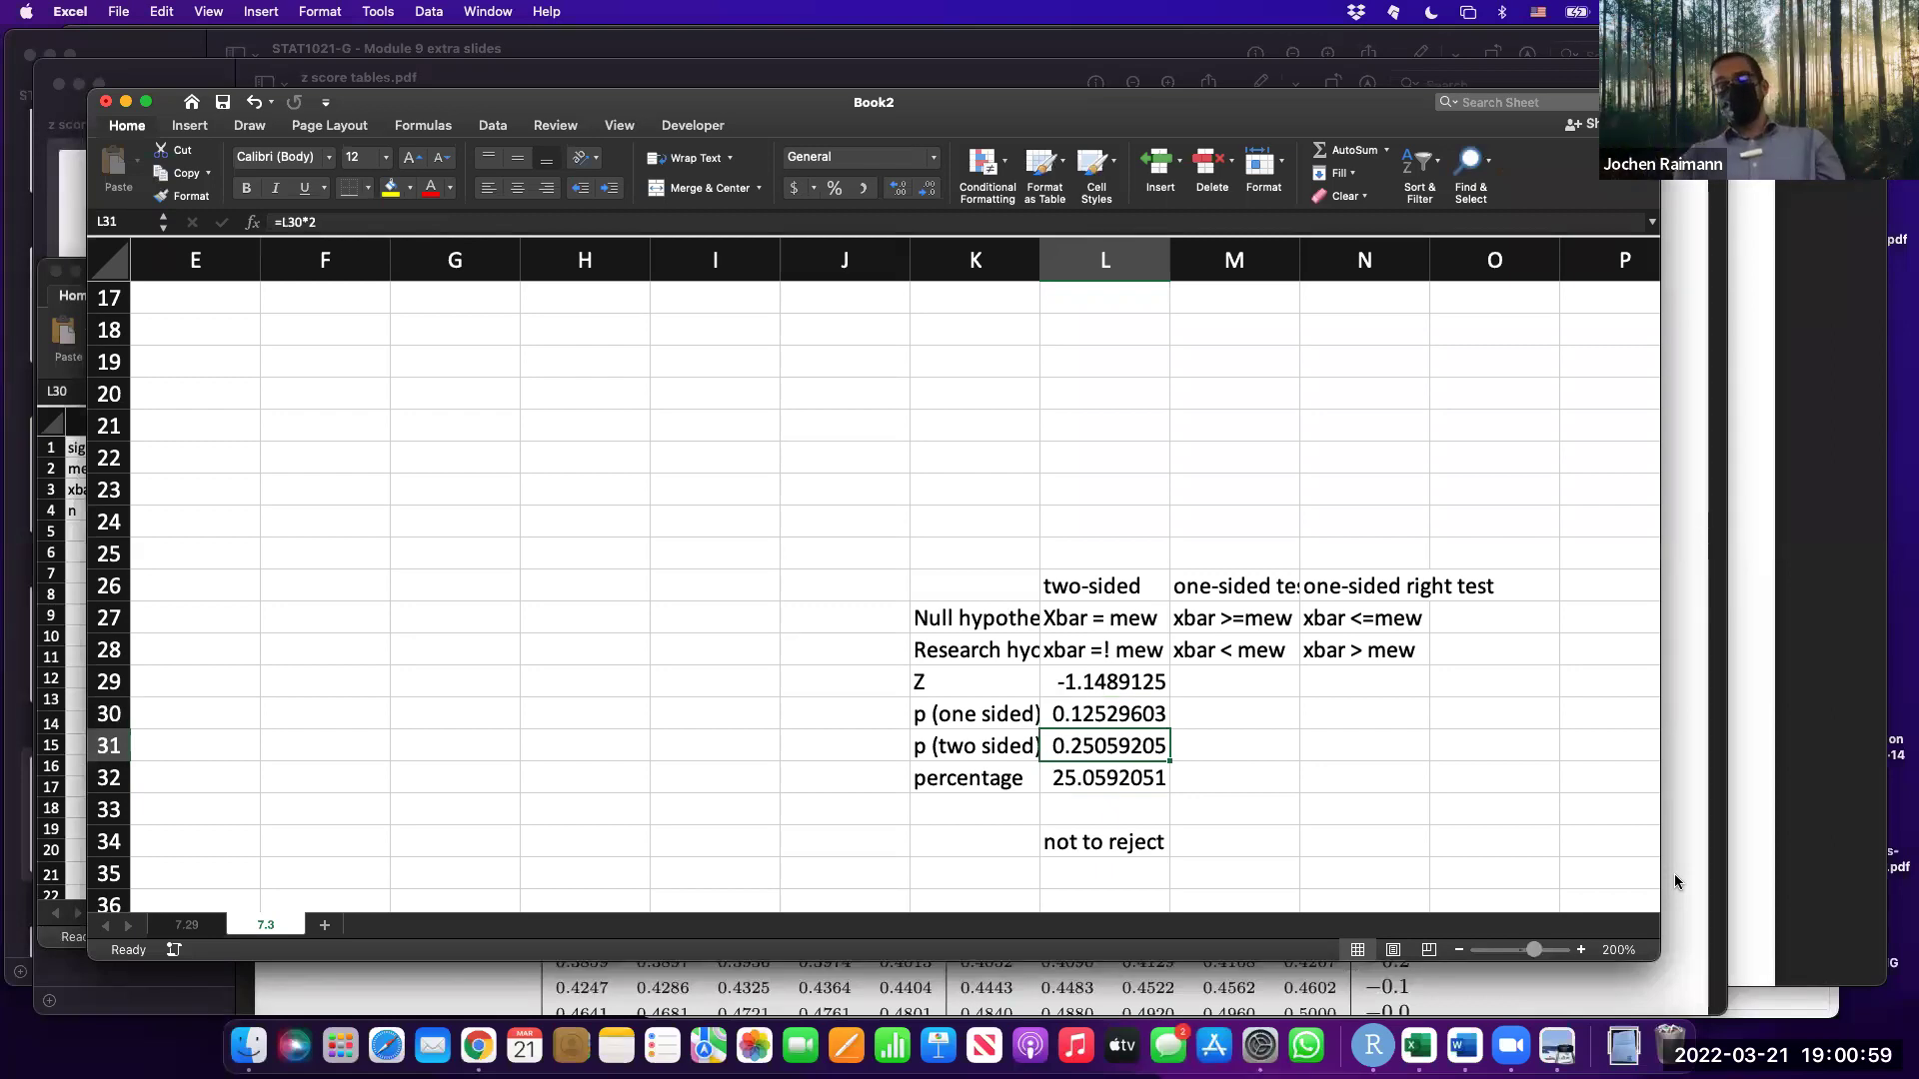
{"action": "key", "text": "Down"}
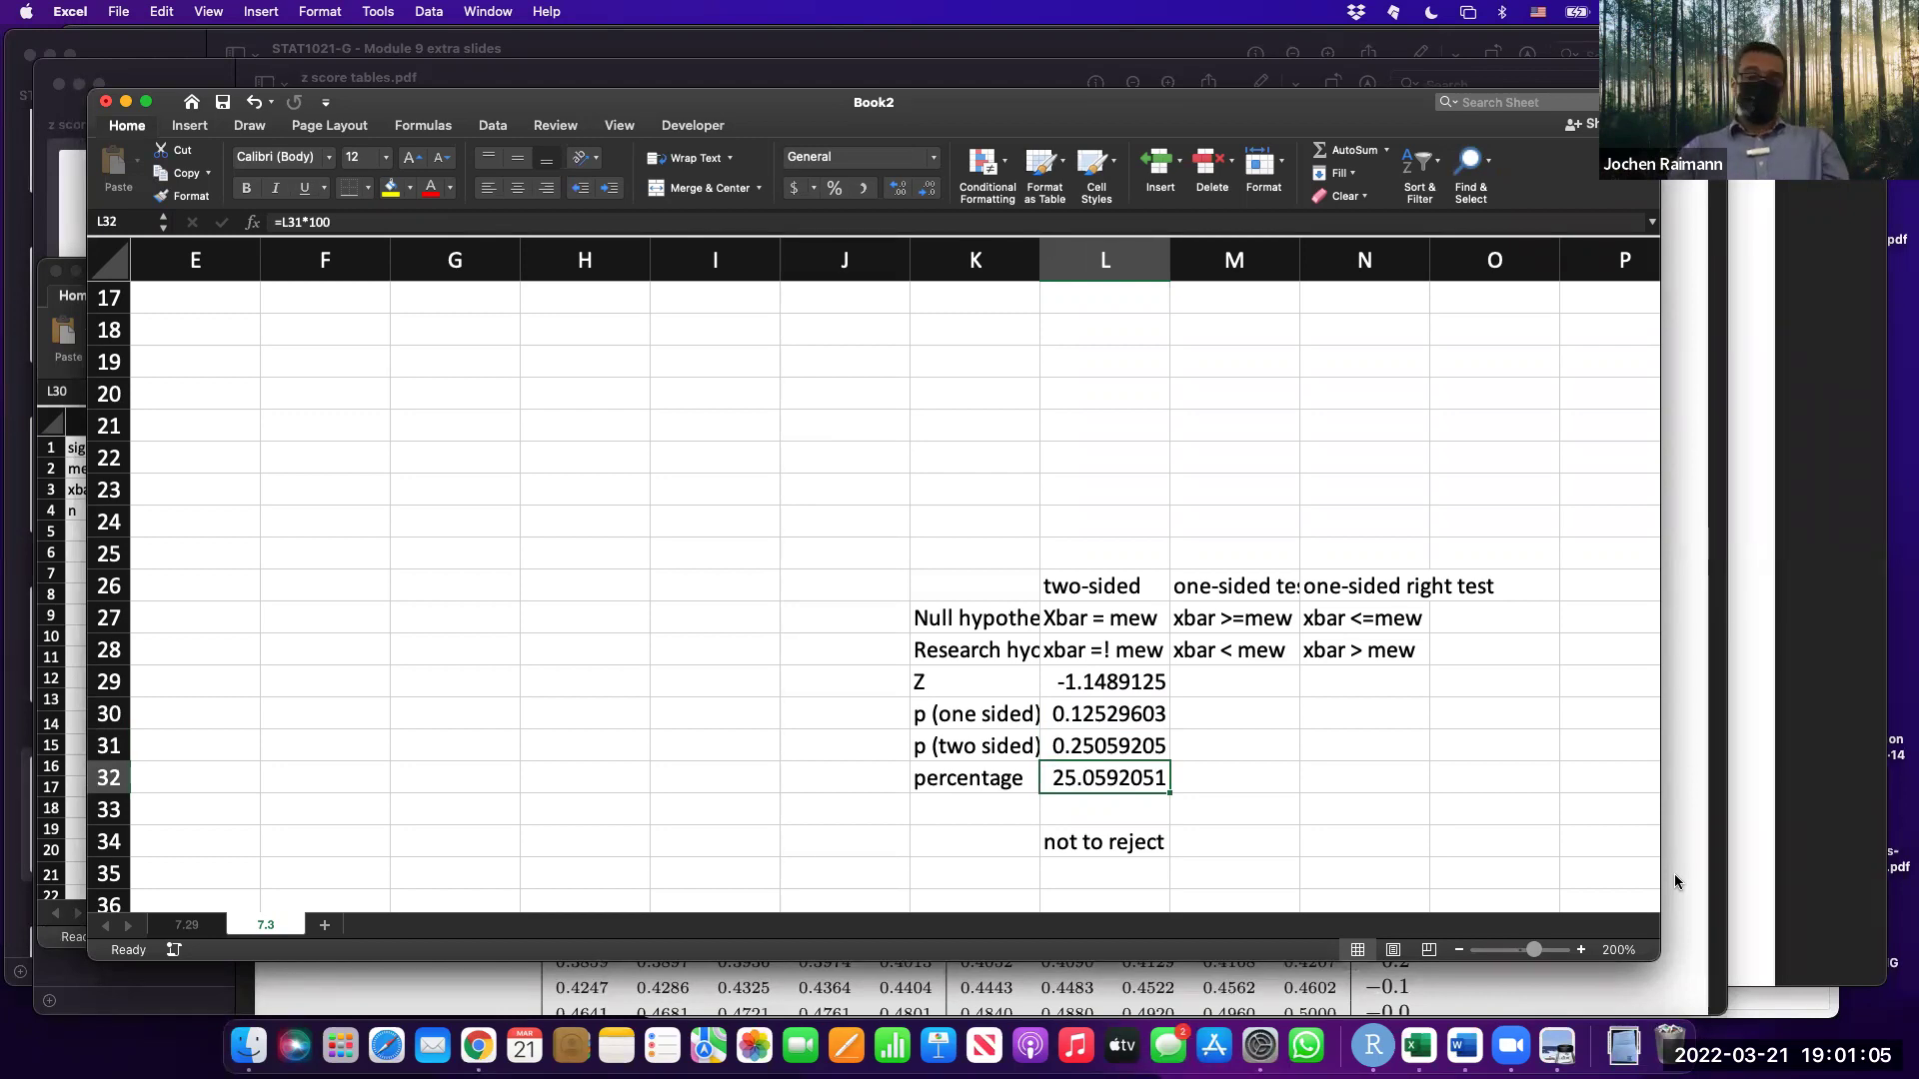
Calculate Z for the xbar < mew test in M29 with =(B2-B3)/B7 and compare it with the two-sided Z.
{"action": "left_click", "coordinate": [1249, 678]}
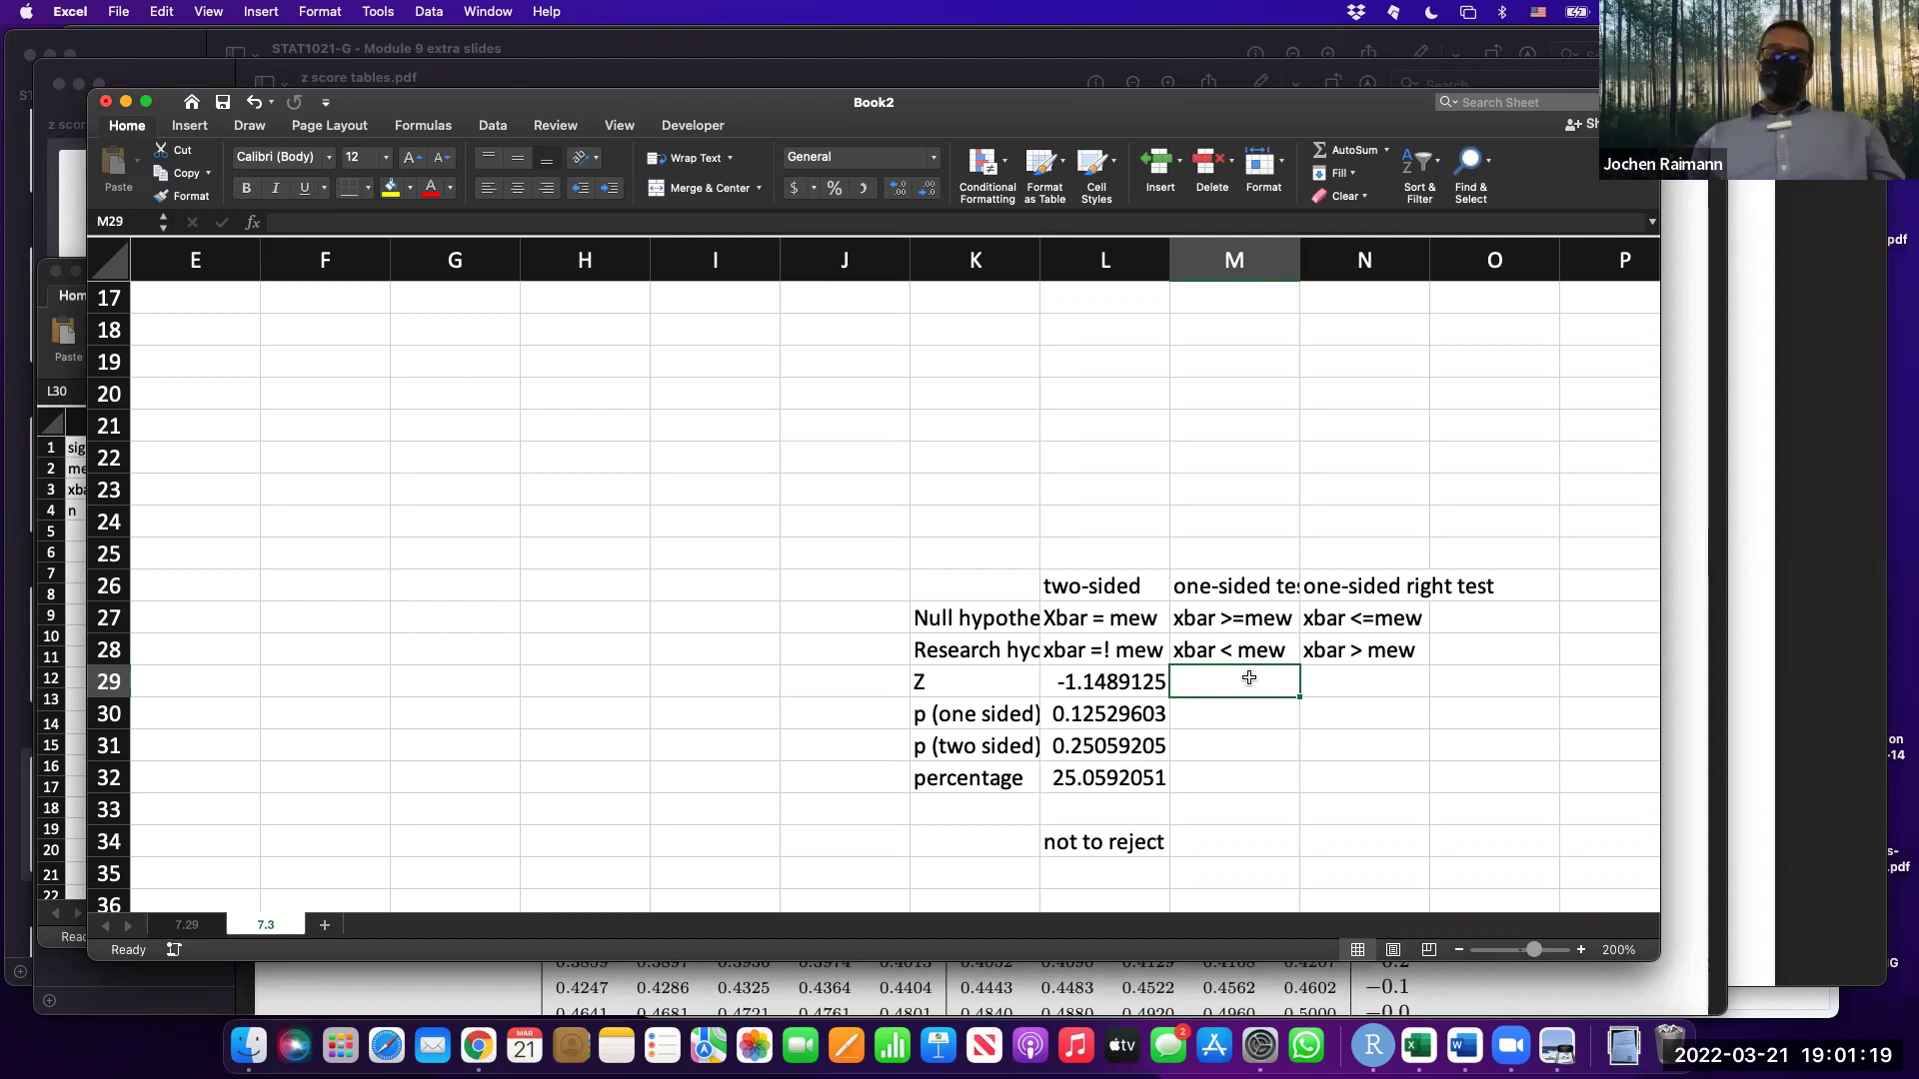
{"action": "key", "text": "Left"}
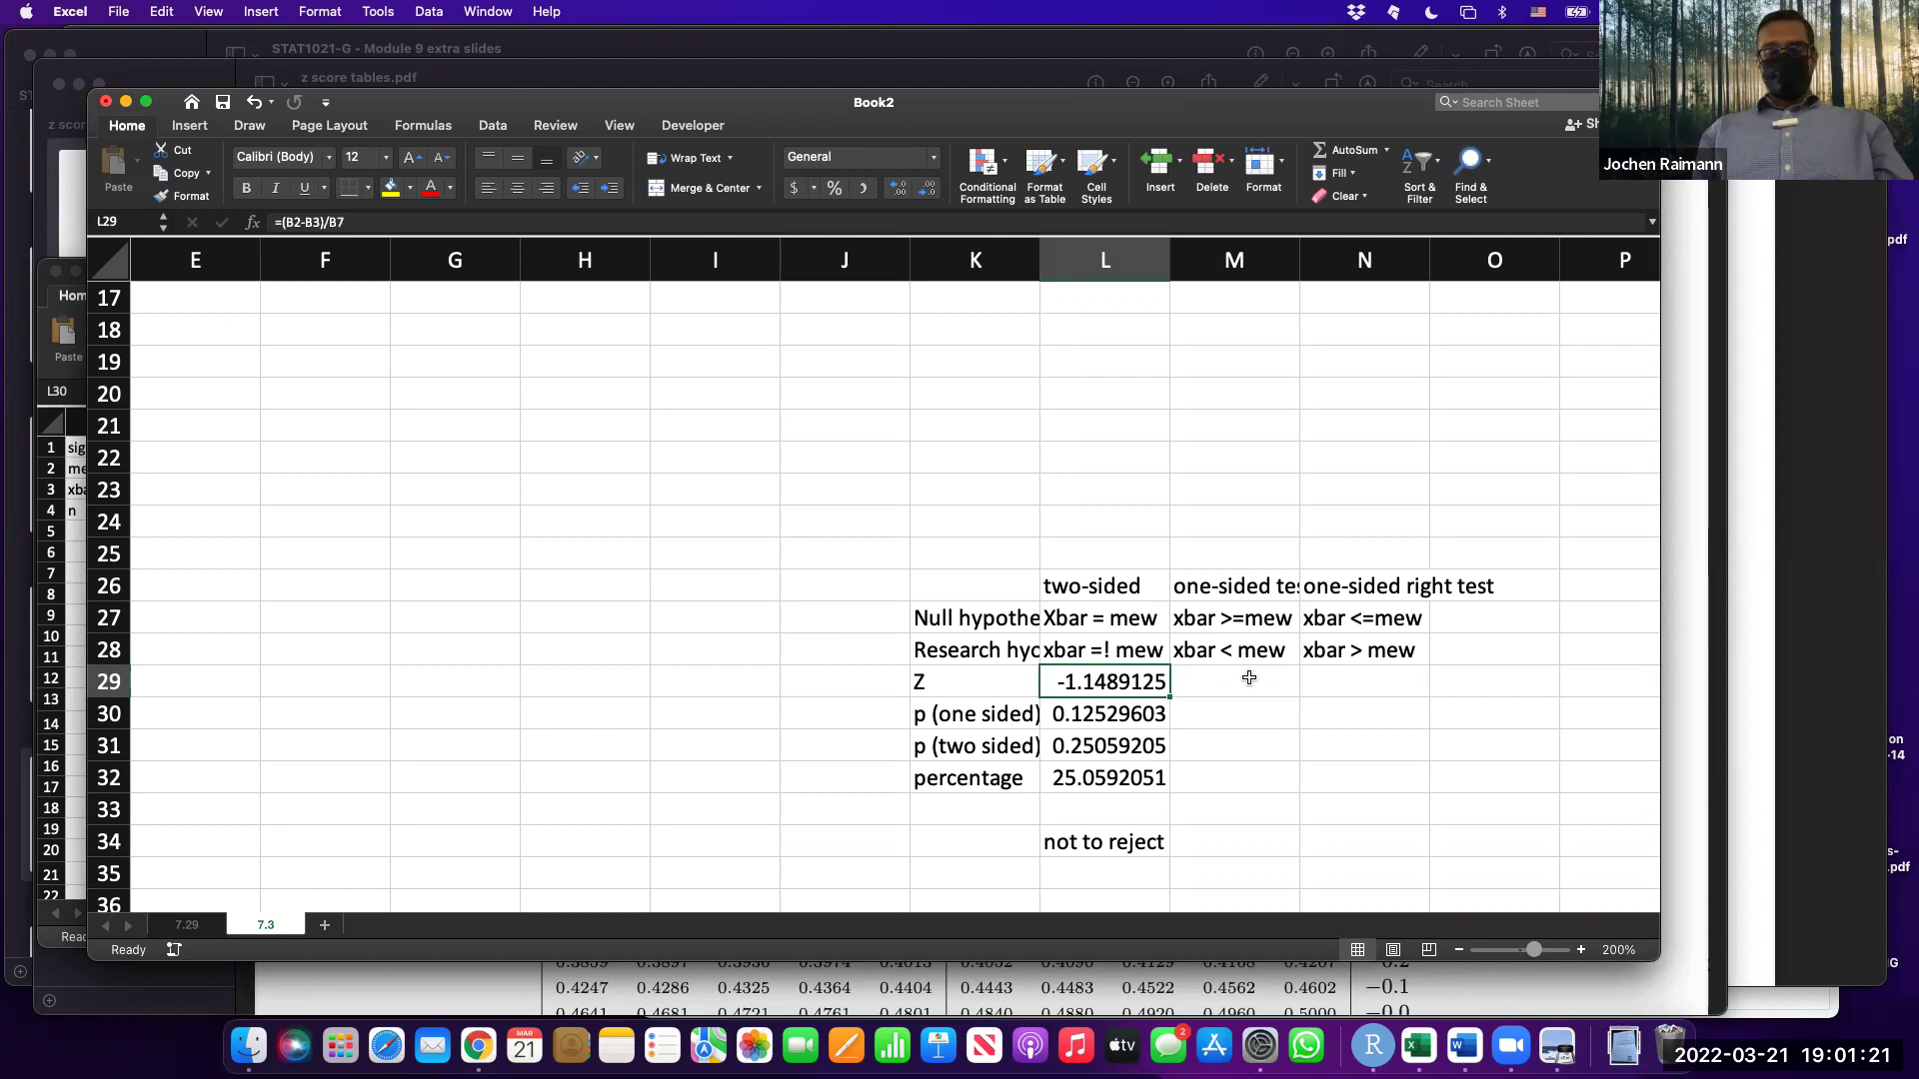
{"action": "left_click", "coordinate": [1250, 679]}
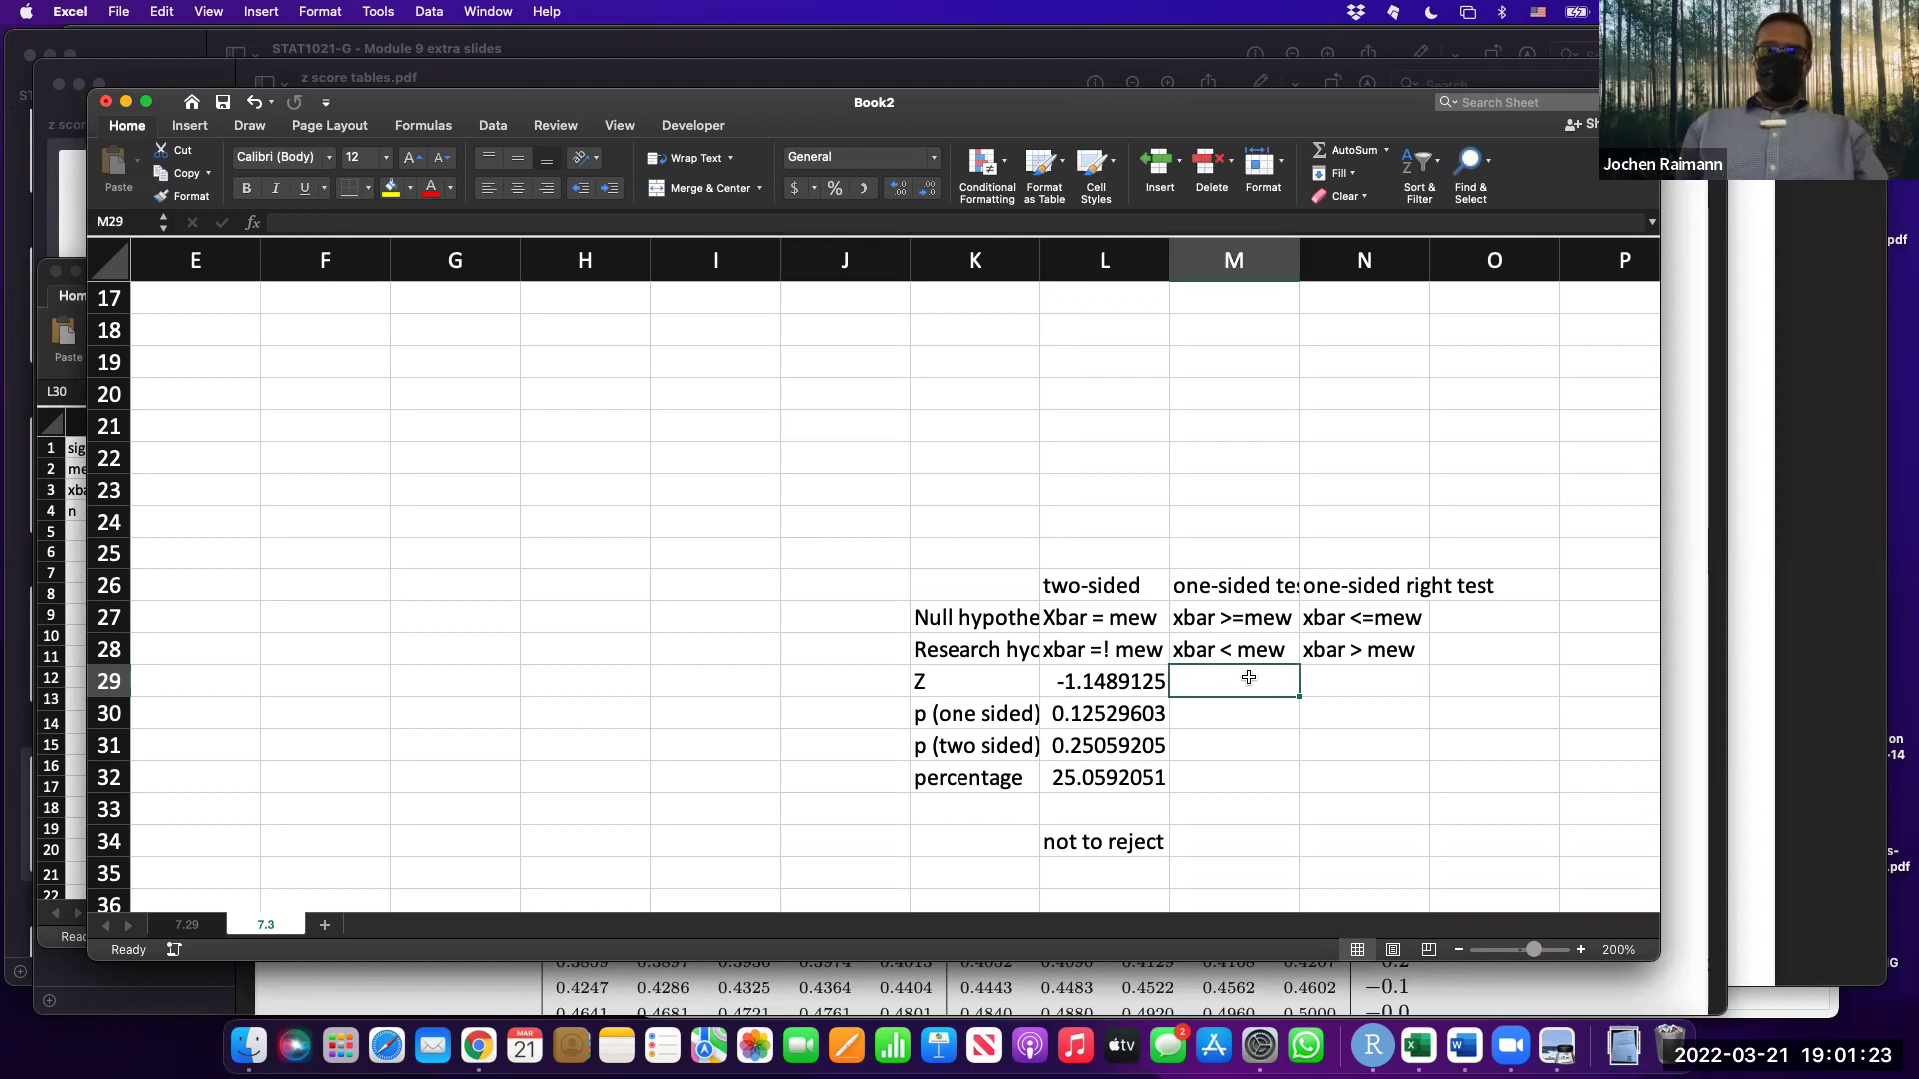
{"action": "type", "text": "="}
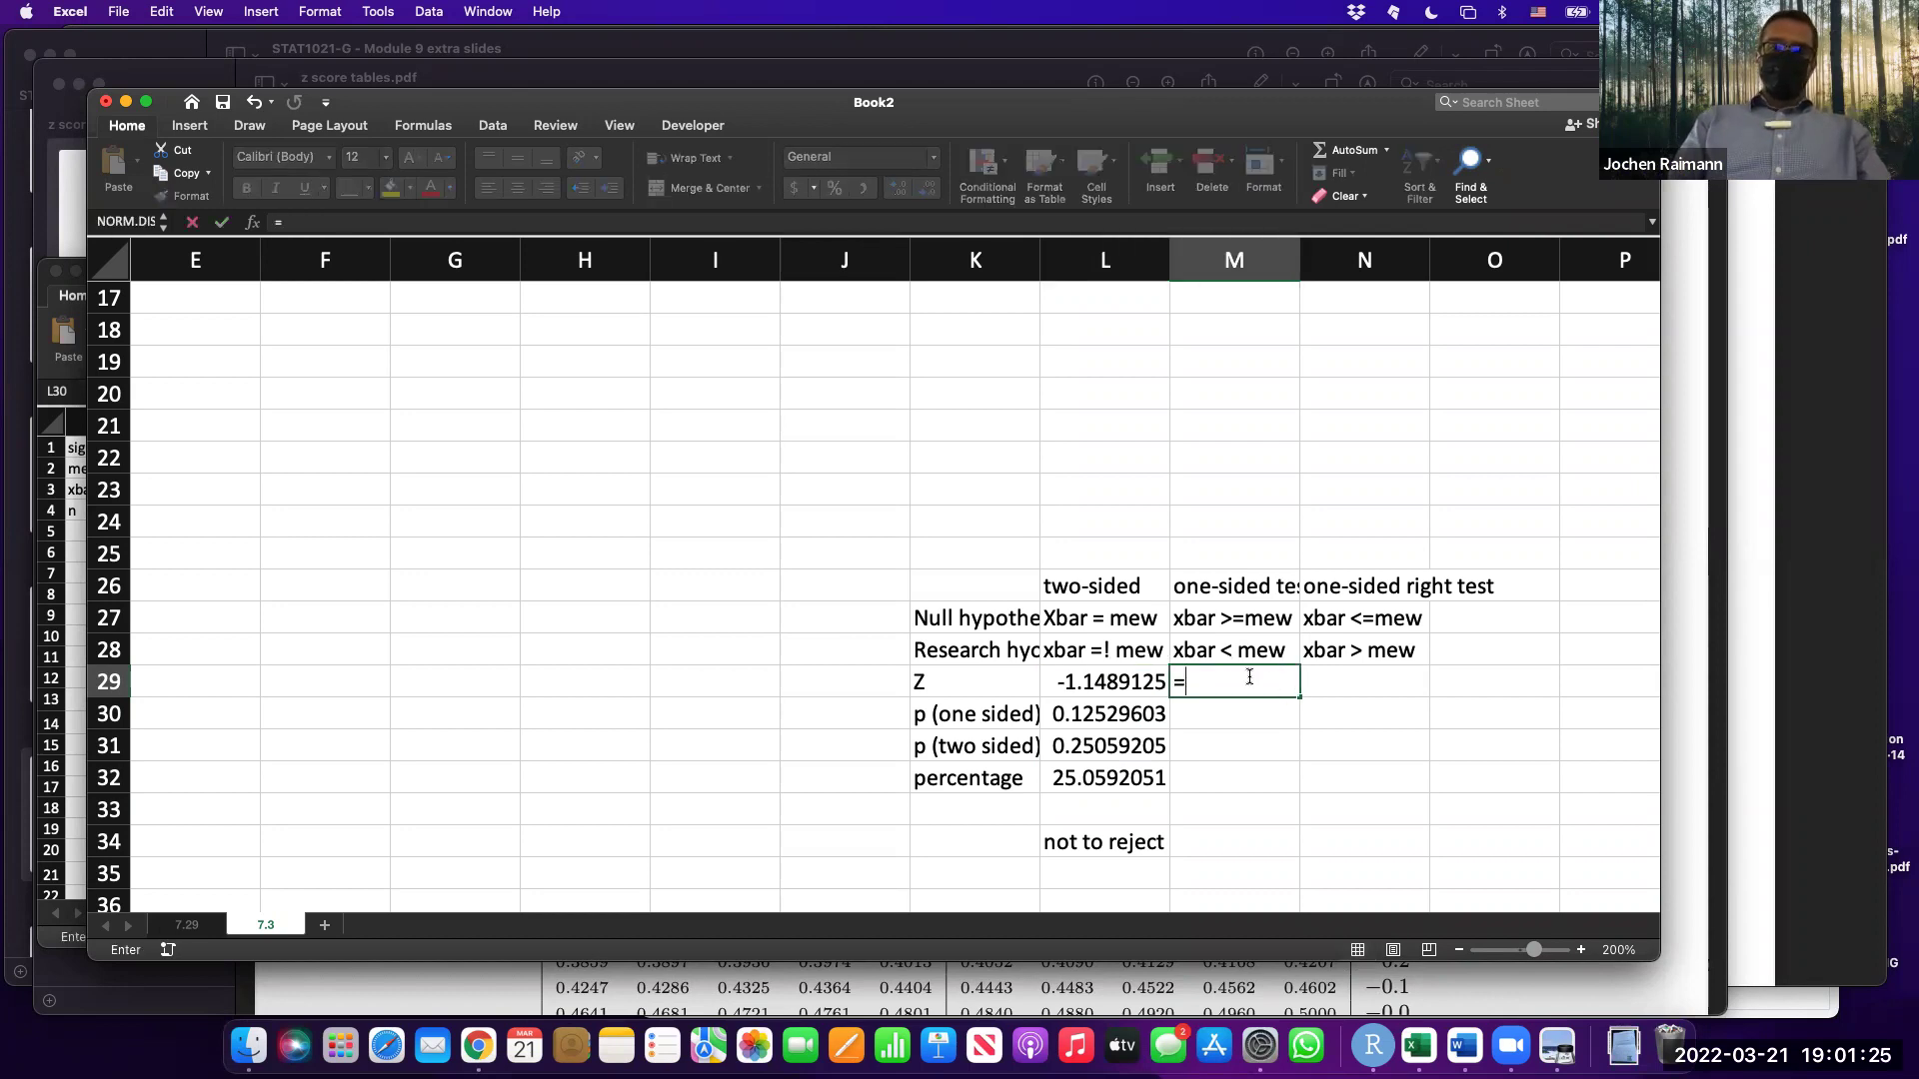
{"action": "type", "text": "(b2-b3)/b7"}
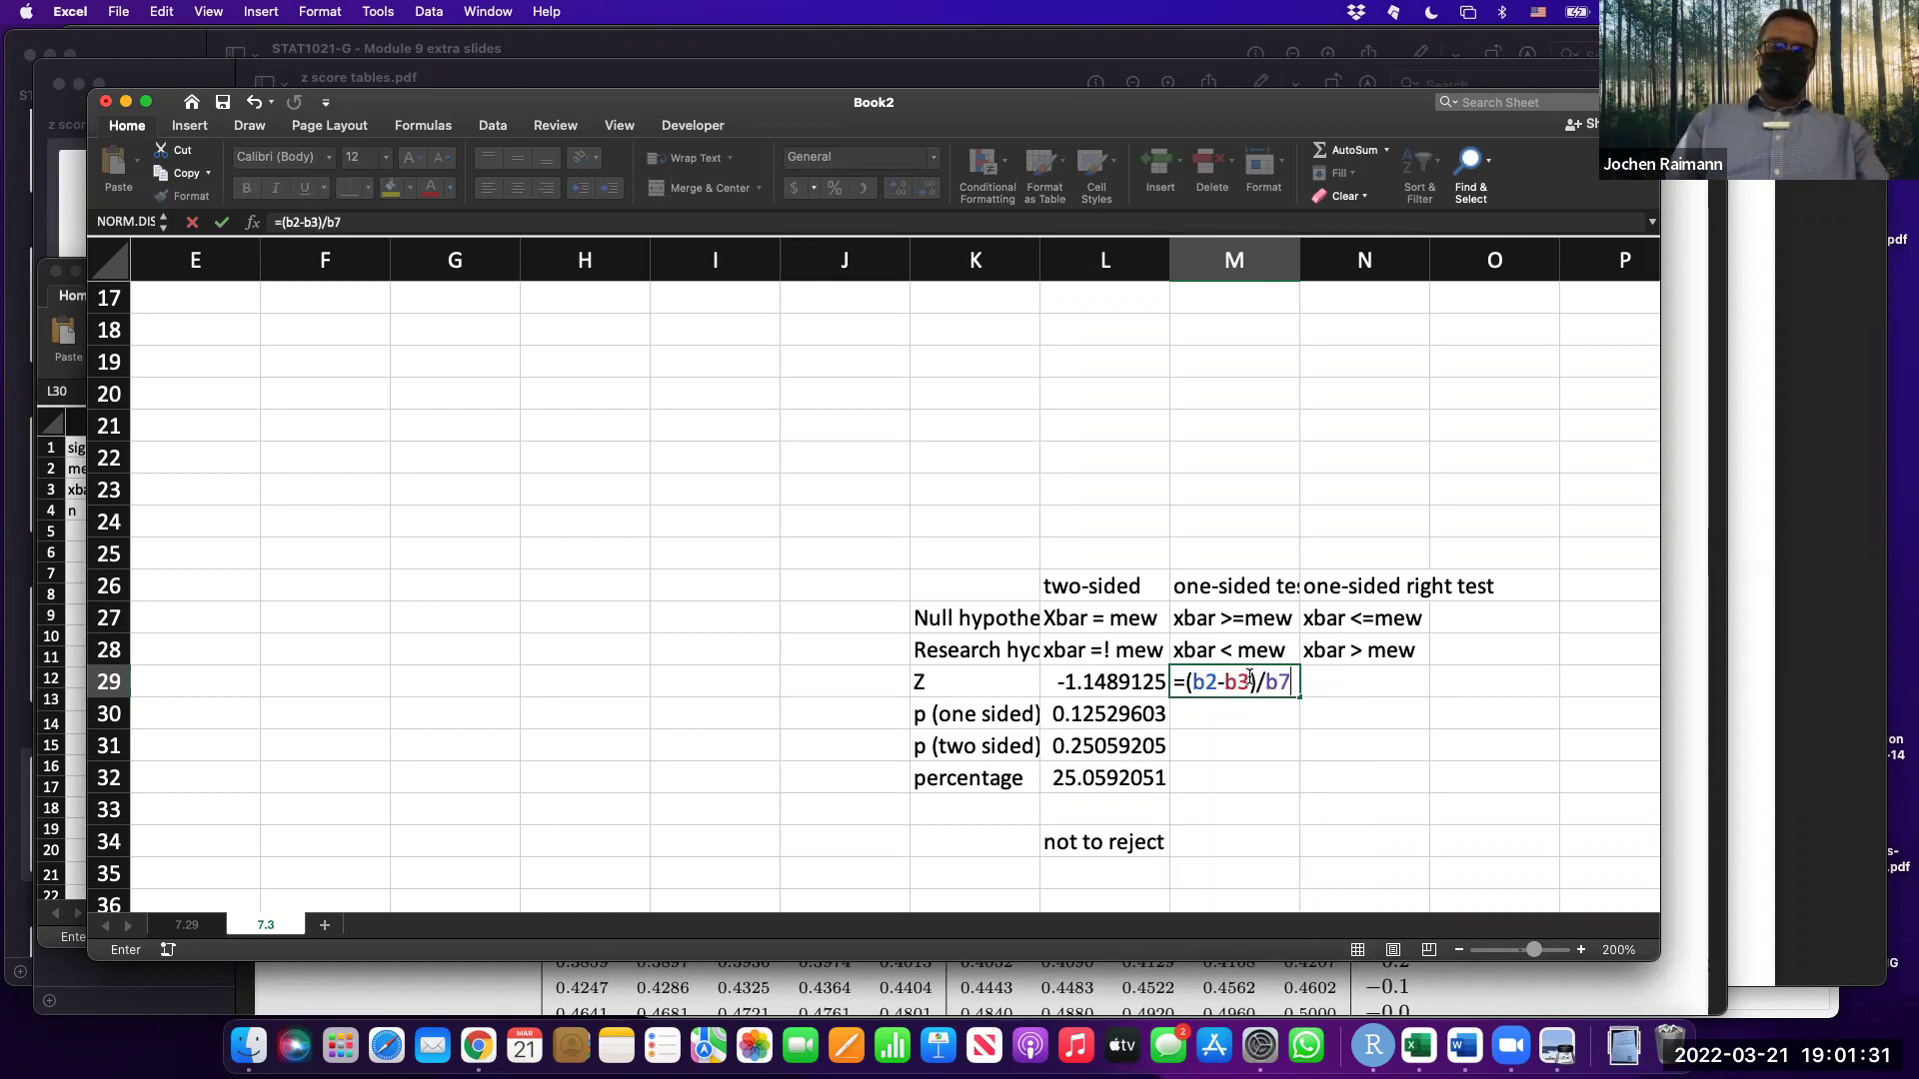
{"action": "key", "text": "Return"}
{"action": "key", "text": "Up"}
{"action": "key", "text": "Left"}
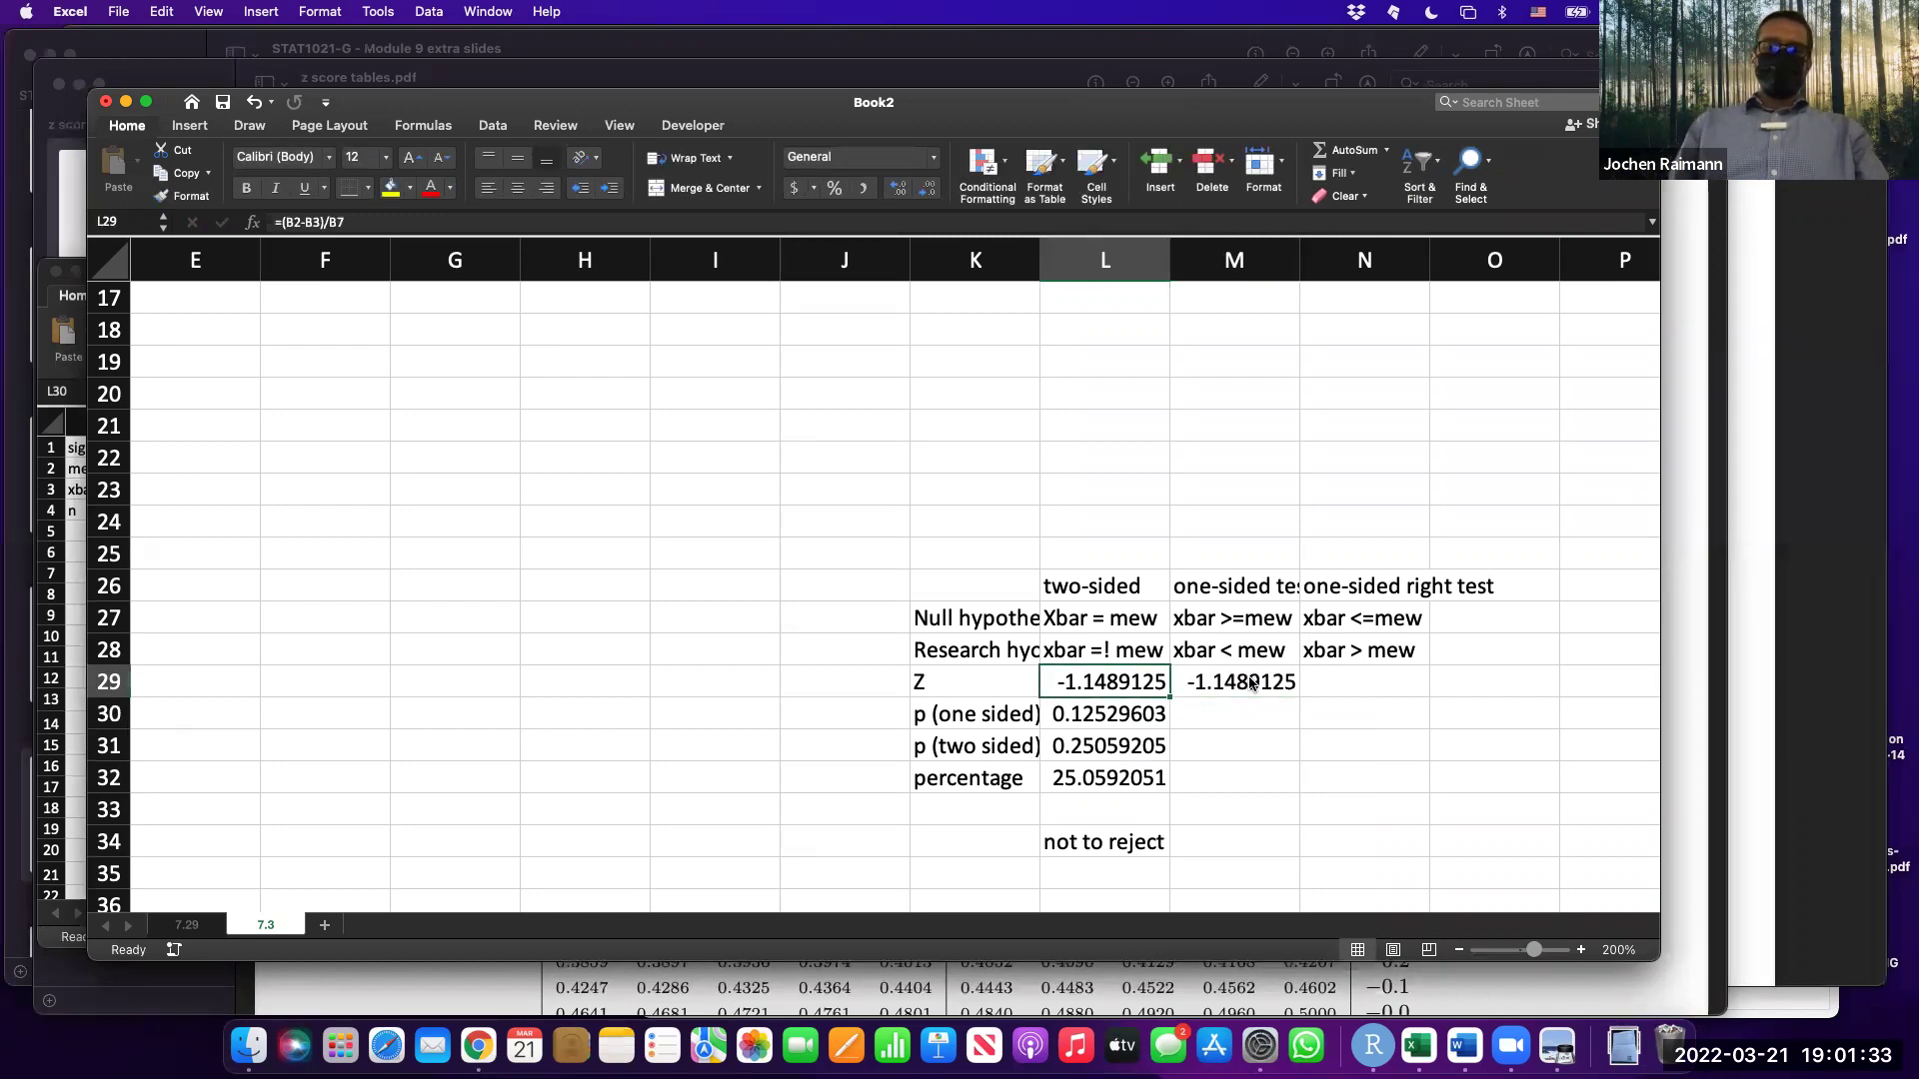
Calculate the one-sided p value for the xbar < mew test in M30 with =NORM.DIST(B2,B3,B7,TRUE).
{"action": "key", "text": "Down"}
{"action": "key", "text": "Right"}
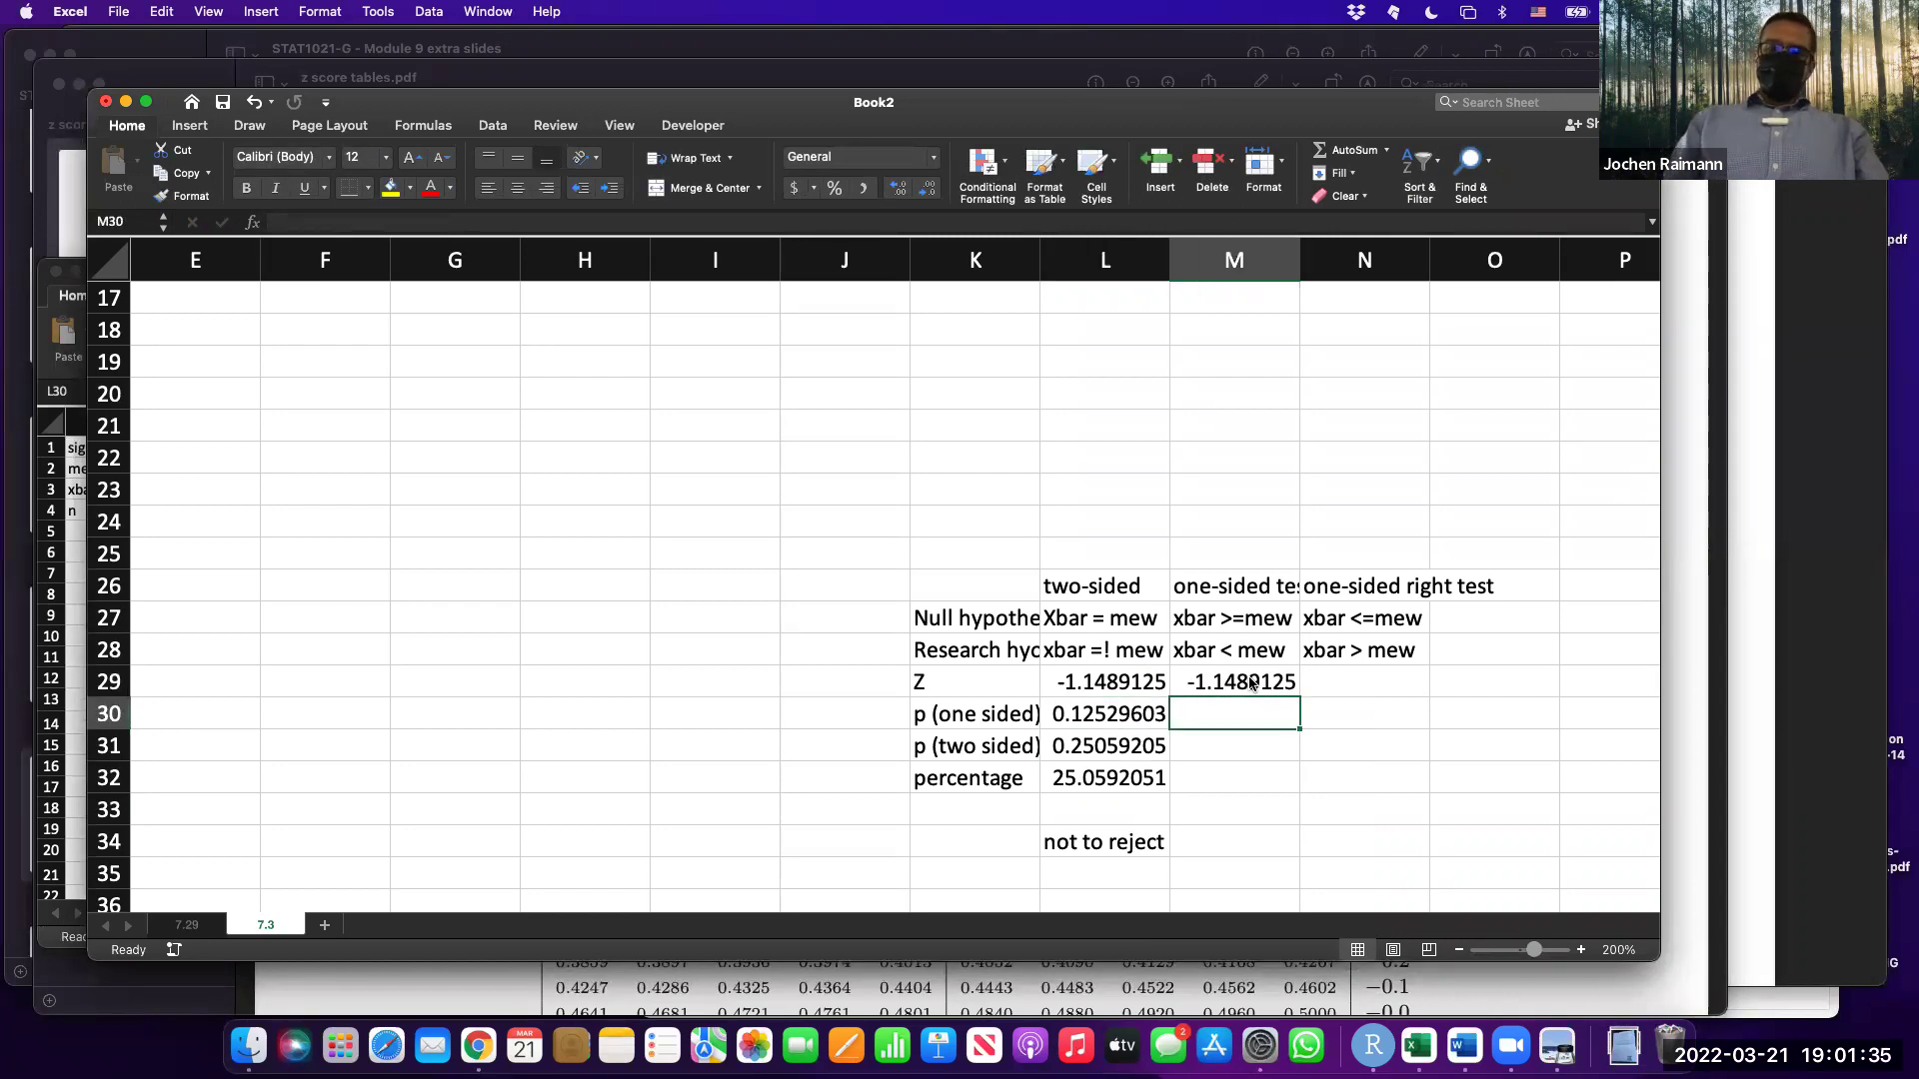
{"action": "type", "text": "=norm."}
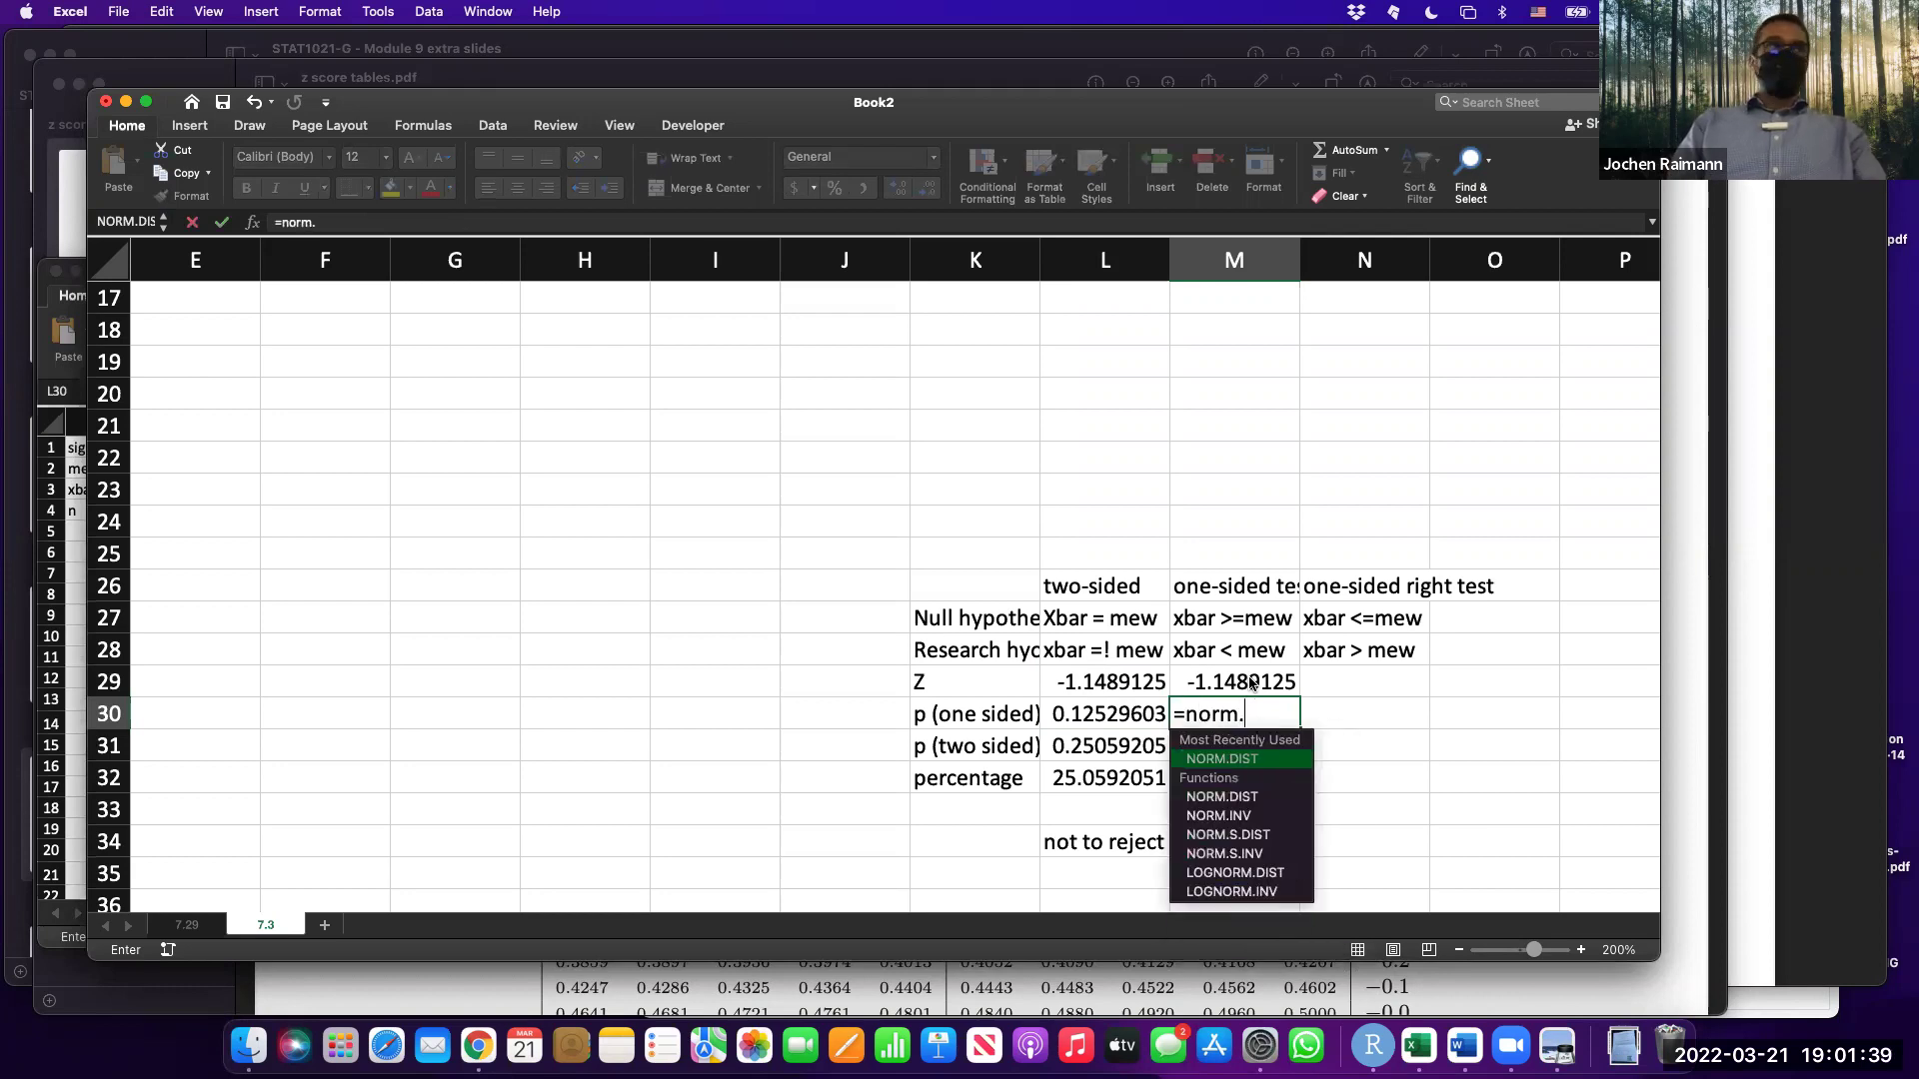
{"action": "type", "text": "di"}
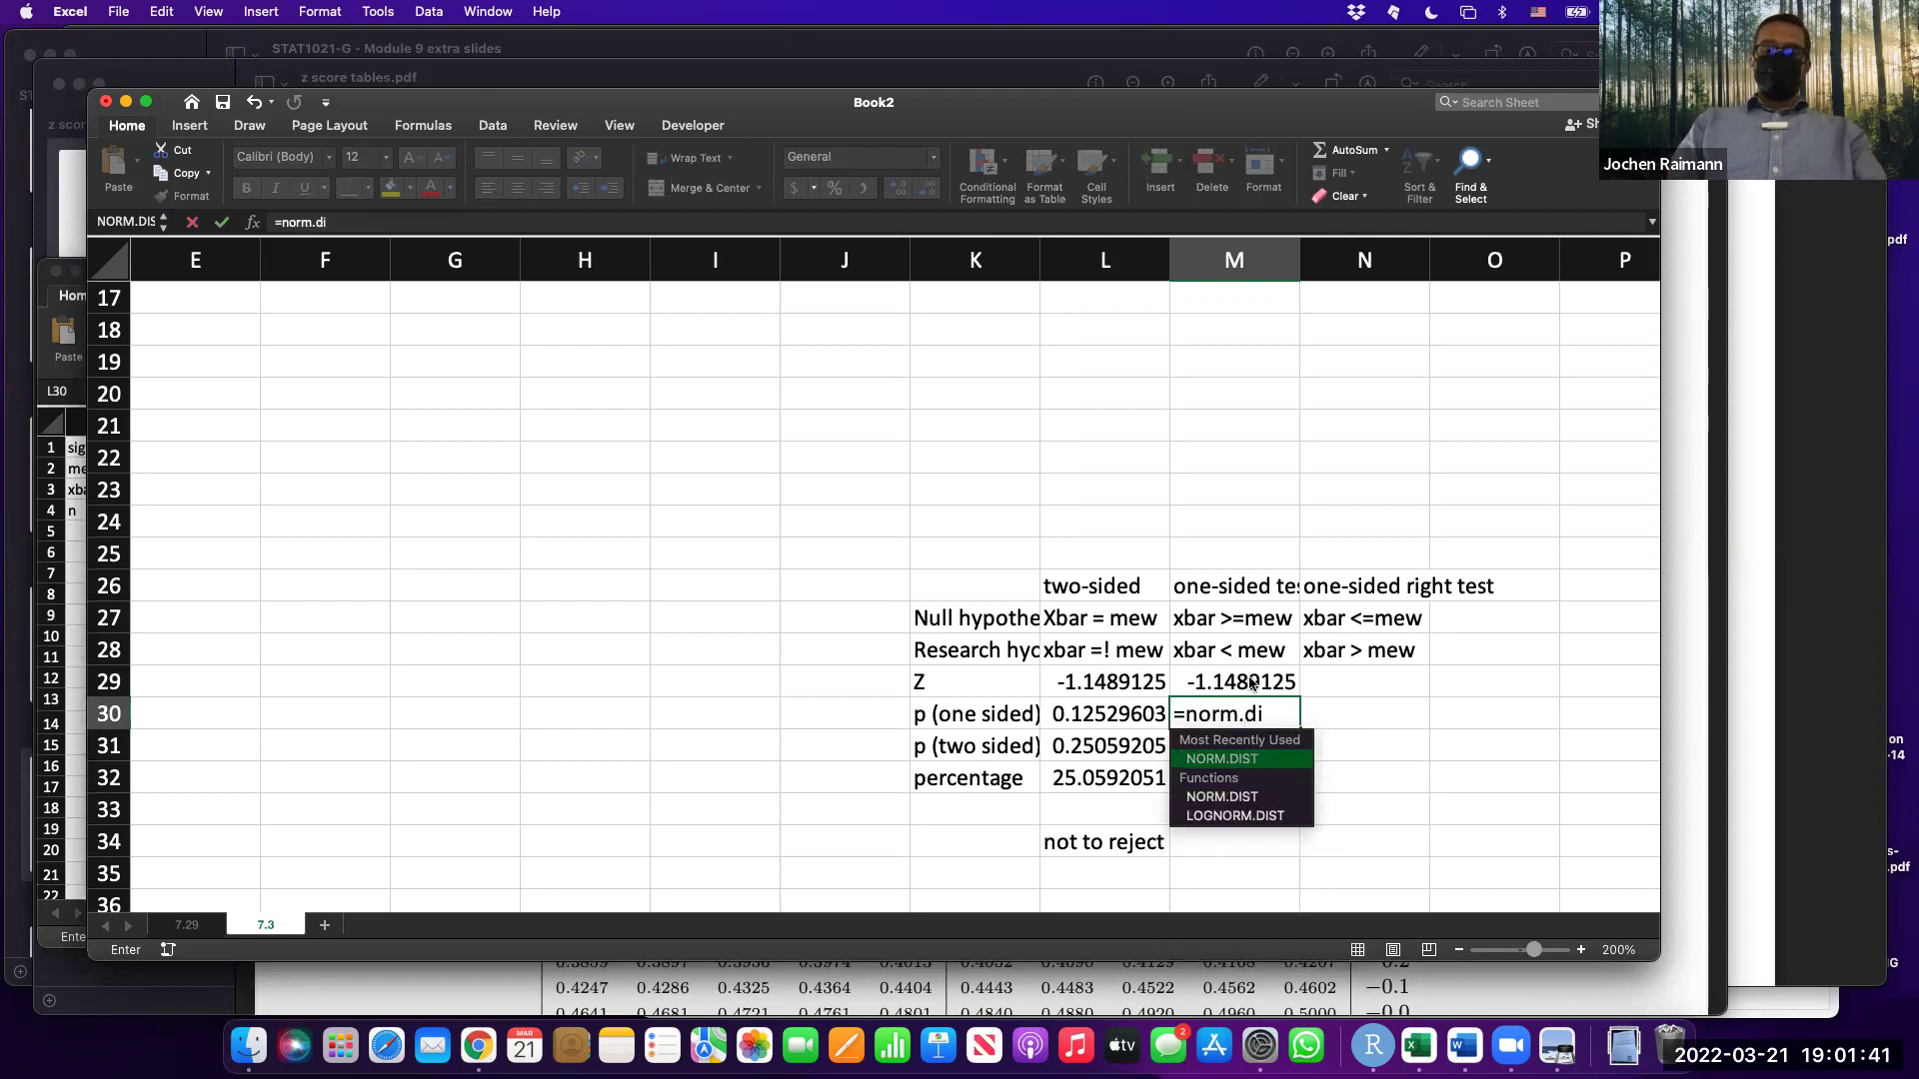
{"action": "type", "text": "st("}
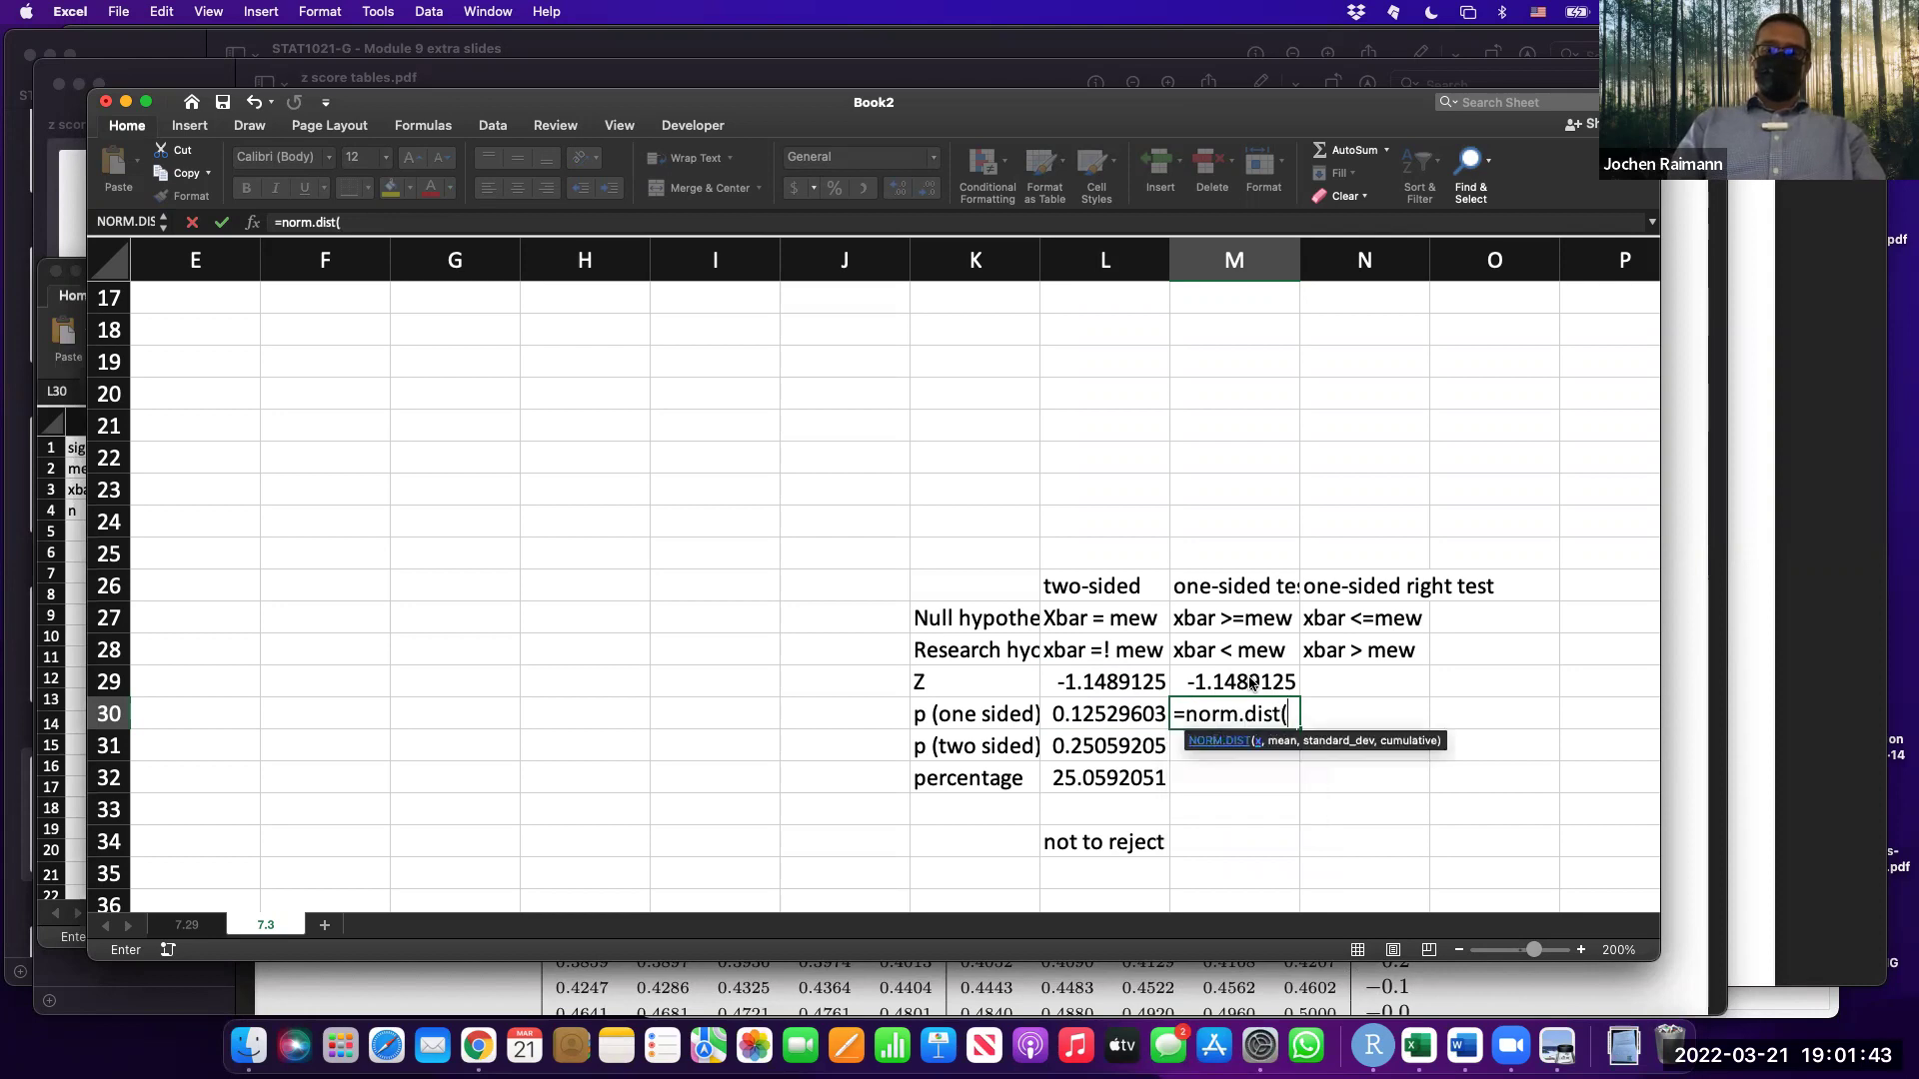
{"action": "type", "text": "b2,b3"}
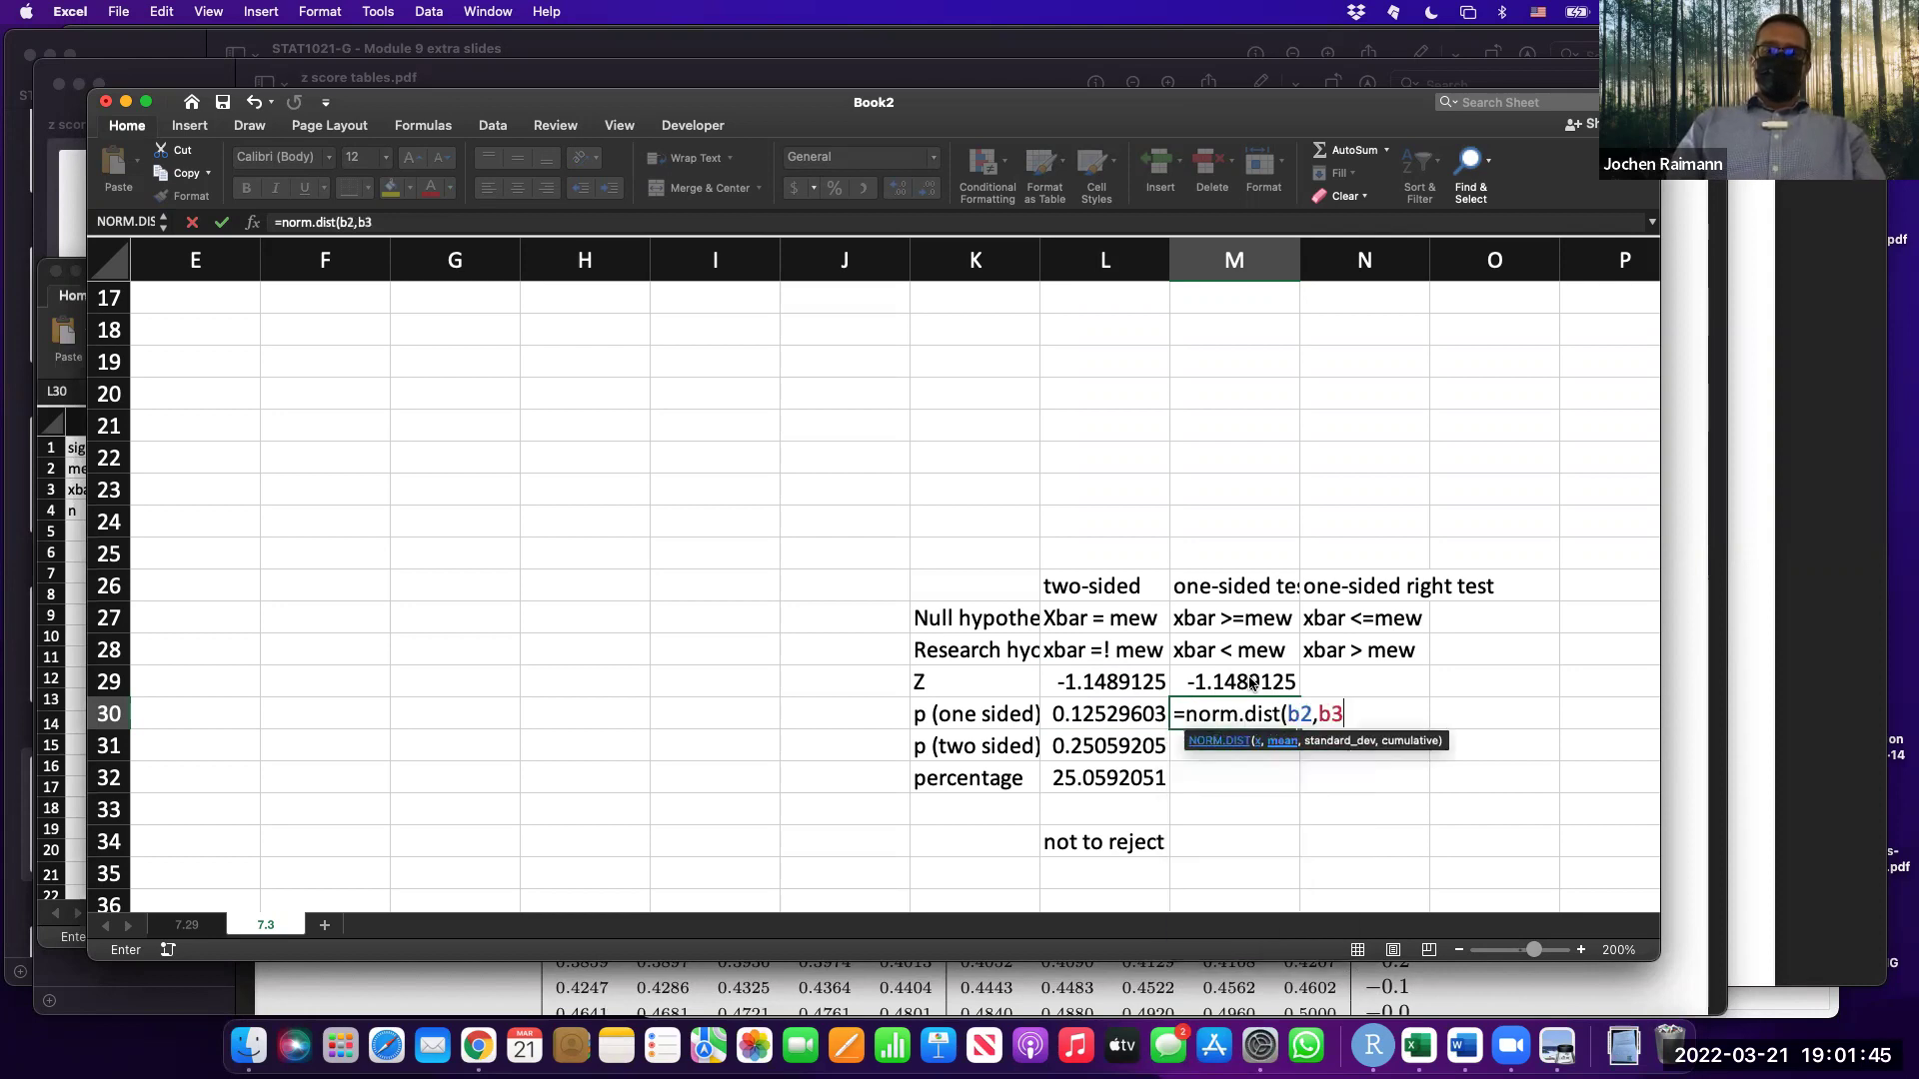
{"action": "type", "text": ",b7,TRUE)"}
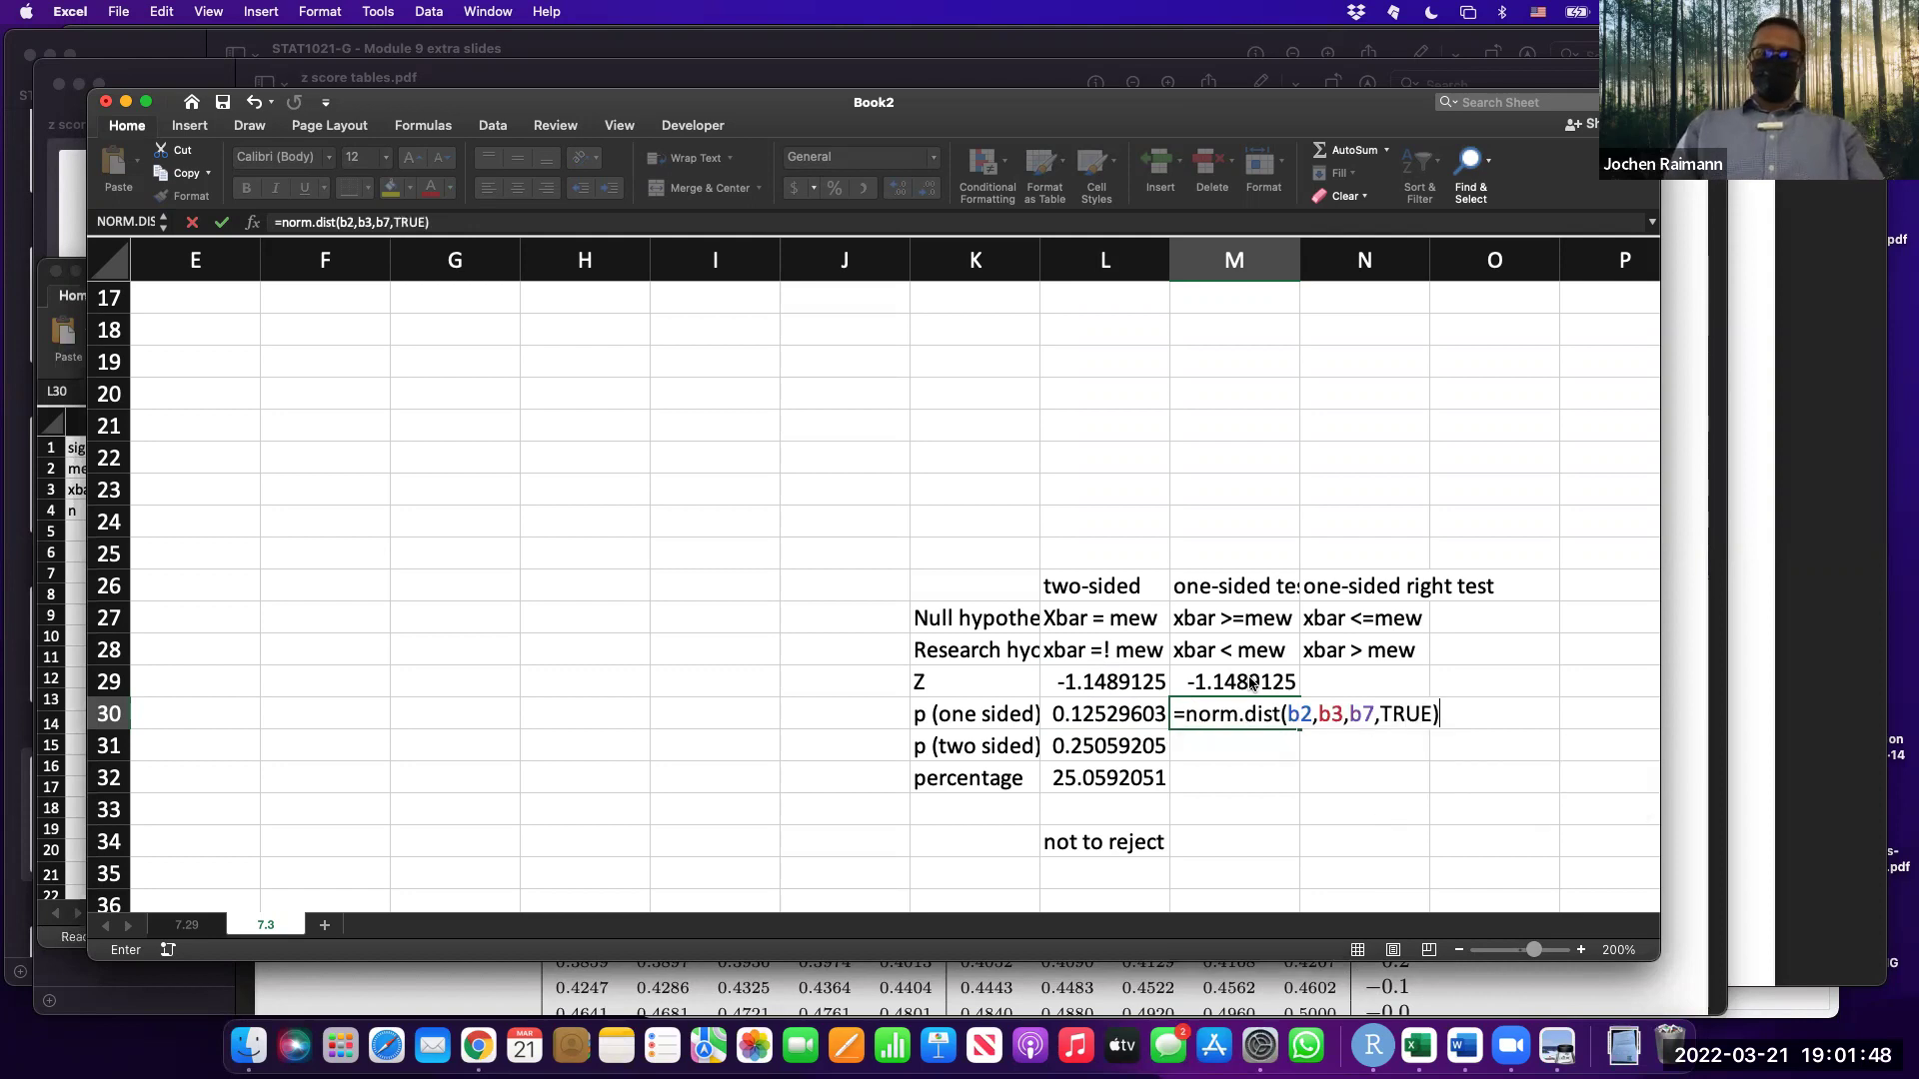
{"action": "key", "text": "Return"}
{"action": "key", "text": "Left"}
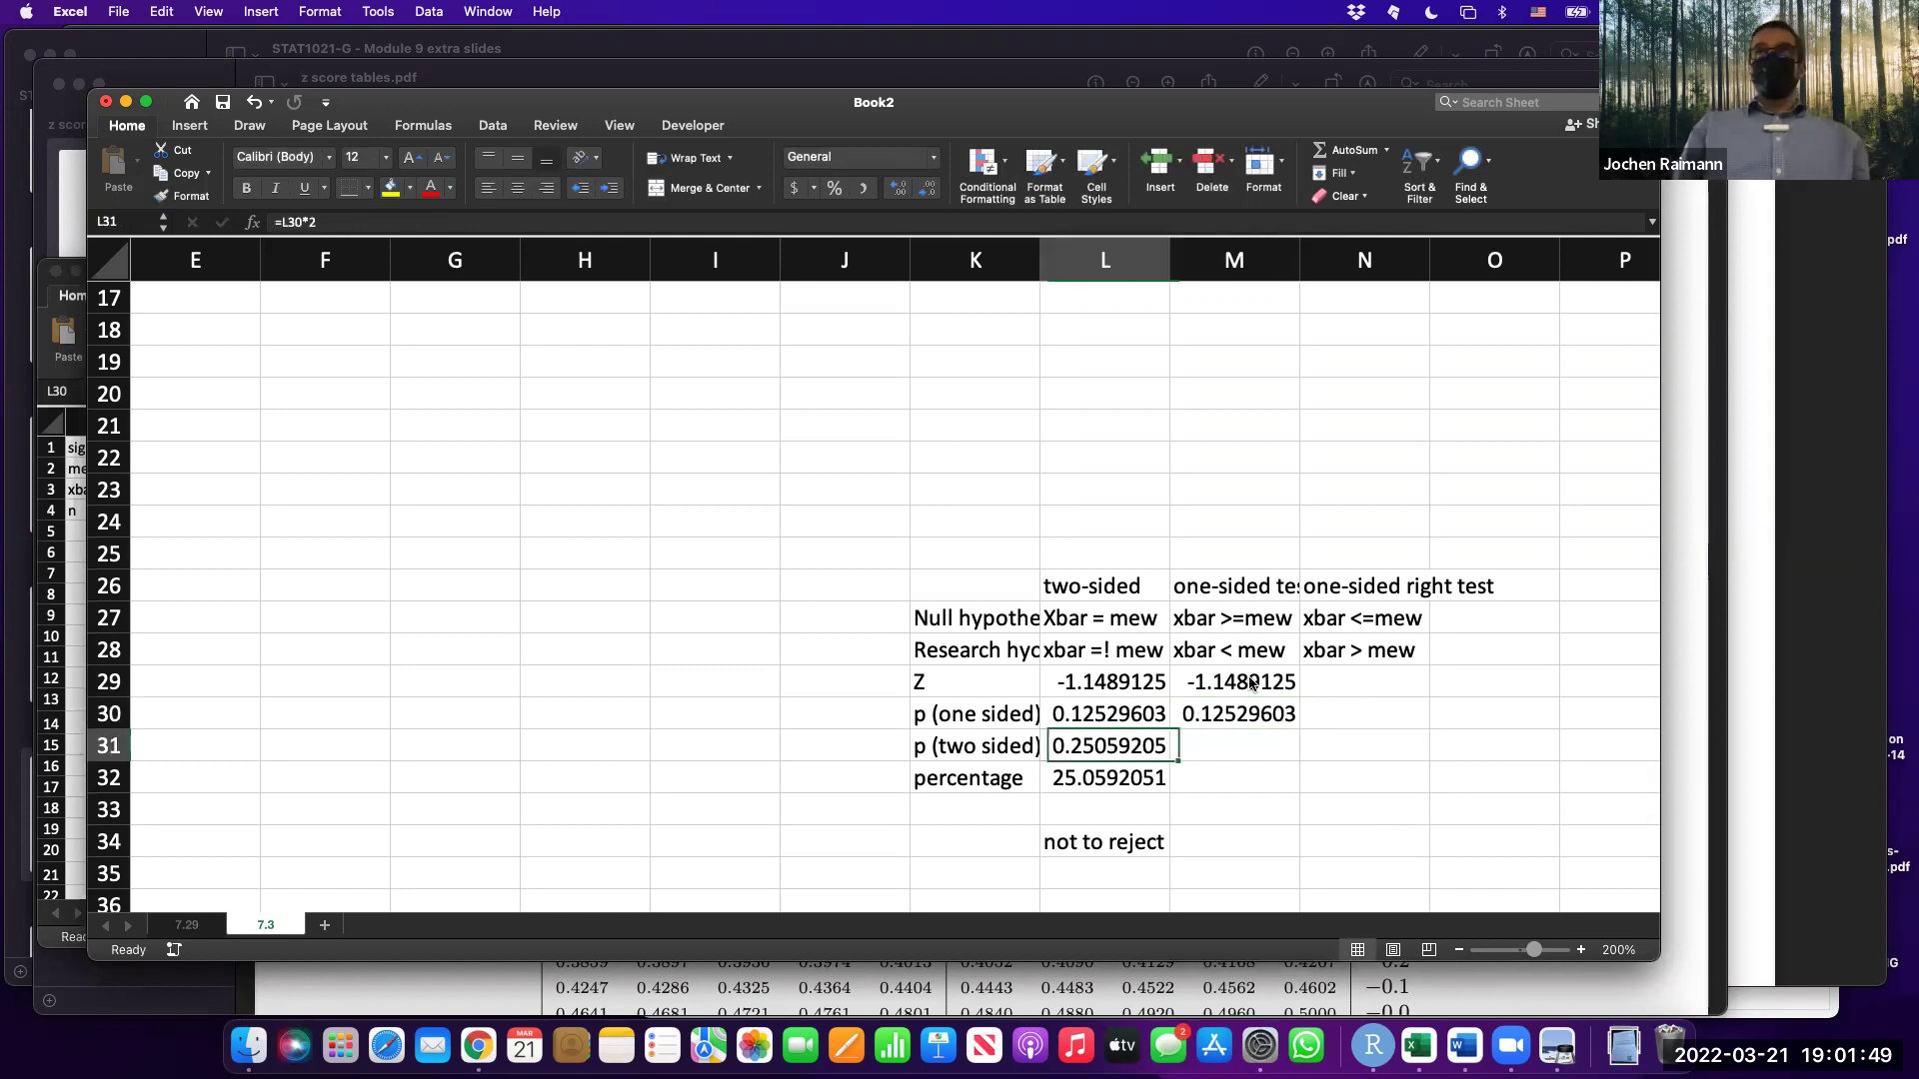
{"action": "key", "text": "Up"}
{"action": "key", "text": "Right"}
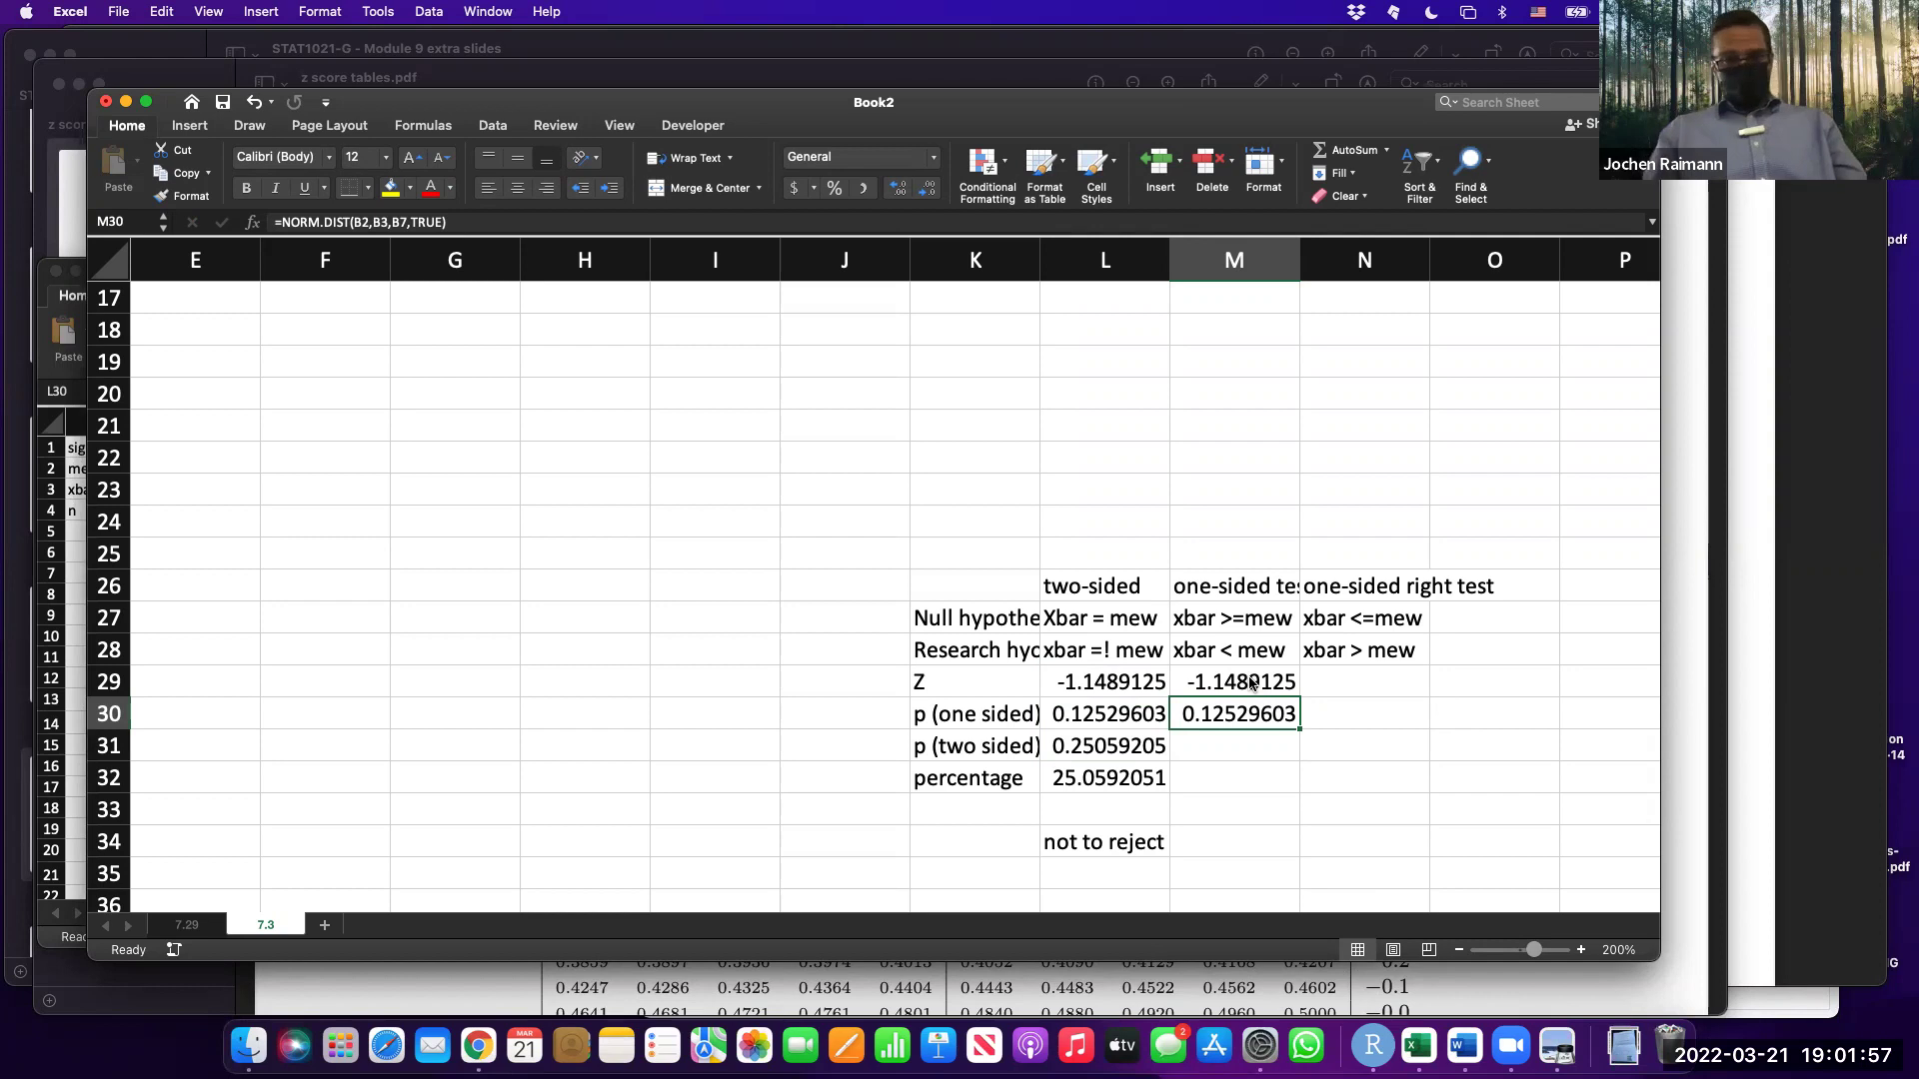
Convert the one-sided p value to a percentage in M32 with the formula =M30*100.
{"action": "key", "text": "Down"}
{"action": "key", "text": "Down"}
{"action": "type", "text": "=s"}
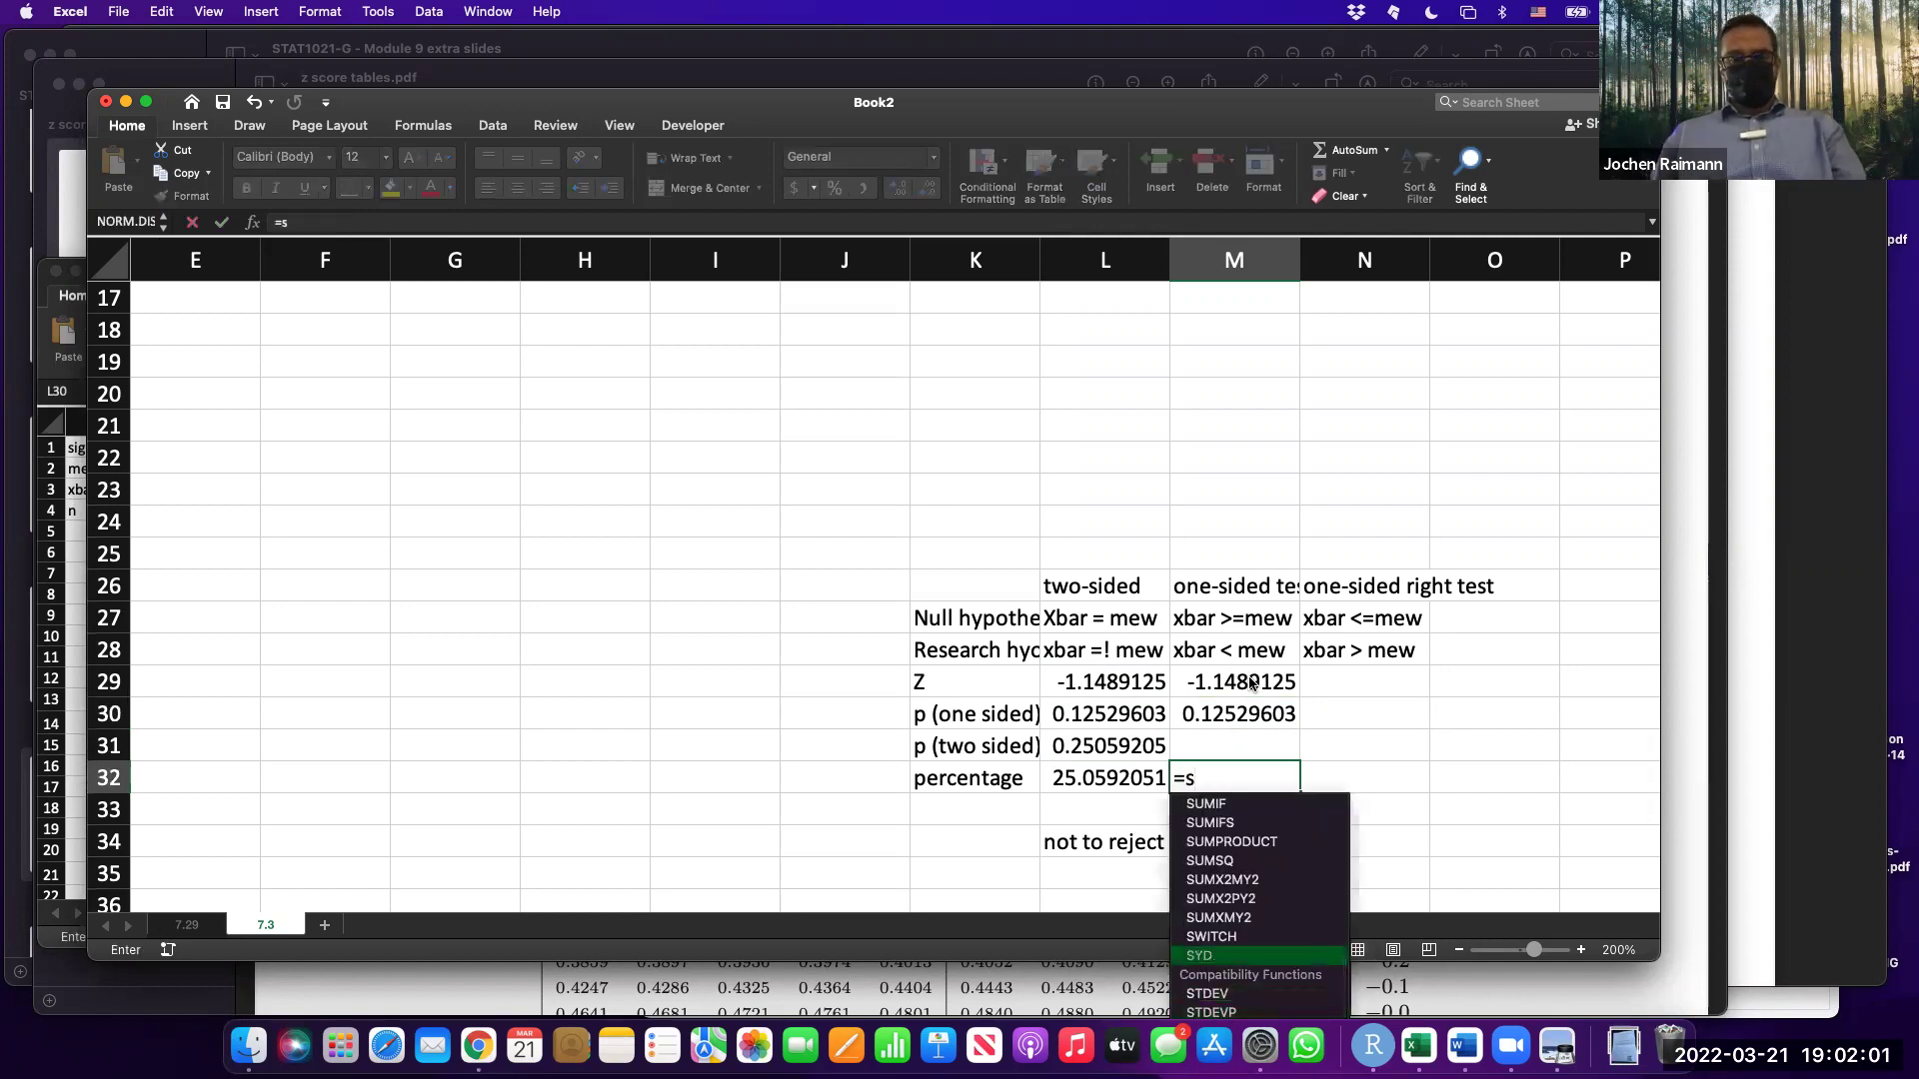
{"action": "key", "text": "BackSpace"}
{"action": "key", "text": "Up"}
{"action": "key", "text": "Up"}
{"action": "type", "text": "*100"}
{"action": "key", "text": "Return"}
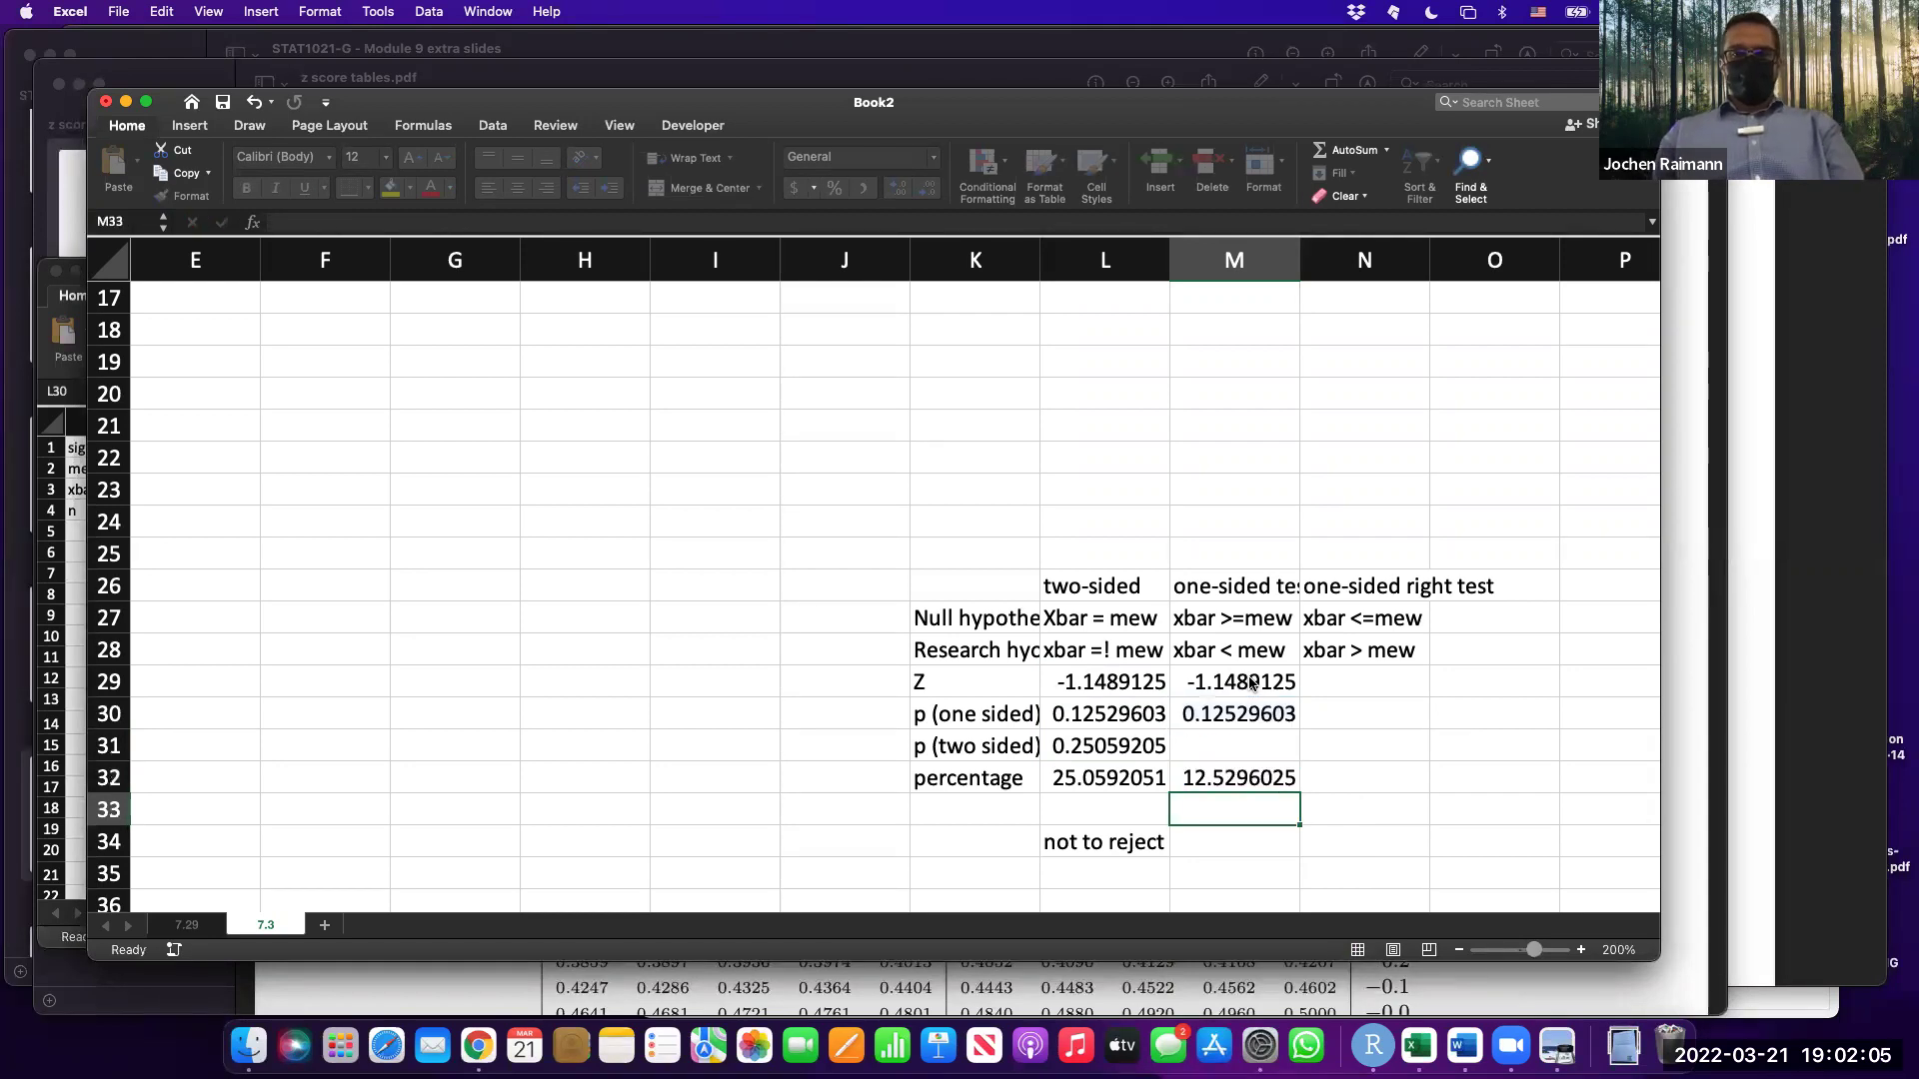
Try to enter the conclusion "not to reject" by hand in M34 under the xbar < mew results.
{"action": "key", "text": "Down"}
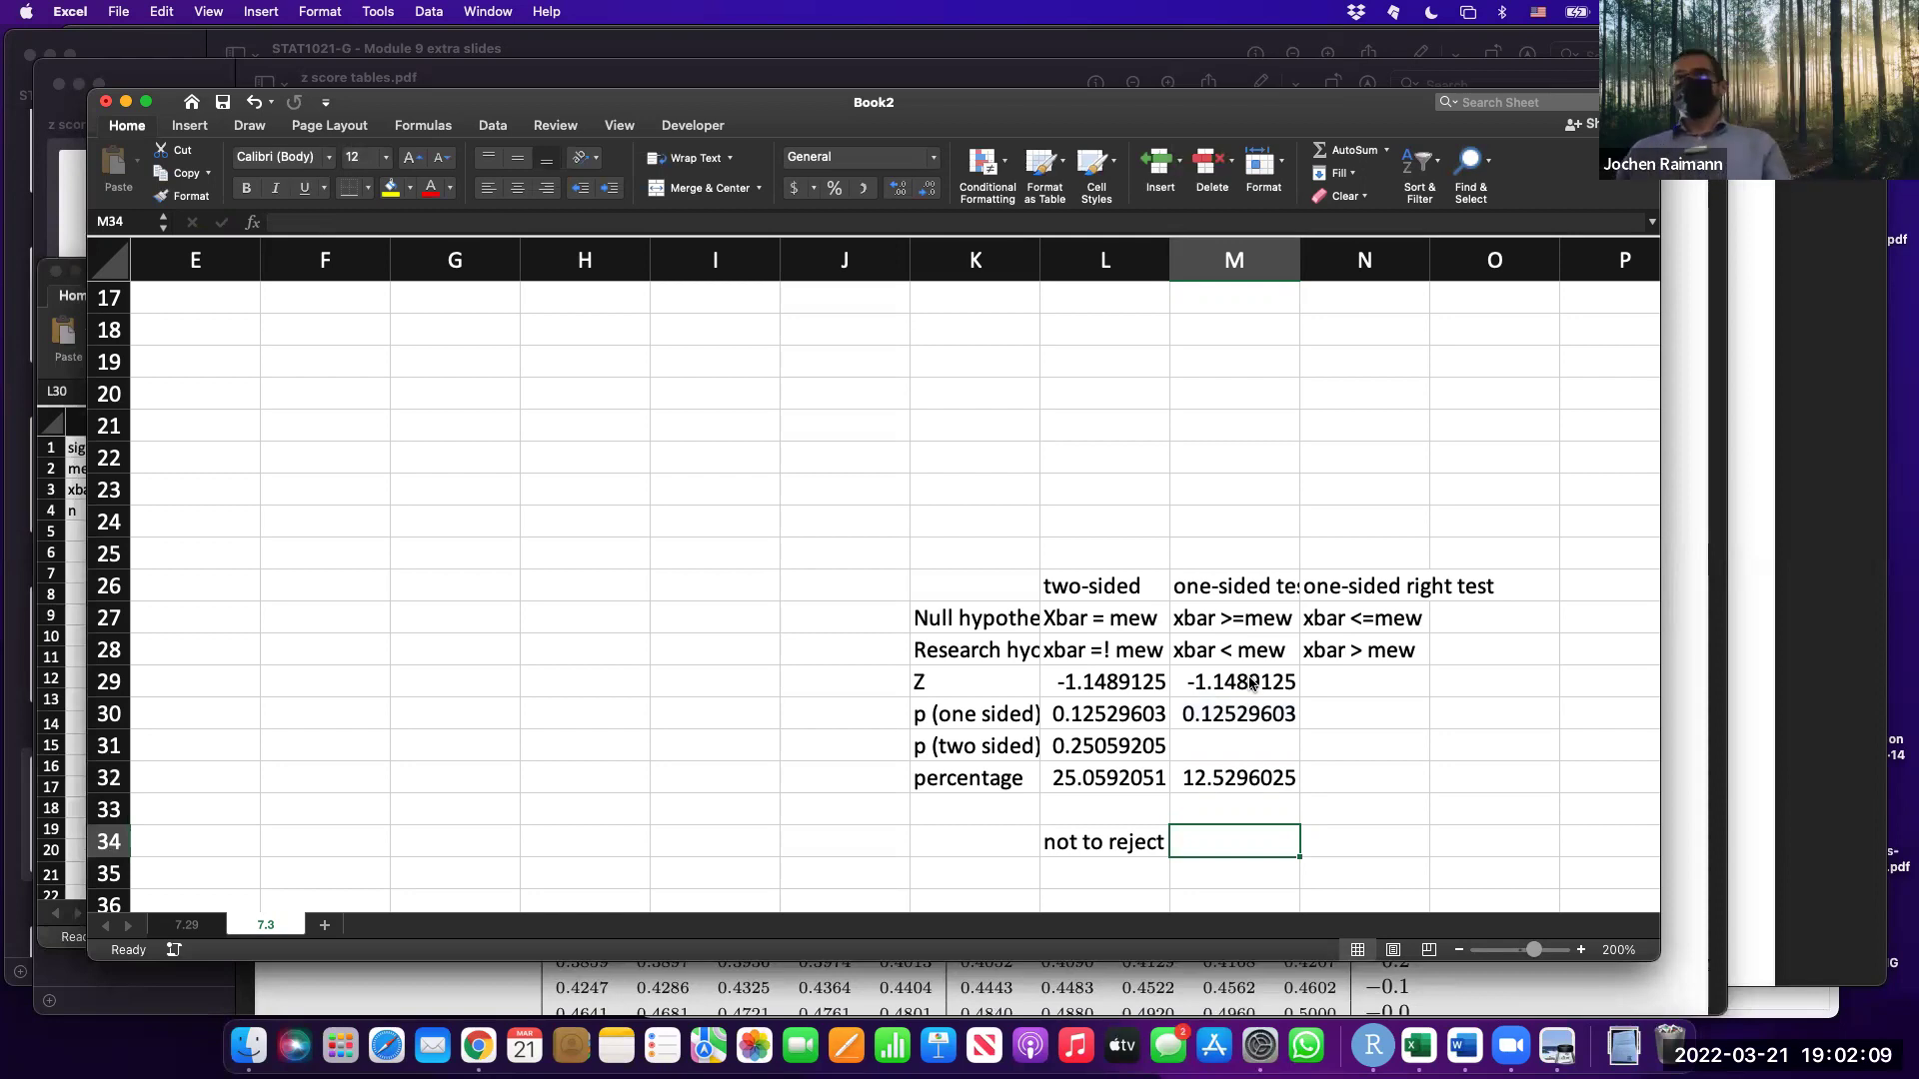
{"action": "type", "text": "not to rejcet"}
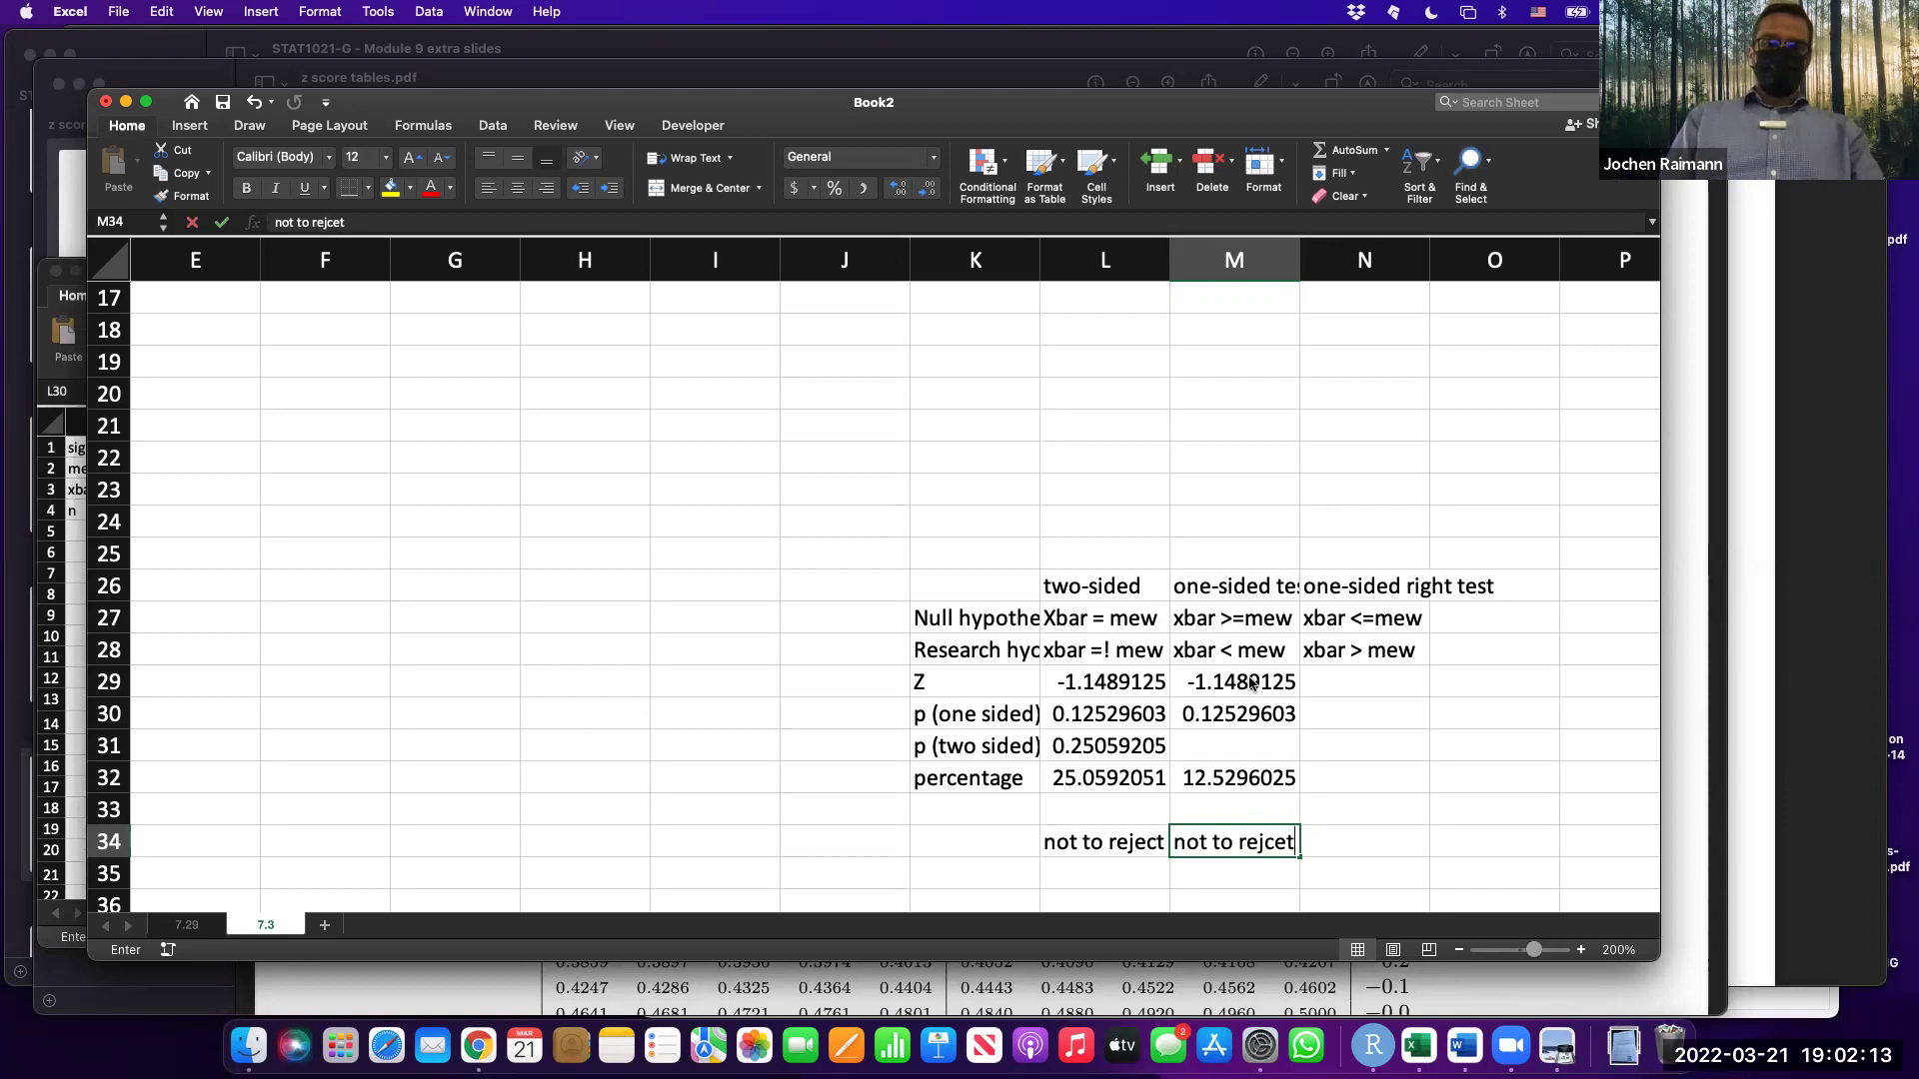
{"action": "key", "text": "Return"}
{"action": "key", "text": "Up"}
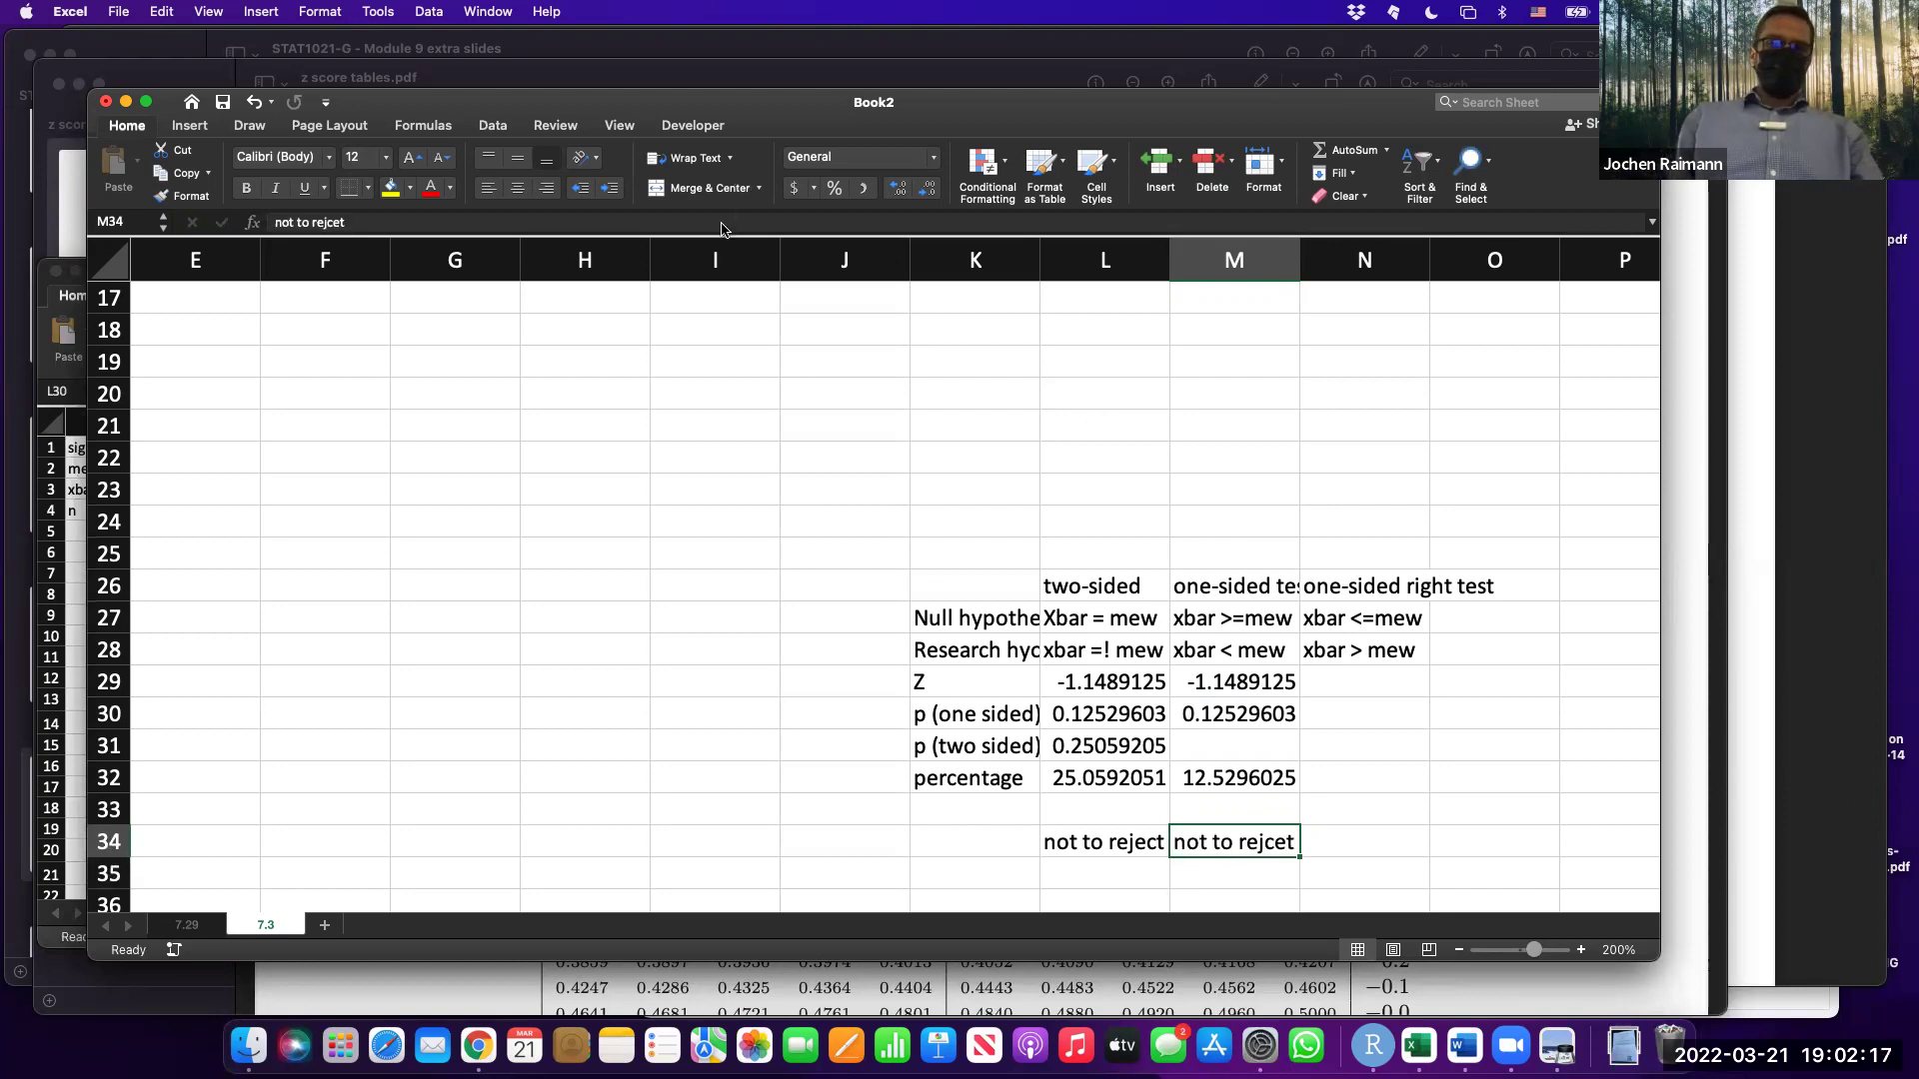
{"action": "type", "text": "\\"}
{"action": "key", "text": "BackSpace"}
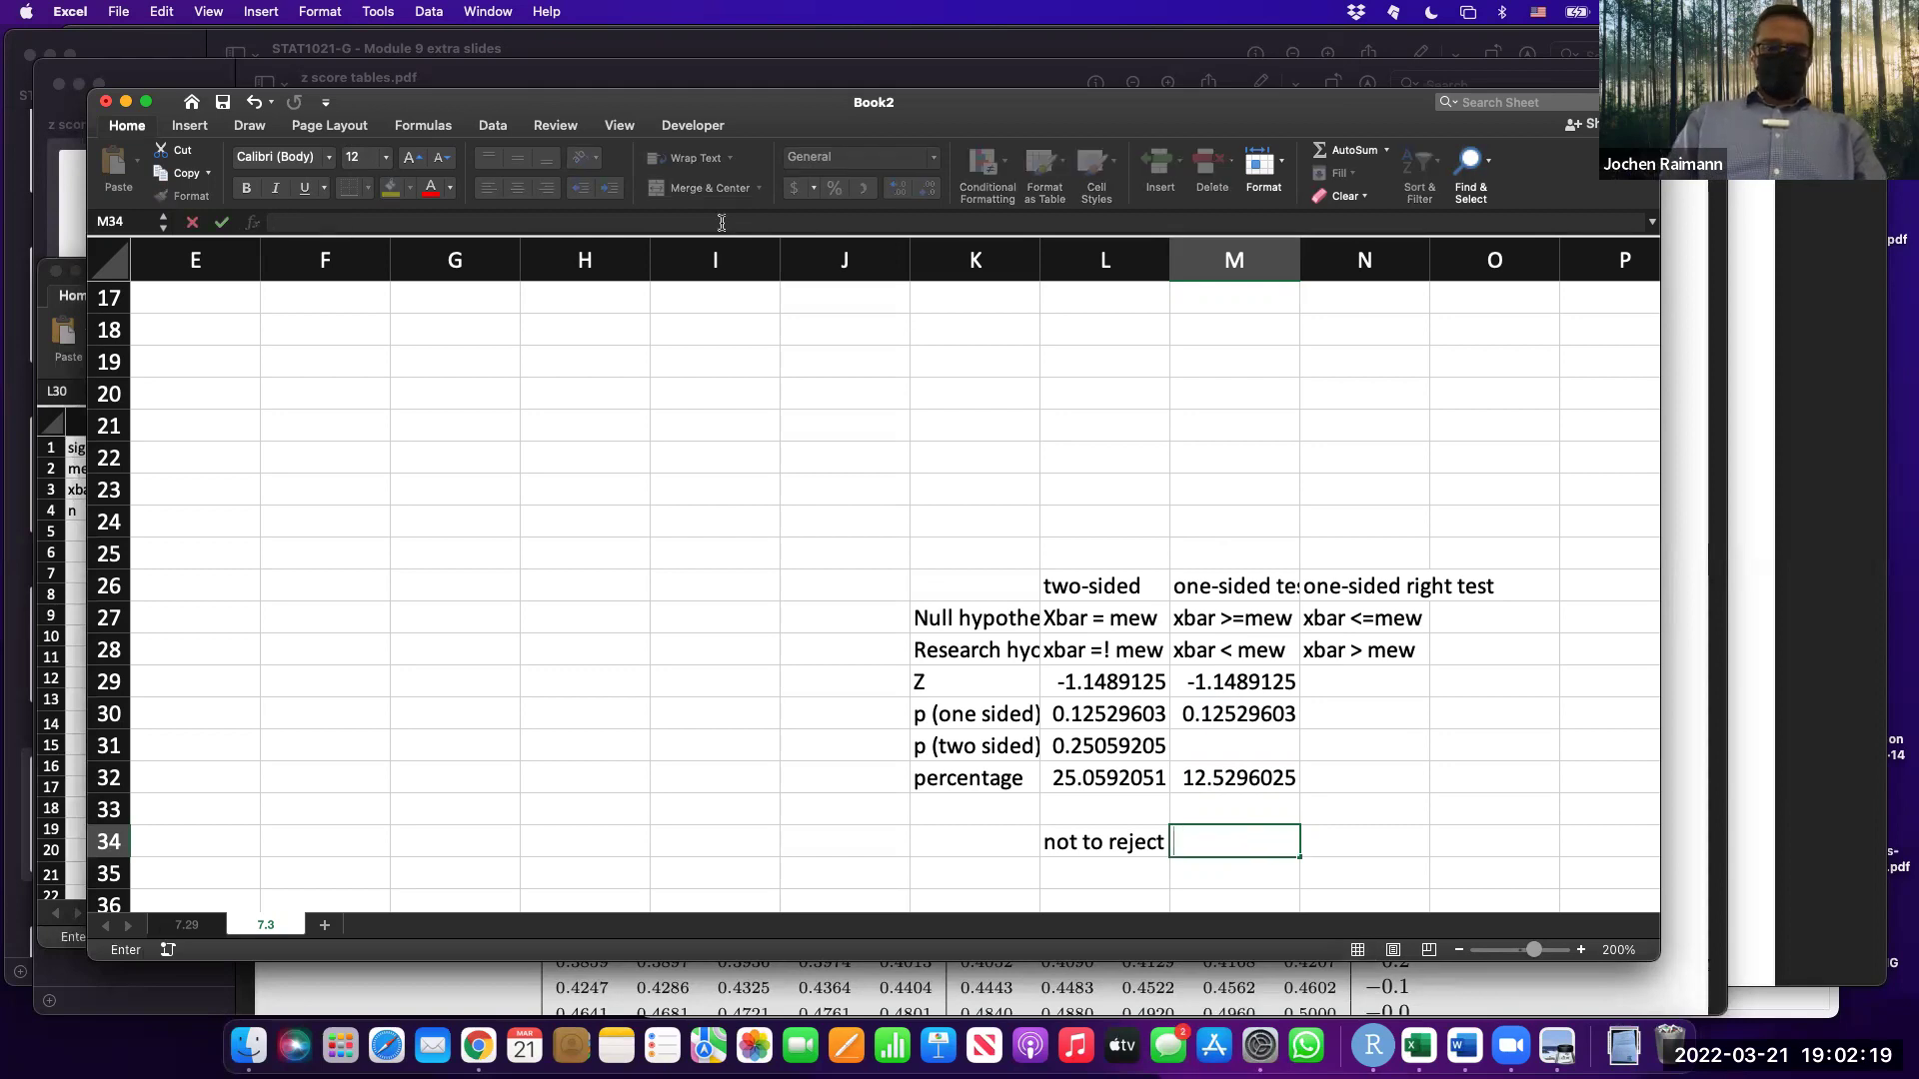
{"action": "type", "text": "not to rejcet"}
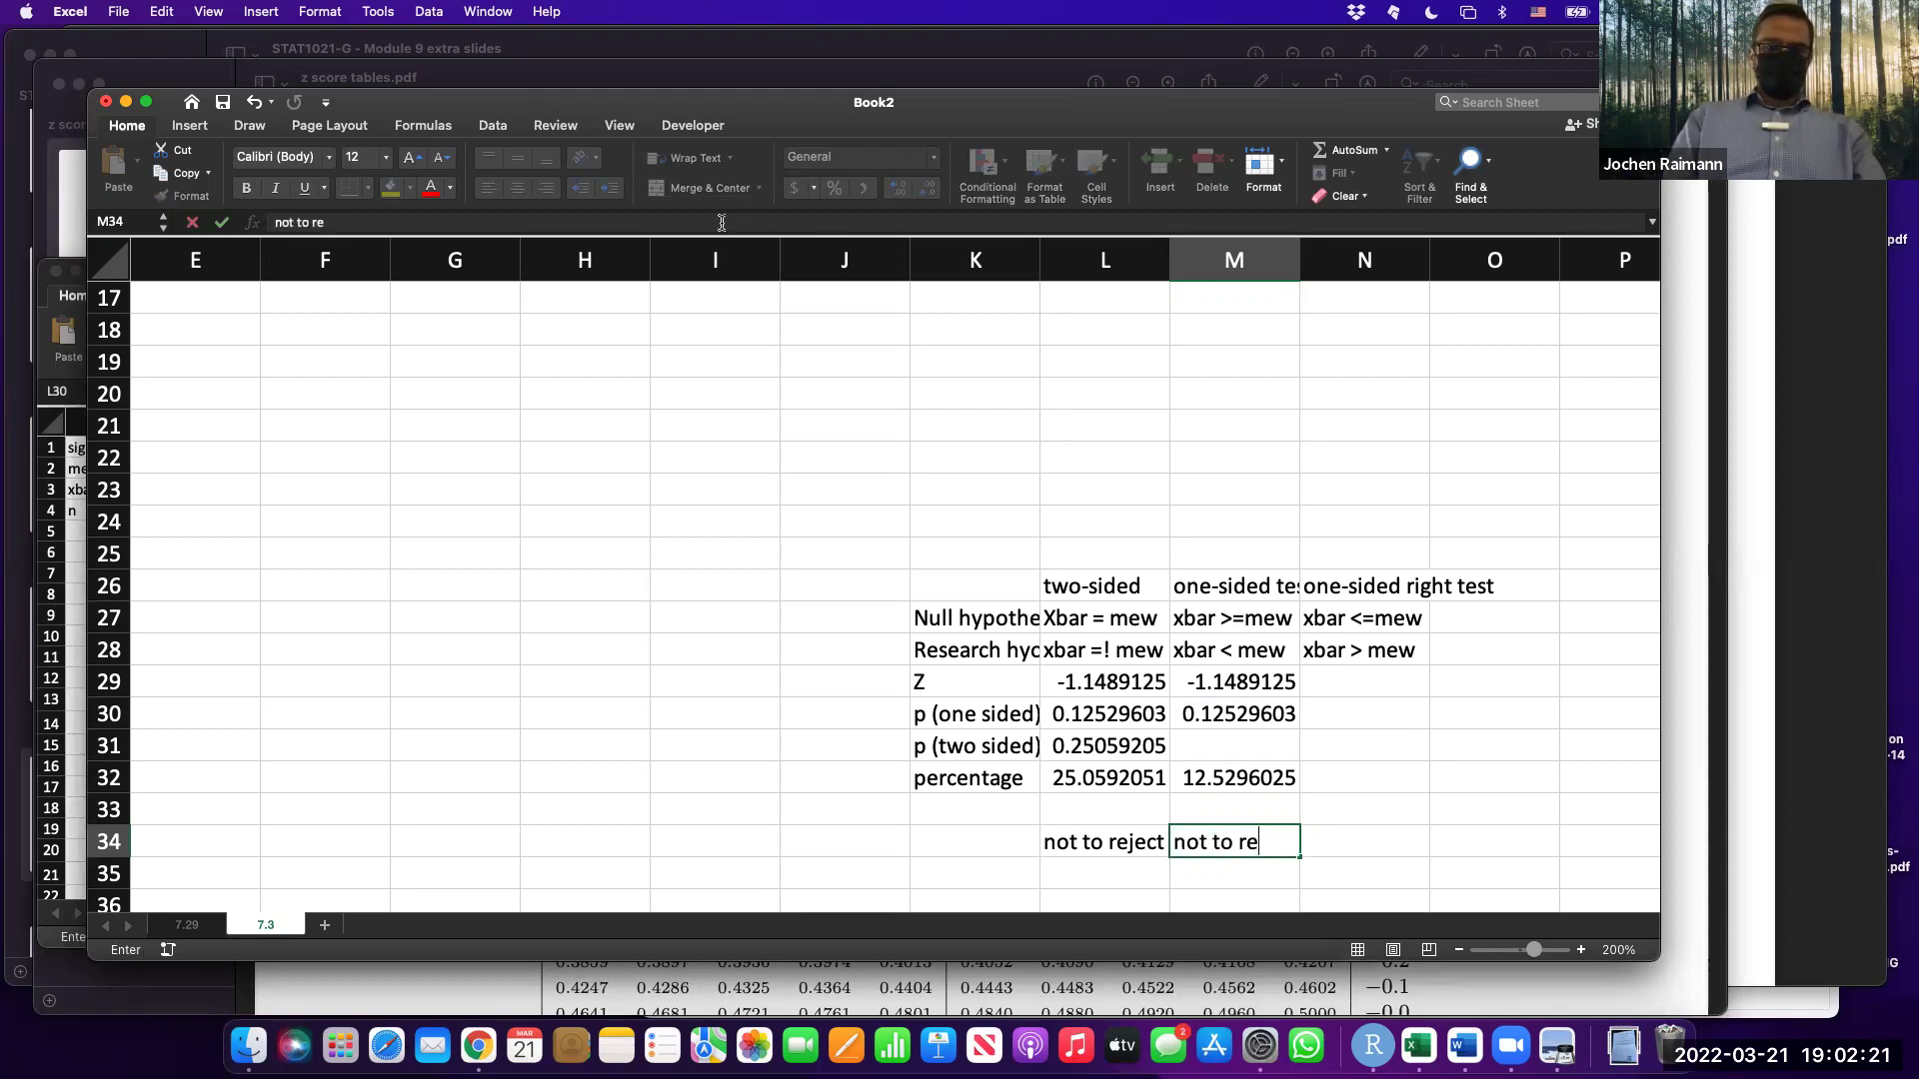
{"action": "key", "text": "Return"}
{"action": "key", "text": "Up"}
Copy the "not to reject" conclusion from L34 into M34.
{"action": "key", "text": "Left"}
{"action": "key", "text": "super+c"}
{"action": "key", "text": "Right"}
{"action": "key", "text": "super+v"}
Calculate Z for the one-sided right test in N29 with the formula =(B2-B3)/B7.
{"action": "key", "text": "Right"}
{"action": "key", "text": "Up"}
{"action": "key", "text": "Right"}
{"action": "key", "text": "Up"}
{"action": "key", "text": "Up"}
{"action": "key", "text": "Left"}
{"action": "key", "text": "Up"}
{"action": "key", "text": "Up"}
{"action": "type", "text": "="}
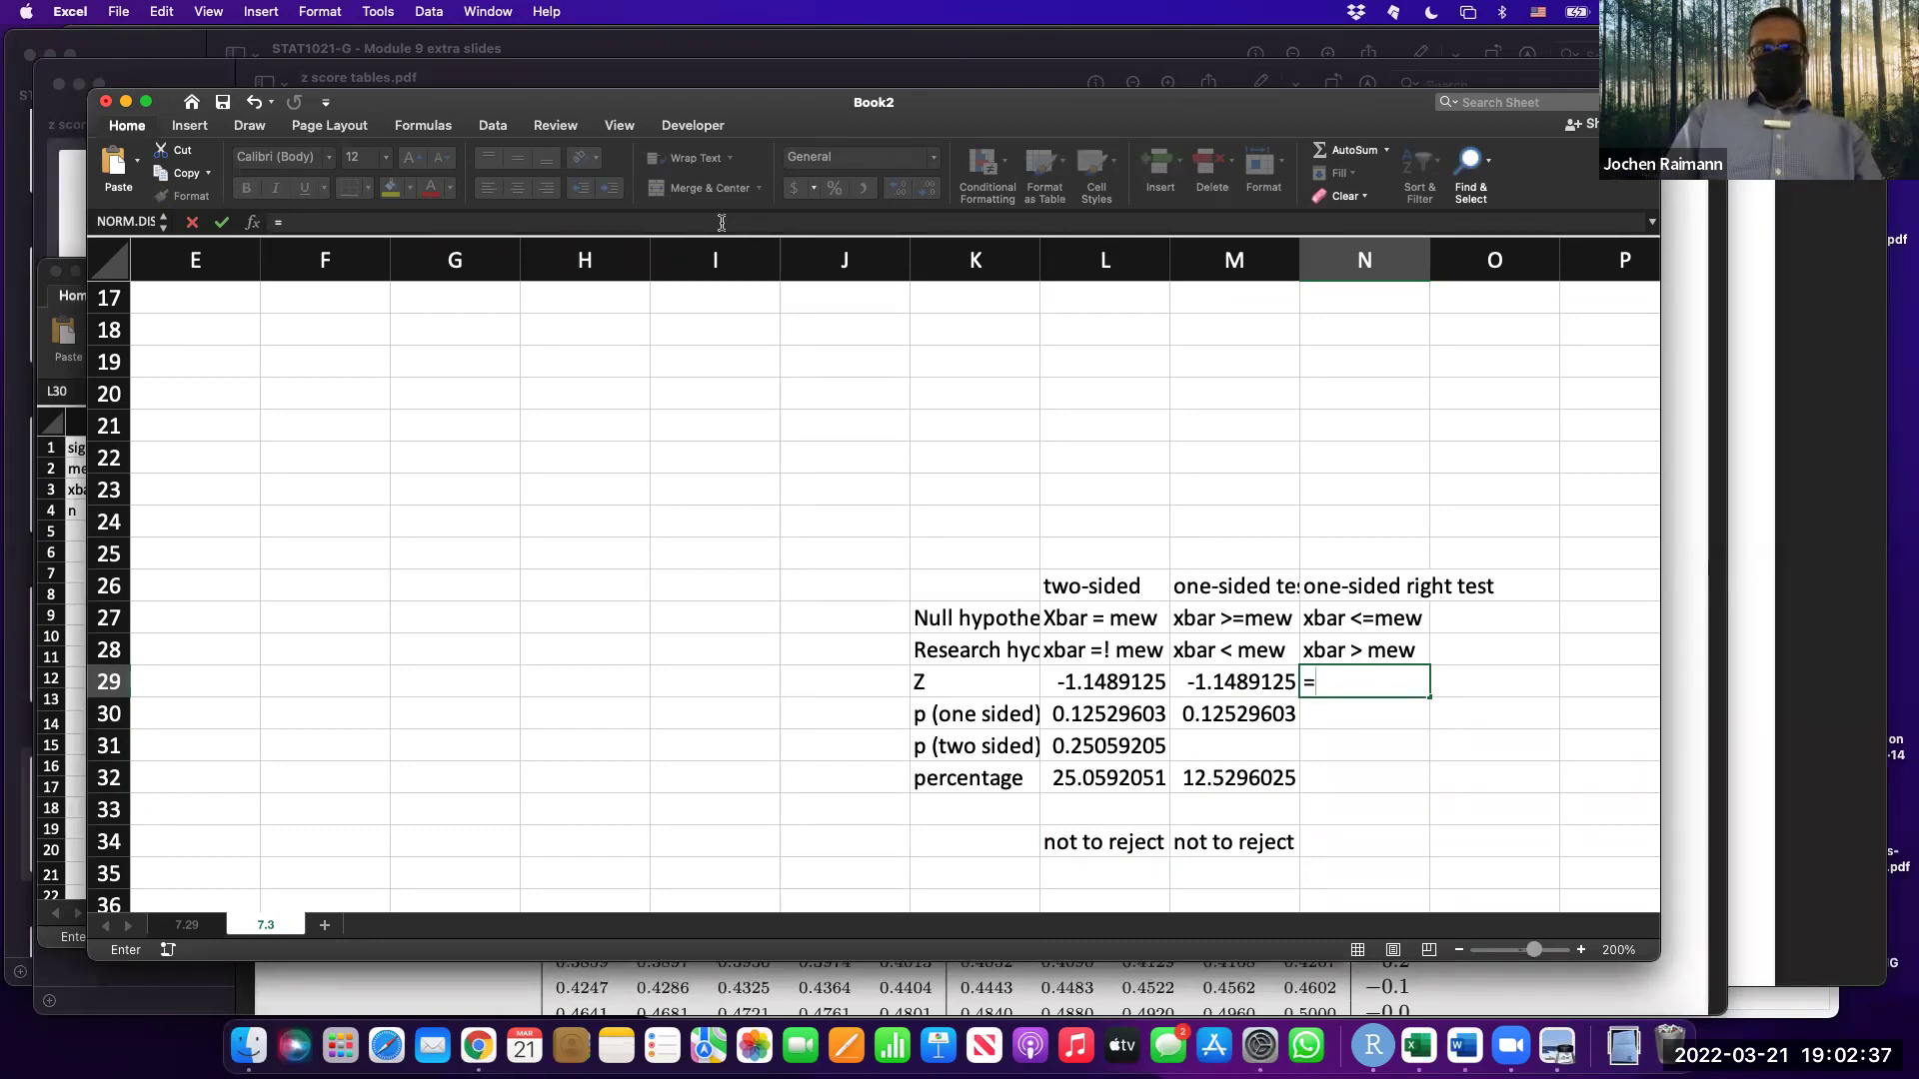
{"action": "type", "text": "(b2"}
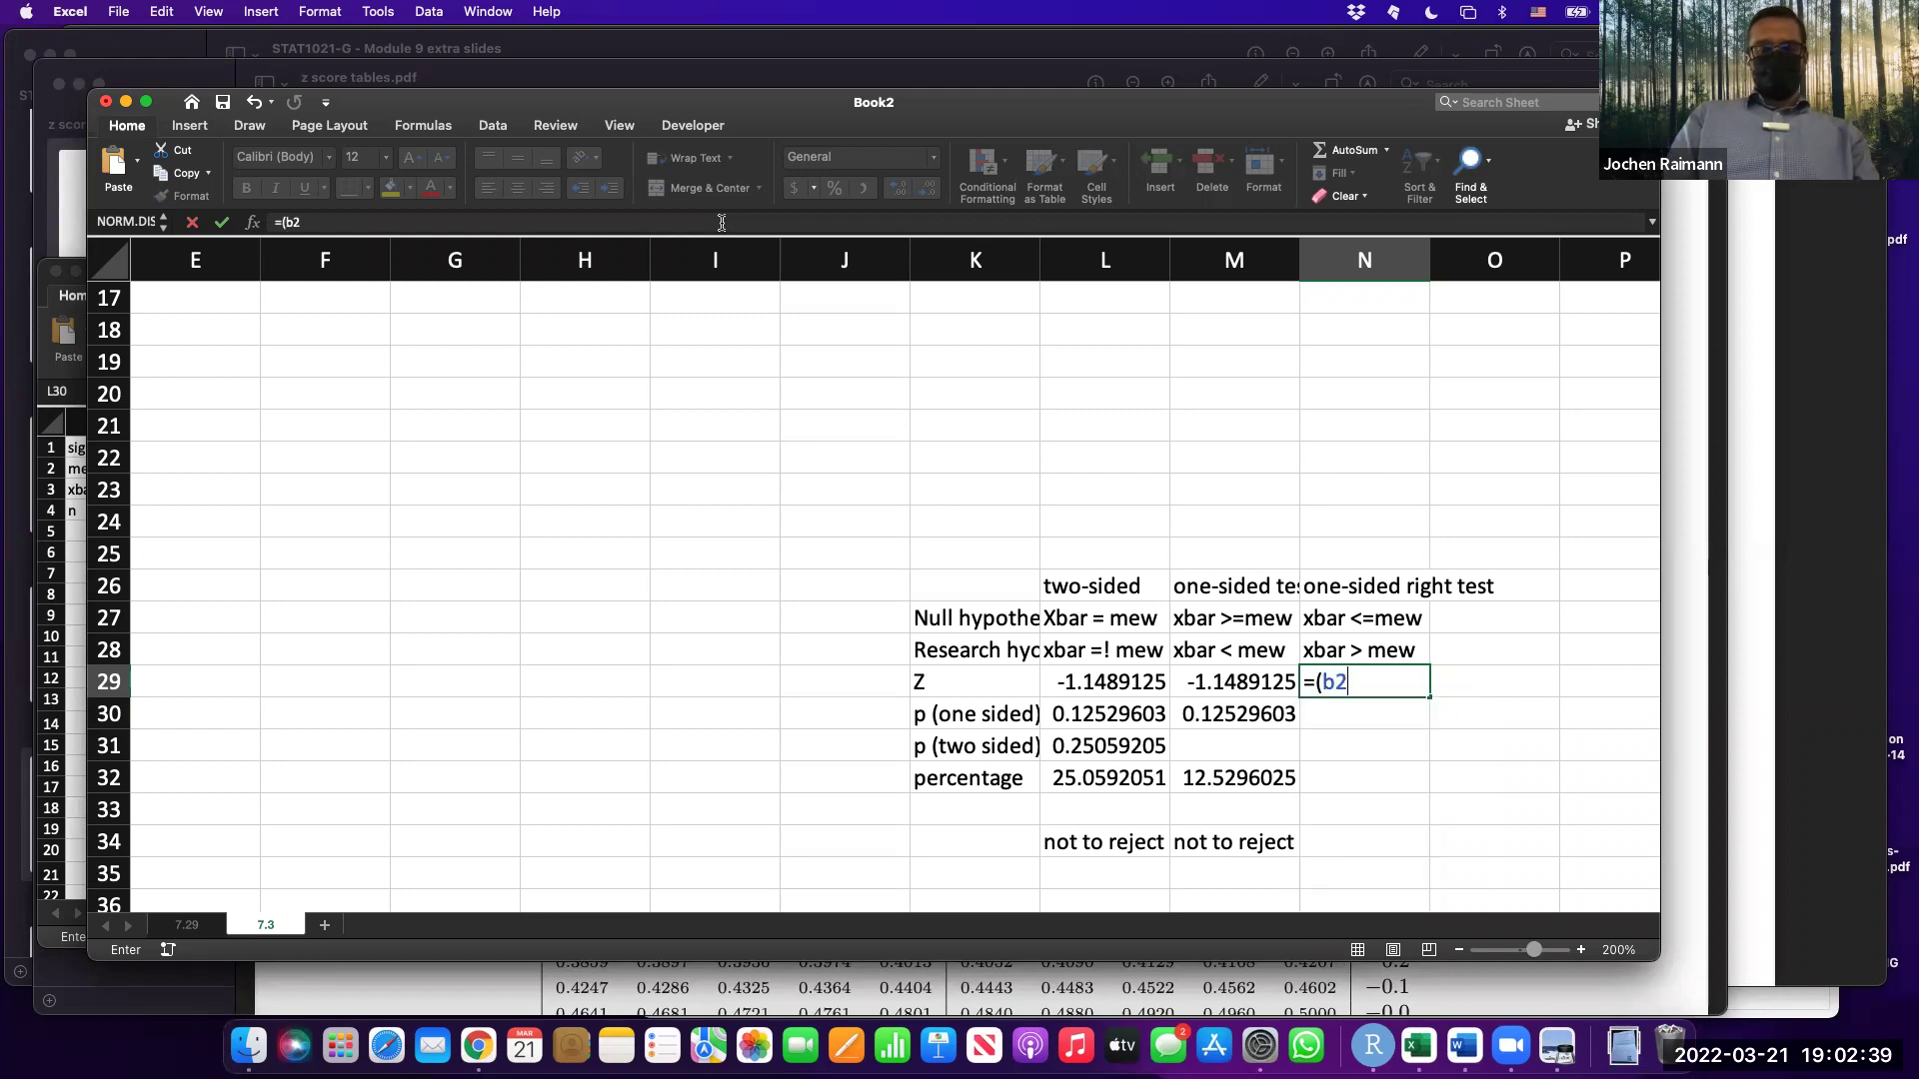
{"action": "type", "text": "-b3)/b"}
{"action": "type", "text": "5"}
{"action": "key", "text": "Return"}
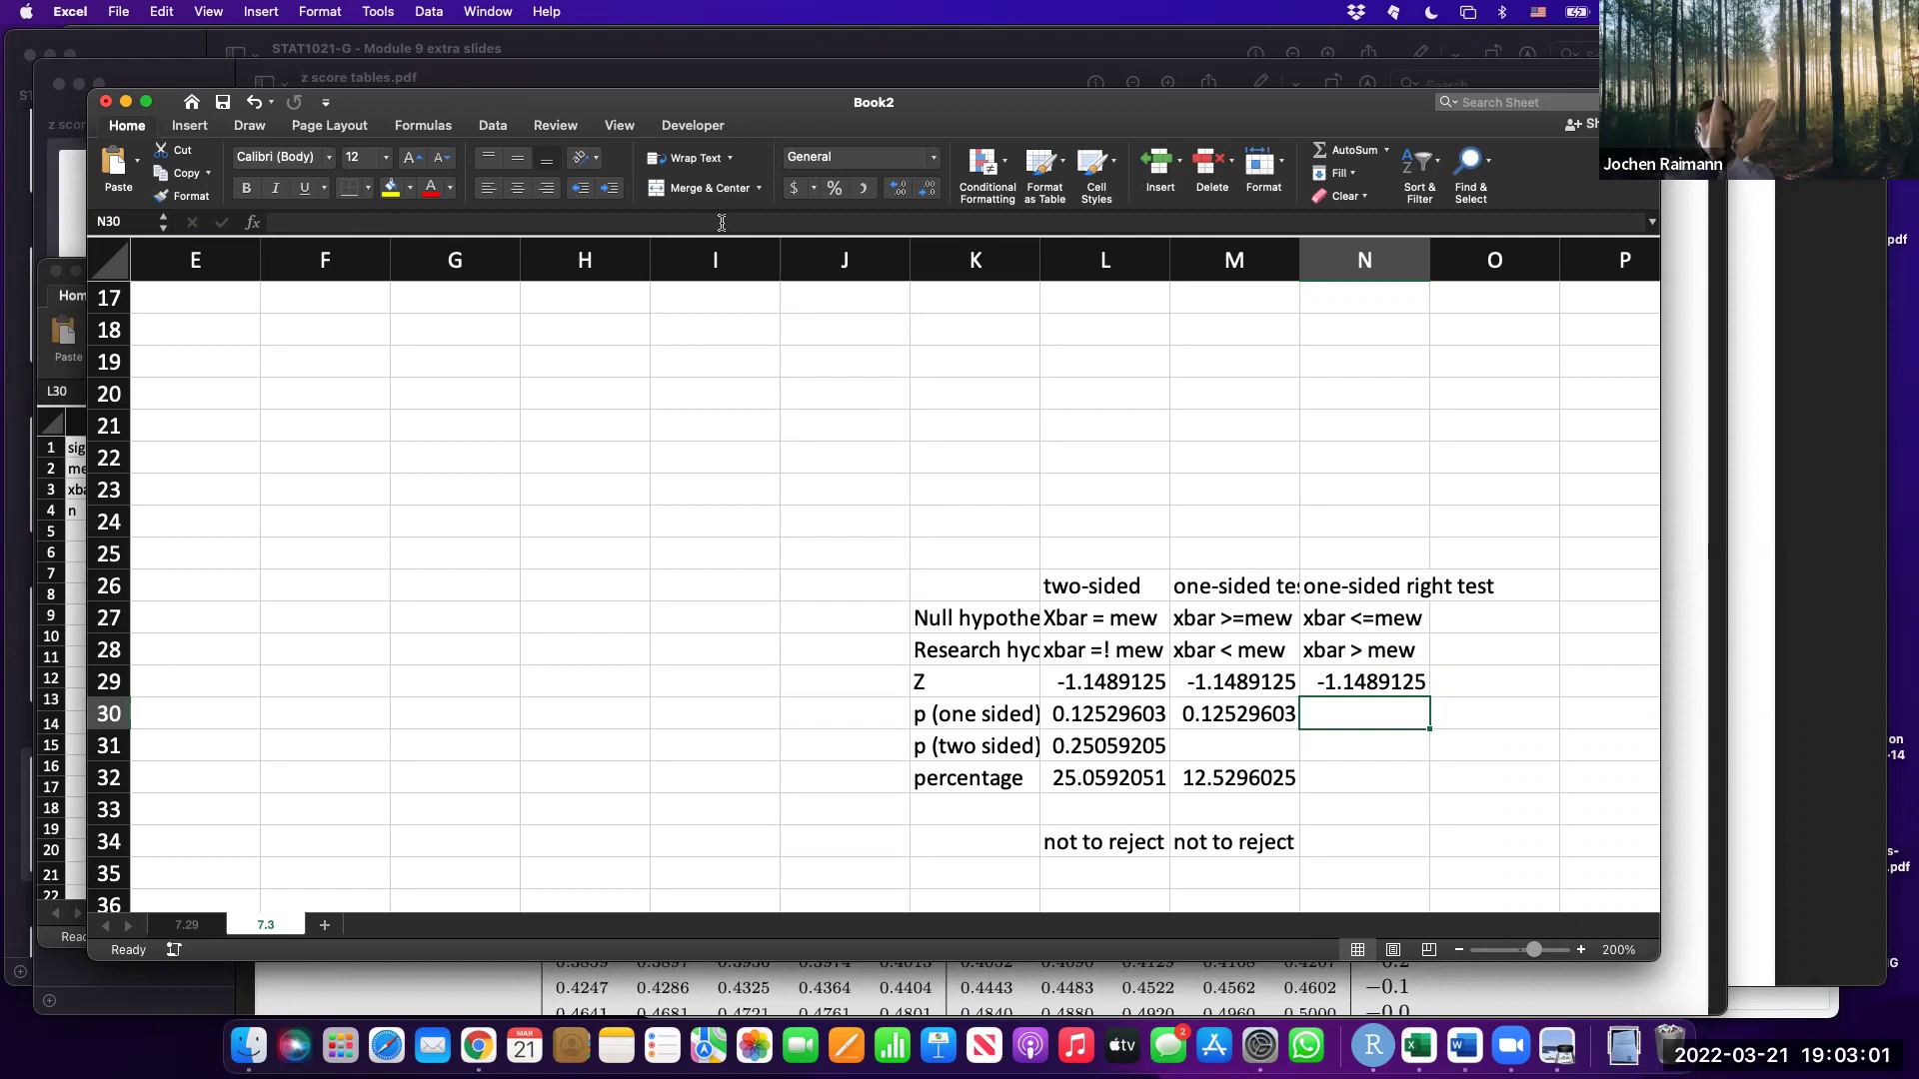
Calculate the right-test p value in N30 with =1-NORM.DIST(B2,B3,B7,TRUE), then select the Z value in N29.
{"action": "type", "text": "=1-"}
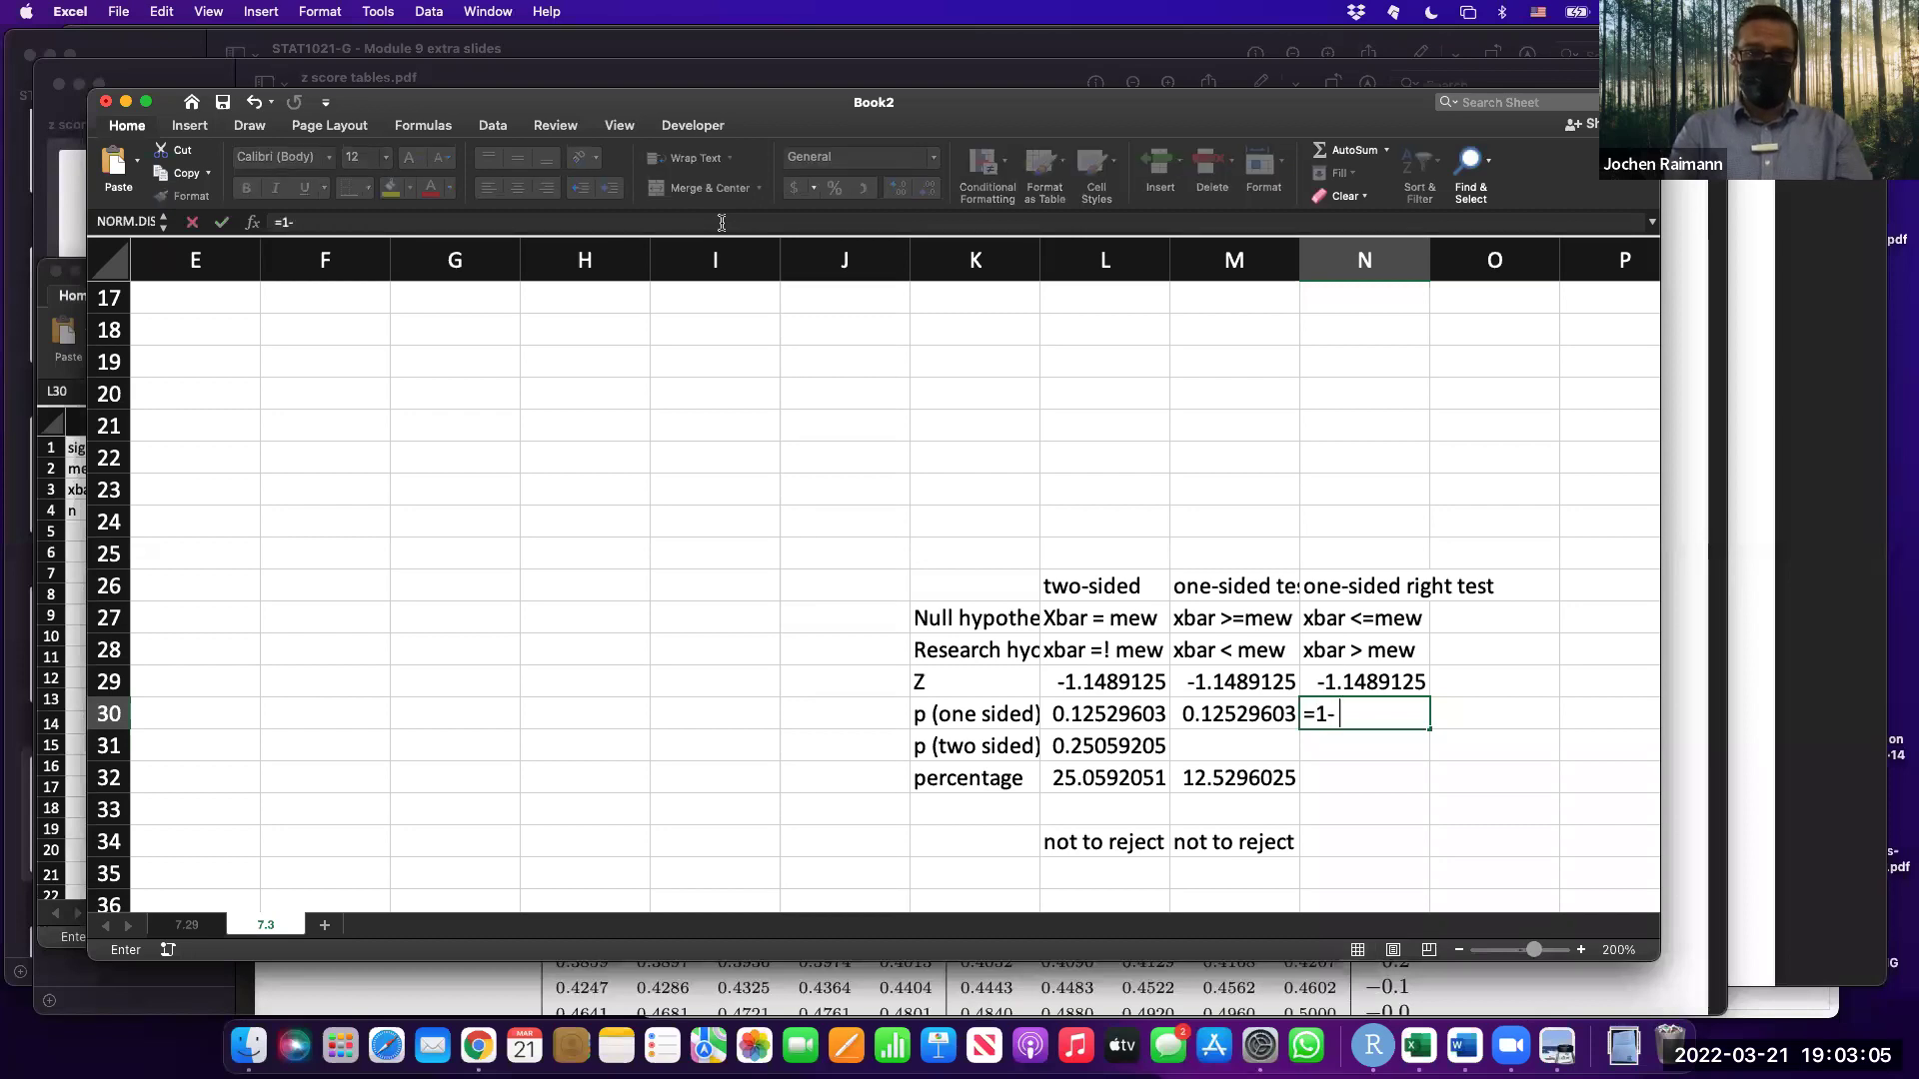
{"action": "type", "text": " norm.dist"}
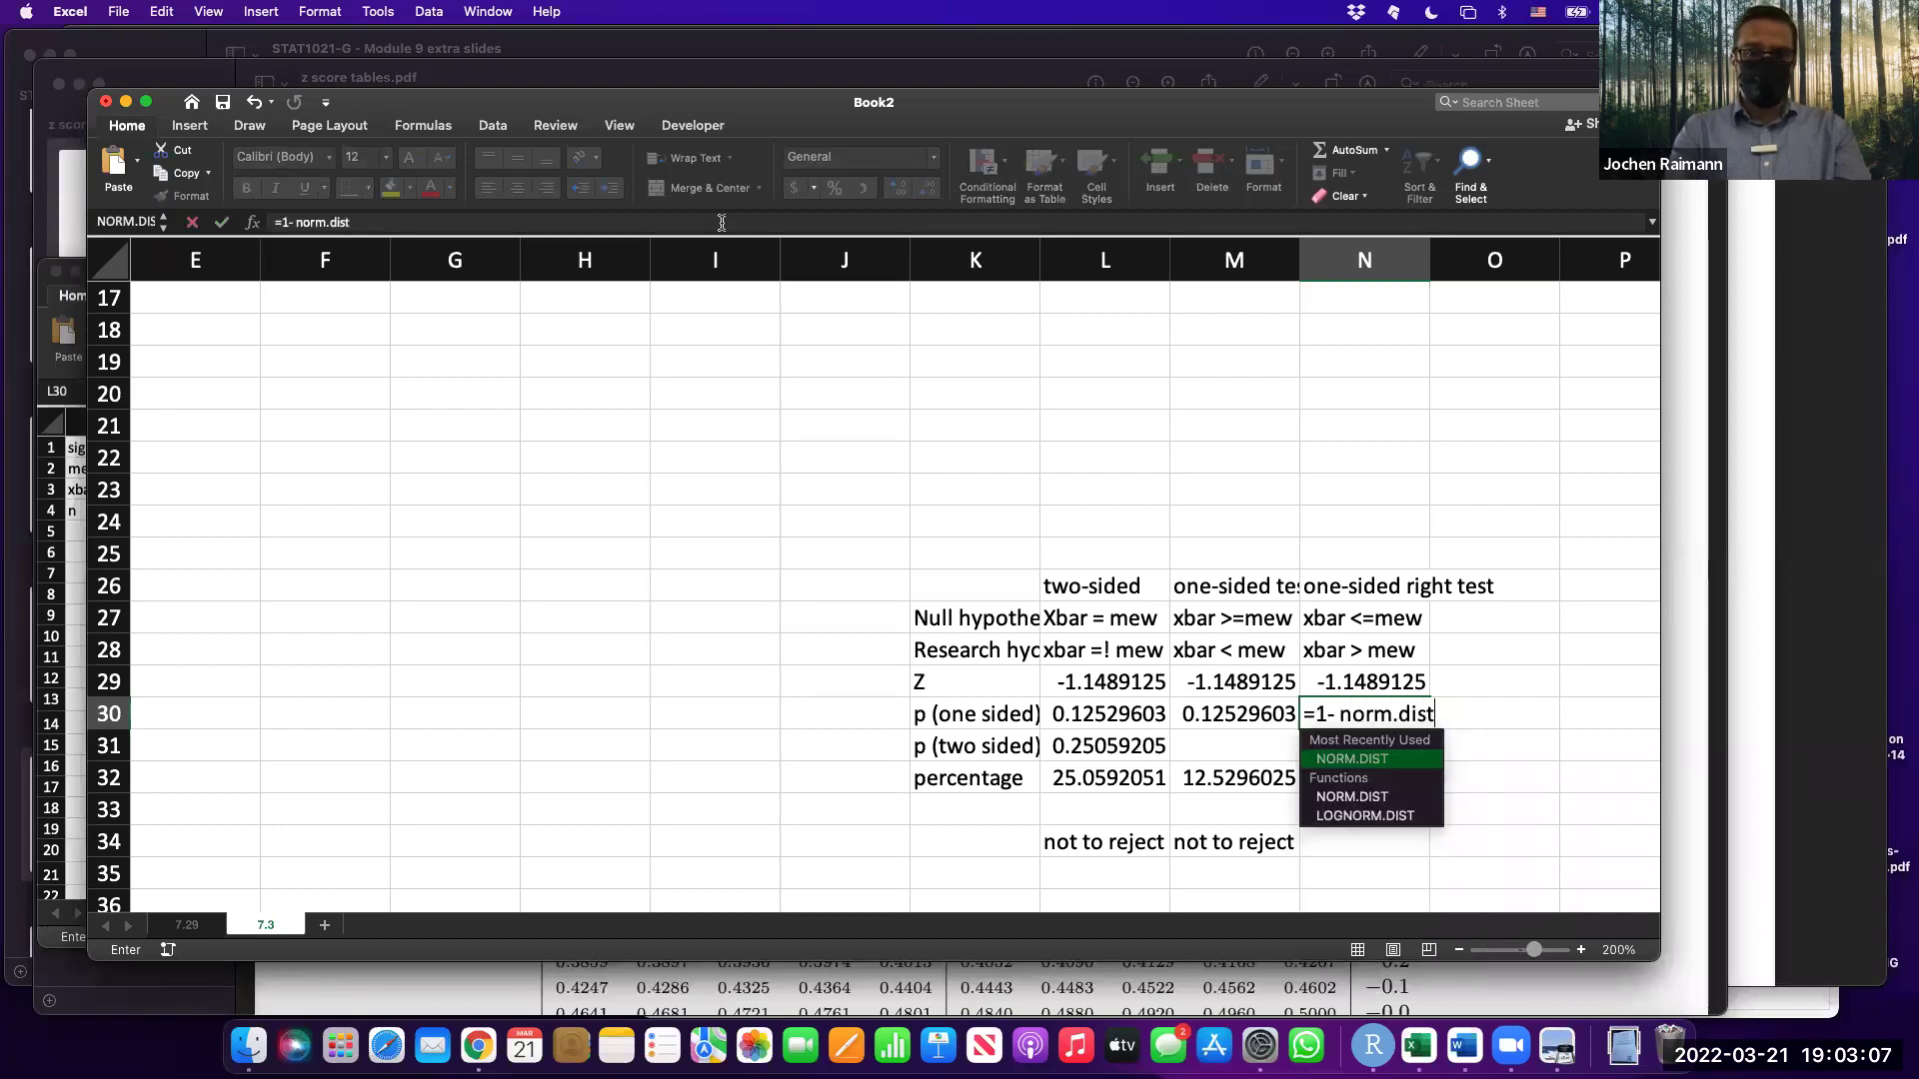
{"action": "type", "text": "(b2,b3,b7,TRUE)"}
{"action": "key", "text": "Up"}
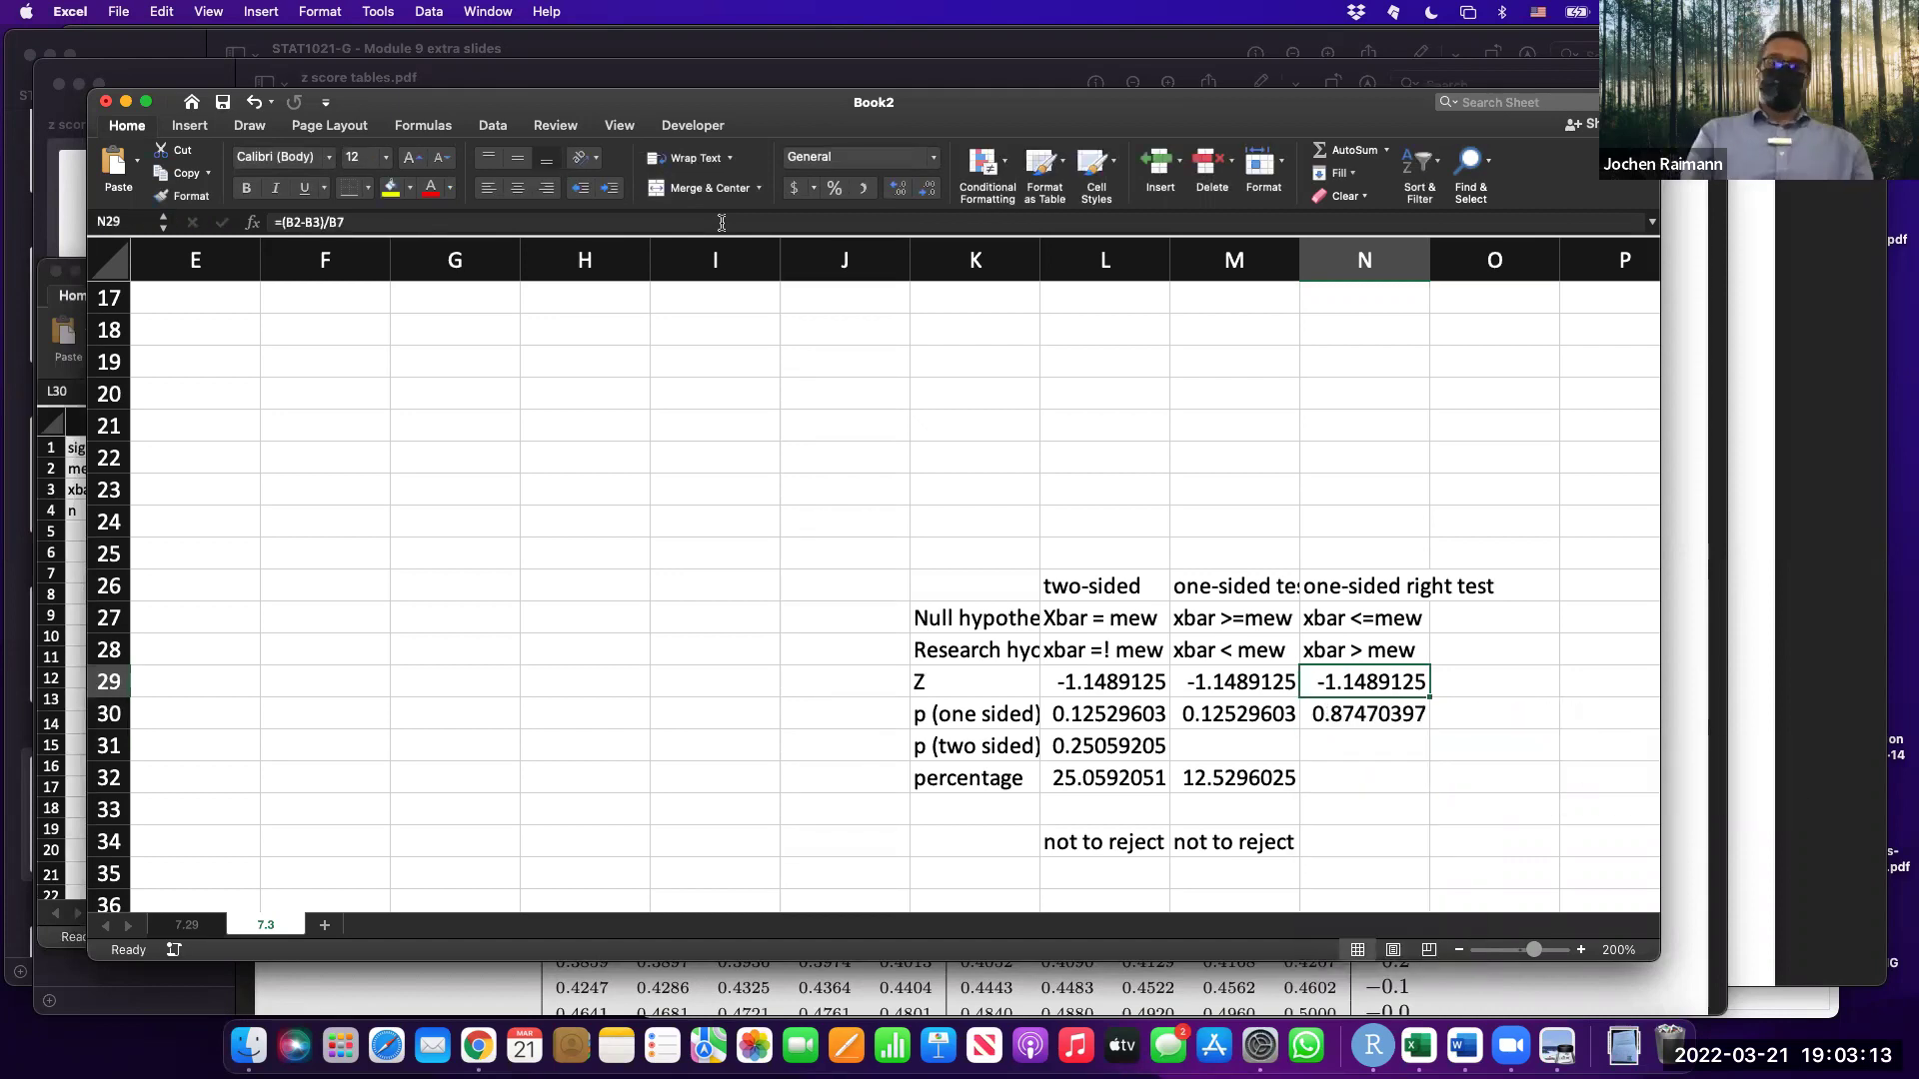
Review the right-test p value formula in N30 and leave it as it is.
{"action": "key", "text": "Down"}
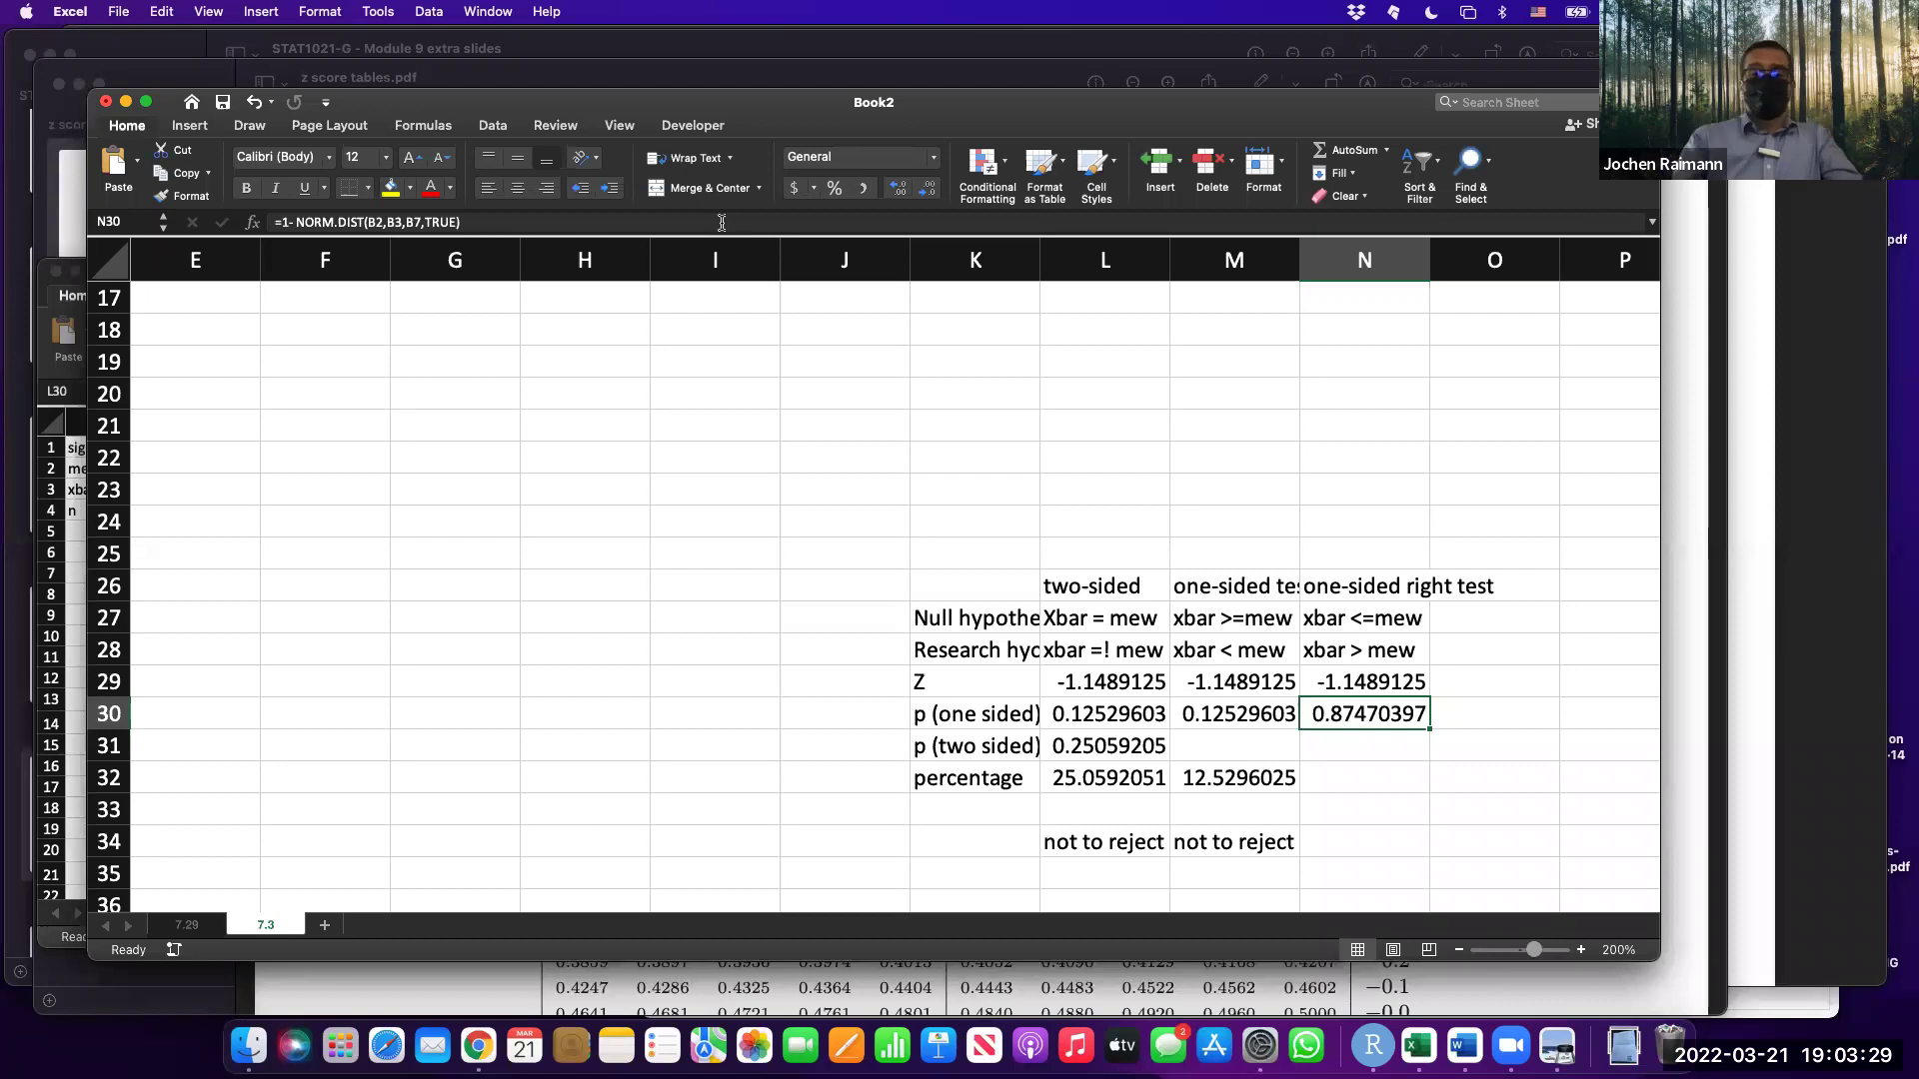
{"action": "double_click", "coordinate": [1349, 713]}
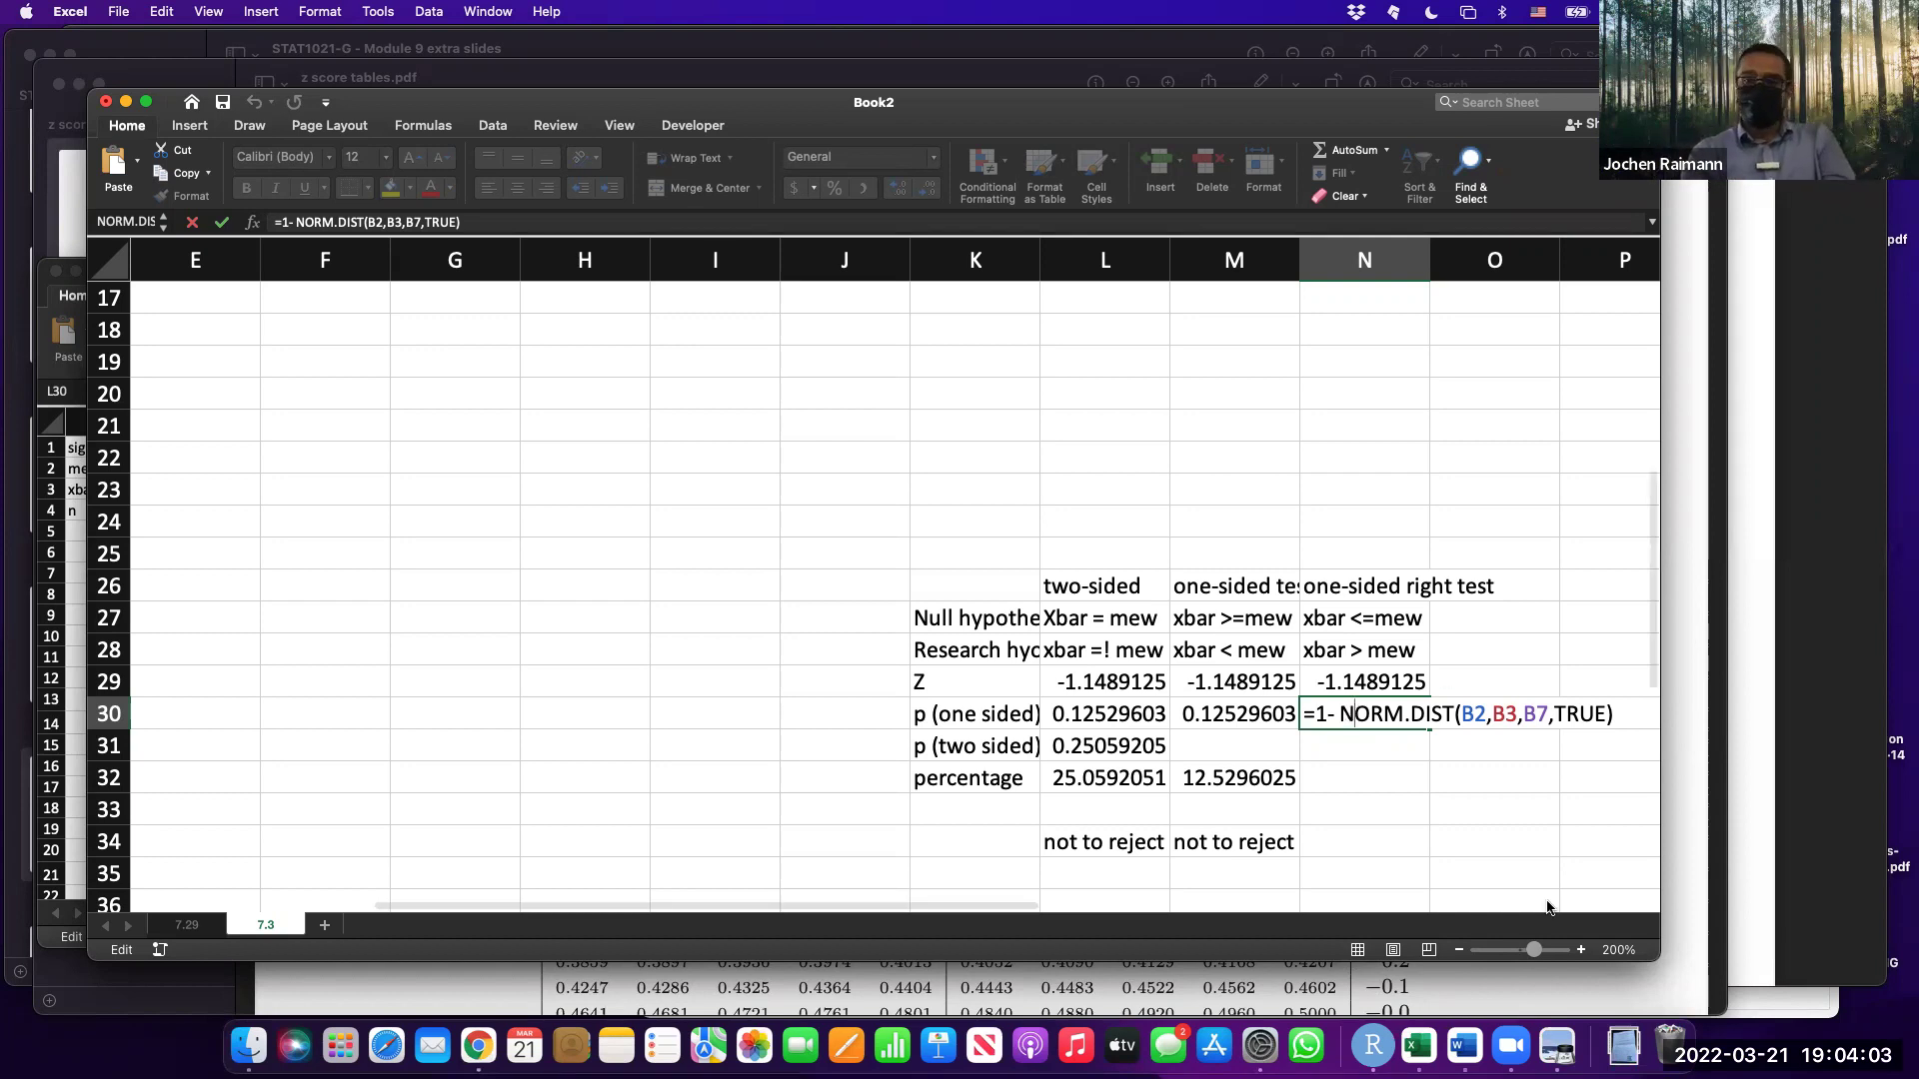
{"action": "key", "text": "Return"}
Calculate the right-test percentage in N32 with the formula =N30*100.
{"action": "key", "text": "Down"}
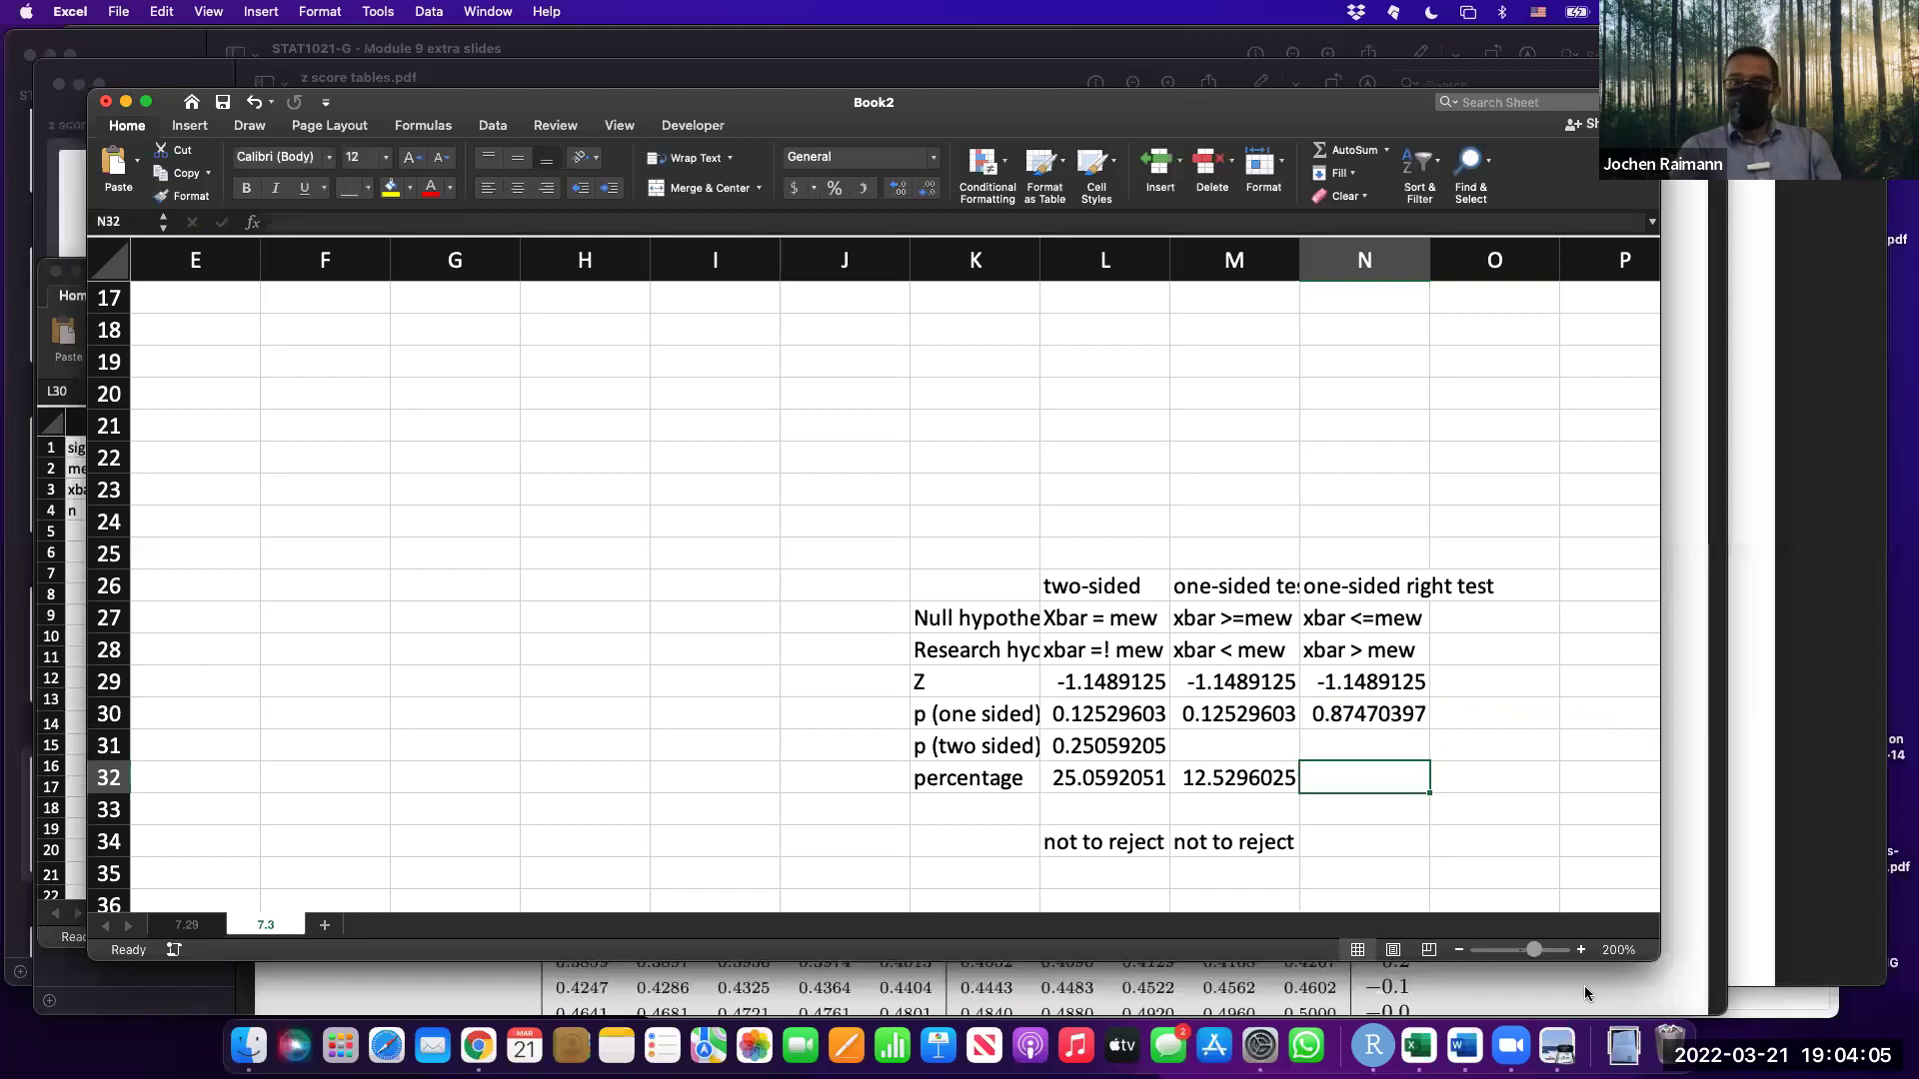
{"action": "type", "text": "="}
{"action": "key", "text": "Up"}
{"action": "key", "text": "Up"}
{"action": "type", "text": "*100"}
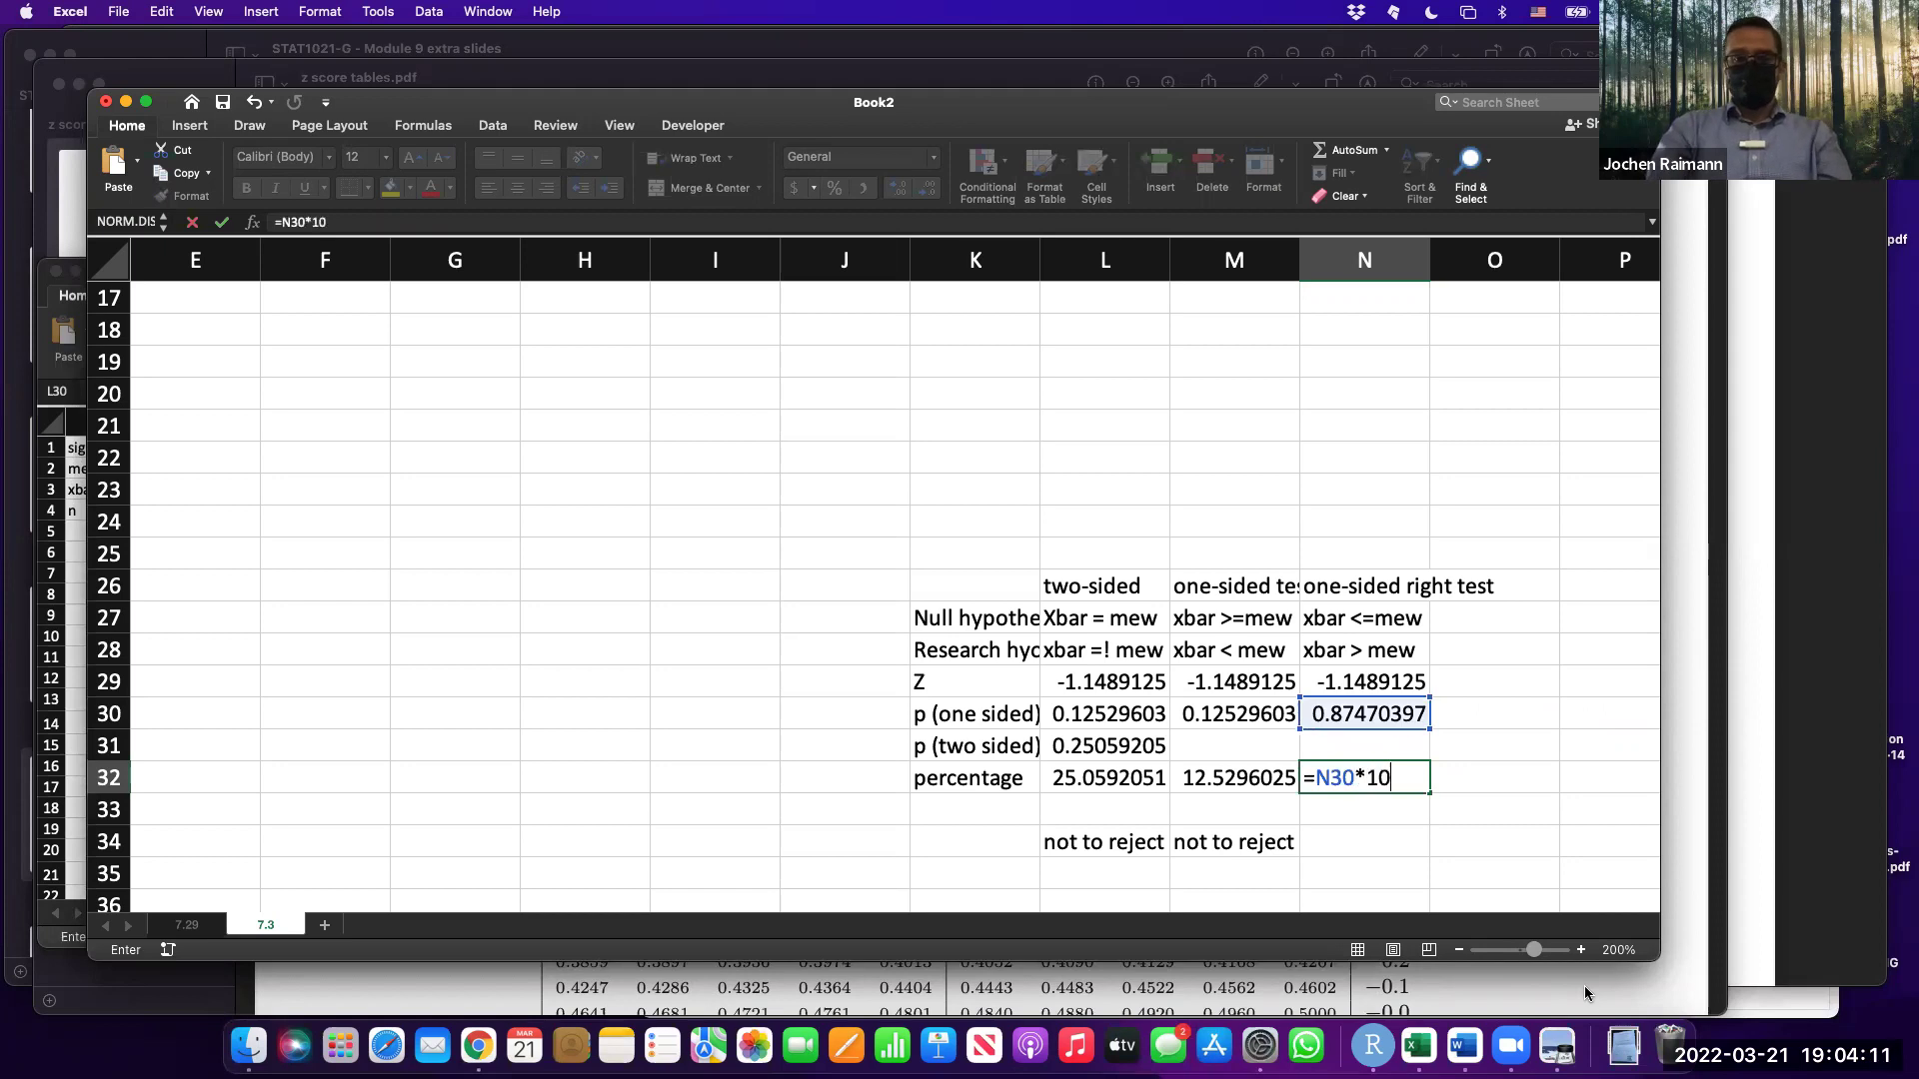
{"action": "key", "text": "Return"}
Enter the conclusion "not to reject" in N34 for the one-sided right test.
{"action": "key", "text": "Down"}
{"action": "type", "text": "not to rejec"}
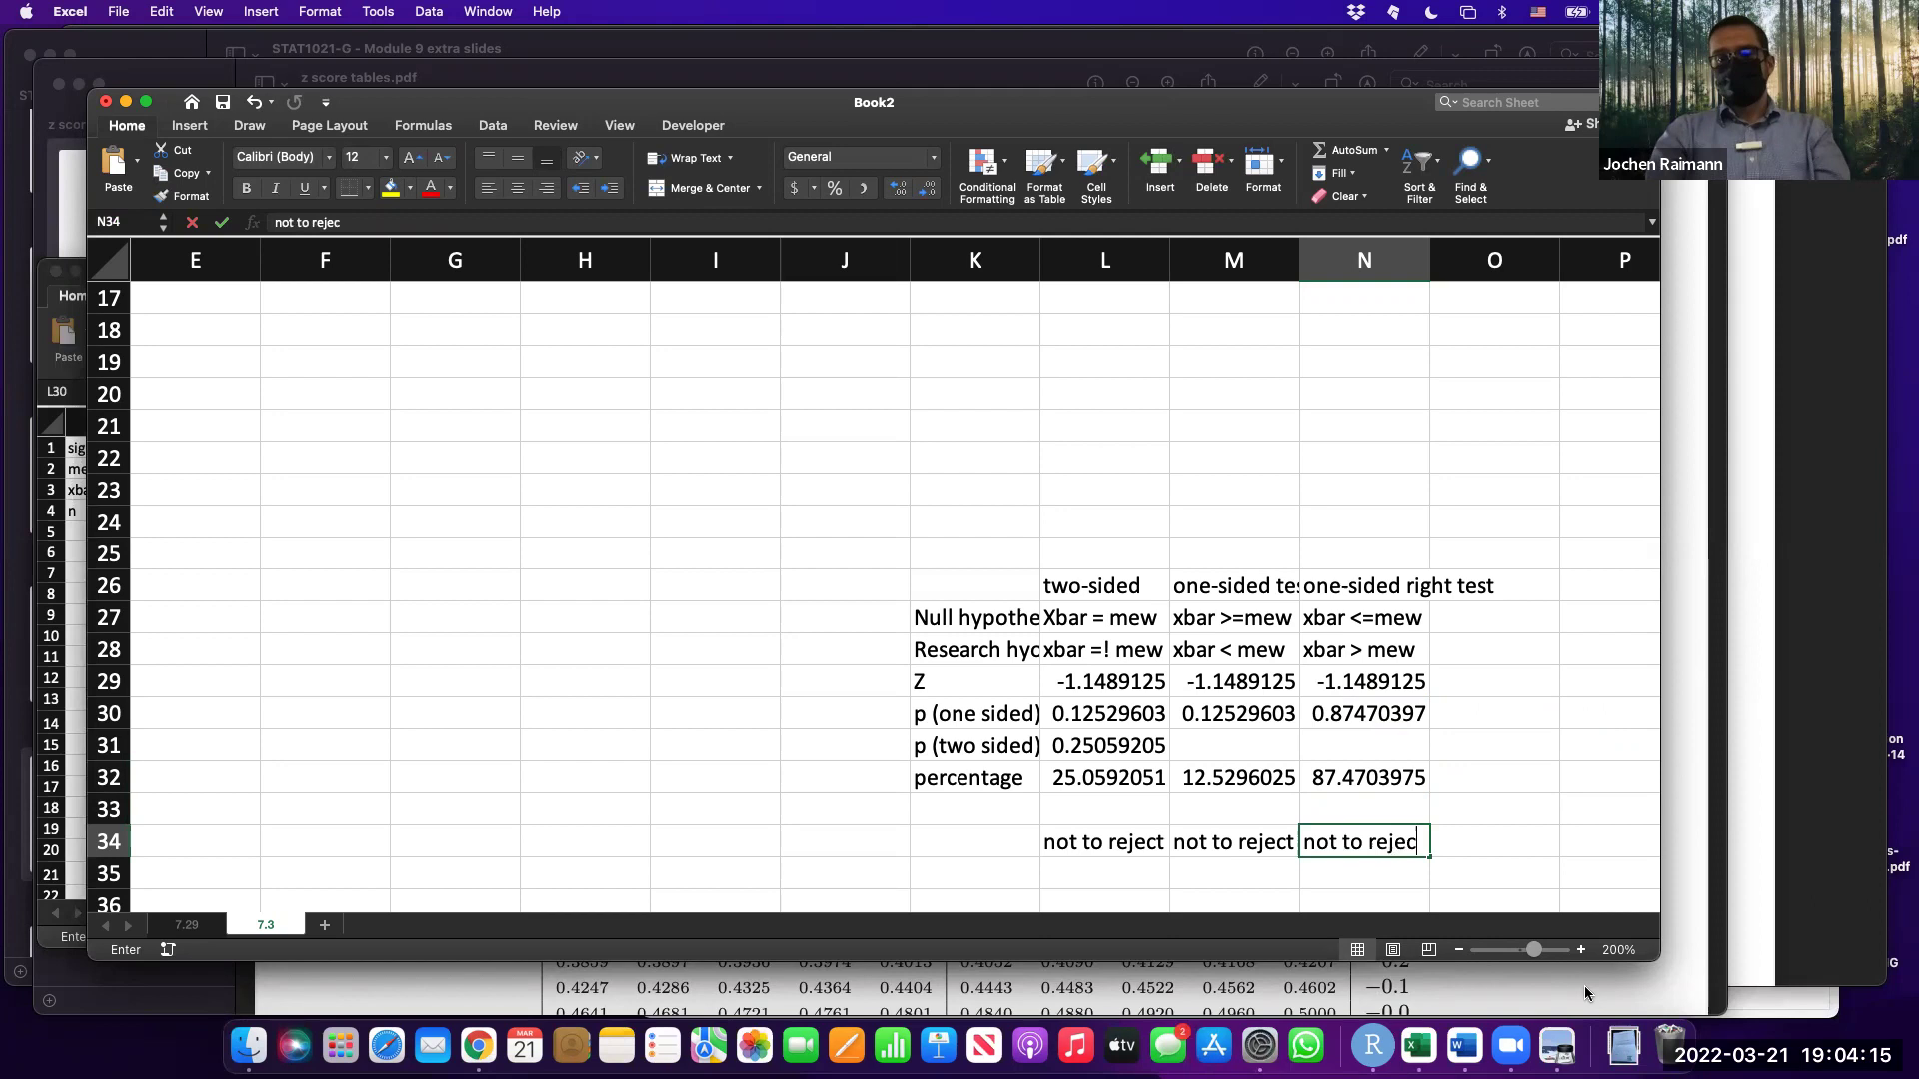
{"action": "type", "text": "t"}
{"action": "key", "text": "Return"}
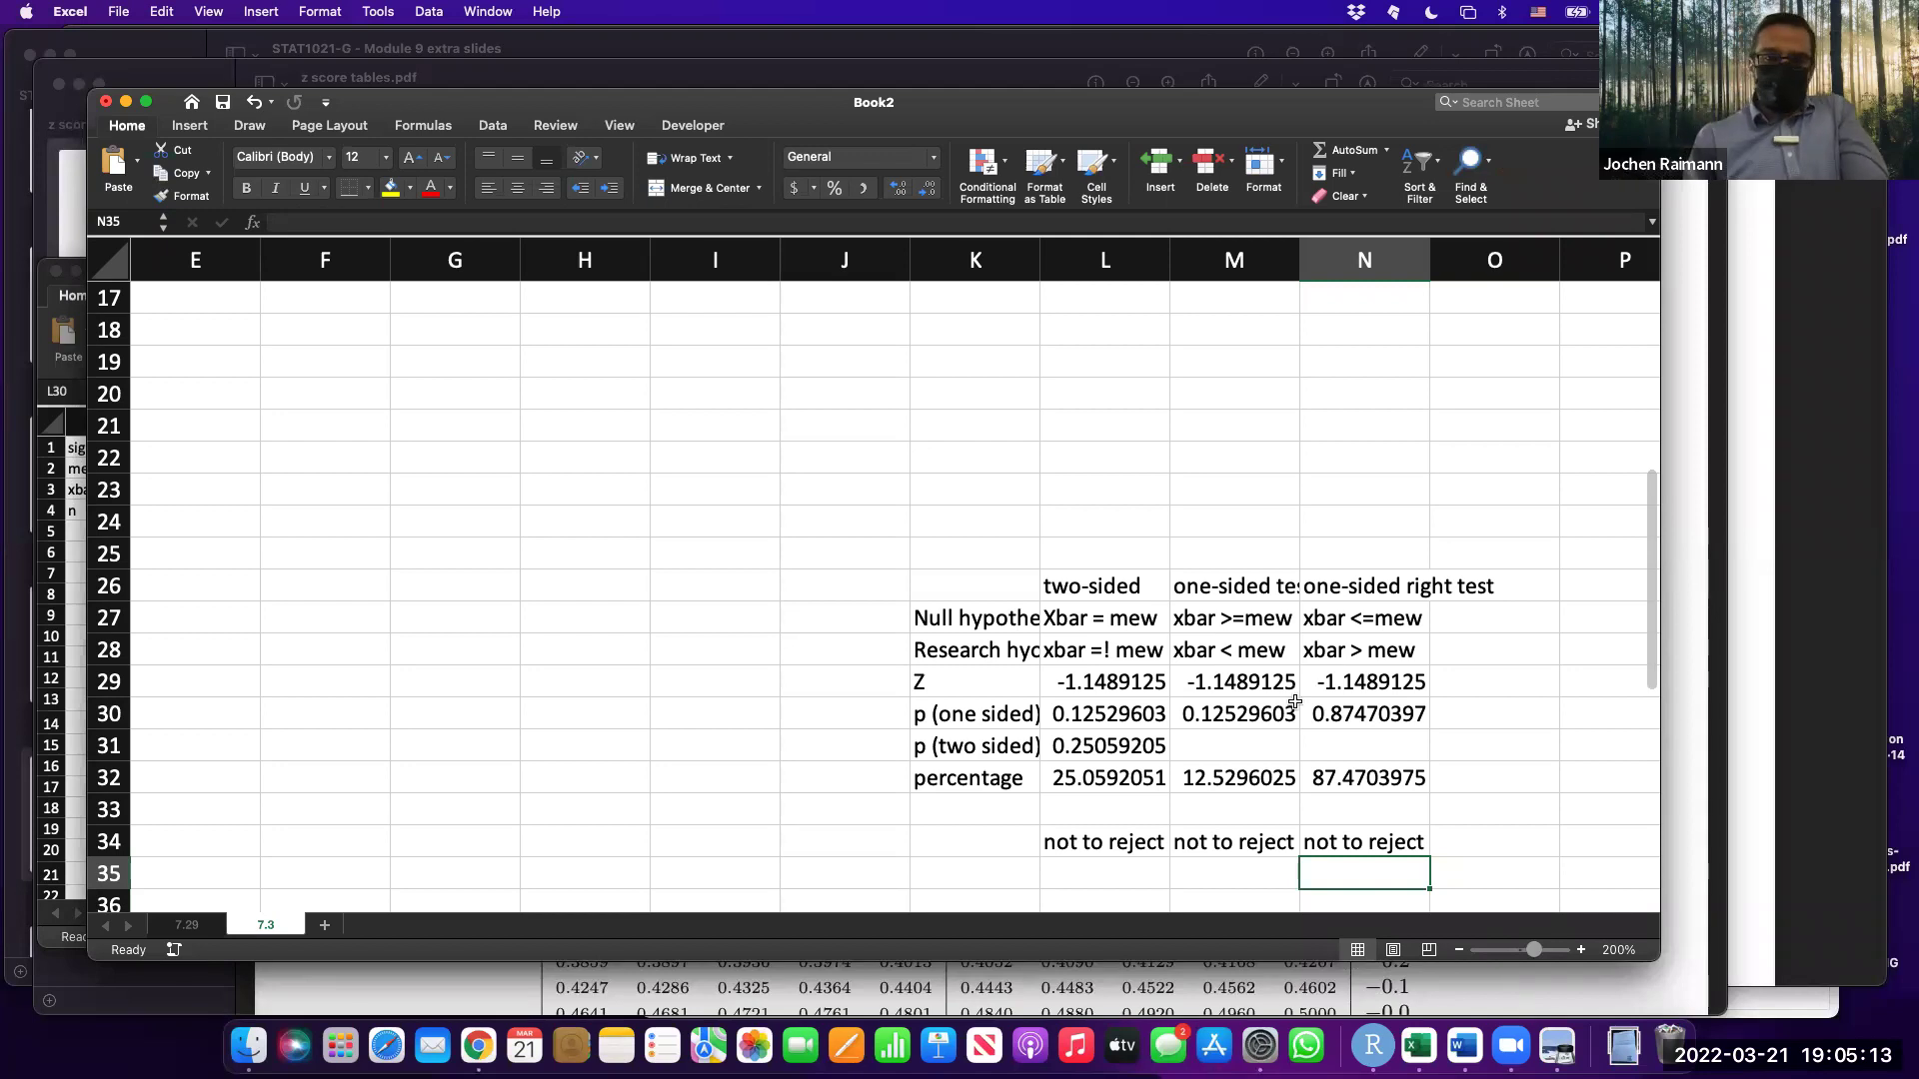
Compare the two one-sided p values in M30:N30, then view the input data in columns A and B.
{"action": "left_click_drag", "start_coordinate": [1244, 715], "coordinate": [1309, 710]}
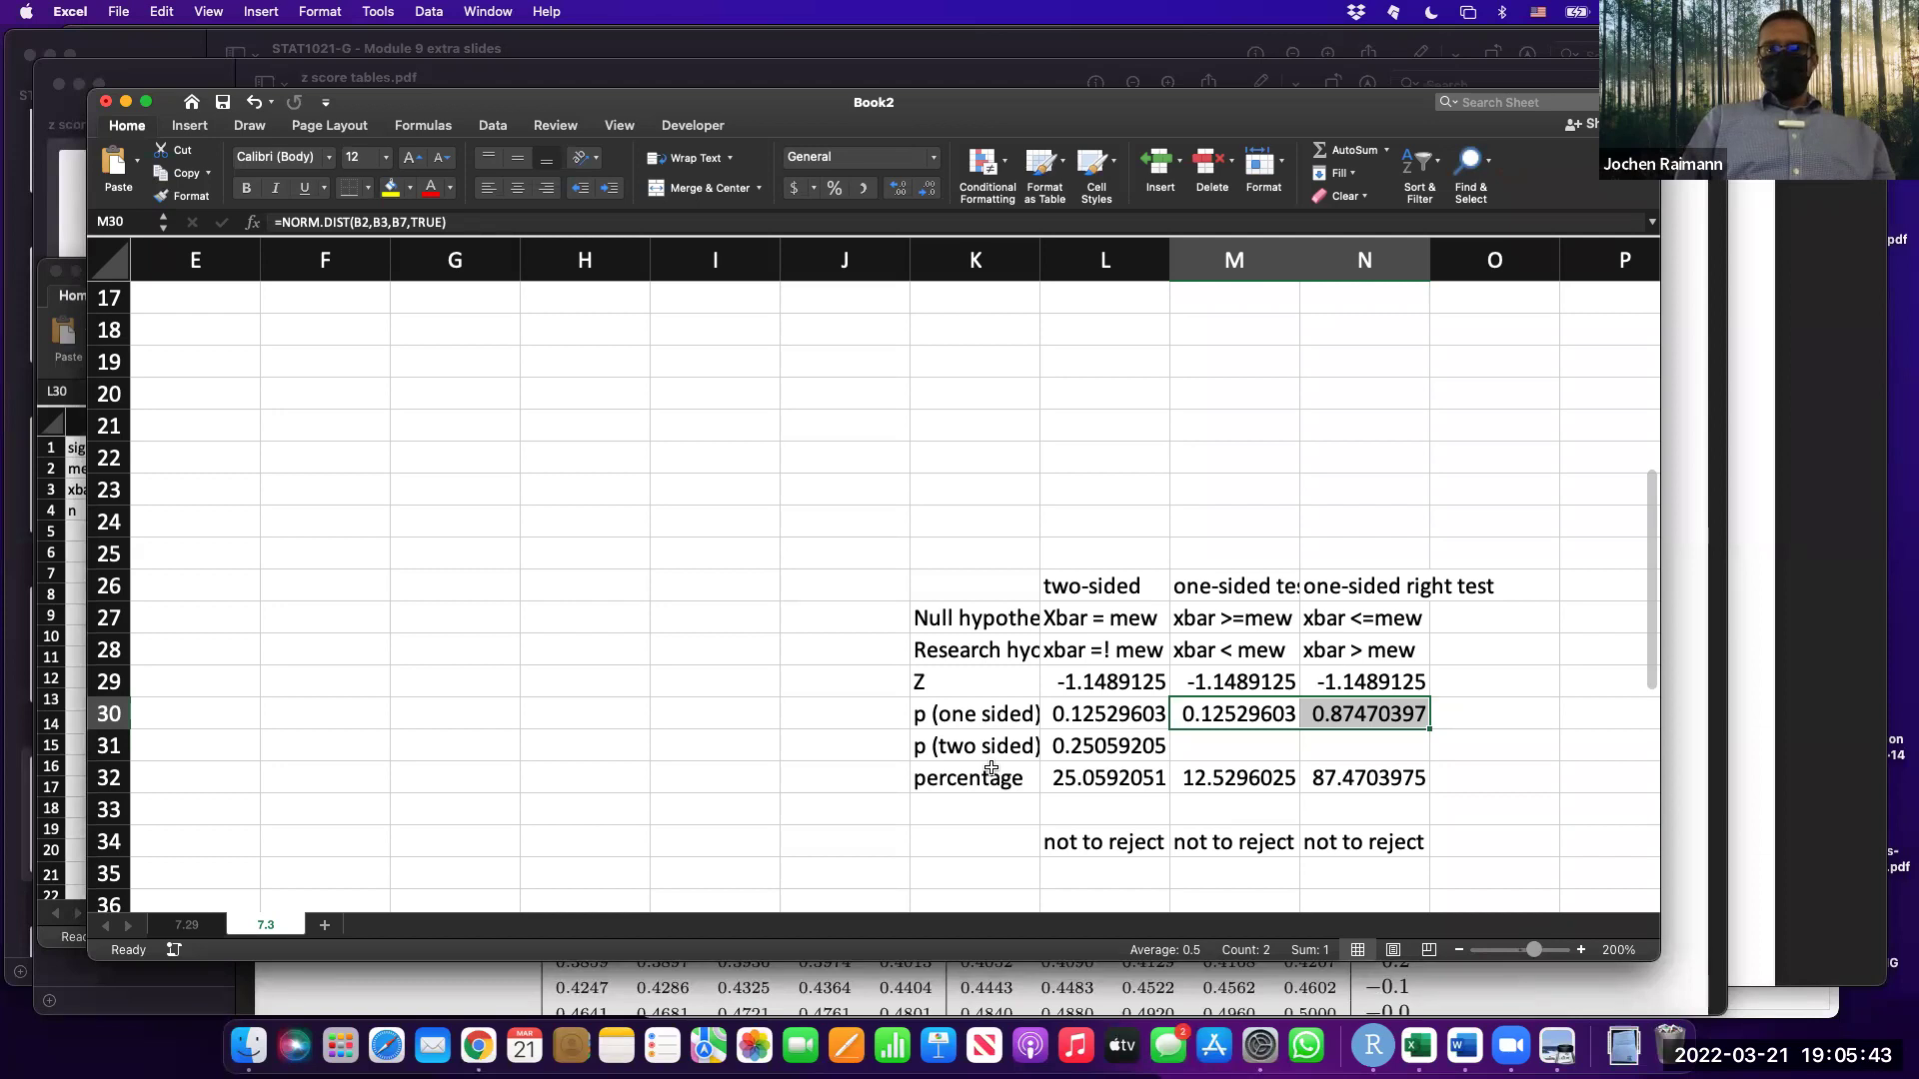
{"action": "scroll", "coordinate": [991, 768], "scroll_direction": "up", "scroll_amount": 10}
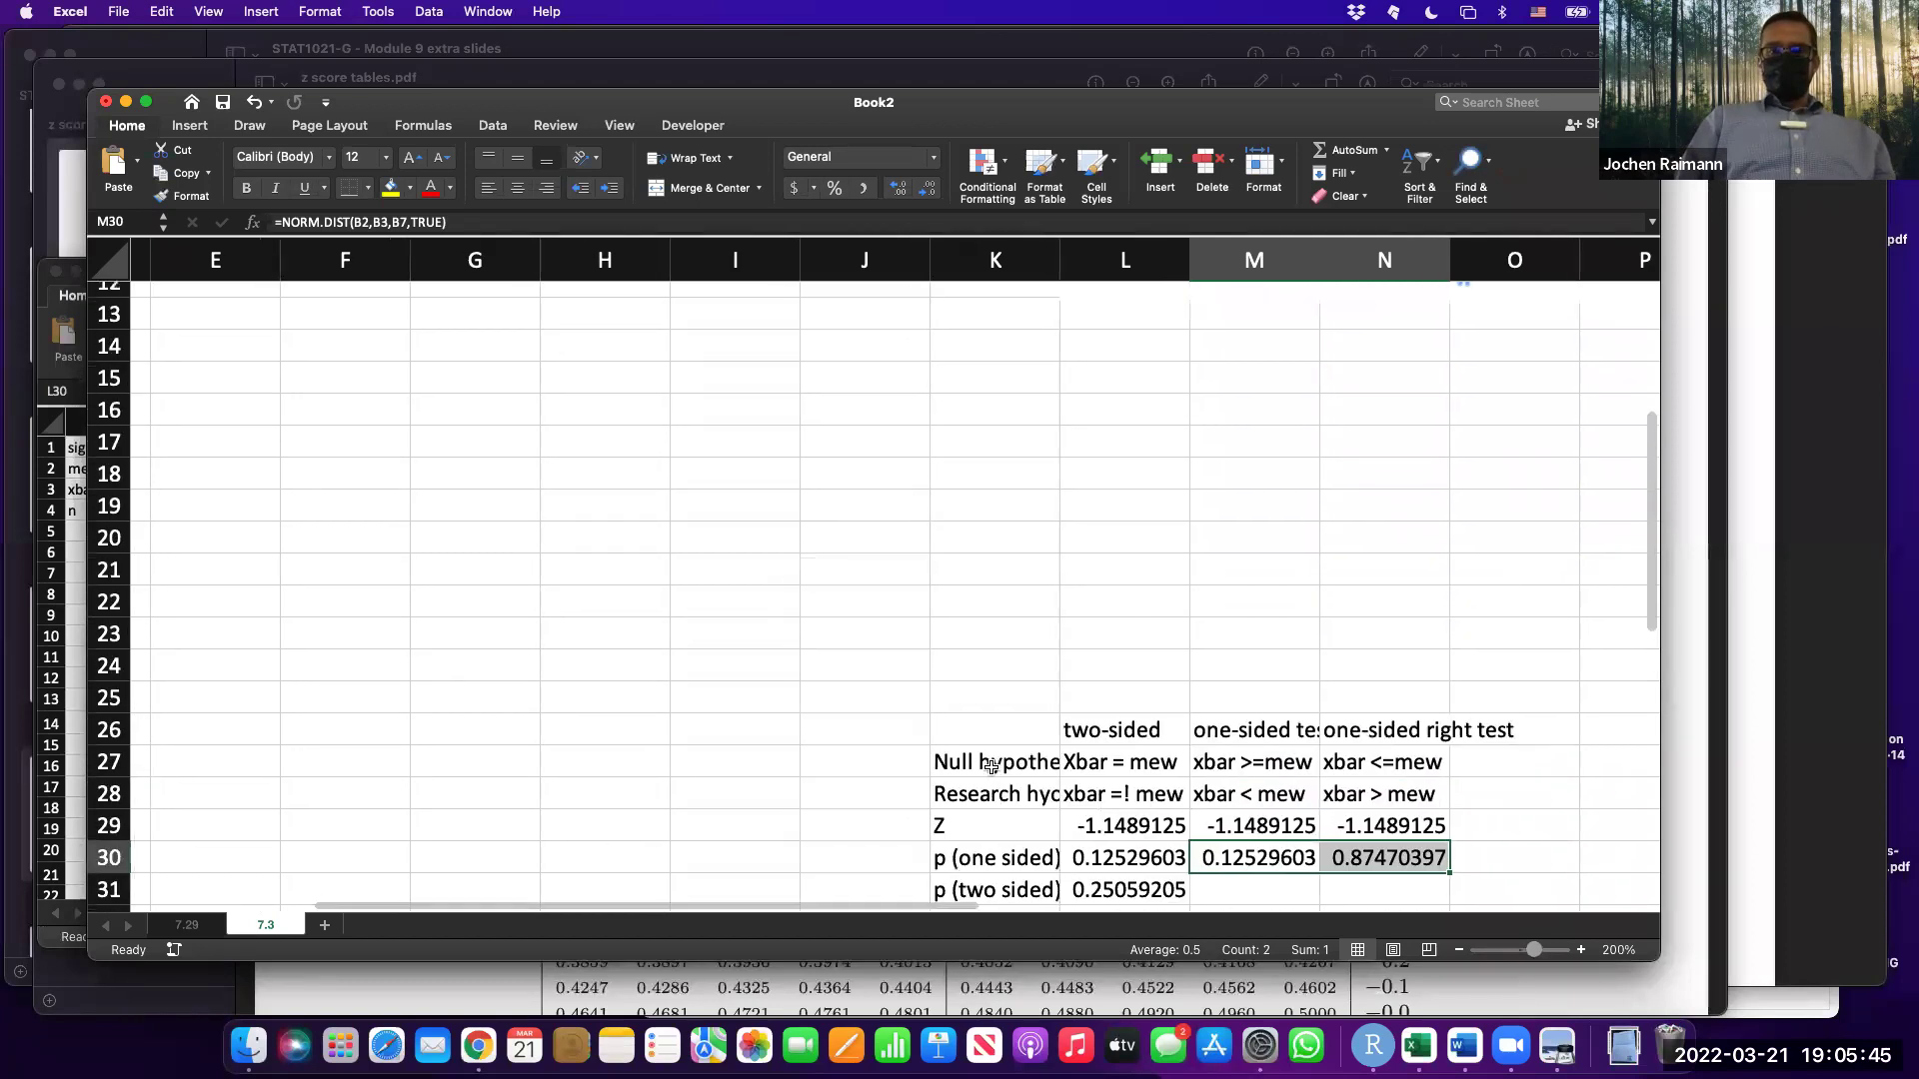
{"action": "scroll", "coordinate": [990, 767], "scroll_direction": "left", "scroll_amount": 2}
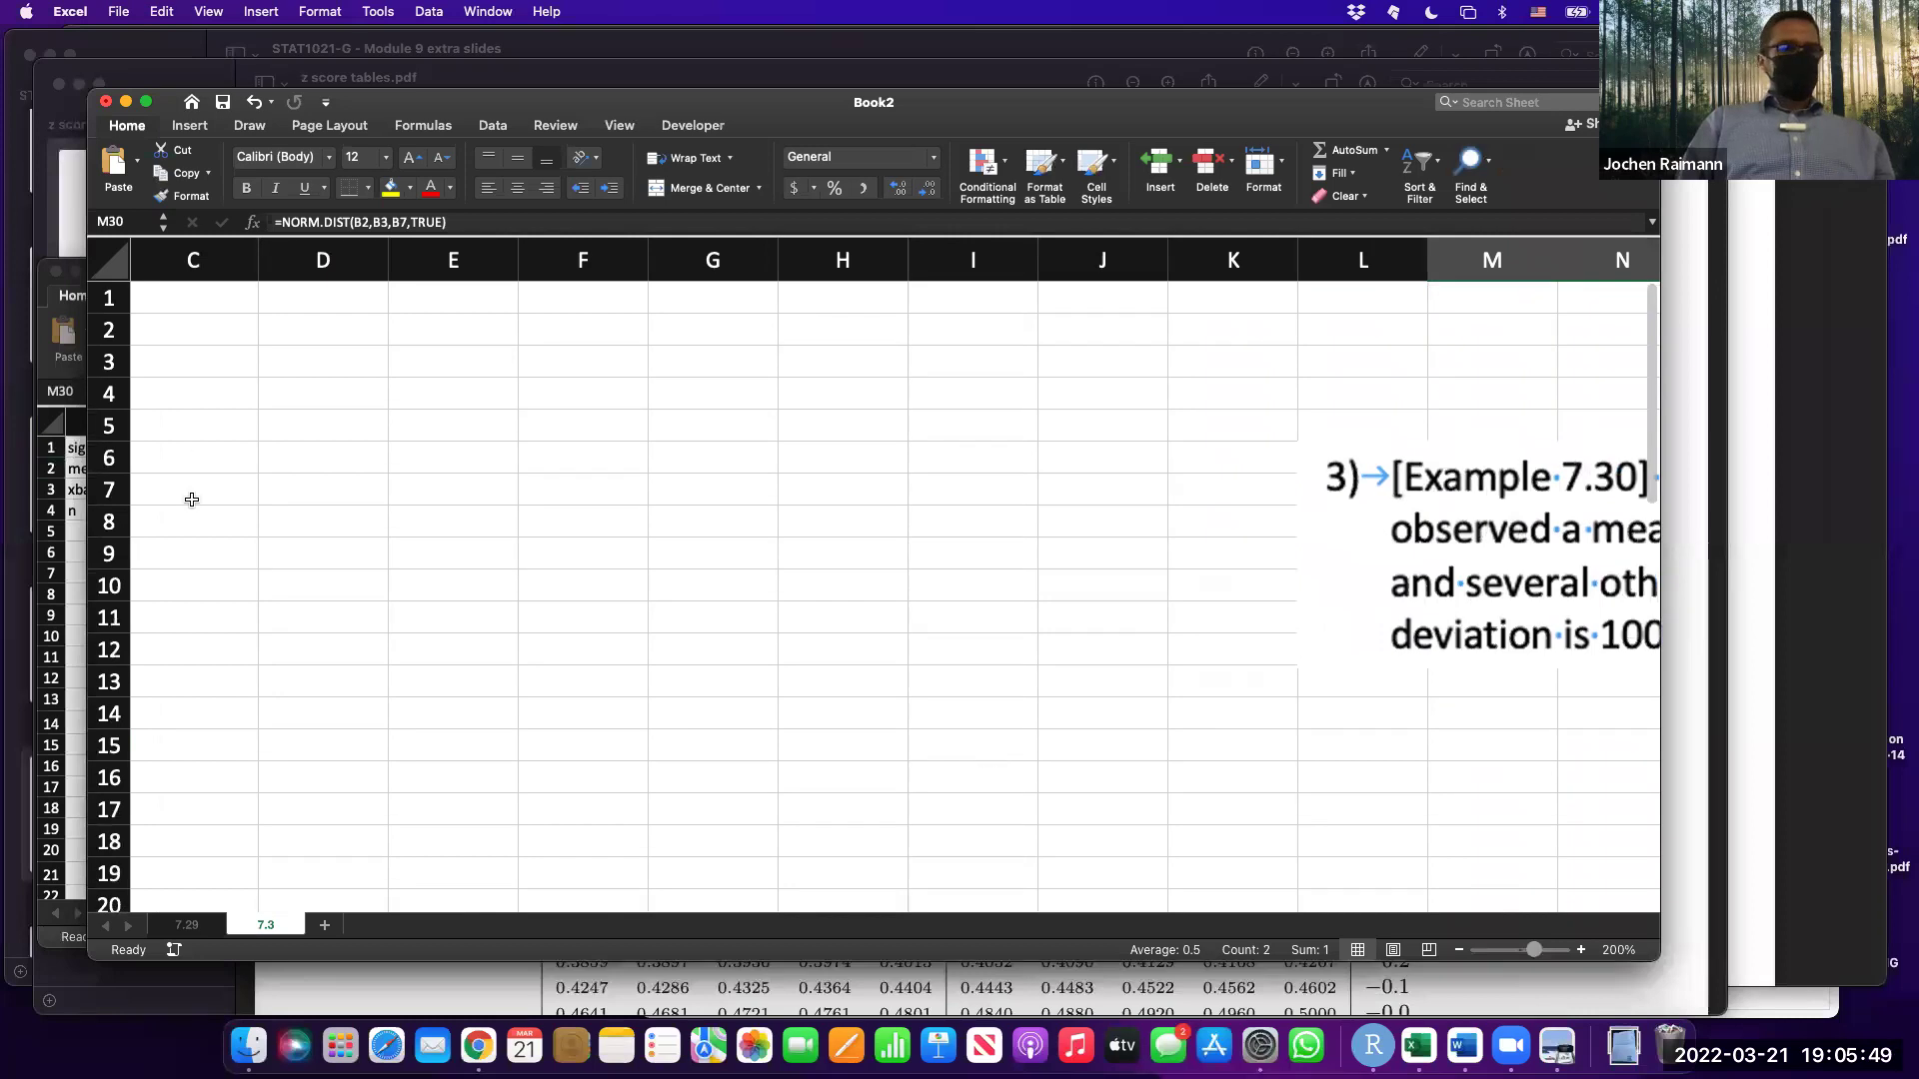
{"action": "scroll", "coordinate": [191, 499], "scroll_direction": "left", "scroll_amount": 3}
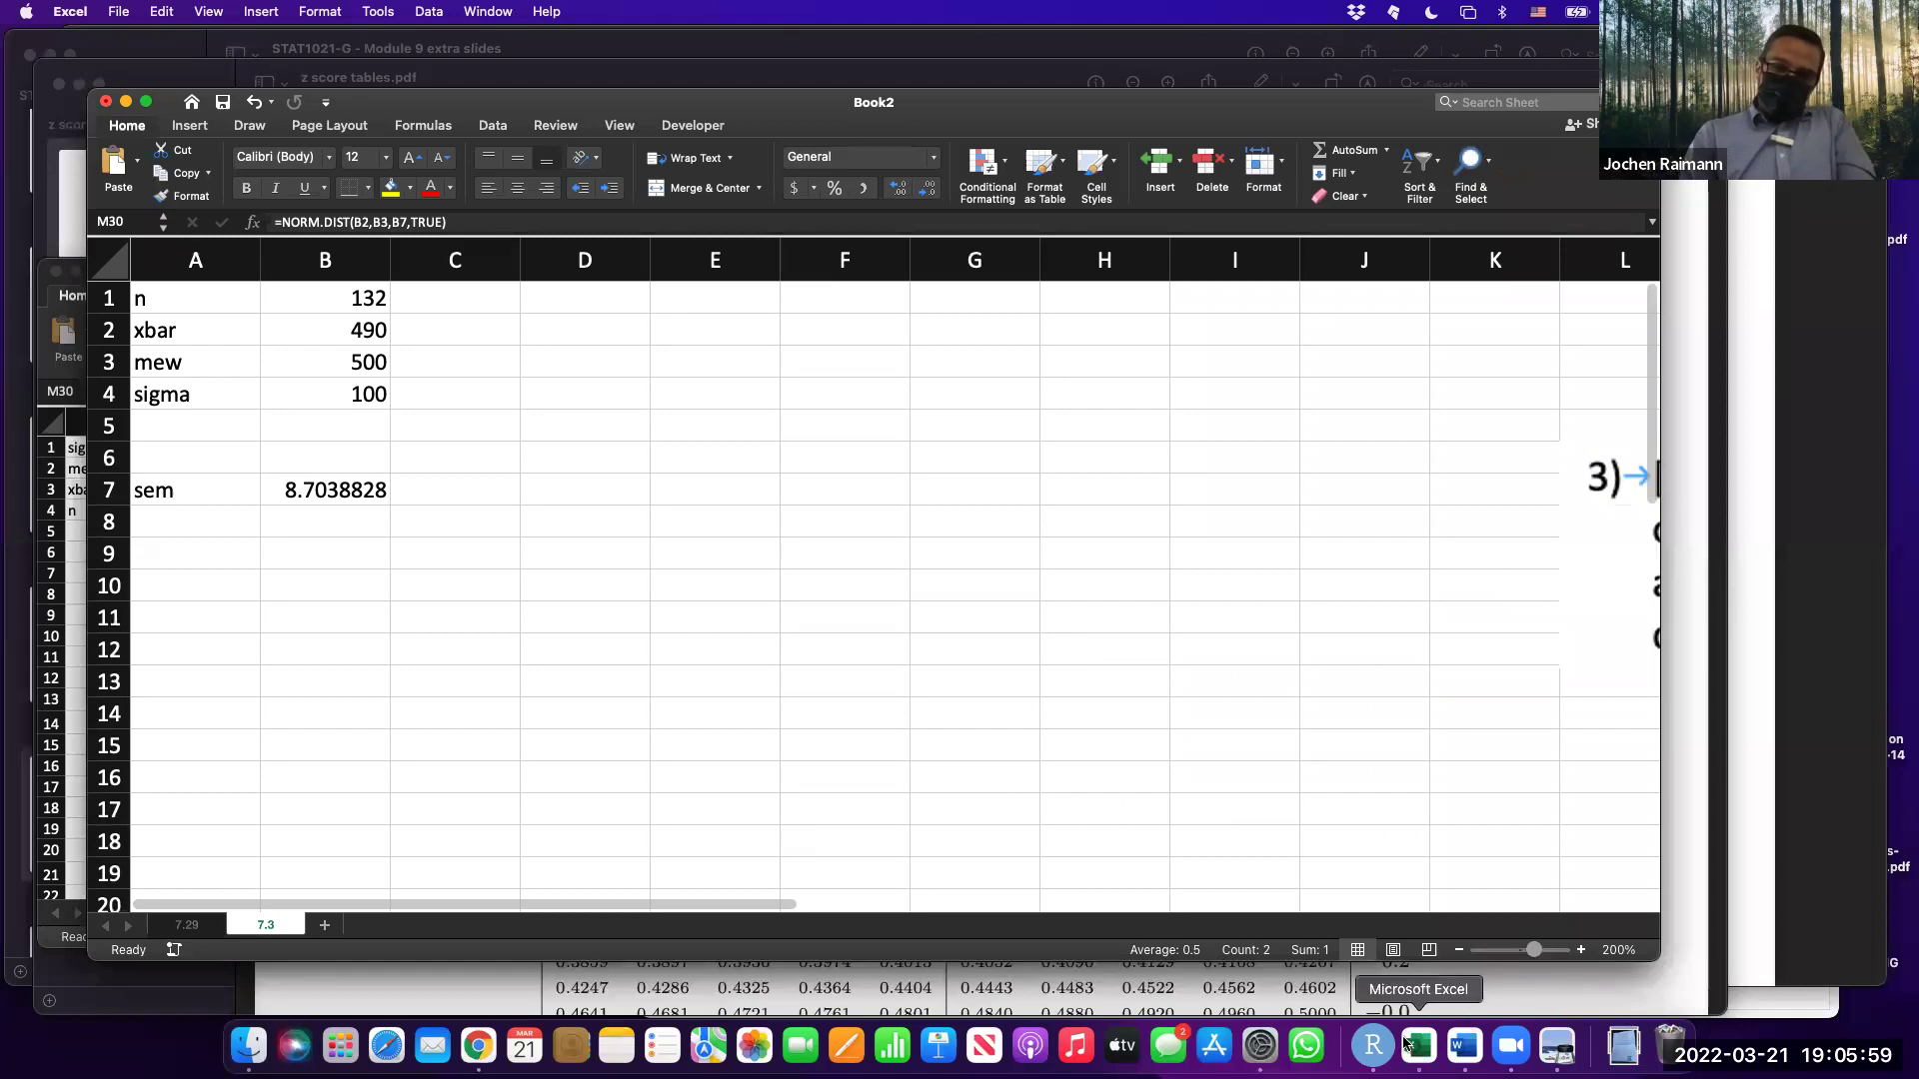
Switch to RStudio, widen its window and Environment pane, and show the beginning of the Practice Lab 2.R script.
{"action": "left_click", "coordinate": [1371, 1046]}
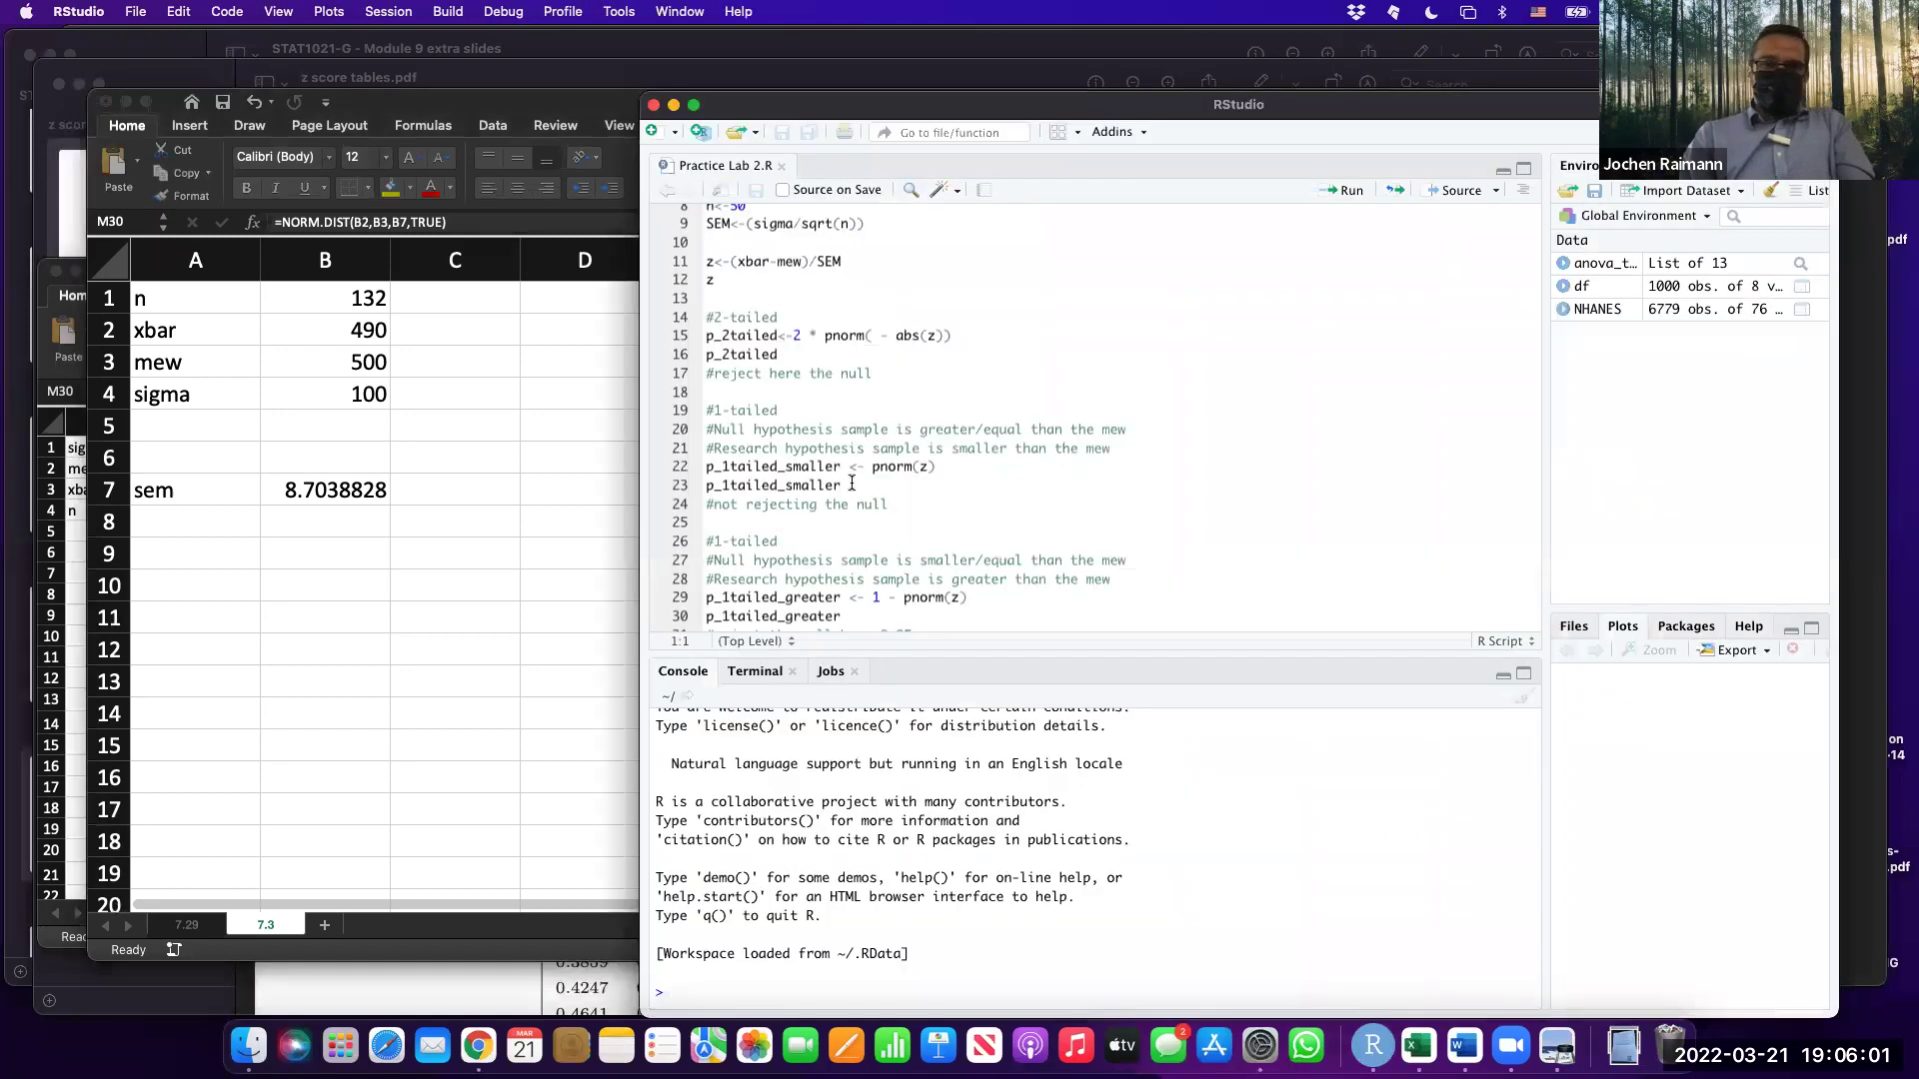
{"action": "left_click_drag", "start_coordinate": [1153, 104], "coordinate": [924, 104]}
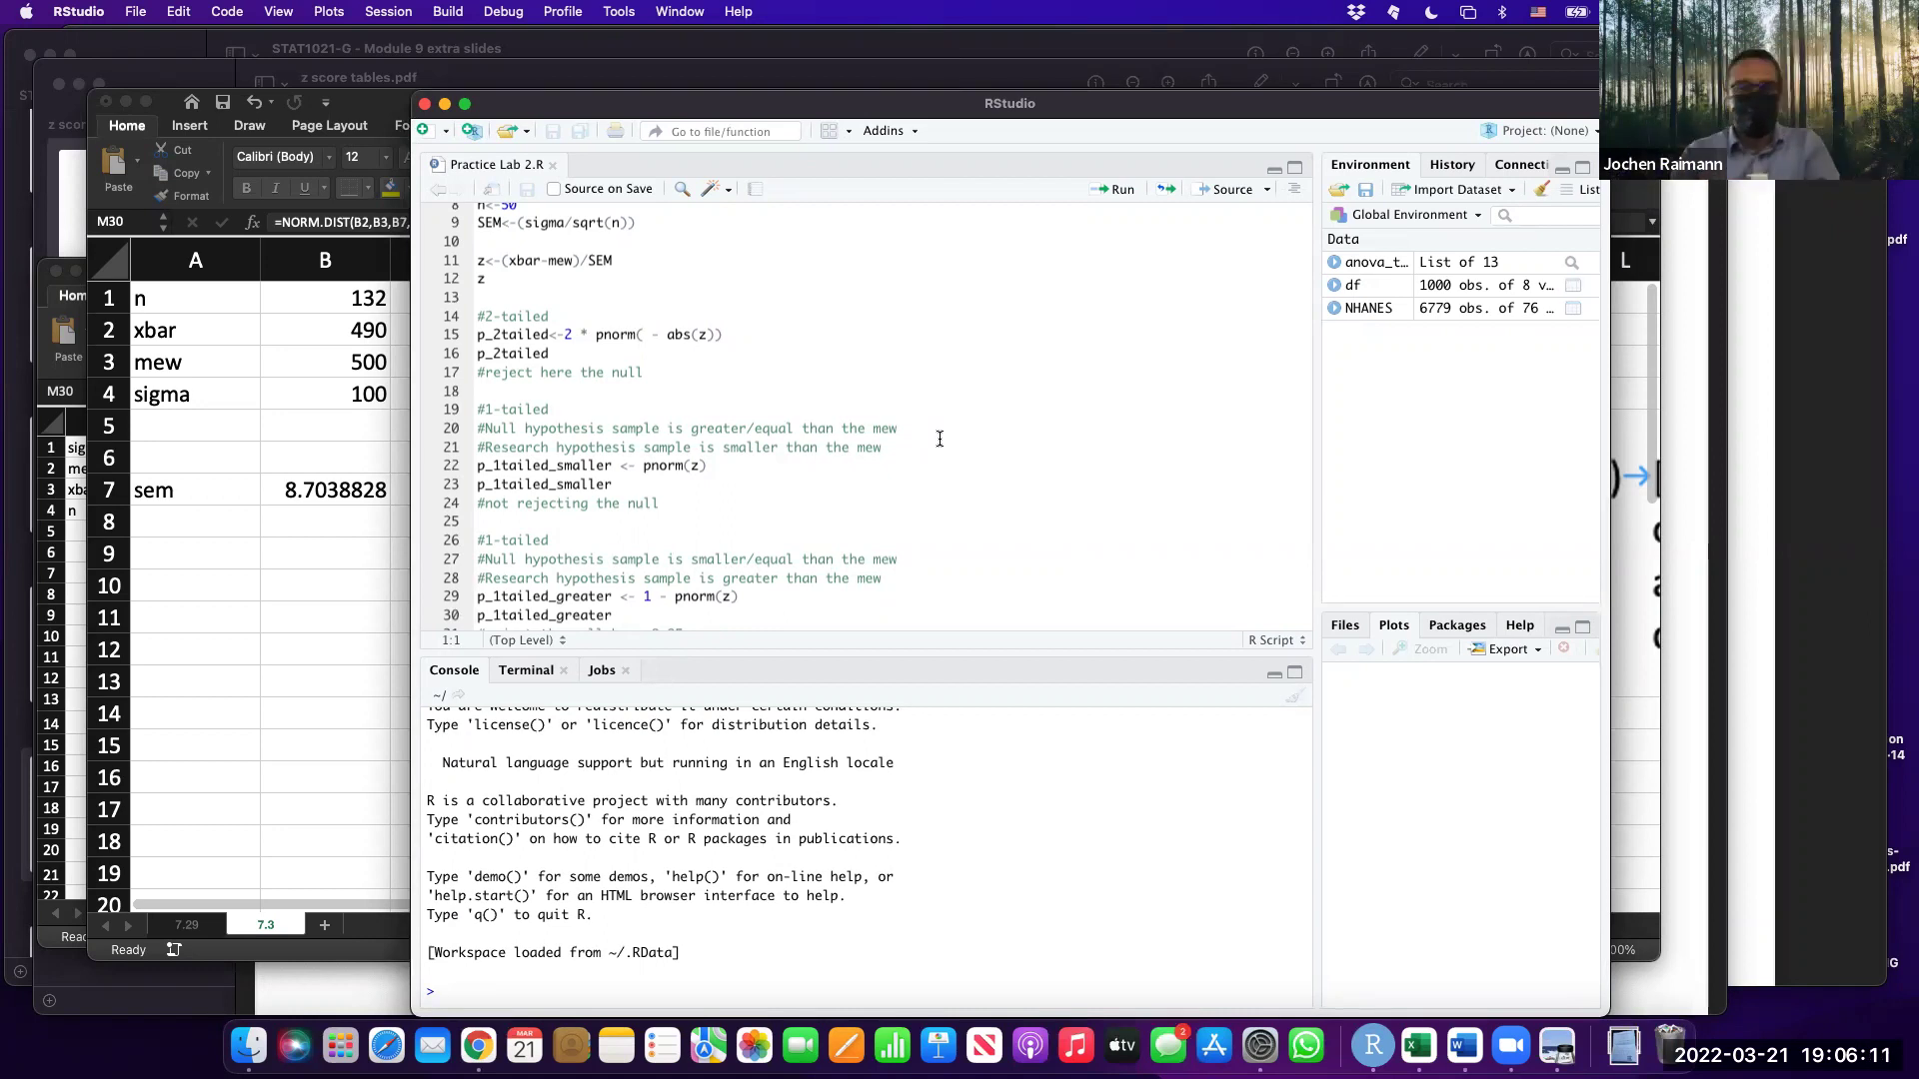
{"action": "scroll", "coordinate": [724, 326], "scroll_direction": "up", "scroll_amount": 3}
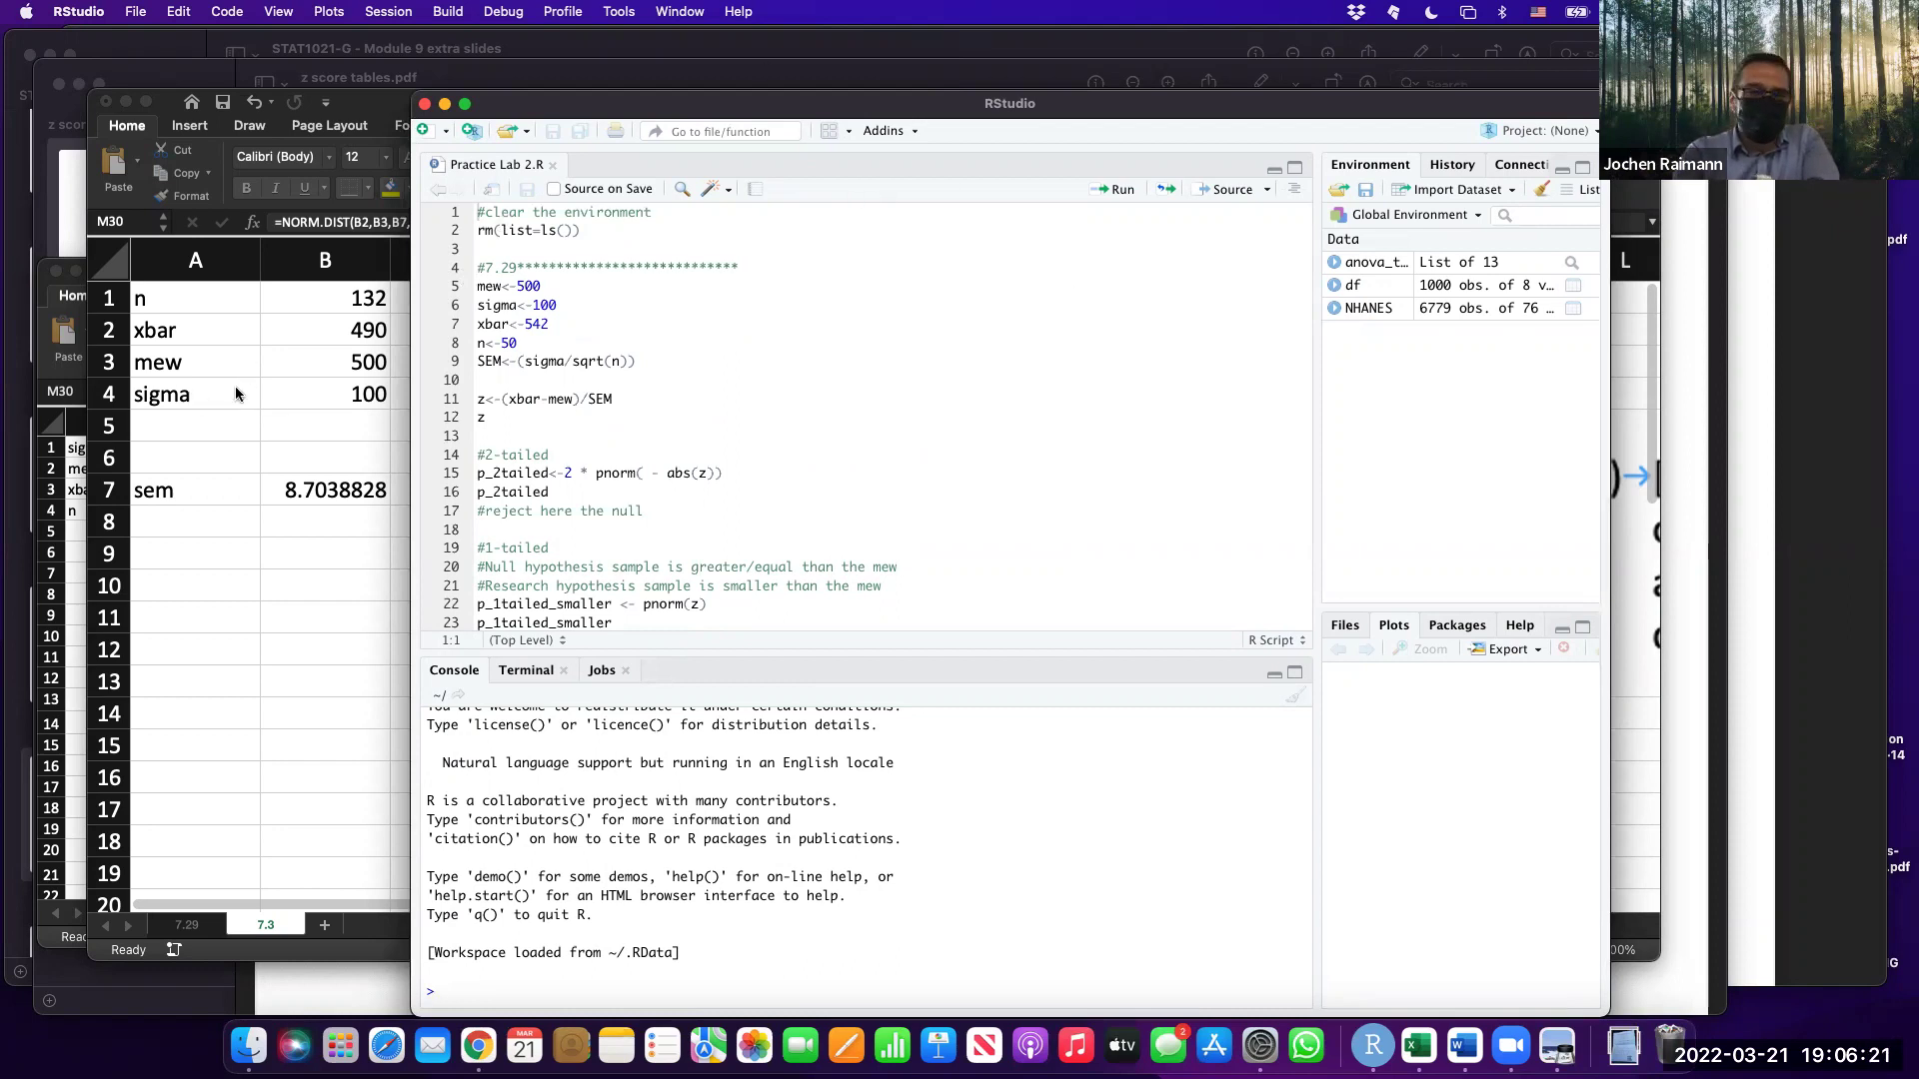
{"action": "left_click_drag", "start_coordinate": [411, 370], "coordinate": [224, 370]}
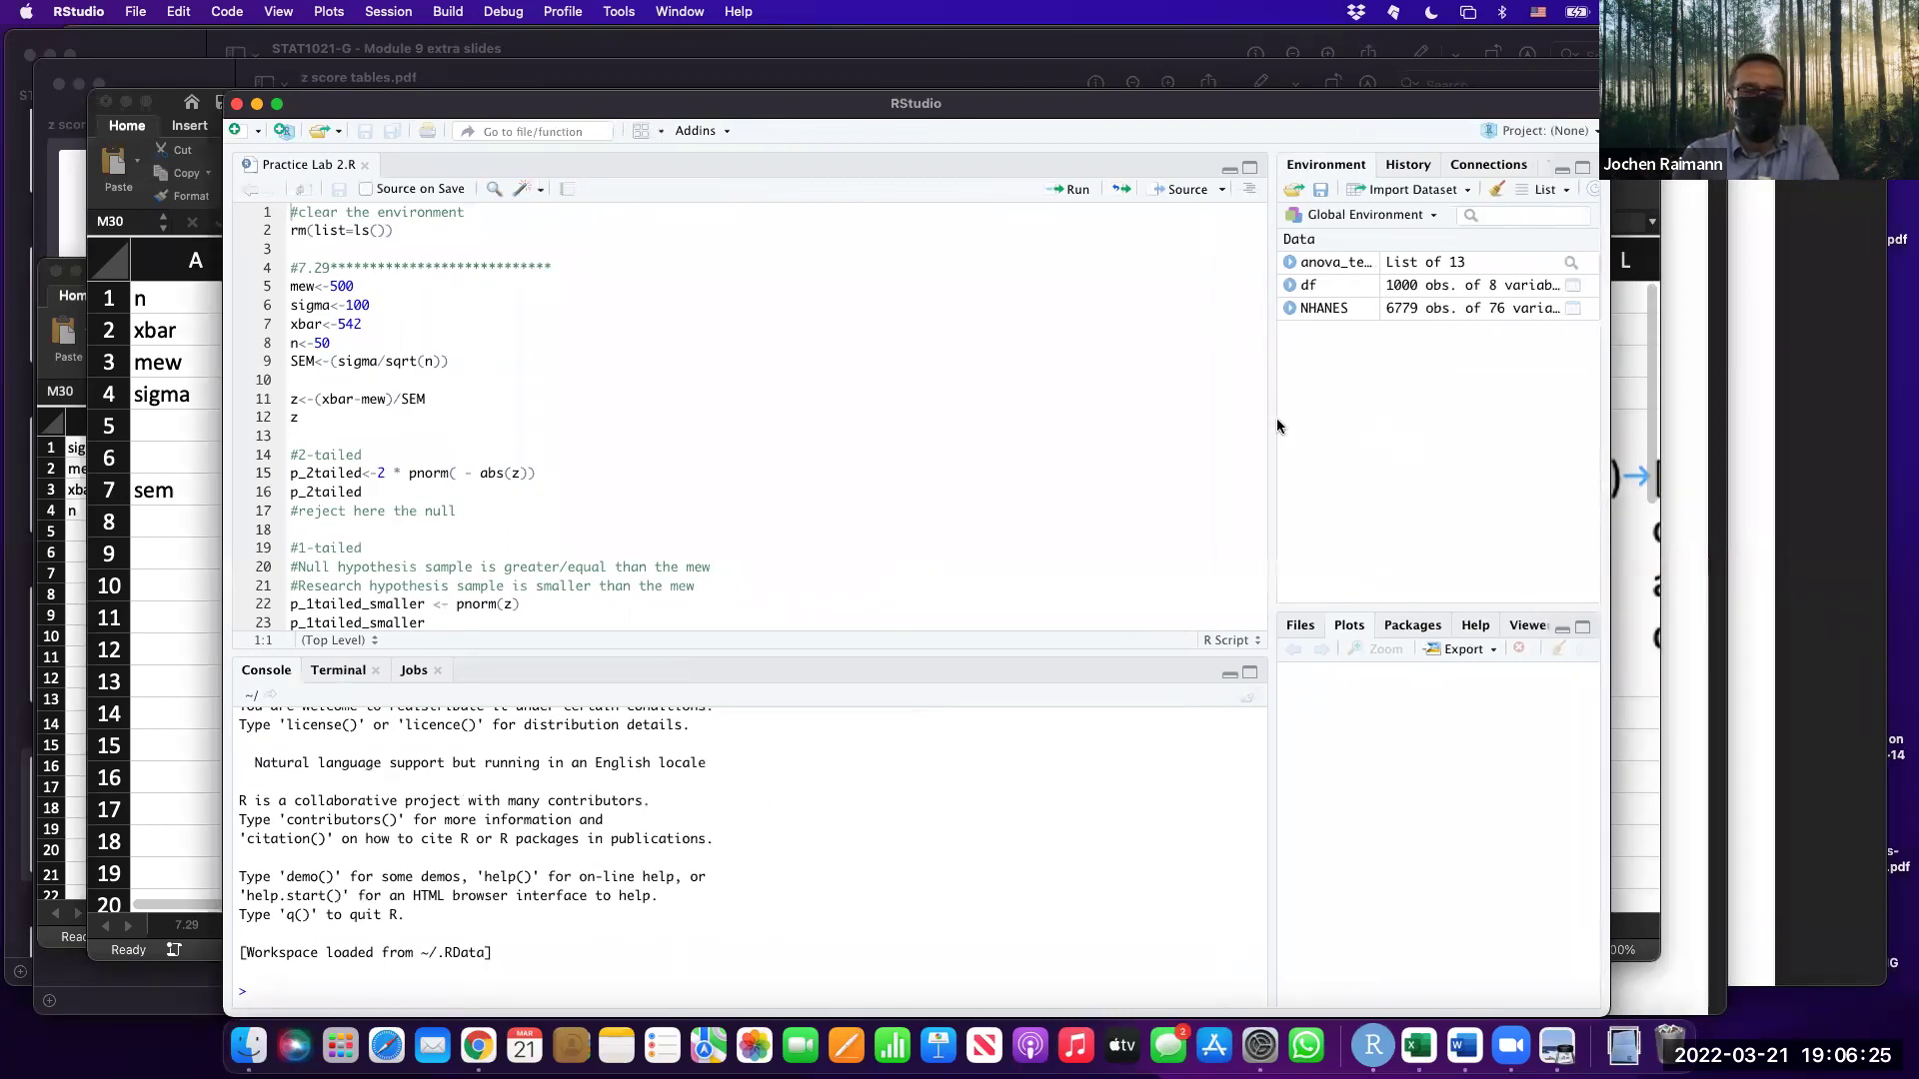
{"action": "left_click_drag", "start_coordinate": [1270, 420], "coordinate": [1063, 398]}
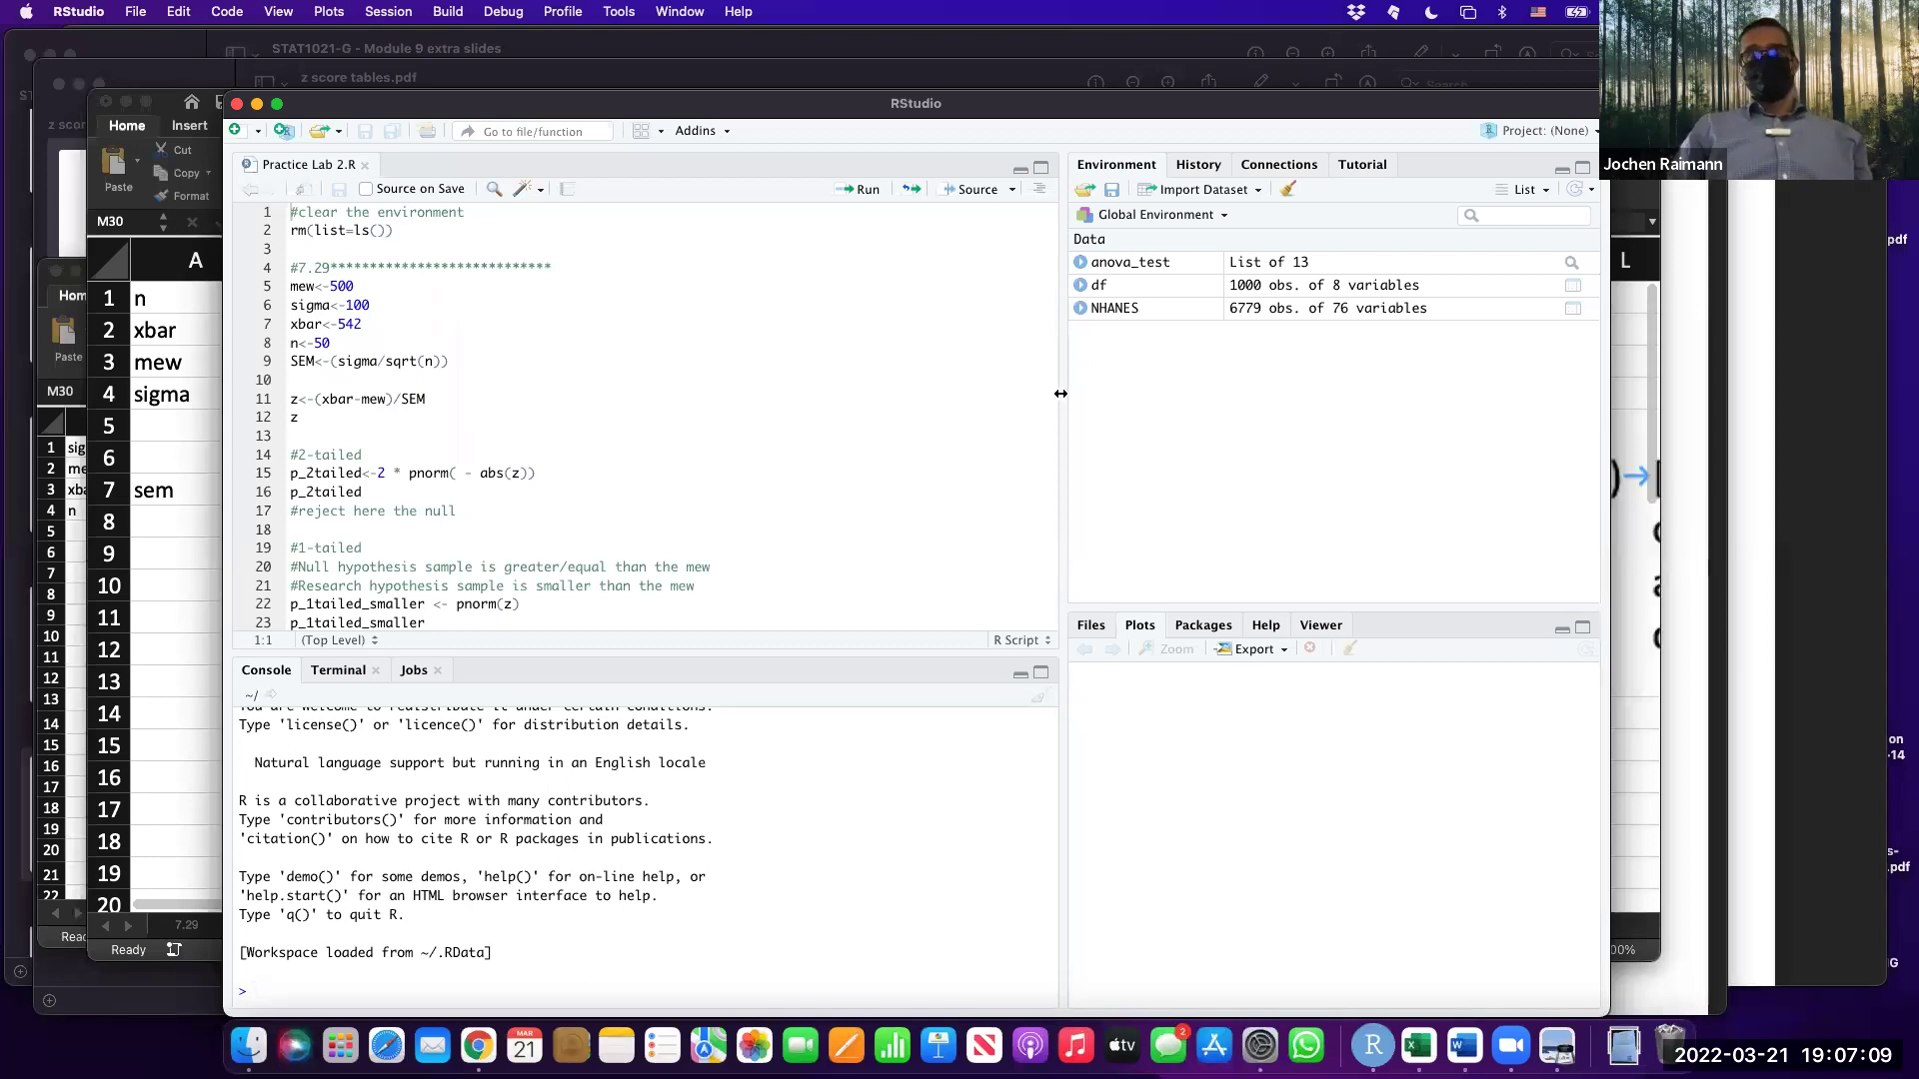
Run the rm(list=ls()) line of the script to clear the environment, undoing any accidental line break in it.
{"action": "left_click", "coordinate": [321, 231]}
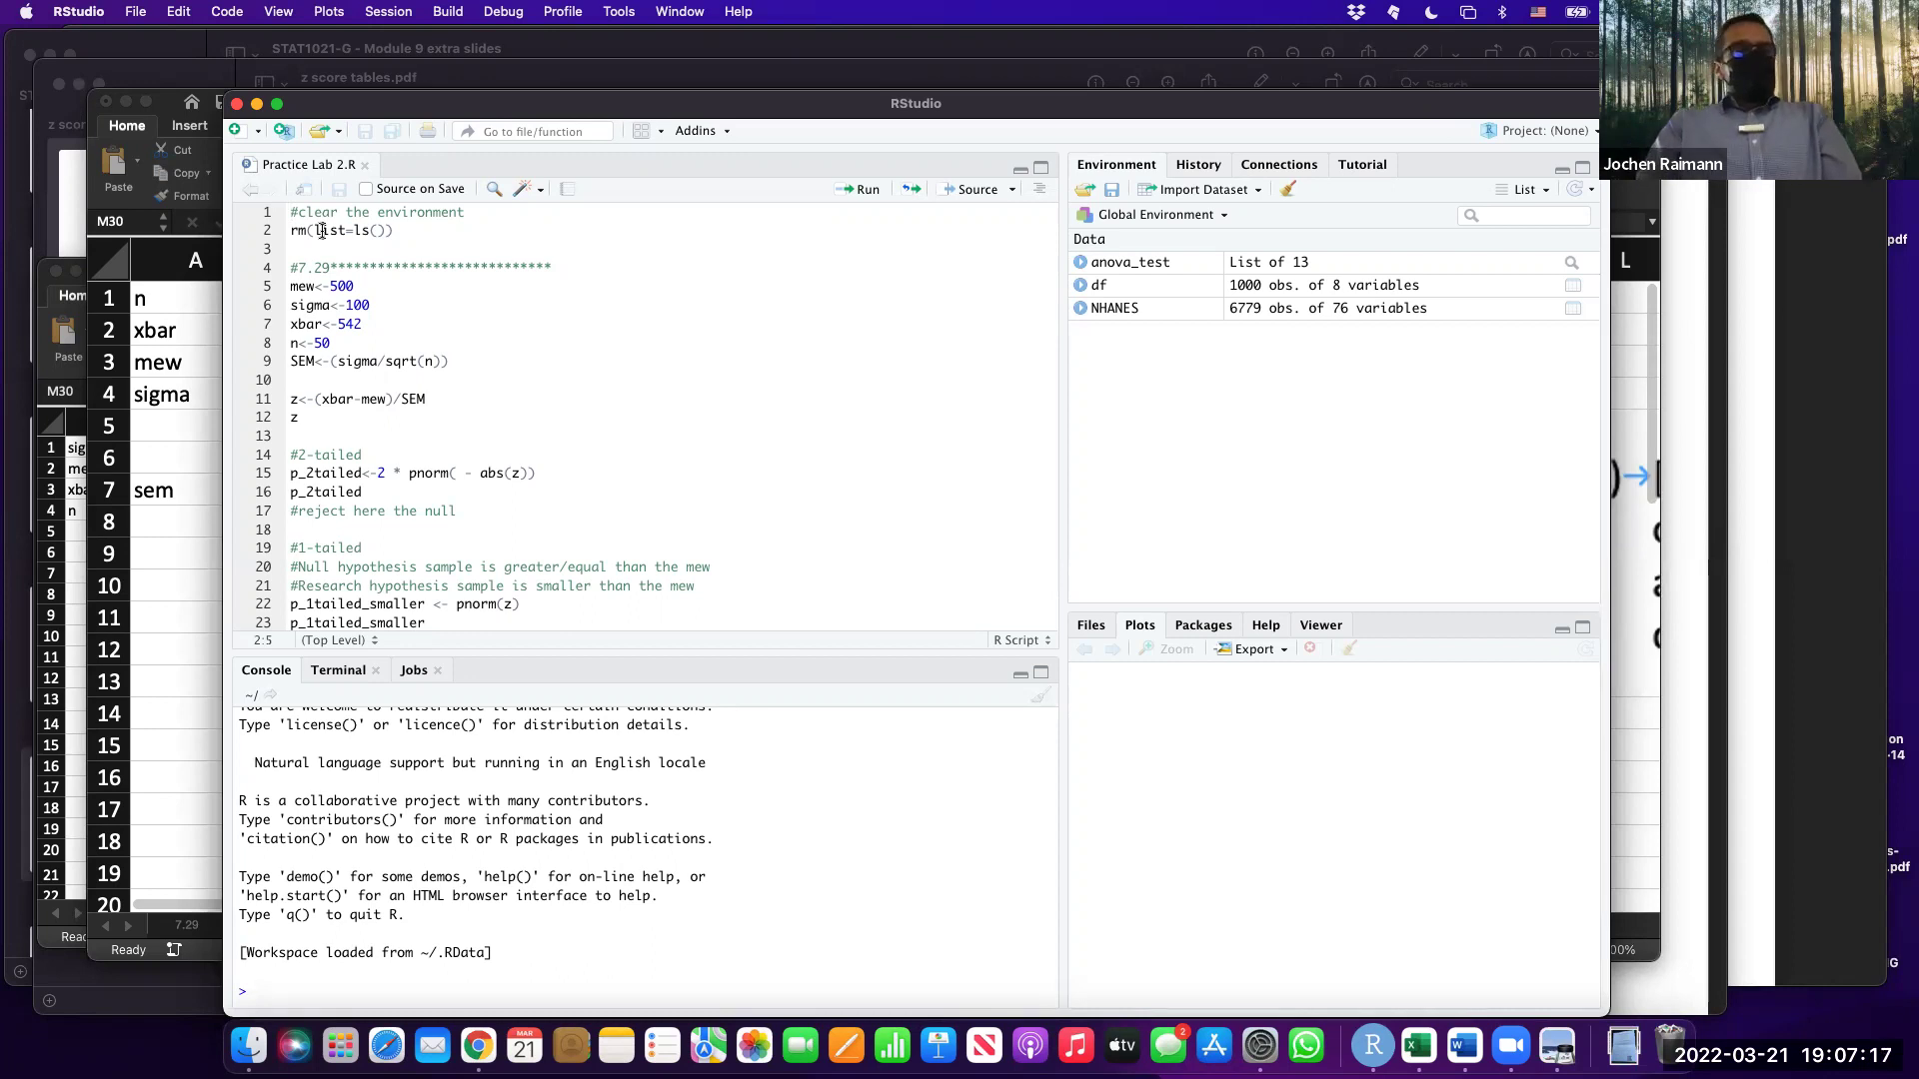
{"action": "left_click", "coordinate": [321, 231]}
{"action": "key", "text": "Return"}
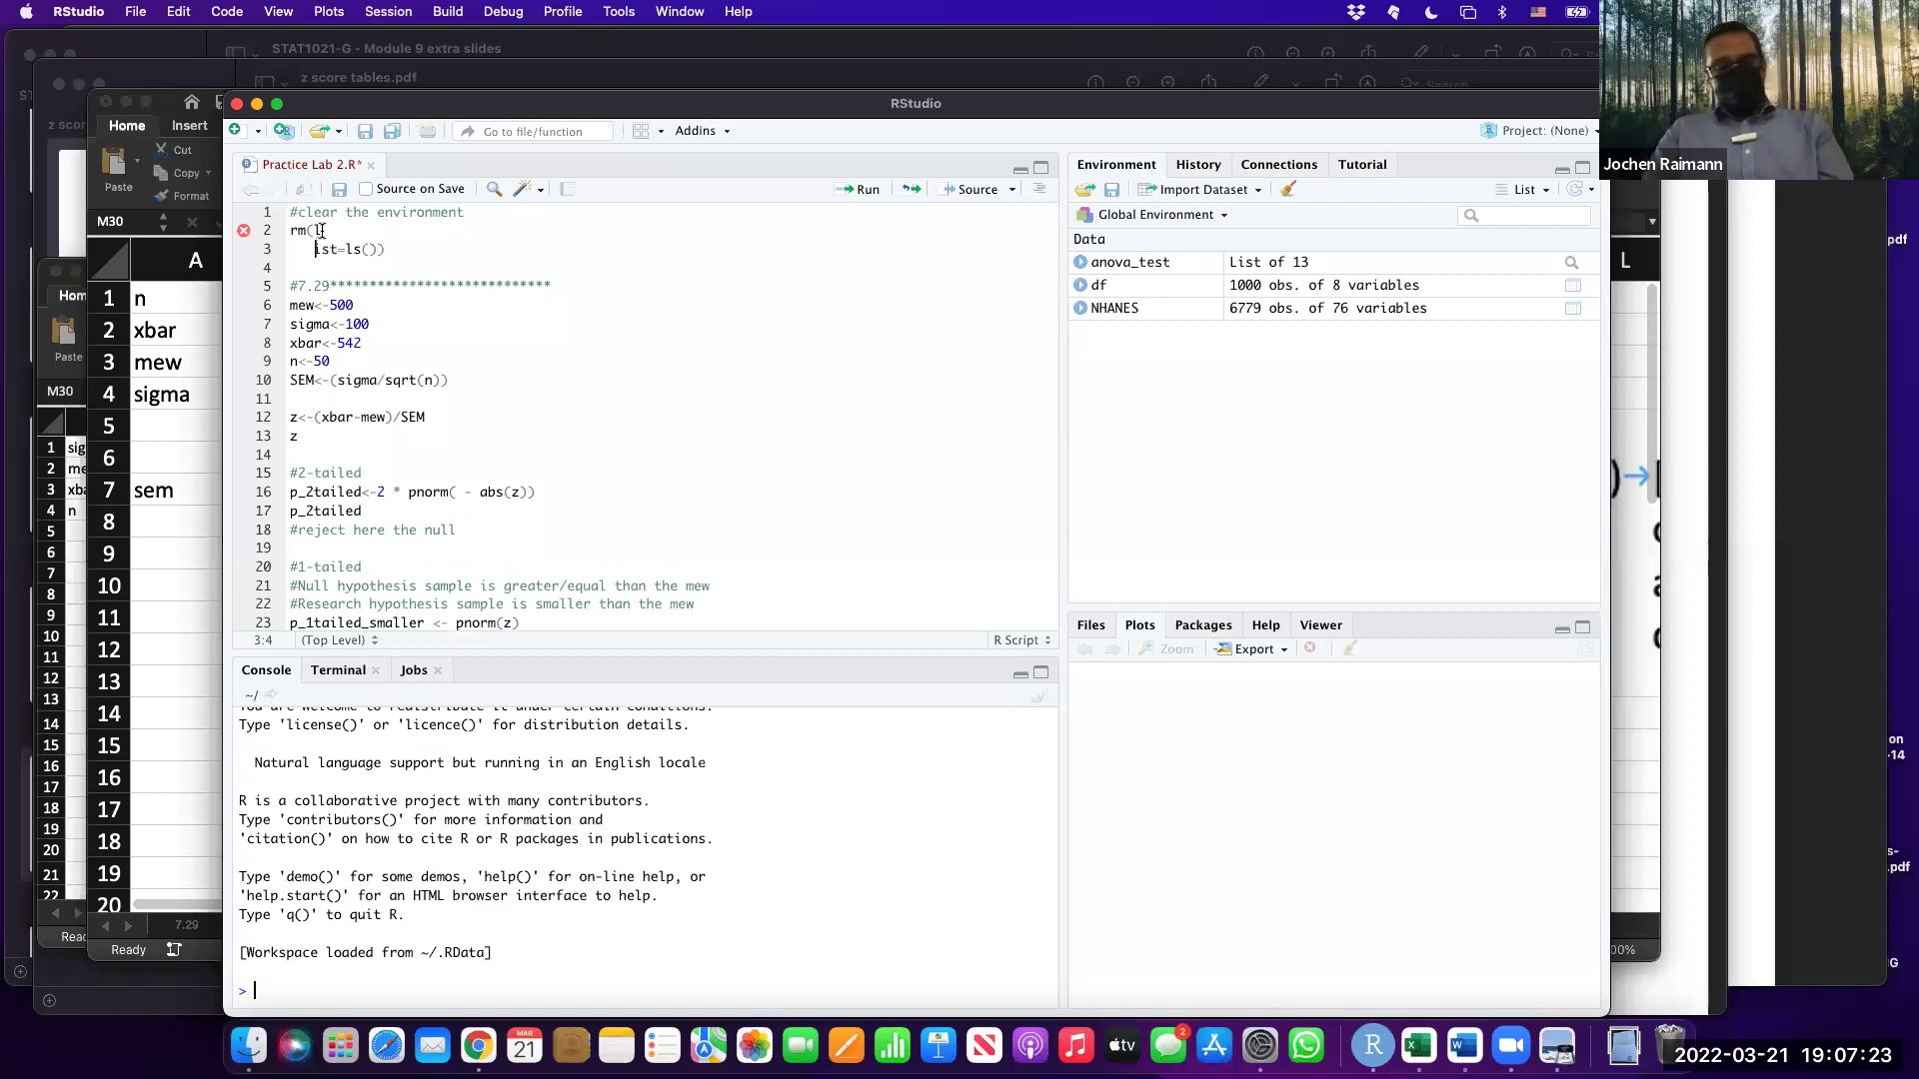
{"action": "key", "text": "super+z"}
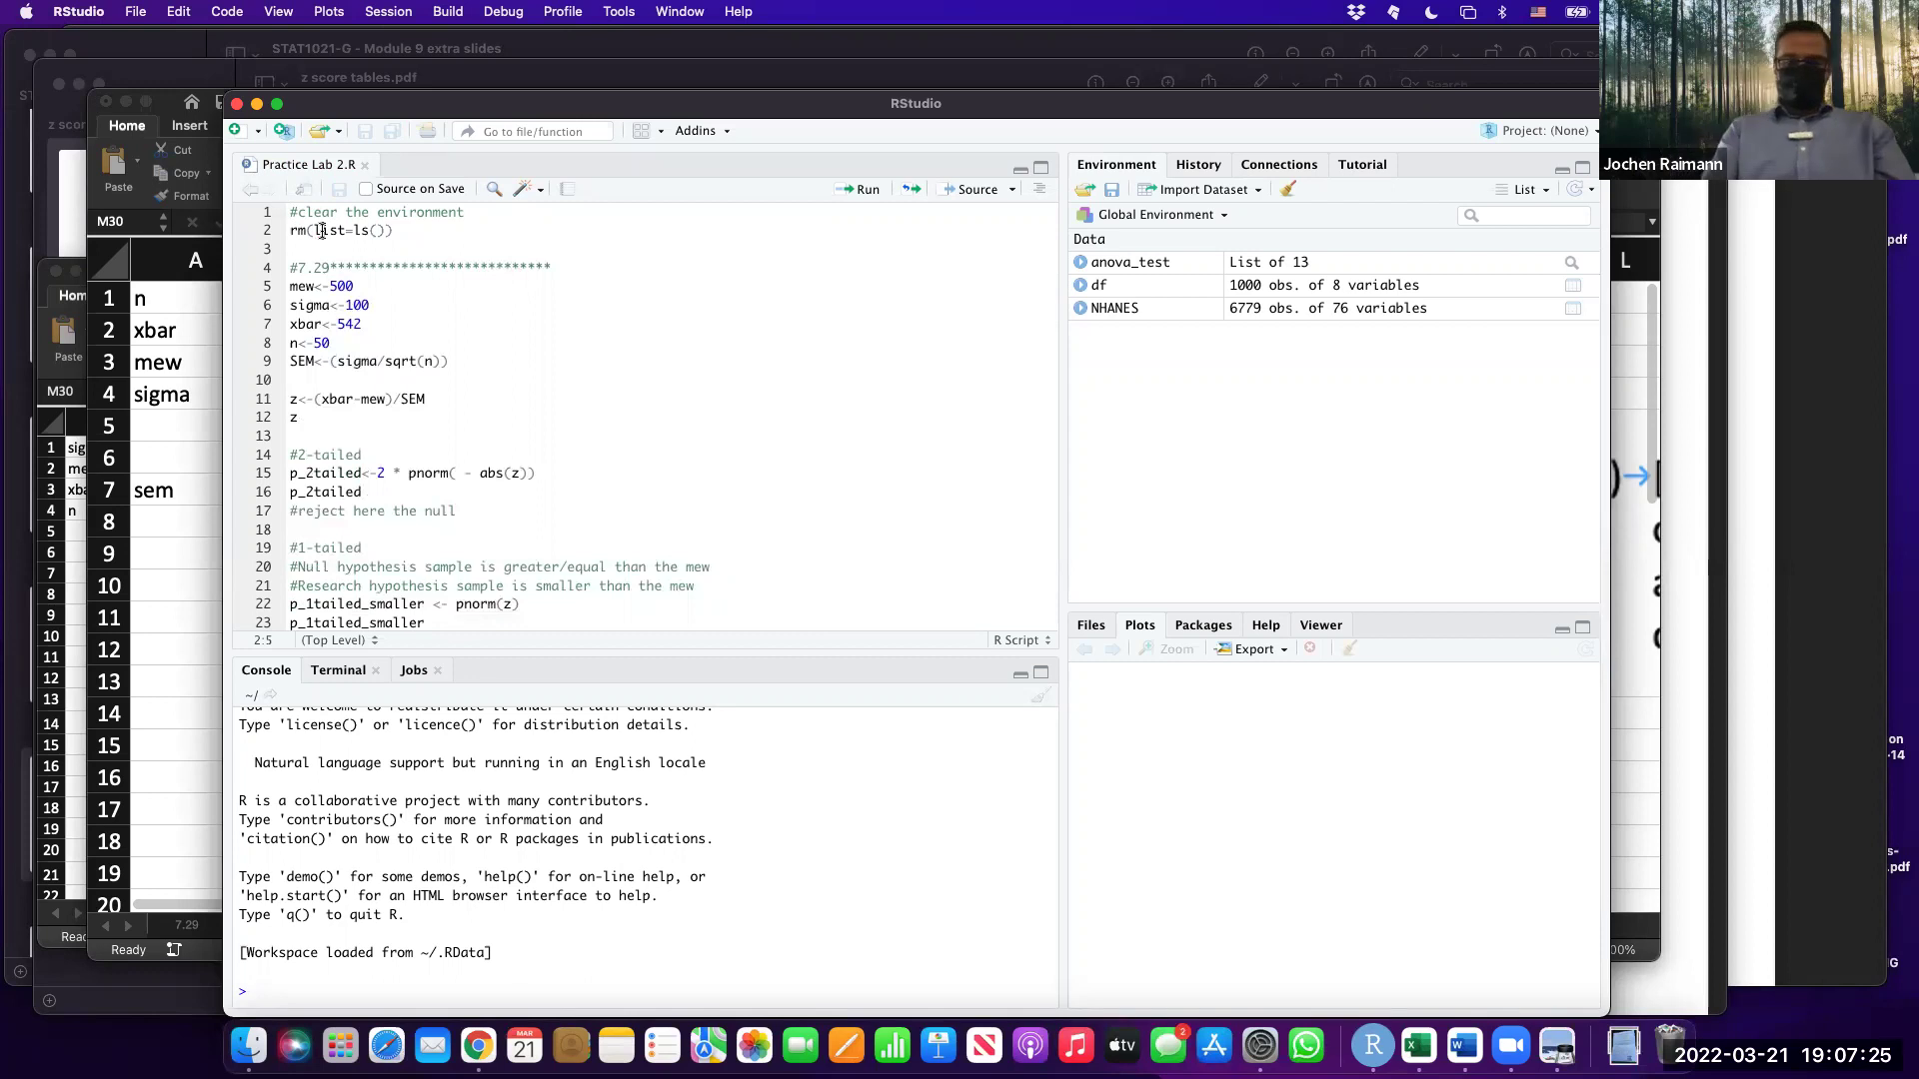
{"action": "key", "text": "super+Return"}
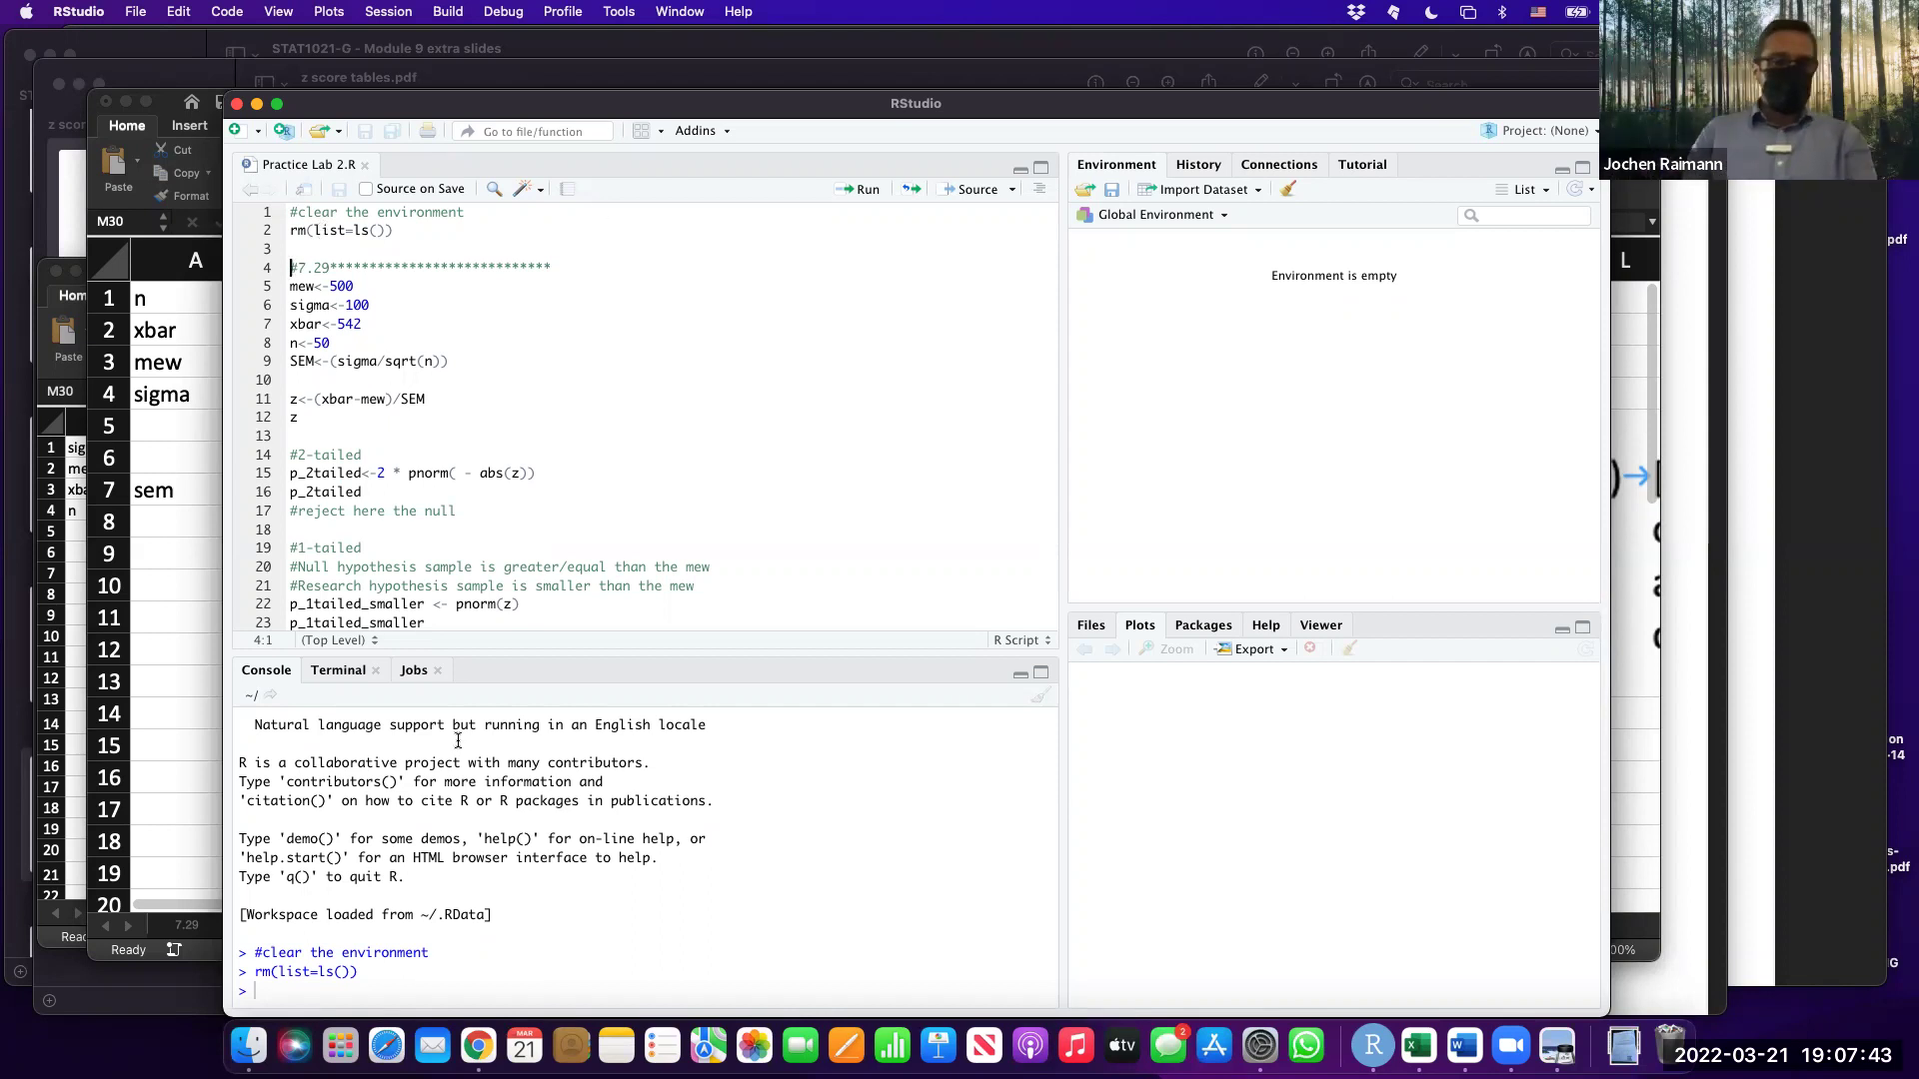
Switch to Finder and locate Practice Lab 2.R in Desktop, In-Class, STAT-1021F, Practice Labs, Practice Lab 2.
{"action": "left_click", "coordinate": [249, 1045]}
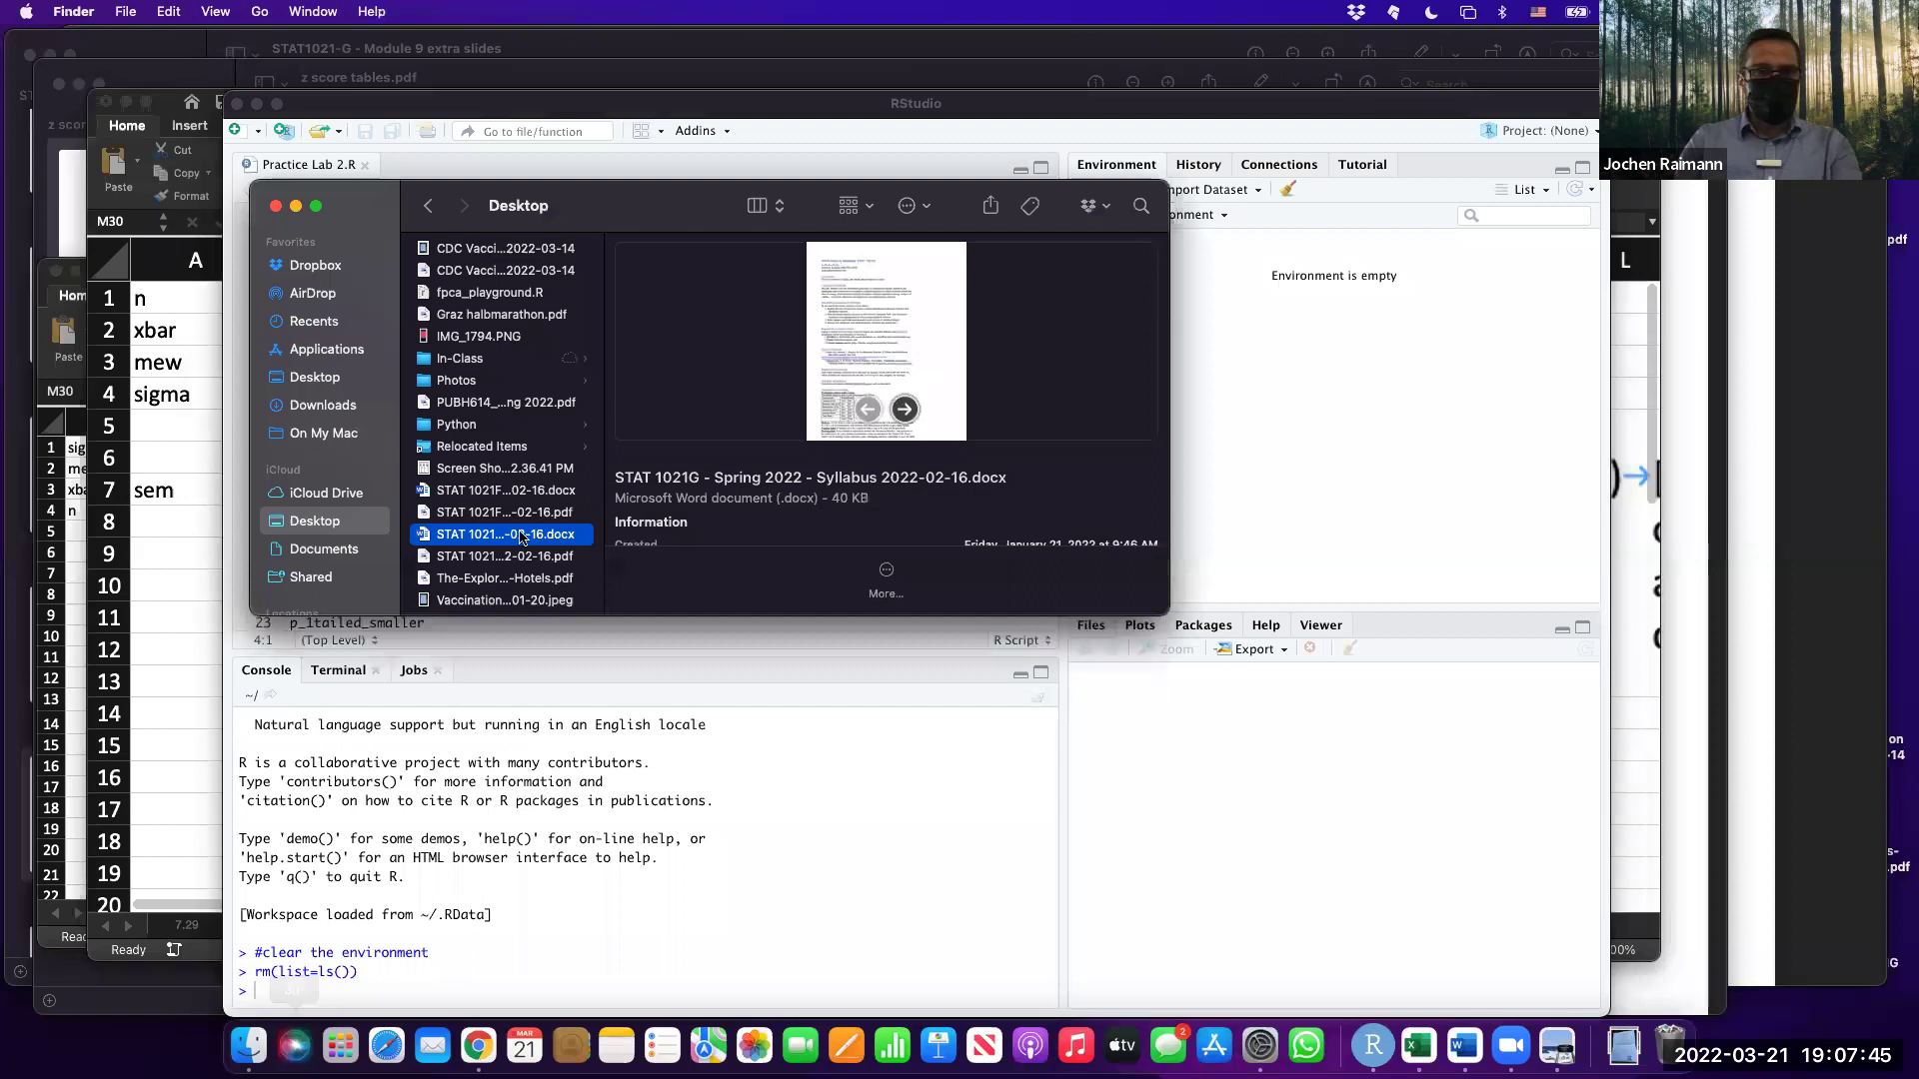
{"action": "scroll", "coordinate": [477, 469], "scroll_direction": "down", "scroll_amount": 1}
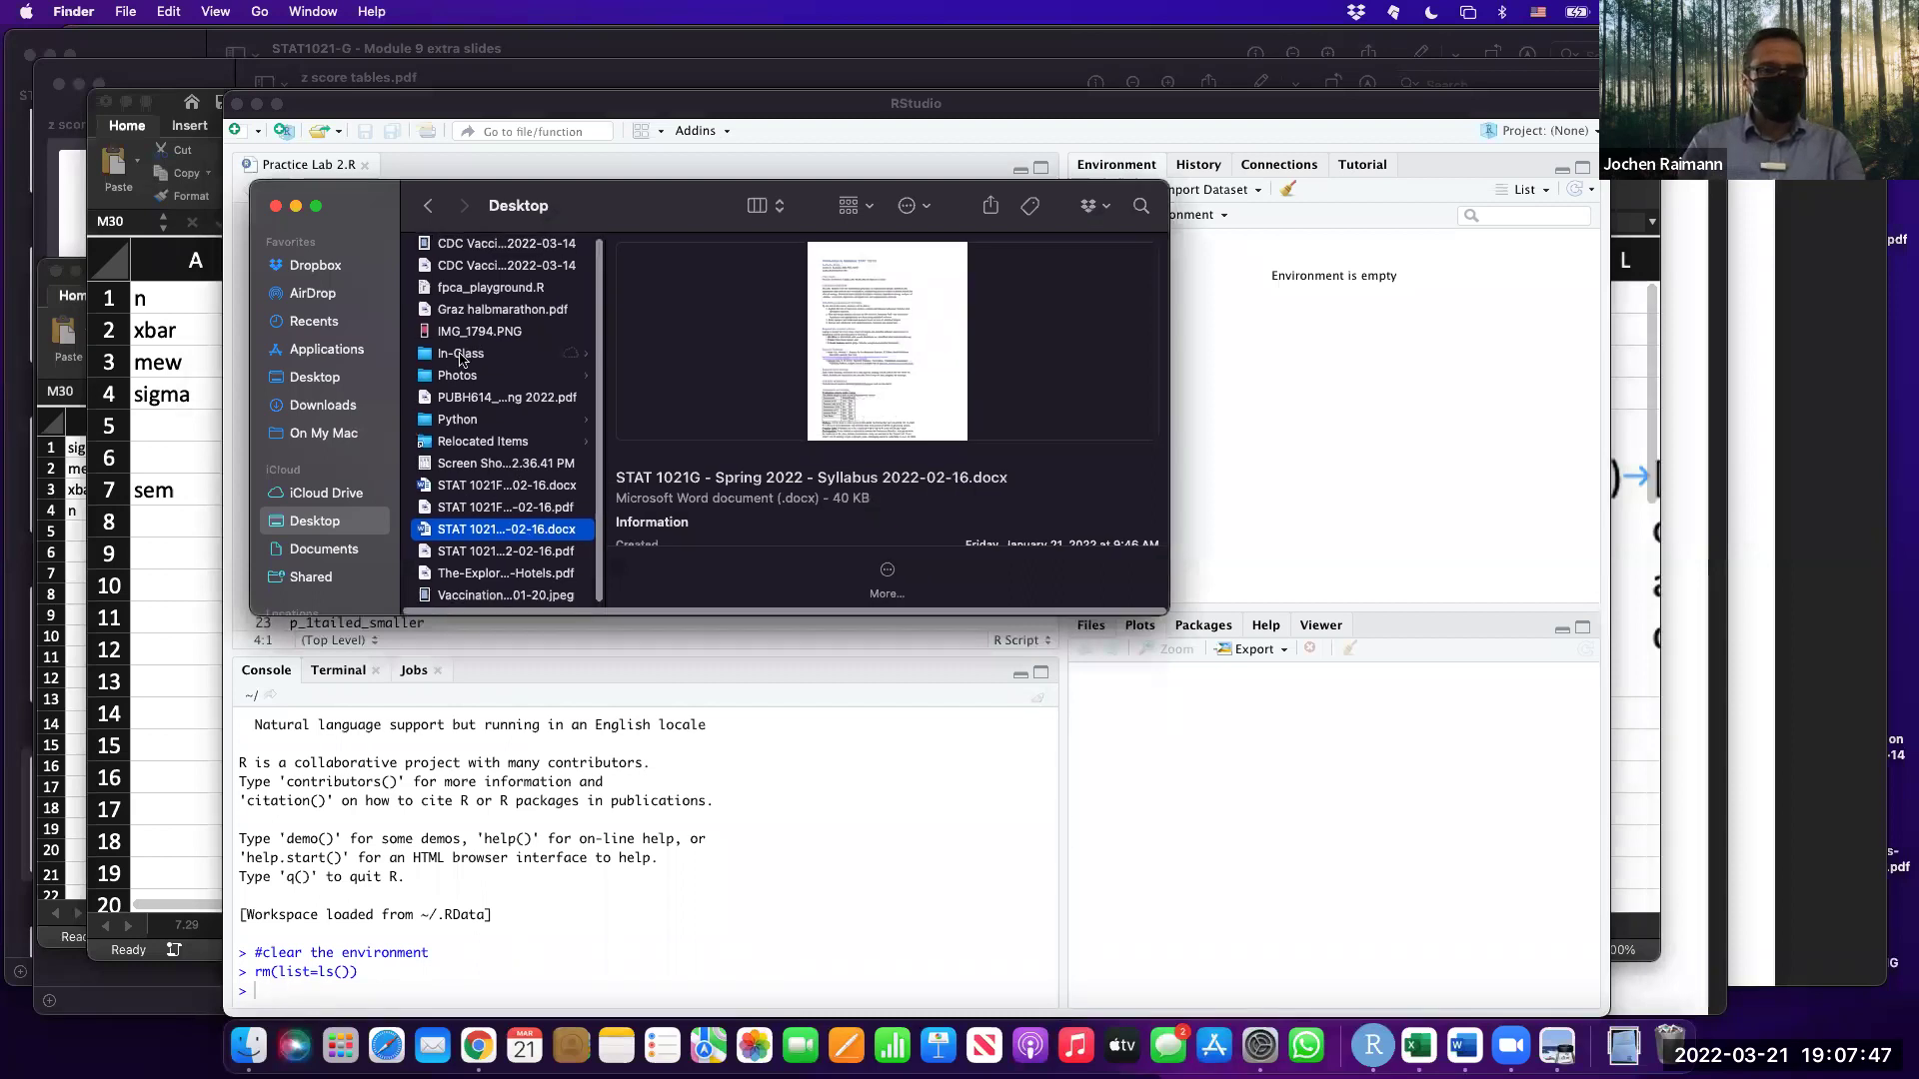
{"action": "left_click", "coordinate": [460, 355]}
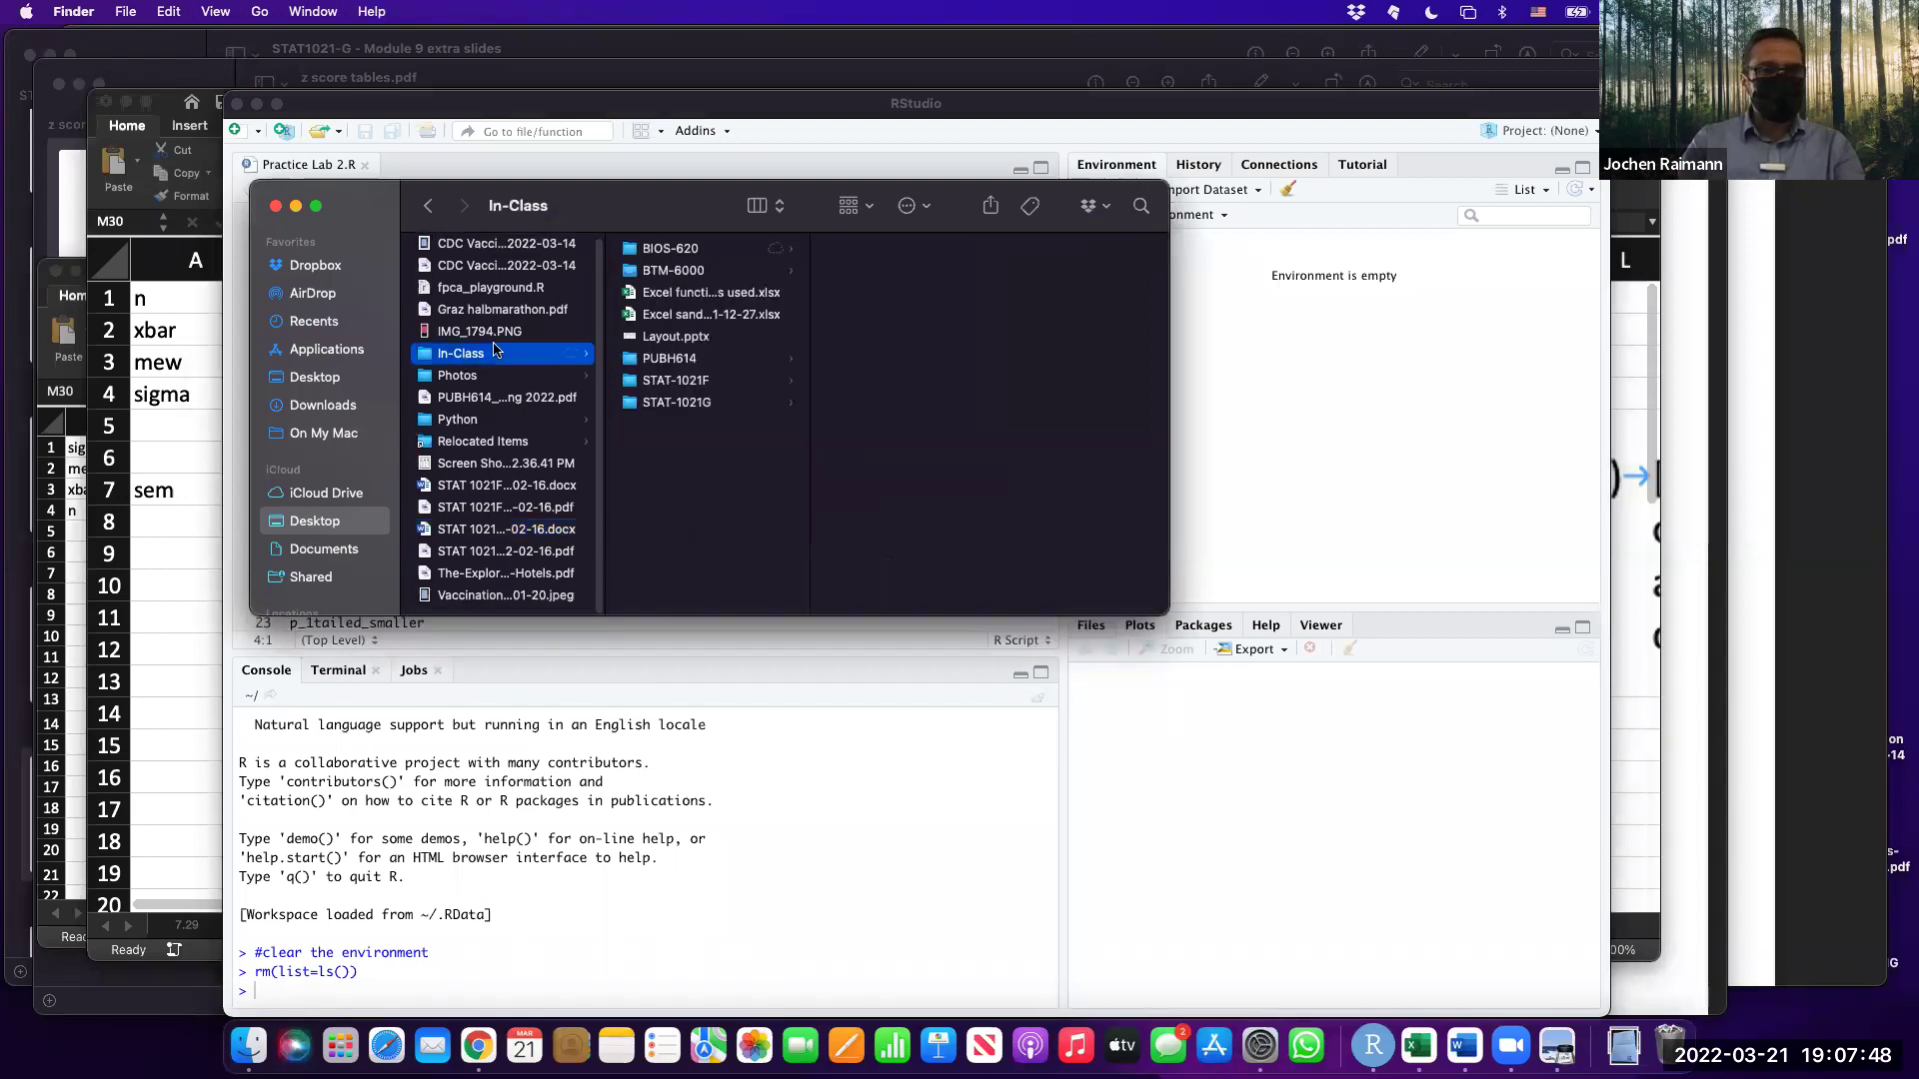
{"action": "left_click", "coordinate": [703, 405]}
{"action": "left_click", "coordinate": [677, 383]}
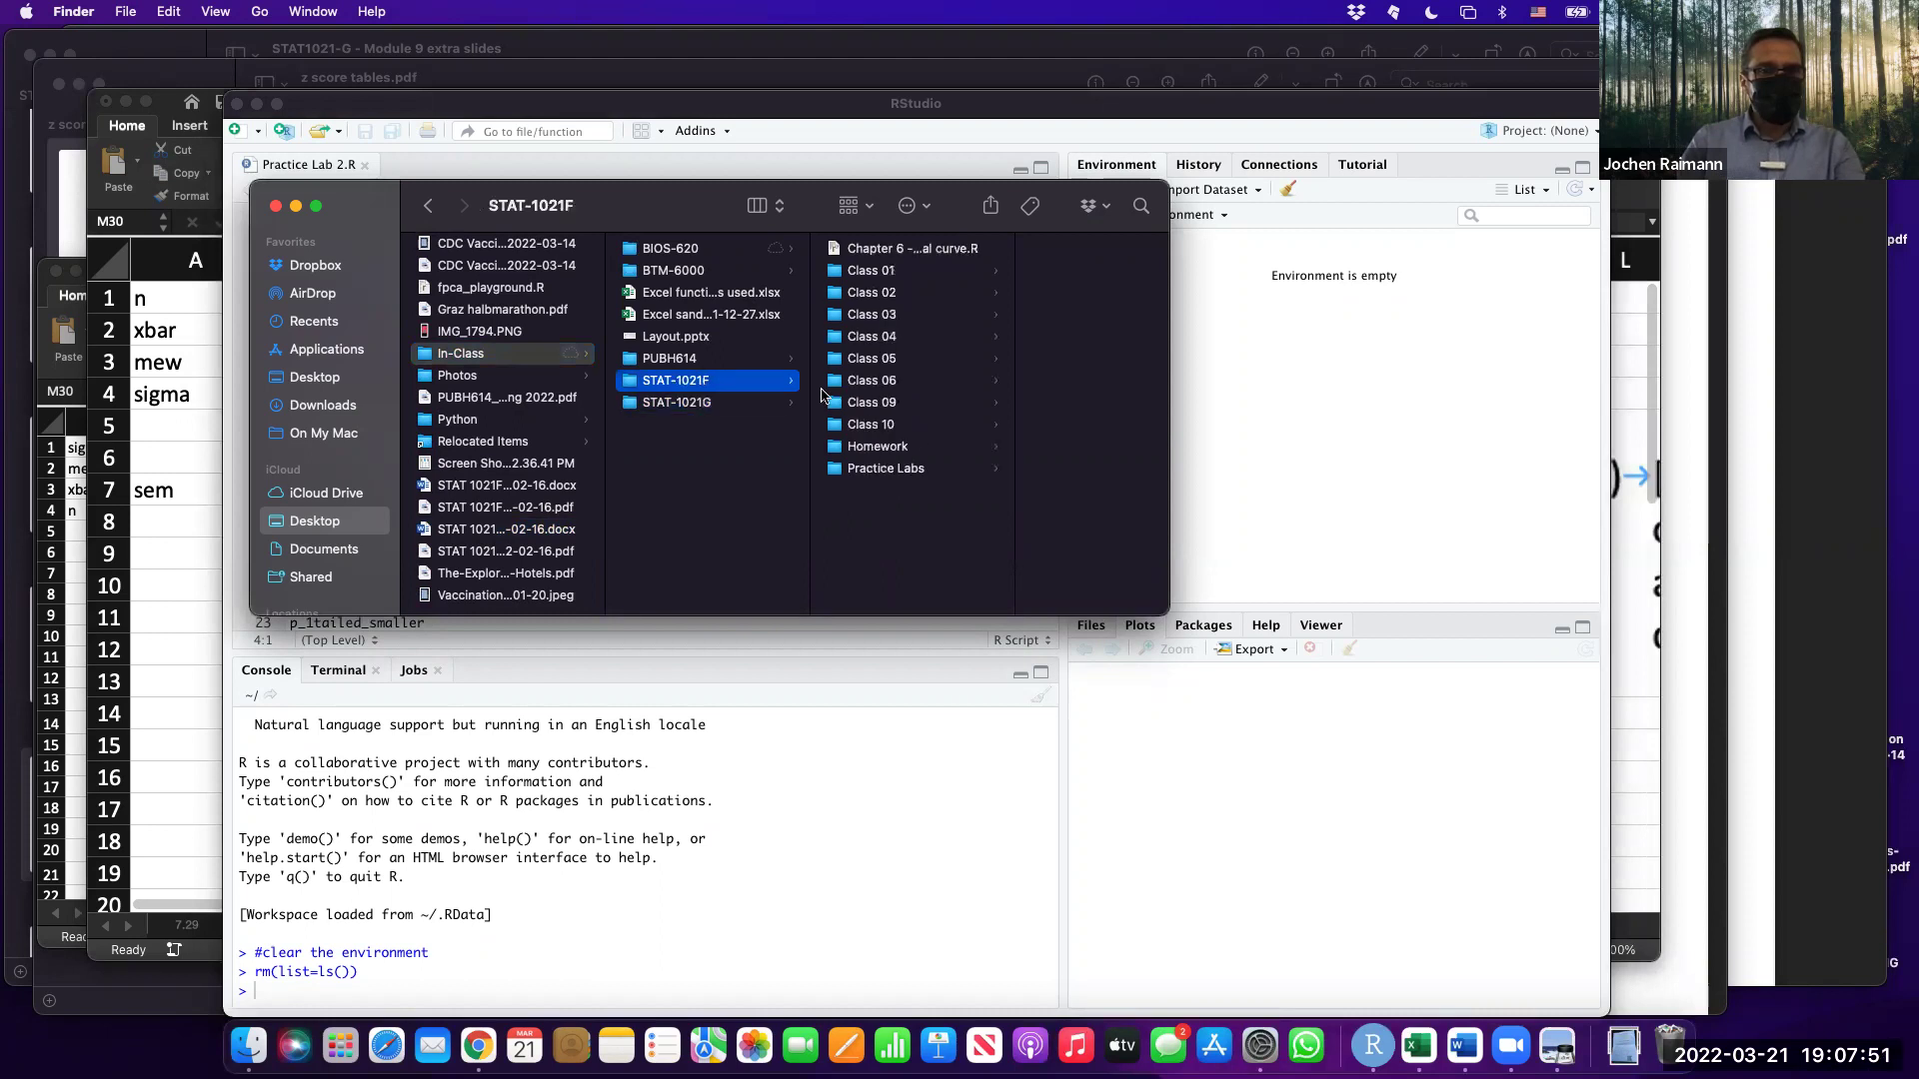
{"action": "left_click", "coordinate": [875, 467]}
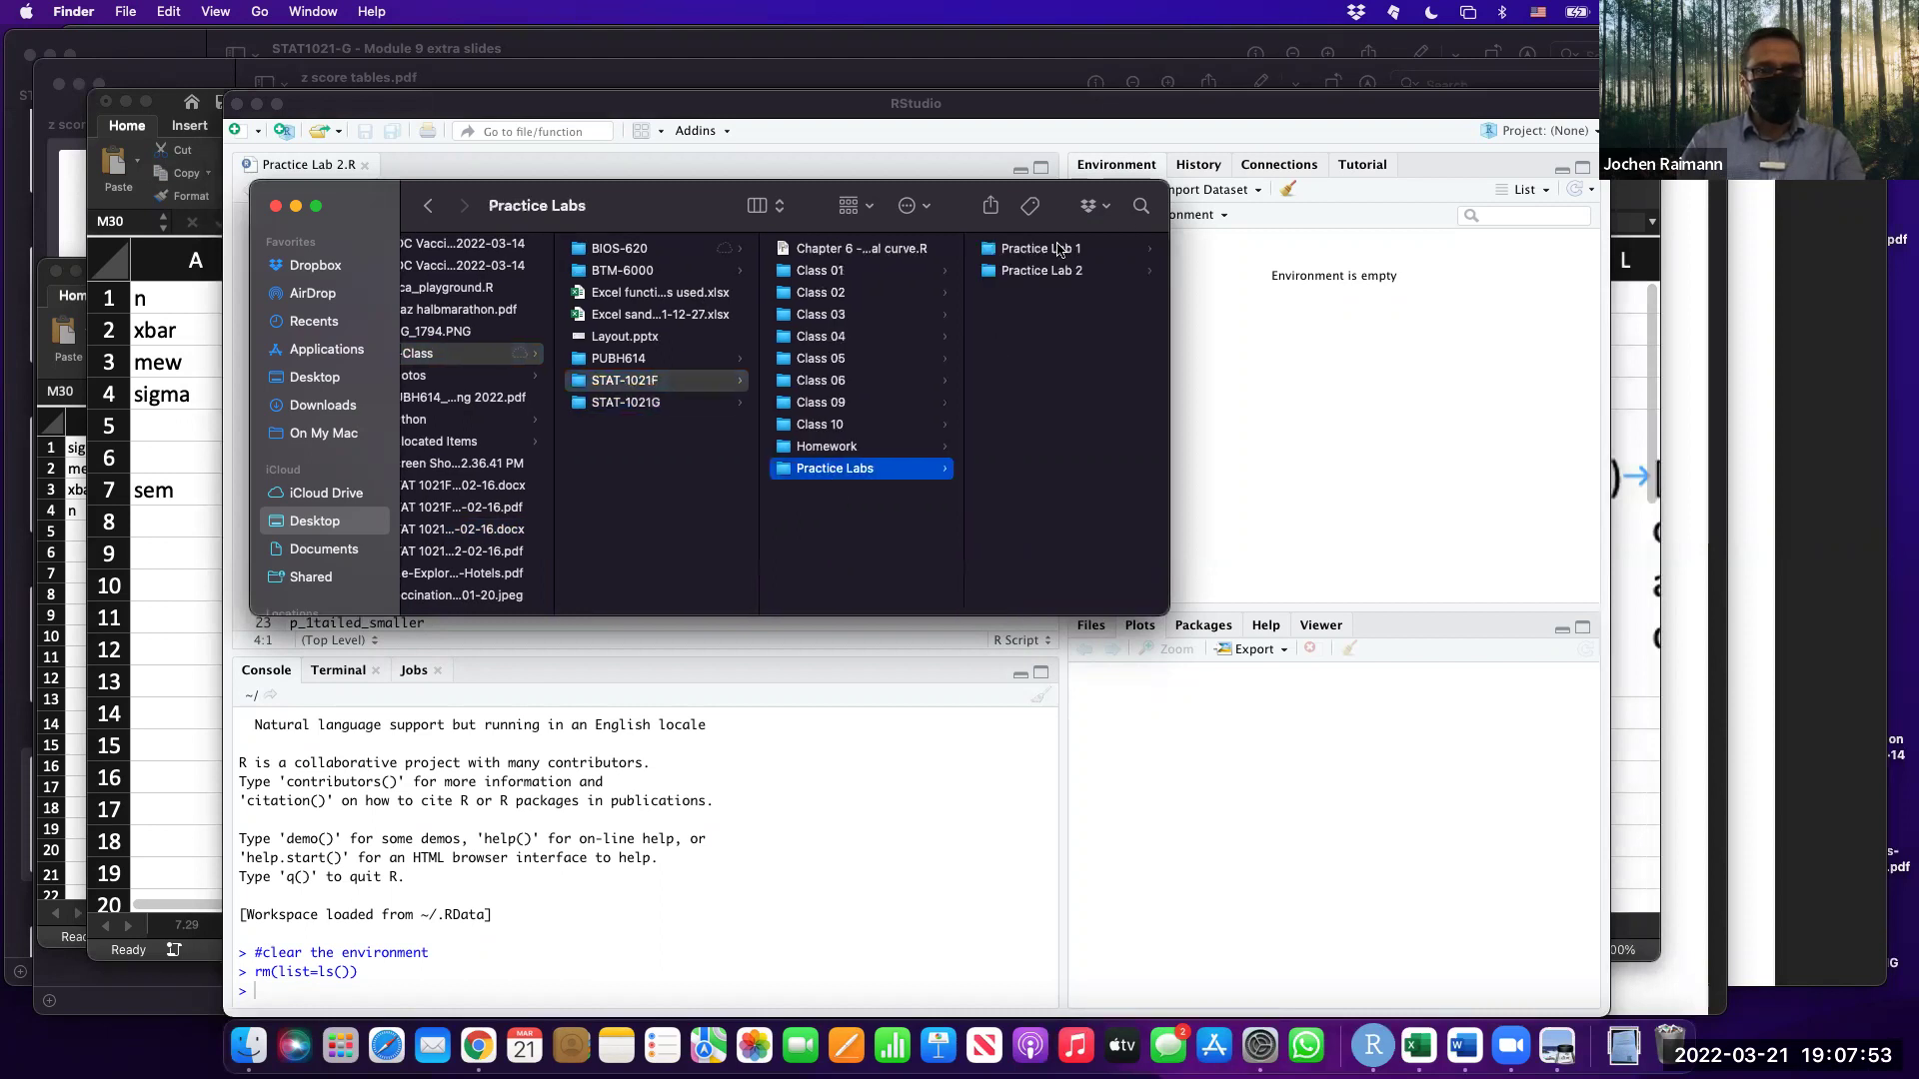
{"action": "left_click", "coordinate": [1040, 271]}
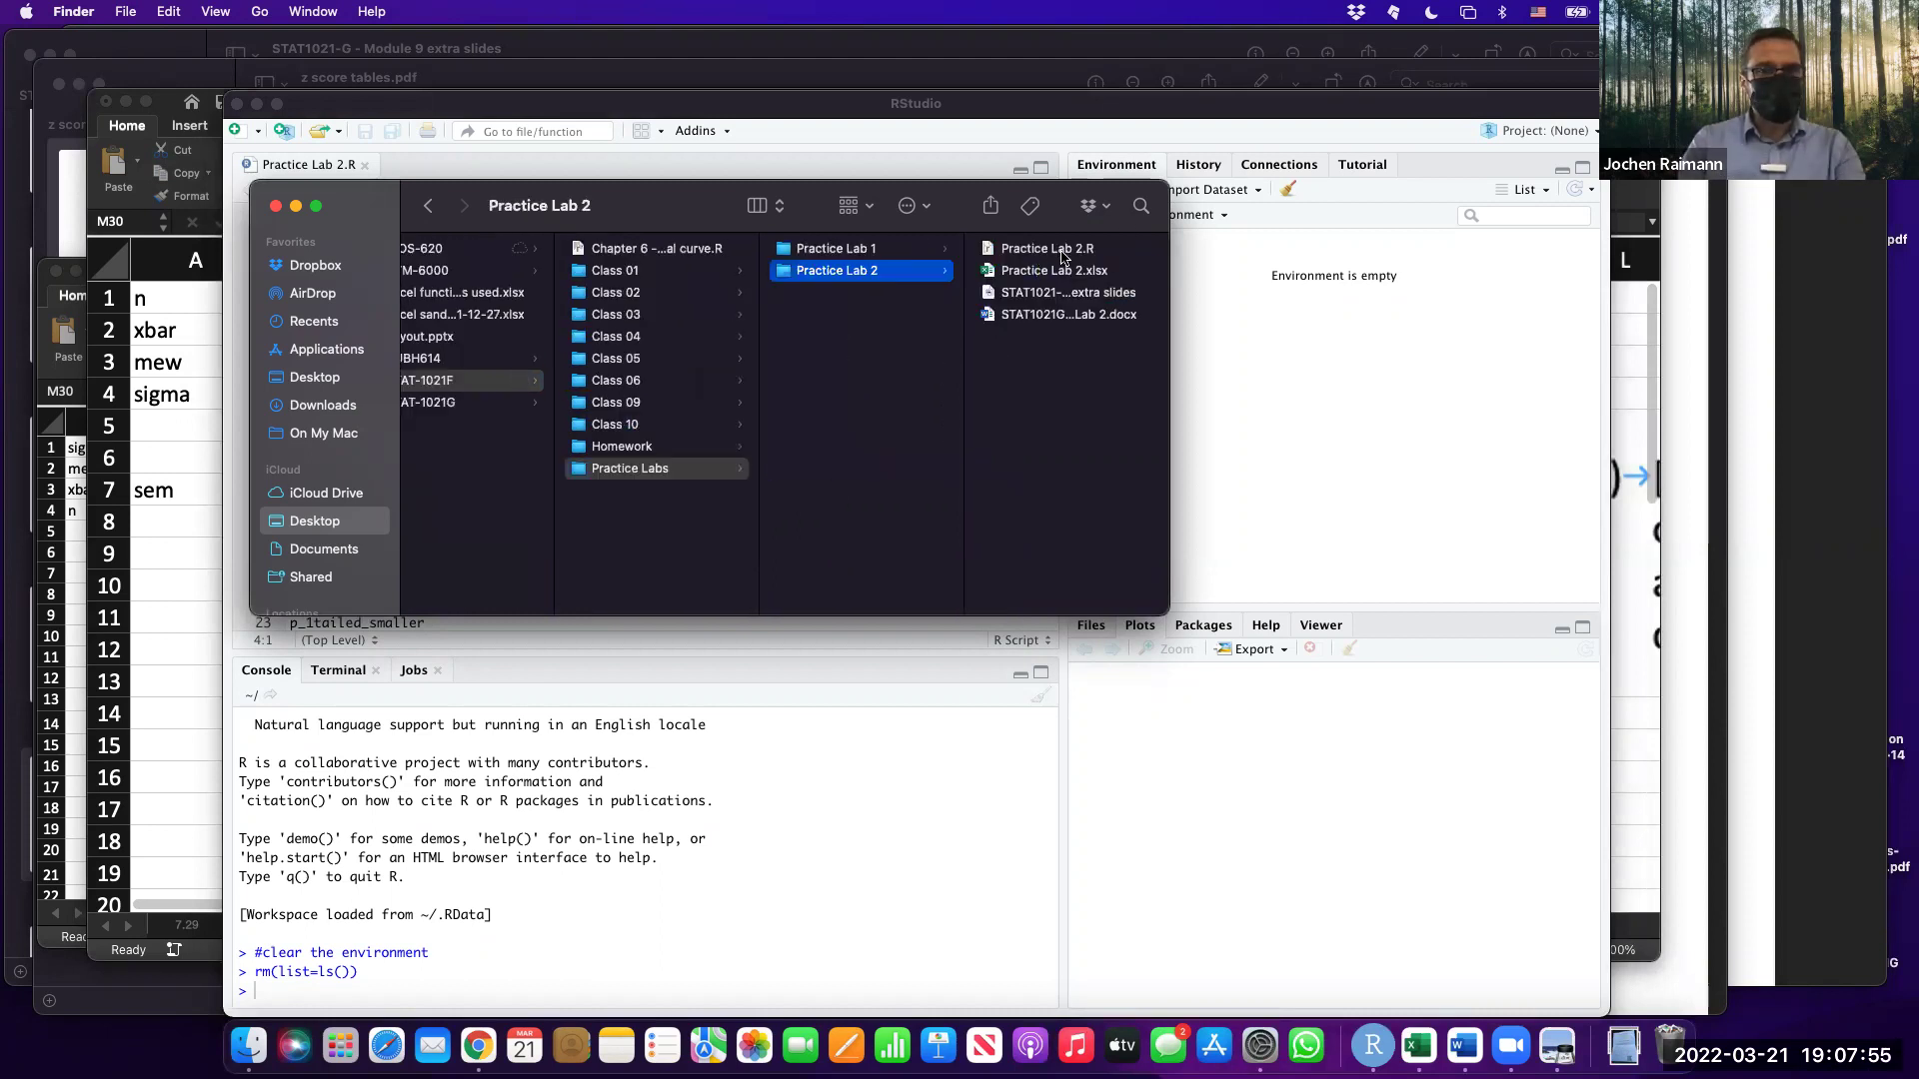
{"action": "left_click", "coordinate": [1062, 258]}
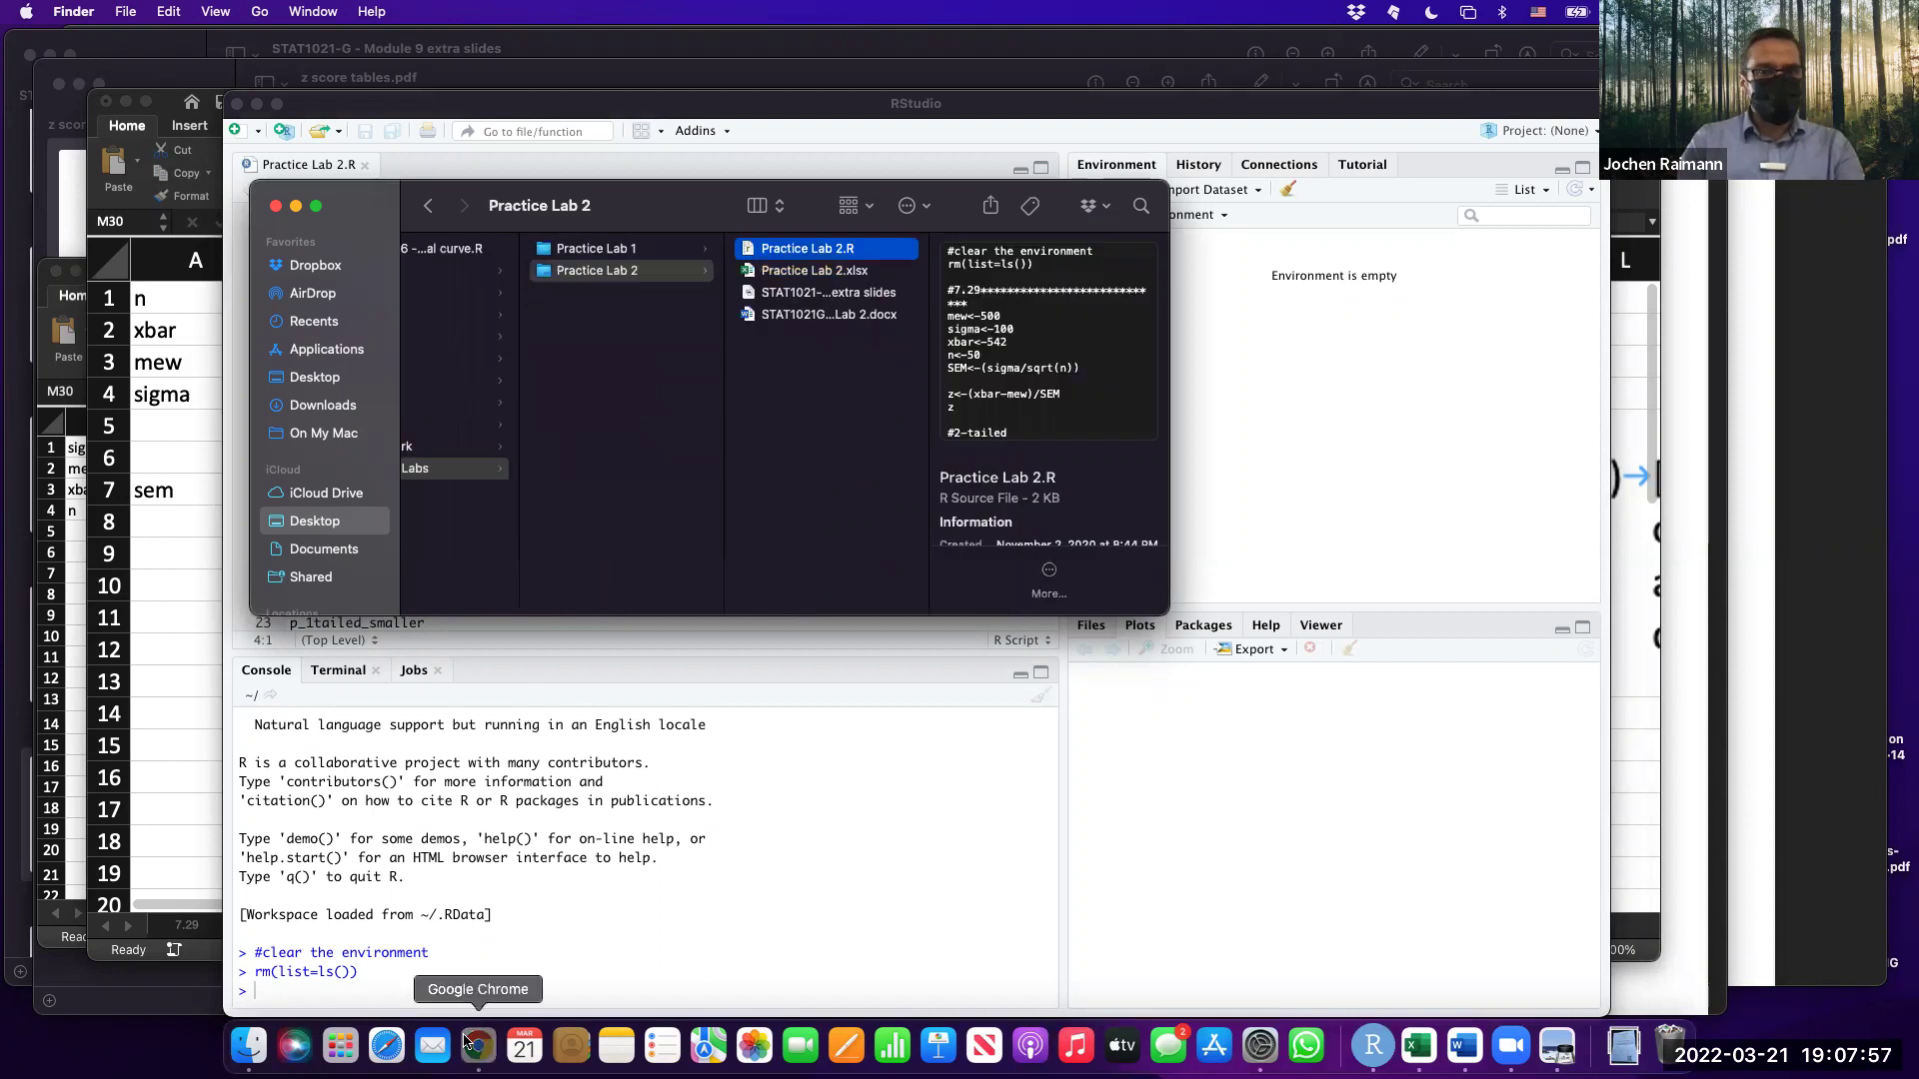
Switch to Chrome and start a new STAT-1021-G course announcement titled "Practice Lab 2 - code for R".
{"action": "left_click", "coordinate": [467, 1042]}
{"action": "left_click", "coordinate": [248, 333]}
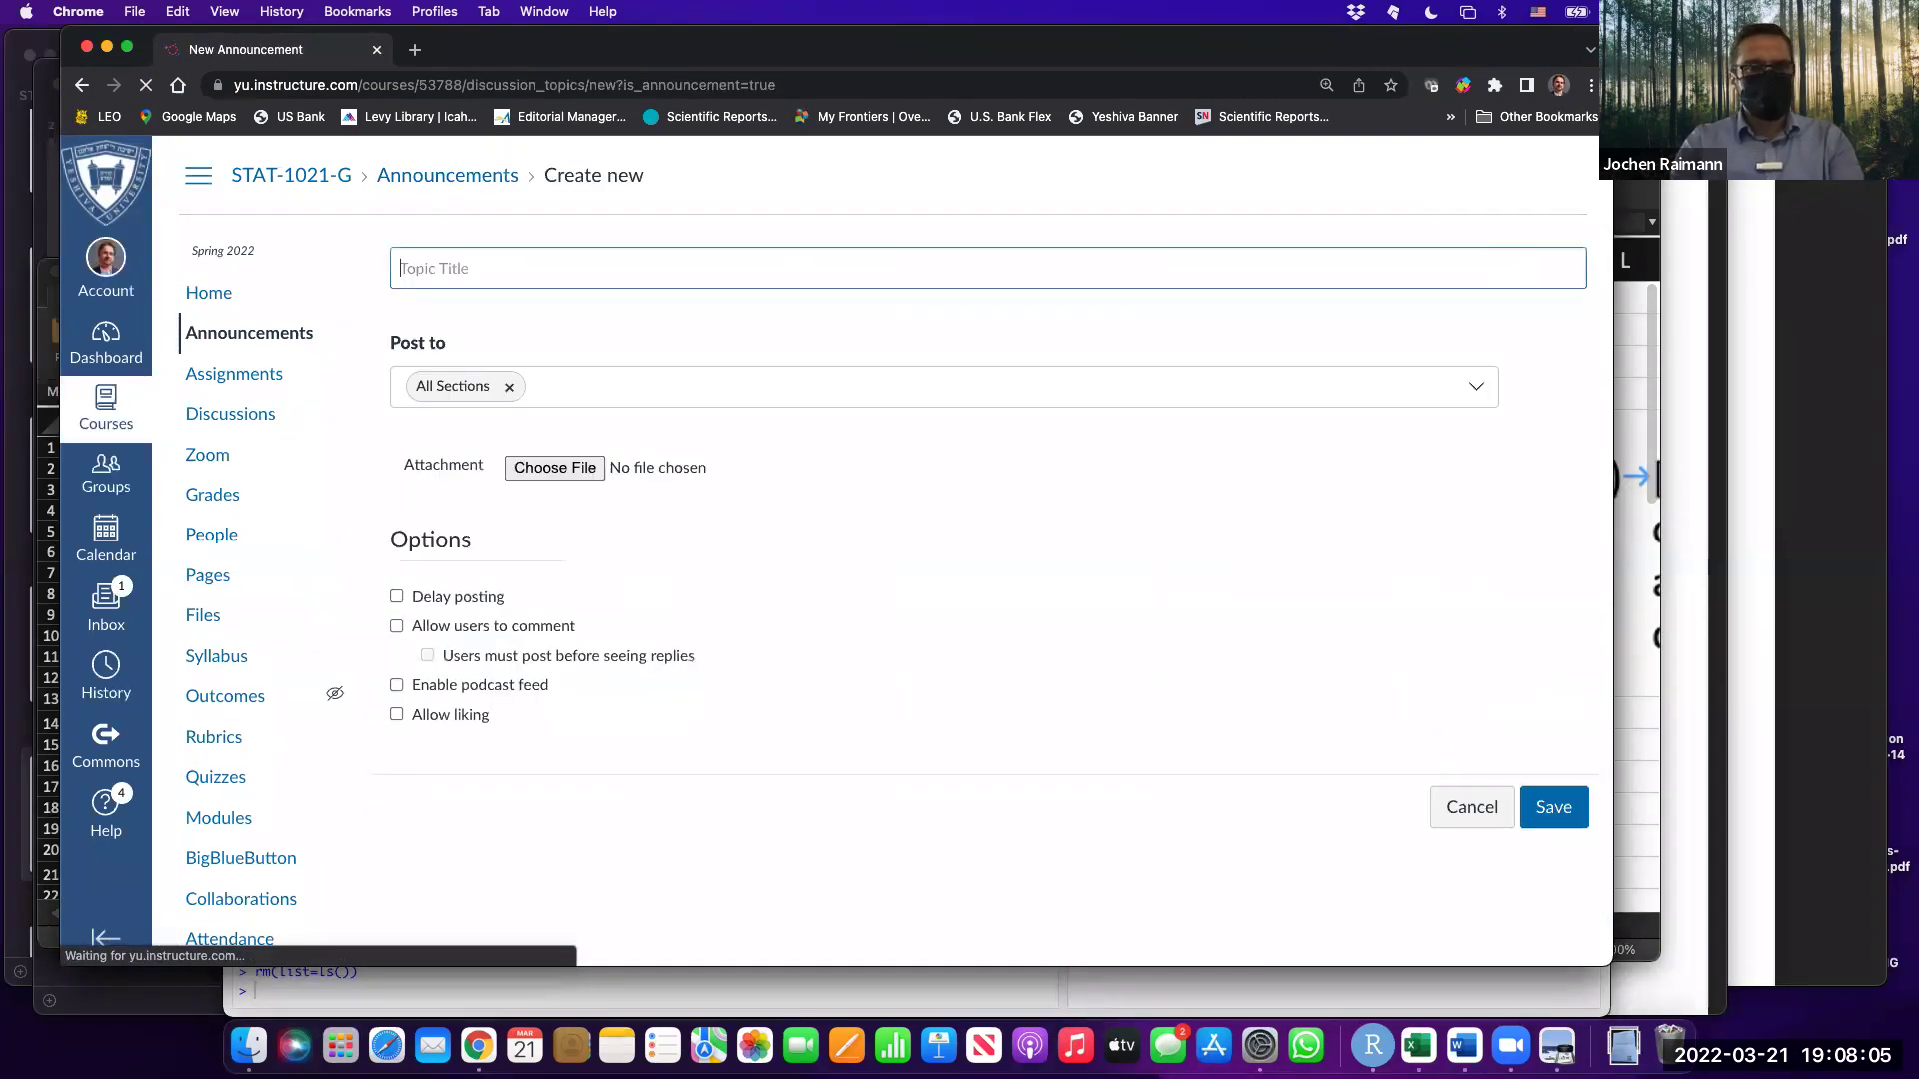
{"action": "type", "text": "Practice Lab 2 - code for R"}
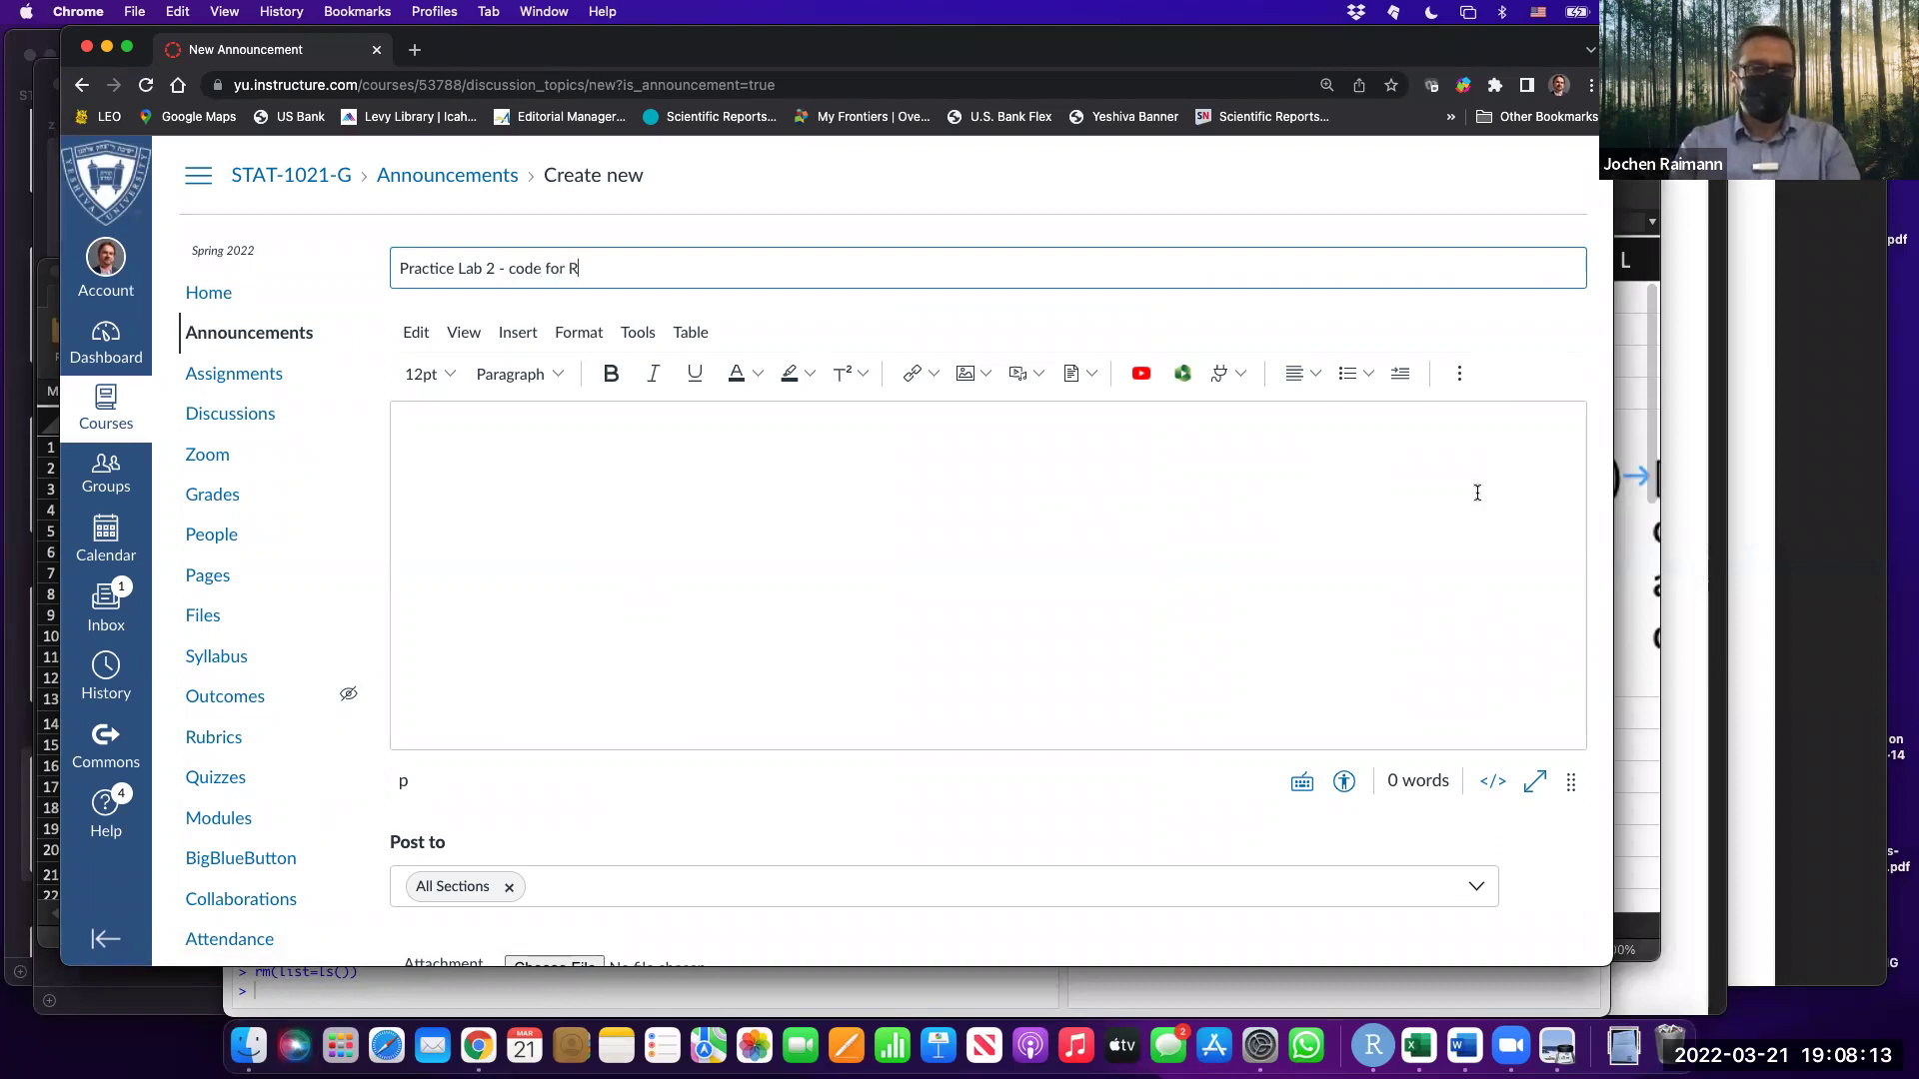
{"action": "left_click", "coordinate": [1045, 484]}
Attach Practice Lab 2.R from the STAT-1021F Practice Lab 2 folder to the announcement and save it.
{"action": "scroll", "coordinate": [1045, 487], "scroll_direction": "down", "scroll_amount": 3}
{"action": "scroll", "coordinate": [1045, 488], "scroll_direction": "down", "scroll_amount": 1}
{"action": "left_click", "coordinate": [548, 605]}
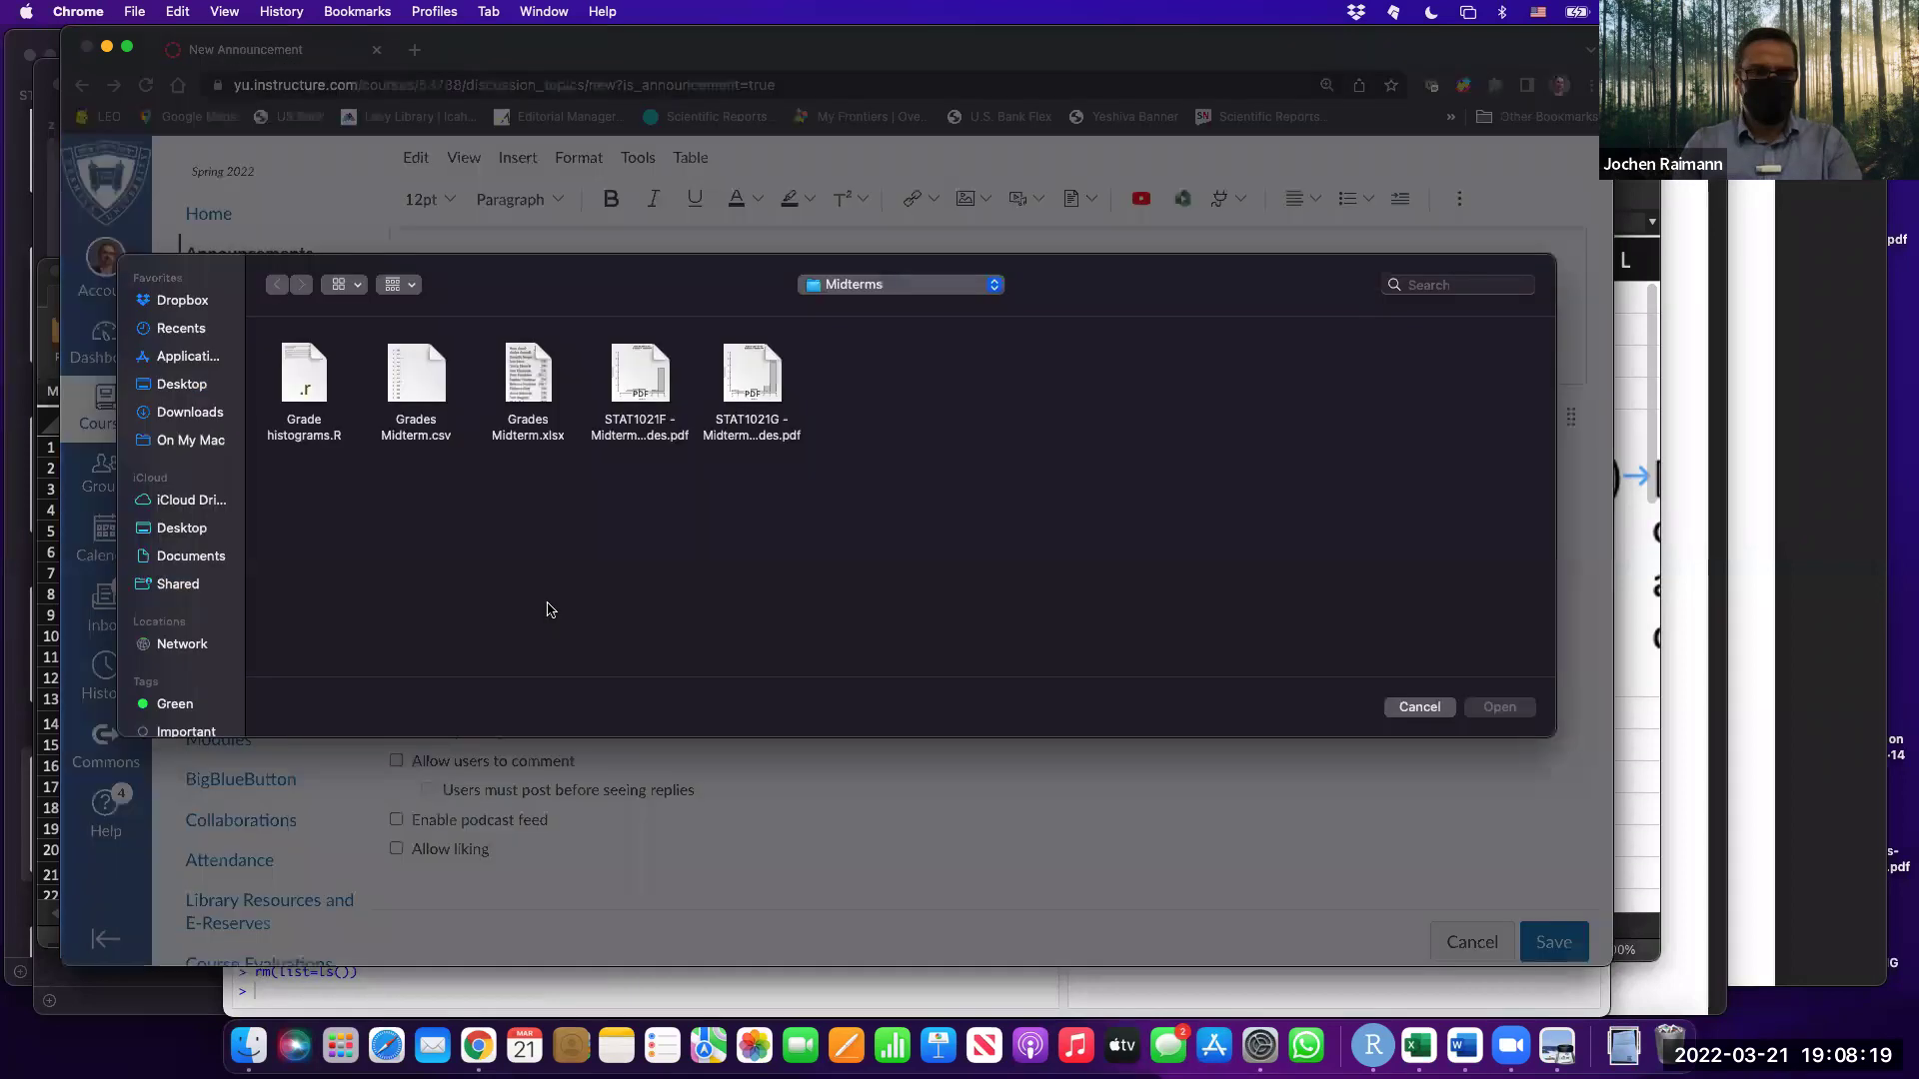
{"action": "left_click", "coordinate": [185, 529]}
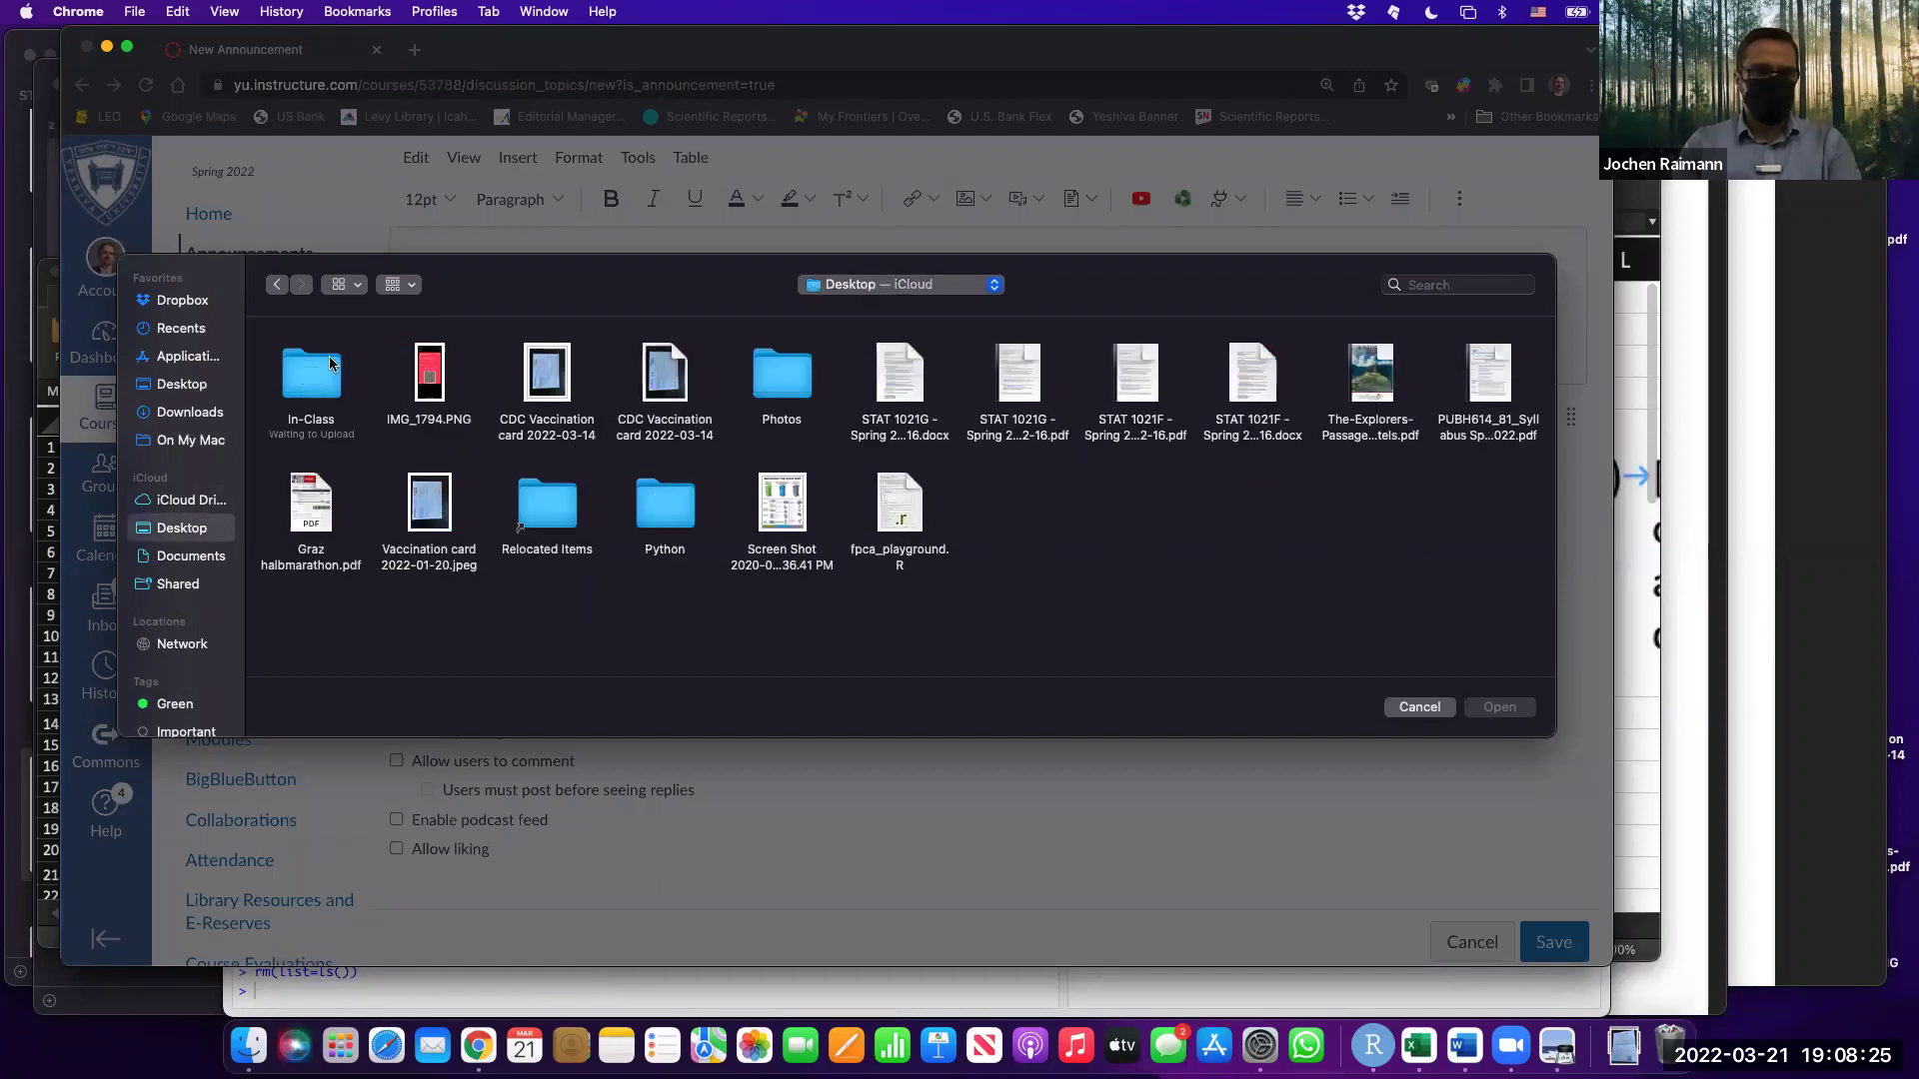
{"action": "left_click", "coordinate": [327, 378]}
{"action": "double_click", "coordinate": [326, 377]}
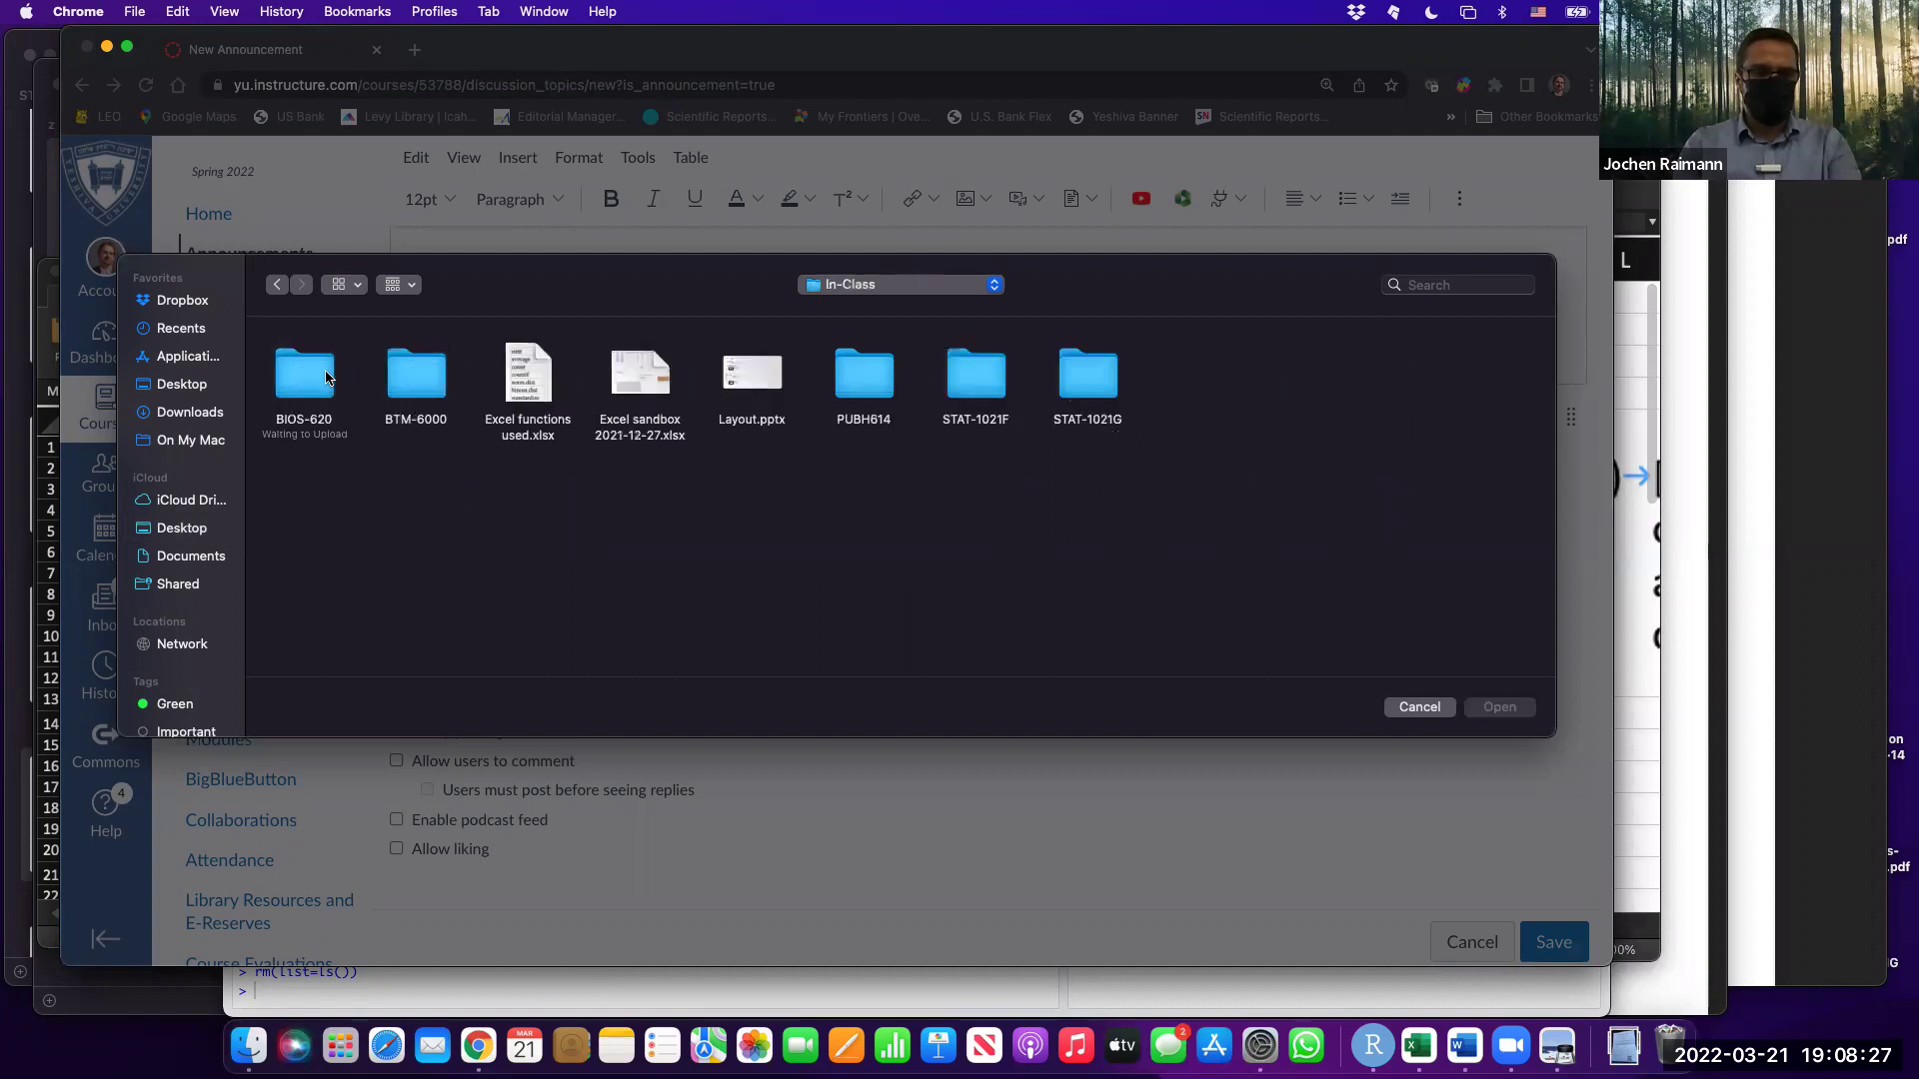
{"action": "double_click", "coordinate": [999, 377]}
{"action": "left_click", "coordinate": [1436, 375]}
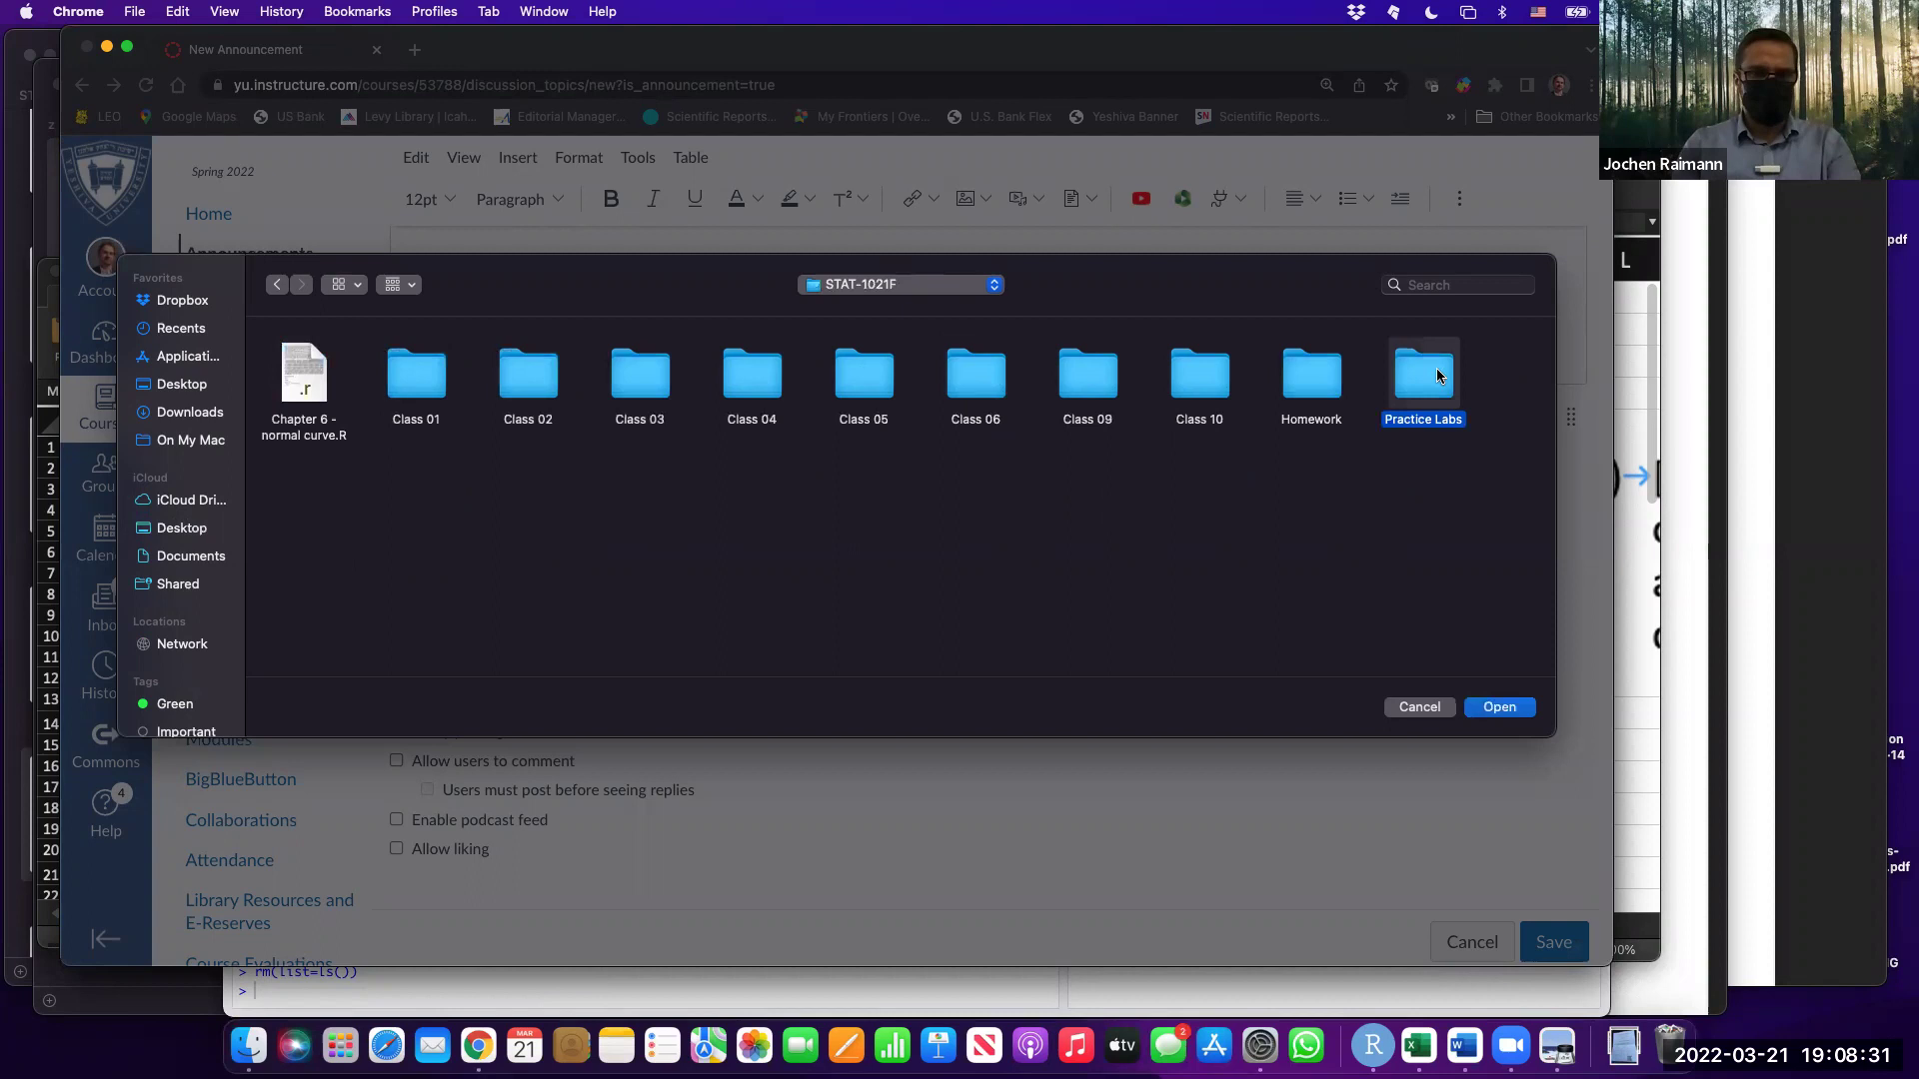
{"action": "double_click", "coordinate": [1436, 375]}
{"action": "left_click", "coordinate": [424, 375]}
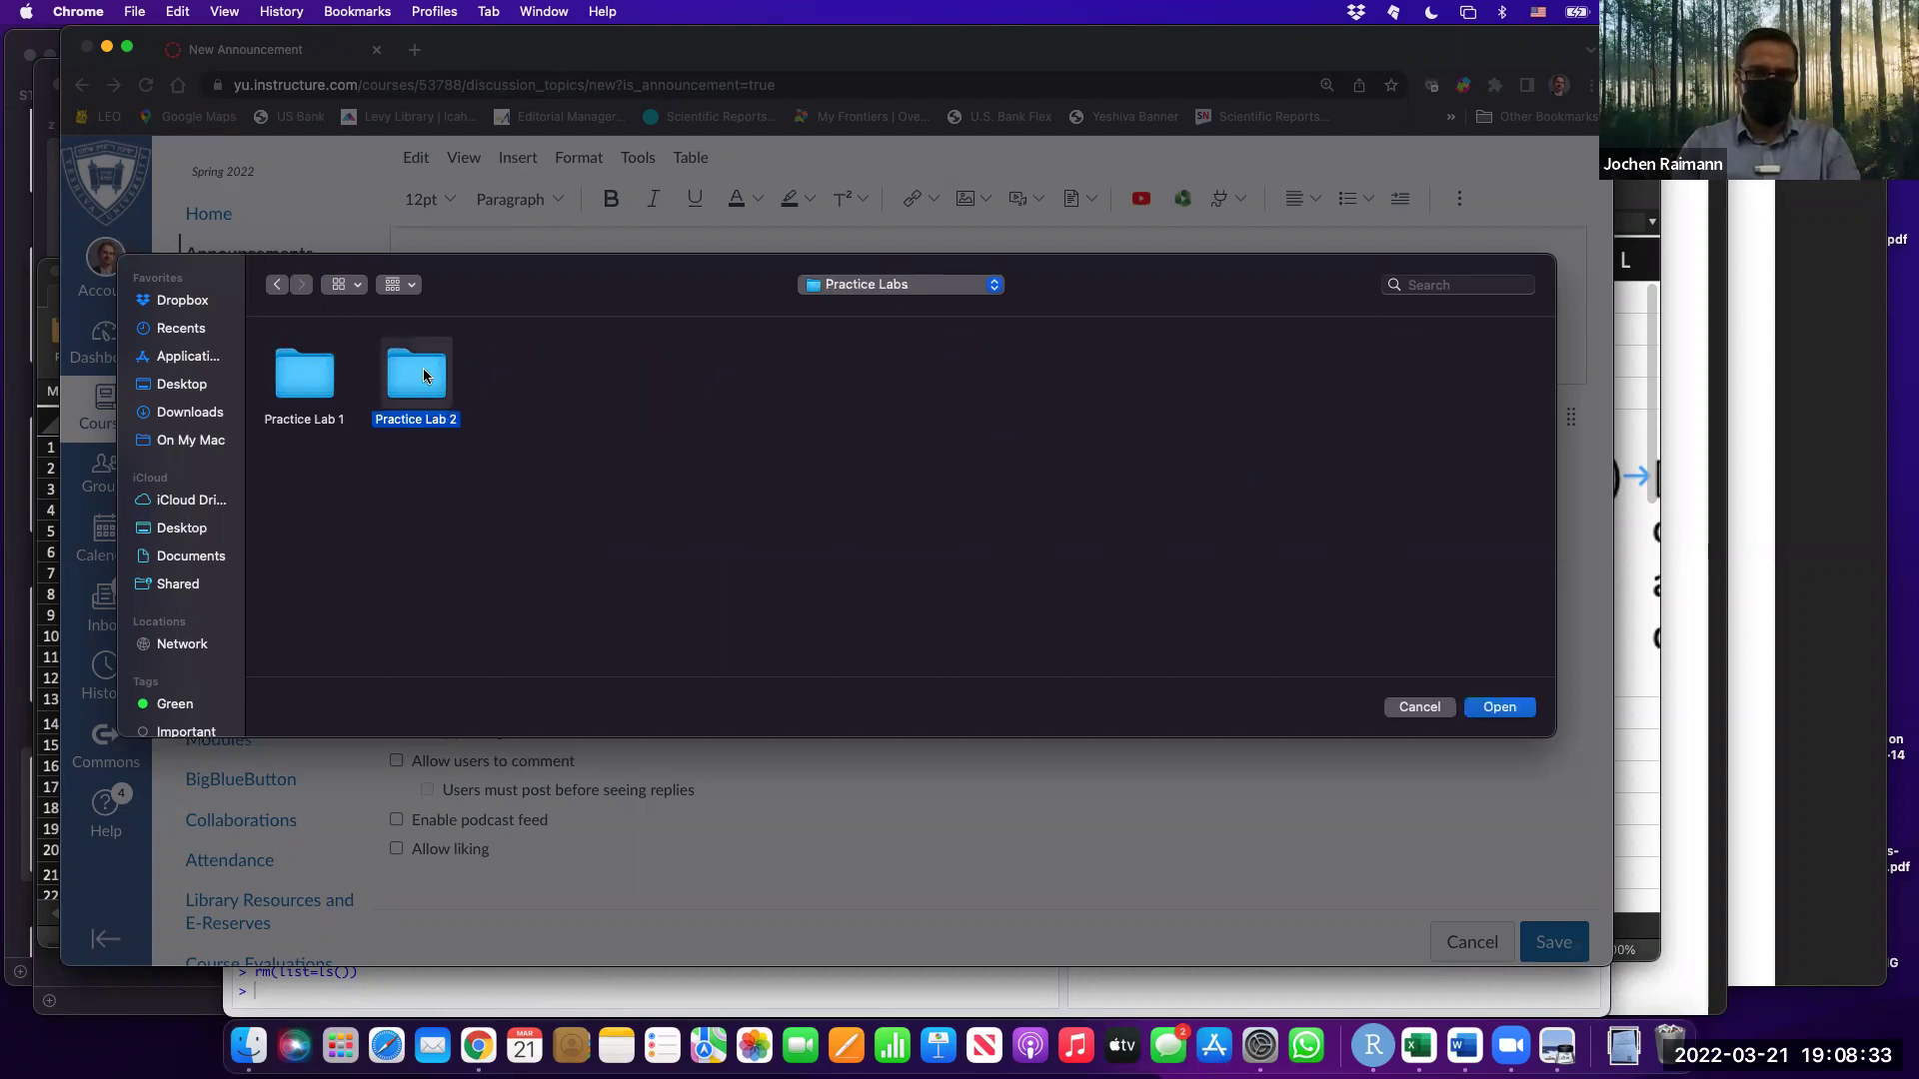
{"action": "double_click", "coordinate": [423, 375]}
{"action": "left_click", "coordinate": [305, 375]}
{"action": "double_click", "coordinate": [305, 375]}
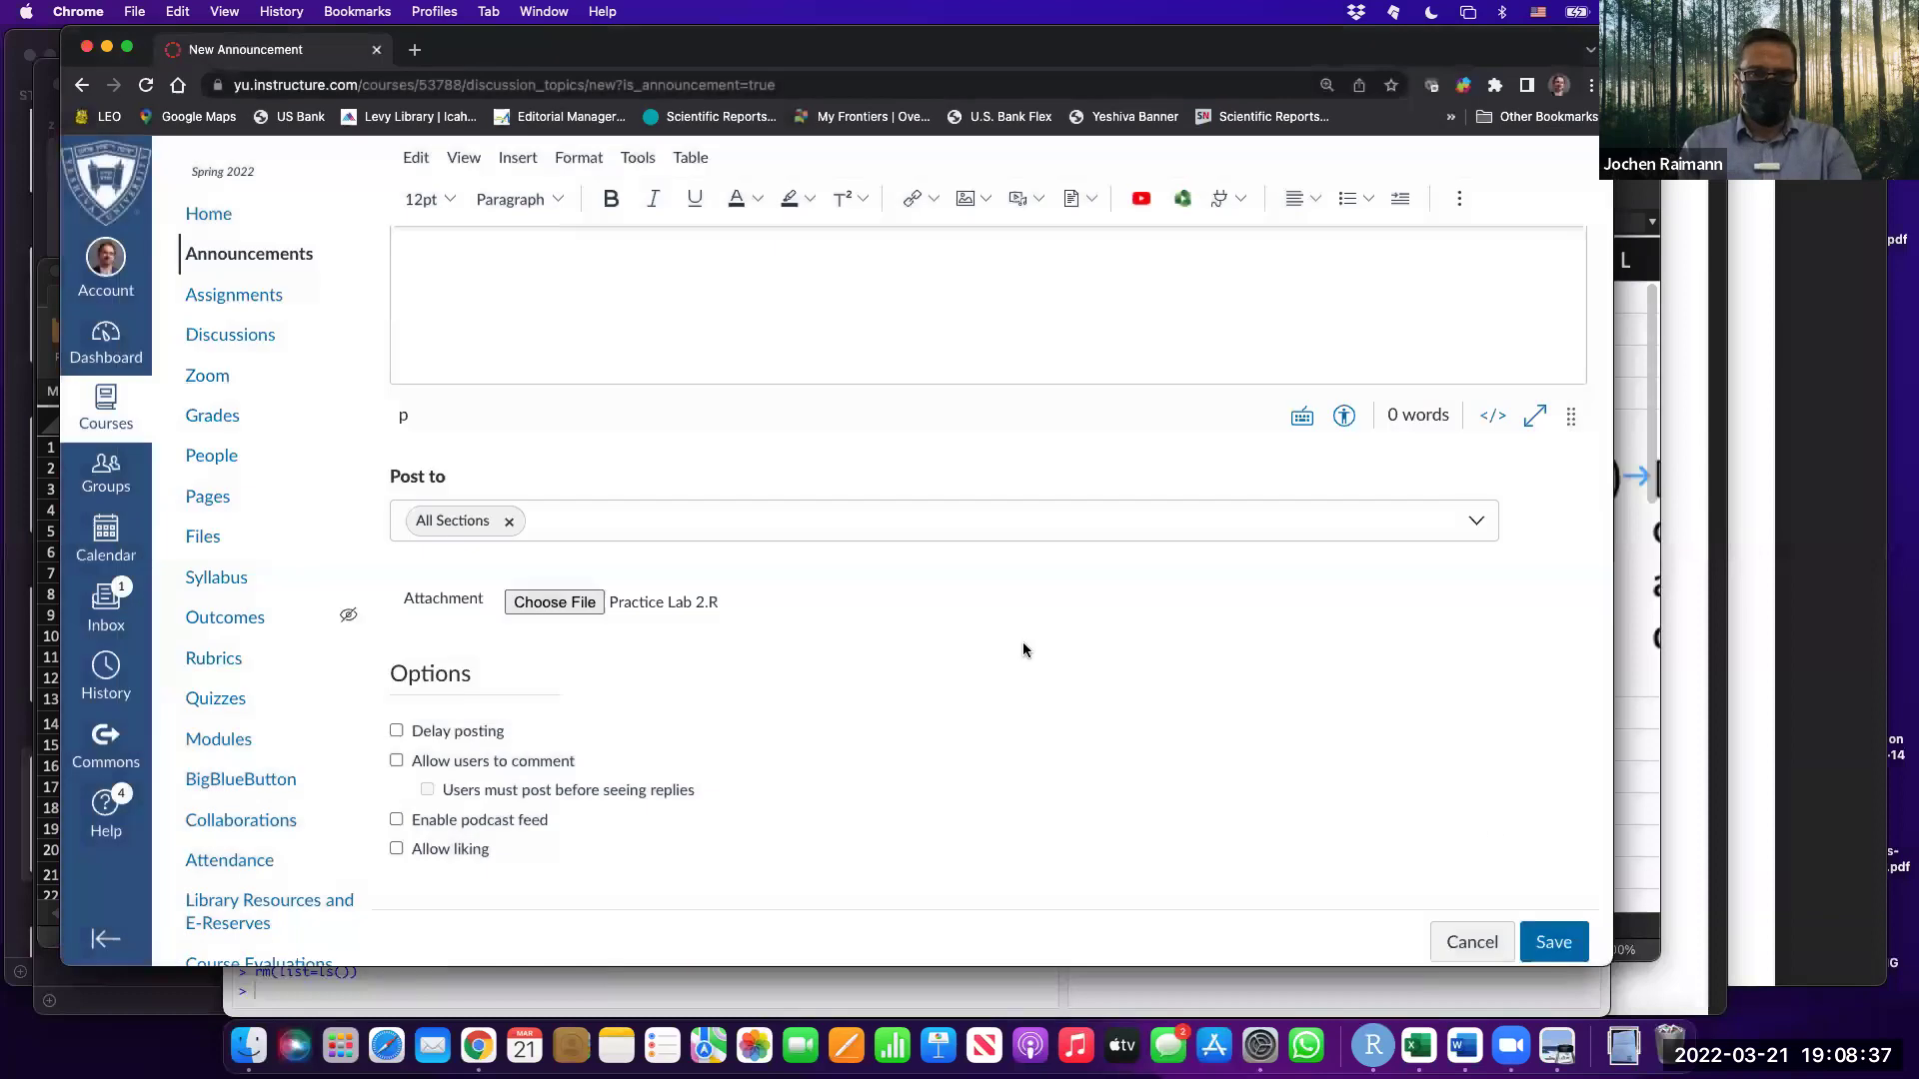
{"action": "left_click", "coordinate": [1574, 948]}
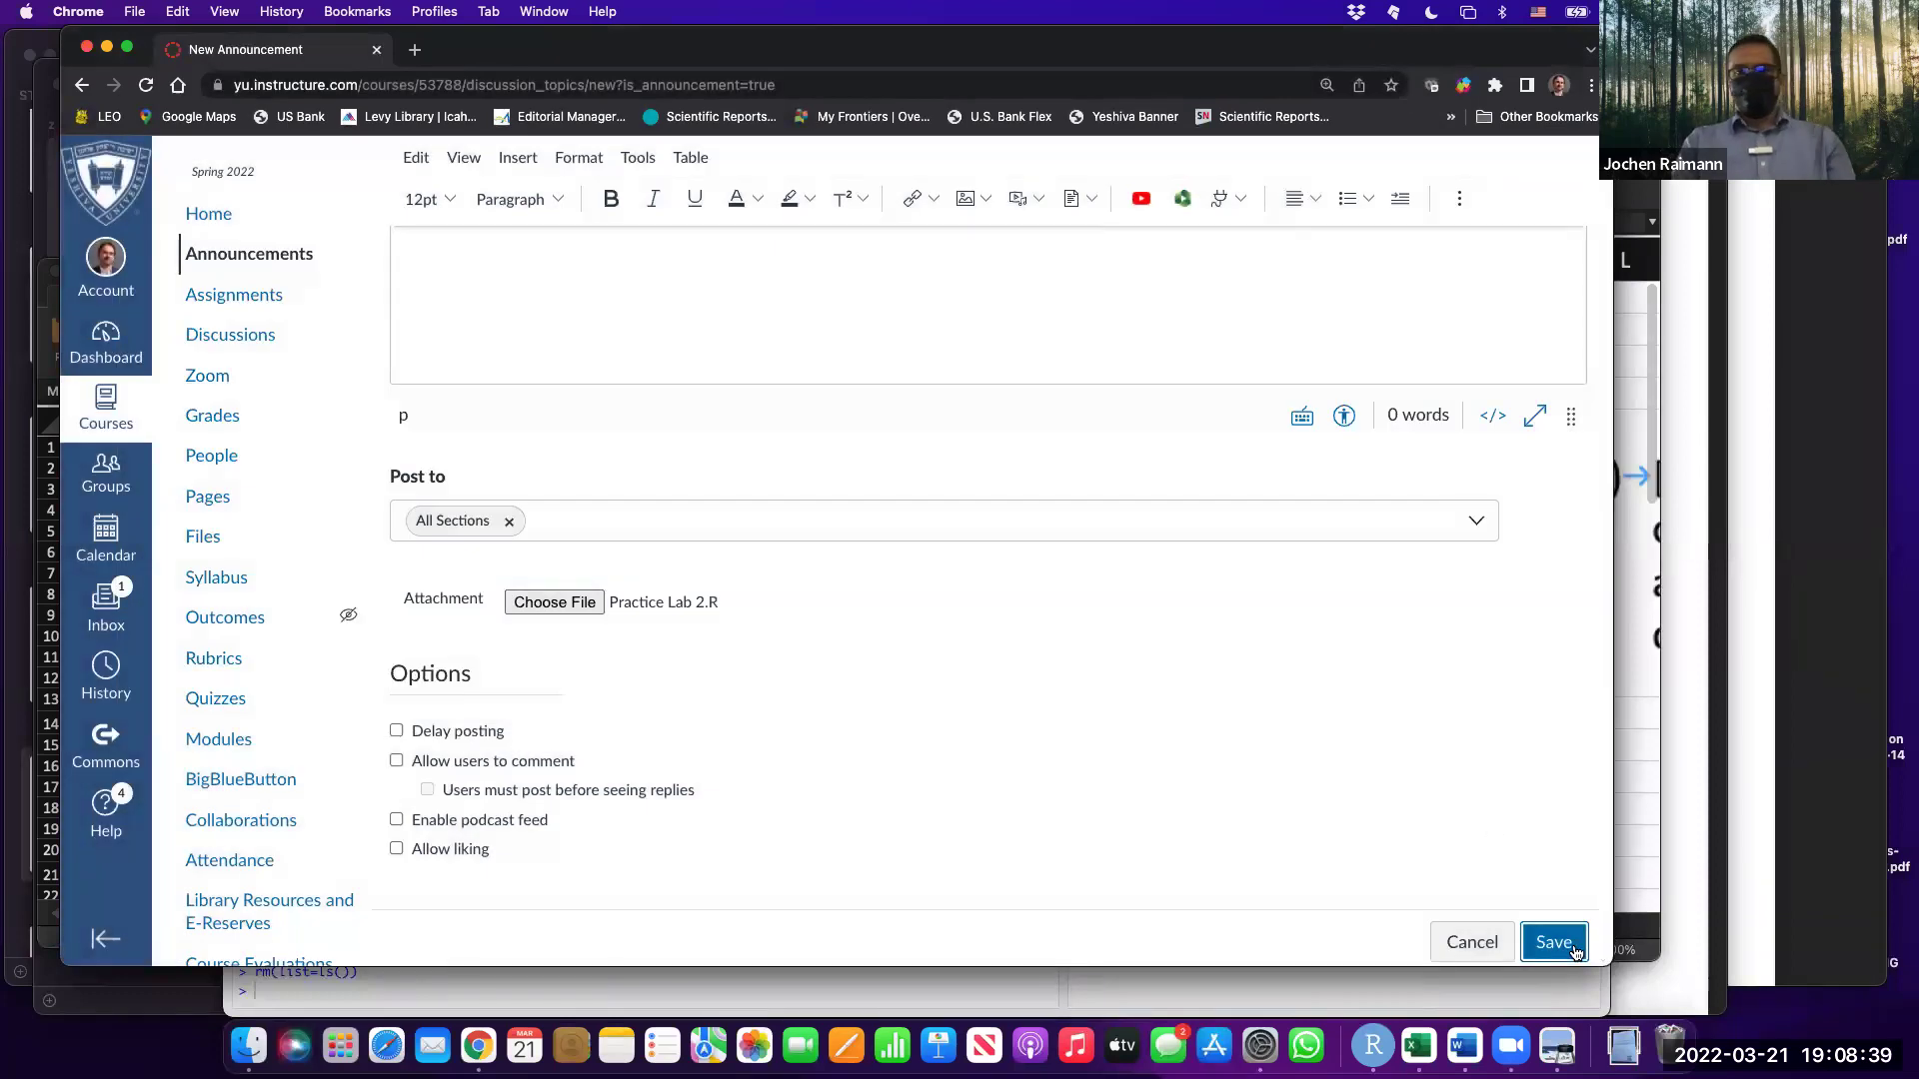
Add the message "code attached" to the announcement and save it with Practice Lab 2.R attached.
{"action": "left_click", "coordinate": [1571, 954]}
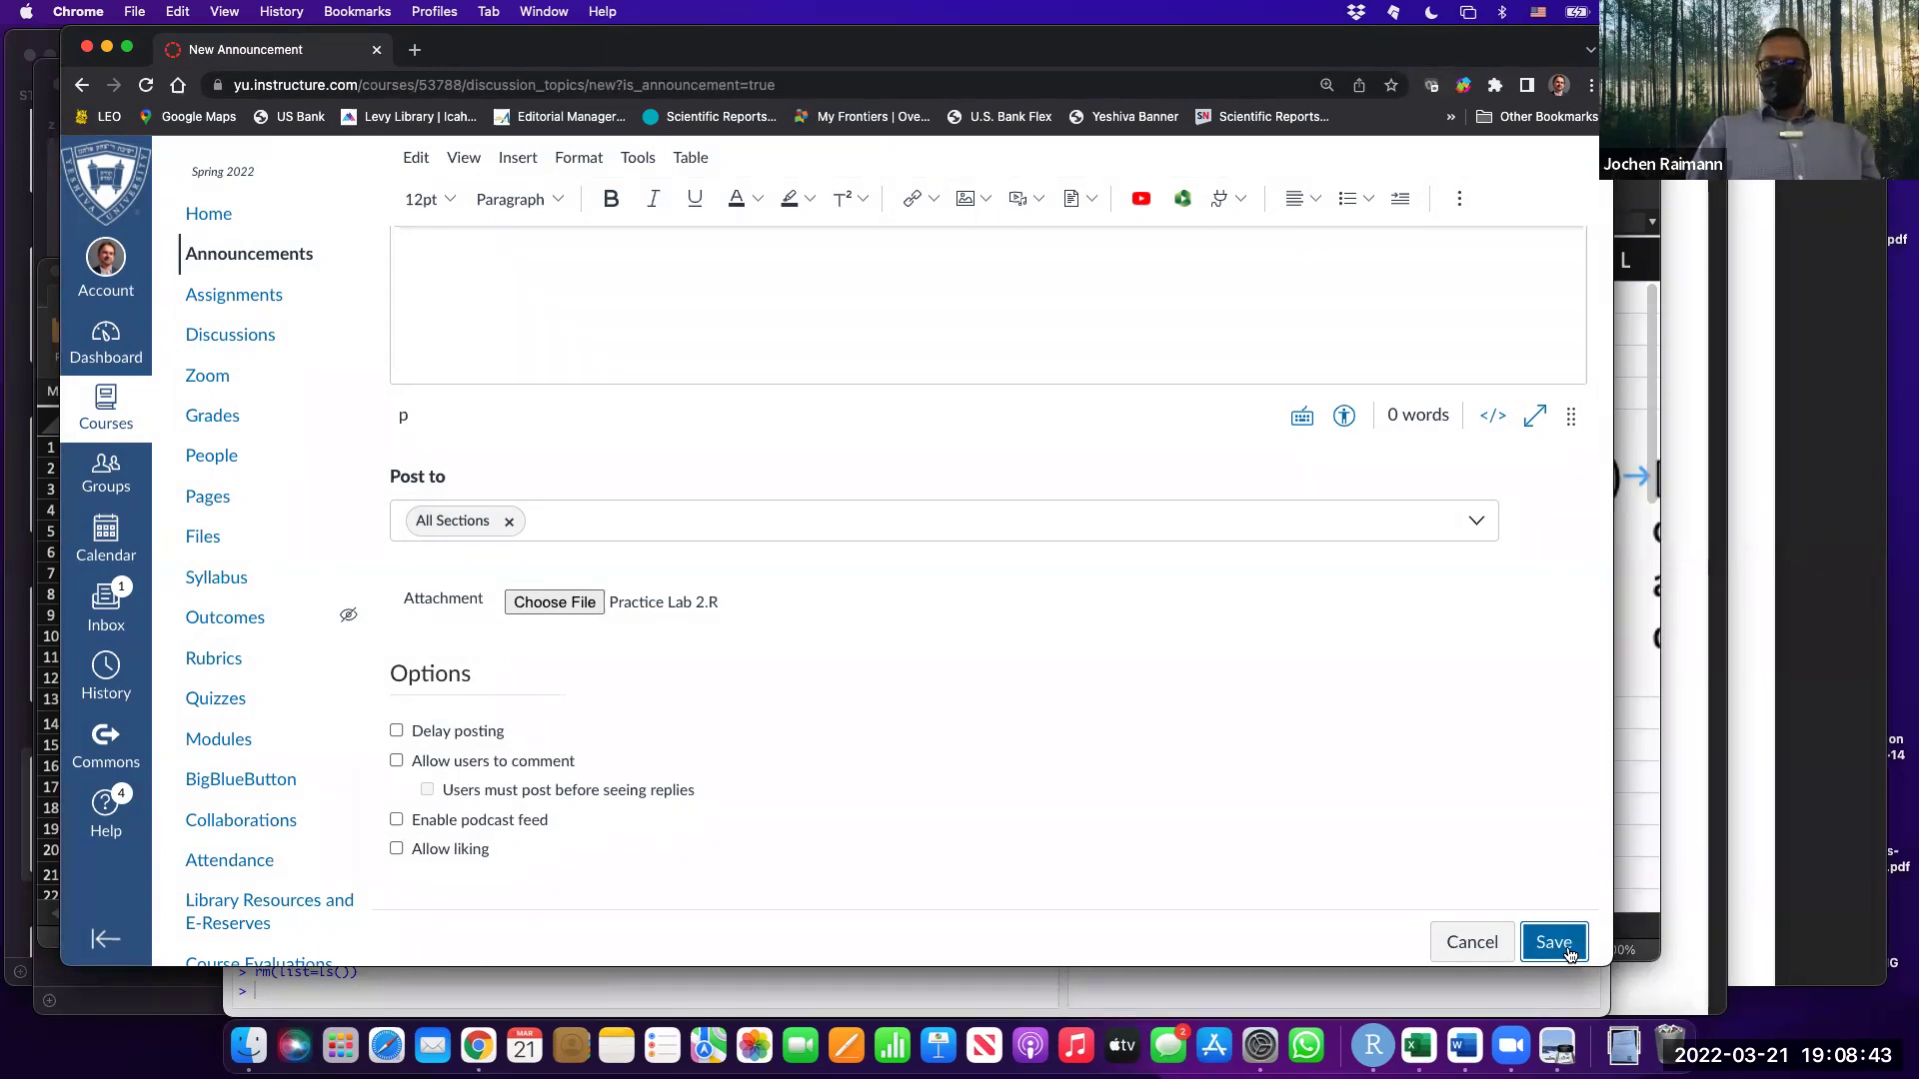
{"action": "left_click", "coordinate": [1569, 951]}
{"action": "left_click", "coordinate": [1569, 951]}
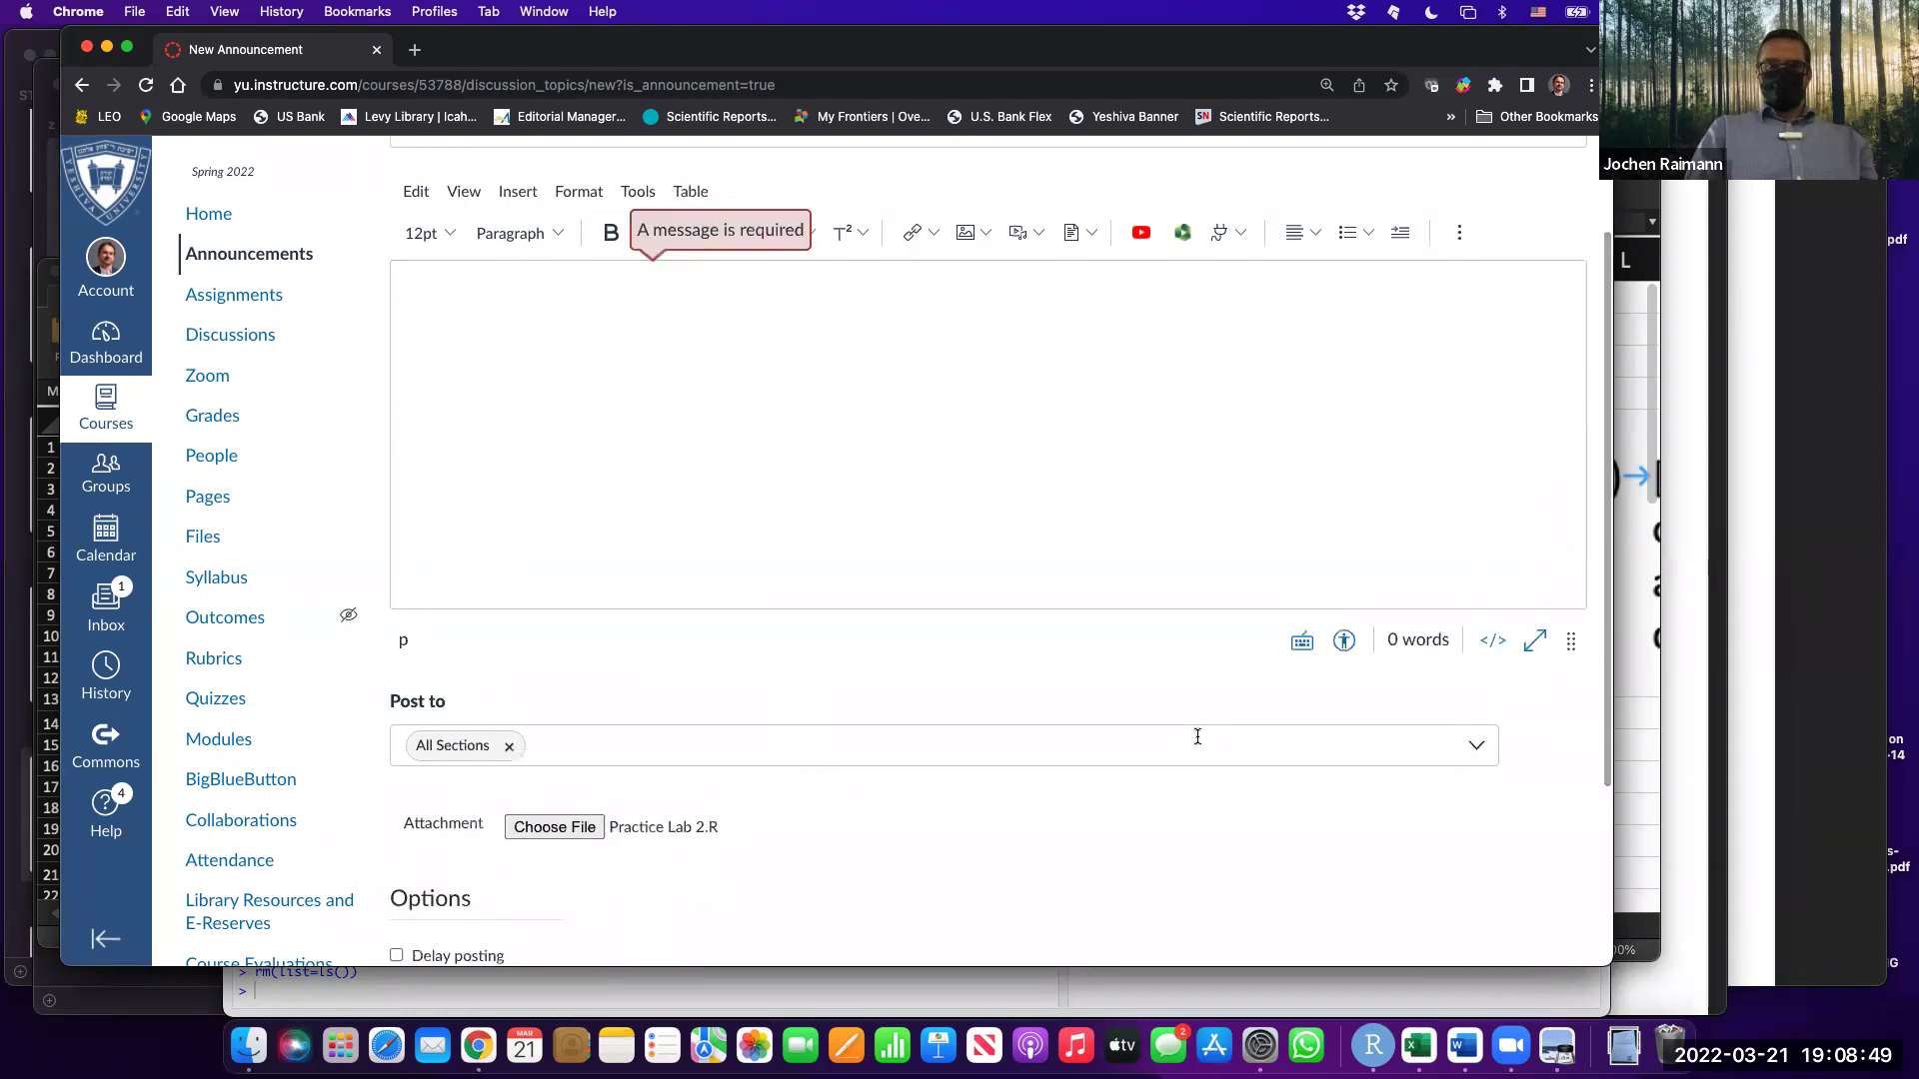
{"action": "left_click", "coordinate": [658, 268]}
{"action": "type", "text": "code attached"}
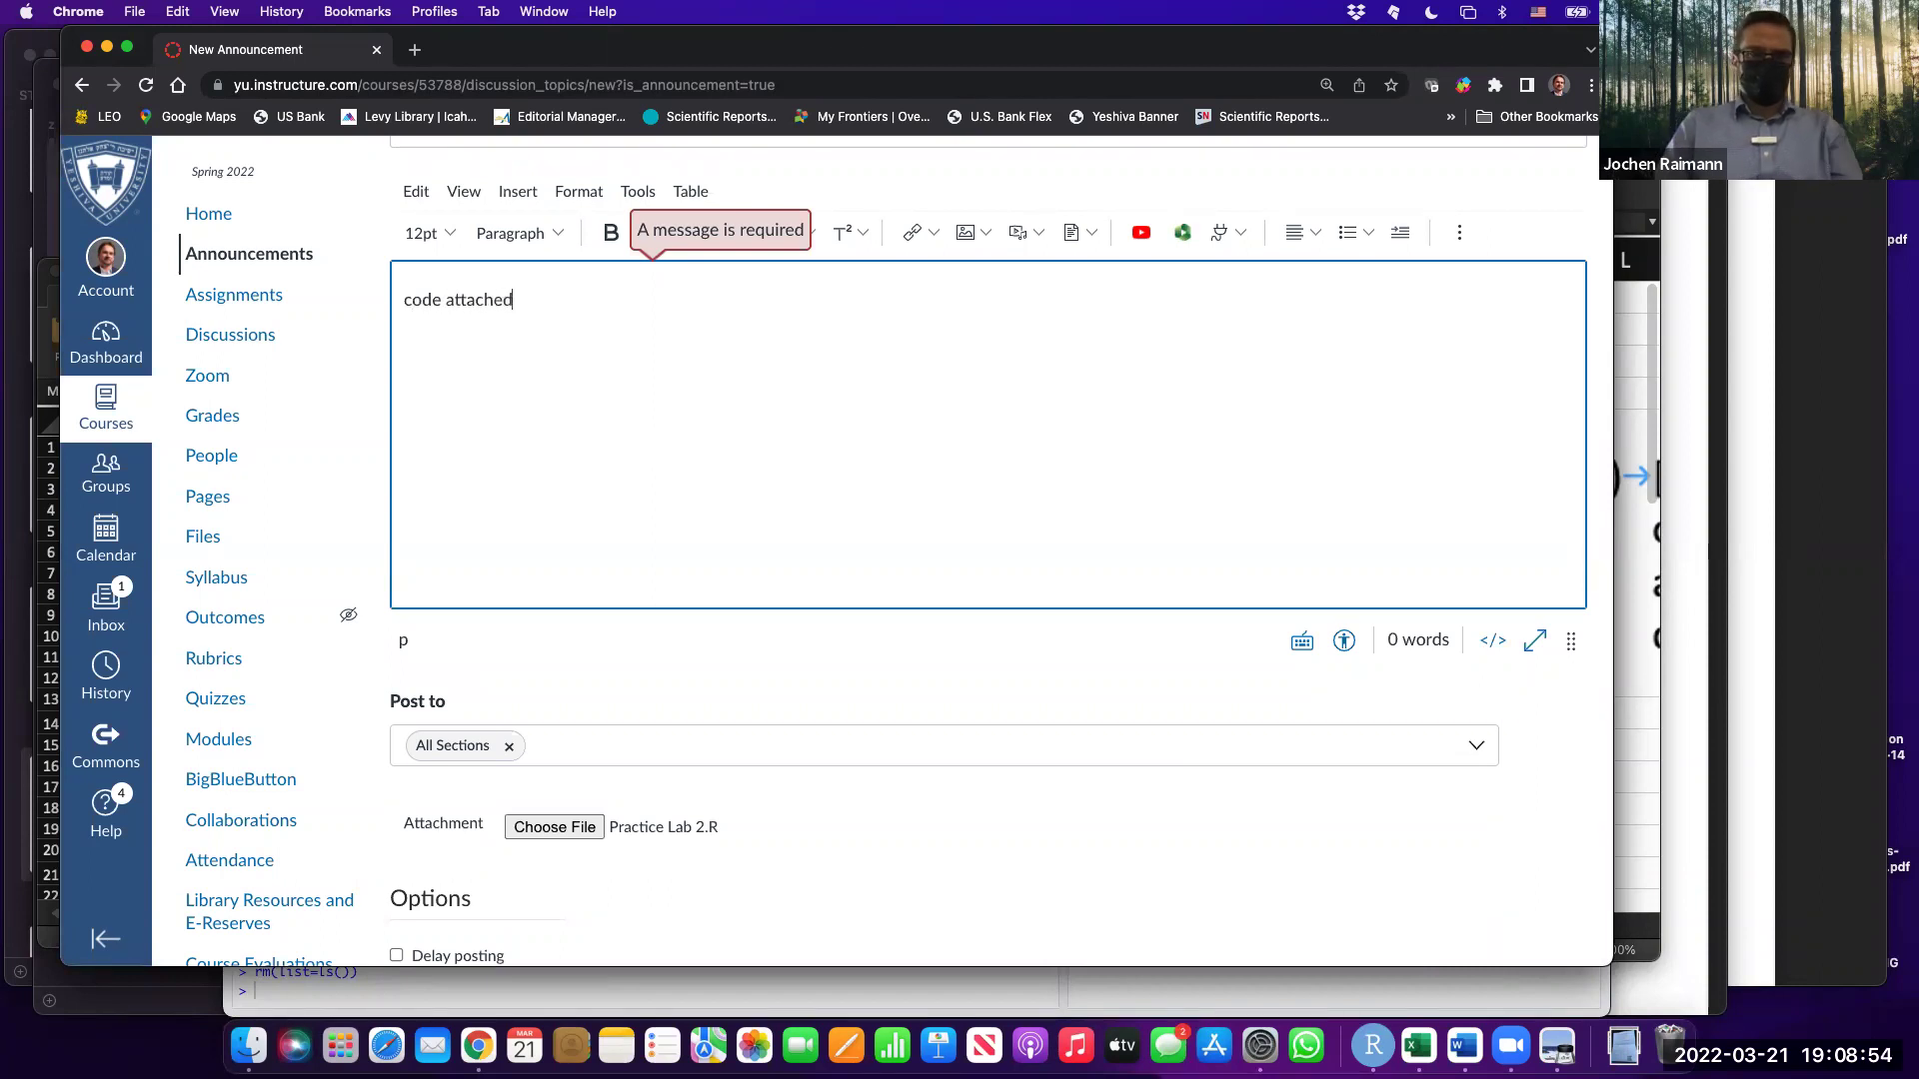
{"action": "scroll", "coordinate": [989, 480], "scroll_direction": "down", "scroll_amount": 3}
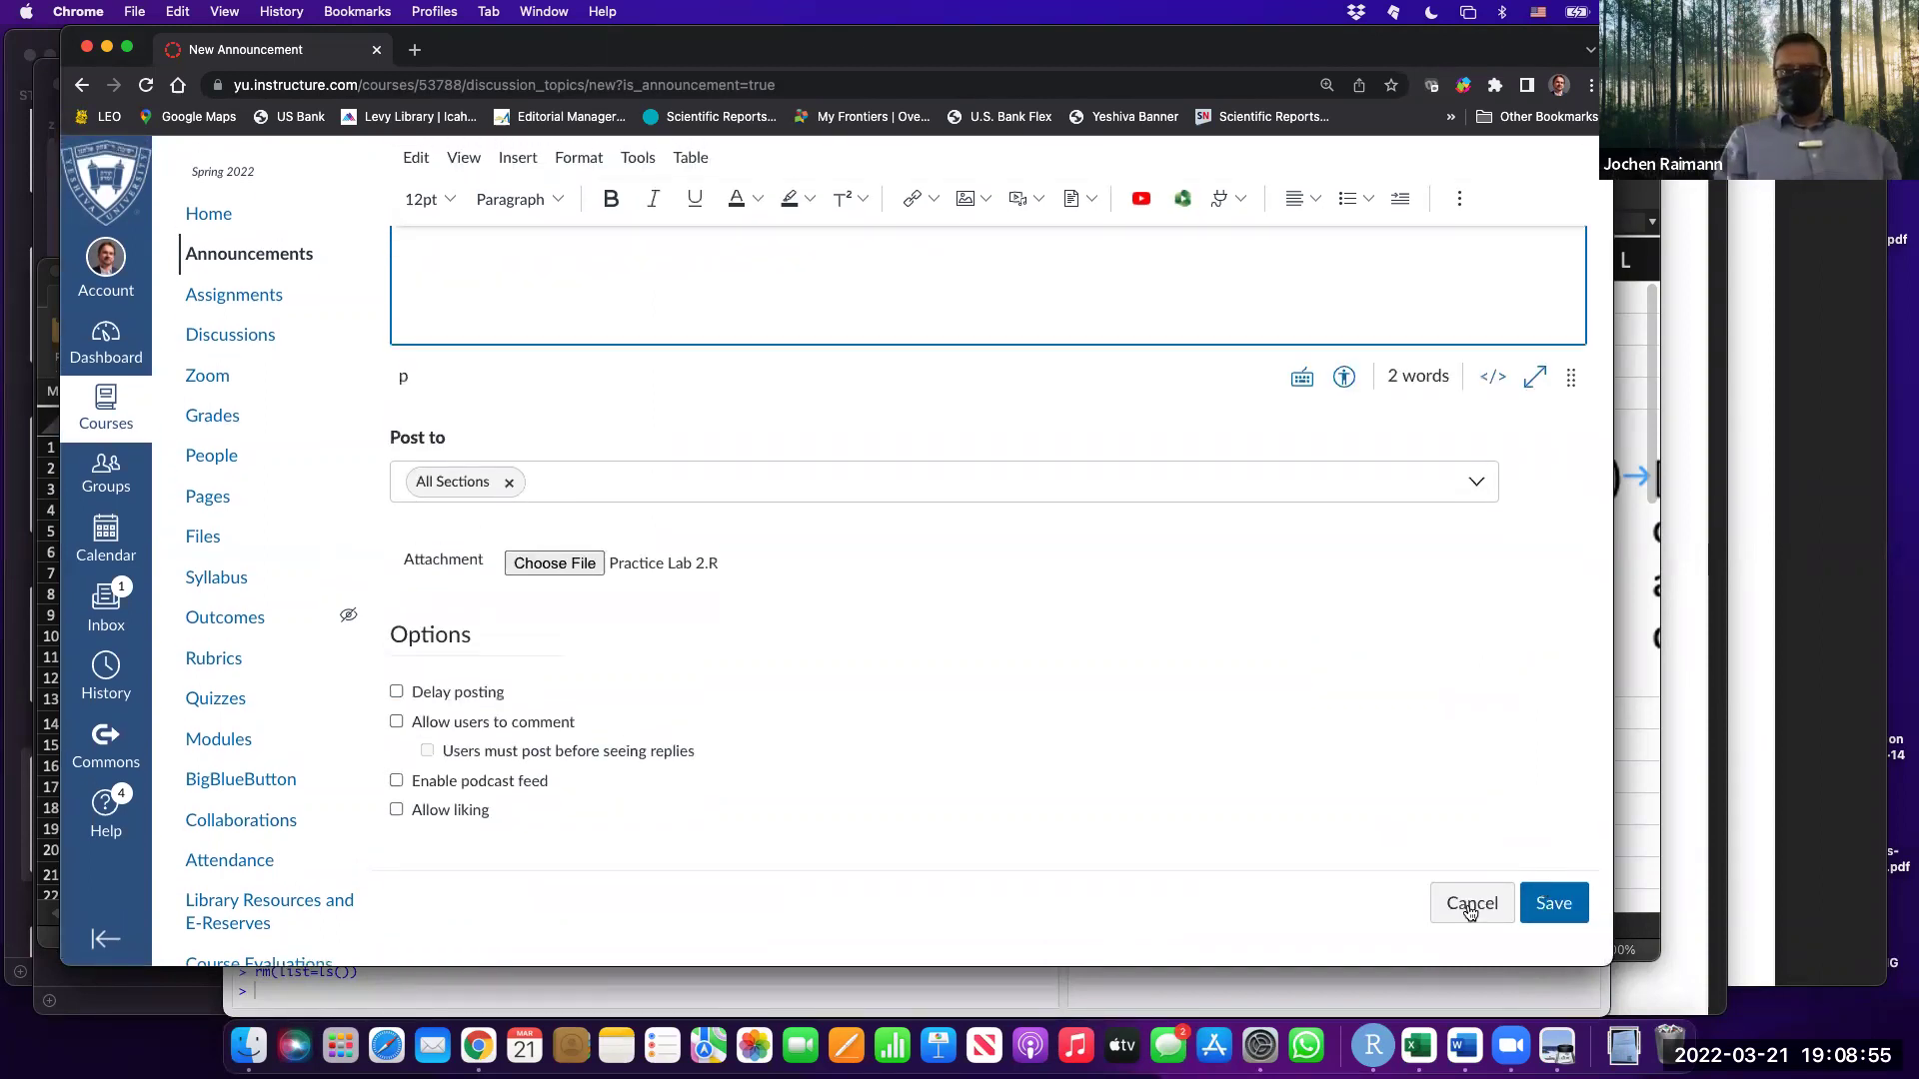
{"action": "left_click", "coordinate": [1555, 920]}
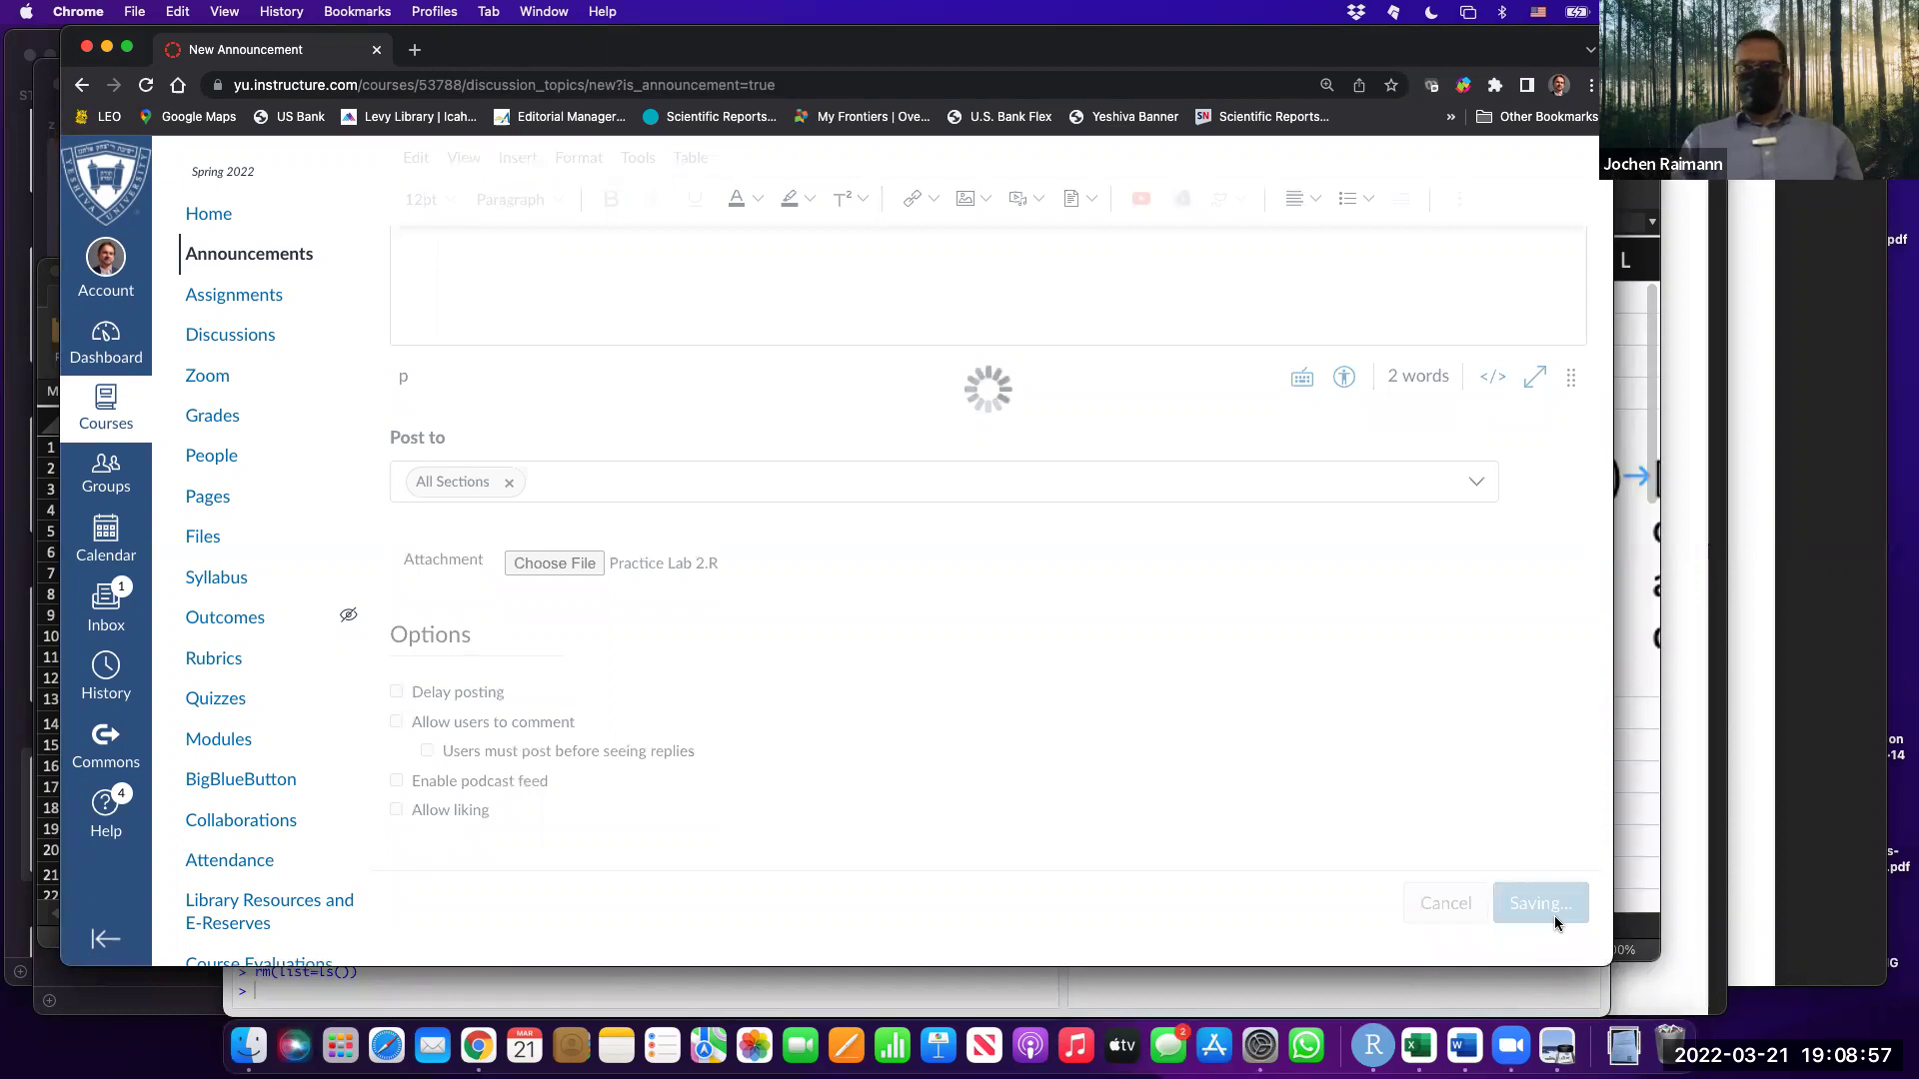
Switch to RStudio and run the #7.29 heading and mew<-500 lines of the script.
{"action": "left_click", "coordinate": [1609, 985]}
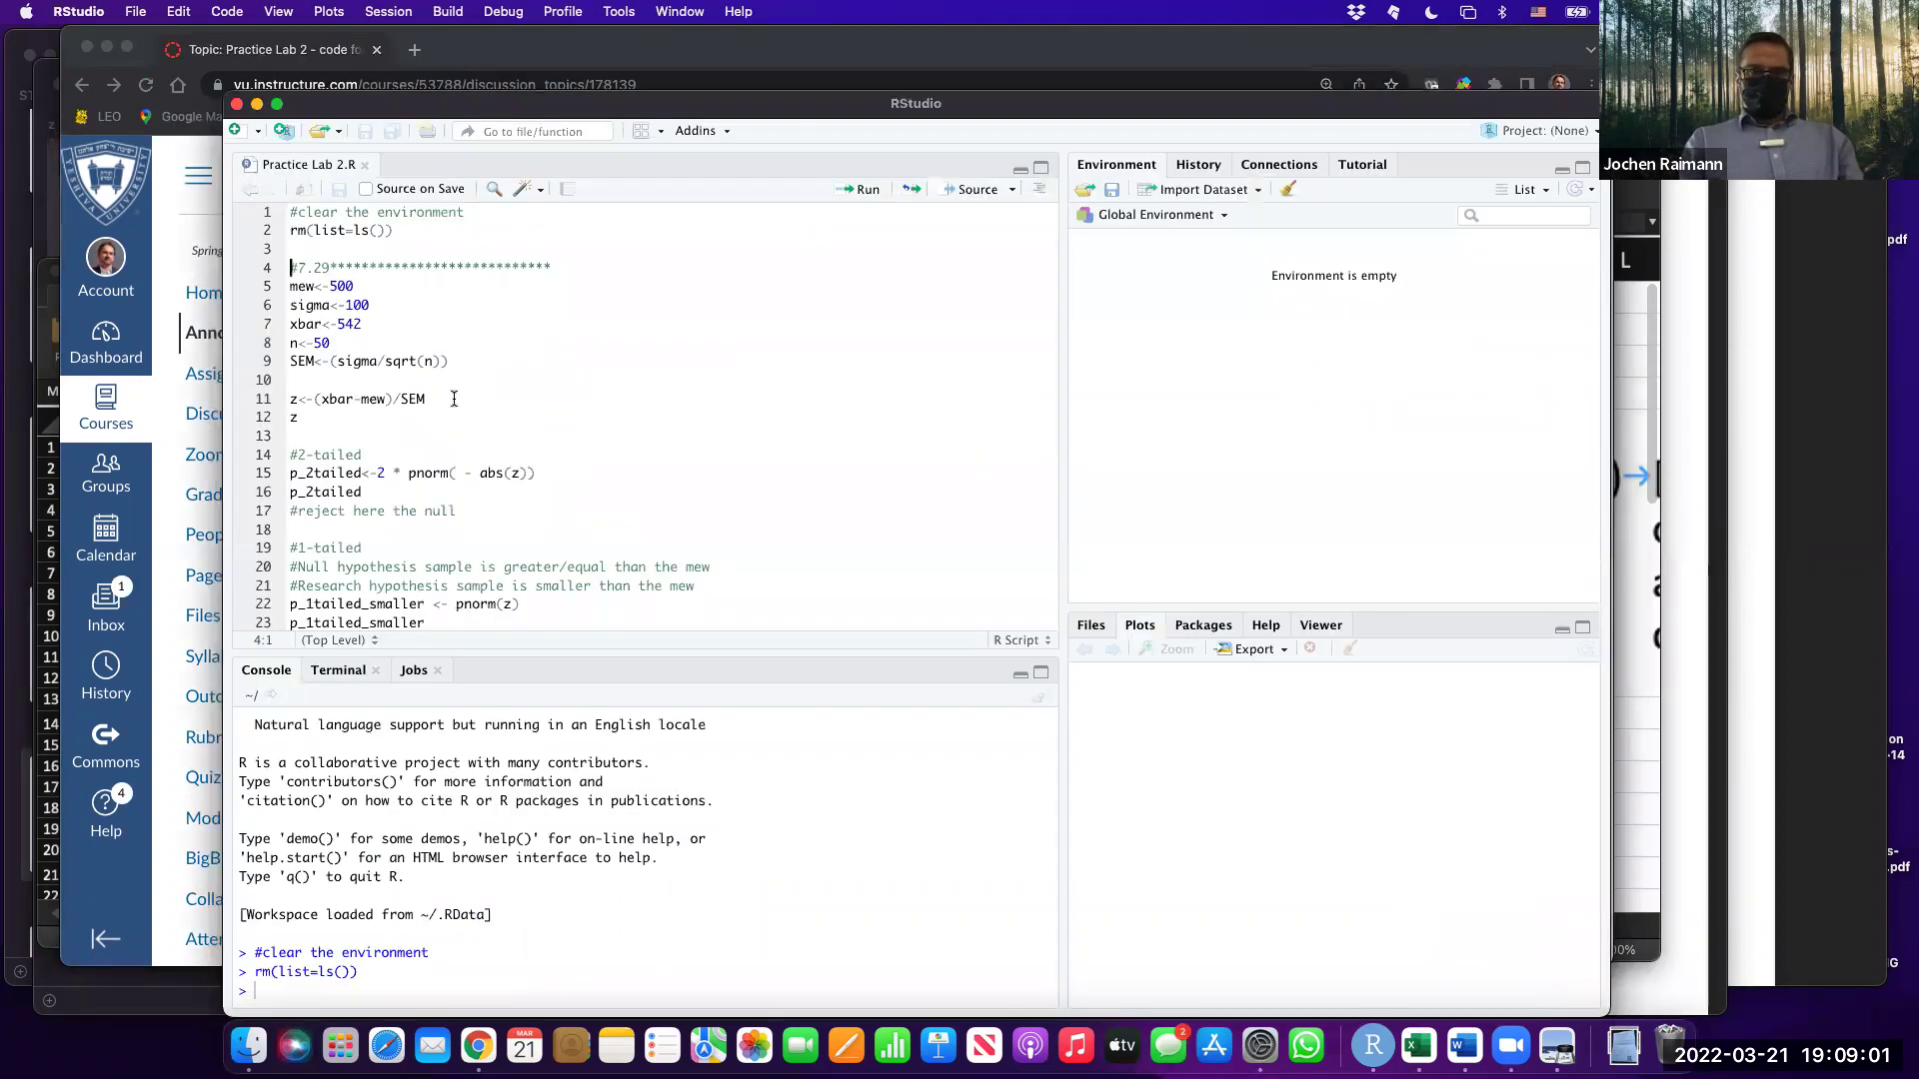
{"action": "scroll", "coordinate": [396, 362], "scroll_direction": "down", "scroll_amount": 3}
{"action": "scroll", "coordinate": [396, 362], "scroll_direction": "up", "scroll_amount": 3}
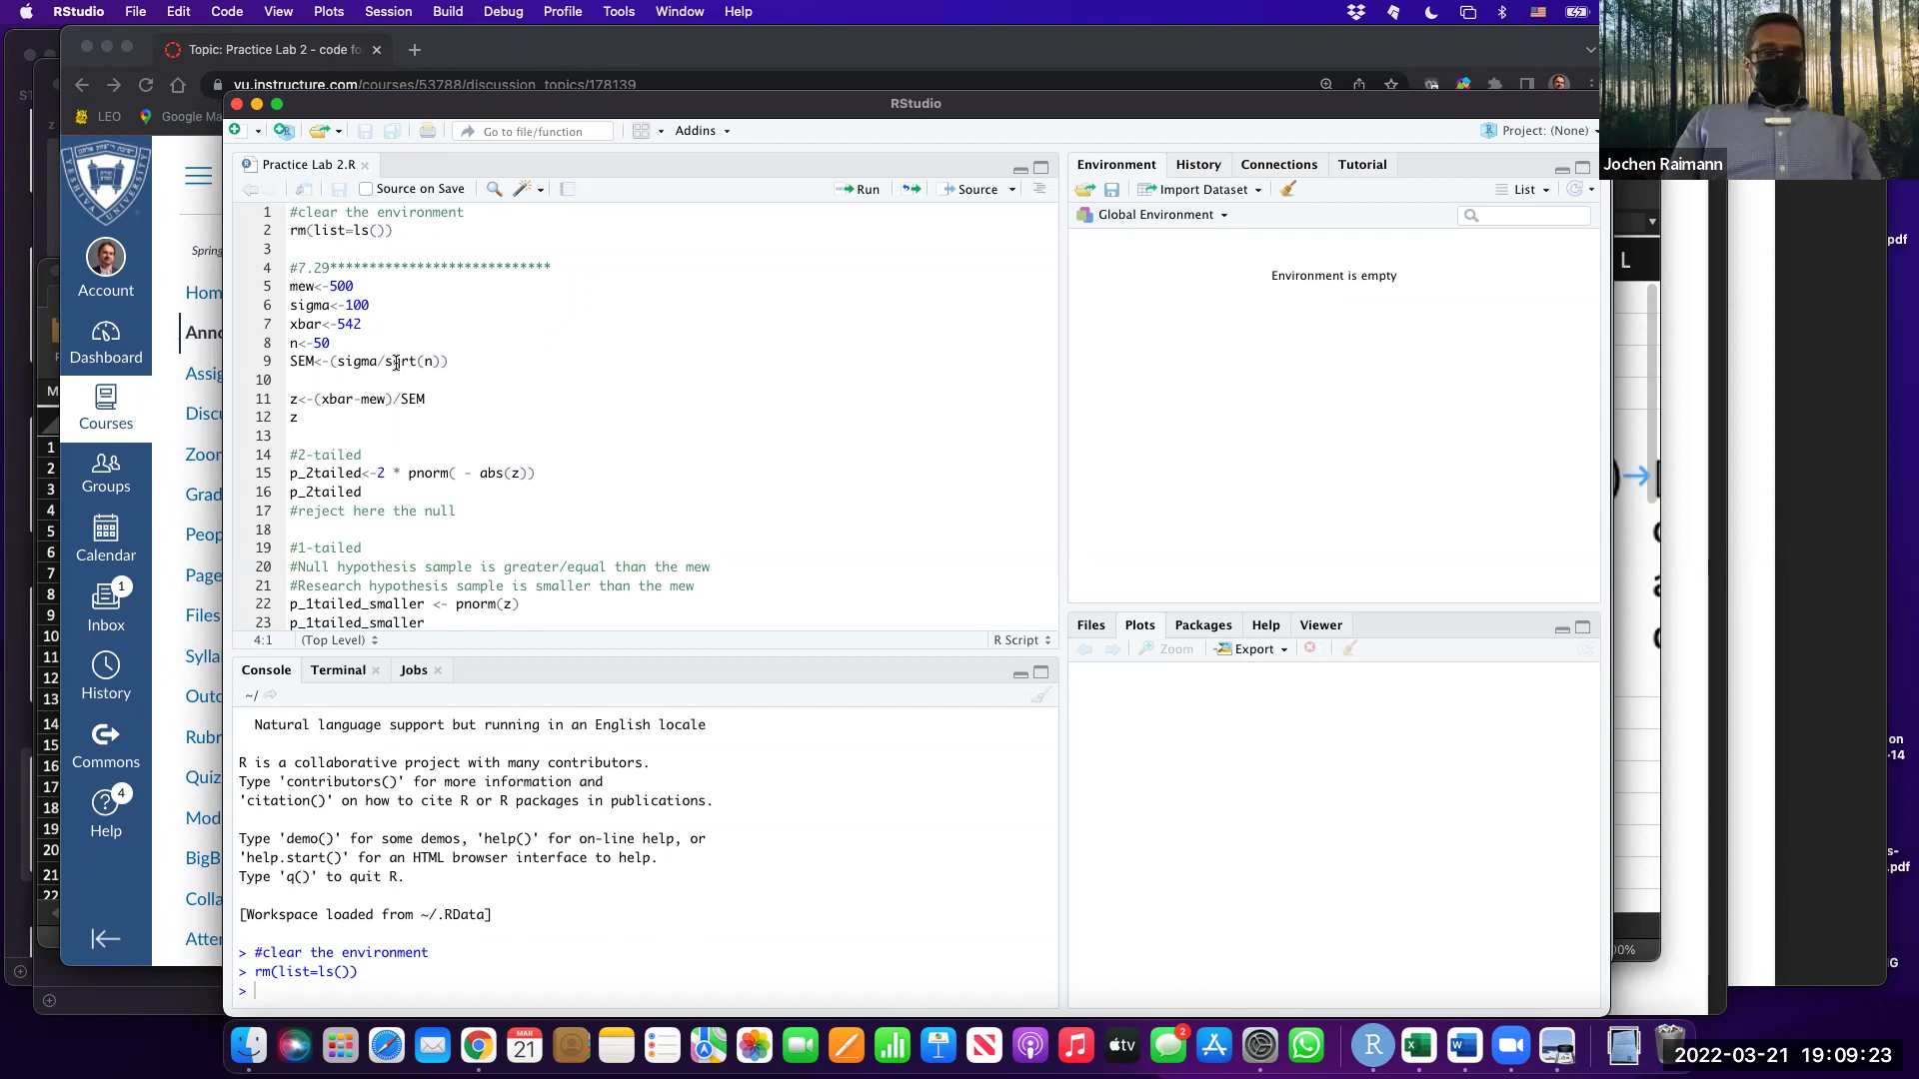
{"action": "key", "text": "super+Return"}
{"action": "key", "text": "super+Return"}
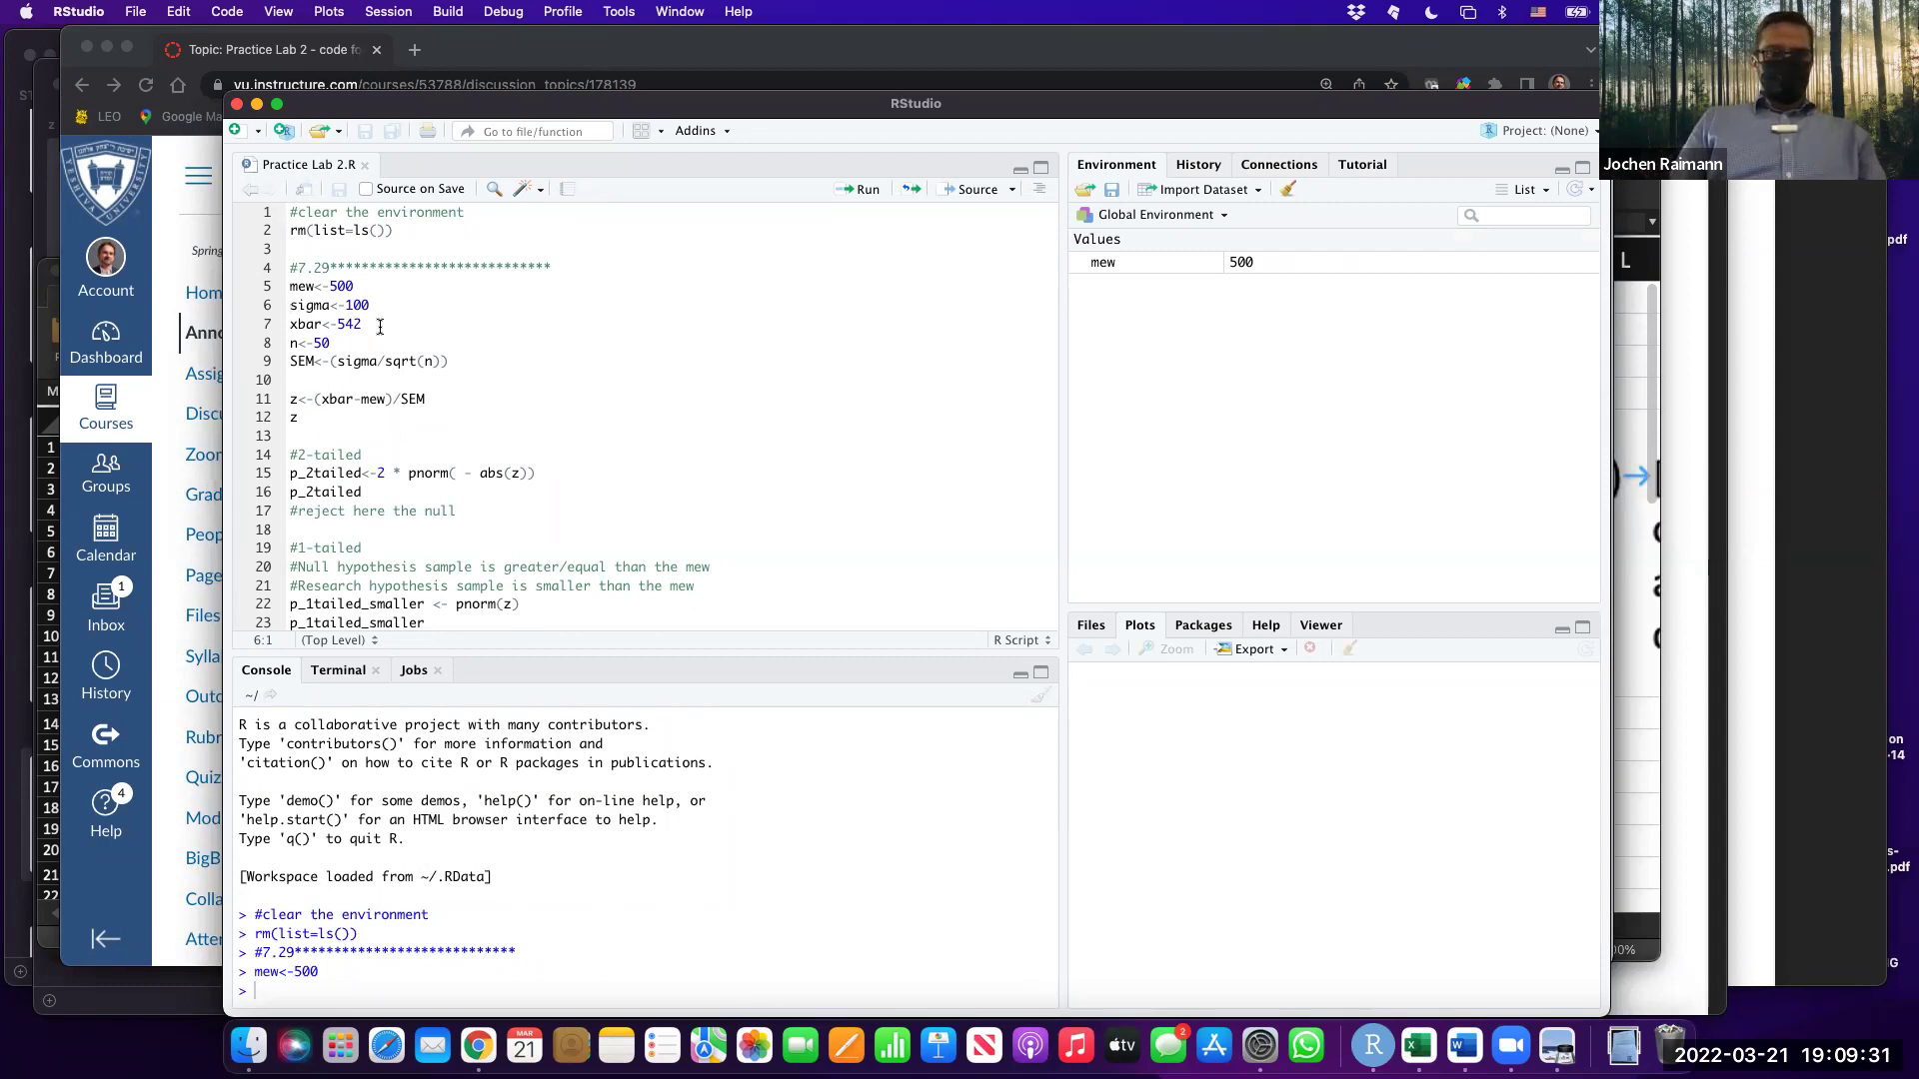
Enlarge the RStudio interface by four zoom levels, then widen the window and its script and console panes.
{"action": "key", "text": "super+equal"}
{"action": "key", "text": "super+equal"}
{"action": "key", "text": "super+equal"}
{"action": "key", "text": "super+equal"}
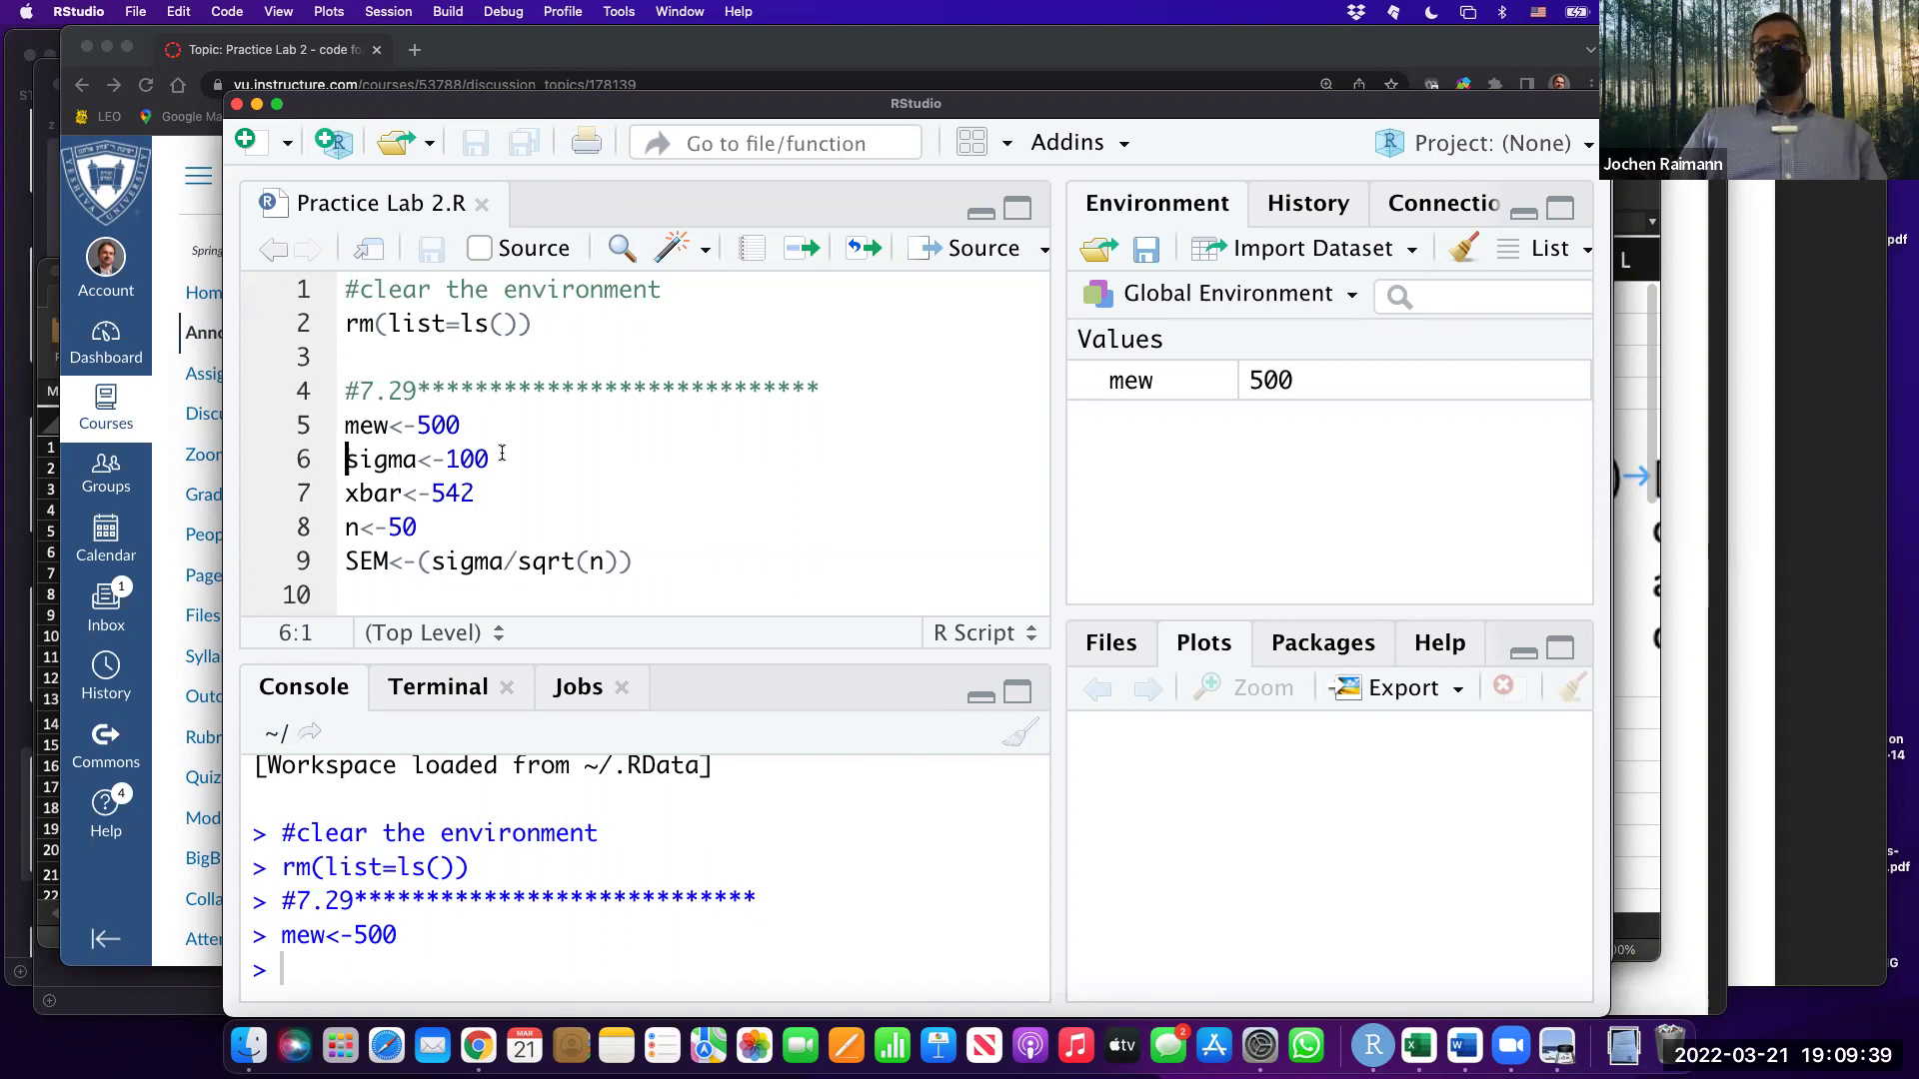
{"action": "left_click_drag", "start_coordinate": [224, 392], "coordinate": [130, 392]}
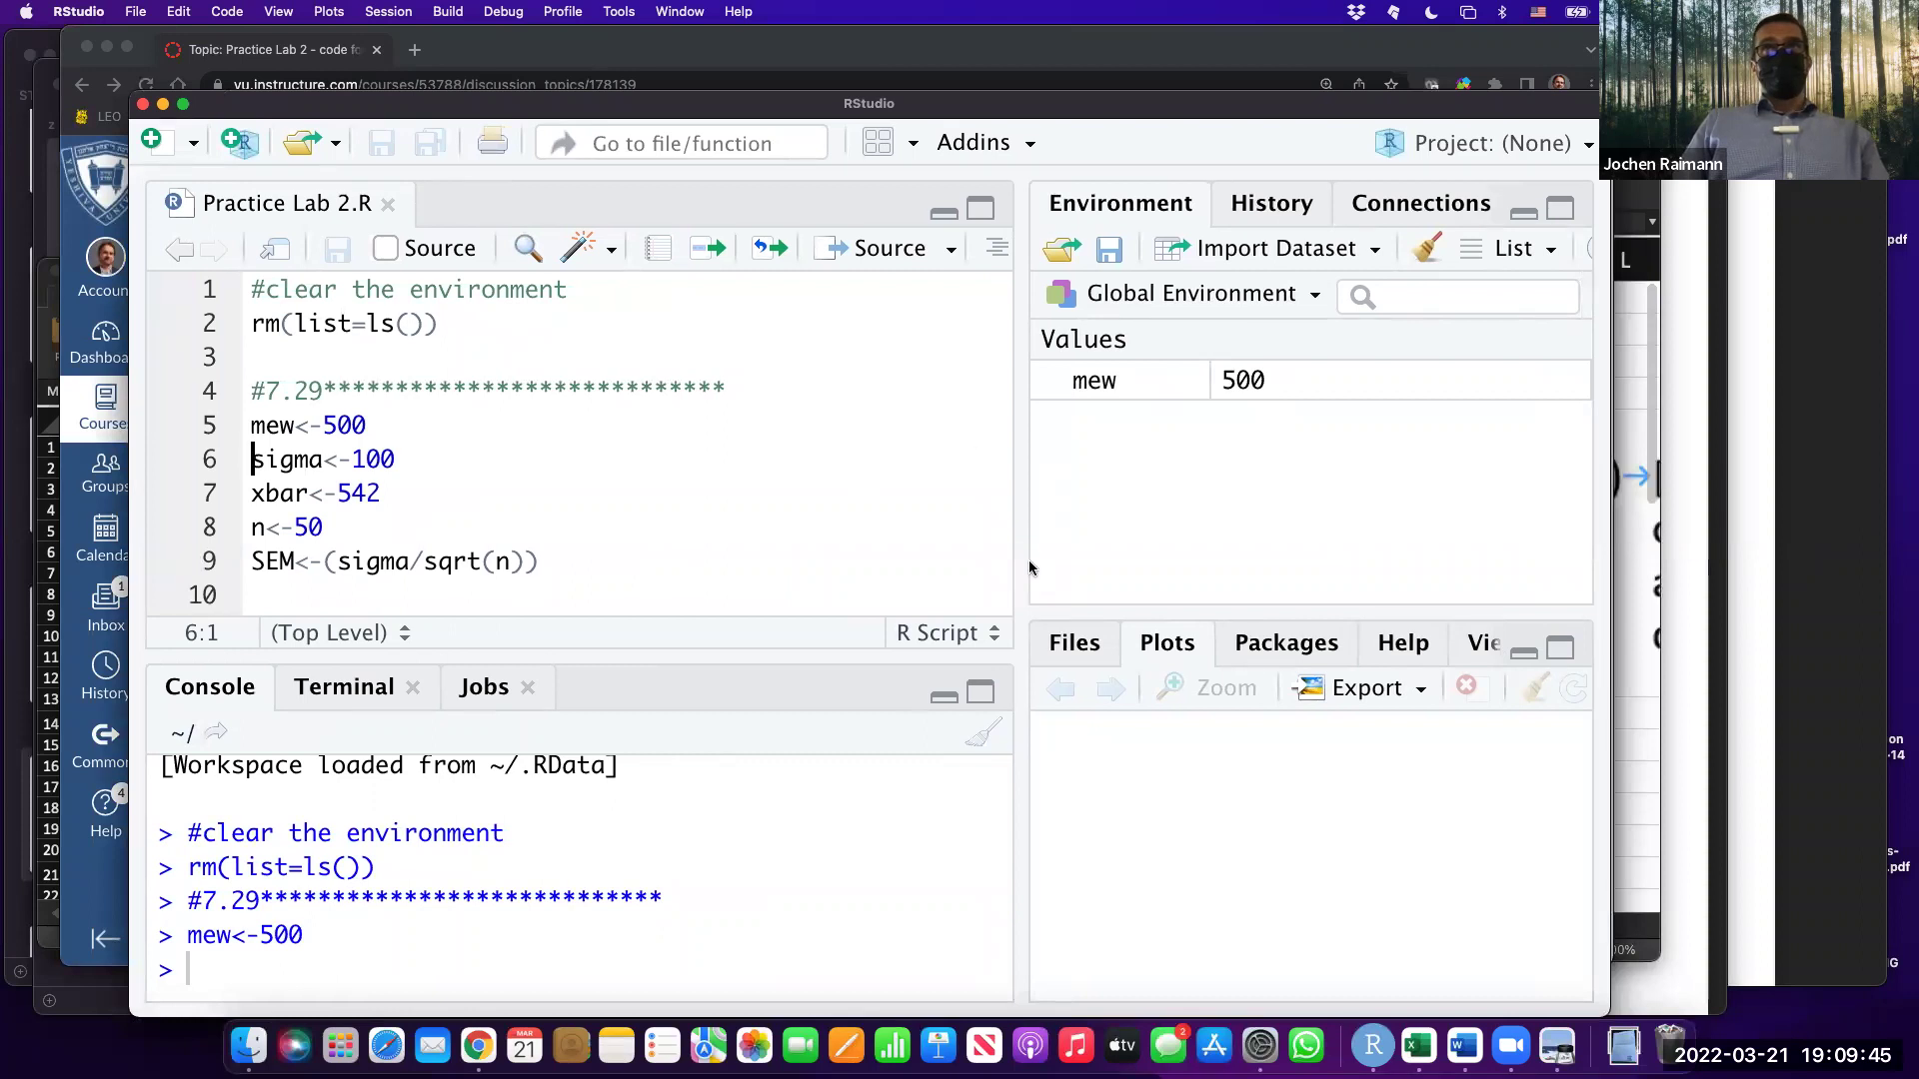
{"action": "left_click_drag", "start_coordinate": [1013, 450], "coordinate": [1230, 433]}
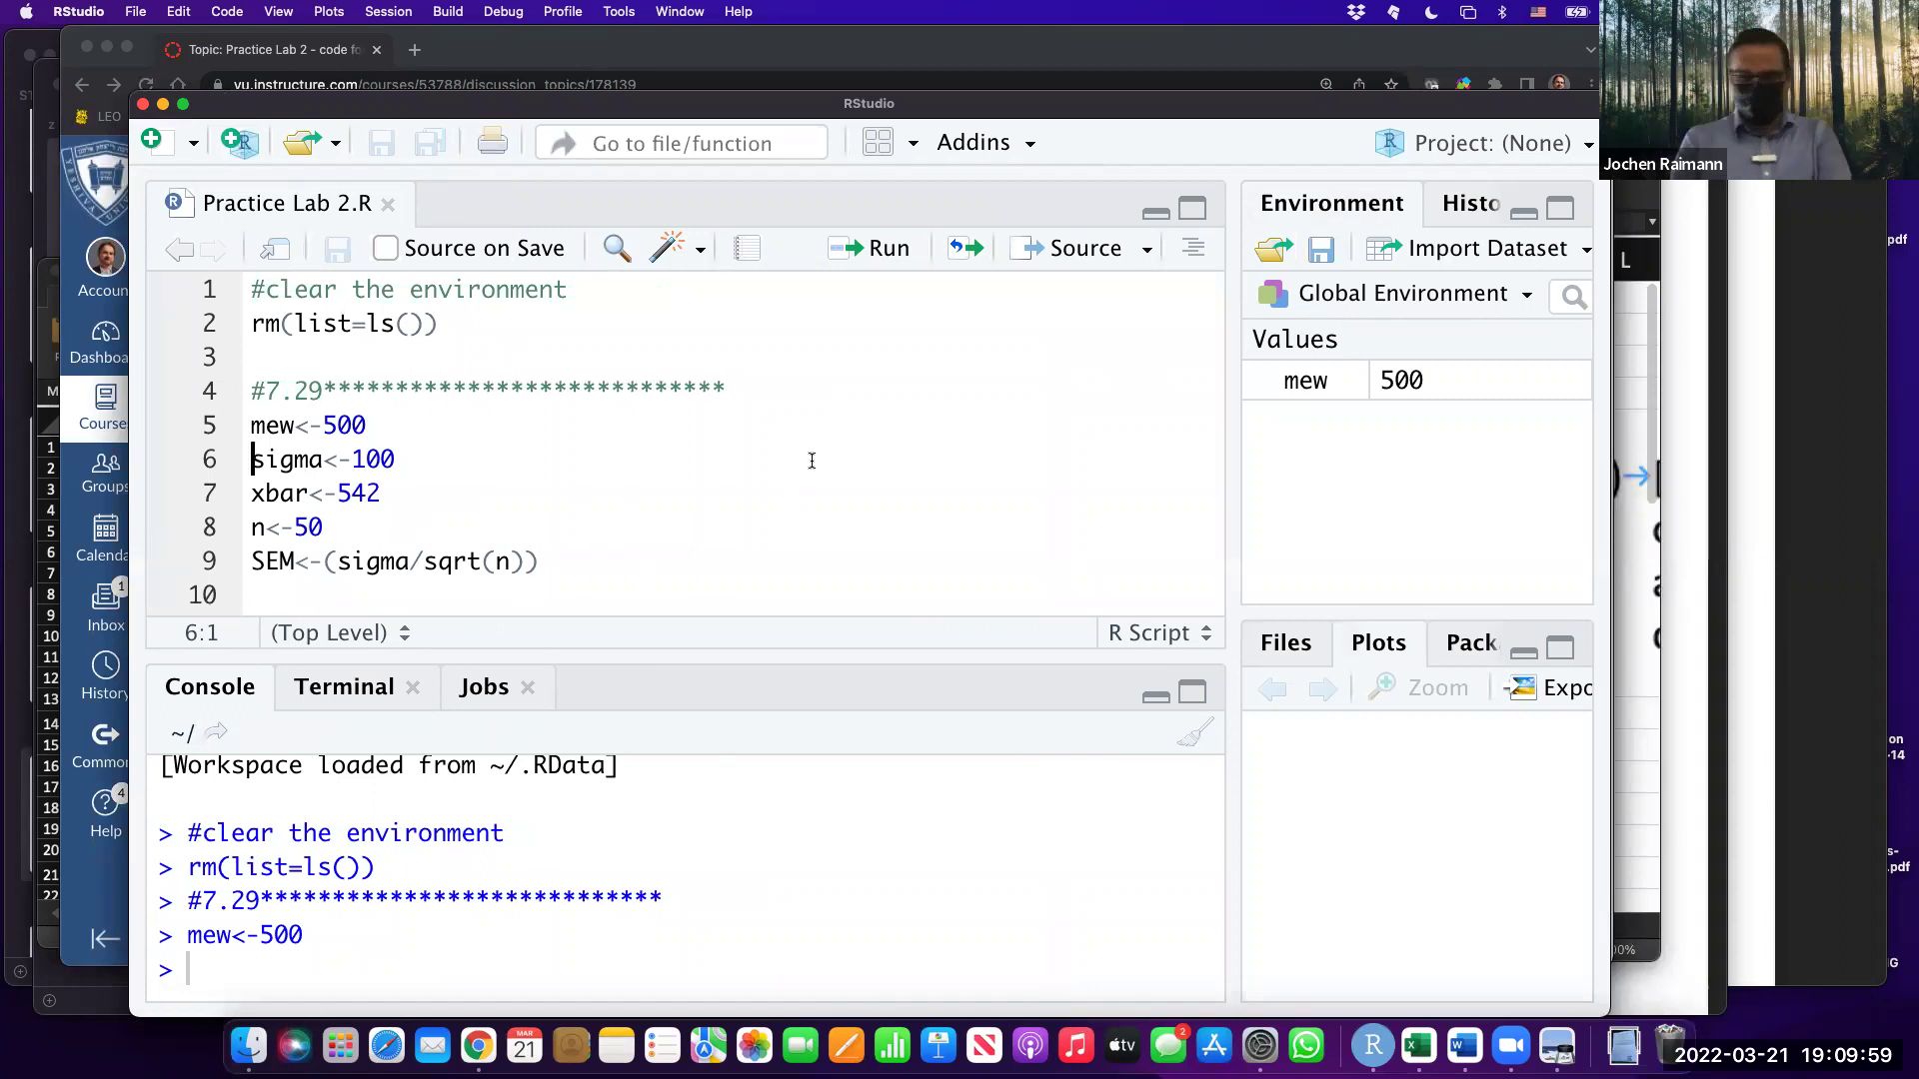
Return the script cursor to the #7.29 heading line.
{"action": "key", "text": "Up"}
{"action": "key", "text": "Up"}
{"action": "key", "text": "Up"}
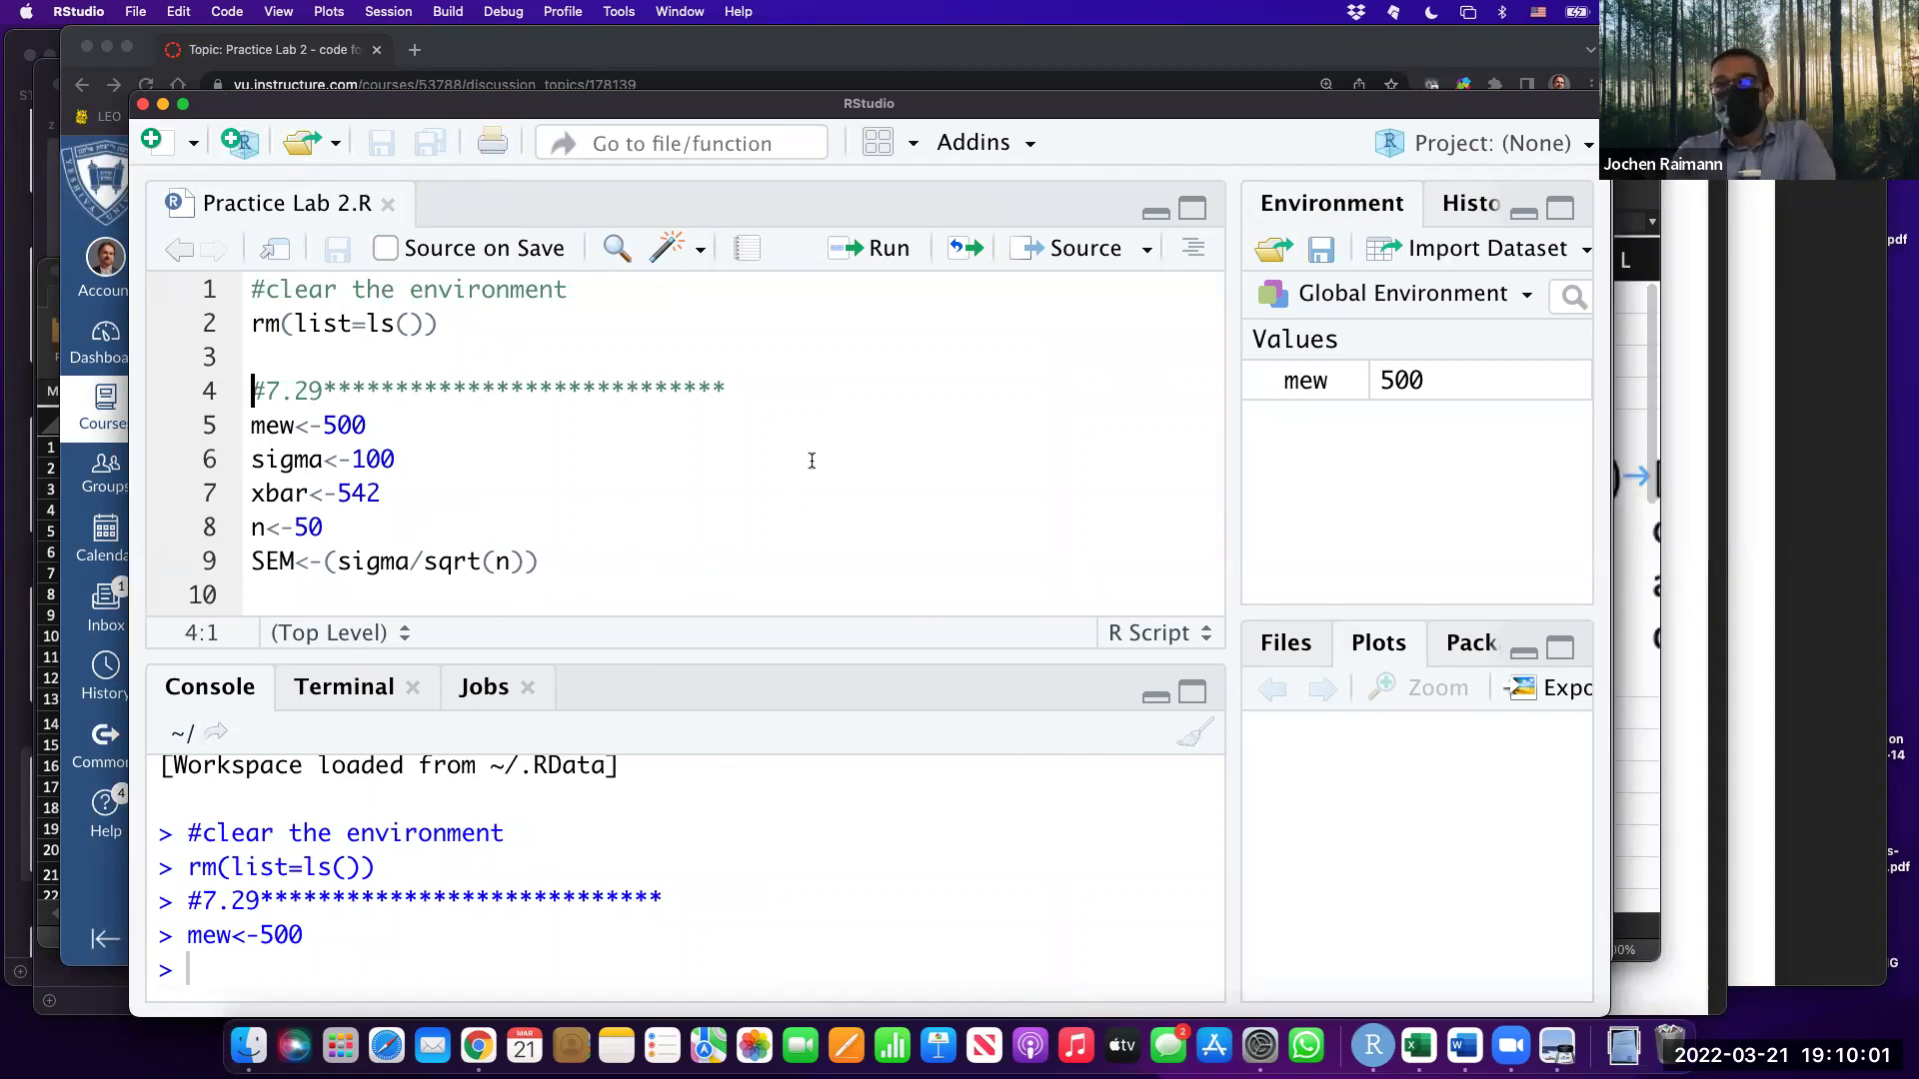